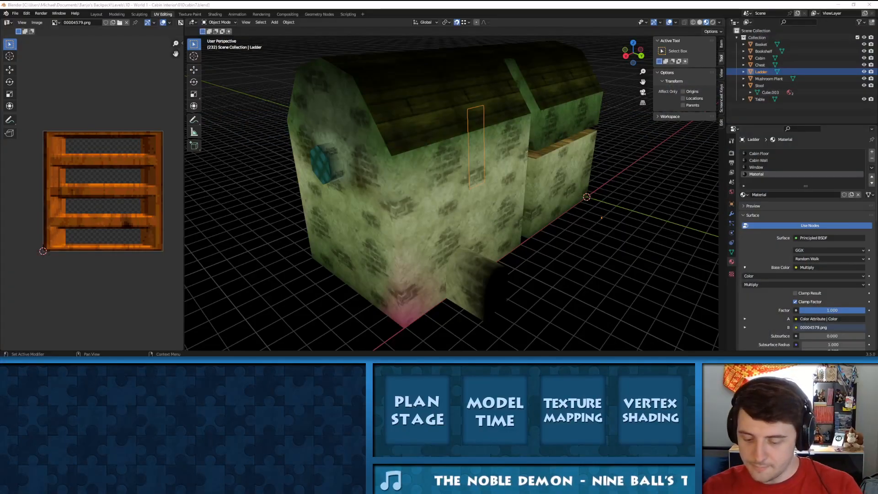
key("XF86AudioLowerVolume")
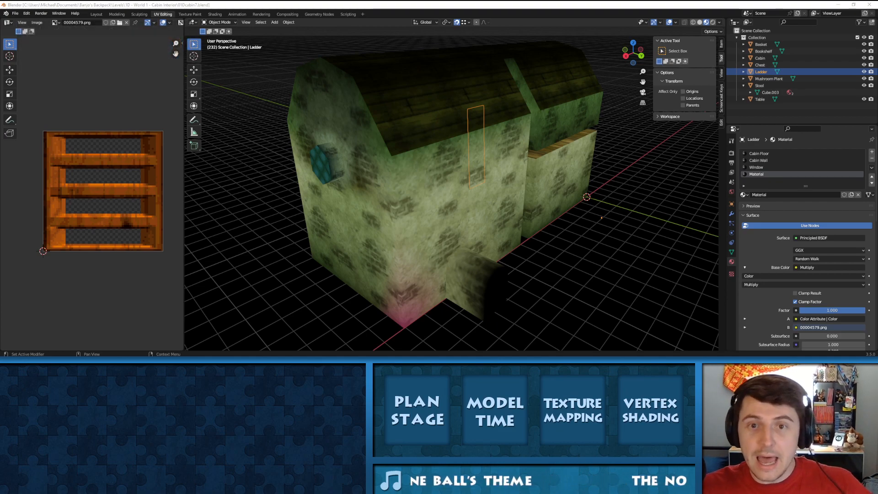
key("XF86AudioLowerVolume")
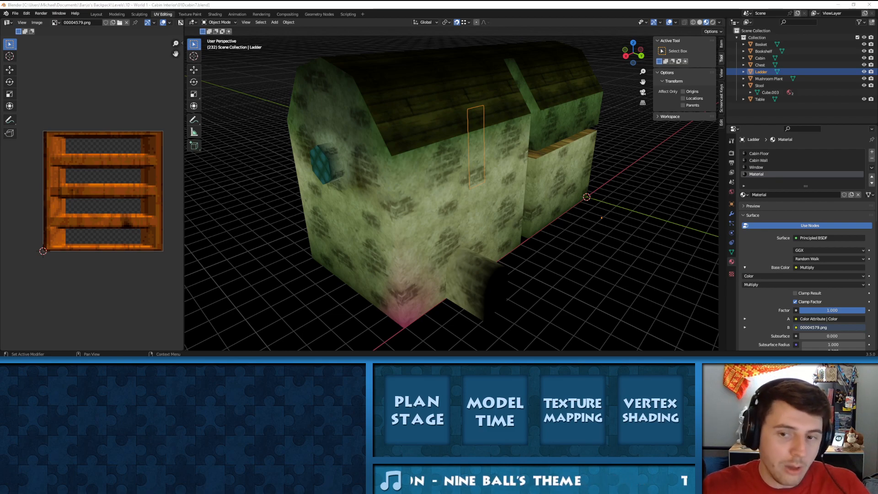
Examine the cabin interior, including the furnished main room, the ladder, the loft and the empty alcove beneath it
scroll(436, 170, "up", 10)
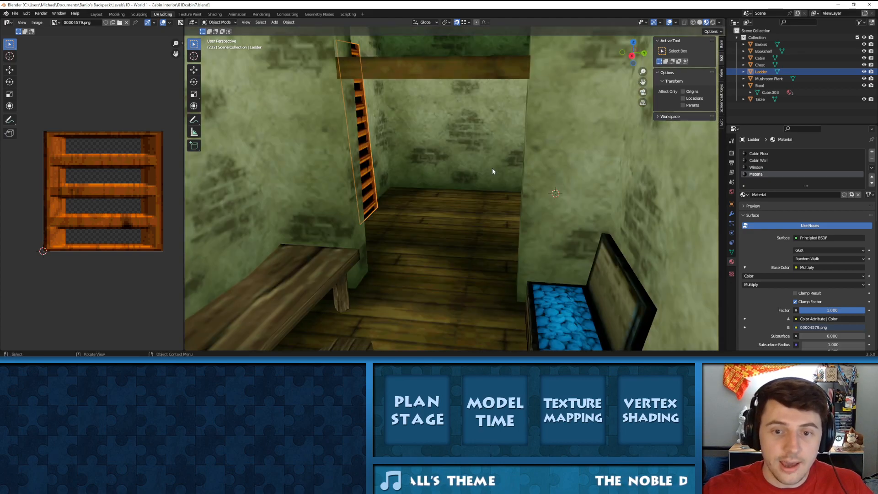
middle_click_drag(492, 171, 495, 197)
middle_click_drag(543, 233, 536, 197)
middle_click_drag(517, 243, 418, 158, "shift")
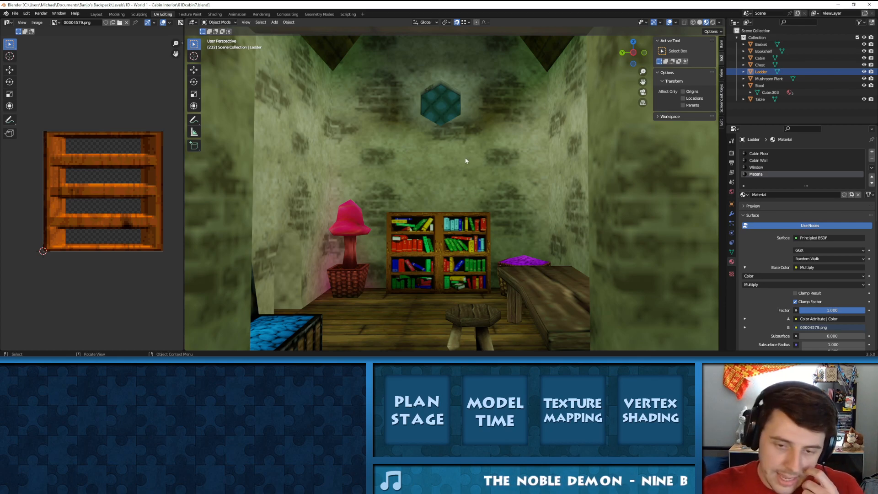
middle_click_drag(459, 158, 284, 169)
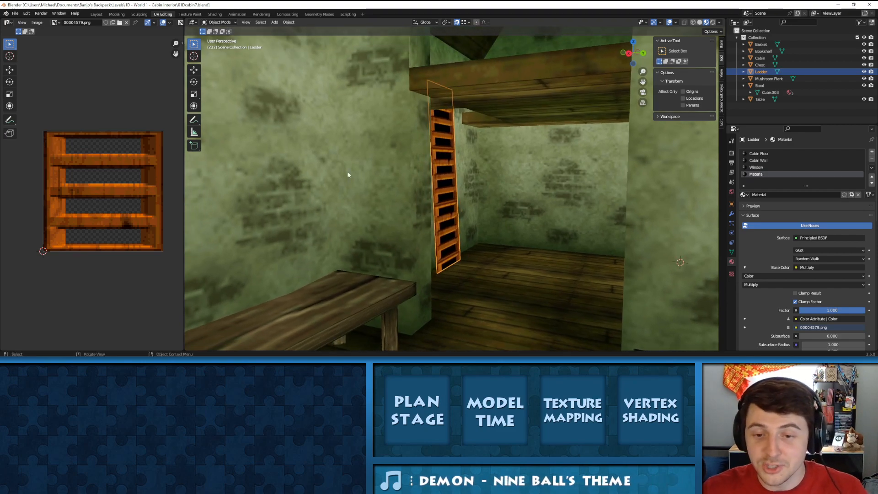
middle_click_drag(445, 200, 451, 229)
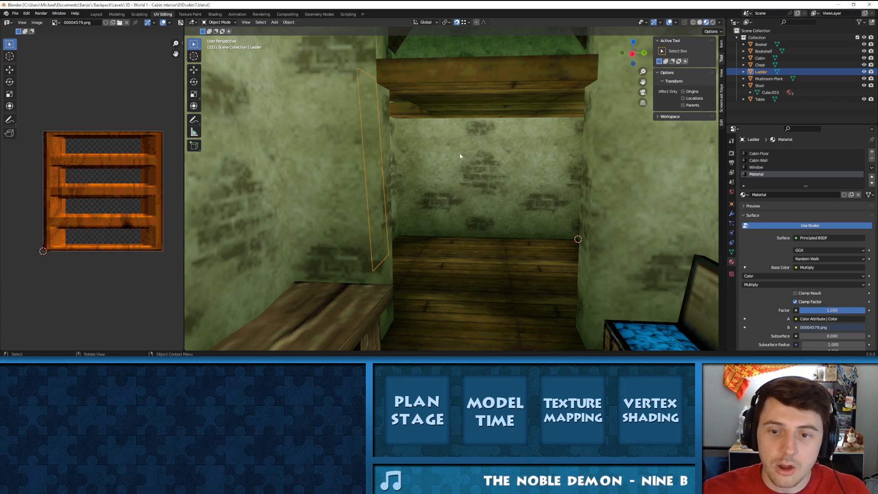
middle_click_drag(508, 188, 525, 204)
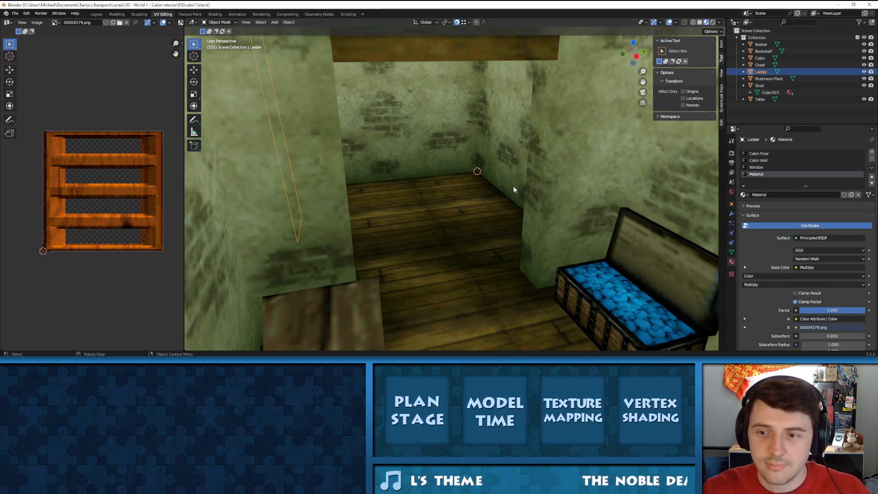
middle_click_drag(470, 174, 500, 166)
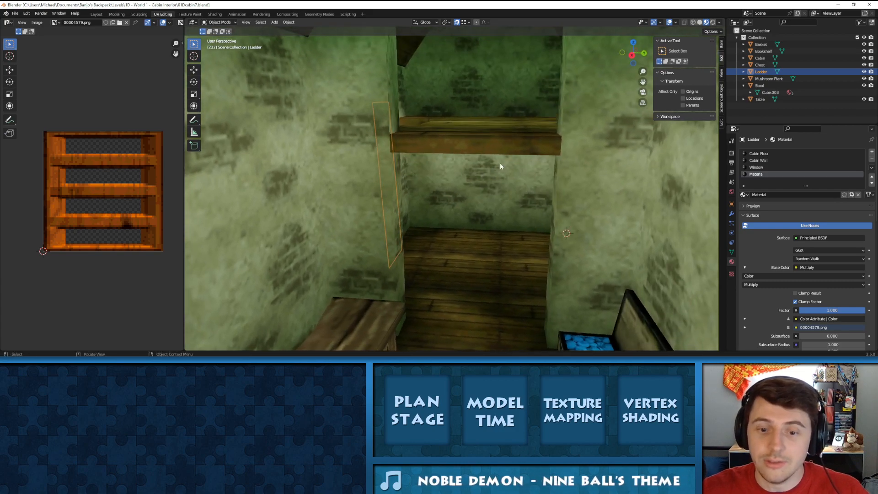
middle_click_drag(497, 123, 508, 129)
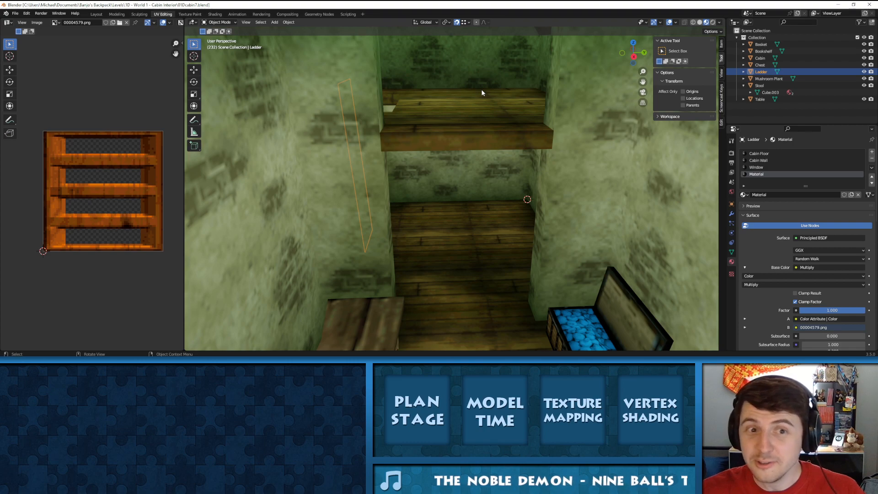
middle_click_drag(486, 94, 282, 149)
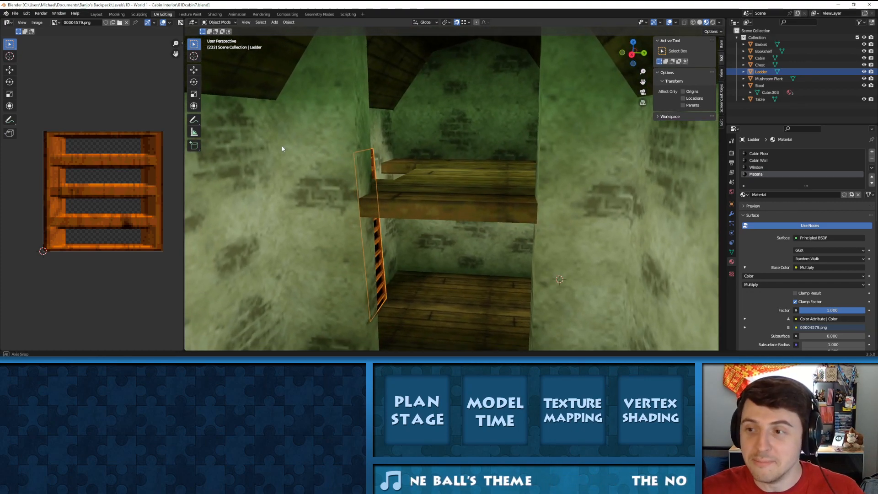
Select the middle face of the alcove's back wall on the Cabin mesh in Edit Mode and turn on Screencast Keys
middle_click_drag(411, 139, 446, 151, "shift")
middle_click_drag(516, 280, 546, 173, "shift")
left_click(502, 200)
key("Tab")
right_click(507, 172)
key("Escape")
left_click(508, 182)
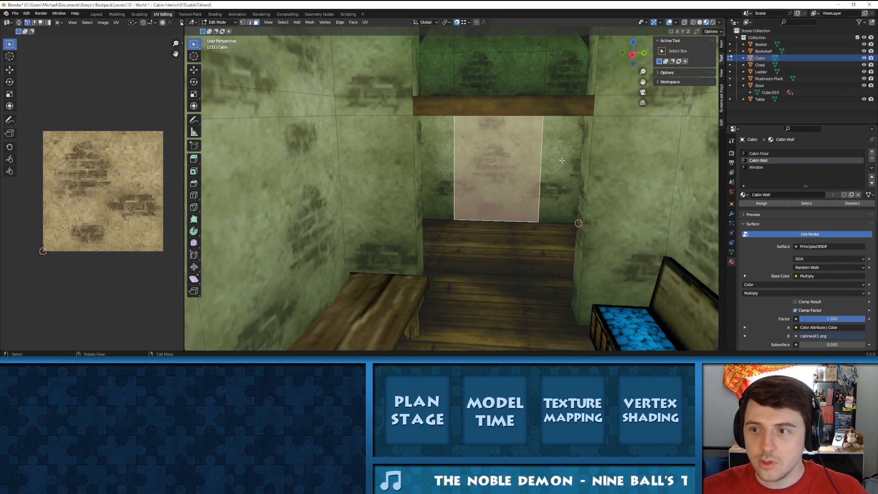
left_click(721, 98)
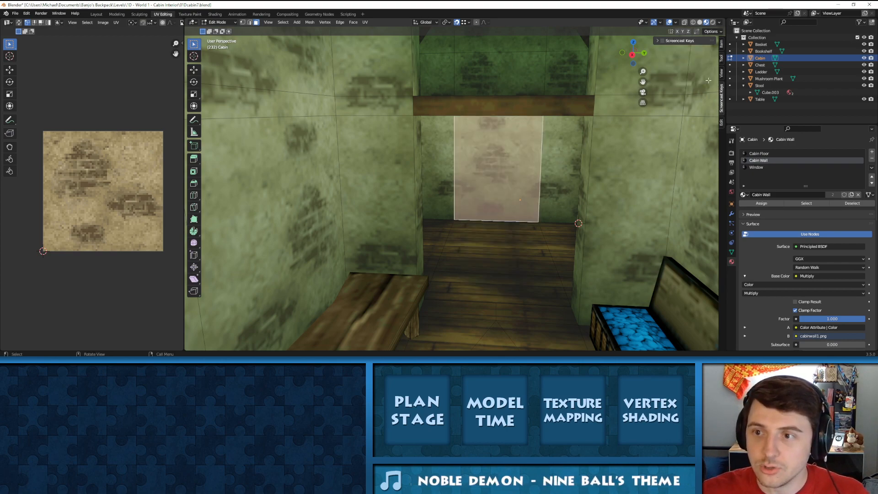
Try extruding the selected back-wall face into the room, and undo the extrusion
middle_click_drag(485, 179, 489, 198)
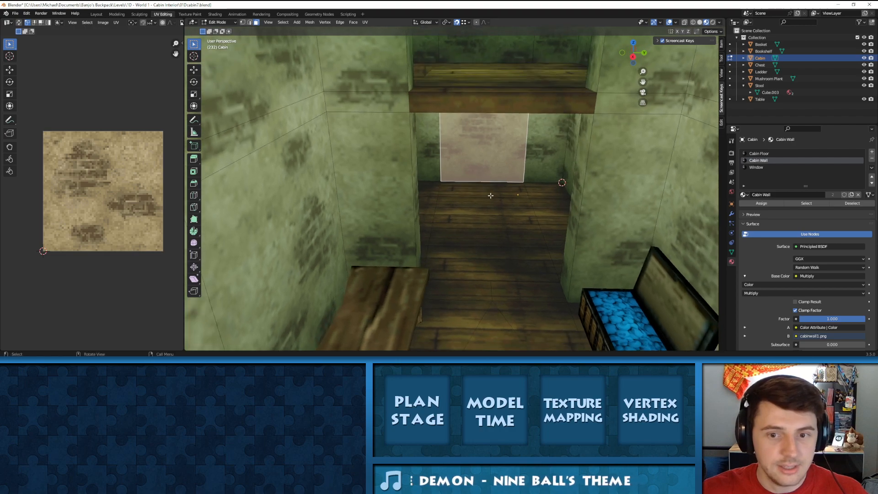
key("e")
left_click(385, 210)
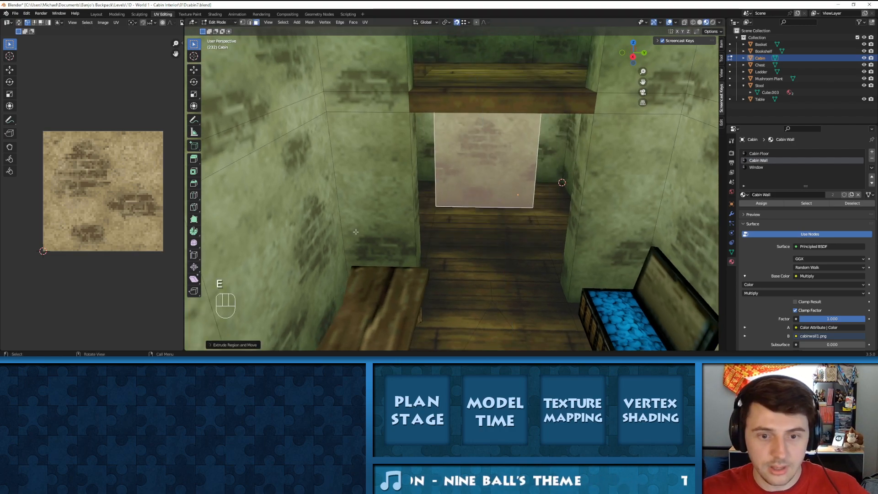
key("ctrl+z")
middle_click_drag(236, 323, 152, 106)
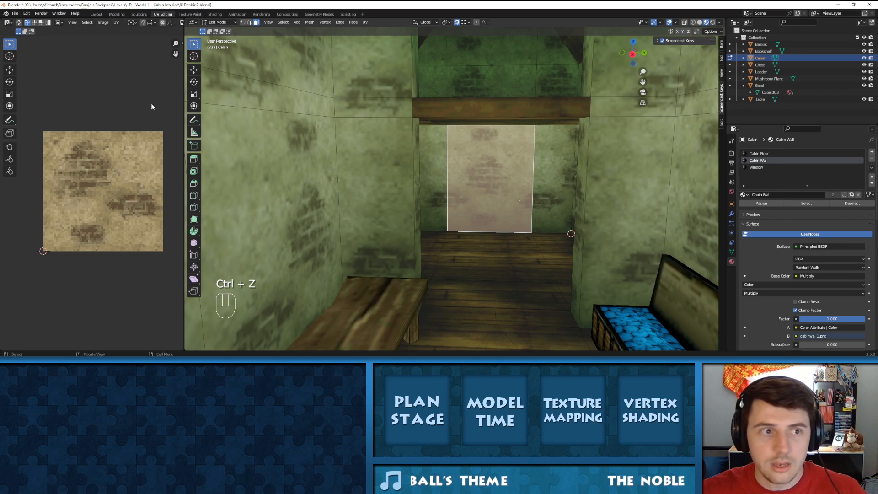
Save the scene as a new incremented version named 01Dcabin8.blend
left_click(15, 14)
left_click(27, 66)
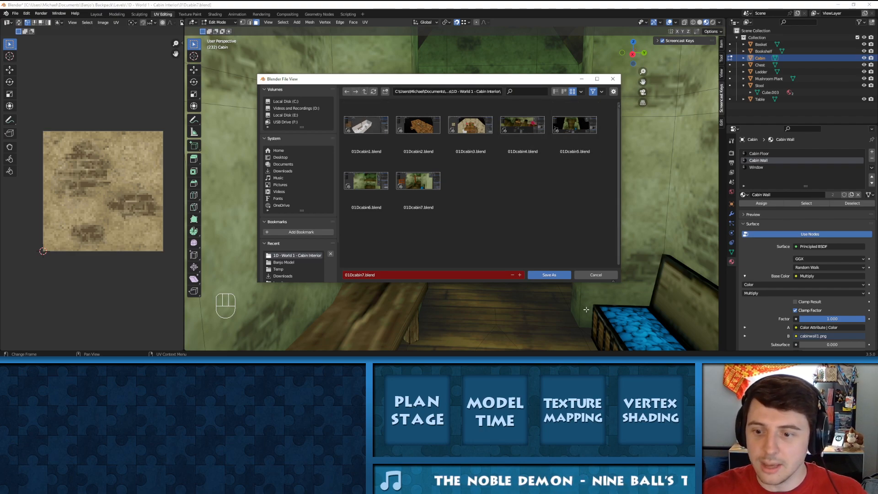
left_click(519, 275)
left_click(549, 274)
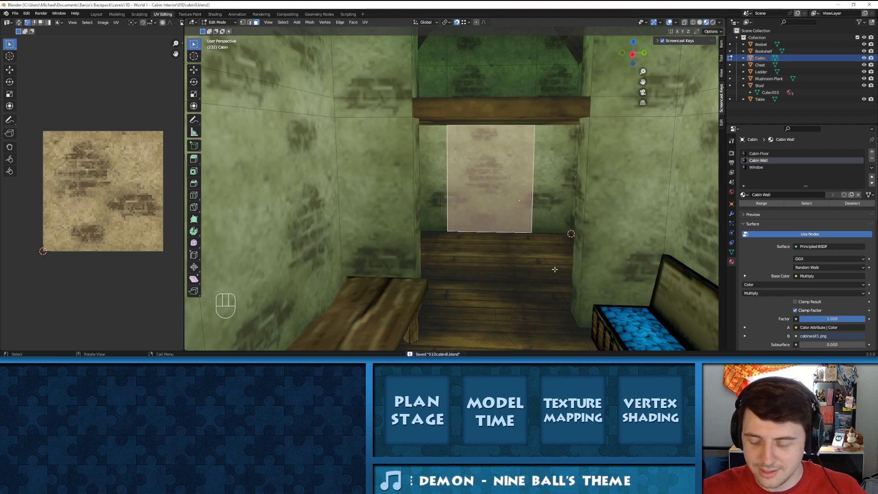
key("XF86AudioLowerVolume")
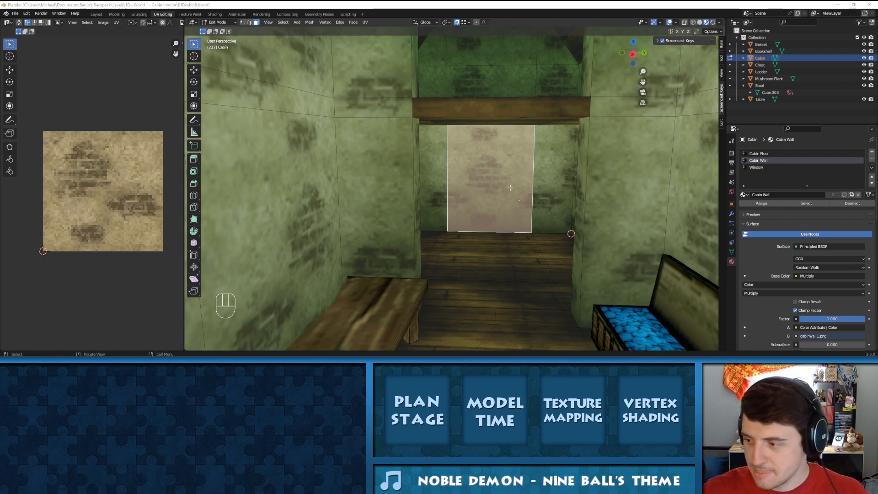
Frame the selected back-wall face and examine it head-on inside the alcove under the loft
right_click(483, 208)
key("Escape")
key("KP_Decimal")
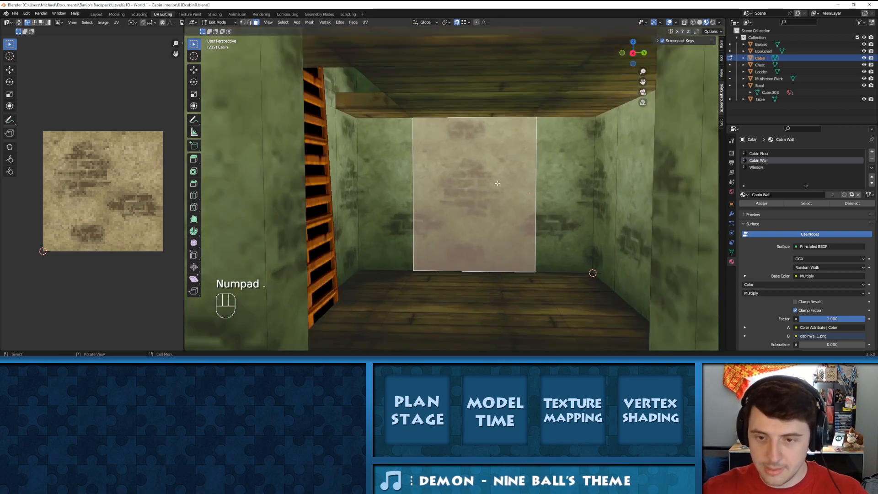
key("KP_1")
key("KP_4")
key("KP_4")
key("KP_4")
key("KP_4")
key("KP_4")
key("KP_4")
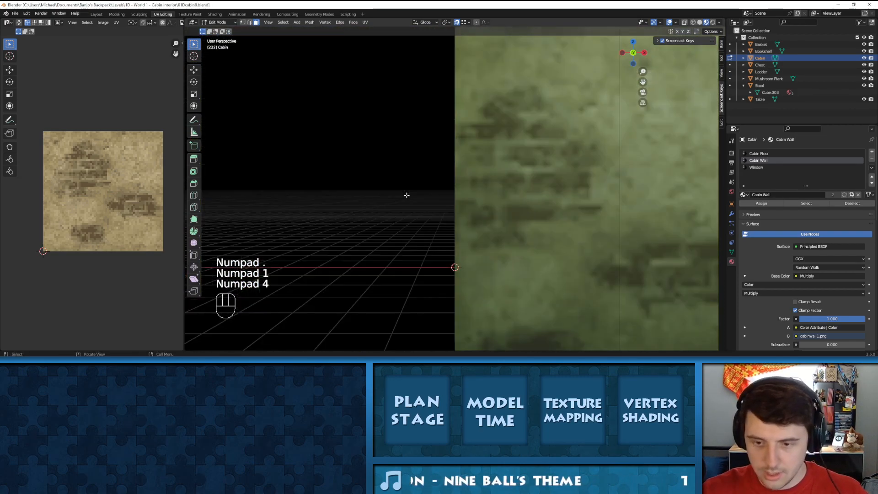
key("KP_4")
key("KP_4")
key("KP_4")
key("KP_4")
key("KP_4")
key("KP_4")
key("KP_4")
key("KP_4")
key("KP_4")
key("KP_4")
key("KP_4")
key("KP_4")
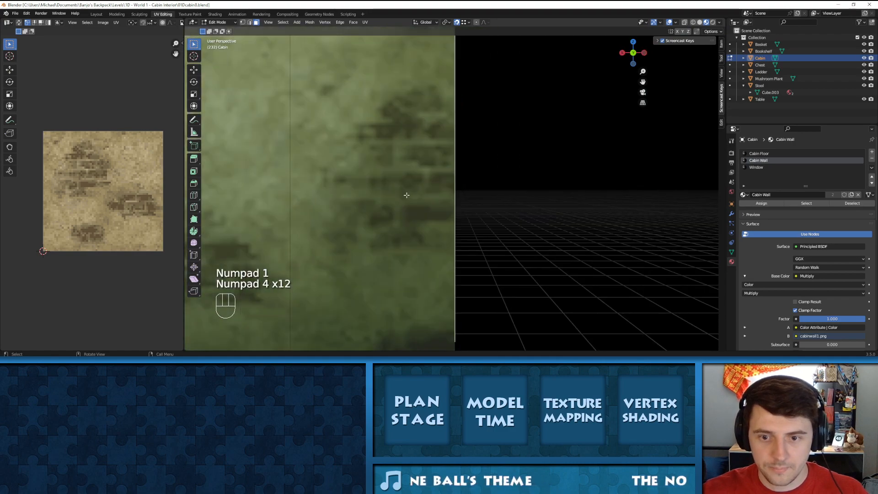
key("KP_4")
key("KP_6")
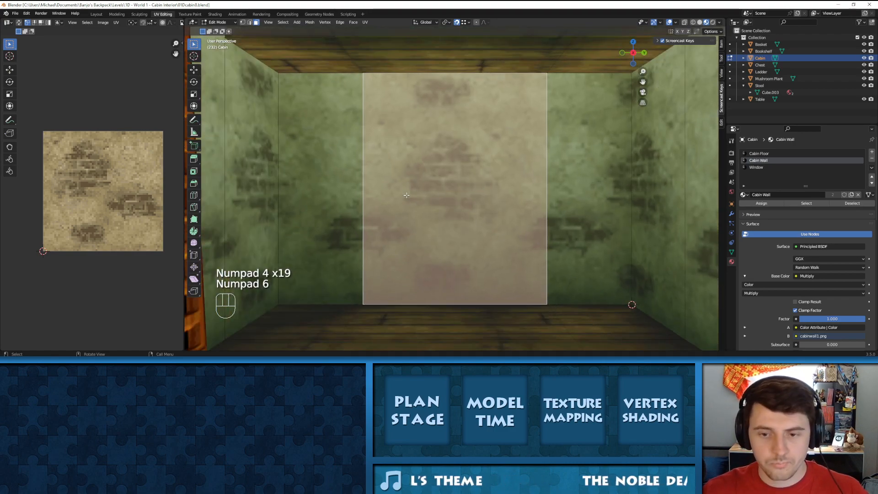
scroll(437, 212, "down", 1)
middle_click_drag(467, 226, 467, 223, "shift")
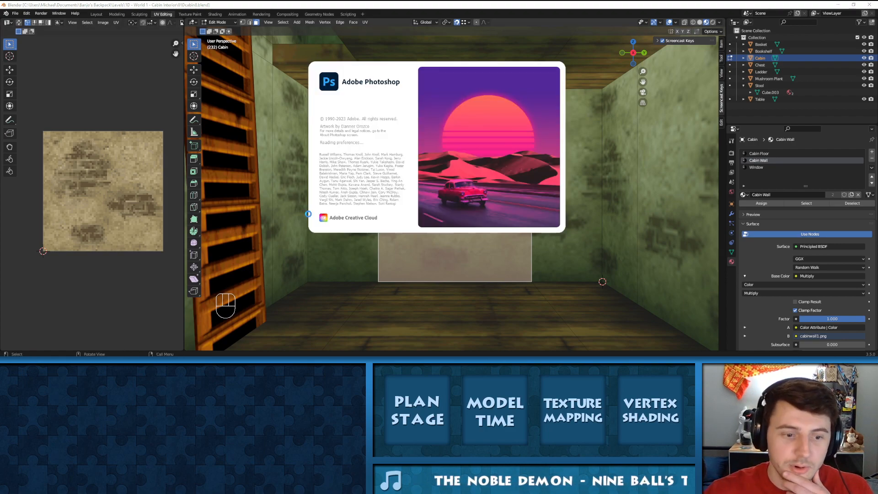
Switch to Paint and enlarge the blank canvas to about 1932 × 749 px
key("super")
type("paint")
key("Return")
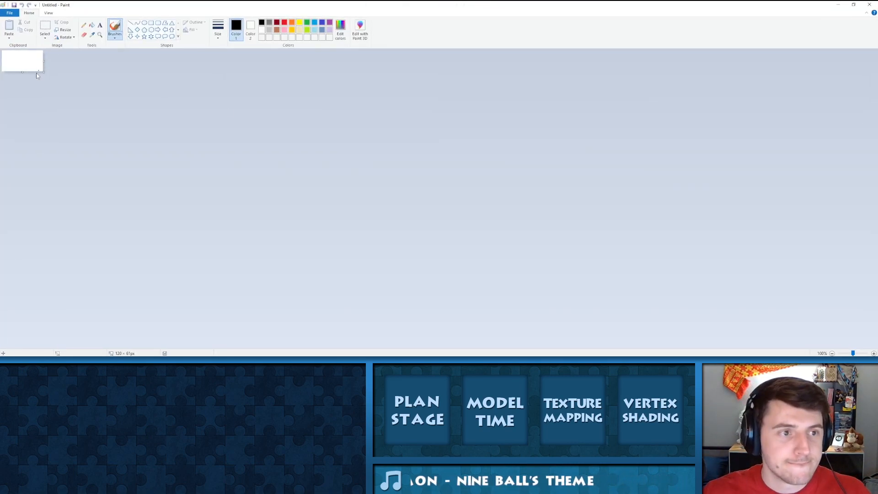
mouse_move(44, 72)
left_mouse_down()
mouse_move(133, 145)
mouse_move(580, 273)
mouse_move(665, 307)
left_mouse_up()
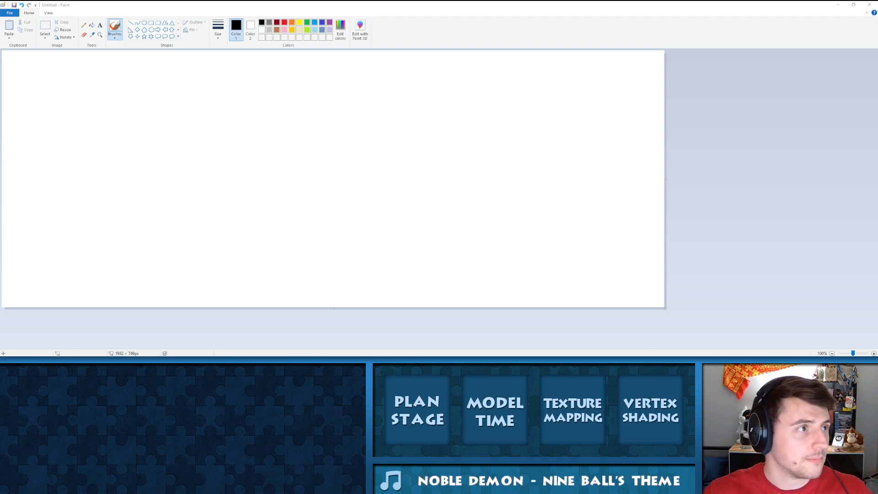
Switch to Chrome's Google image results for fireplace and preview the Festivo and Branden electric fireplaces
key("alt+Tab")
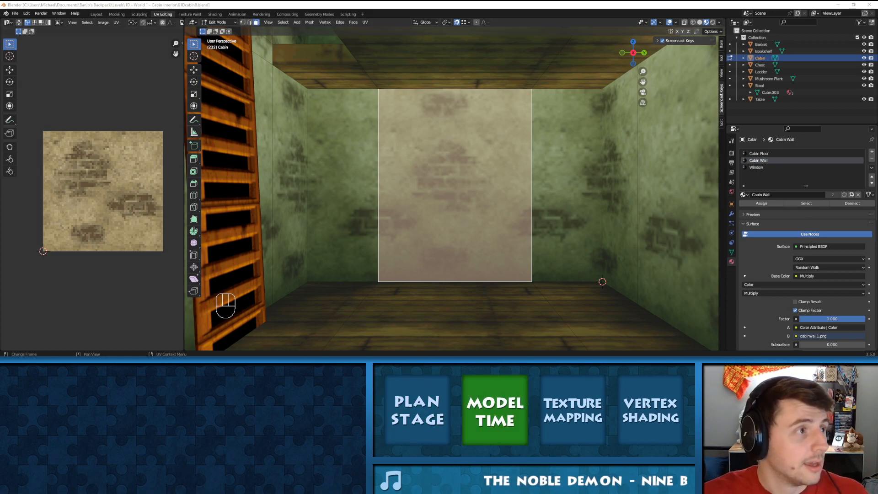
left_click_drag(0, 4, 482, 0)
scroll(299, 208, "down", 3)
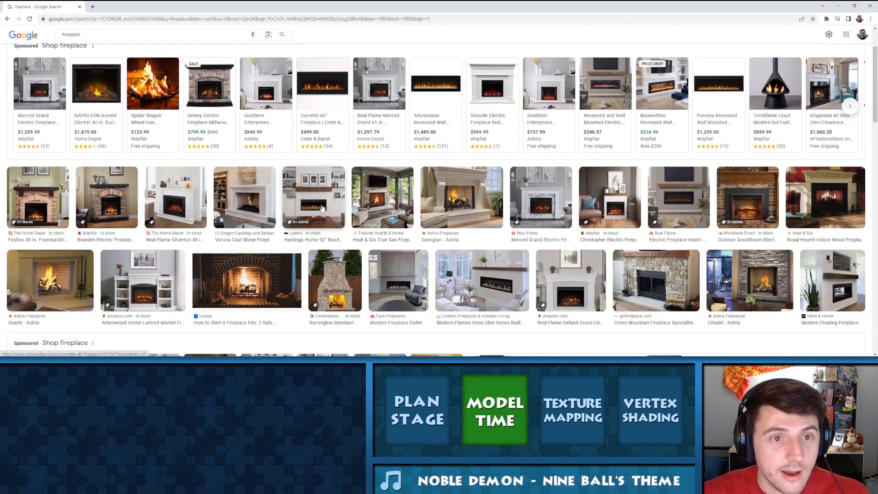
left_click(39, 163)
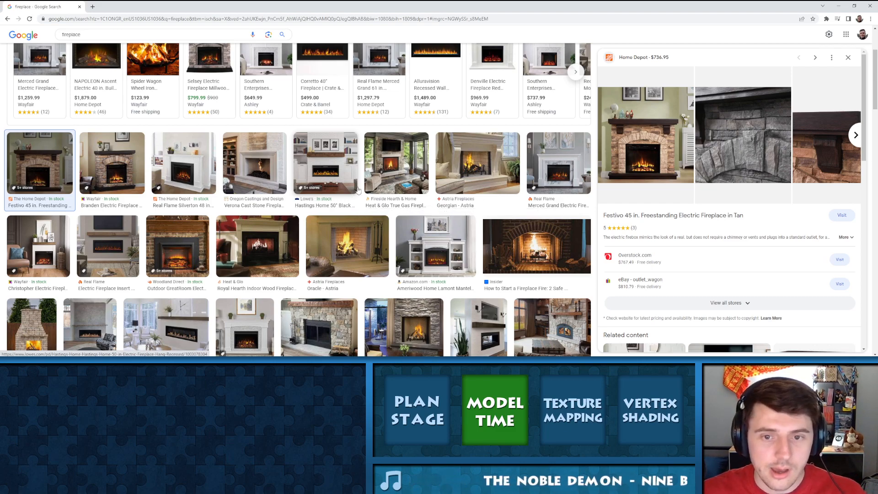
left_click(102, 178)
scroll(458, 177, "down", 7)
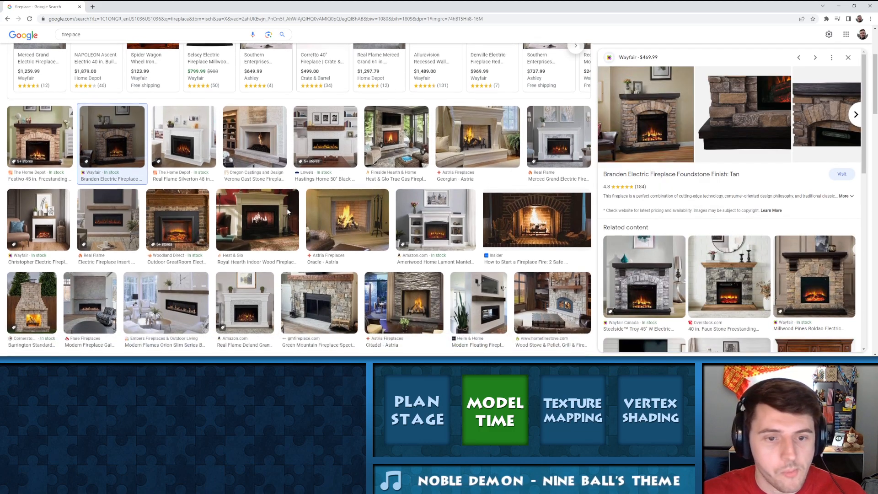
Look through more fireplace images and preview the Sonoma Cast Stone concrete fireplace surround as a reference
scroll(250, 203, "down", 3)
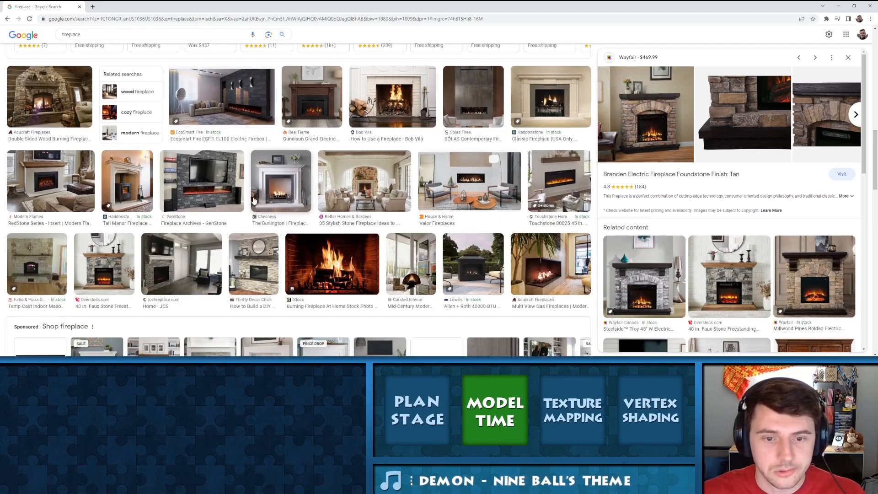
scroll(256, 199, "down", 4)
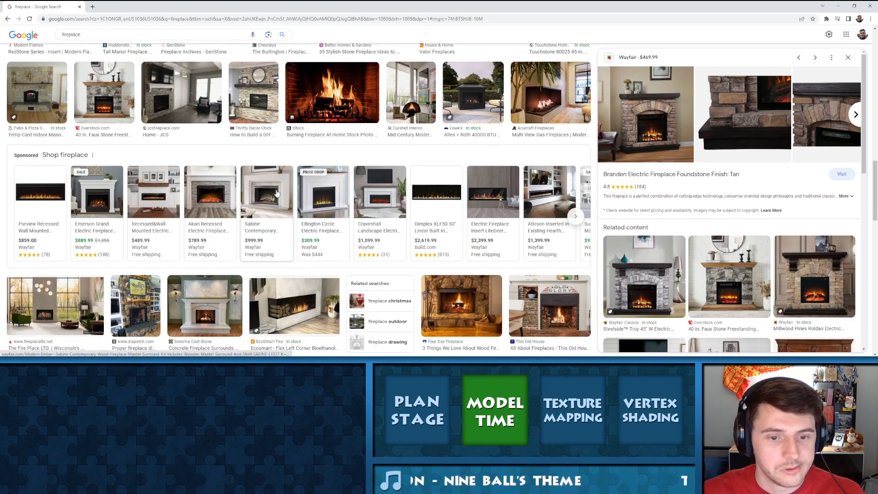
scroll(365, 201, "down", 5)
scroll(365, 201, "down", 2)
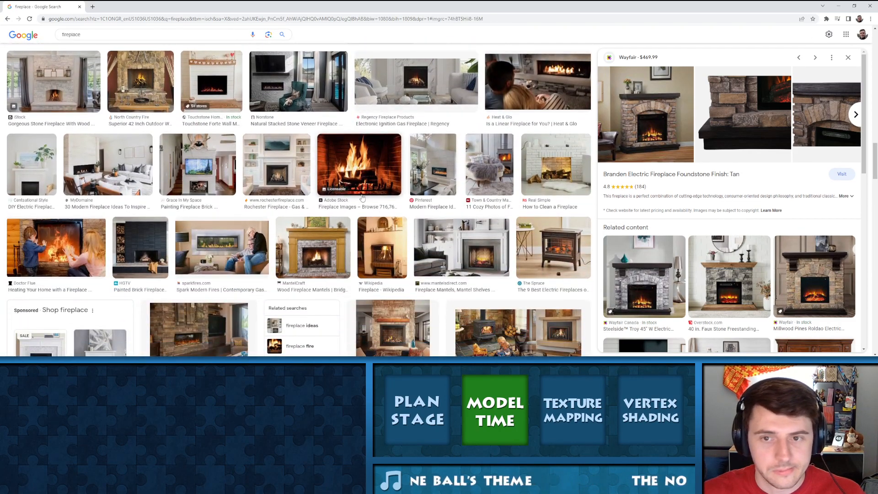
scroll(363, 198, "down", 2)
scroll(181, 166, "up", 1)
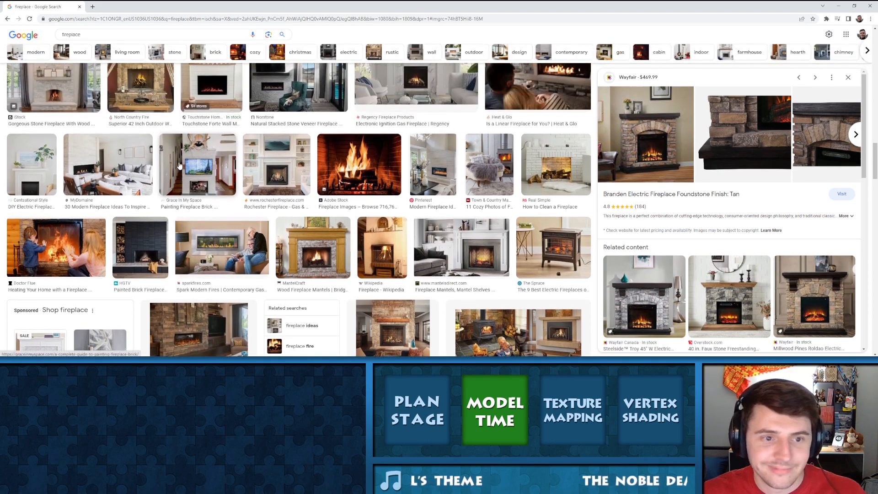
scroll(180, 166, "up", 4)
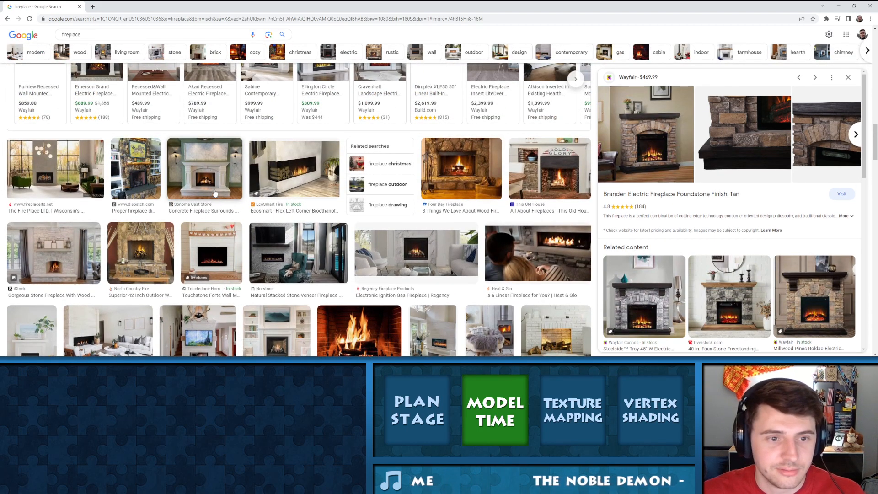
left_click(213, 177)
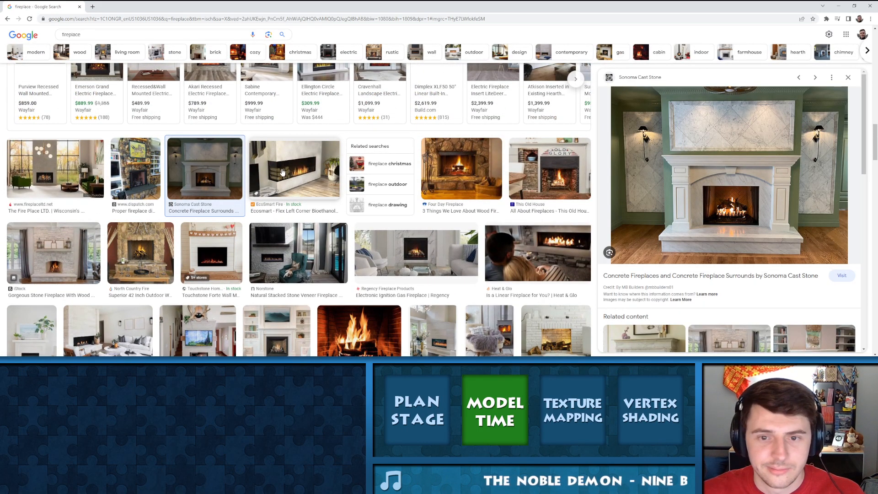
Preview the Four Day wood fireplace and the iStock stone fireplace with wood mantel, and look through the neighbouring image results
left_click(283, 173)
left_click(456, 173)
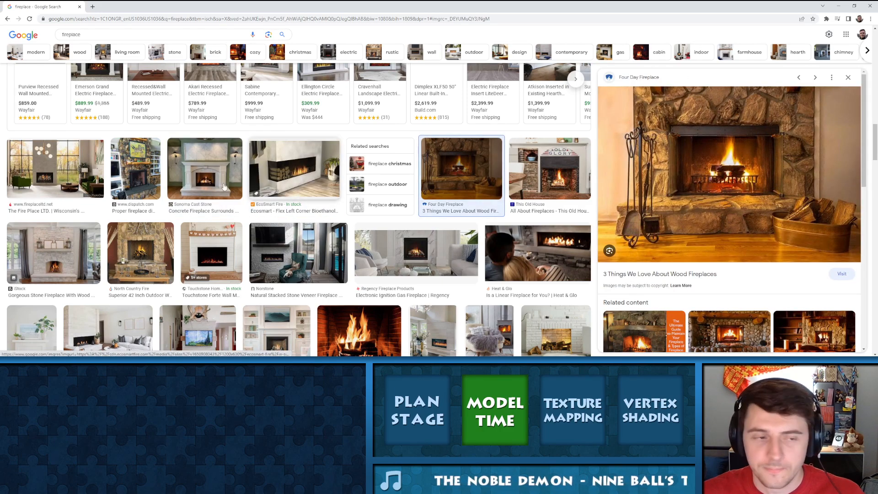
left_click(92, 188)
left_click(54, 253)
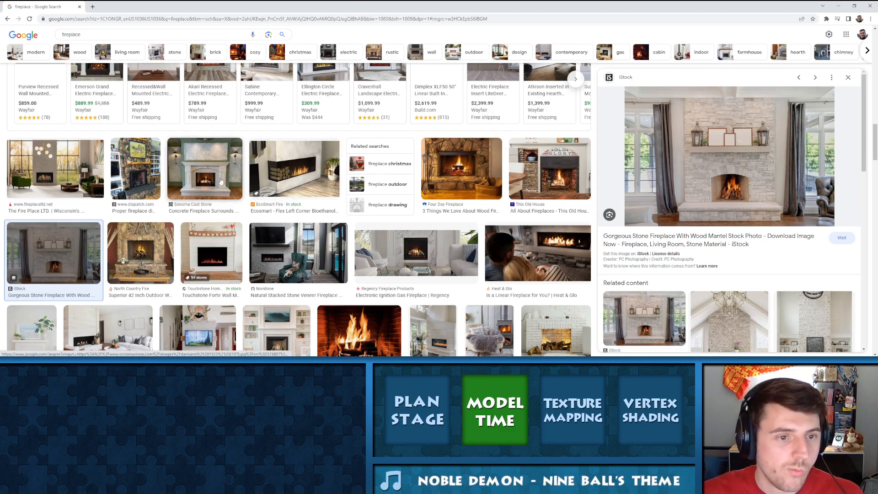
scroll(249, 181, "up", 2)
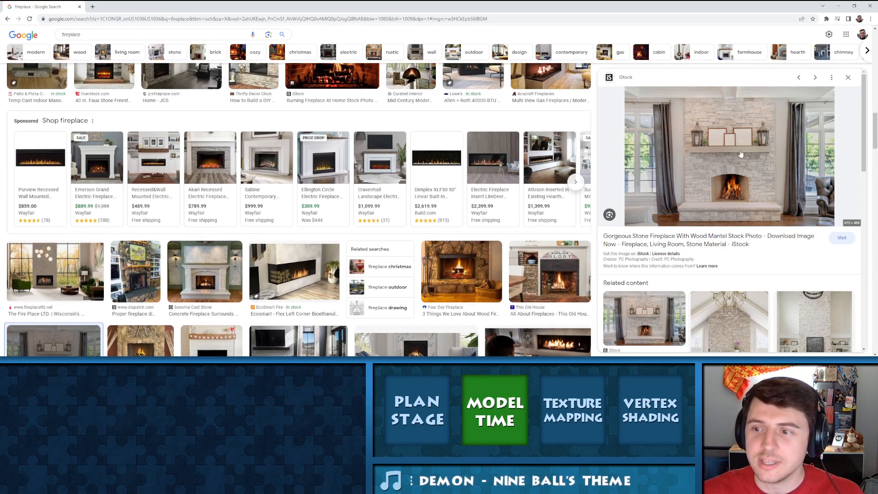
scroll(241, 132, "up", 2)
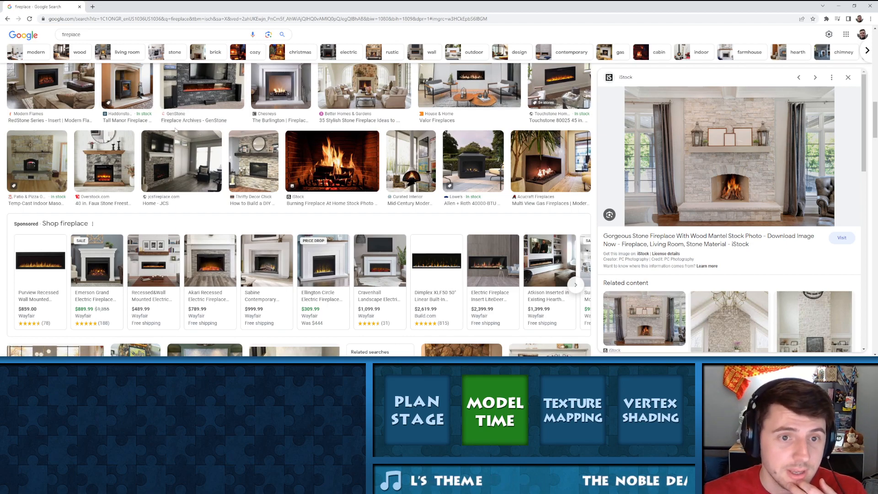
scroll(179, 136, "up", 1)
scroll(179, 136, "up", 2)
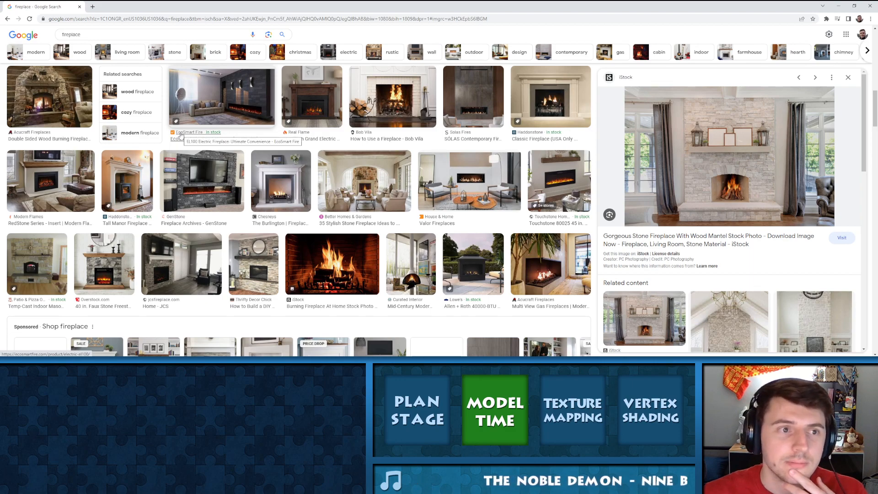
Search images for "fireplace video game" and preview the Polygon fireside and the BioShock Infinite fireplace
left_click(150, 36)
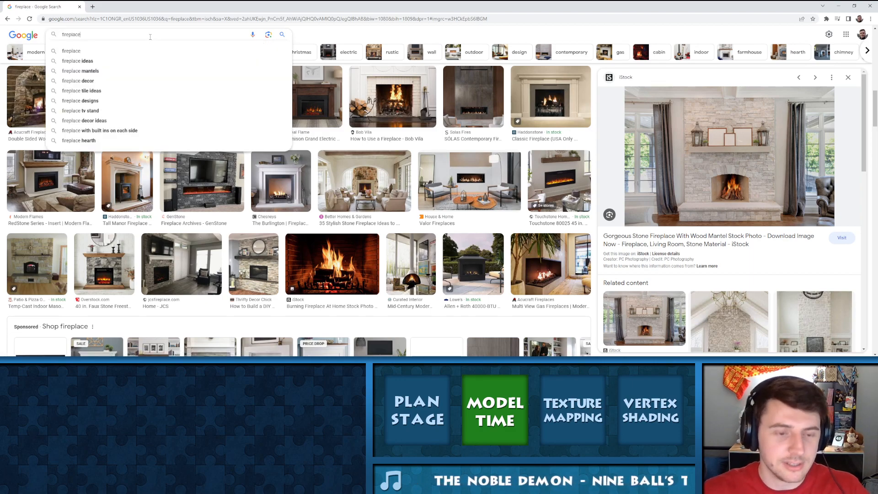
type("video game")
key("Return")
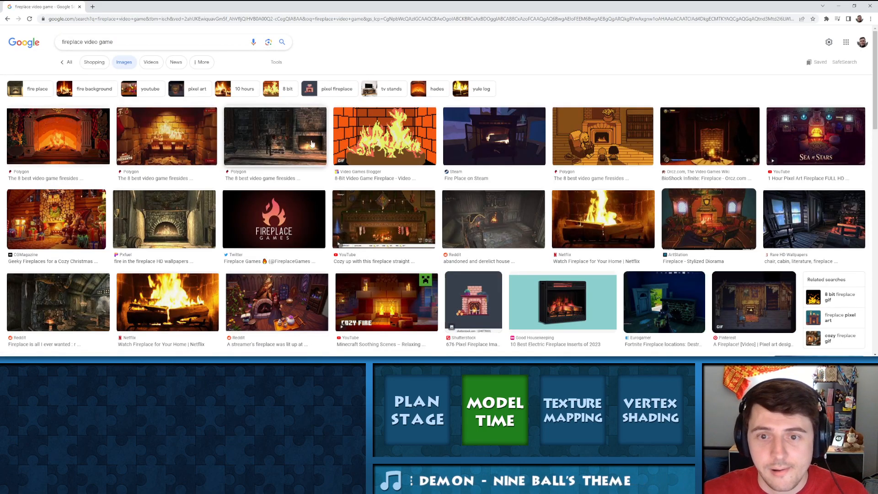
left_click(166, 137)
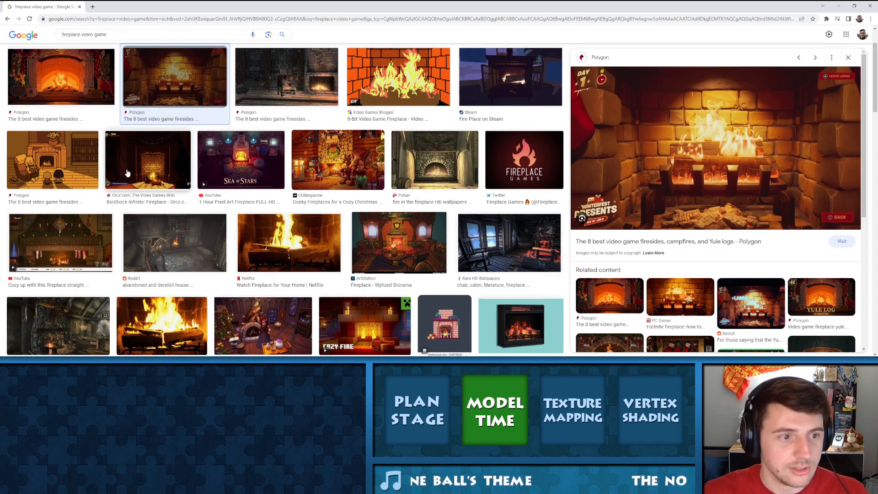
left_click(153, 167)
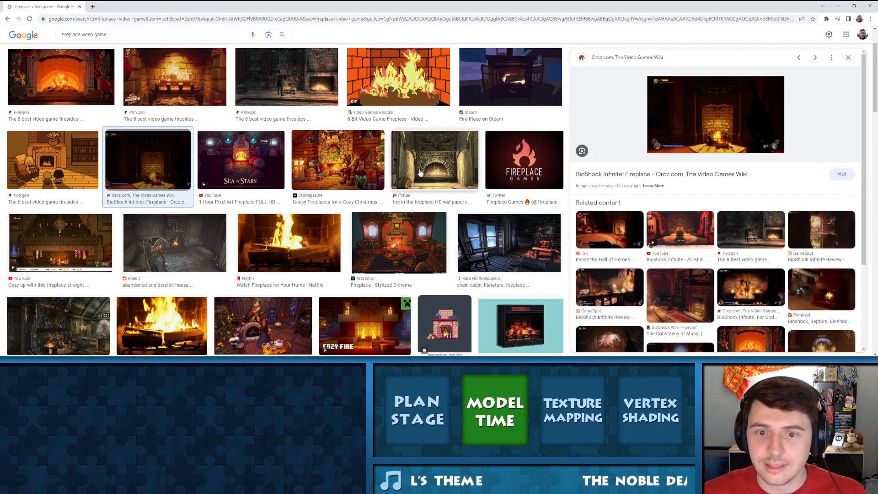
Preview the ArtStation Warrior's Fireplace diorama, The Long Dark cabin and the Red Dead Redemption 2 derelict house as references
scroll(412, 173, "down", 2)
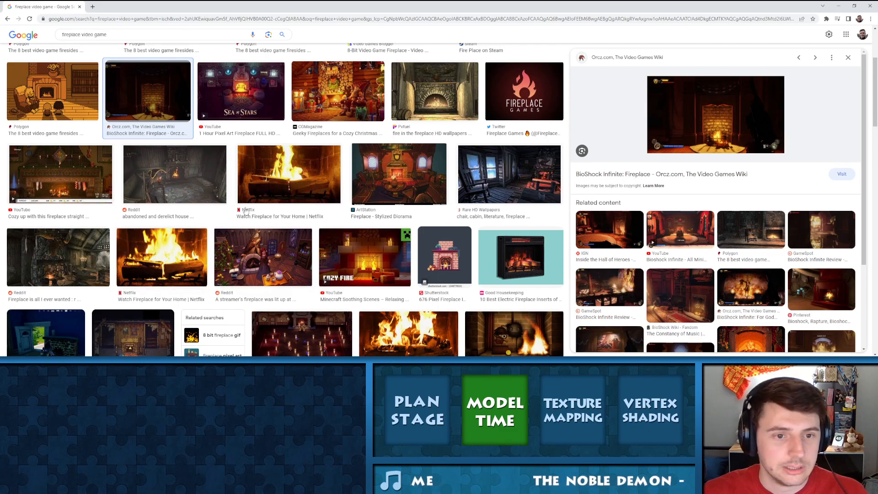
left_click(417, 178)
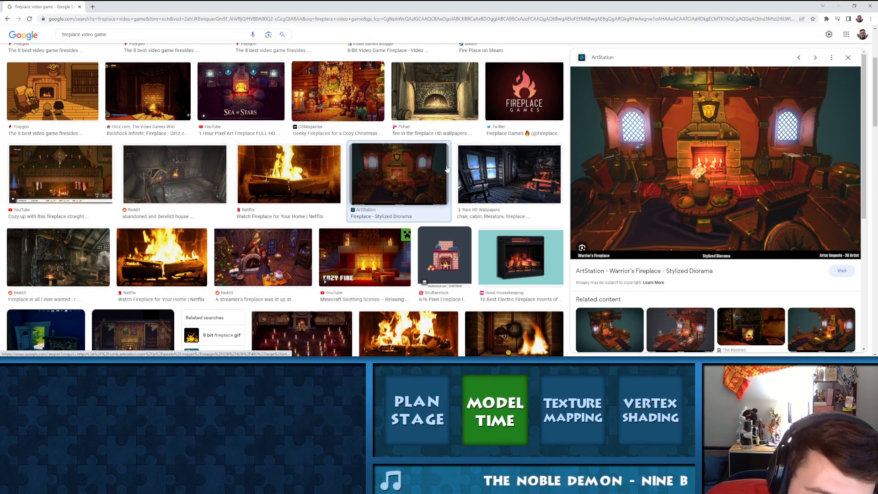
scroll(361, 189, "down", 1)
scroll(361, 189, "up", 2)
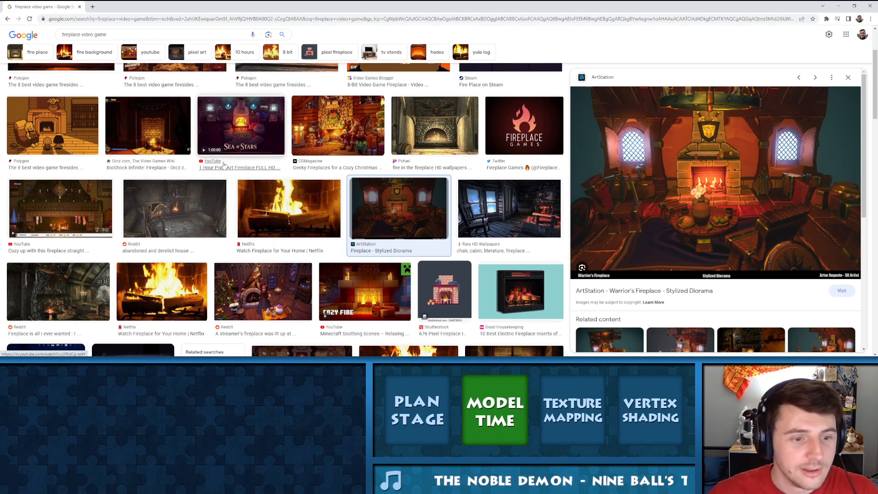
left_click(482, 210)
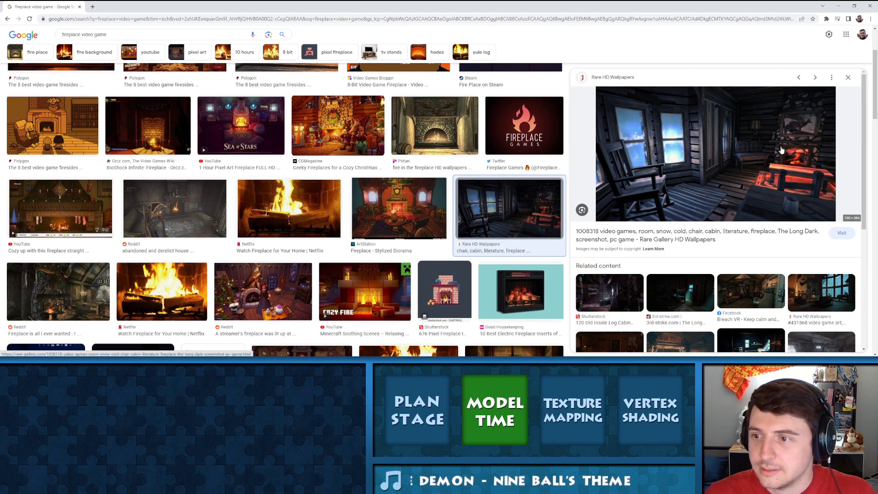
left_click(169, 215)
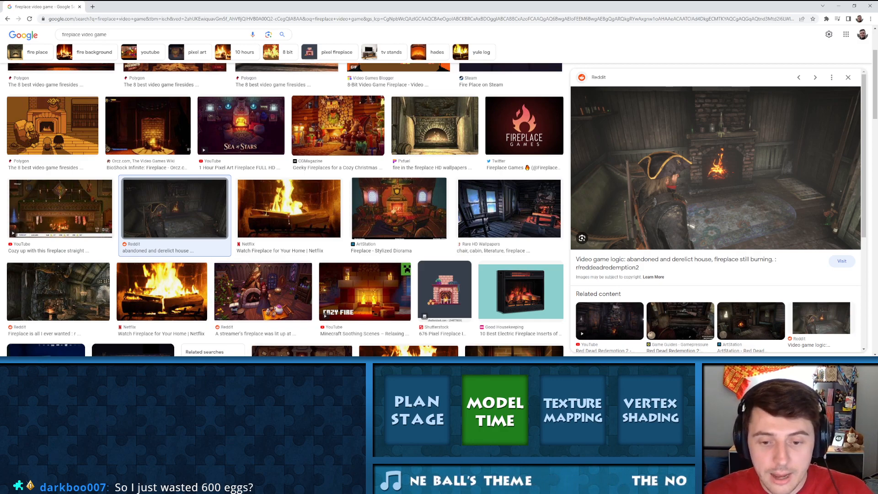
Switch to Blender and examine the selected back-wall face from near and far to judge the space for the fireplace
key("alt+Tab")
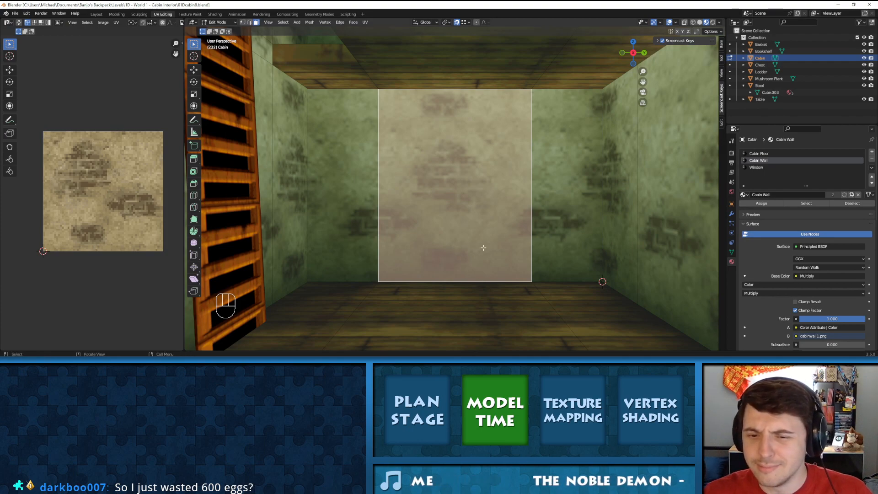
scroll(480, 249, "down", 3)
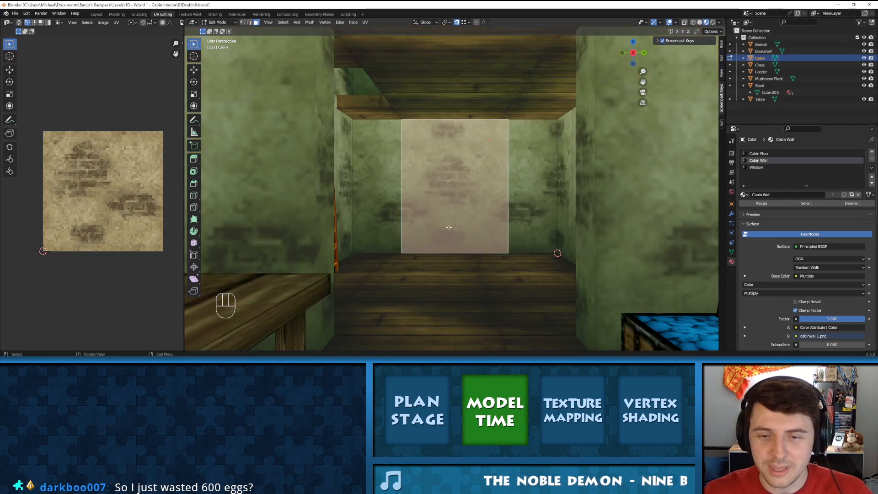
scroll(449, 228, "up", 3)
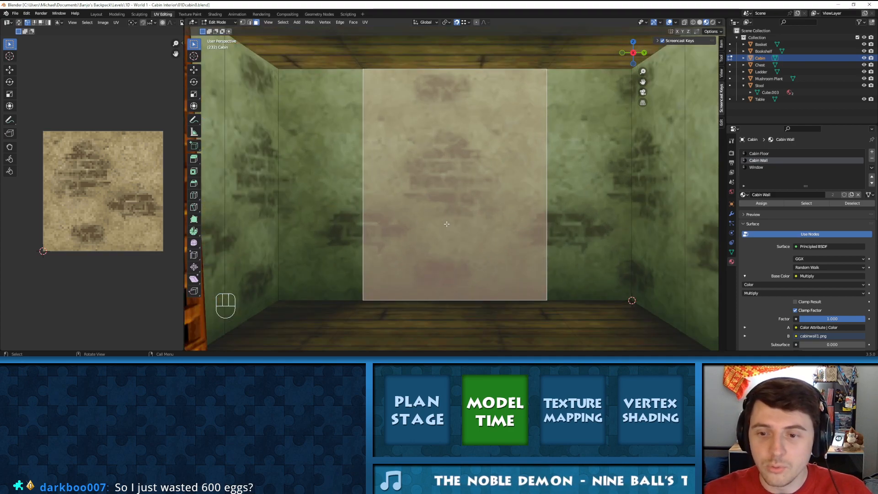
scroll(446, 224, "down", 1)
scroll(446, 224, "down", 1)
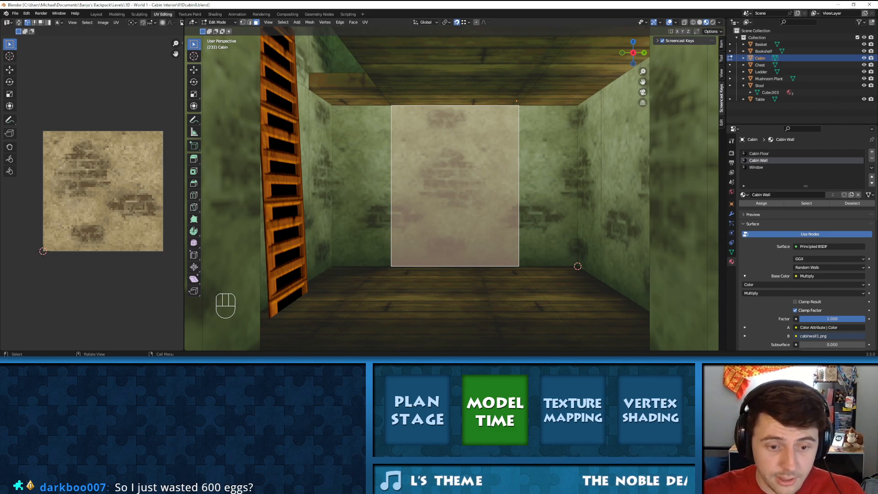
Switch back to Chrome and preview the Minecraft, Dreamlight Valley and Elder Scrolls fireplace images
key("alt+Tab")
left_click(339, 285)
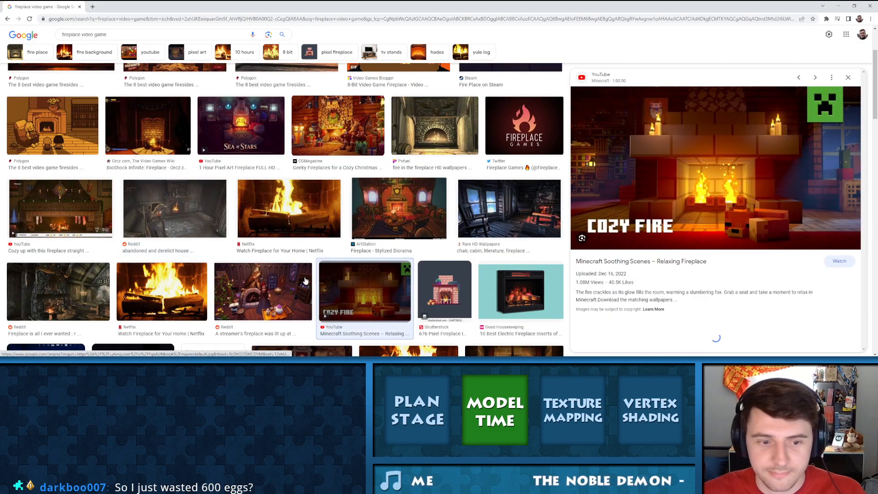
left_click(278, 287)
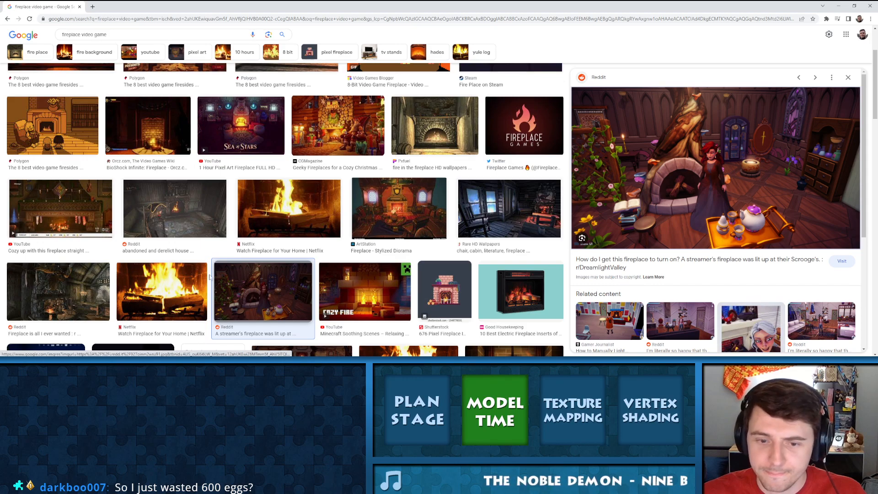
left_click(78, 283)
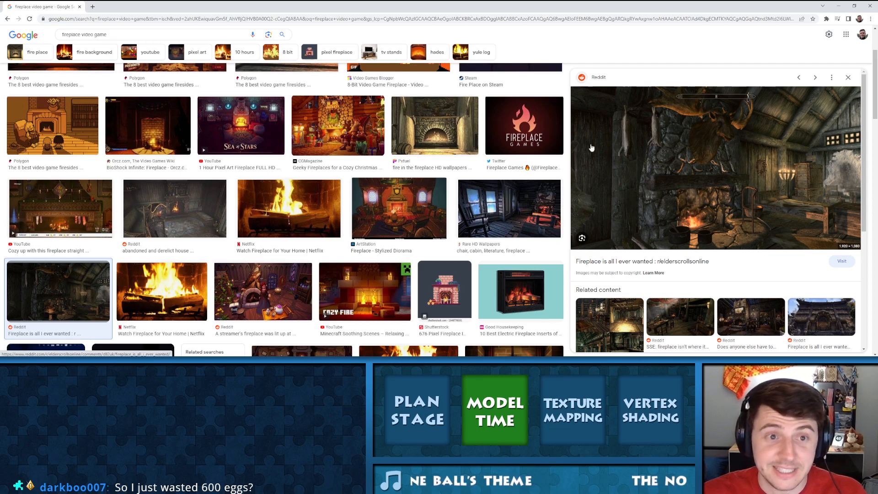
scroll(264, 197, "up", 1)
scroll(264, 198, "up", 2)
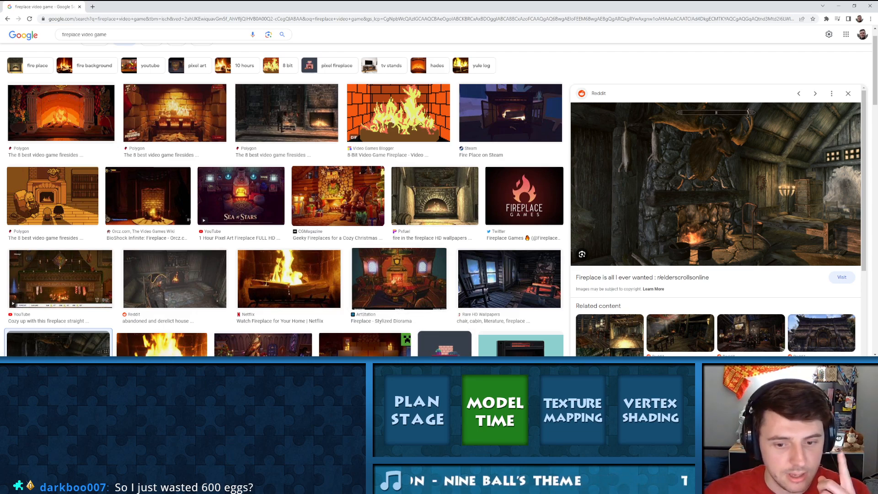
Switch to Blender and examine the loft above the alcove and the back wall beneath it
mouse_move(420, 363)
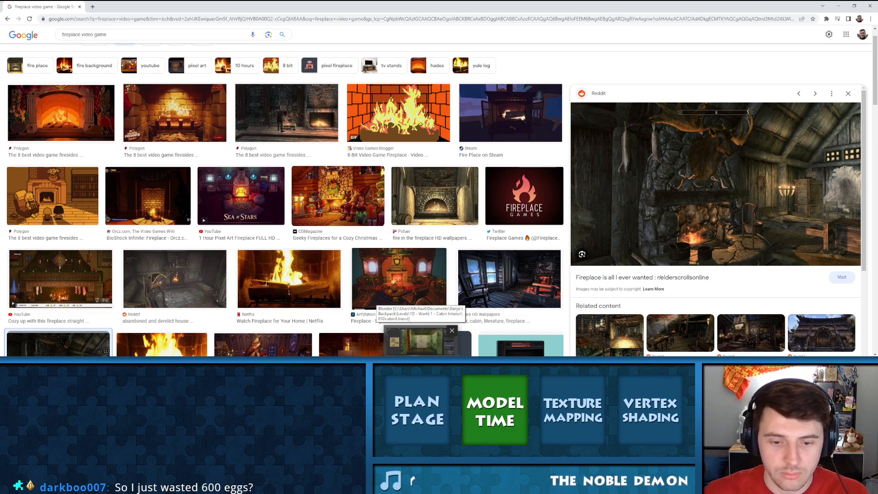
left_click(419, 341)
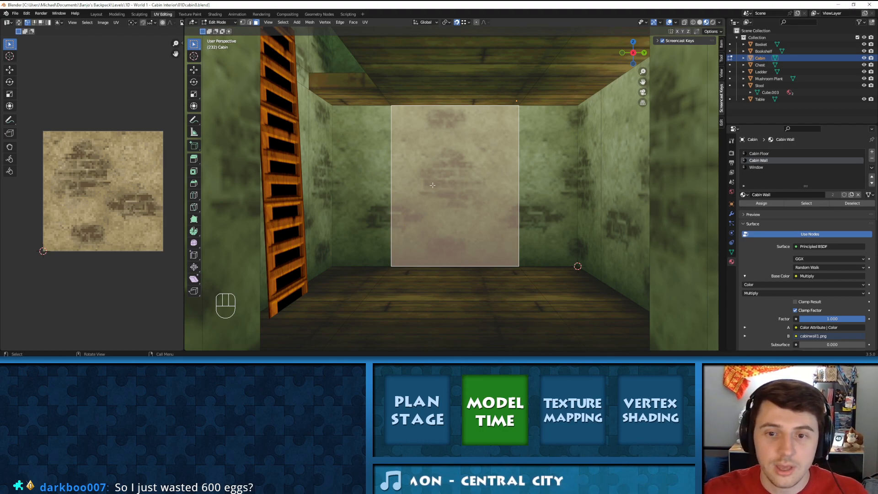
middle_click_drag(483, 123, 478, 250, "shift")
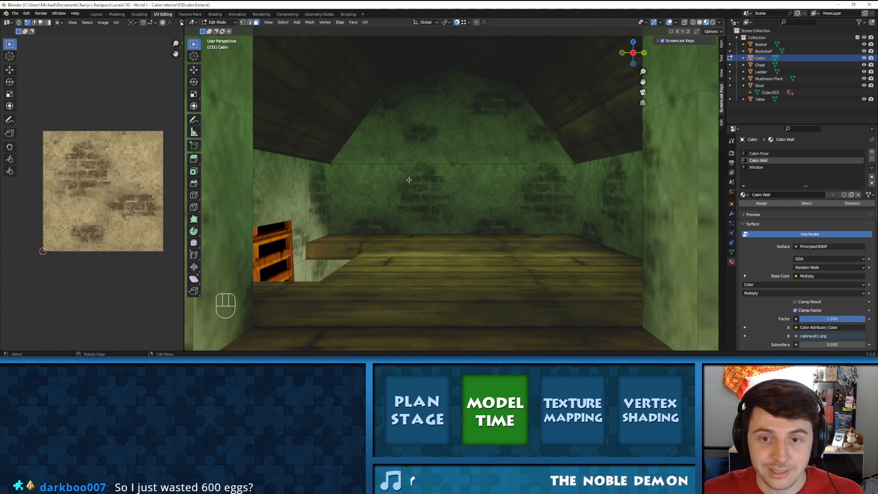
middle_click_drag(465, 178, 464, 162, "shift")
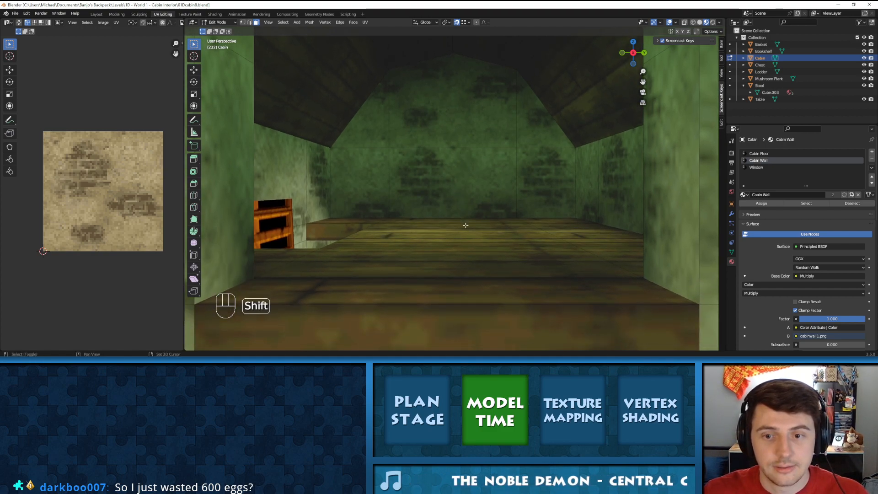
middle_click_drag(472, 246, 474, 158, "shift")
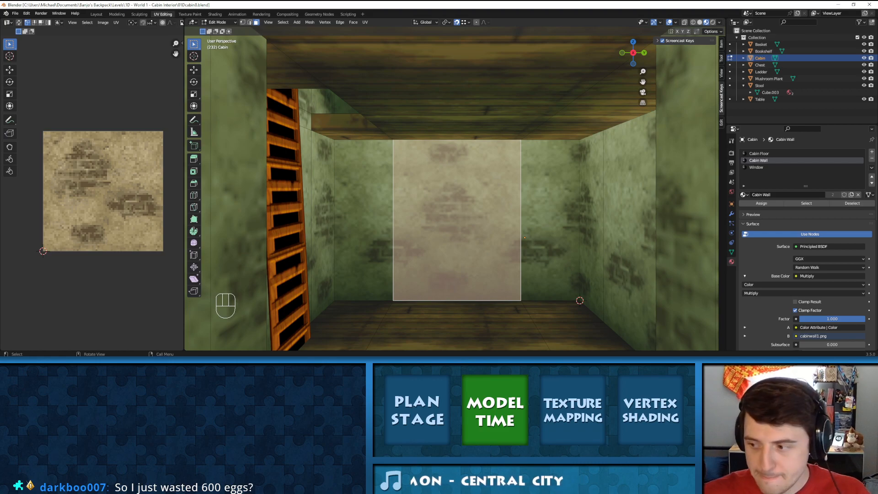
Switch to Chrome and preview the Super Mario Fireplace Race, castle fireplace and Fortnite brick fireplace images
mouse_move(256, 357)
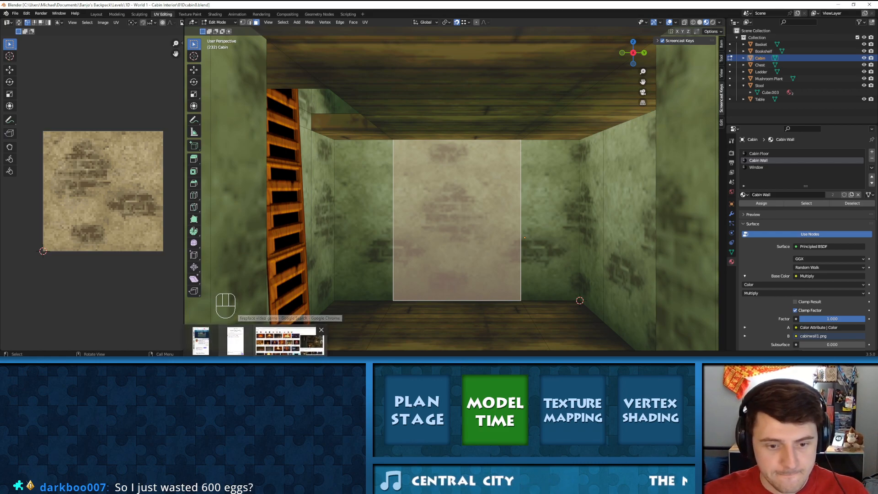
left_click(289, 341)
scroll(356, 245, "down", 3)
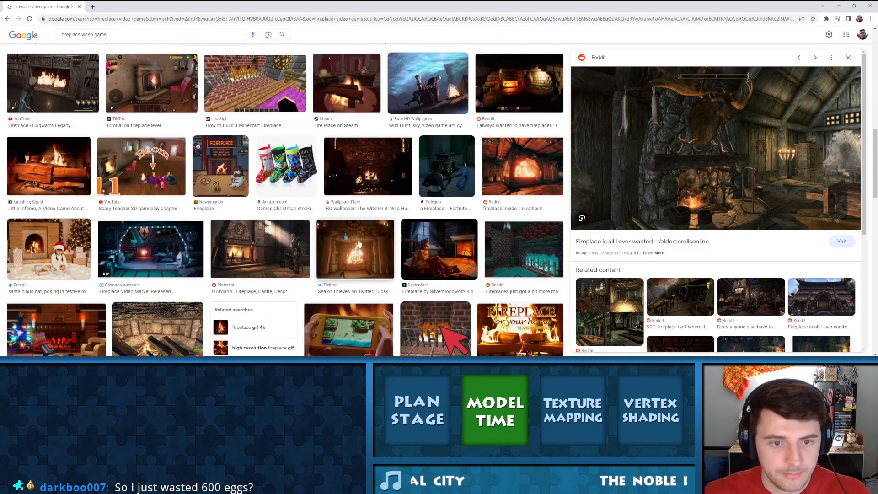
scroll(356, 245, "up", 5)
left_click(326, 220)
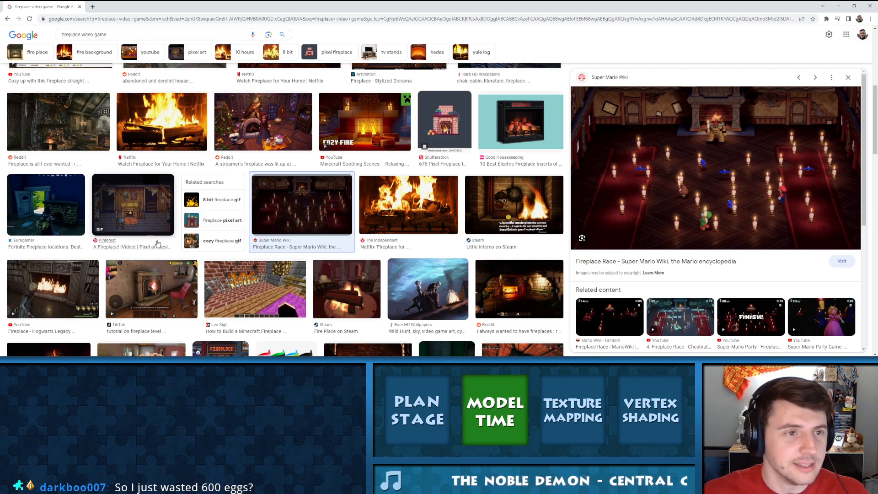
scroll(156, 243, "down", 5)
left_click(251, 261)
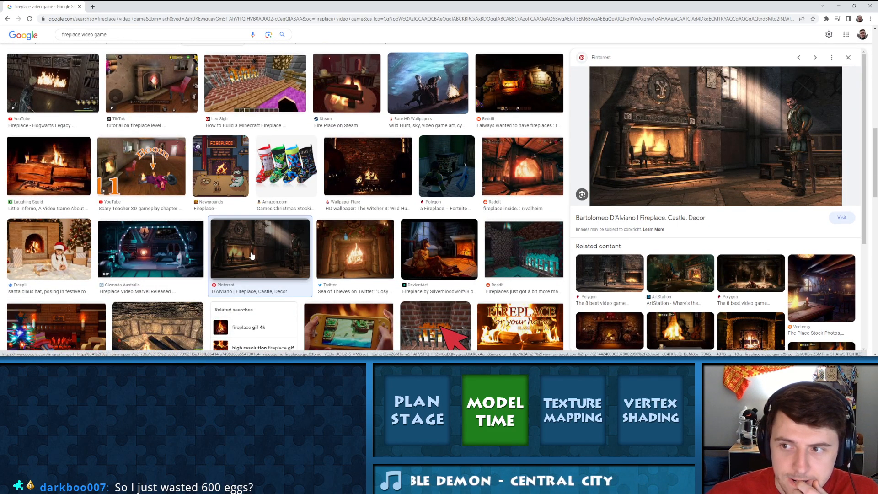
left_click(393, 187)
left_click(442, 178)
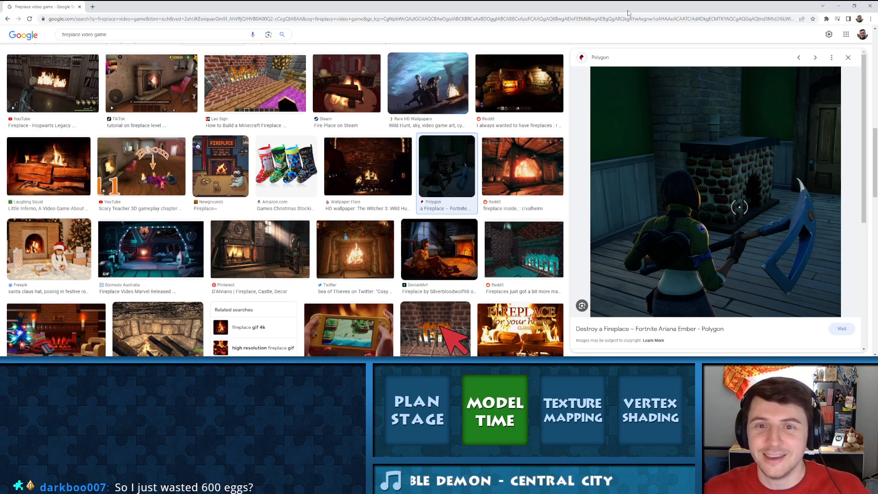
Switch to Blender and examine the selected back-wall face from inside the alcove and from other angles
left_click_drag(627, 7, 0, 7)
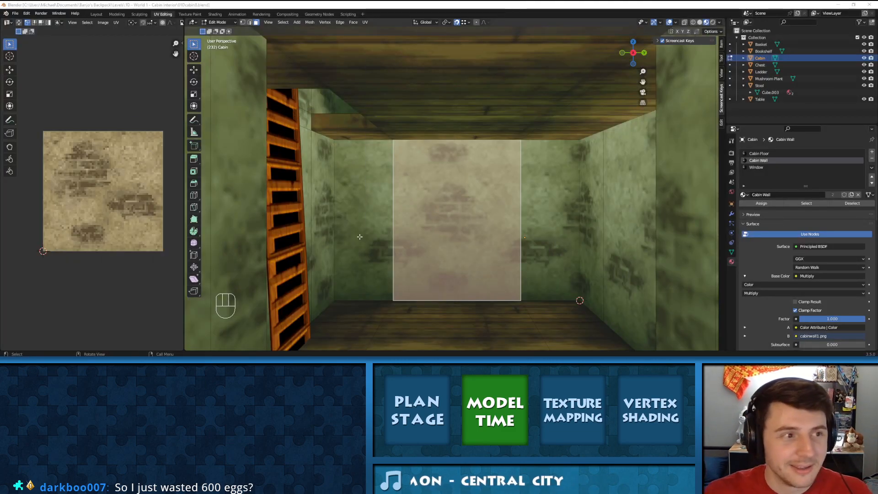
middle_click_drag(437, 259, 440, 223, "shift")
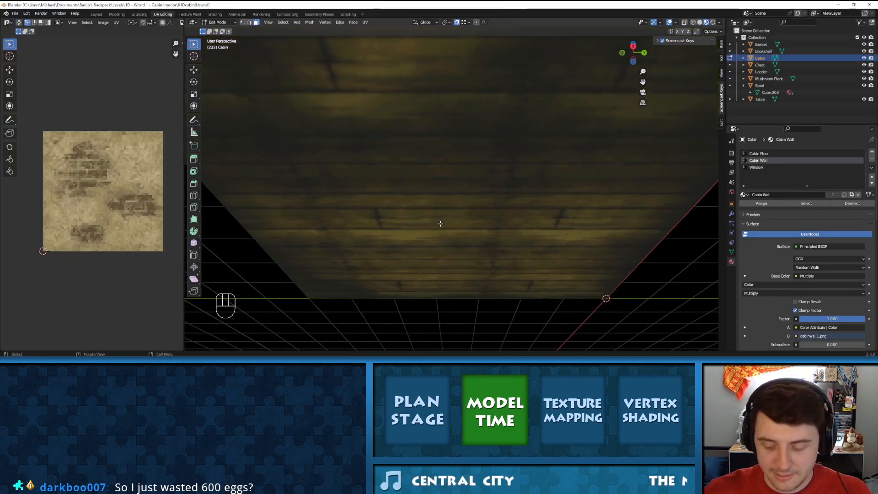
key("KP_1")
key("KP_6")
key("KP_6")
key("KP_6")
key("KP_6")
key("KP_6")
key("KP_6")
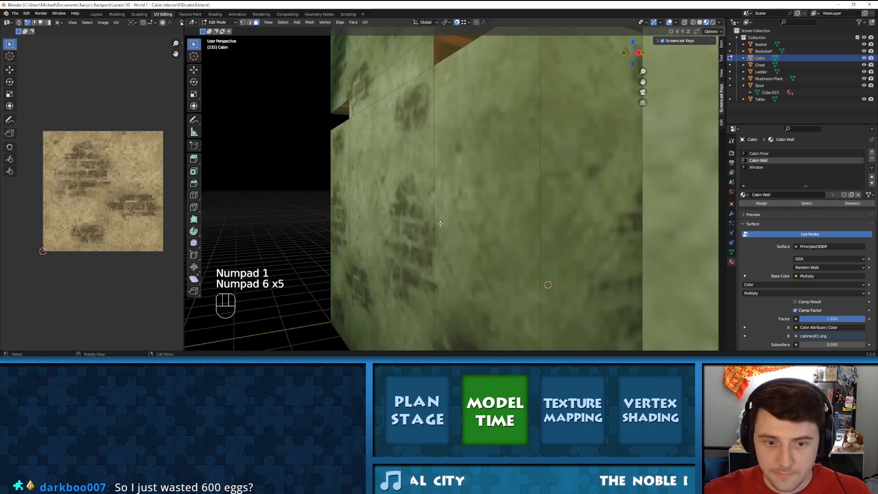
middle_click_drag(440, 223, 448, 215, "shift")
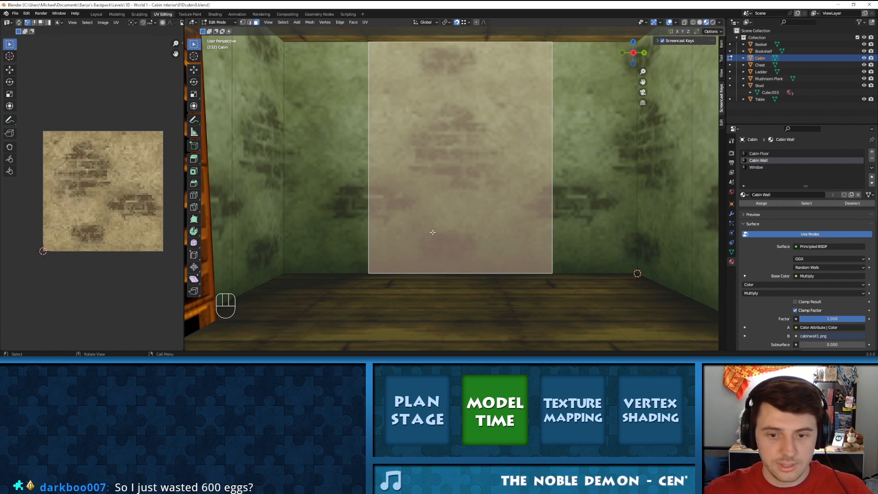
In edge select mode, try subdividing the bottom edge of the back wall's middle face
left_click(249, 22)
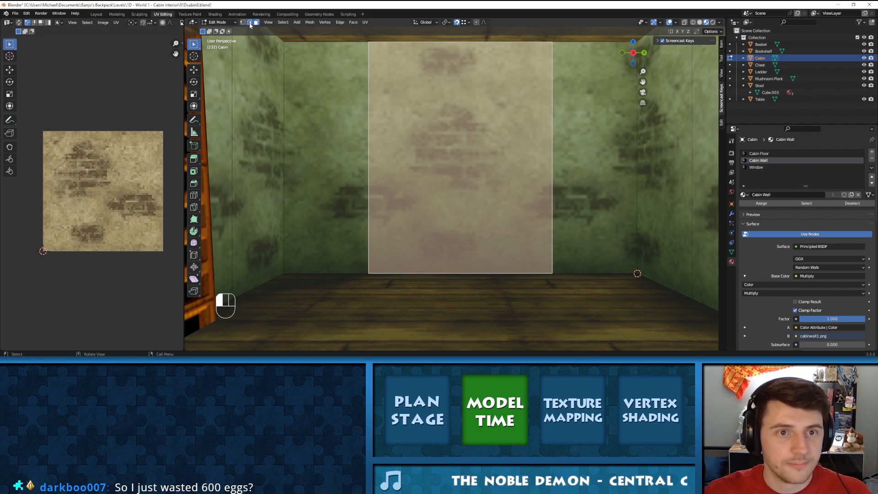
left_click(448, 273)
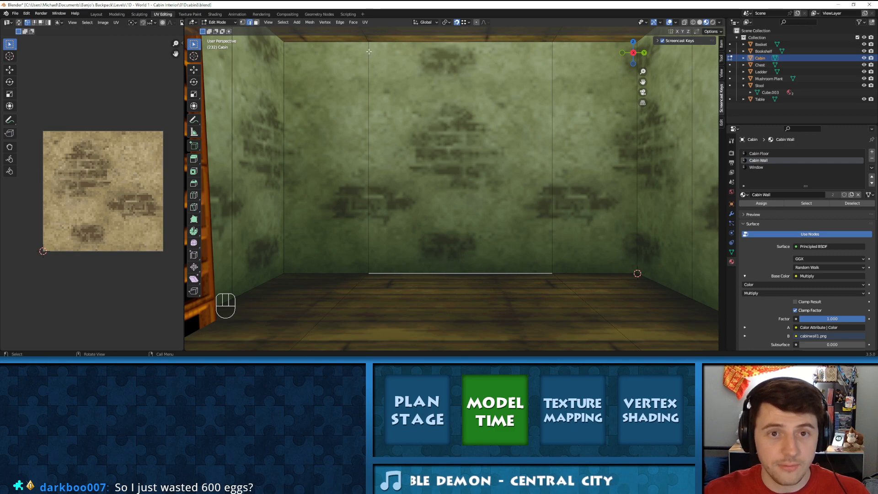
left_click(352, 22)
mouse_move(340, 22)
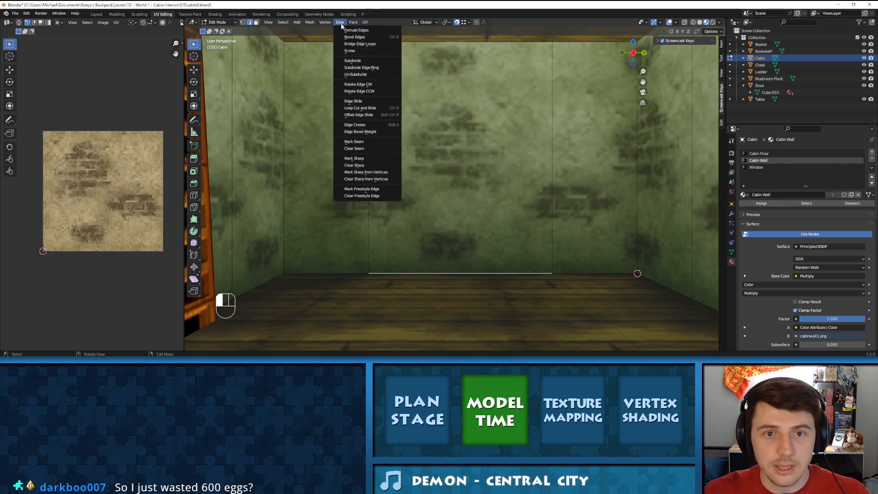
left_click(360, 62)
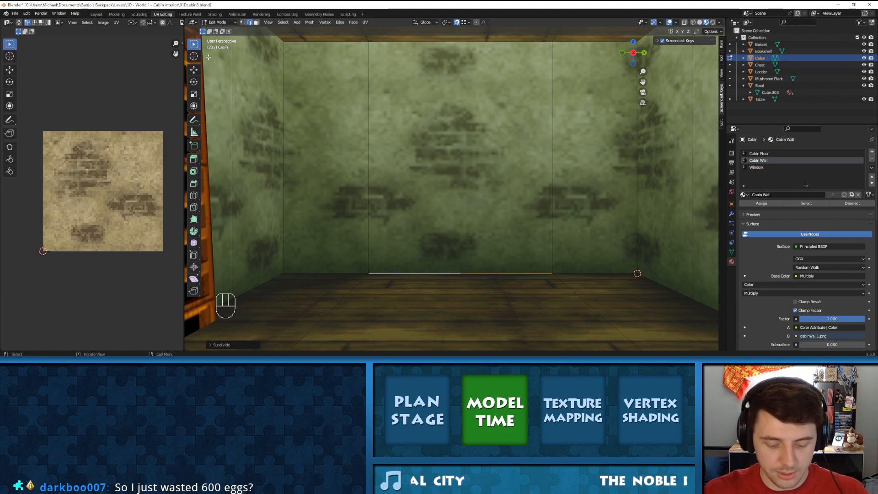
Set the number of cuts for the bottom edge's subdivision to 5
key("n")
key("n")
key("n")
key("n")
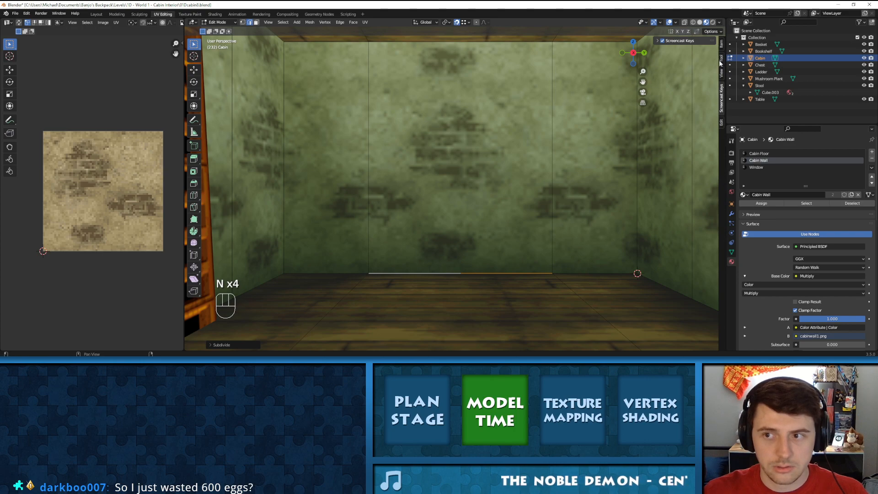
key("t")
key("t")
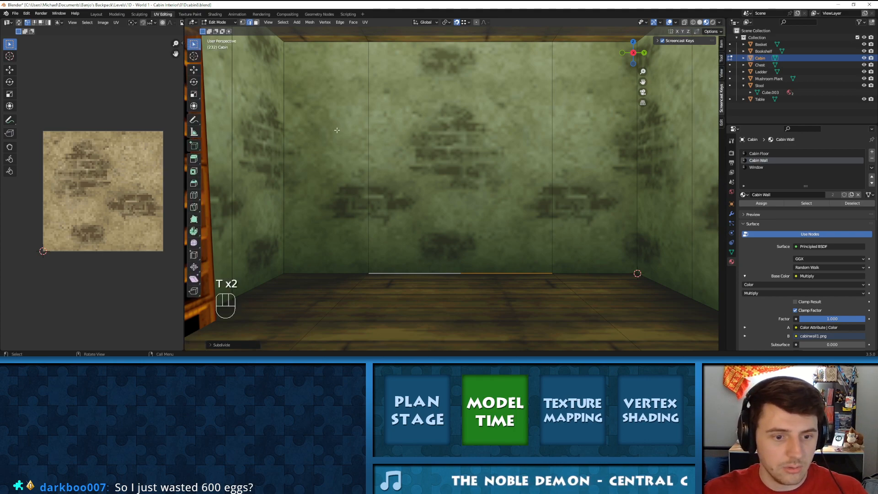
left_click(211, 345)
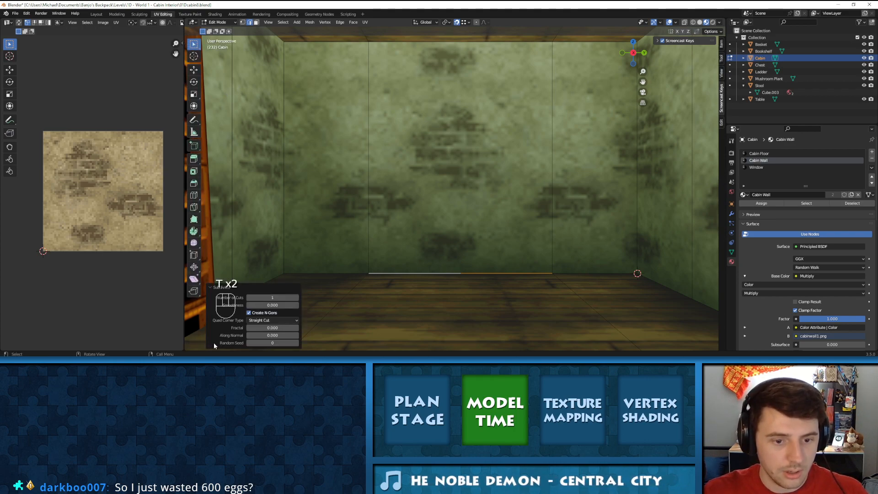
left_click(296, 298)
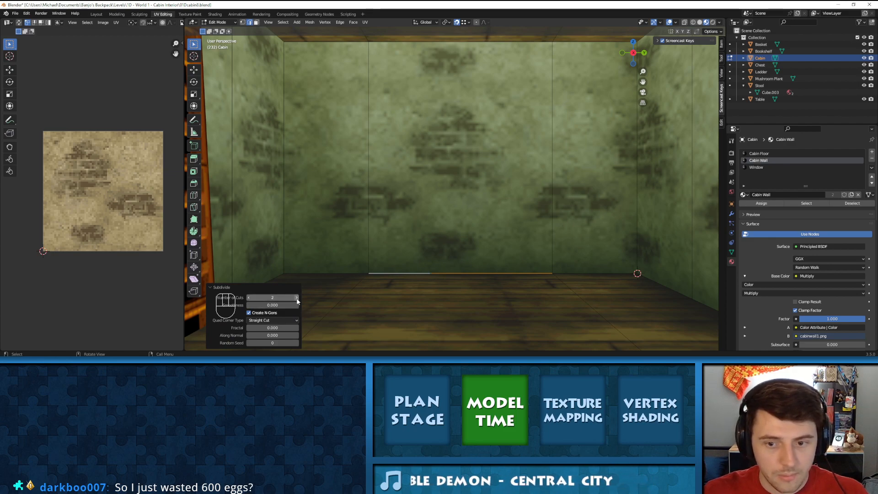
left_click(297, 300)
left_click(297, 300)
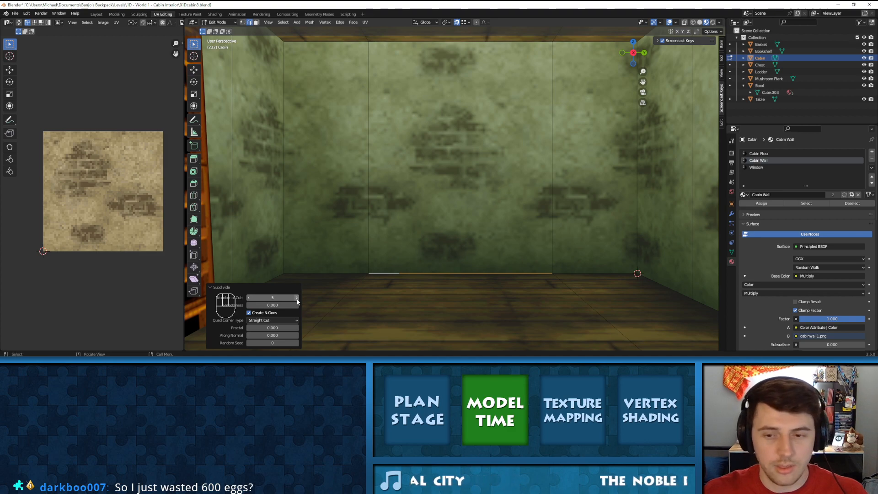
Undo the subdivision and the bottom-edge selection, restoring the selection of the back wall's middle face
scroll(472, 257, "down", 5)
scroll(473, 257, "up", 4)
scroll(430, 264, "down", 1)
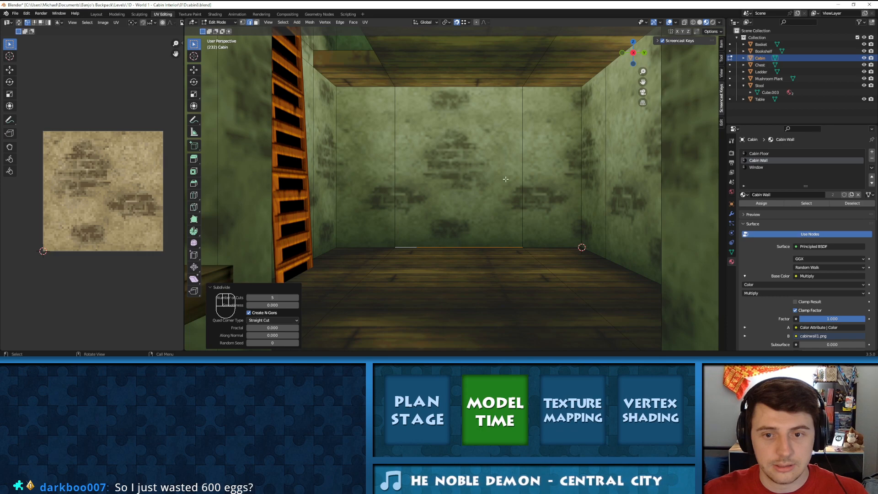
middle_click_drag(463, 175, 458, 200)
key("ctrl+z")
key("ctrl+z")
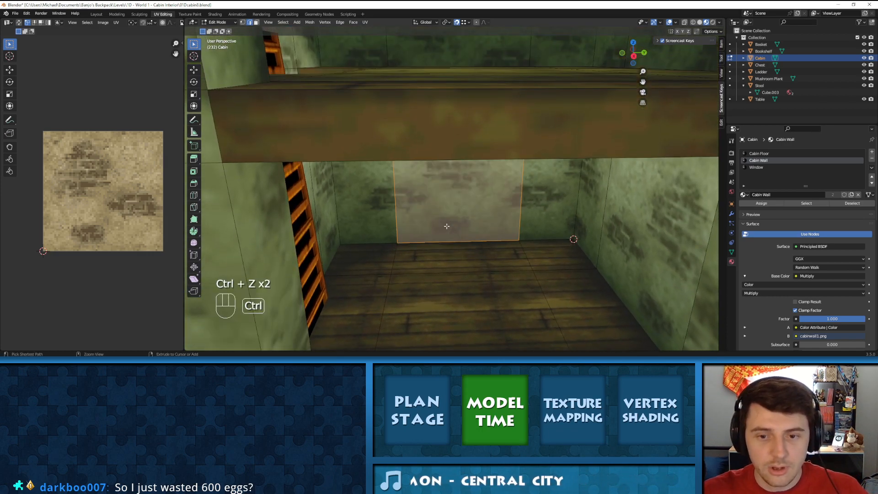
scroll(441, 224, "up", 3)
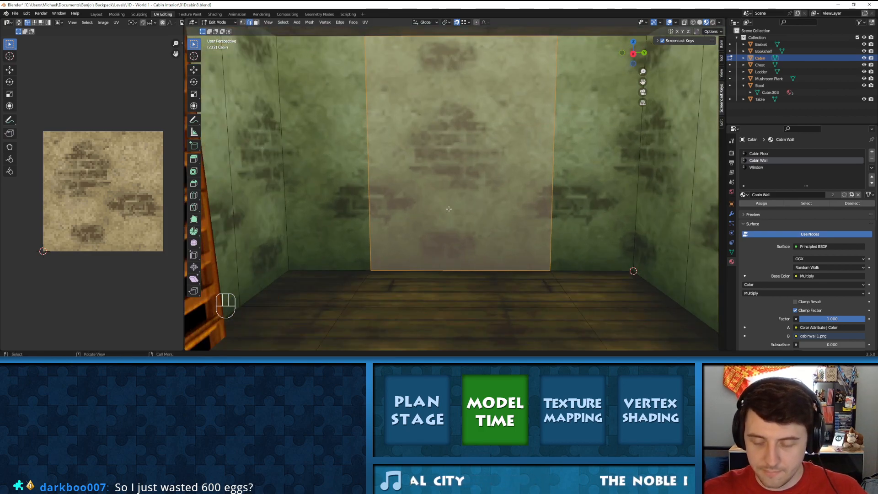
Knife-cut a straight horizontal line across the back wall's middle face, slightly below mid-height, from one side edge to the other
key("KP_1")
key("KP_4")
key("KP_4")
key("KP_4")
key("KP_4")
key("KP_4")
key("KP_4")
key("KP_4")
key("KP_4")
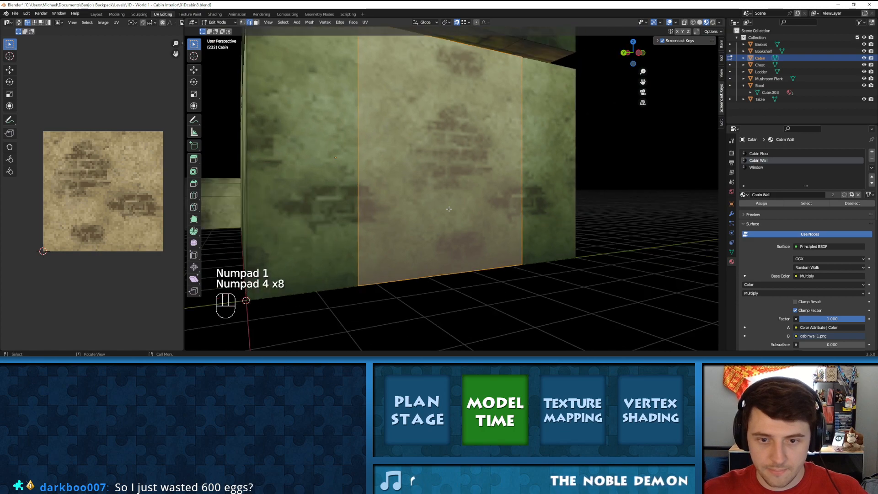
key("KP_4")
key("KP_4")
key("KP_4")
key("KP_4")
key("KP_4")
key("KP_4")
key("KP_4")
key("KP_4")
key("KP_4")
key("KP_4")
key("KP_4")
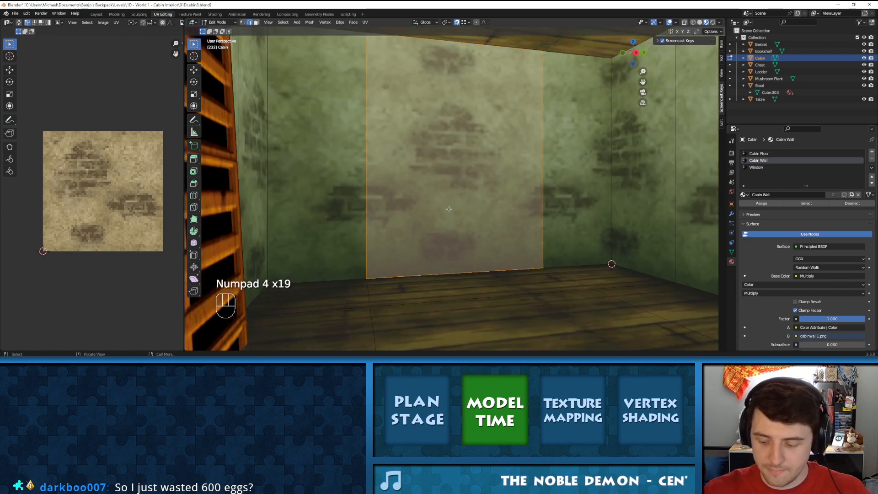
key("KP_6")
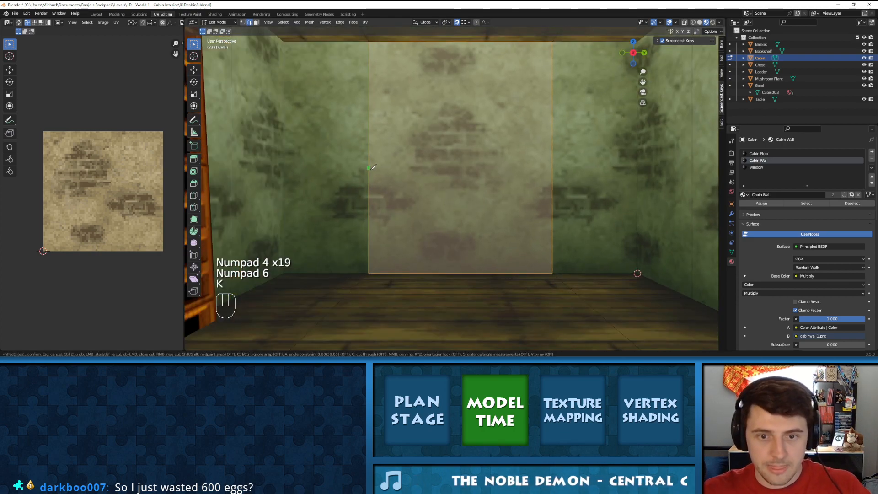
key("k")
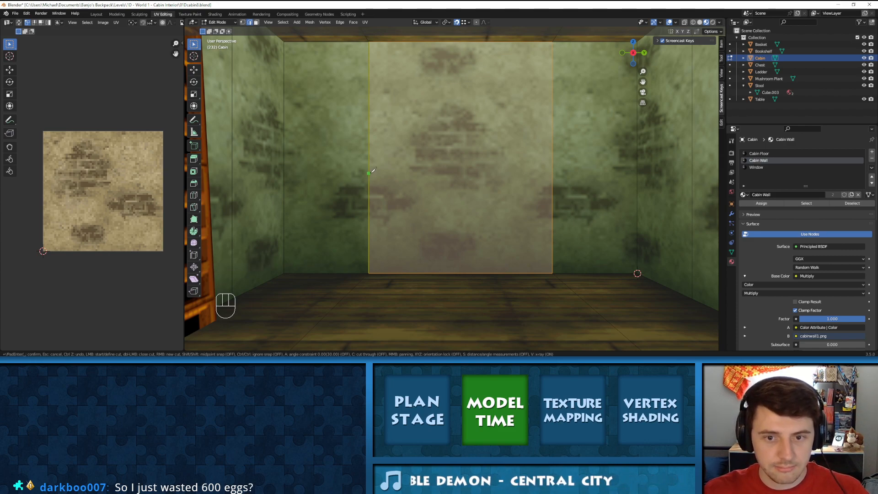
left_click(370, 171)
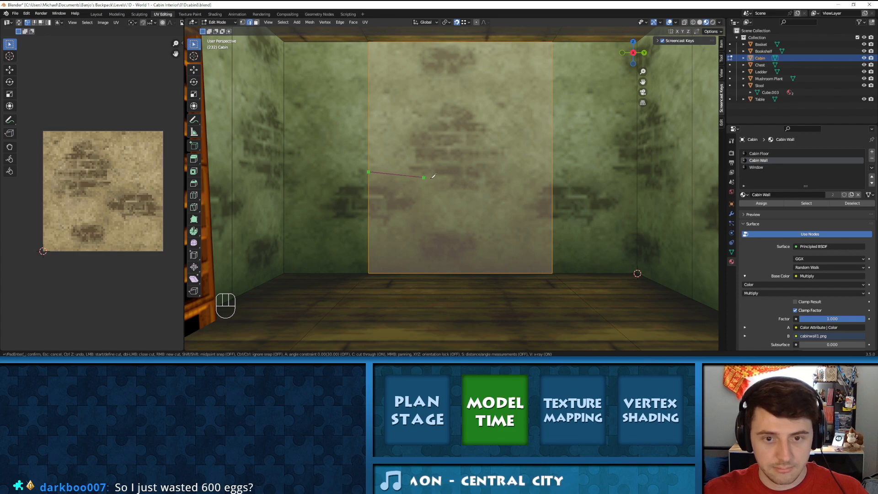
key("x")
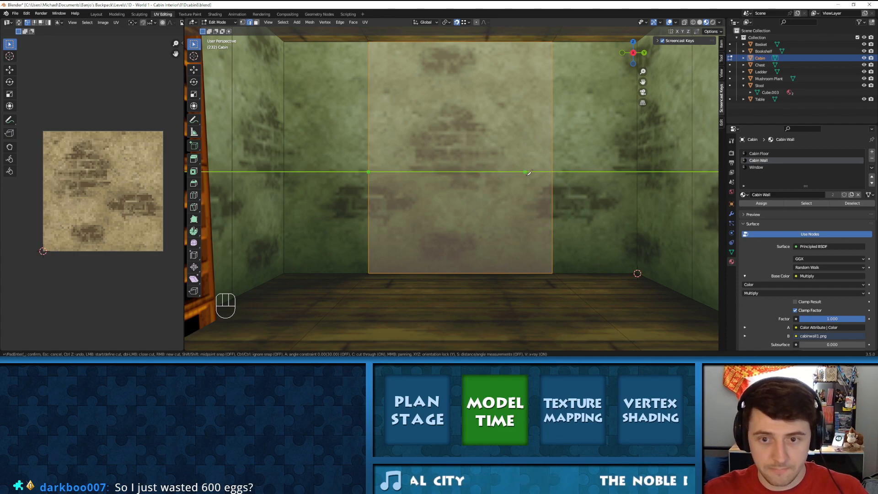
left_click(551, 172)
key("Return")
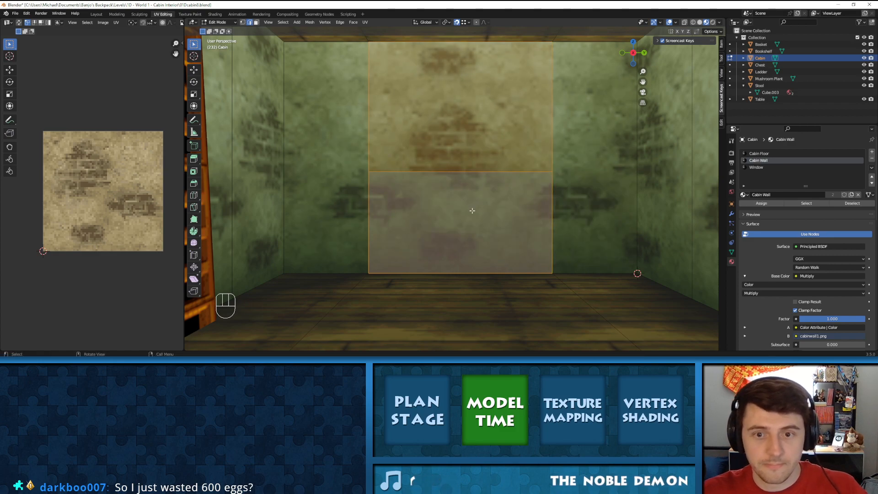
Knife-cut a line across the floor just in front of the back wall's middle face, constrained to the Y axis between the two floor edges
middle_click_drag(470, 197, 467, 208)
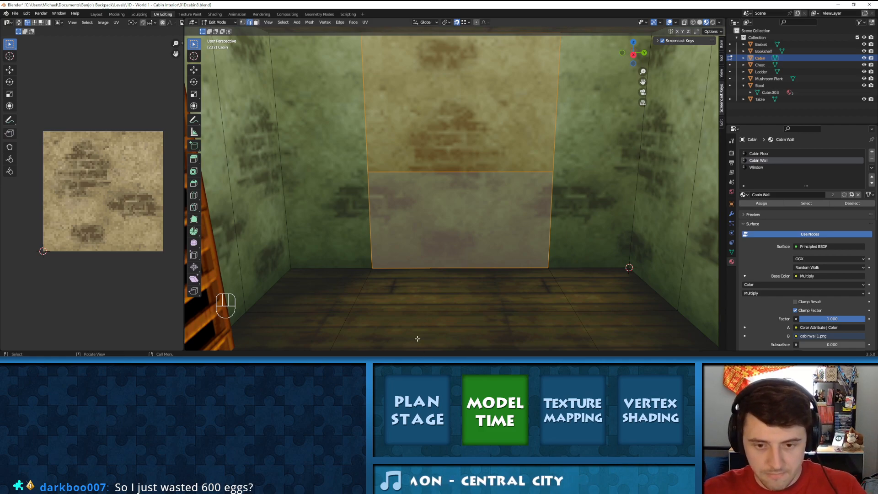
key("KP_7")
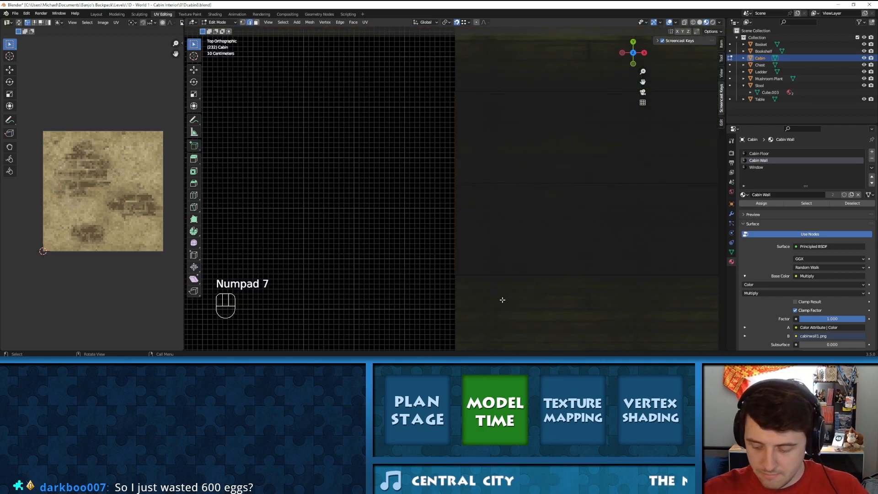
key("KP_Decimal")
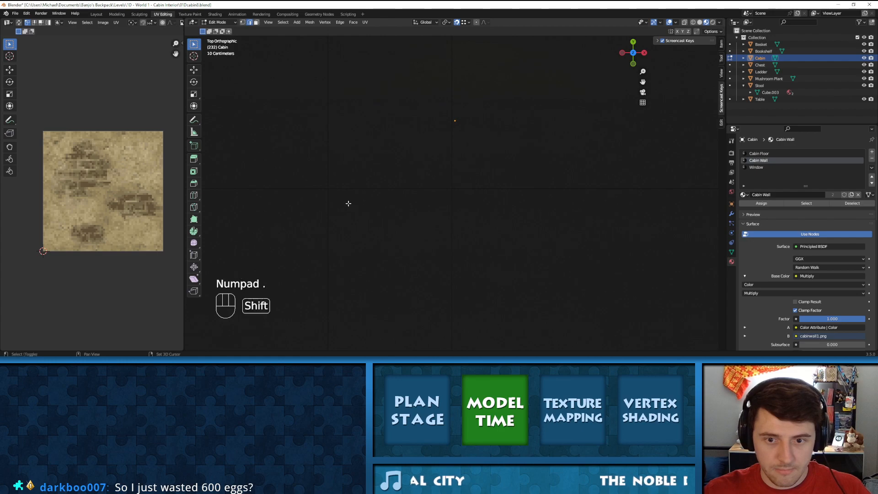
scroll(412, 247, "up", 4)
middle_click_drag(439, 255, 515, 199)
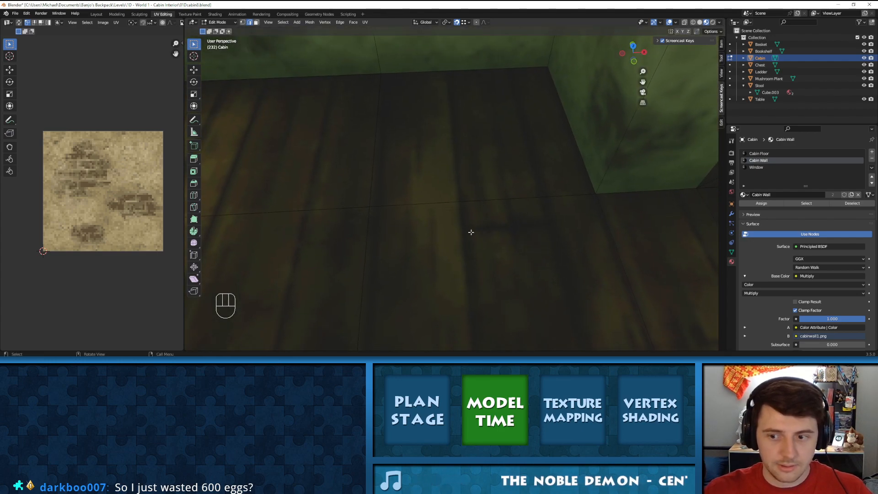
scroll(454, 227, "down", 8)
middle_click_drag(451, 228, 414, 198)
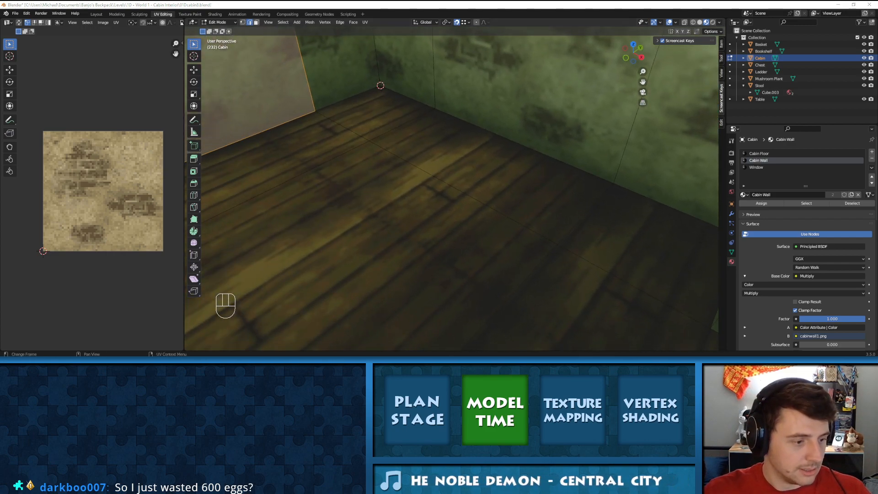
middle_click_drag(451, 190, 392, 147)
key("k")
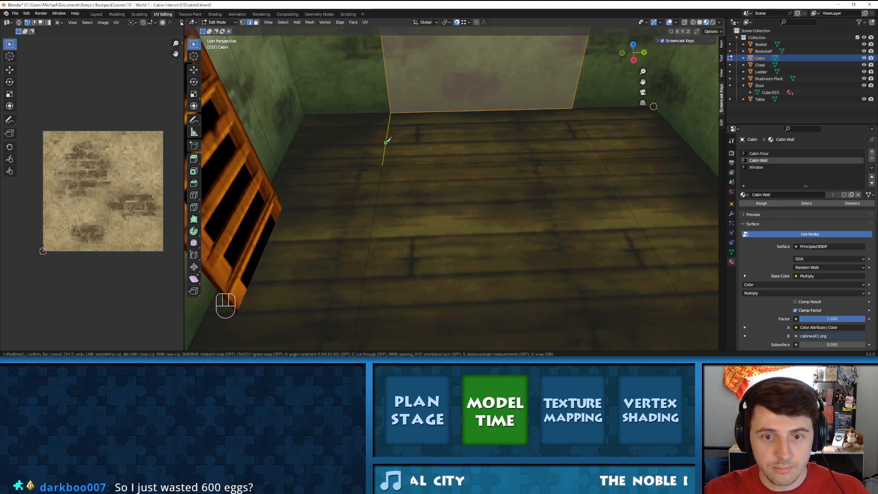
left_click(385, 143)
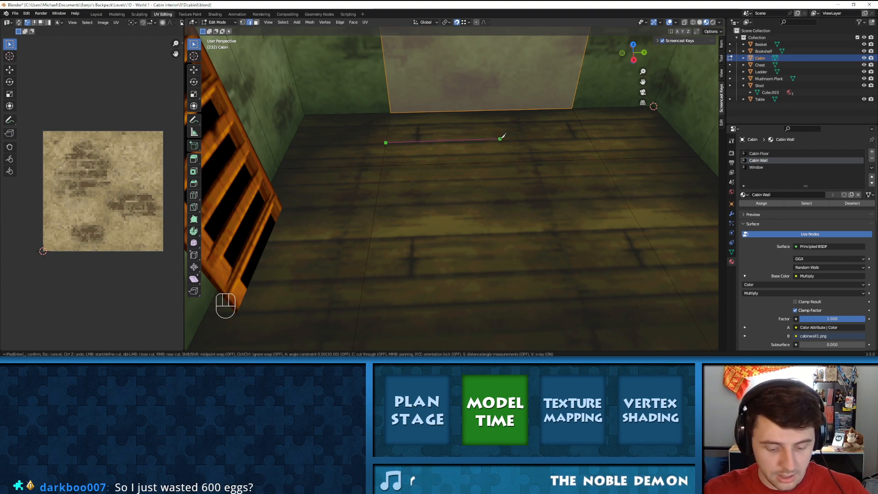
key("y")
left_click(588, 137)
key("Return")
Inspect the new floor cut in front of the back wall and select only that edge
middle_click_drag(586, 139, 570, 152)
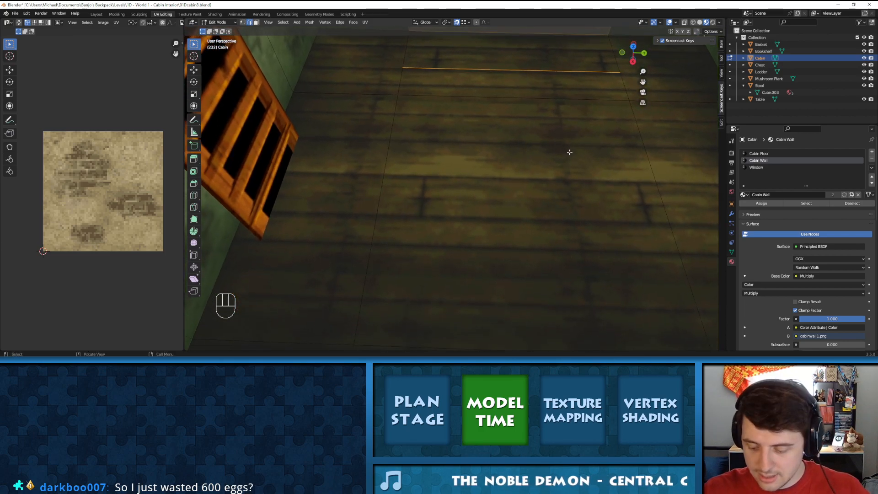
key("KP_Decimal")
key("KP_Decimal")
key("KP_Decimal")
key("KP_Decimal")
middle_click_drag(569, 151, 446, 140)
scroll(506, 238, "up", 6)
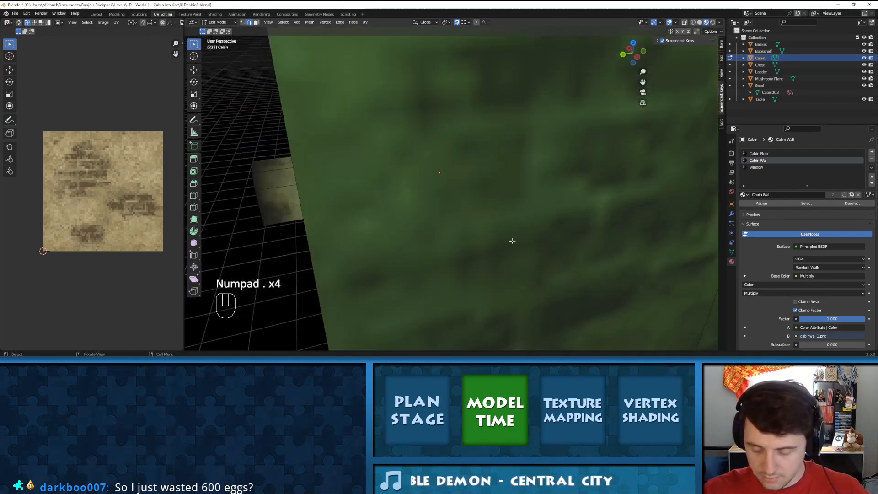
middle_click_drag(441, 212, 501, 241)
scroll(501, 241, "down", 3)
middle_click_drag(358, 144, 494, 216, "shift")
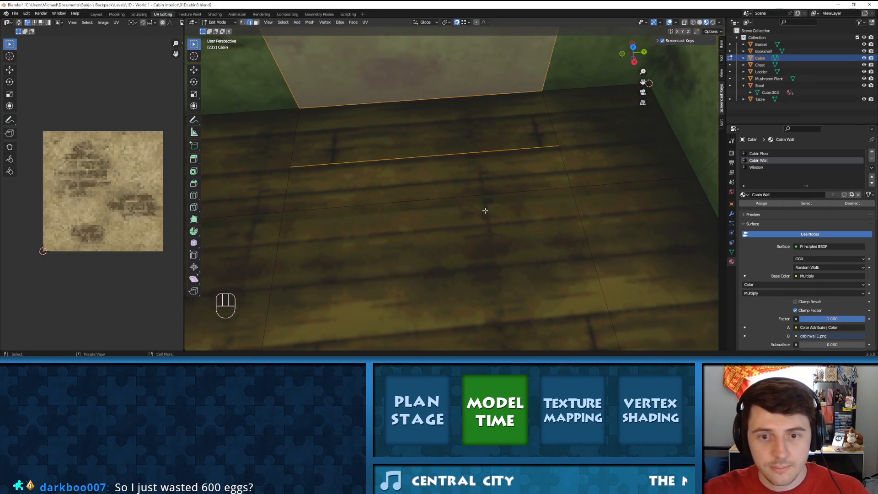
middle_click_drag(441, 190, 550, 206, "shift")
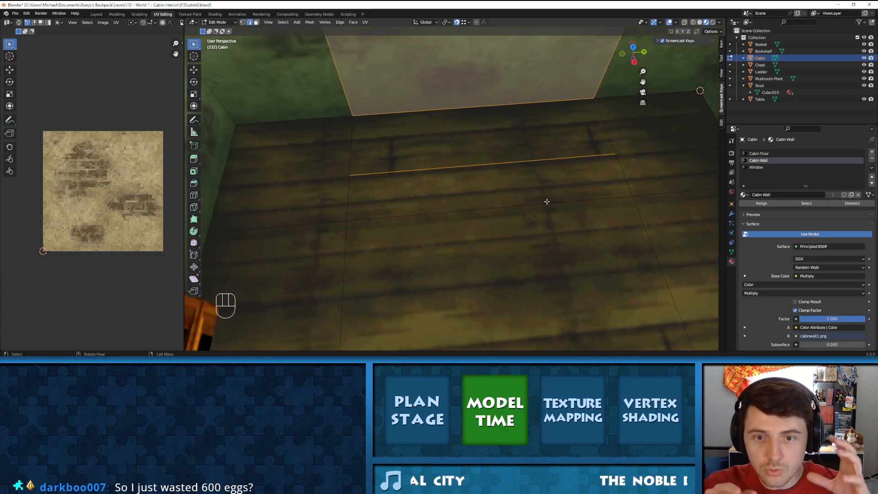
left_click(469, 149)
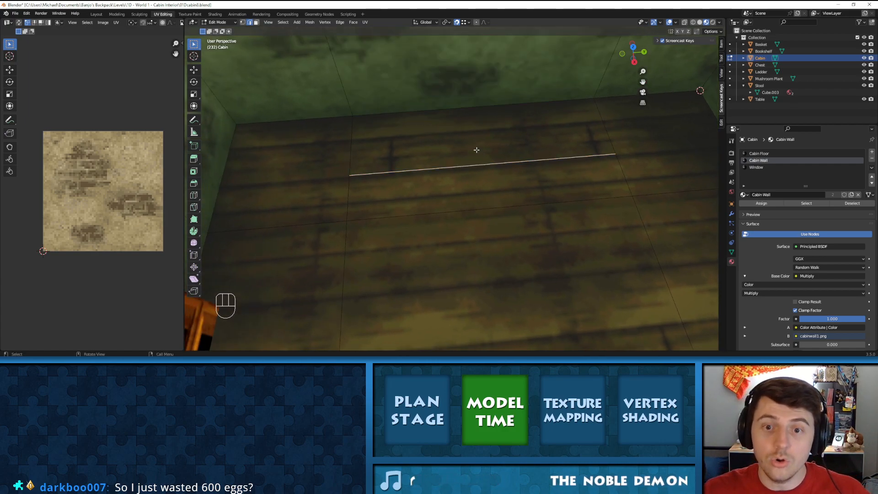
Examine the selected floor cut in front of the back wall from above, from below and from the room side
key("KP_Decimal")
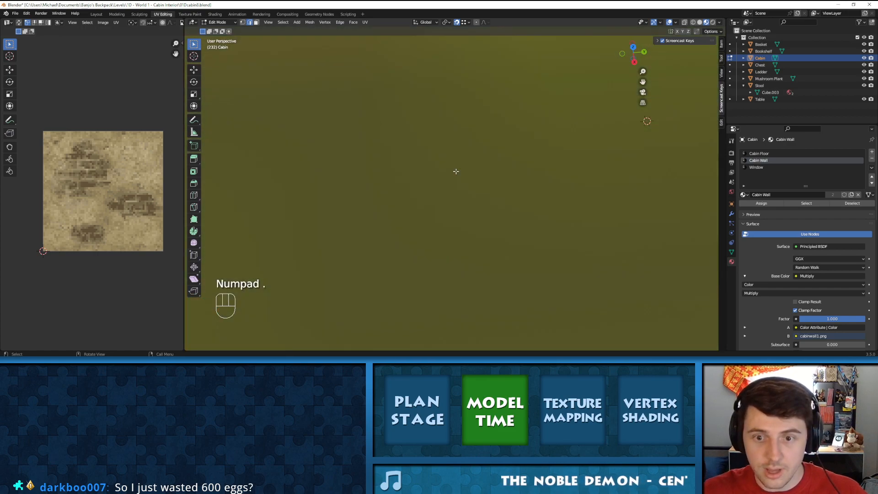
key("KP_7")
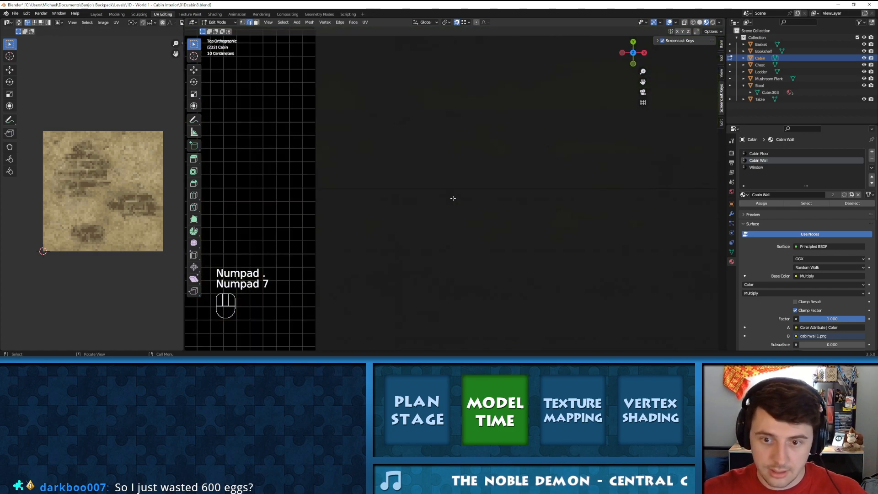
key("KP_Decimal")
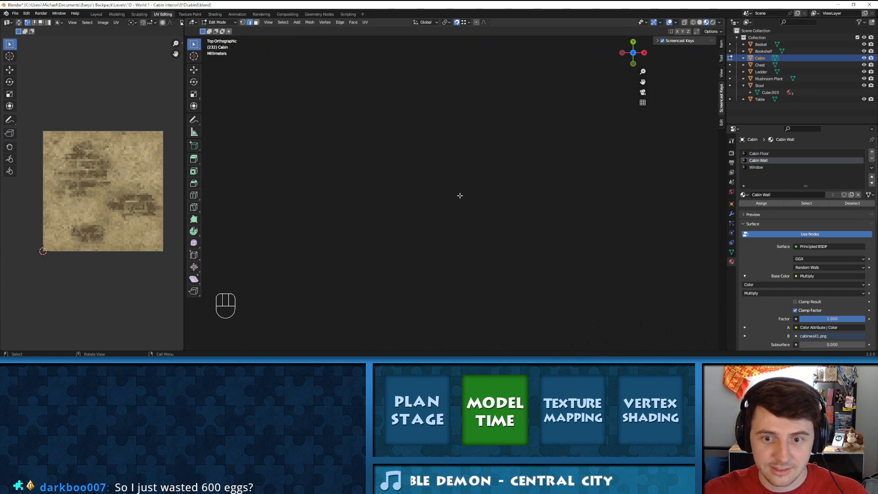
key("KP_2")
key("KP_2")
key("KP_2")
key("KP_2")
key("KP_2")
key("KP_2")
key("KP_2")
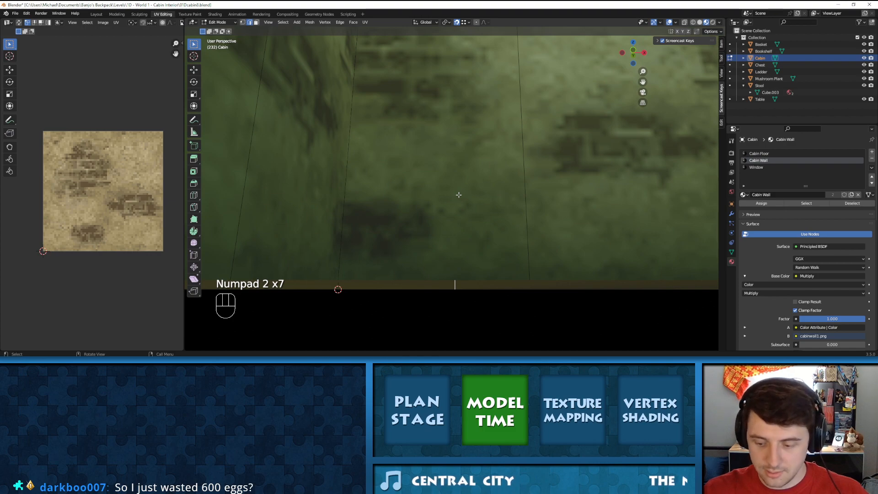
key("KP_Decimal")
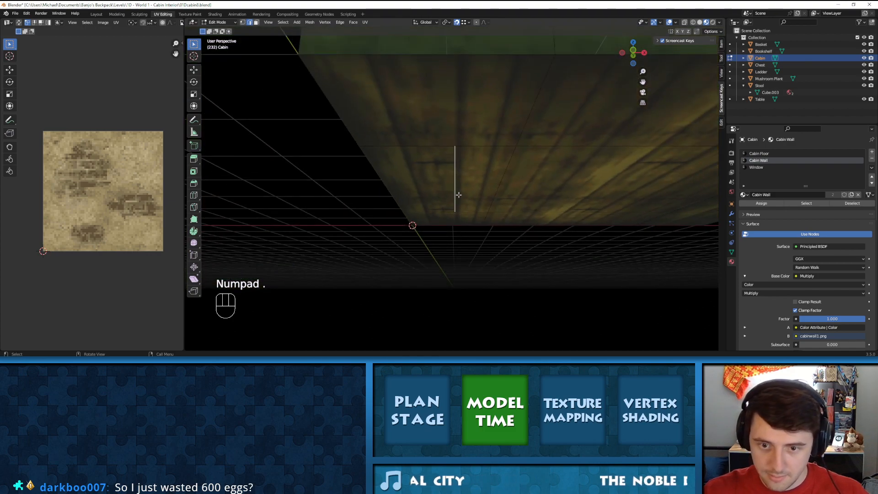
scroll(458, 195, "up", 6)
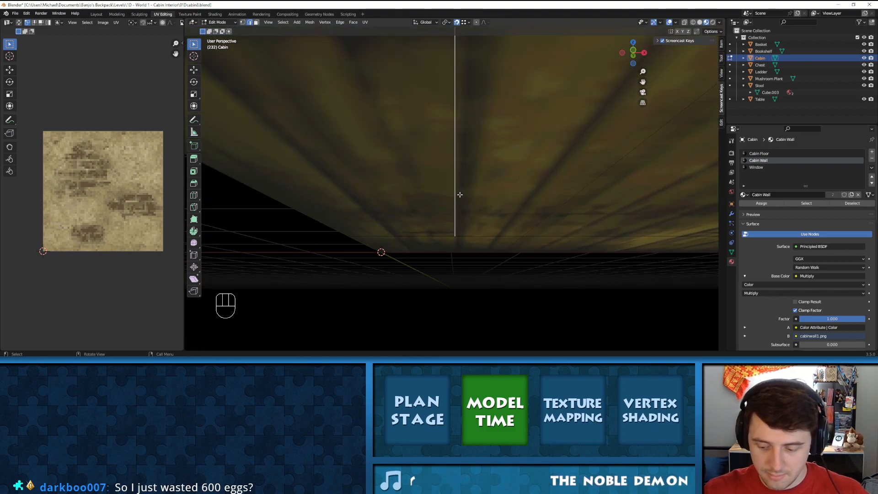
key("KP_8")
key("KP_8")
key("KP_8")
key("KP_8")
key("KP_8")
key("KP_8")
key("KP_8")
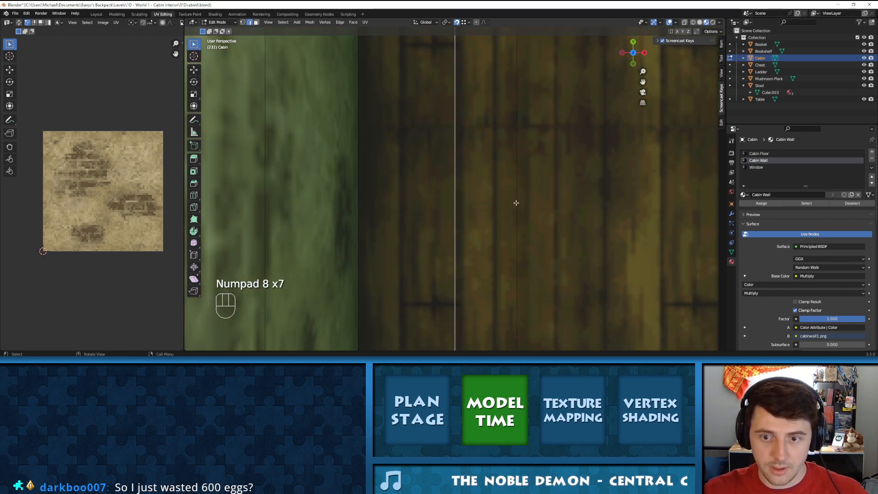
key("KP_6")
key("KP_6")
key("KP_6")
key("KP_6")
key("KP_6")
key("KP_6")
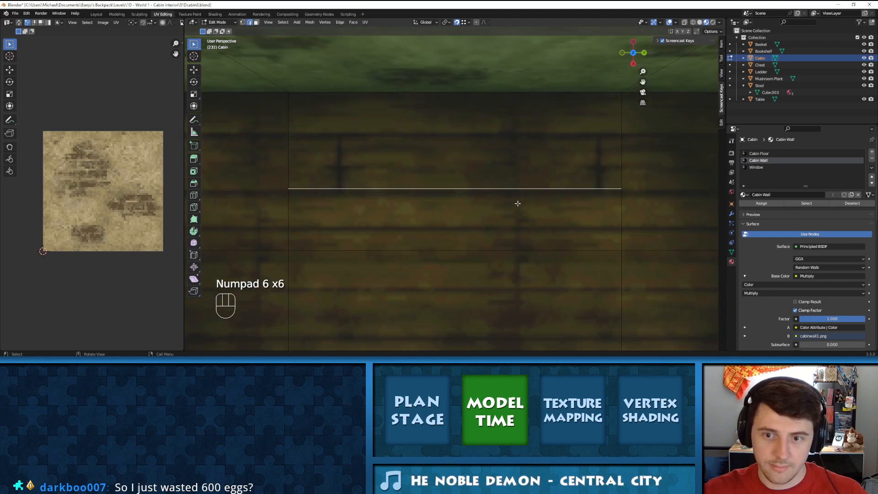
middle_click_drag(480, 198, 451, 143)
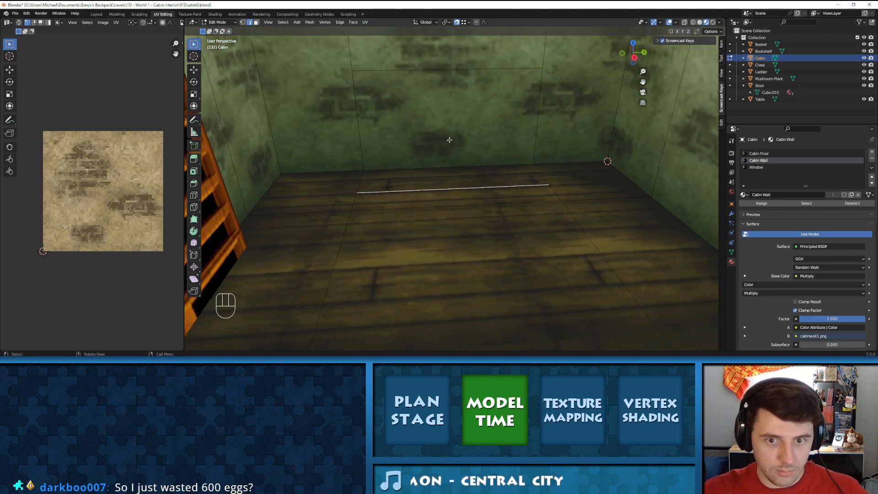
Extrude the back wall's lower middle face about 1.06 m into the room as the fireplace block
key("ctrl+Tab")
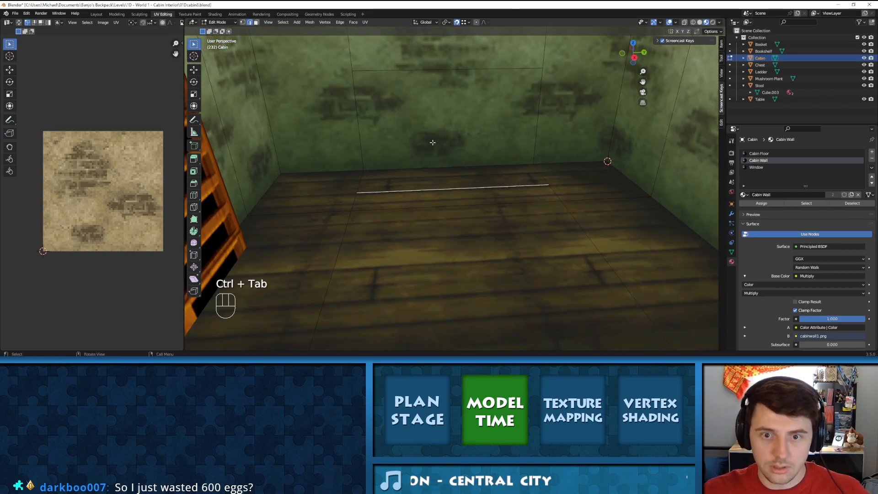
left_click(256, 22)
left_click(438, 103)
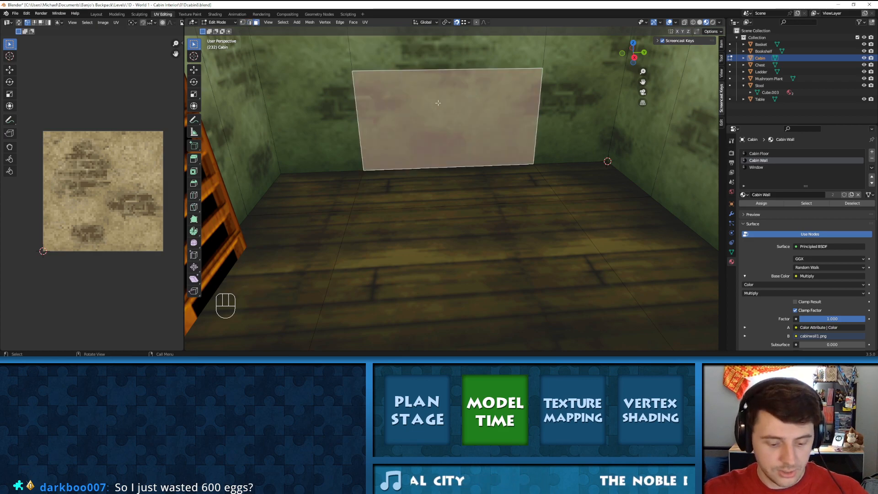
key("e")
left_click(545, 183)
middle_click_drag(539, 180, 484, 172)
middle_click_drag(510, 181, 543, 173)
scroll(549, 172, "up", 8)
scroll(550, 178, "down", 8)
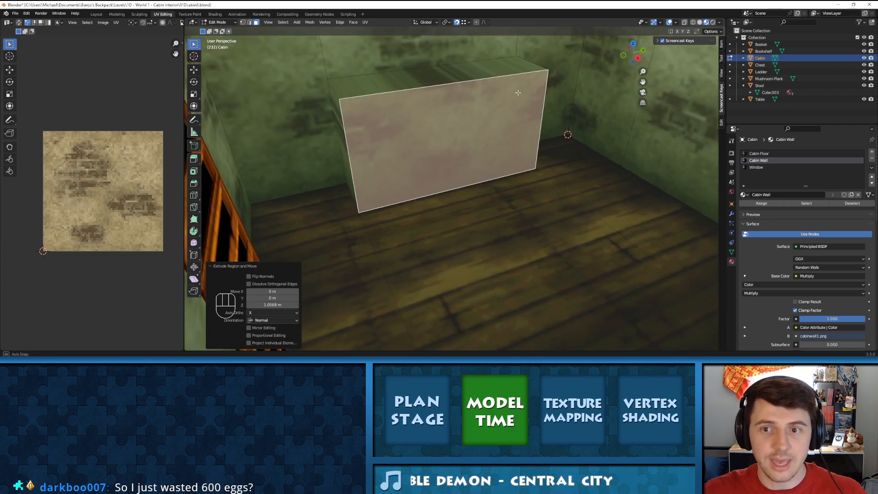
middle_click_drag(534, 92, 491, 89)
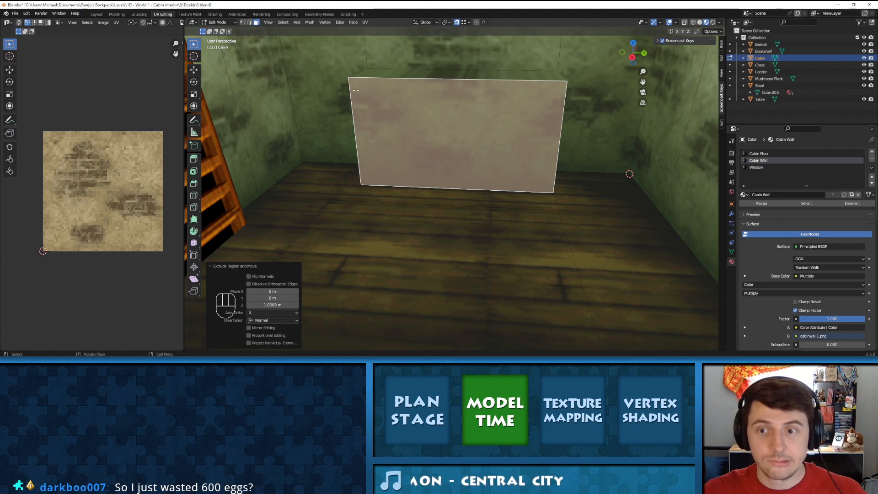
Knife-cut a horizontal line across the fireplace block's front face just below its upper edge, constrained to the Y axis
key("k")
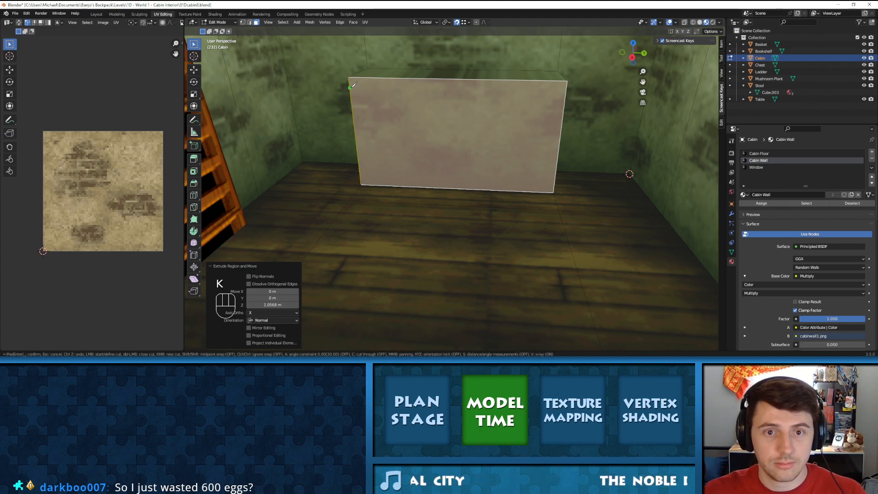
left_click(350, 87)
key("y")
left_click(565, 87)
key("Return")
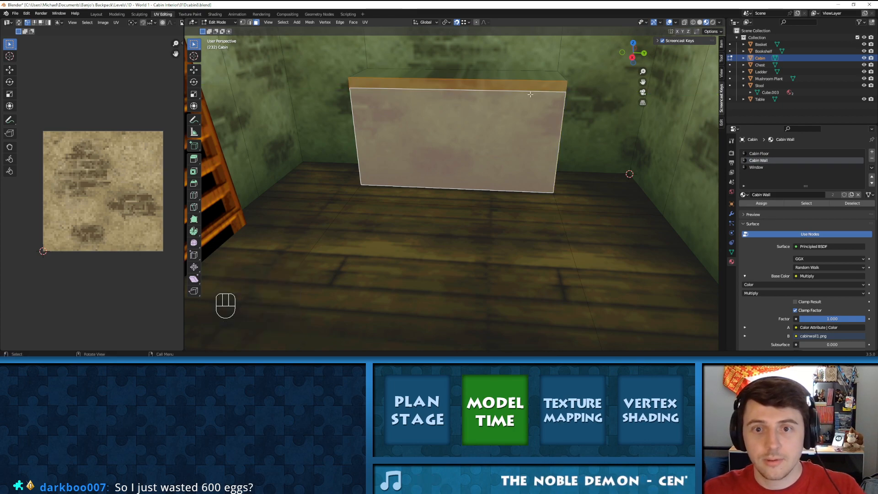
Extrude the narrow upper strip of the block's front face slightly outward to form a mantel overhang
middle_click_drag(526, 89, 505, 88)
left_click(505, 87)
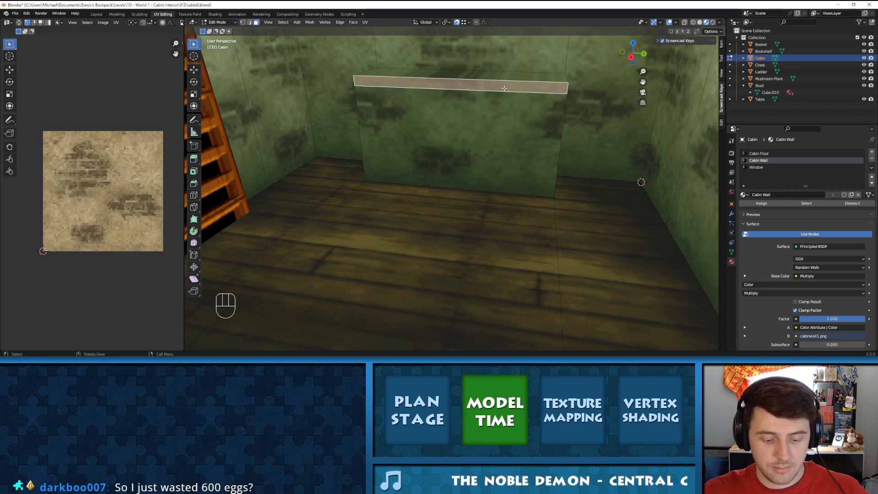
key("e")
left_click(502, 93)
middle_click_drag(571, 113, 507, 209)
scroll(454, 140, "up", 2)
scroll(440, 161, "up", 2)
Triangulate the floor faces beside the fireplace block
left_click(626, 206)
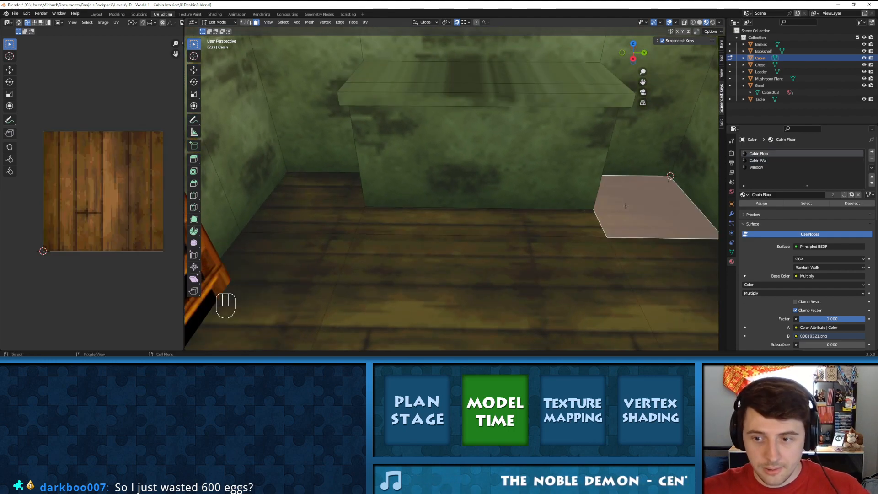
key("ctrl+t")
middle_click_drag(402, 207, 369, 148)
key("ctrl+t")
Try triangulating the fireplace block's side faces and undo it, restoring the whole side face
left_click(347, 101)
key("ctrl+t")
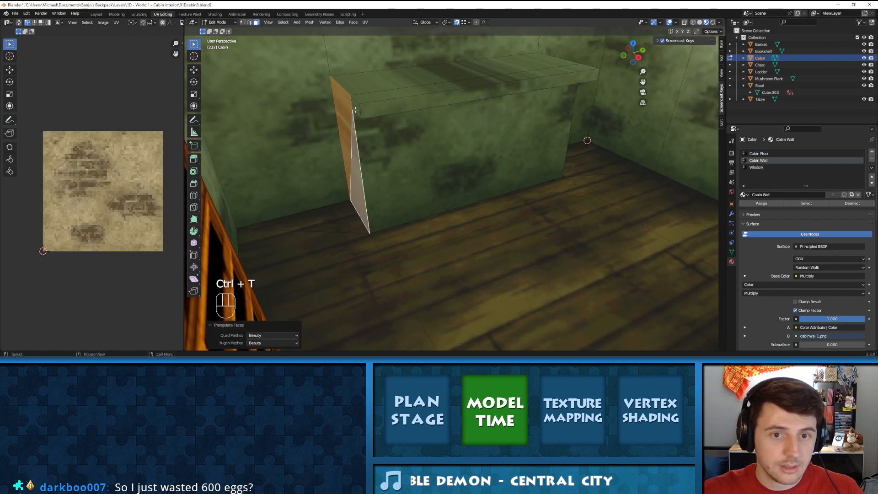
middle_click_drag(402, 99, 652, 149)
left_click(648, 149)
key("ctrl+t")
key("ctrl+z")
middle_click_drag(568, 132, 457, 161)
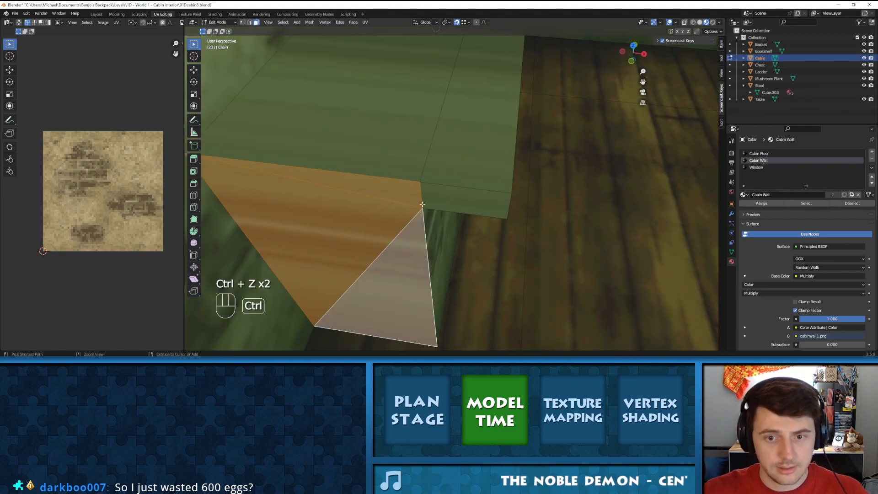
key("ctrl+z")
middle_click_drag(424, 201, 535, 123)
key("ctrl+t")
middle_click_drag(535, 122, 449, 115, "ctrl")
scroll(429, 112, "down", 3)
middle_click_drag(402, 101, 448, 128)
key("ctrl+z")
Knife-cut the block's selected side face along the X axis, level with the mantel's lower edge
key("k")
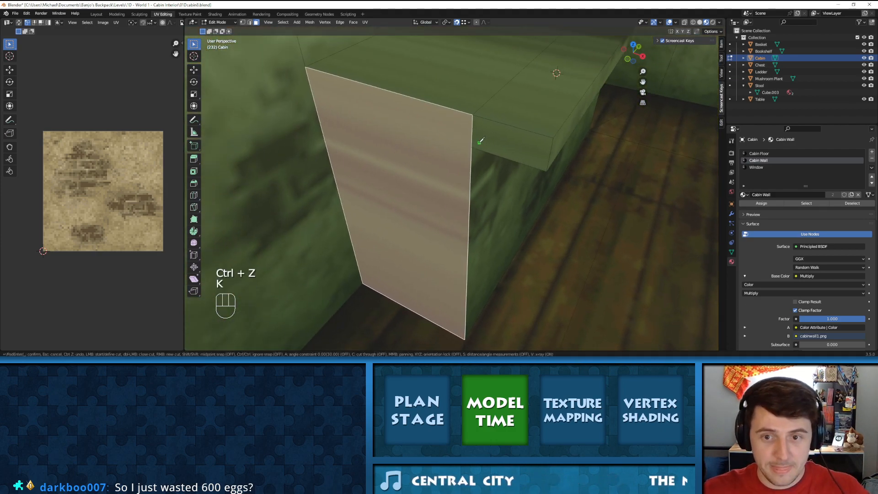
key("x")
left_click(329, 99)
key("Return")
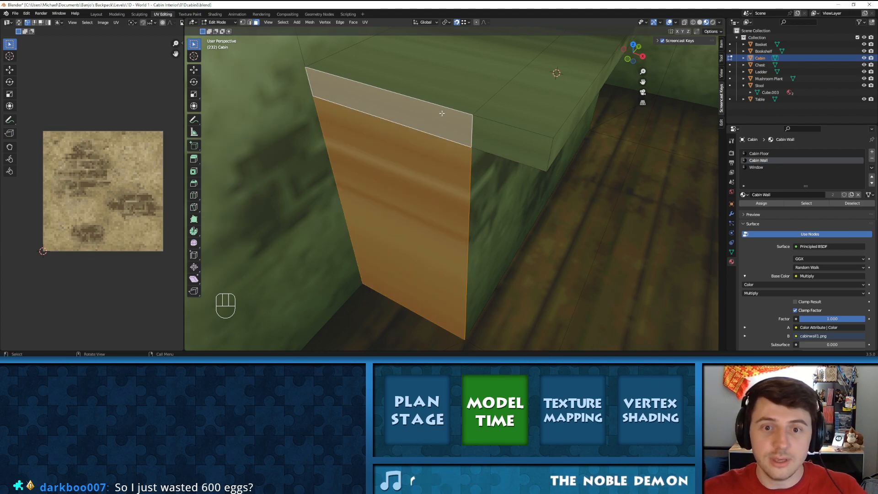
Knife-cut a matching line across the block's opposite side face, constrained to the X axis
middle_click_drag(502, 97, 511, 144)
key("k")
left_click(512, 146)
key("x")
middle_click_drag(545, 124, 633, 131)
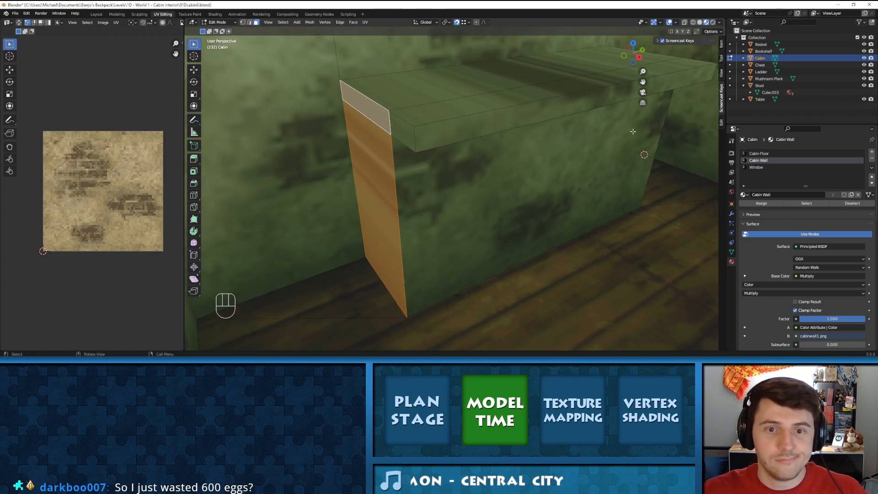
Select all upper, front and side faces of the mantel slab on the fireplace block
middle_click_drag(366, 142, 549, 197)
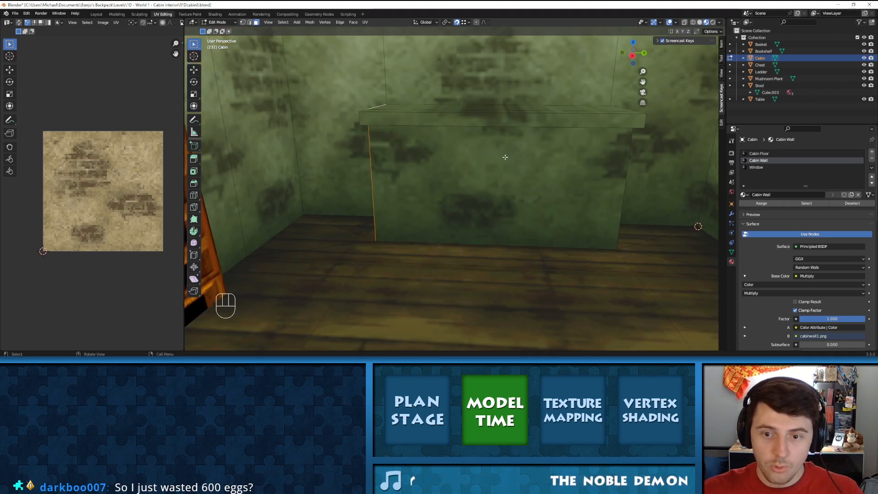
middle_click_drag(529, 200, 431, 212)
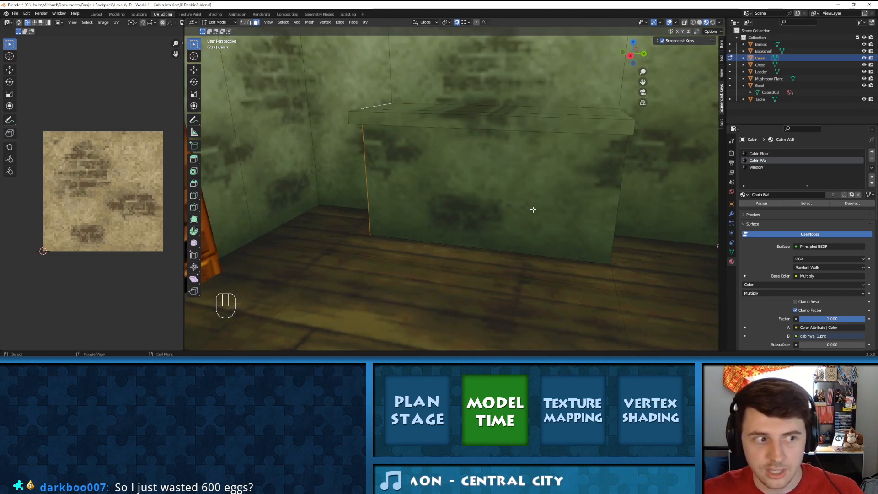
mouse_move(502, 160)
middle_mouse_down()
mouse_move(502, 151)
mouse_move(509, 192)
mouse_move(506, 168)
middle_mouse_up()
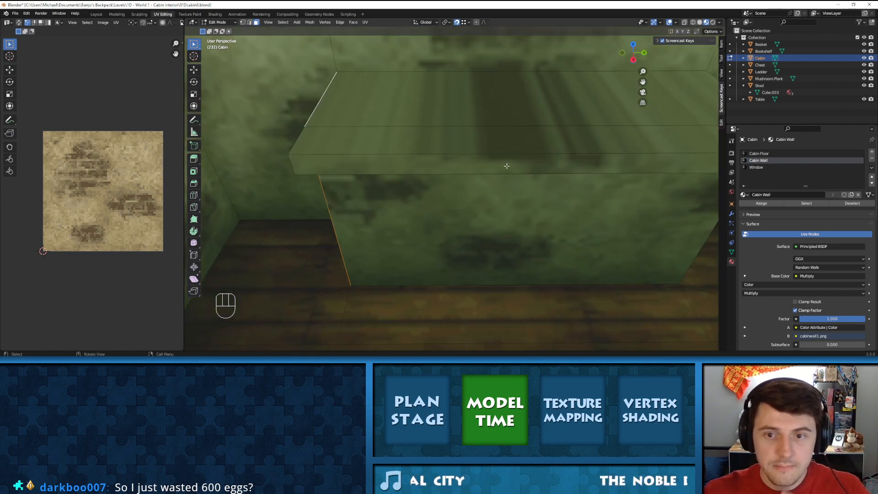
left_click(507, 110)
mouse_move(508, 110)
middle_mouse_down("shift")
mouse_move(497, 69)
mouse_move(520, 113)
middle_mouse_up("shift")
left_click(531, 113, "shift")
left_click(548, 113, "shift")
left_click(551, 117, "shift")
left_click(532, 115, "shift")
left_click(540, 117, "shift")
left_click(530, 119, "shift")
middle_click_drag(393, 118, 455, 123)
left_click(308, 146, "shift")
left_click(368, 148, "shift")
middle_click_drag(383, 158, 389, 161)
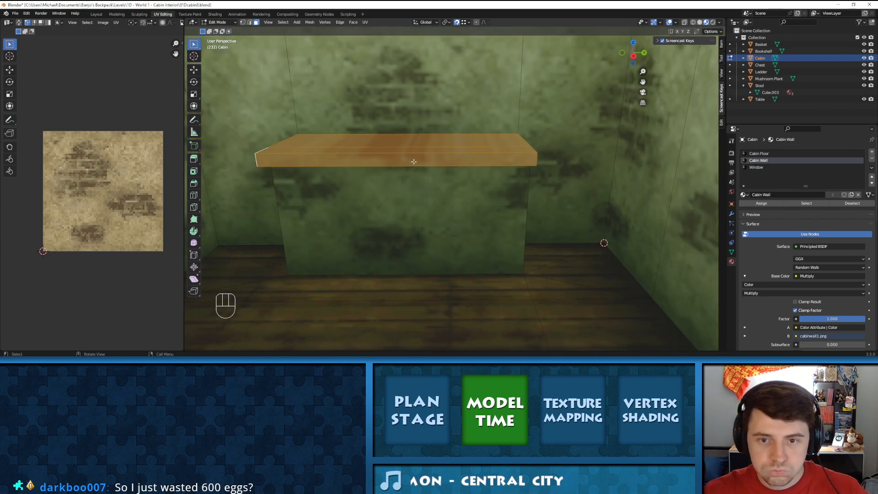
middle_click_drag(413, 161, 409, 158)
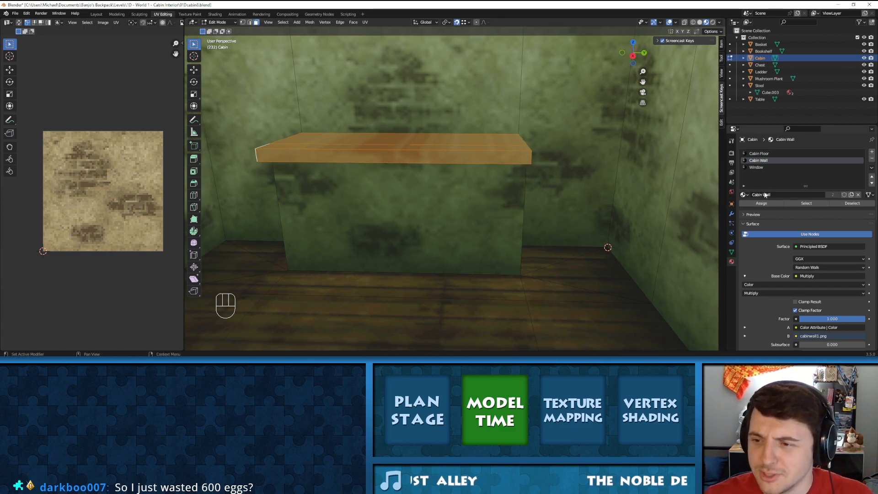
Try swapping the Cabin Wall slot's material for Table Wood on the cabin
scroll(359, 224, "down", 3)
middle_click_drag(359, 269, 336, 259, "shift")
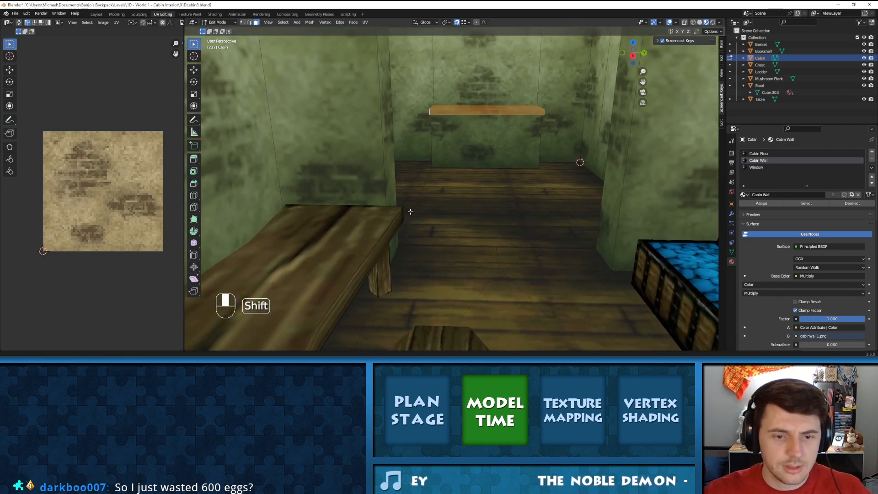
left_click(743, 195)
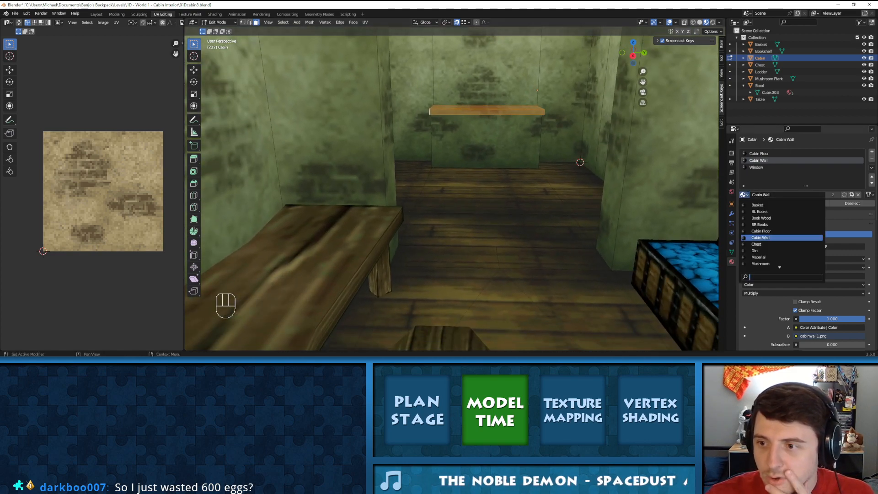
left_click(743, 195)
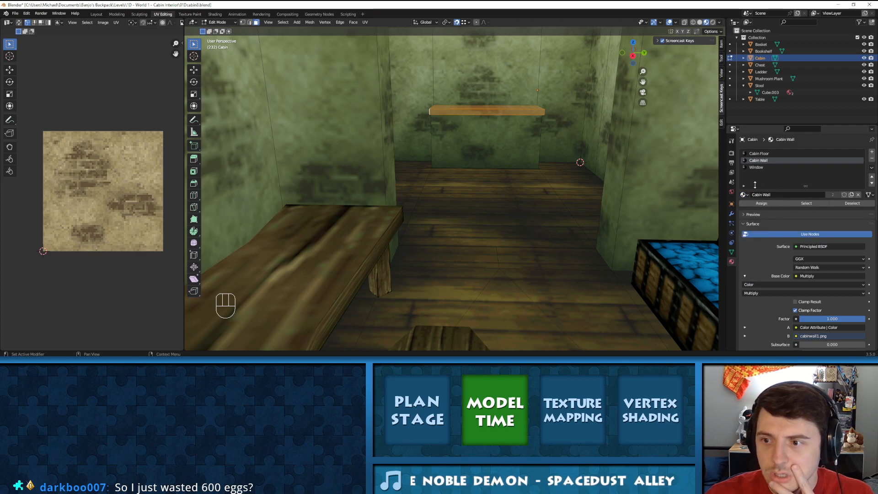
left_click(744, 194)
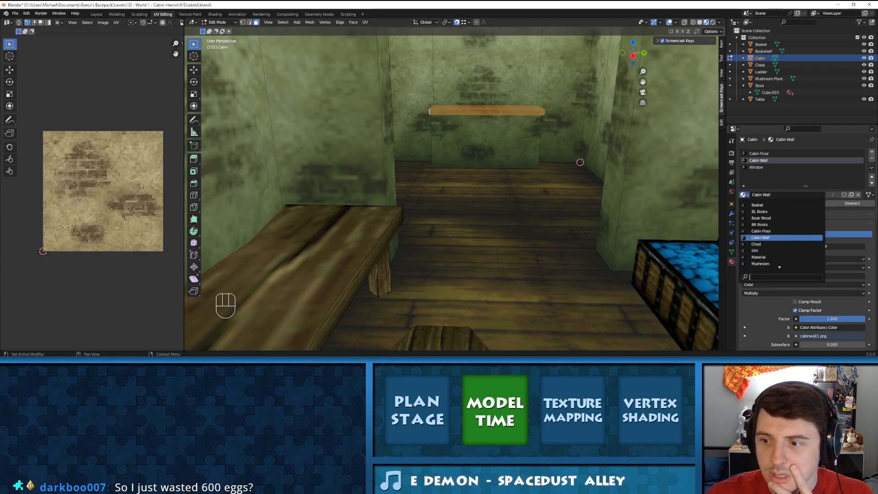
key("Down")
key("Down")
key("Down")
key("Down")
key("Down")
key("Down")
key("Down")
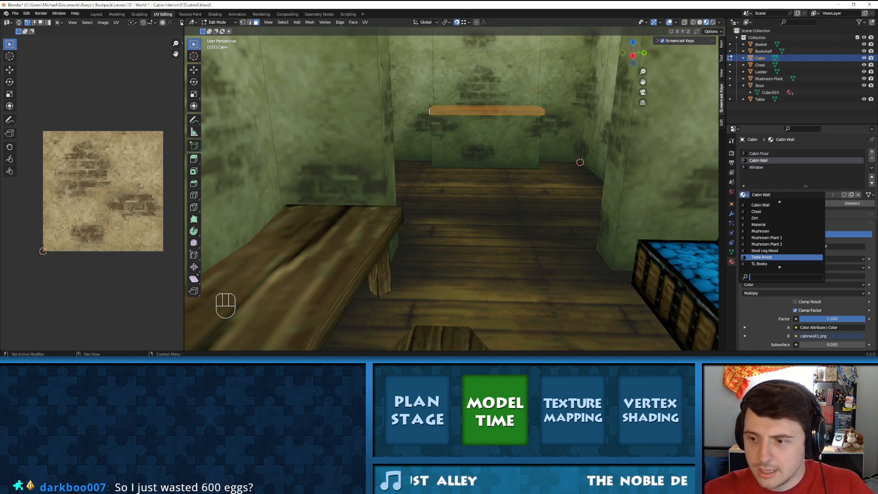
key("Down")
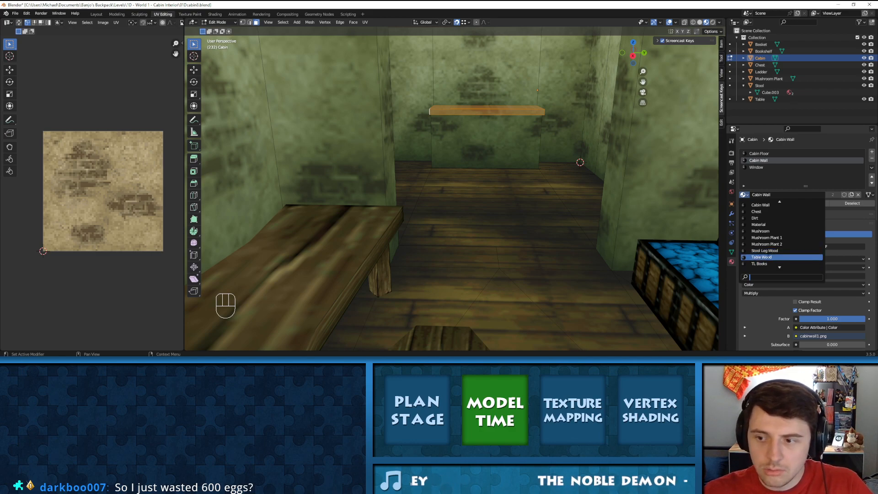
left_click(767, 258)
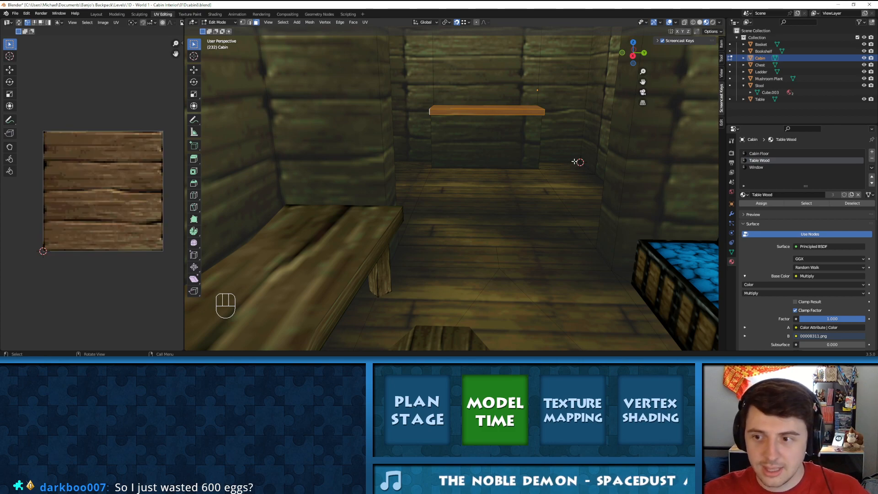
Restore Cabin Wall as the slot's material and save the file
key("ctrl+z")
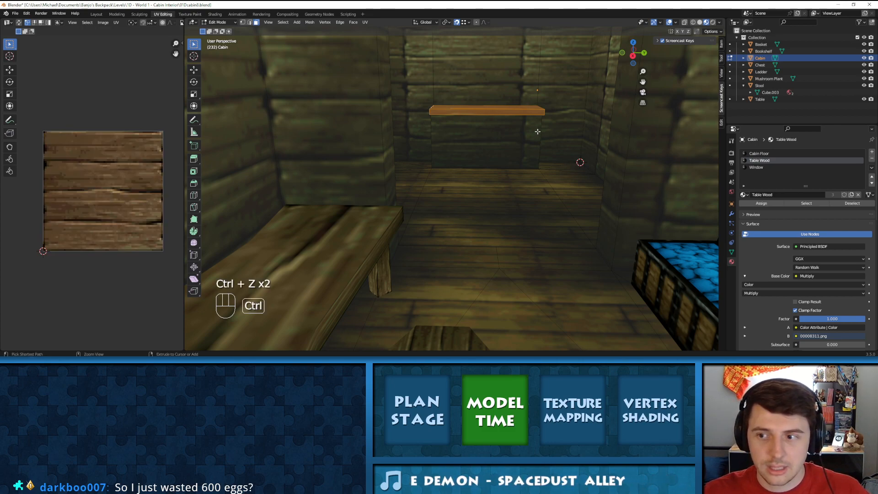
left_click(743, 194)
scroll(764, 239, "up", 6)
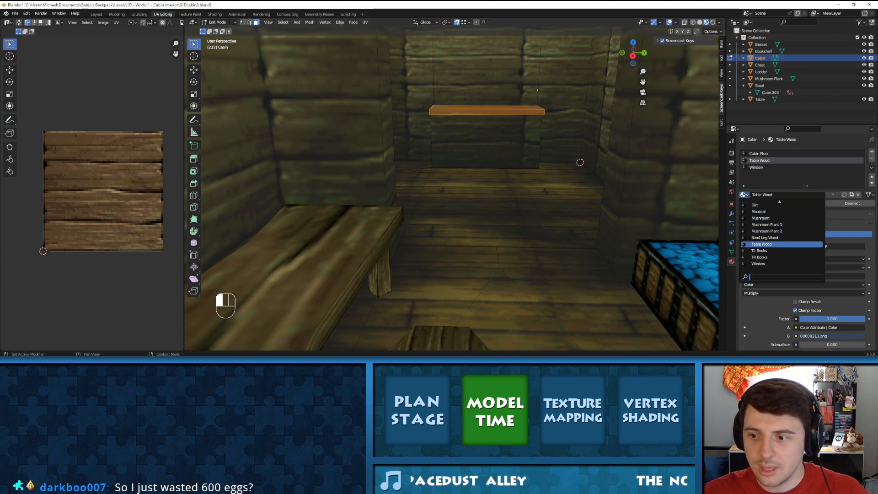
scroll(764, 239, "up", 1)
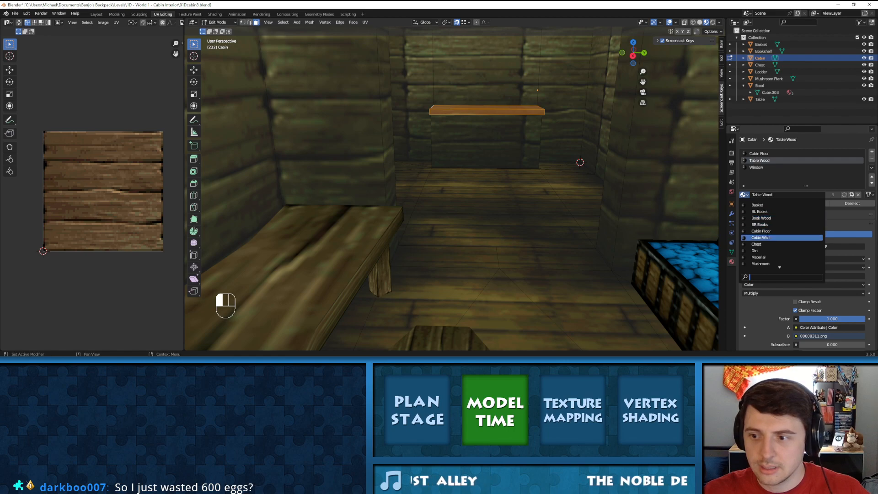
left_click(767, 238)
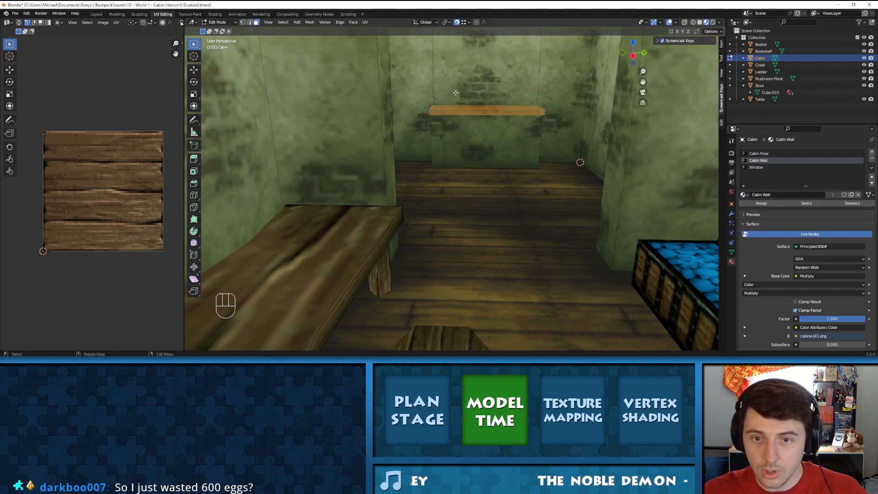
left_click(15, 13)
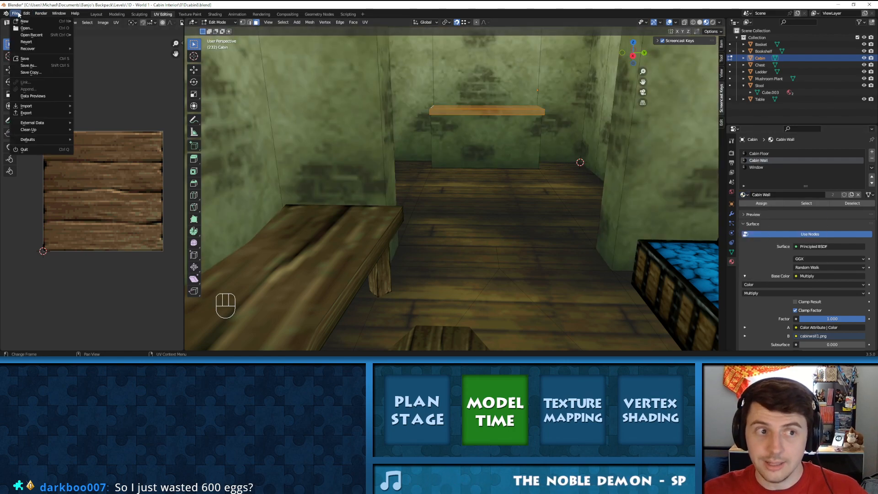
left_click(26, 58)
Add a new material slot to the cabin, give it Table Wood and assign it to the selected mantel faces
middle_click_drag(498, 98, 474, 118, "shift")
key("KP_Decimal")
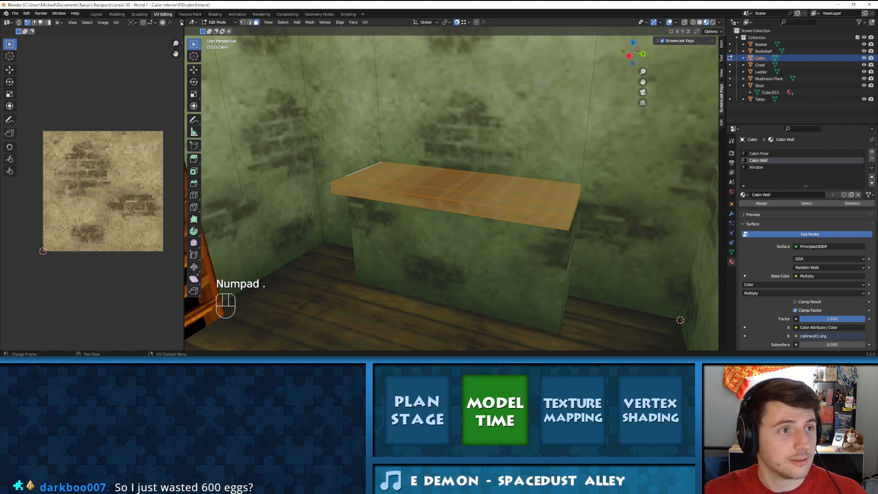
middle_click_drag(421, 159, 442, 155)
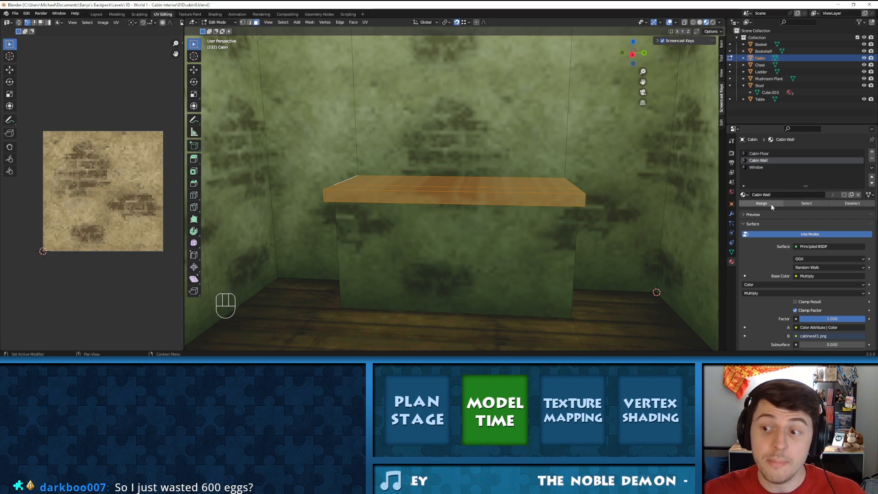
left_click(872, 151)
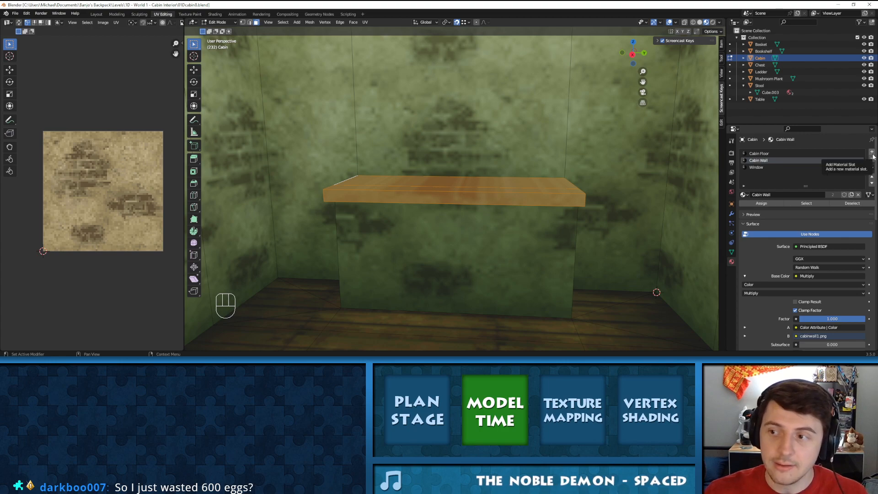
left_click(743, 194)
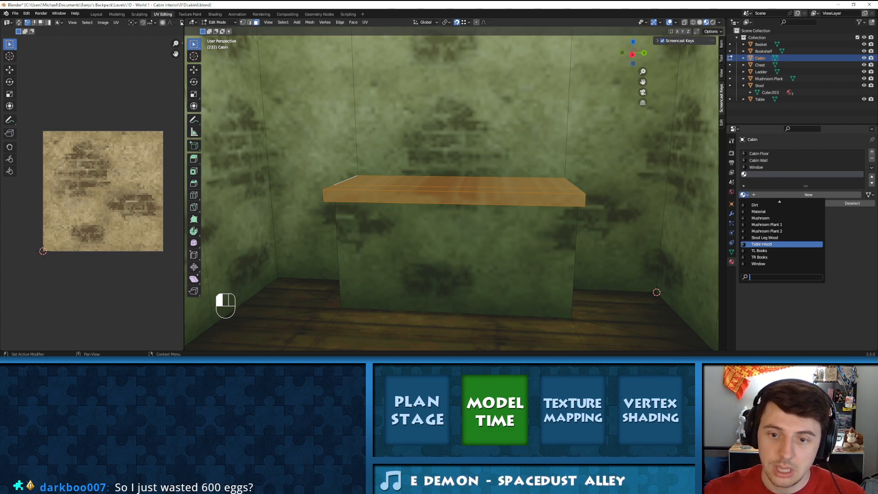
left_click(761, 244)
left_click(761, 204)
Clear the selection, pick the mantel's front face and try selecting everything linked to it
middle_click_drag(439, 190, 453, 198)
scroll(453, 200, "up", 2)
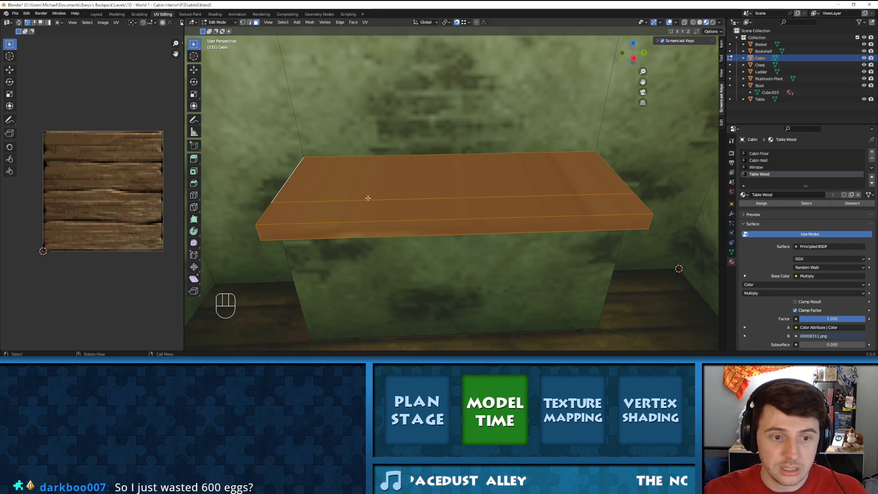
key("a")
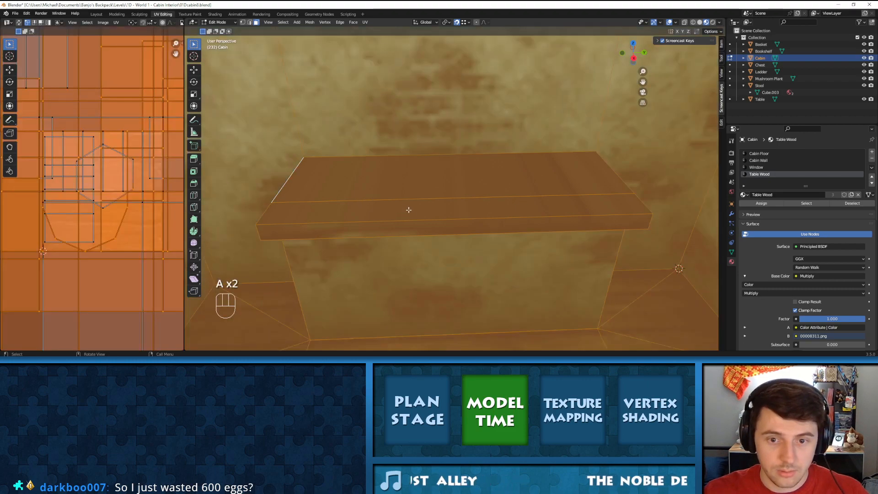
left_click(428, 216)
left_click(437, 226)
mouse_move(435, 211)
middle_mouse_down()
mouse_move(429, 195)
mouse_move(428, 205)
middle_mouse_up()
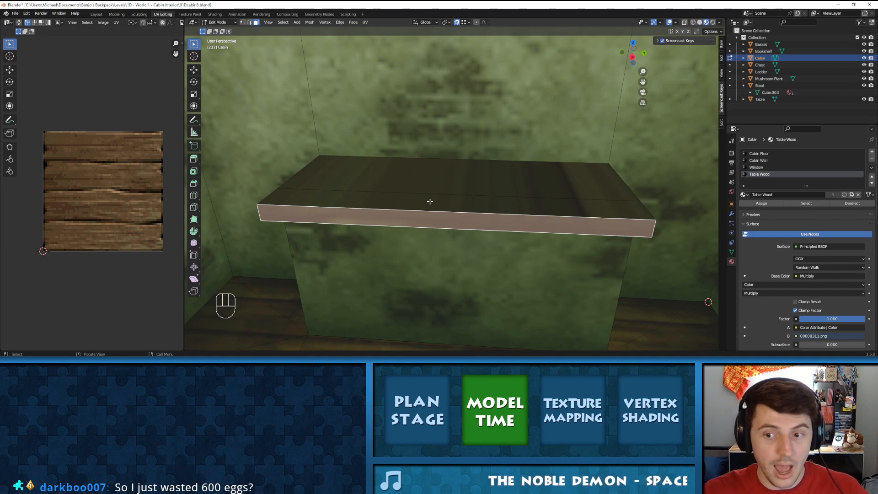
key("l")
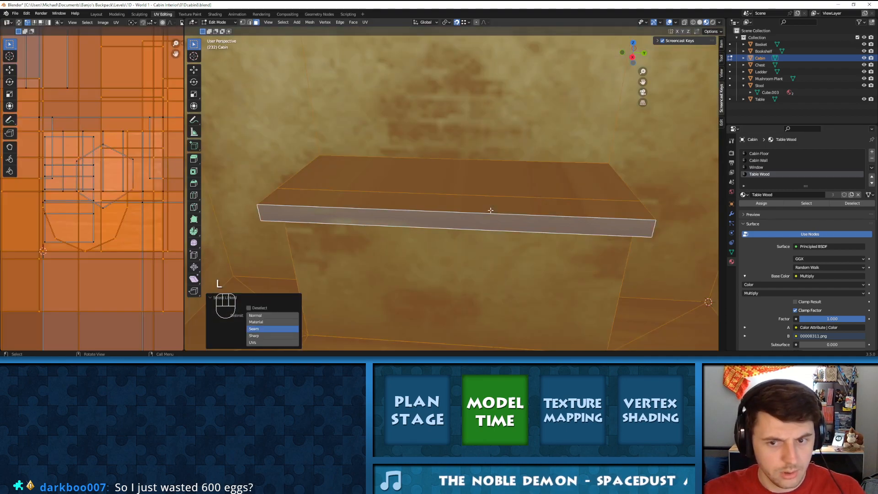
Select all faces that share the mantel's Table Wood material, using Select Similar by Material
left_click(489, 209)
key("shift+g")
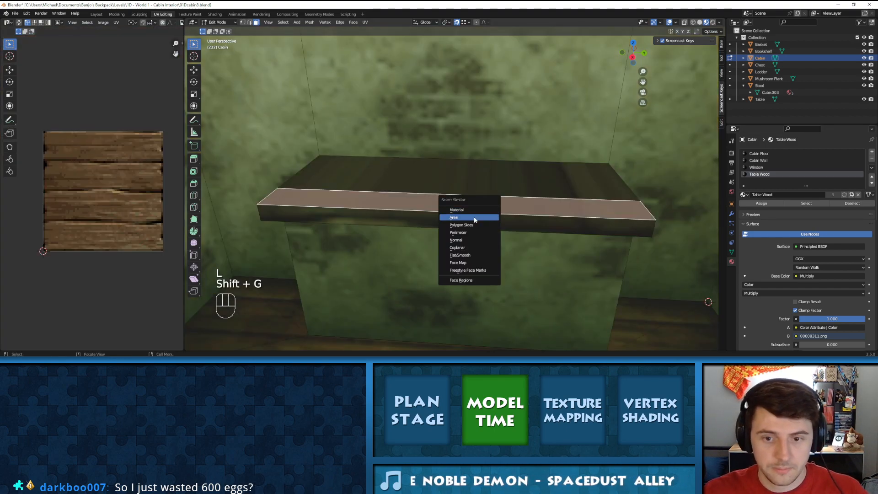
left_click(477, 210)
middle_click_drag(491, 198, 484, 175)
scroll(529, 182, "down", 7)
scroll(487, 207, "up", 2)
scroll(483, 176, "up", 4)
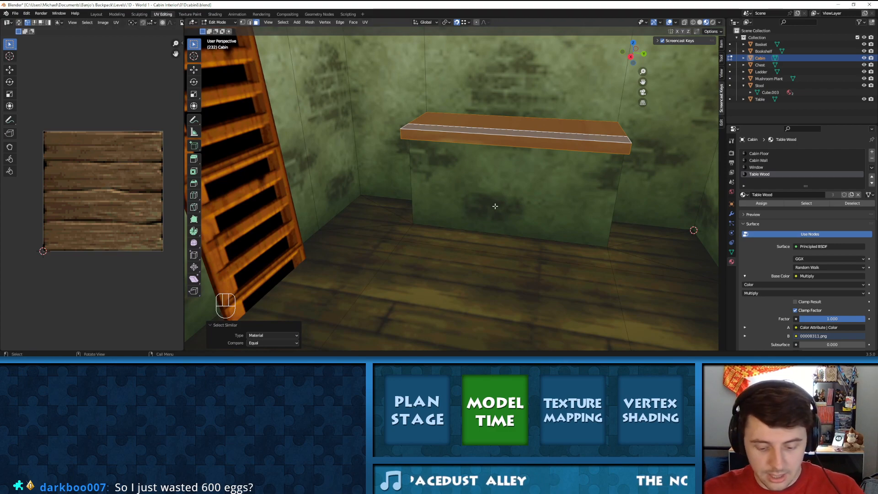
Try splitting the mantel's large rear top face from the mesh and undo it, keeping that face selected
middle_click_drag(517, 127, 519, 137)
left_click(533, 126)
left_click(531, 138, "shift")
left_click(538, 127)
key("y")
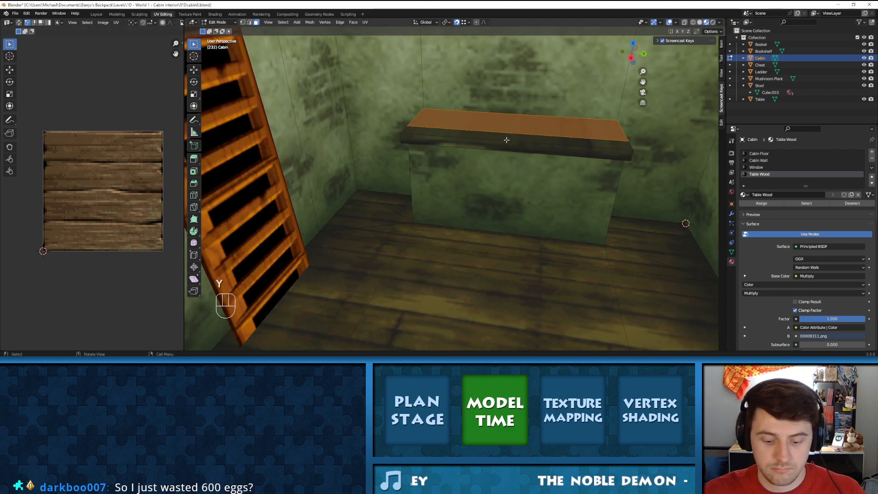
key("ctrl+z")
key("ctrl+z")
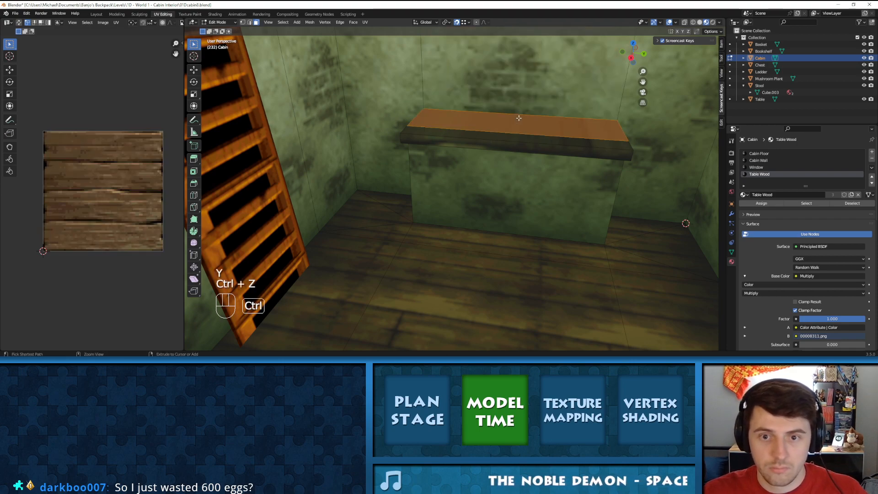
key("ctrl+z")
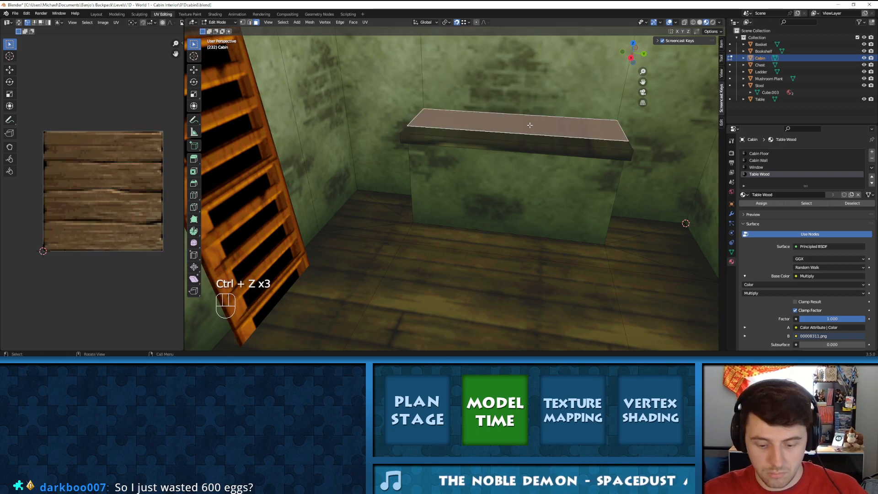
Unwrap the mantel's large top face with the Angle Based method
key("u")
left_click(529, 126)
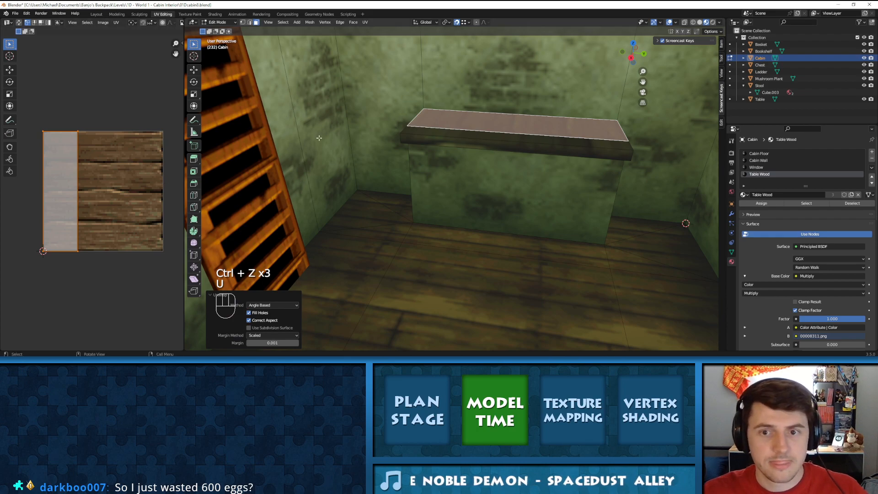
scroll(576, 106, "up", 6)
scroll(576, 122, "down", 3)
middle_click_drag(576, 106, 506, 136)
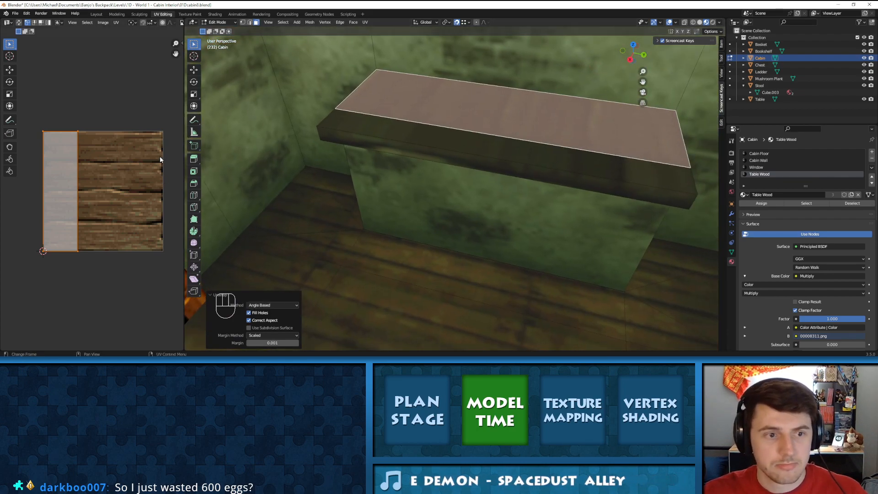
Rotate the top face's UV island to lie horizontally along the planks and move it to the texture's upper edge
key("a")
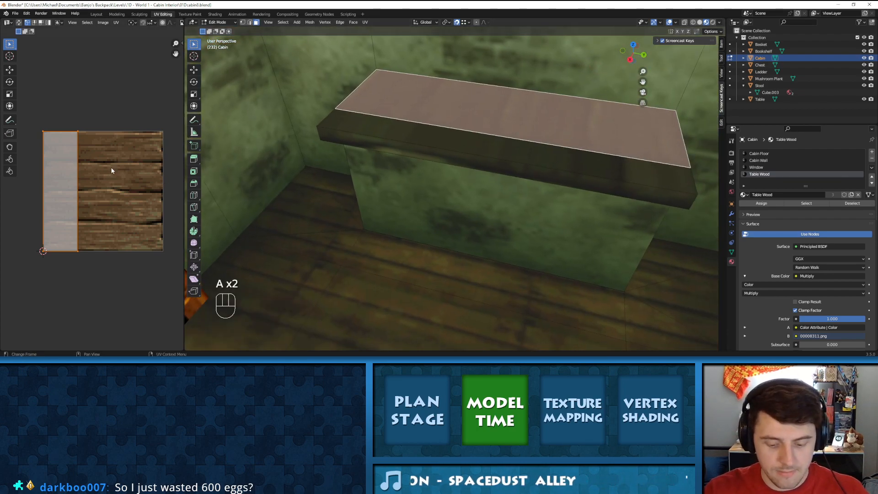
key("r")
key("g")
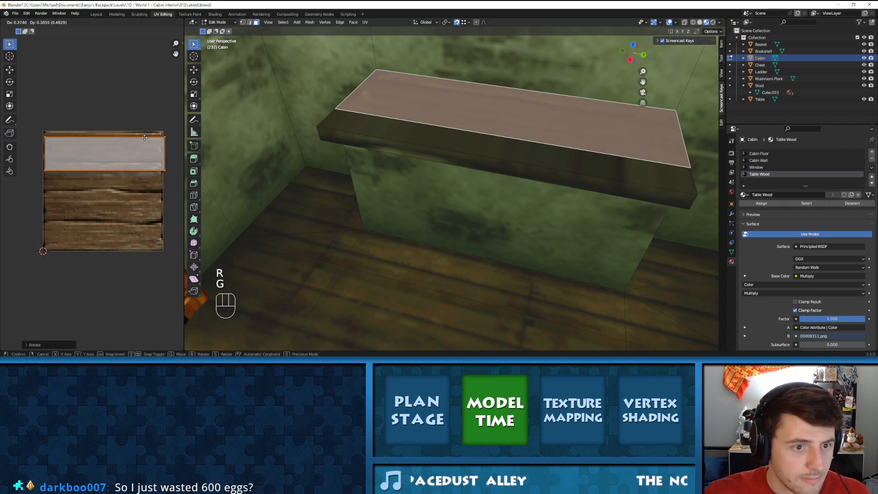
left_click(143, 132)
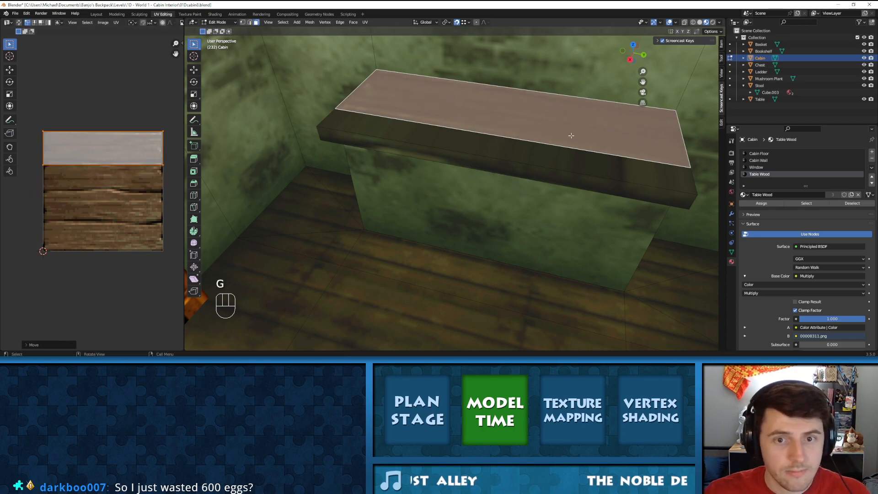
key("Tab")
key("Tab")
Select the other mantel faces with the large top face active and unwrap them with Follow Active Quads, Length Average
middle_click_drag(527, 147, 515, 114)
left_click(514, 90, "shift")
left_click(518, 112, "shift")
left_click(530, 125, "shift")
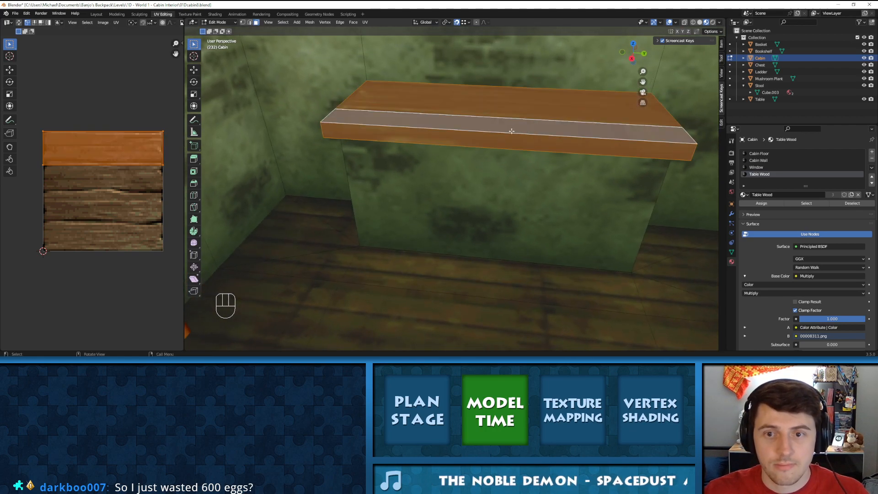
left_click(508, 102, "shift")
left_click(507, 101, "shift")
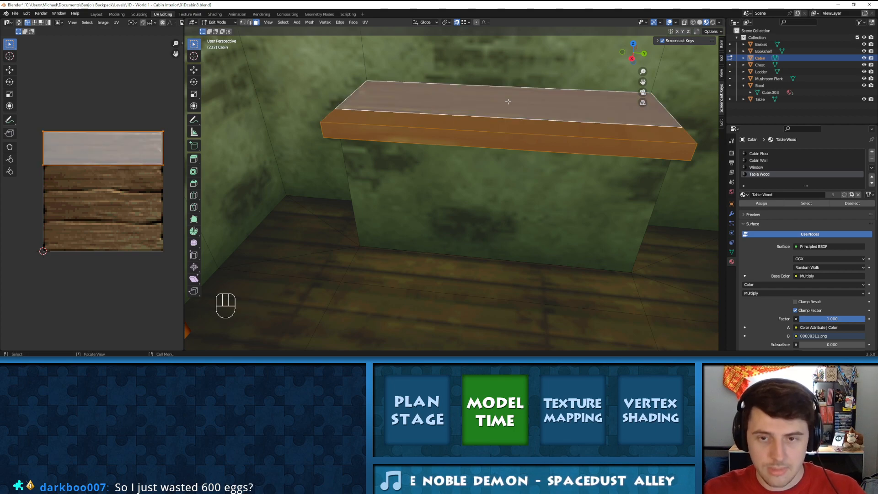
key("u")
left_click(478, 144)
left_click(478, 146)
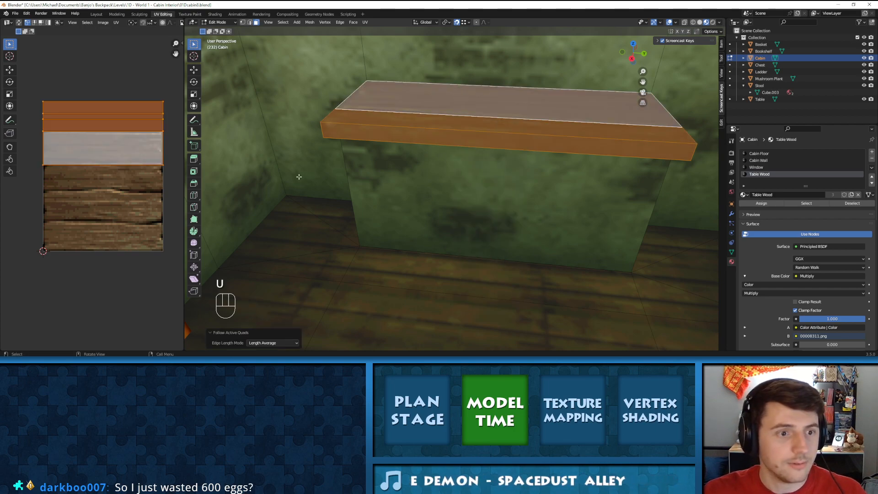
Rotate all the mantel's UV faces together by half a turn
key("a")
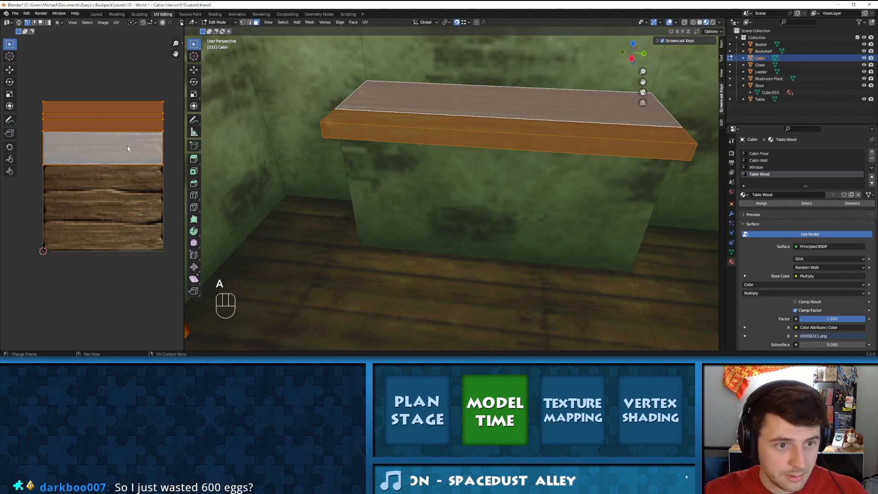
key("r")
left_click(130, 148)
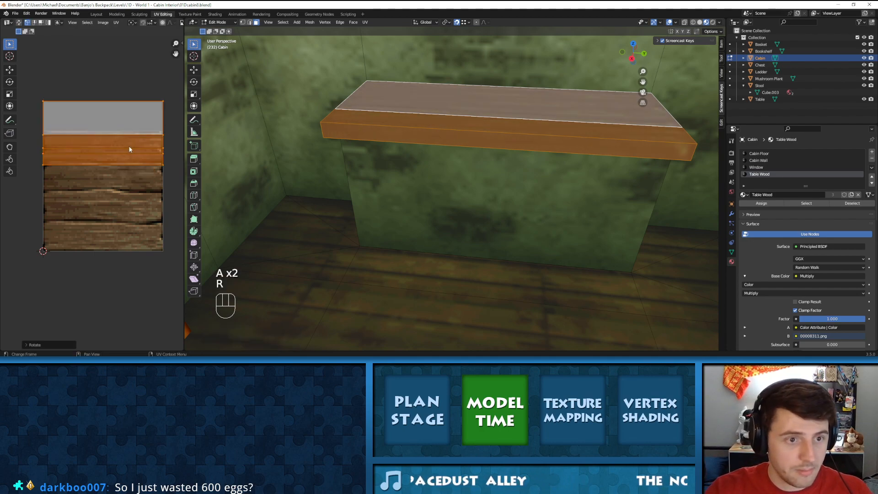
Move the mantel's UV faces down along Y by about 0.25 so they meet the texture's upper edge
key("g")
left_click(115, 179)
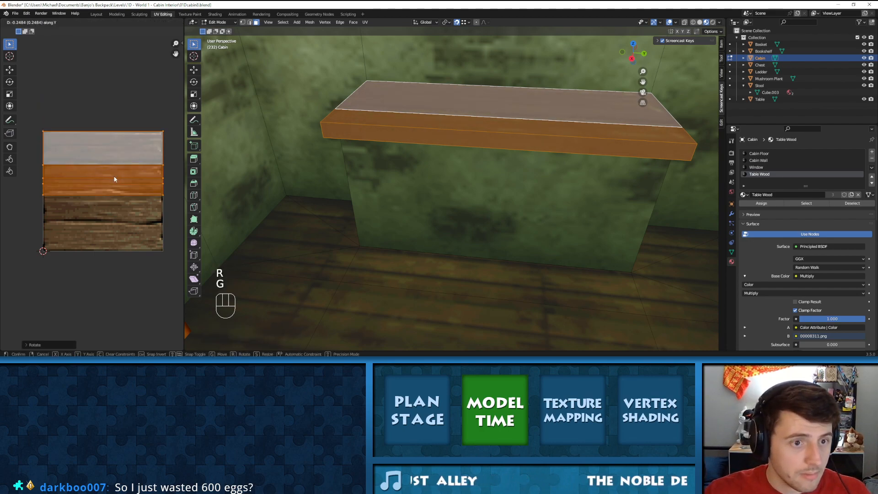
key("Tab")
middle_click_drag(536, 130, 517, 133)
Select the two adjoining faces on the mantel's exposed short end and unwrap them with the Angle Based method
key("Tab")
left_click(425, 60)
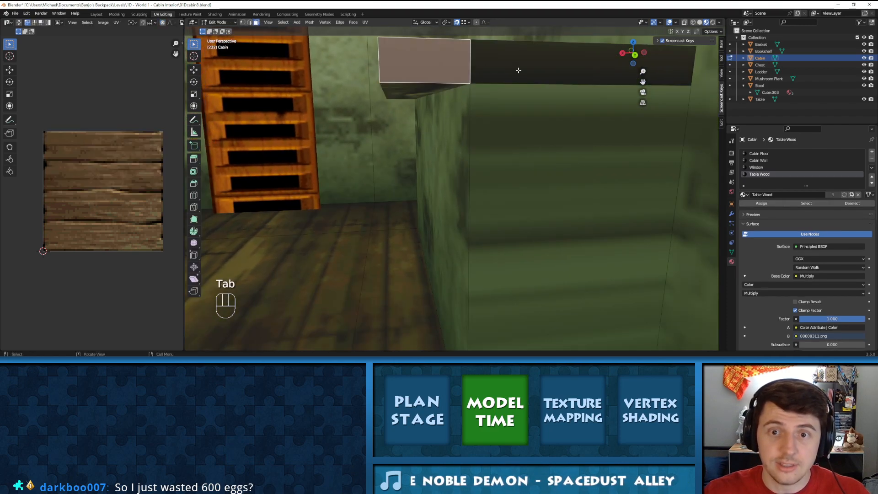
left_click(518, 70, "shift")
key("u")
left_click(500, 46)
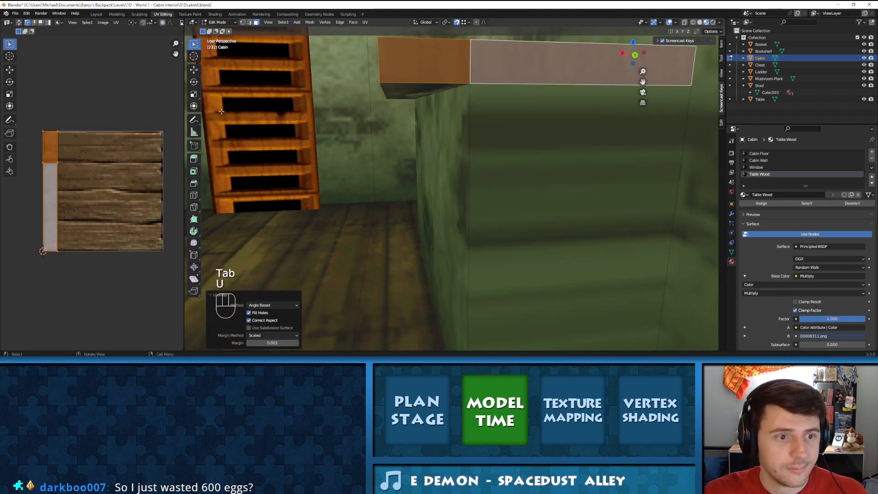
Rotate the end faces' UV island to lie horizontally along the planks and move it to the texture's upper-left corner
key("a")
key("r")
left_click(100, 173)
key("g")
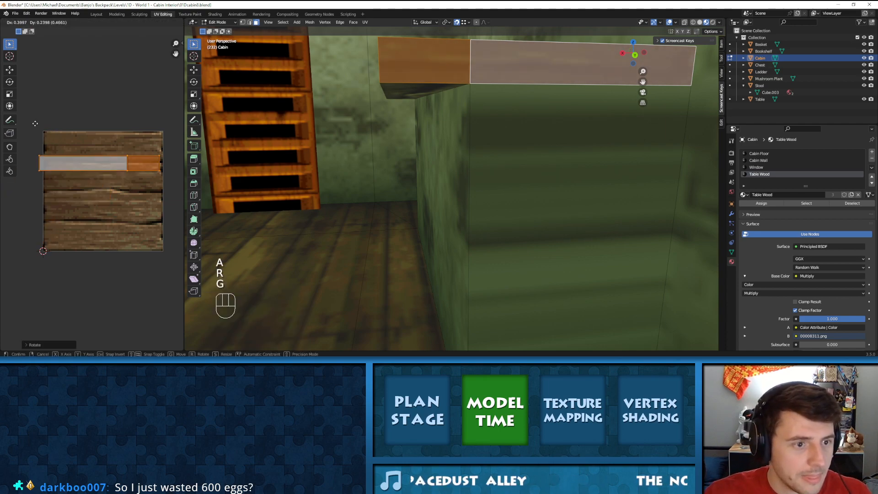
left_click(42, 129)
key("g")
left_click(40, 127)
key("Tab")
middle_click_drag(488, 92, 489, 99)
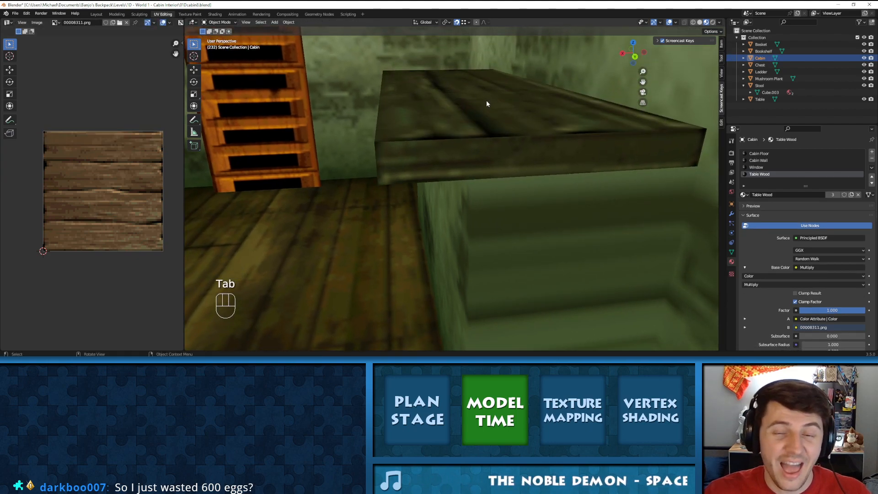
Rotate the end faces' UV island by 90 degrees to run across the planks and place it along the texture's left edge
key("Tab")
type("r90")
key("Return")
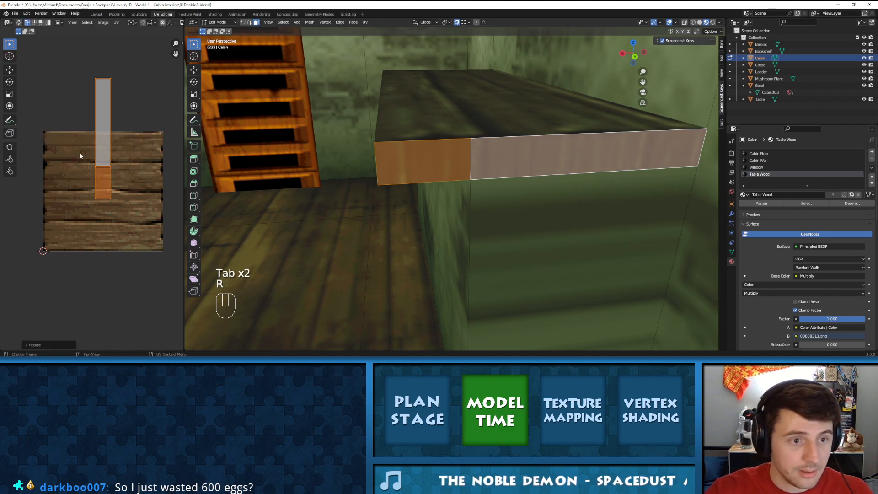
key("g")
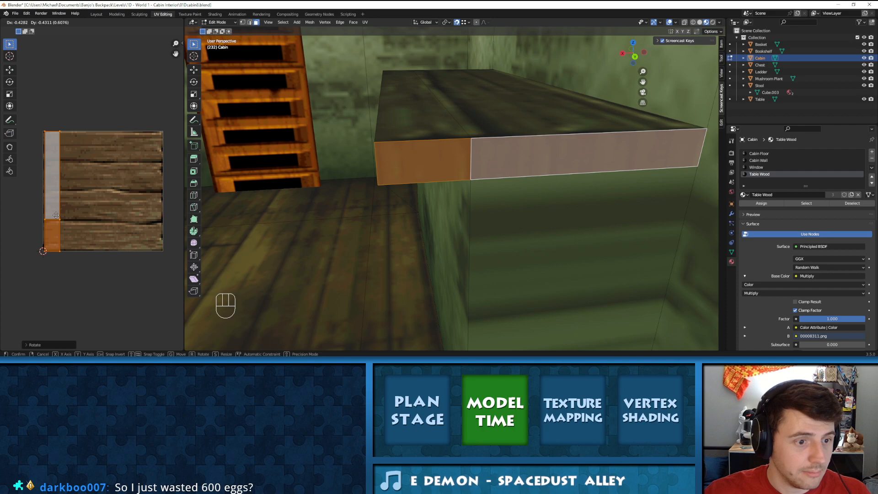
left_click(54, 214)
key("Tab")
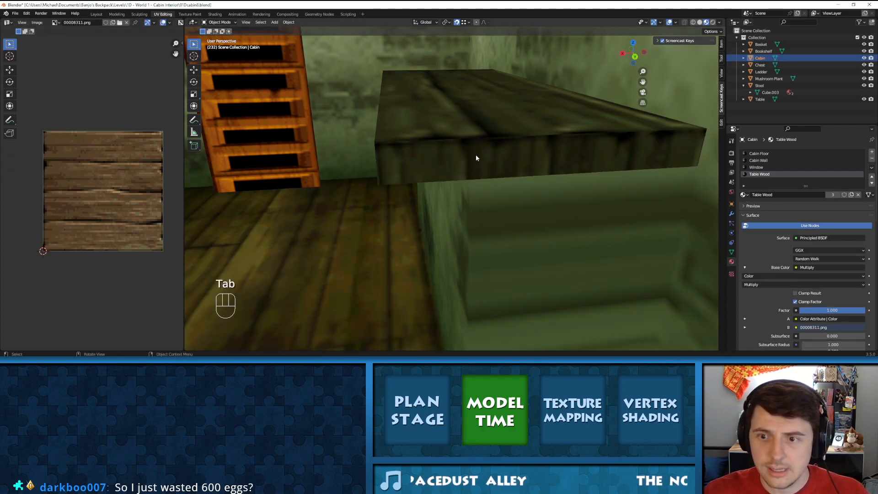
middle_click_drag(687, 150, 421, 163)
Scale the end faces' UV island along Y to roughly half its height and move it to the texture's lower-left corner
key("Tab")
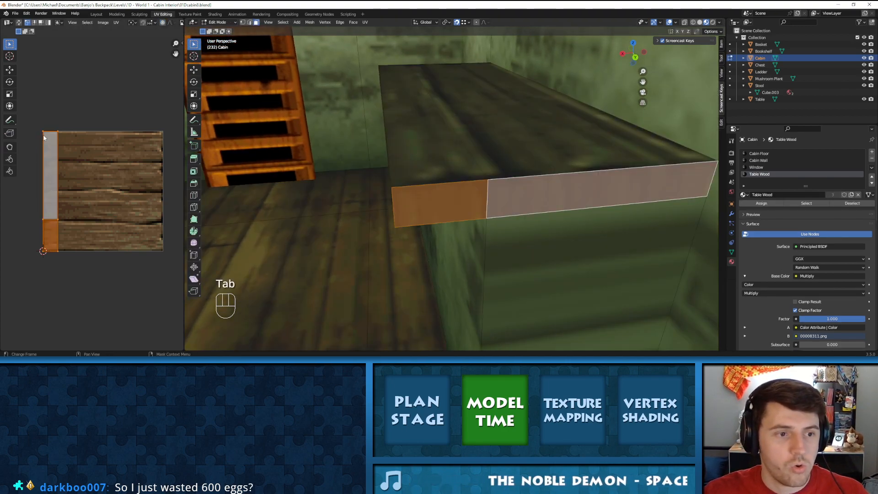
key("s")
key("y")
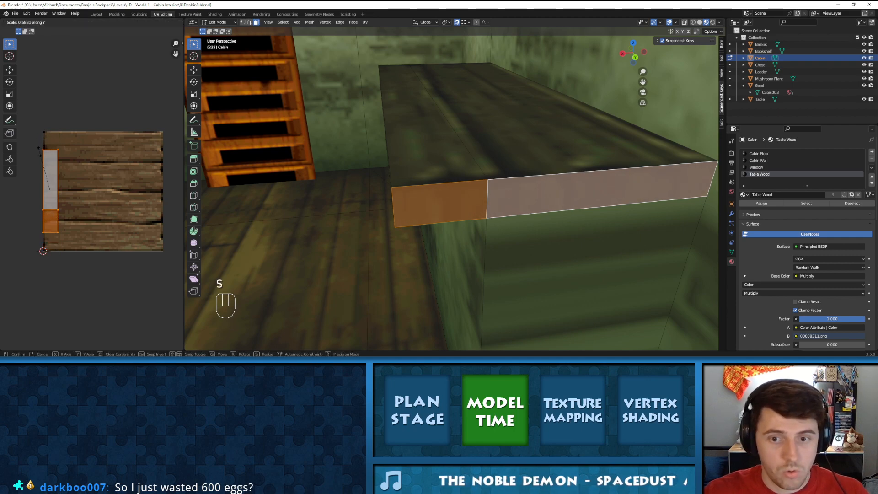
left_click(40, 189)
key("h")
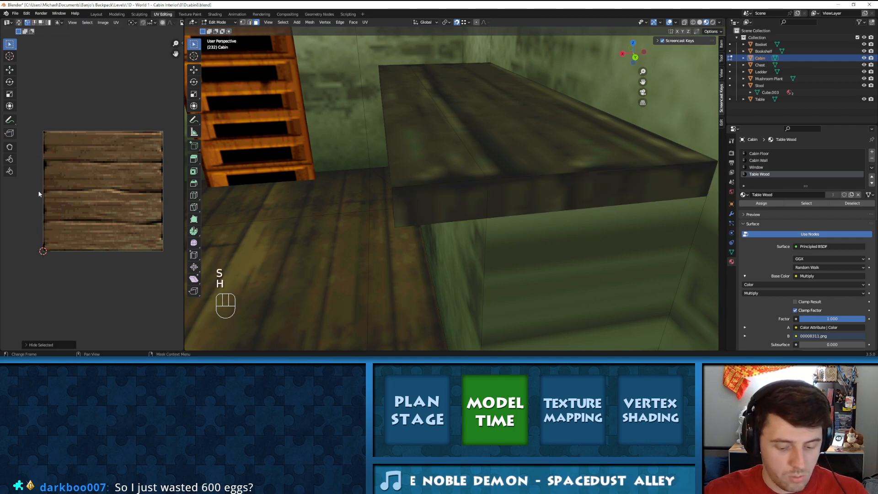
key("ctrl+z")
key("g")
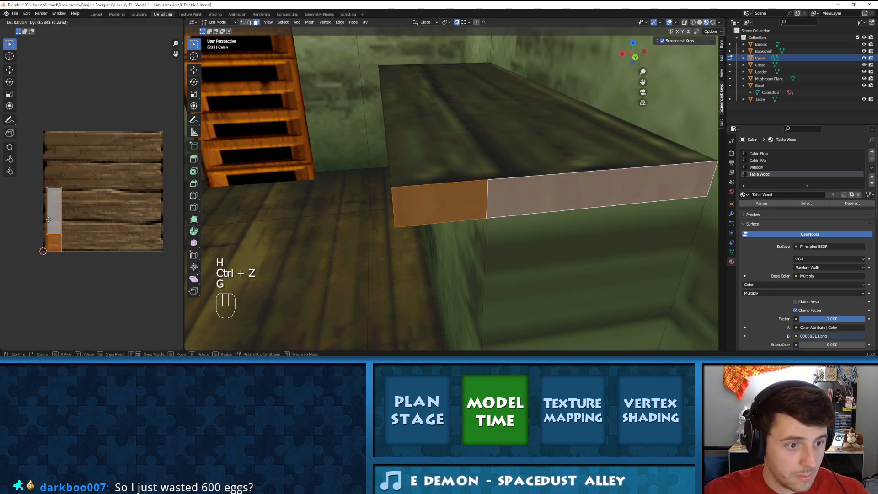
left_click(46, 218)
key("Tab")
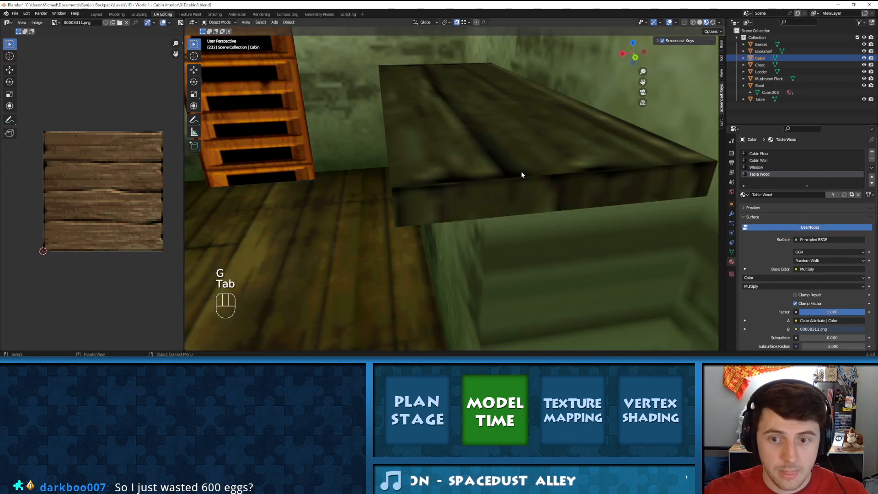
Slide the end faces' UV island vertically along the texture's left edge until the boundary between the faces nears the lowest plank seam
key("Tab")
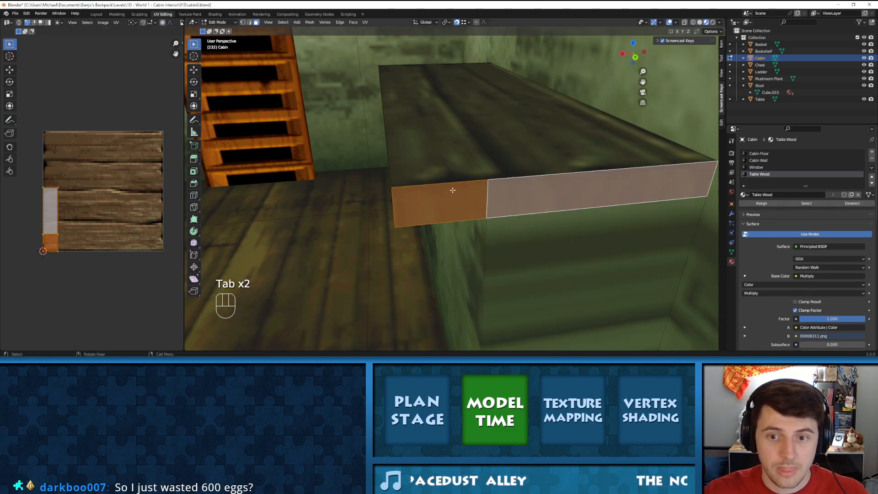
key("g")
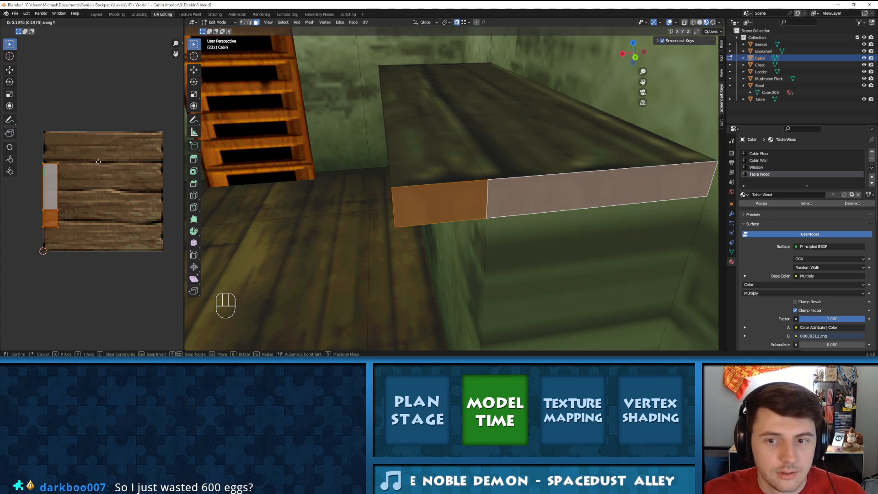
left_click(97, 179)
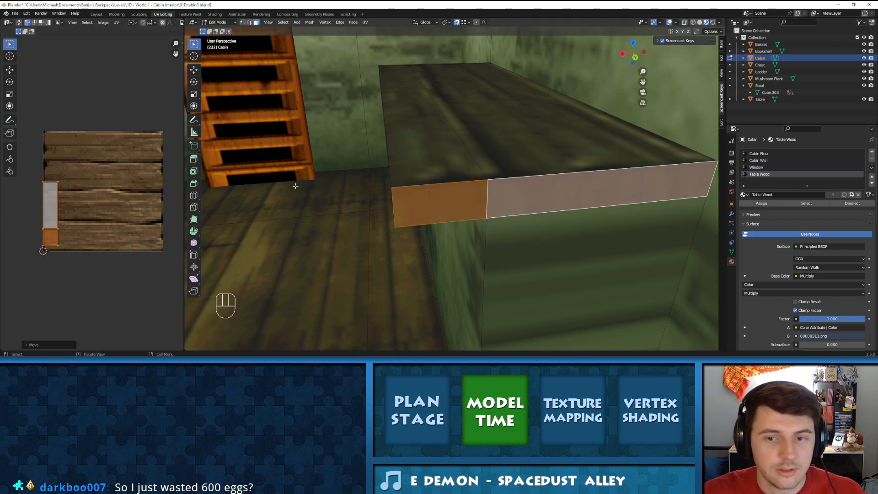
key("Tab")
key("Tab")
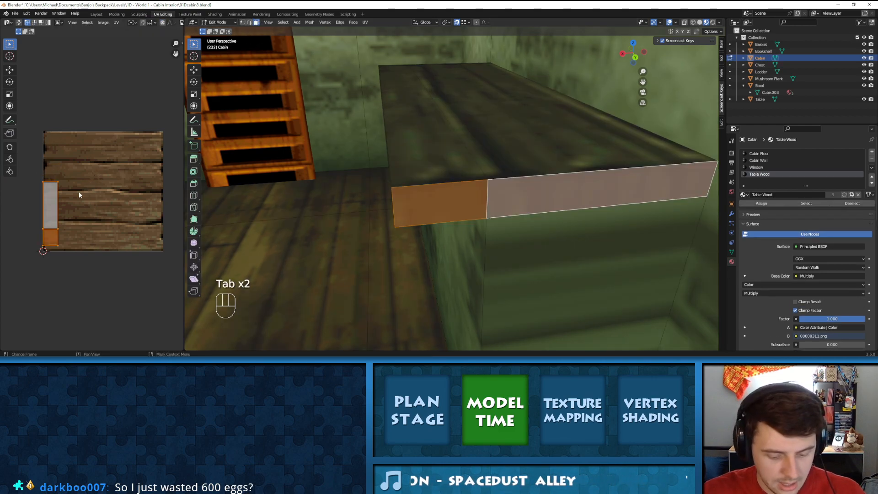
key("g")
left_click(79, 193)
key("Tab")
key("Tab")
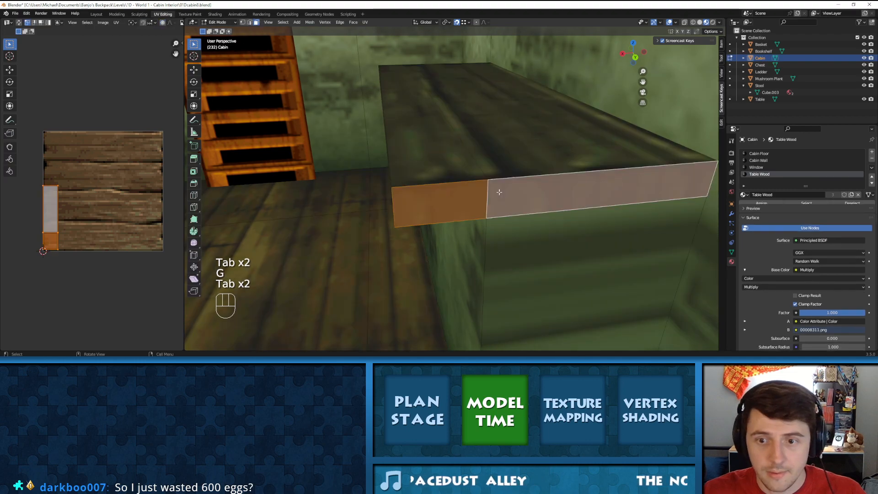
key("g")
left_click(154, 199)
key("Tab")
key("Tab")
key("g")
left_click(176, 166)
key("Tab")
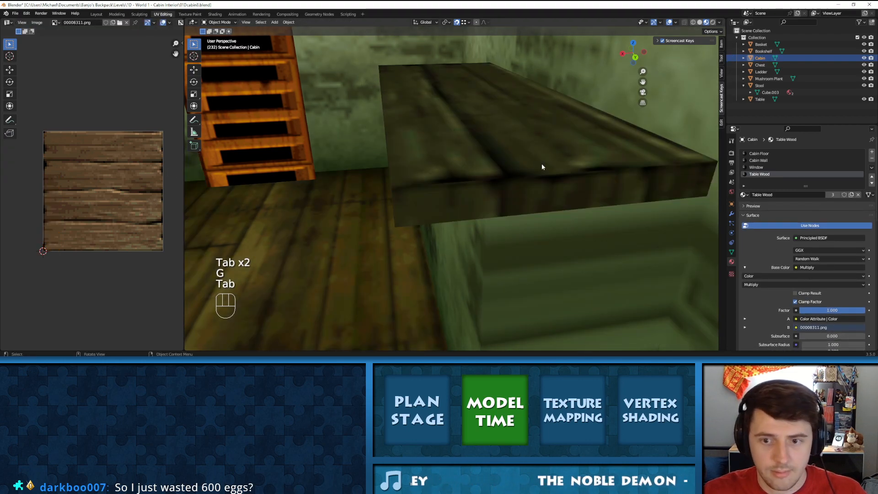
key("Tab")
key("g")
left_click(180, 179)
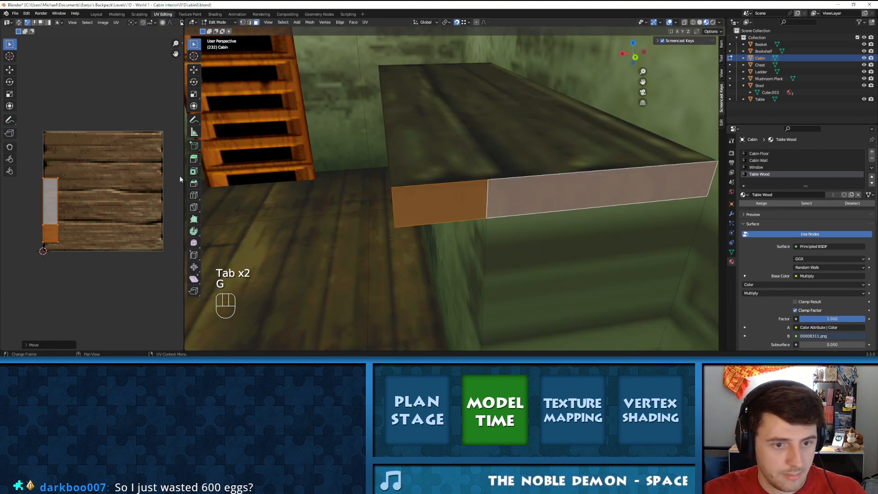
key("Tab")
middle_click_drag(485, 198, 532, 189)
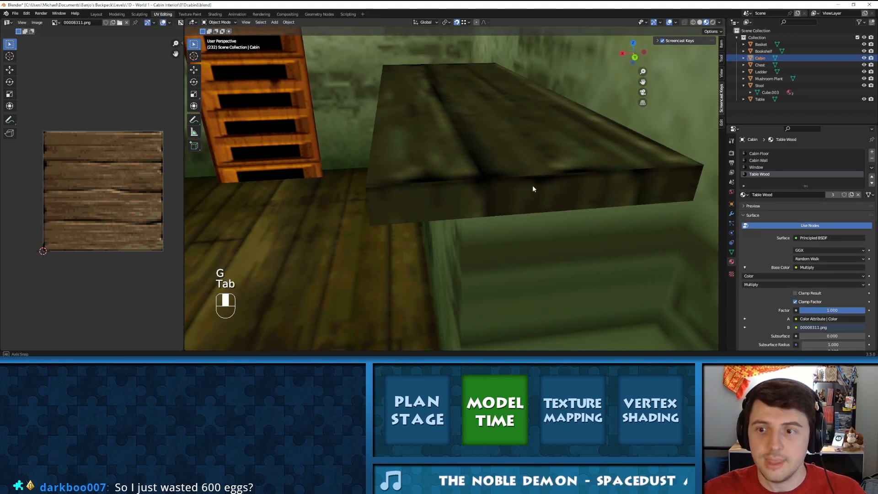
Move the end island's bottom edge down to the texture's lower edge and its top edge down to the next plank seam
key("Tab")
left_click(56, 241, "shift")
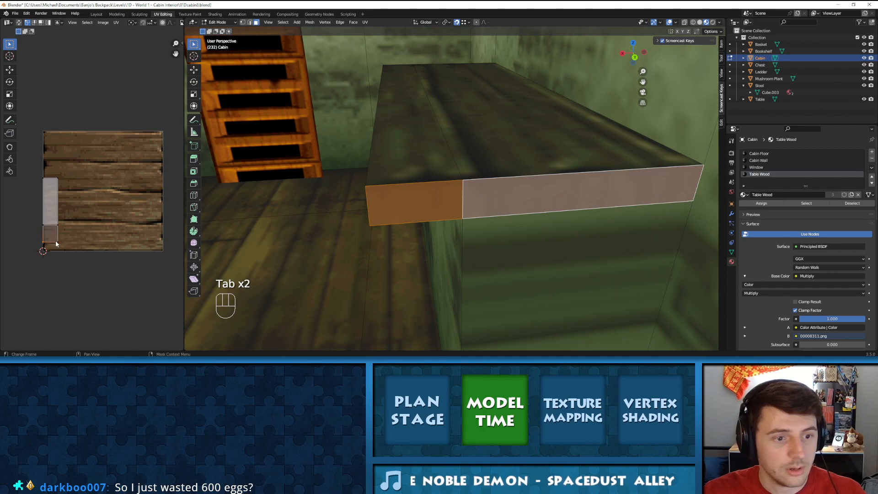
key("g")
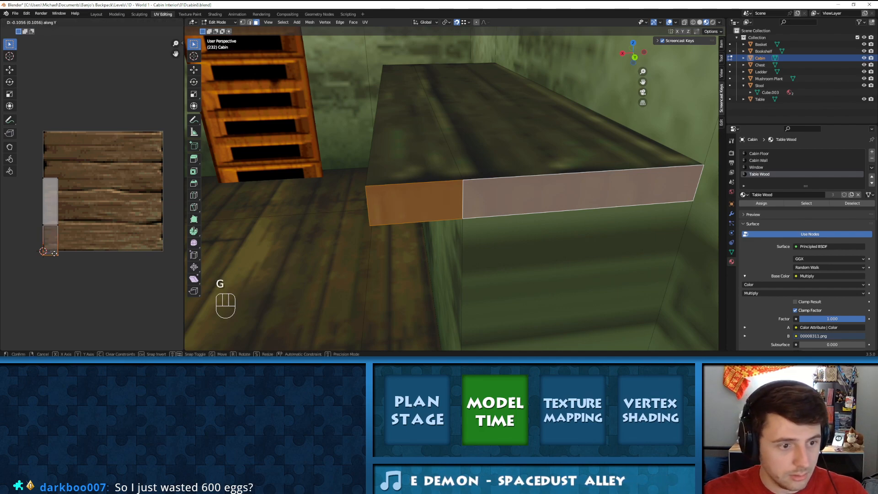
left_click(55, 251)
left_click(44, 179)
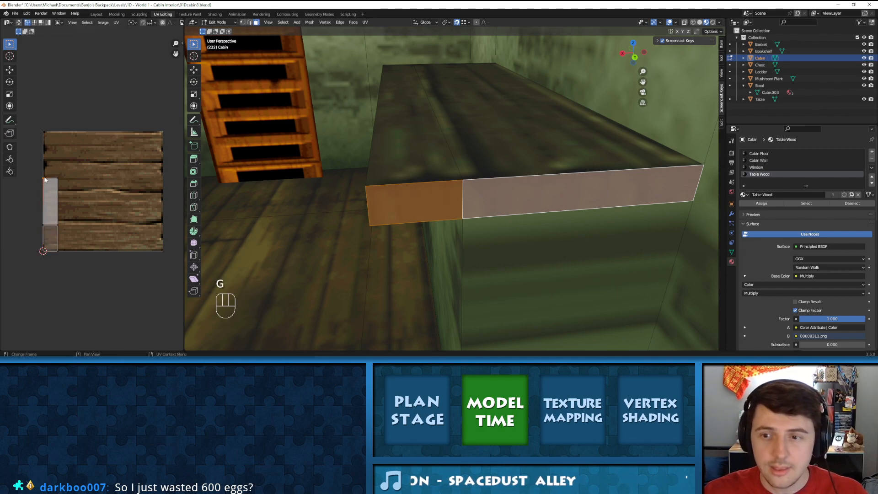
key("g")
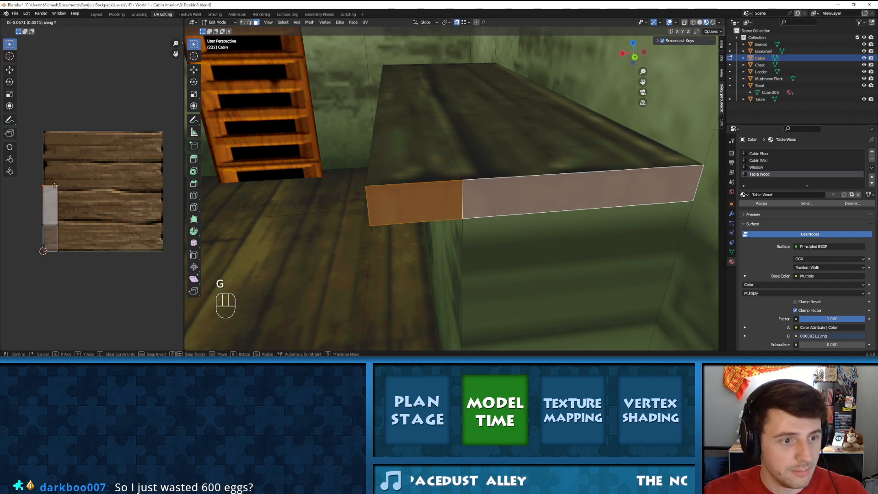
left_click(289, 194)
key("Tab")
middle_click_drag(568, 191, 565, 191)
Move the edge shared by the two end faces' UVs up along Y onto the lowest plank seam
key("Tab")
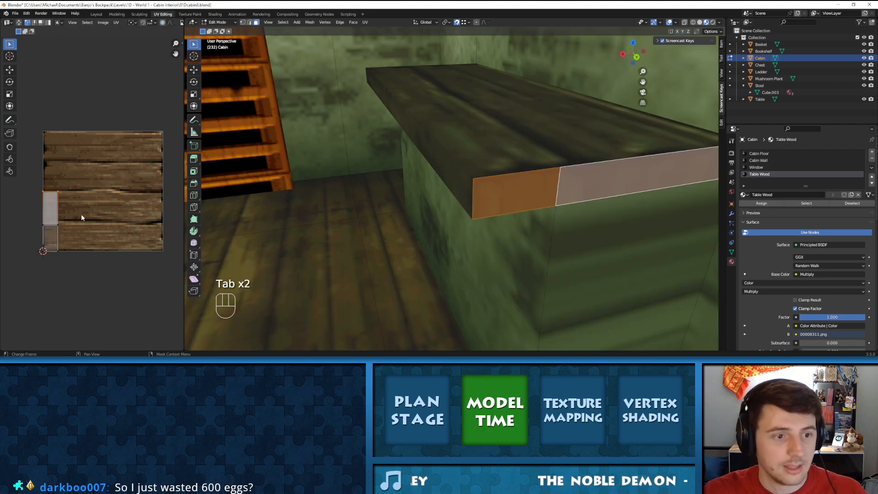
left_click(58, 225)
key("g")
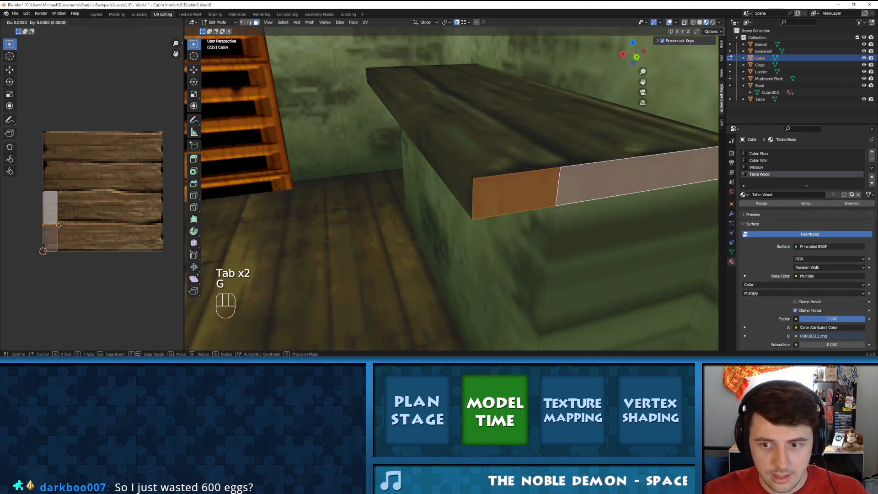
left_click(60, 225)
key("g")
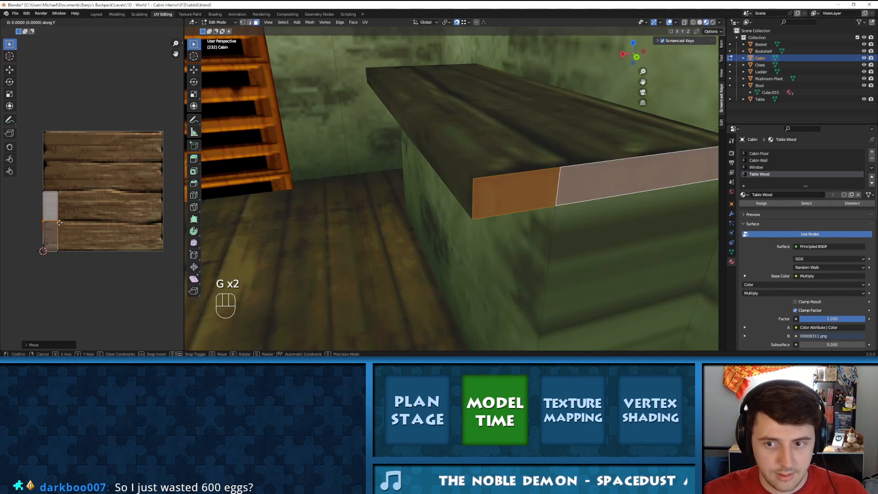
left_click(59, 223)
key("Tab")
middle_click_drag(440, 226, 380, 164)
Select the smaller and then the larger textured end face and copy their UVs with Copy/Paste UV, [Default]
key("Tab")
middle_click_drag(459, 125, 341, 121)
scroll(437, 155, "down", 3)
left_click(506, 182)
left_click(581, 178, "shift")
key("u")
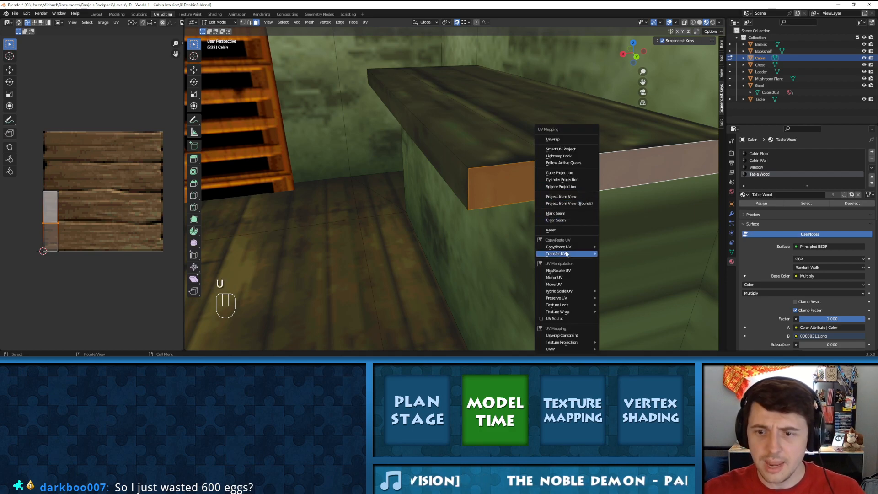
mouse_move(569, 251)
mouse_move(638, 254)
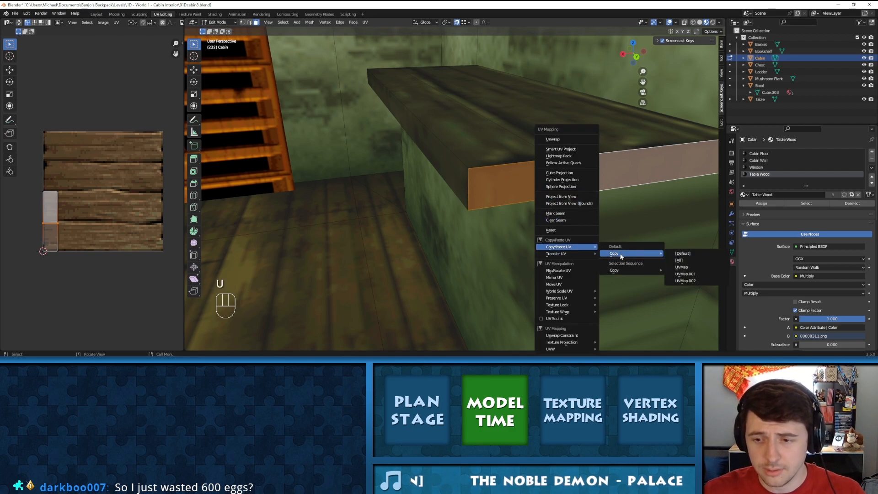
left_click(690, 256)
Select the larger and then the smaller face on the mantel's opposite end and assign the Table Wood material to them
middle_click_drag(619, 220, 407, 216)
left_click(375, 213)
left_click(405, 227, "shift")
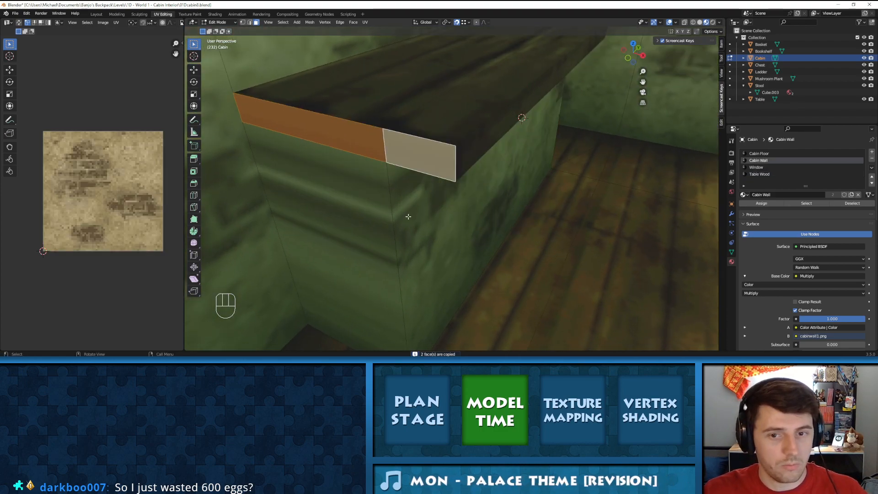
left_click(755, 203)
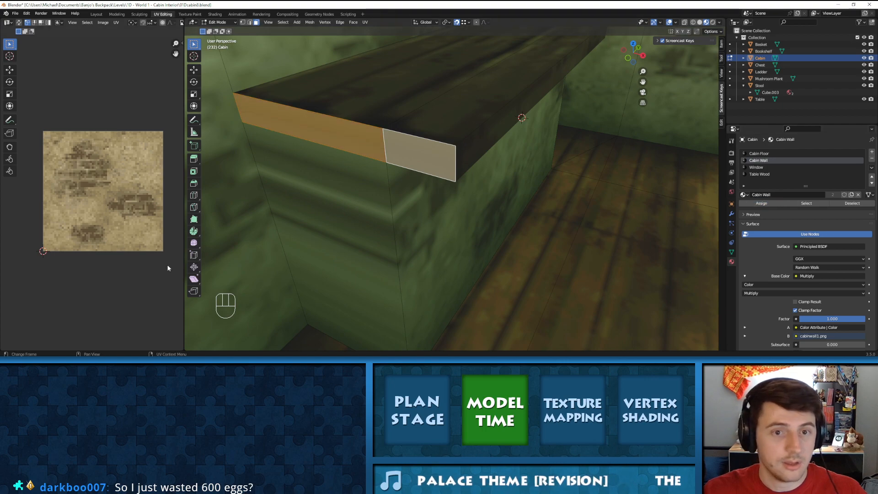
left_click(764, 173)
left_click(759, 204)
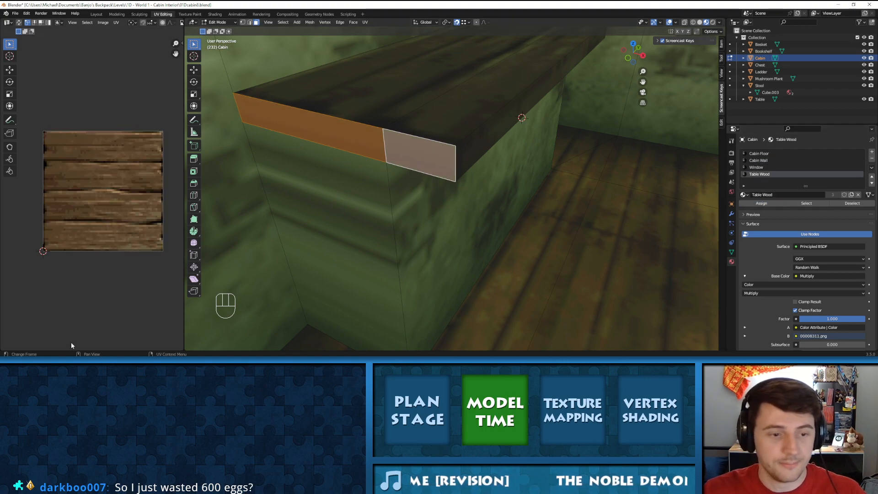
Paste the copied UVs onto the two faces of the mantel's opposite end
key("u")
mouse_move(349, 157)
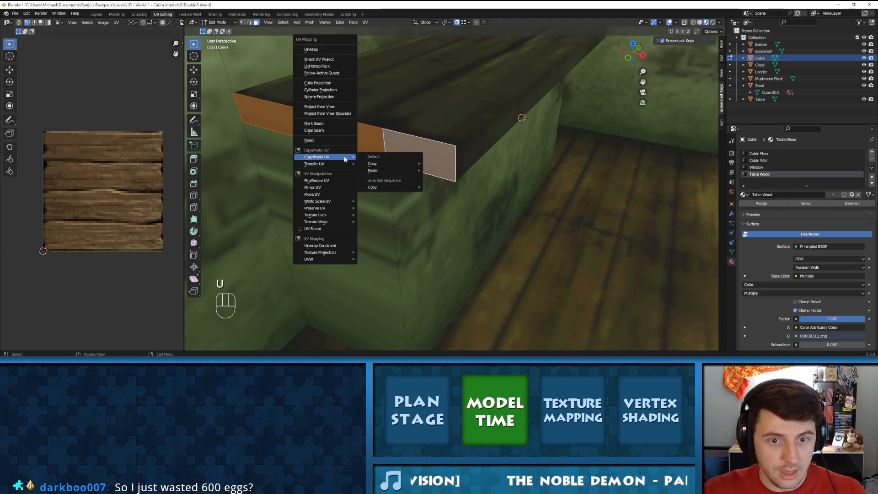
mouse_move(384, 171)
left_click(440, 170)
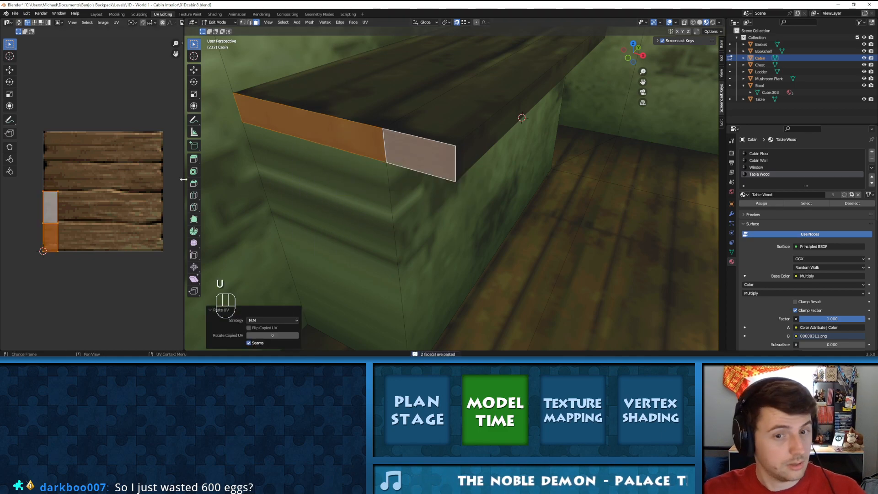
Check the pasted UVs on the mantel's end, then unwrap its smaller and larger faces together
key("Tab")
key("Tab")
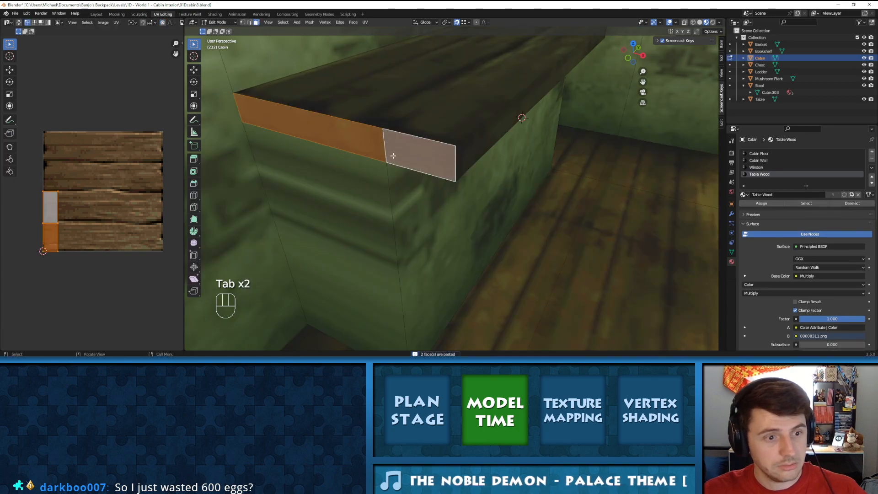
key("Tab")
key("Tab")
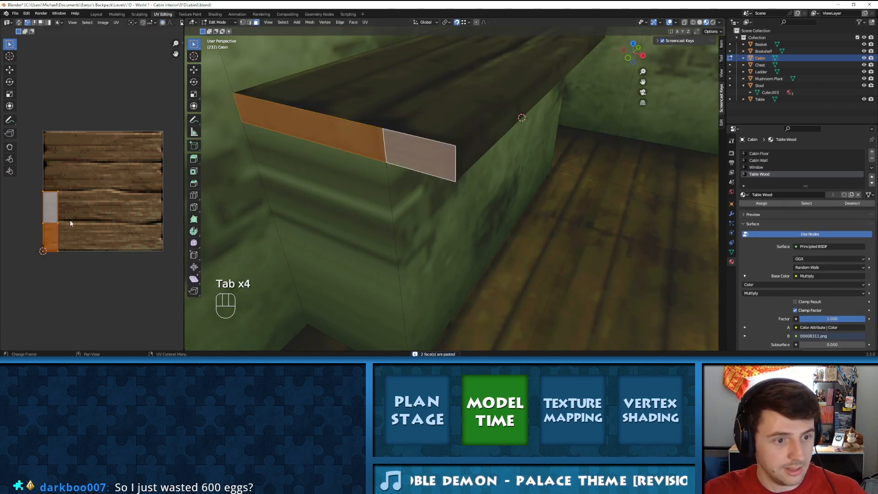
left_click(301, 134)
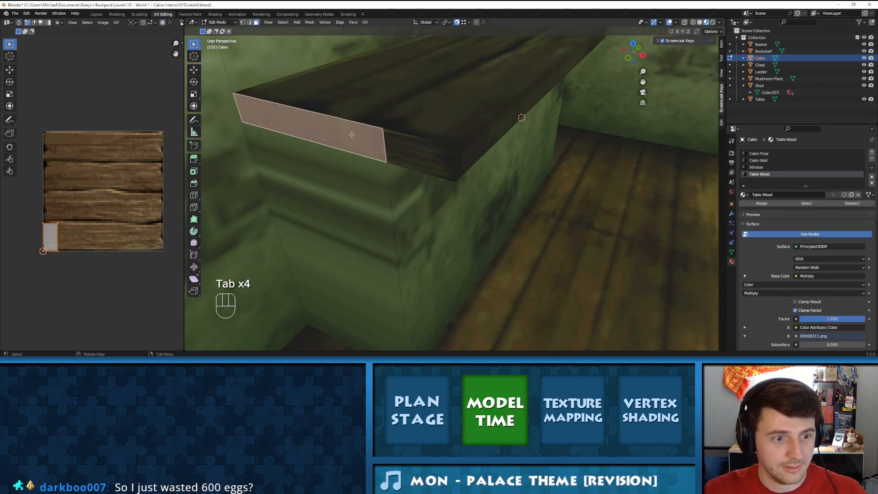
left_click(388, 147)
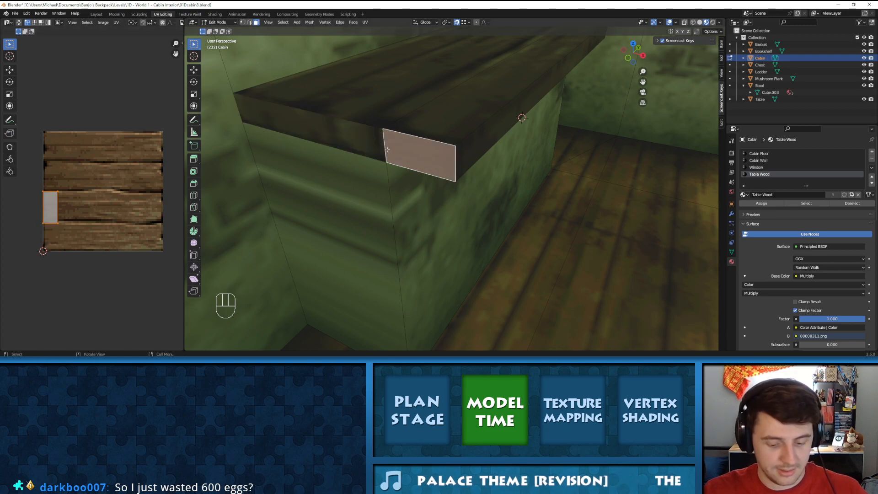
key("u")
left_click(373, 49)
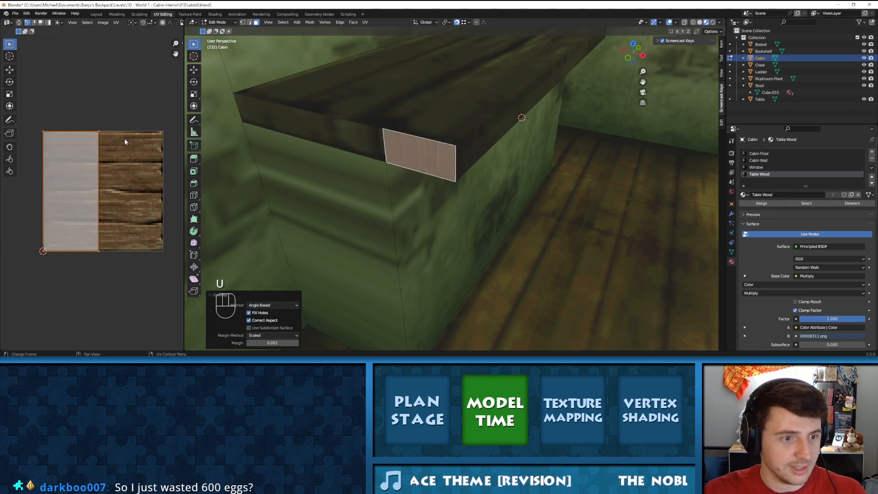
left_click(352, 147, "shift")
key("u")
left_click(382, 140)
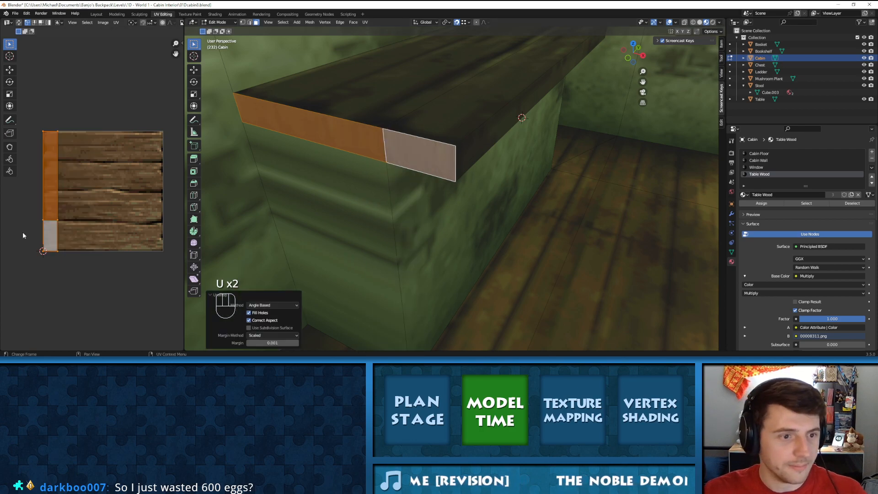
Scale both end faces' UVs along Y to about half their height on the wood texture
key("a")
key("a")
key("s")
key("y")
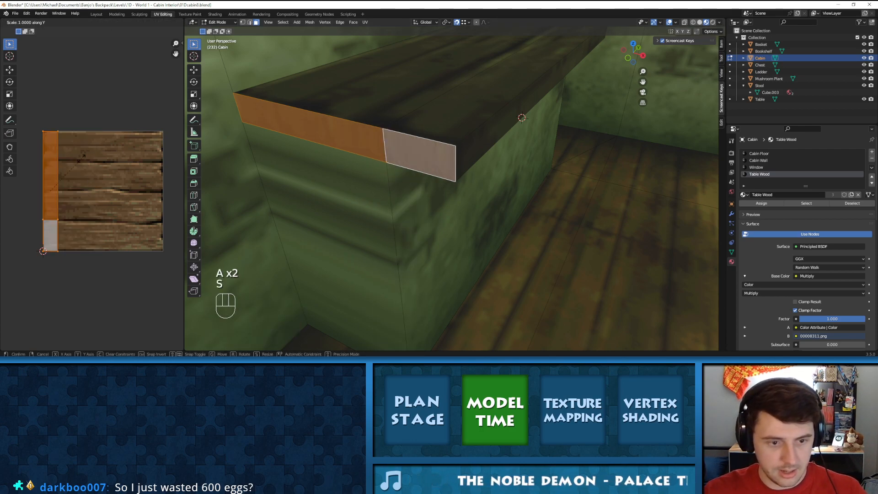
left_click(71, 189)
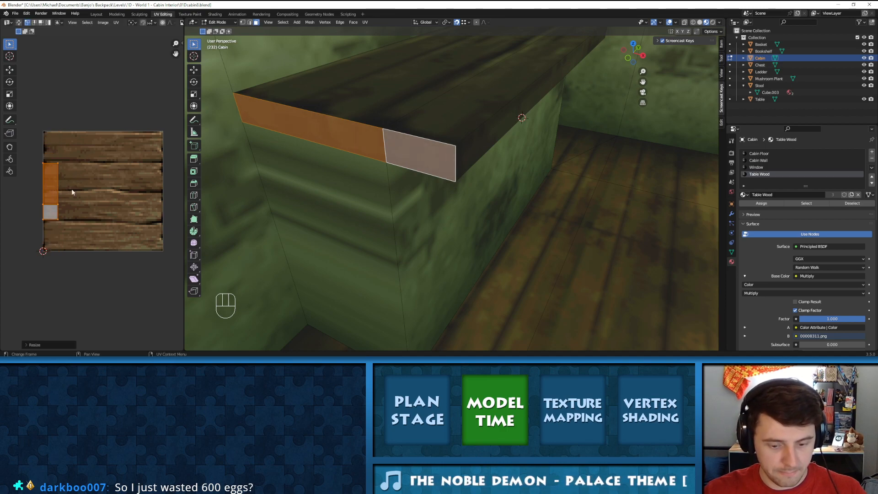
Move both end faces' UVs down to the lower edge of the wood texture and check the mantel
key("g")
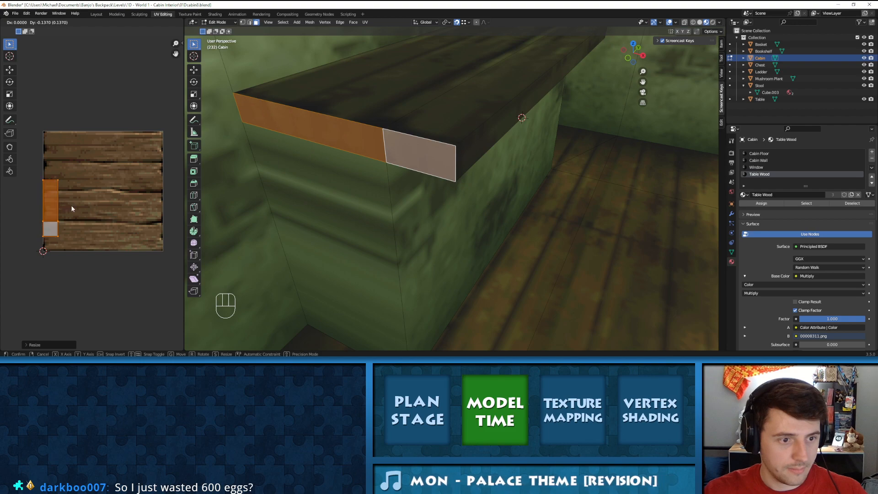
left_click(72, 206)
key("Tab")
key("Tab")
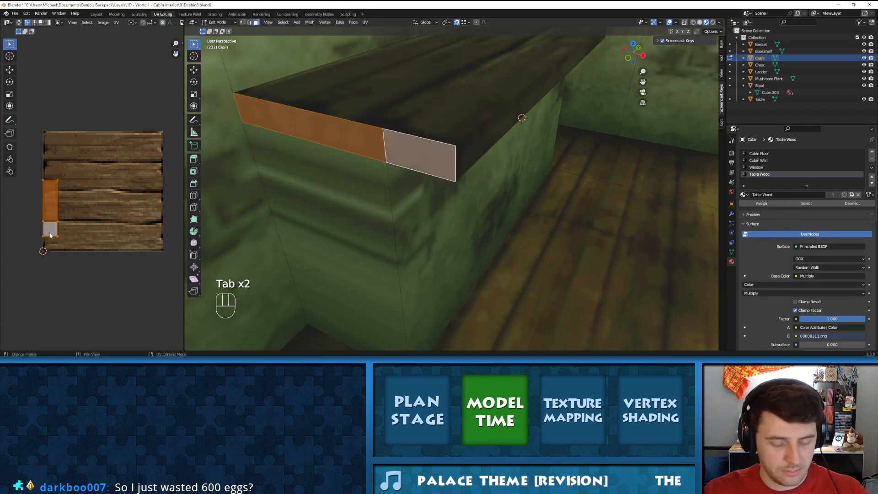
key("g")
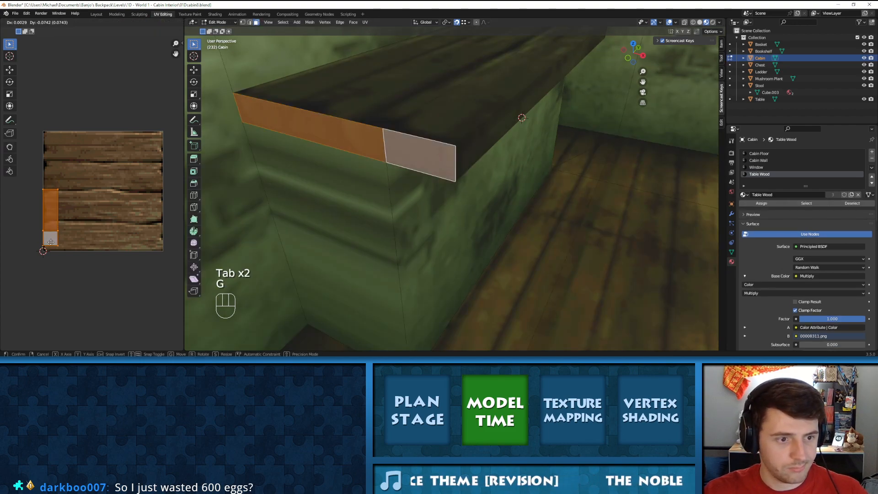
left_click(51, 247)
key("Tab")
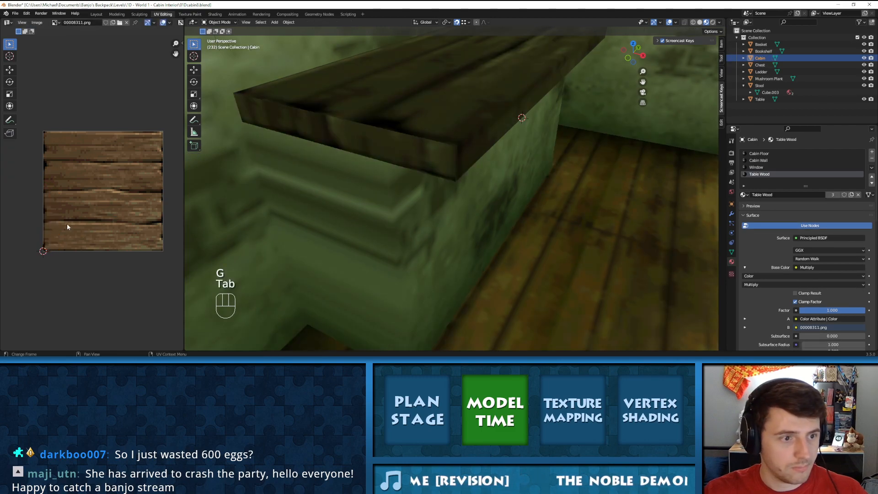
key("Tab")
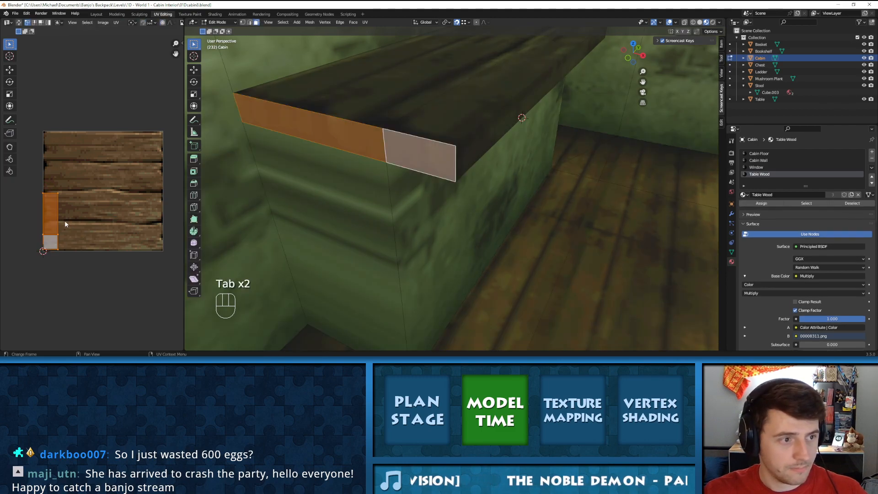
Move both end faces' UVs up along Y to the upper edge of the wood texture
left_click(53, 238)
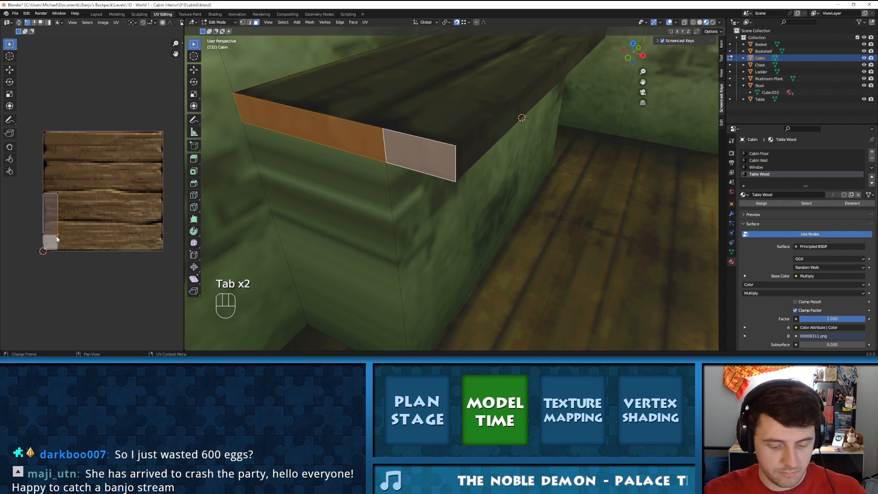
key("g")
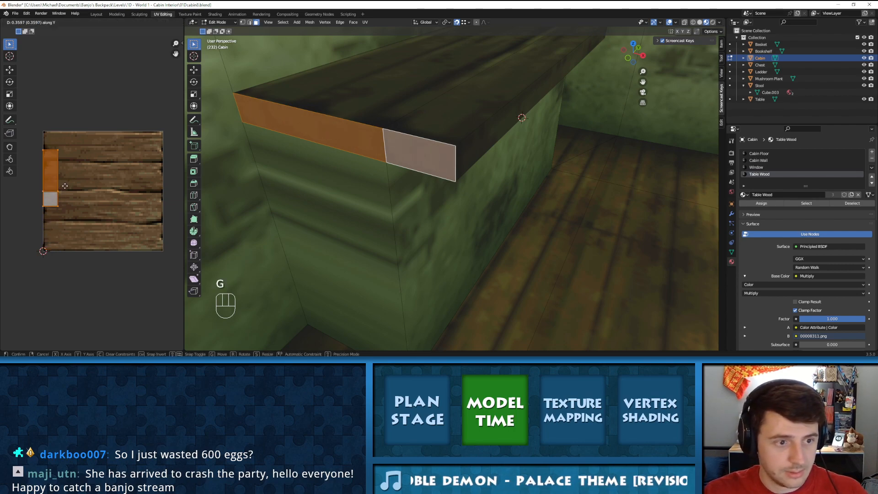
left_click(65, 186)
key("Tab")
key("Tab")
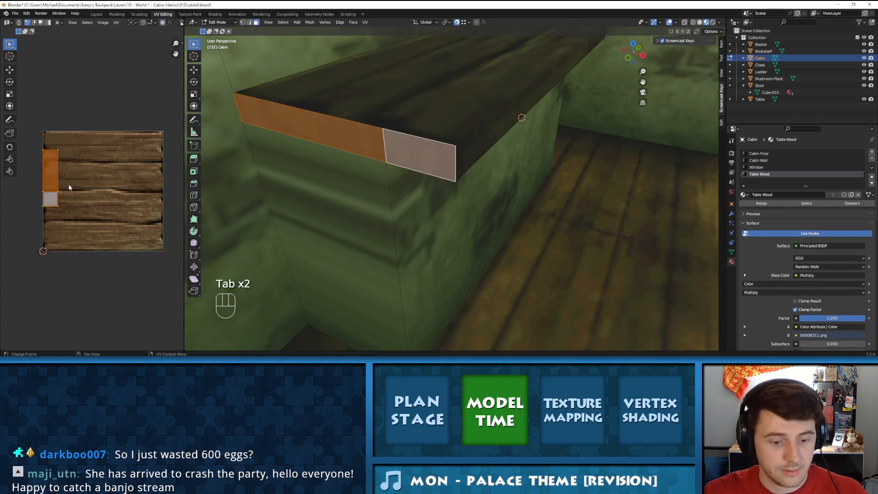
key("g")
left_click(73, 164)
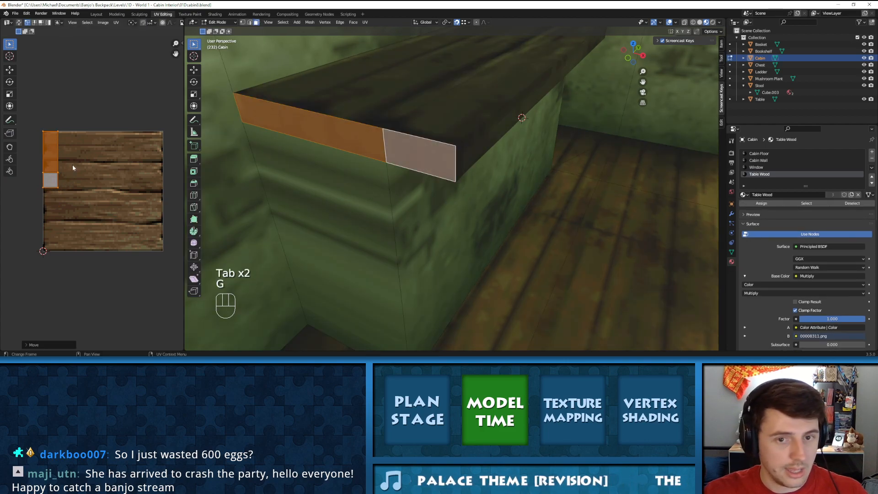
key("Tab")
key("Tab")
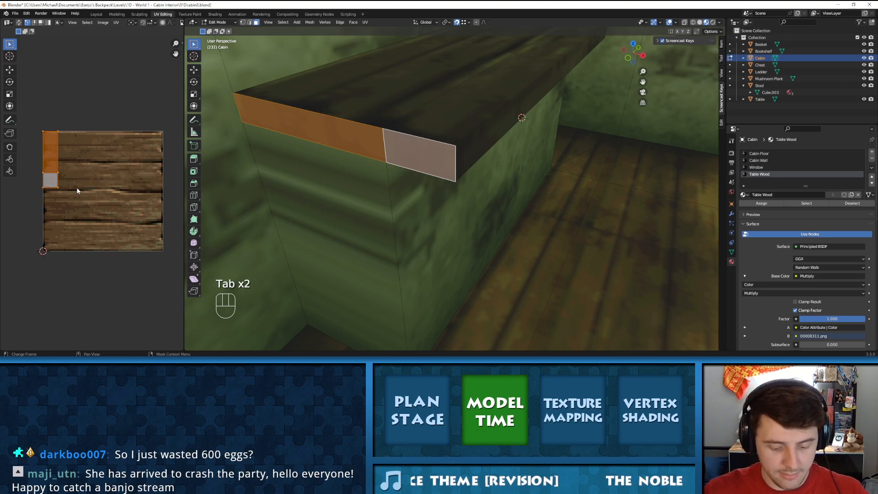
Rotate both end faces' UVs by 180 degrees and move them down along Y over the middle planks
type("r180")
key("Return")
key("g")
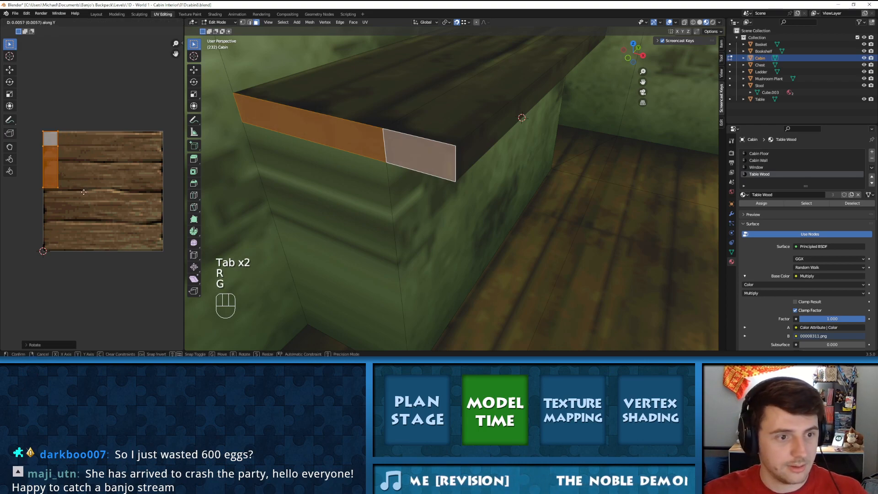
key("Tab")
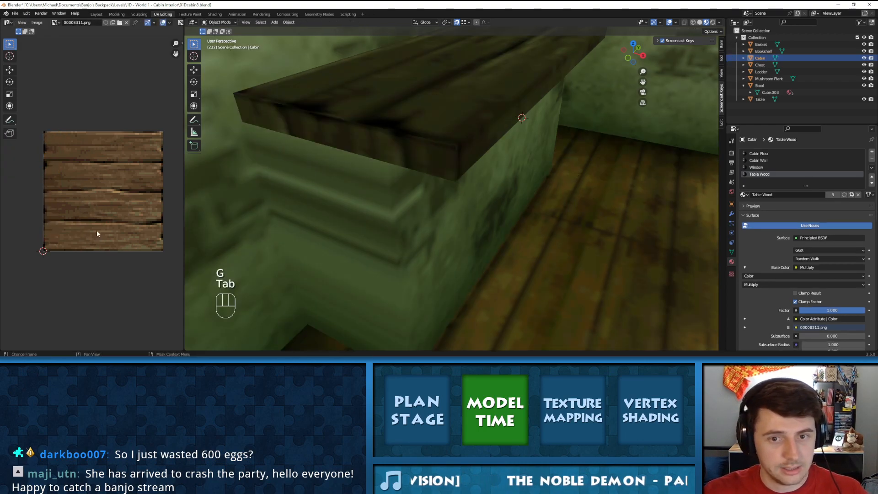
Shift both end faces' UVs slightly up along Y, by about 0.057 and another 0.037
key("Tab")
key("g")
key("y")
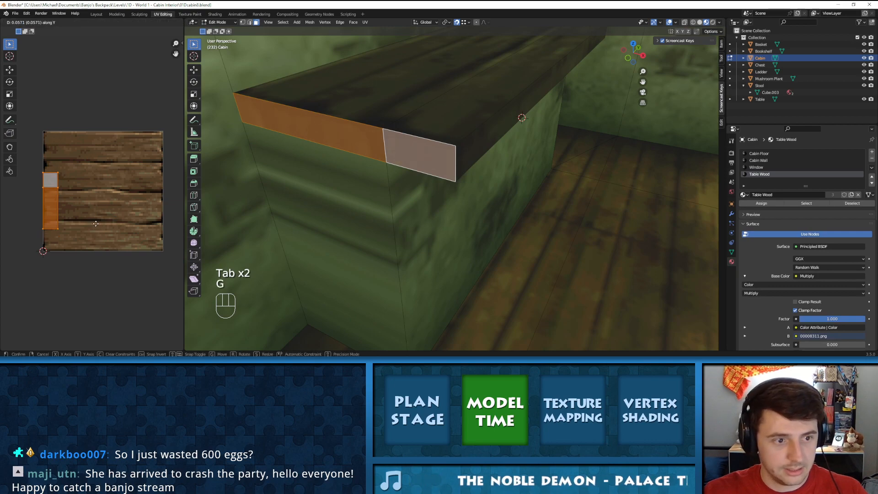
left_click(95, 224)
key("Tab")
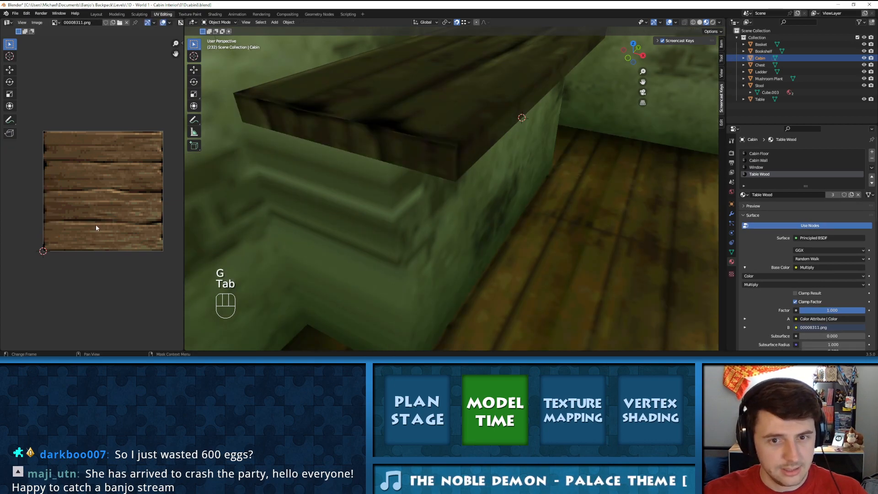
key("Tab")
key("g")
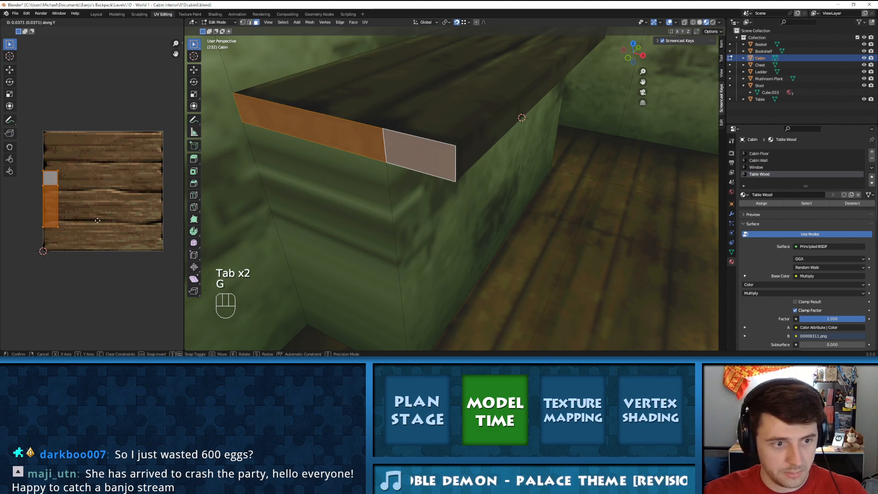
key("Tab")
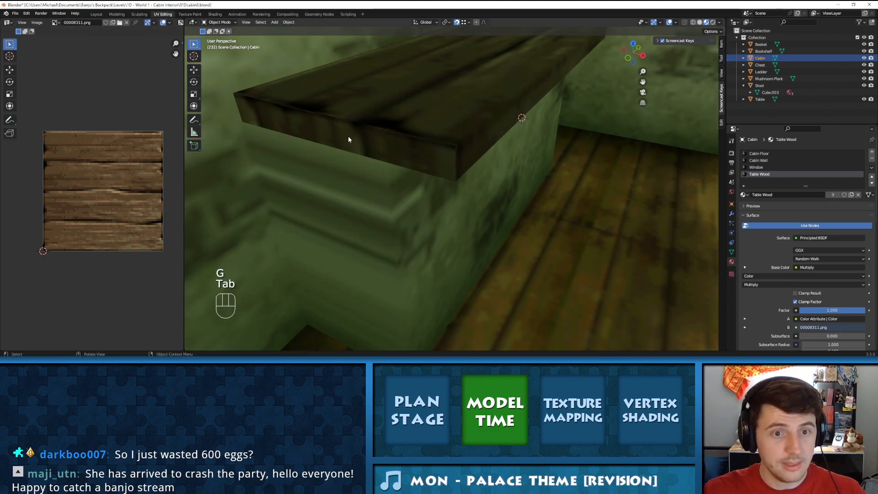
key("Tab")
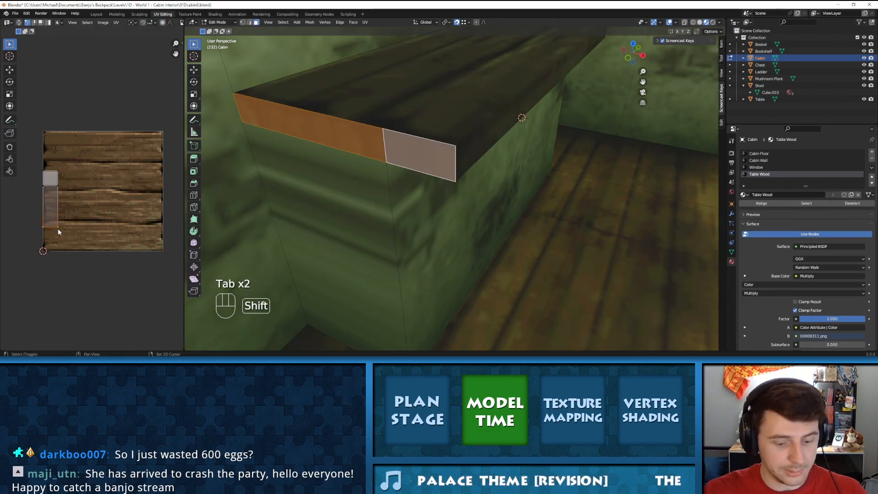
Move the lower edge of the larger face's UVs up onto the lowest plank seam and inspect both mantel ends
key("g")
left_click(57, 221)
key("Tab")
middle_click_drag(226, 174, 436, 142)
scroll(437, 151, "up", 1)
scroll(437, 150, "down", 2)
middle_click_drag(445, 143, 454, 146)
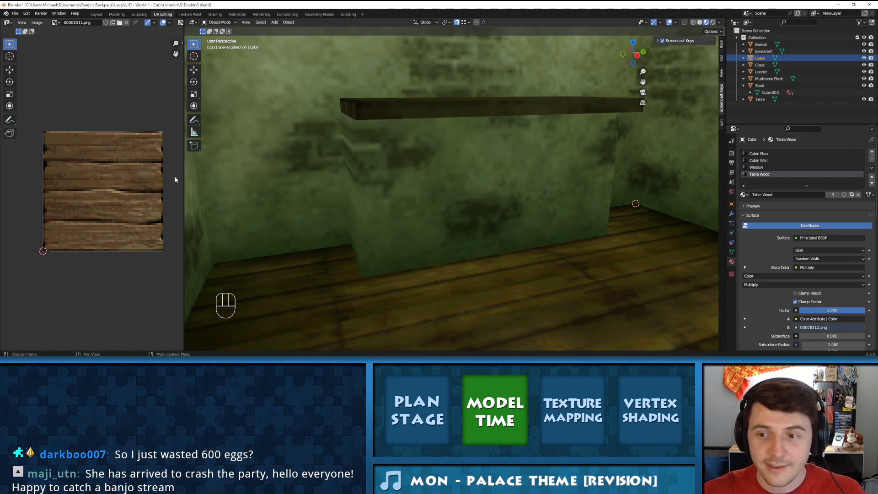
middle_click_drag(425, 187, 364, 192)
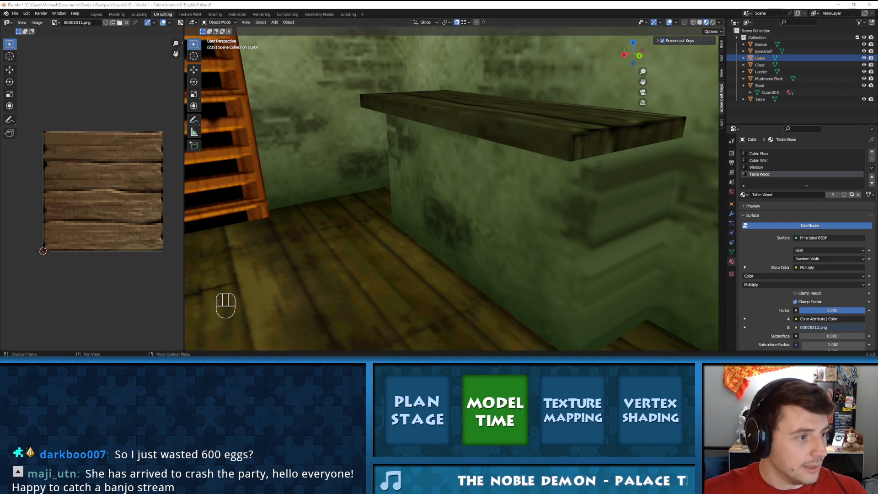
Switch to File Explorer and look through the Levels, Textures and Texture folders of Banjo's Backpack
left_click_drag(486, 76, 496, 49)
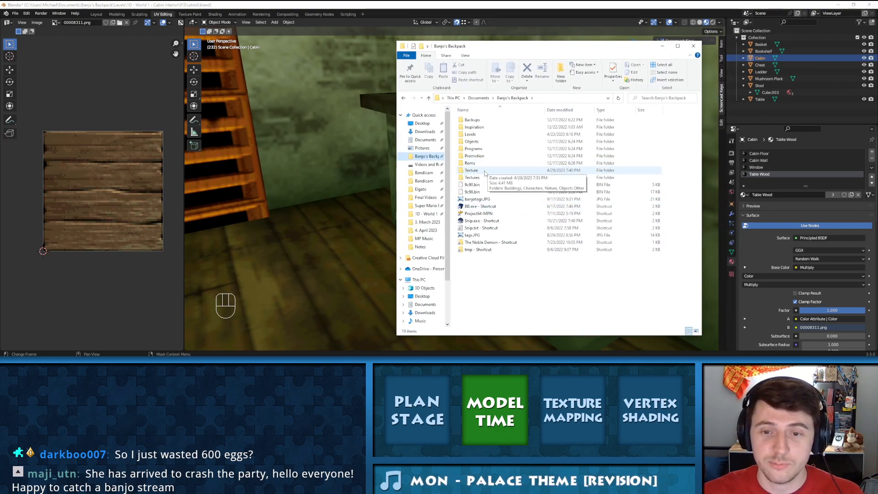
double_click(474, 136)
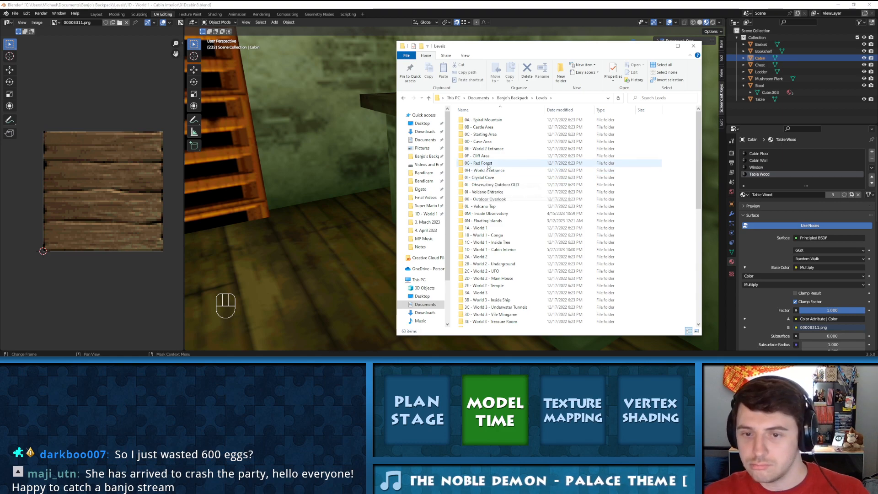
key("alt+Left")
double_click(485, 177)
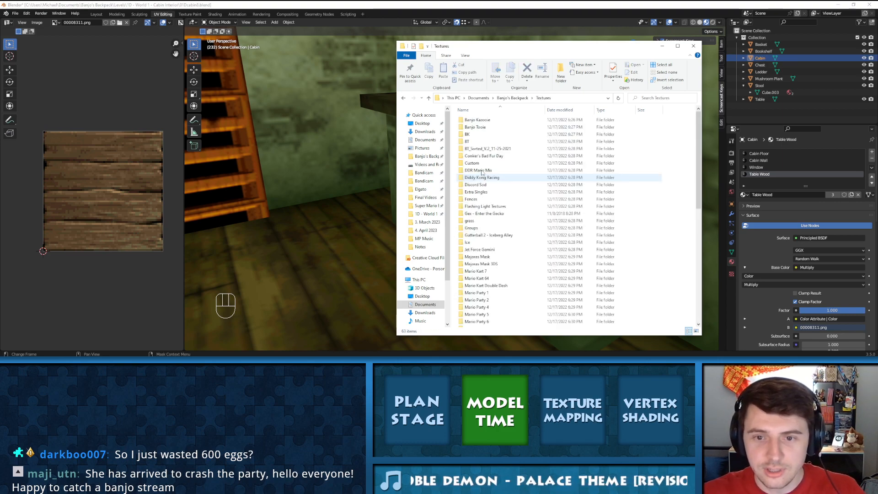
key("alt+Left")
double_click(484, 171)
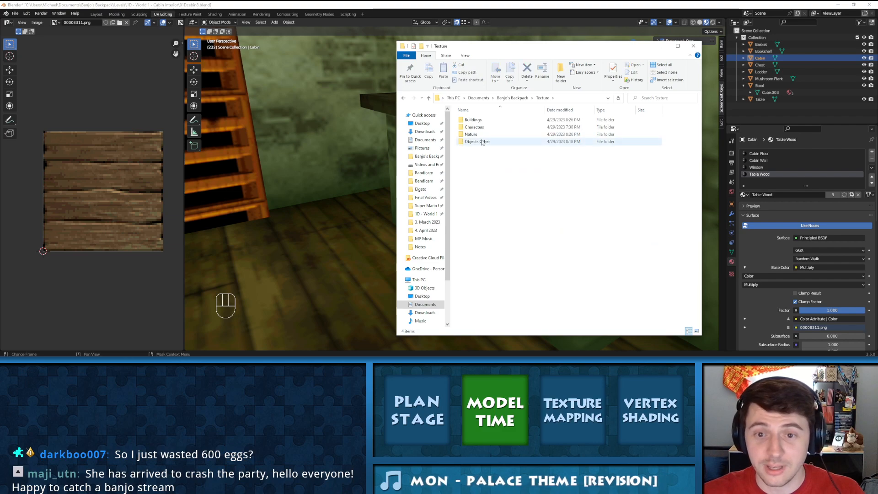
Look through the Stone, Roofs, Glass, Fences and Doors subfolders of the Buildings texture folder for a fireplace texture
double_click(474, 120)
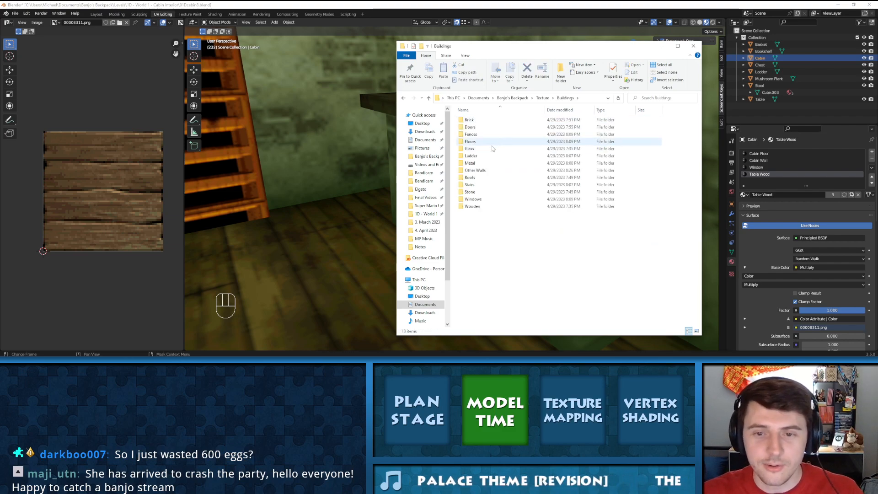
key("alt+Left")
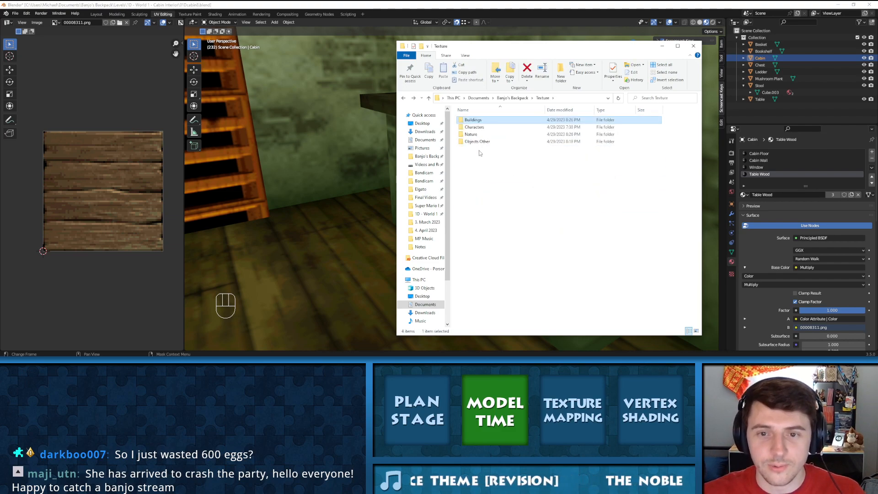
double_click(473, 120)
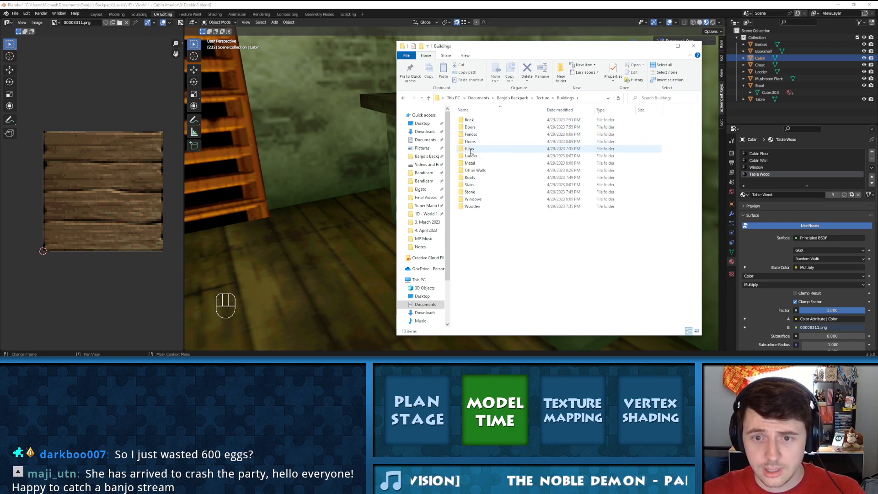
double_click(471, 193)
key("alt+Left")
double_click(480, 177)
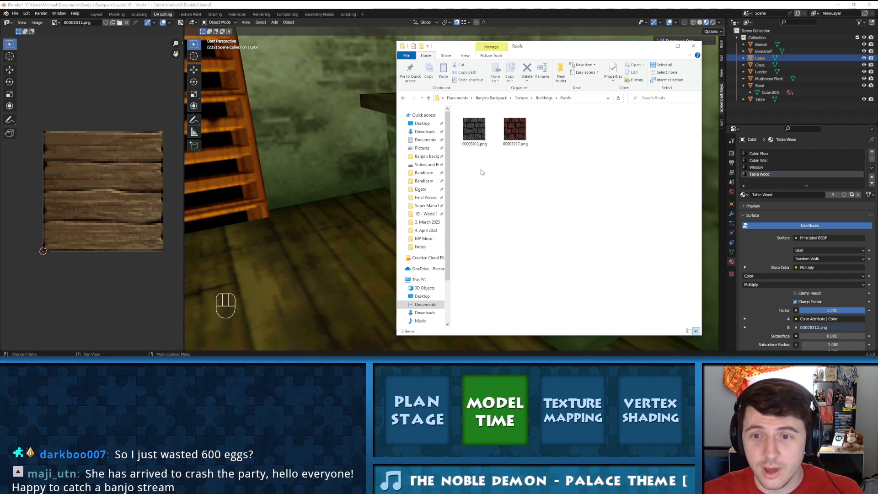
key("alt+Left")
double_click(471, 148)
key("alt+Left")
double_click(472, 134)
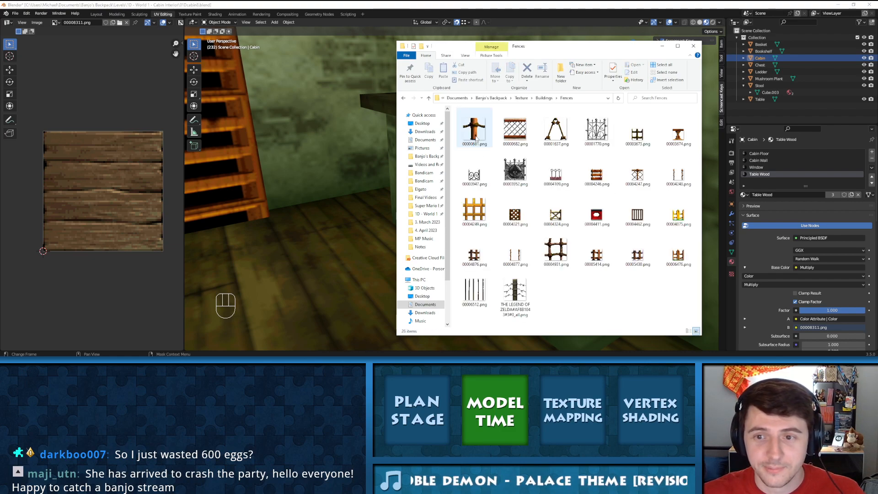
key("alt+Left")
double_click(473, 131)
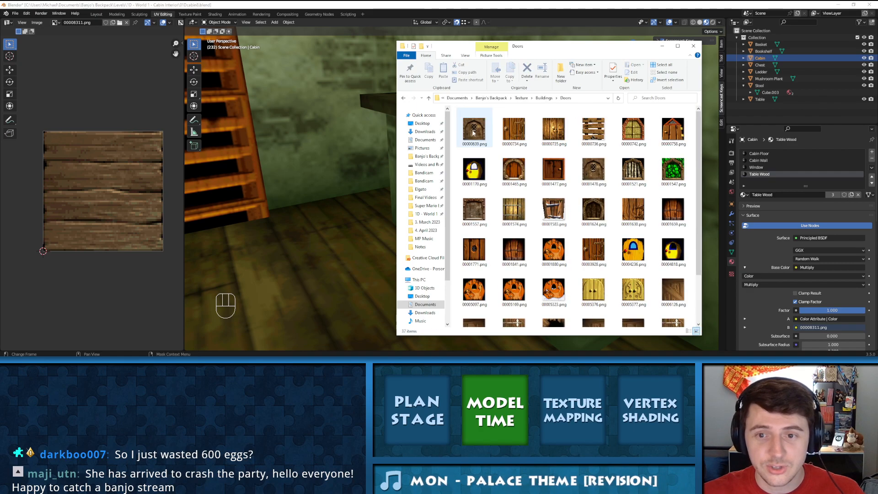
key("alt+Left")
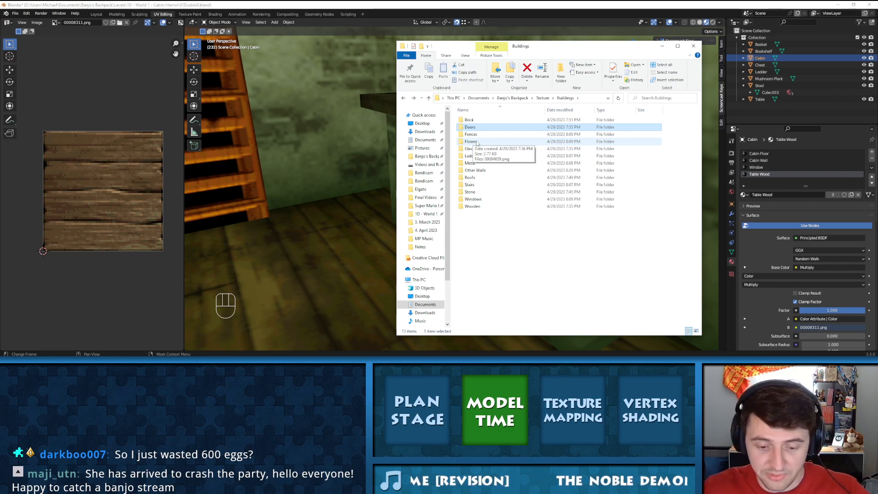
key("l")
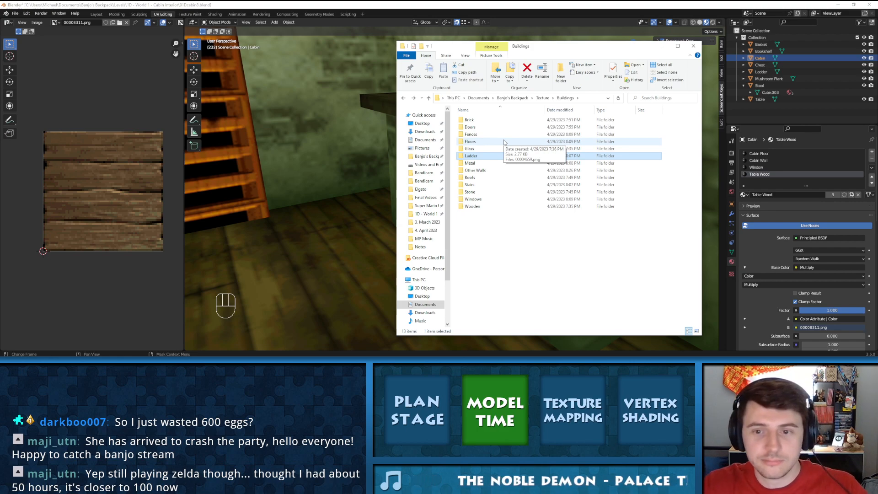
Check the Objects Other and Nature texture folders, including Paths, and return to the Texture folder
key("BackSpace")
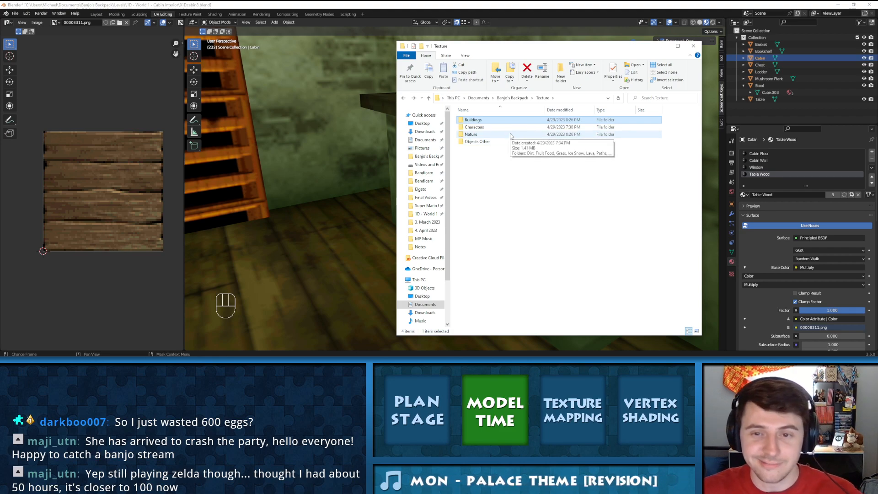
double_click(485, 141)
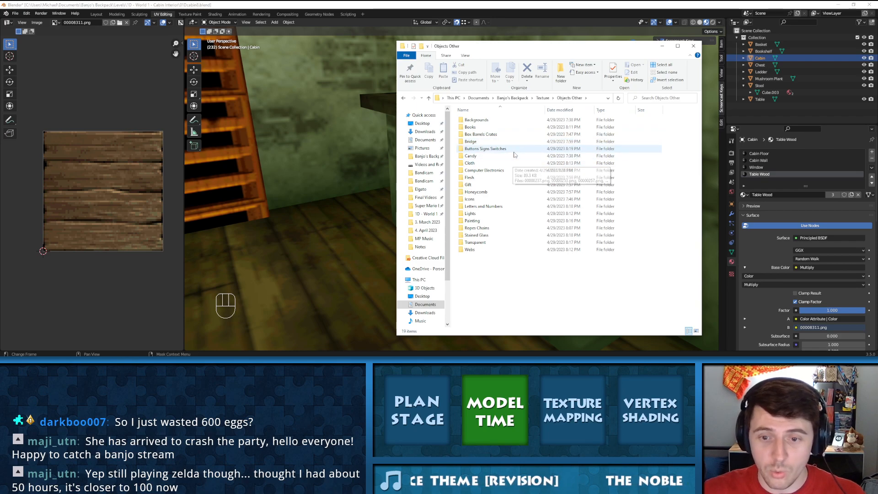
key("alt+Left")
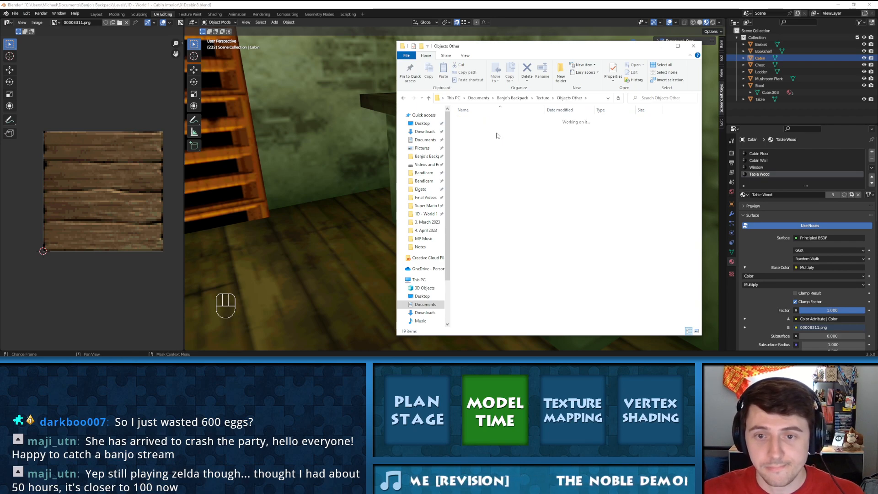
double_click(483, 135)
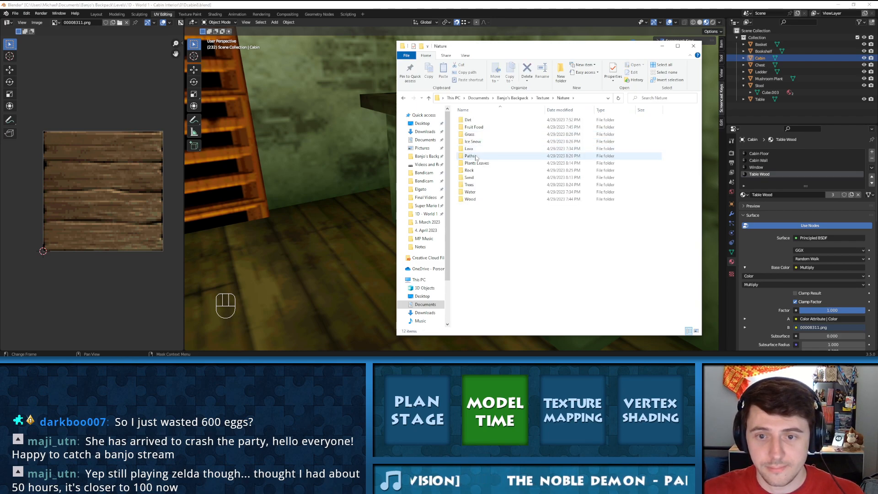
double_click(478, 156)
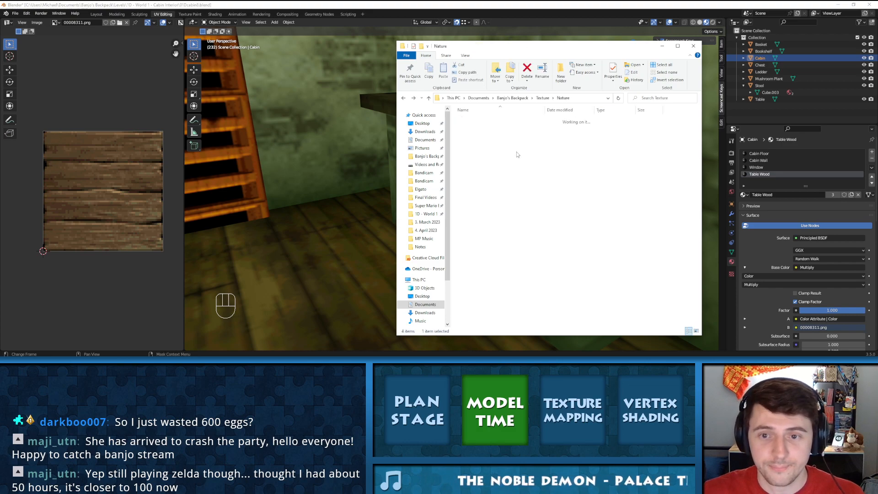
left_click(479, 135)
key("alt+Left")
key("alt+Left")
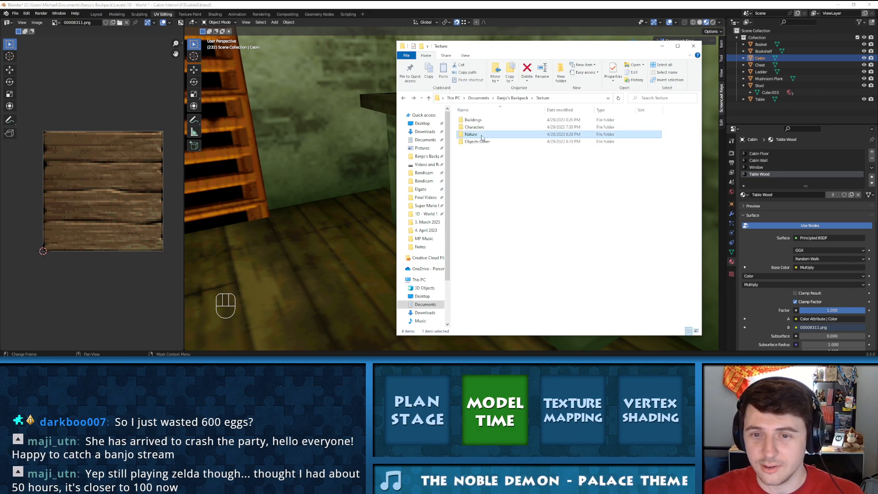
Open the BT folder inside Banjo's Backpack's Textures and browse its Stone images for a fireplace texture
left_click(512, 98)
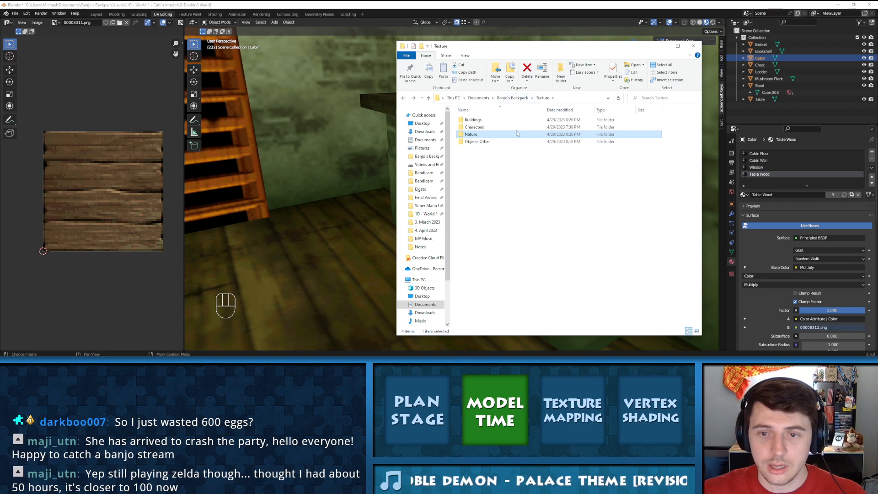
double_click(473, 178)
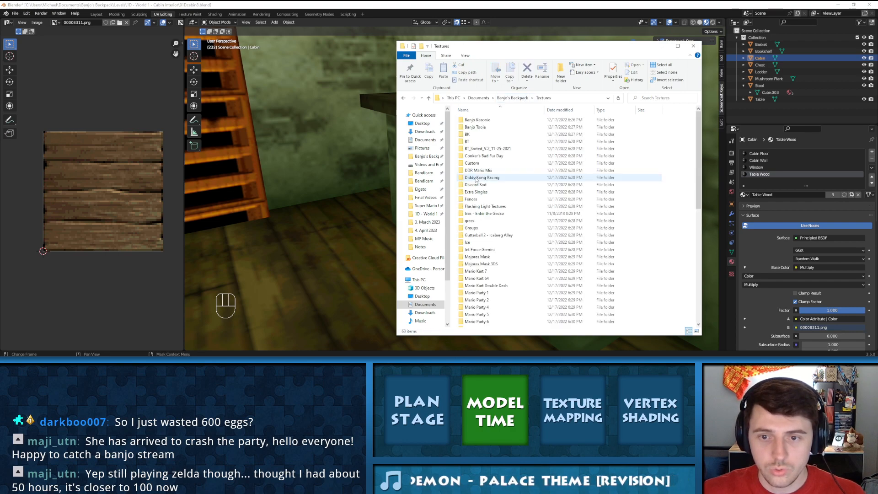
double_click(476, 142)
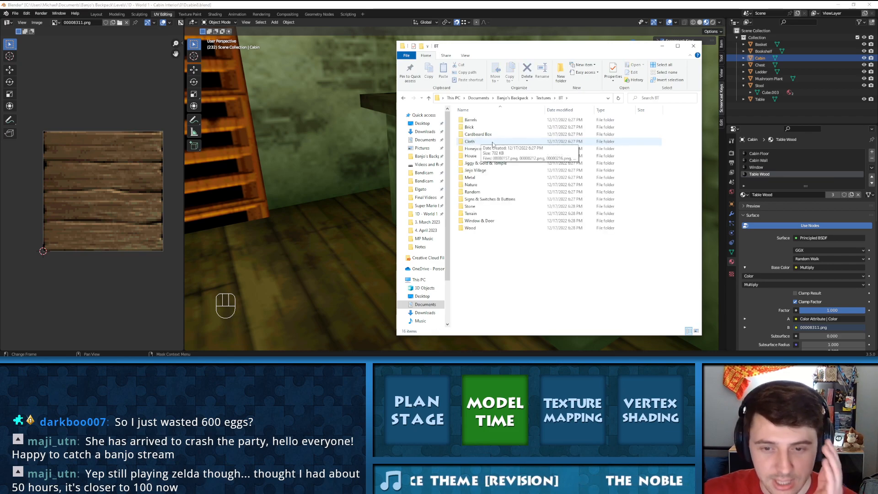
double_click(471, 206)
scroll(532, 203, "up", 5)
scroll(615, 144, "down", 10)
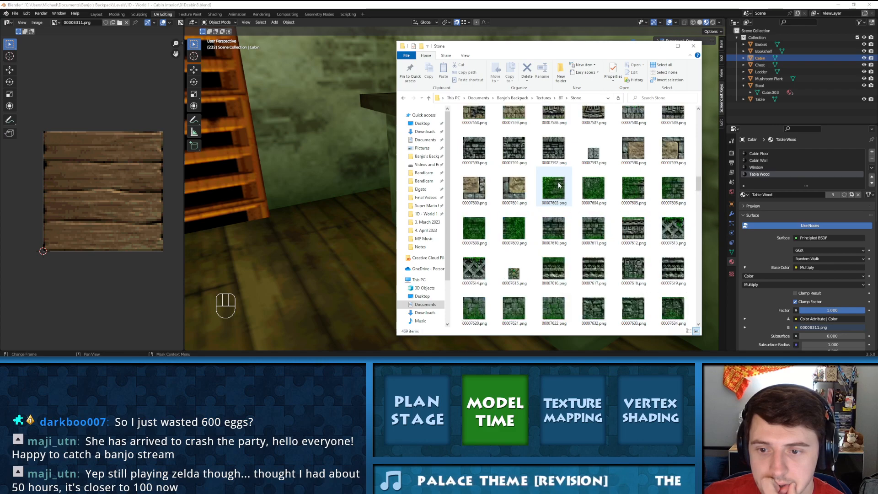
scroll(559, 185, "down", 5)
scroll(557, 186, "down", 5)
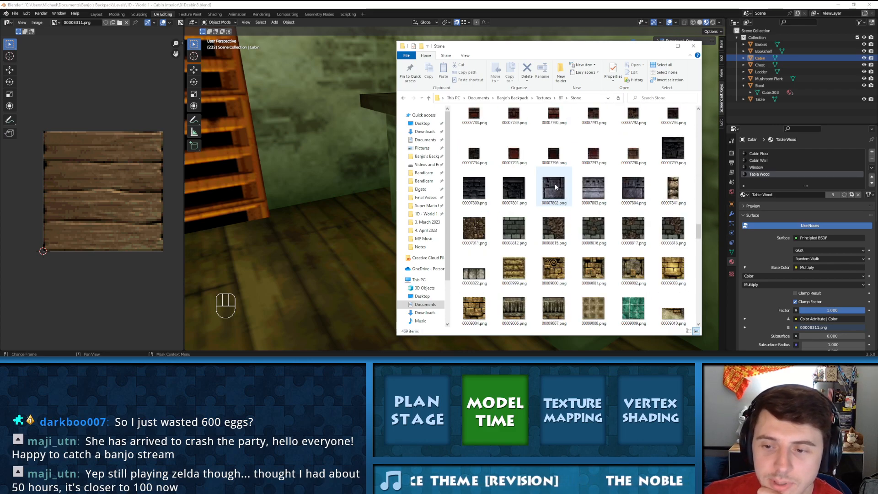
scroll(556, 185, "down", 15)
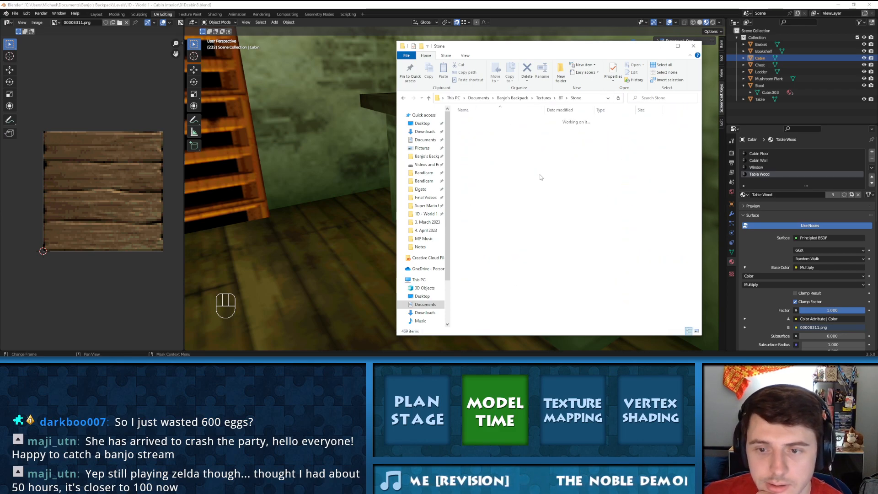
Browse the Brick images in the BT folder for a red brick texture
double_click(471, 129)
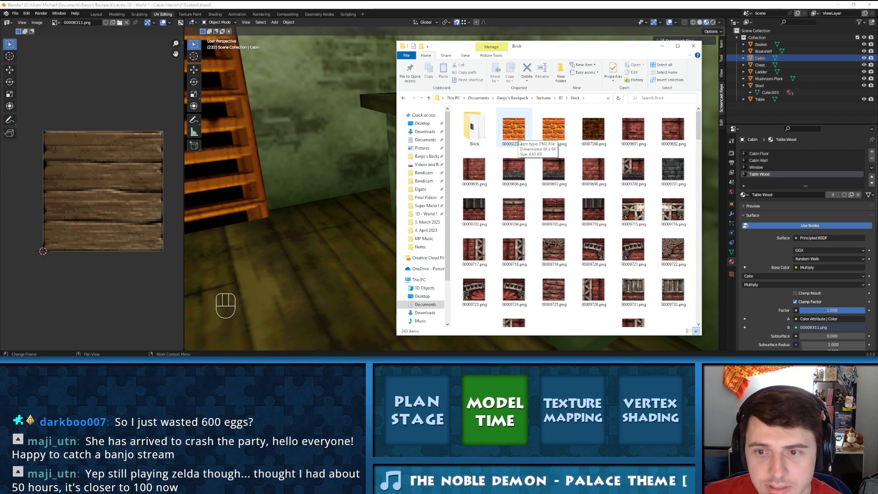
left_click(519, 137)
scroll(555, 181, "down", 3)
scroll(555, 182, "down", 10)
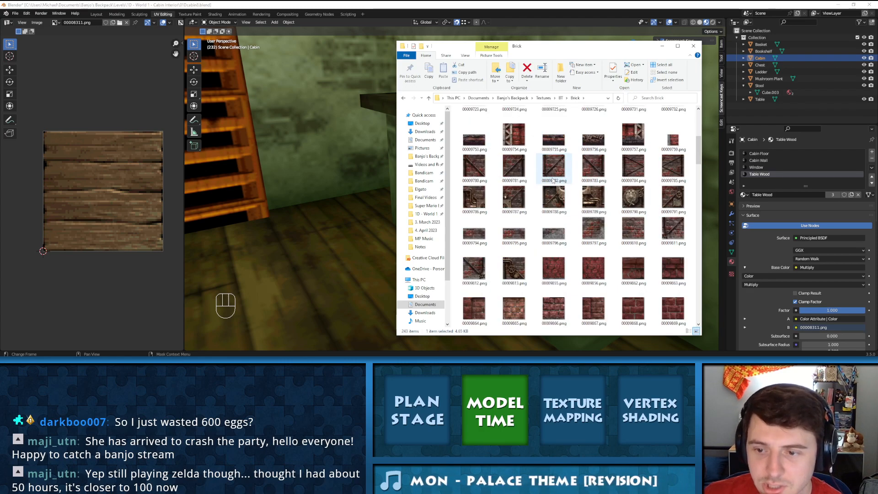
scroll(552, 177, "down", 15)
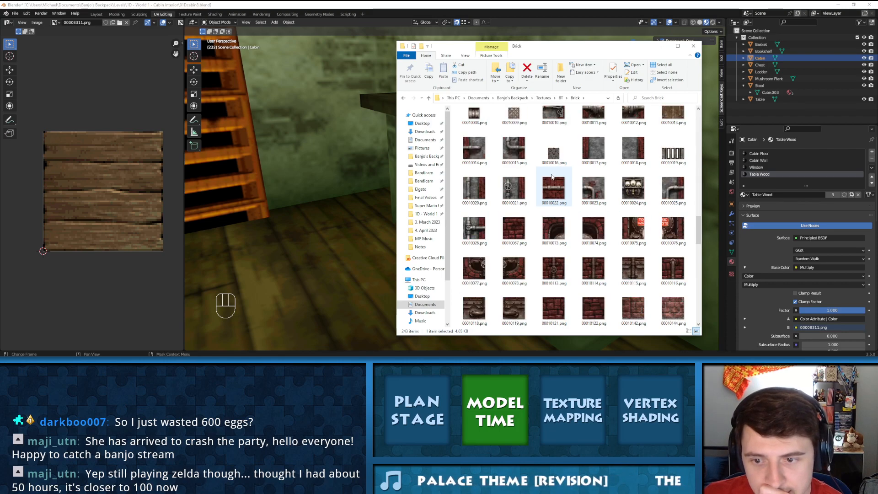
scroll(551, 176, "down", 5)
scroll(552, 178, "up", 5)
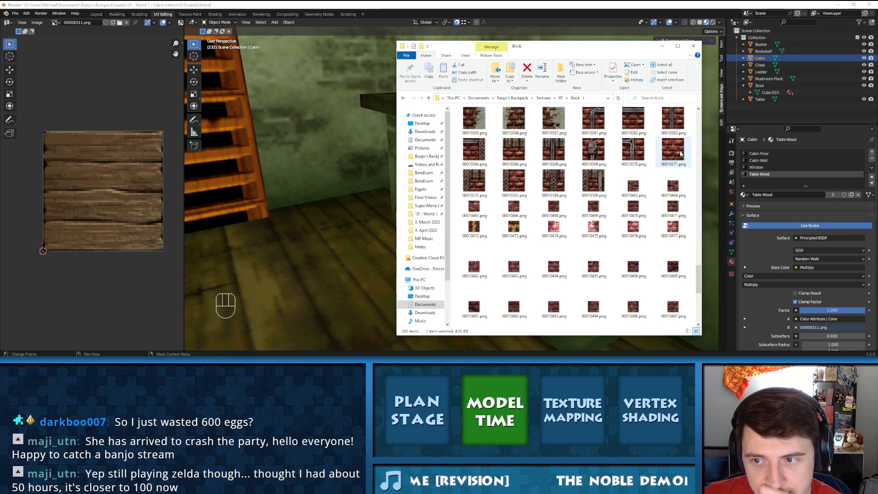
scroll(678, 170, "up", 2)
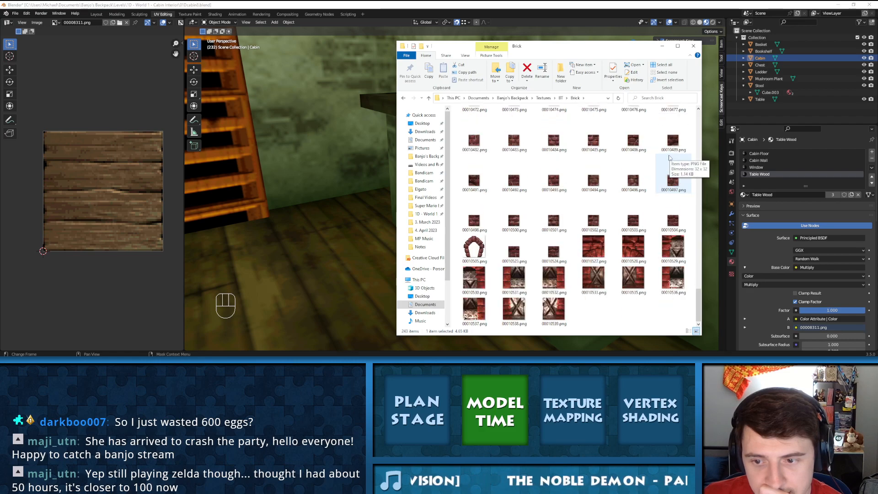
Preview the brick image 00010371.png enlarged and copy it into the 1D - World 1 - Cabin Interior folder
double_click(676, 190)
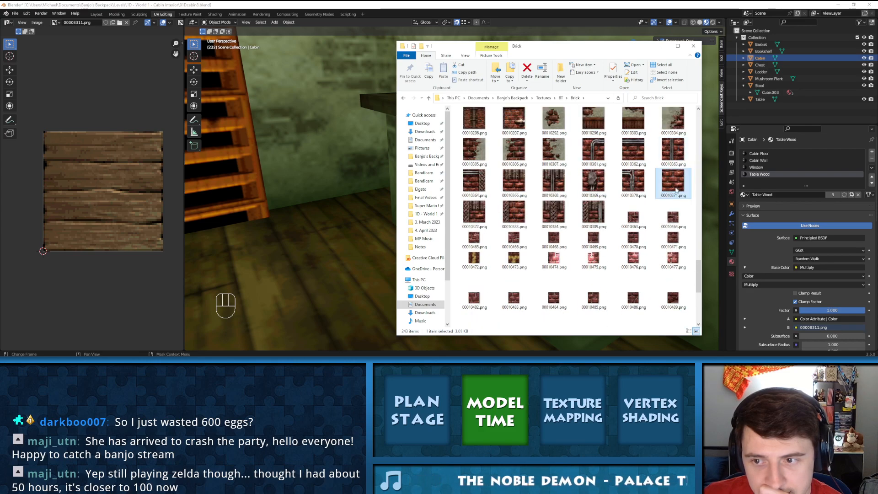
left_click_drag(453, 78, 477, 64)
scroll(483, 215, "up", 14)
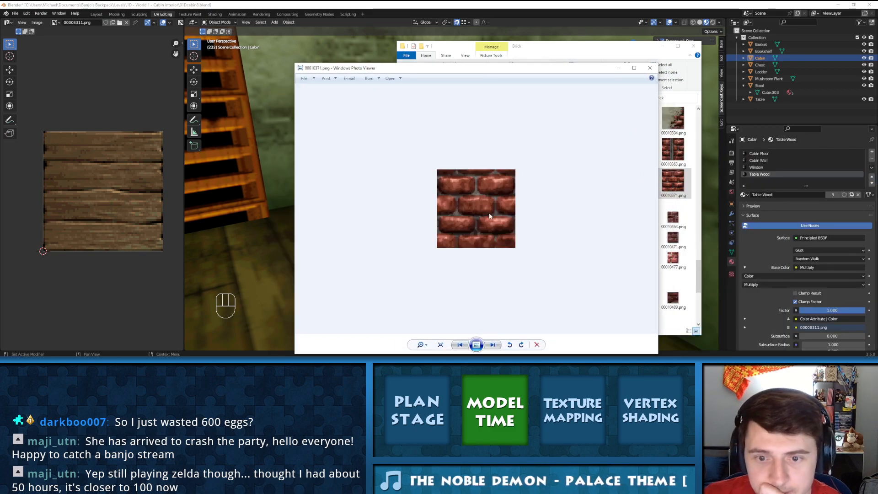
scroll(483, 216, "down", 2)
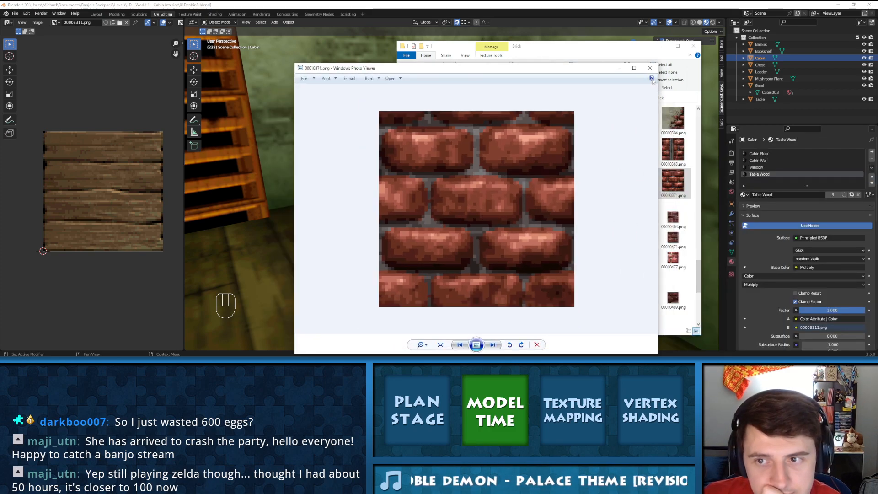
left_click(650, 68)
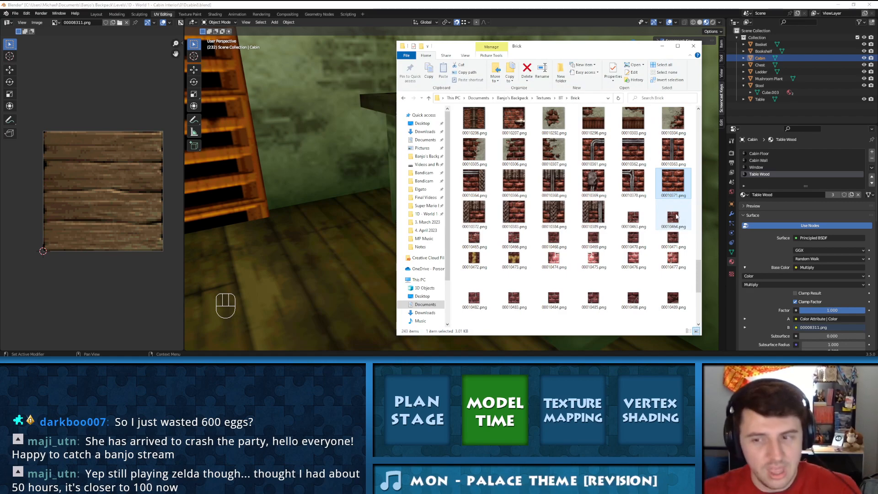
left_click(425, 213)
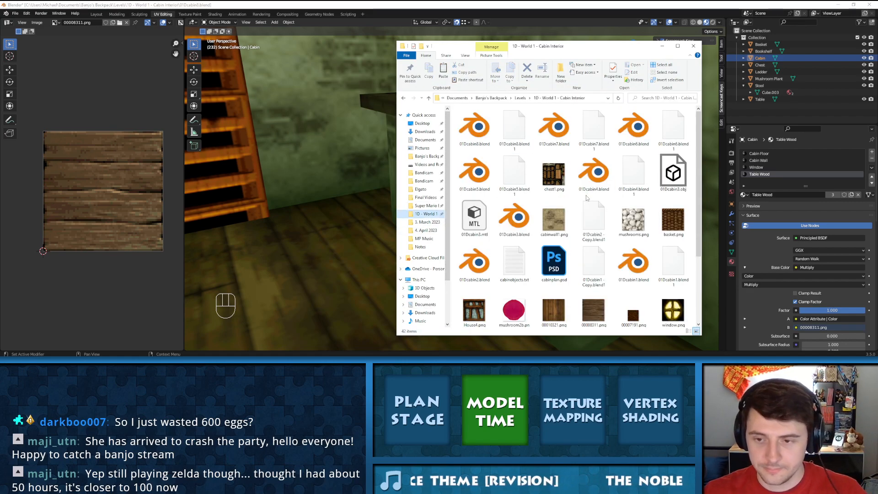
key("ctrl+v")
Switch back to Blender, bring the front of the fireplace into view and save the cabin file
left_click(570, 5)
middle_click_drag(526, 96, 578, 145)
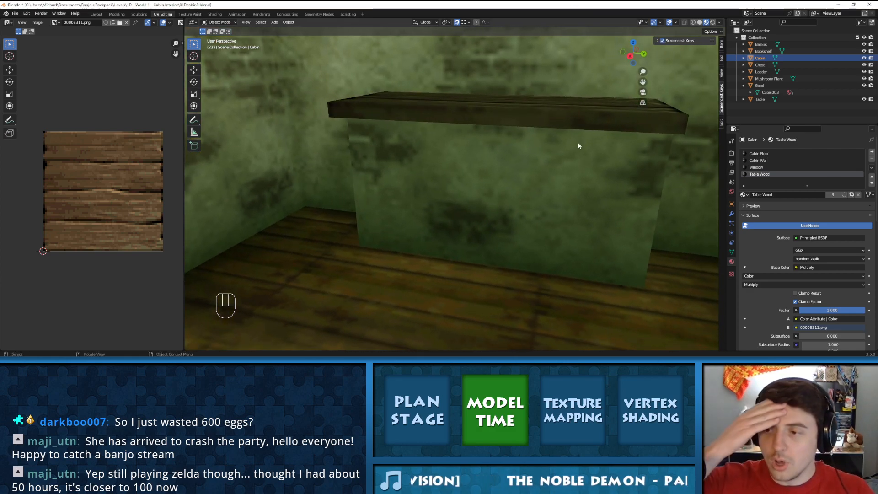
left_click(15, 13)
left_click(26, 60)
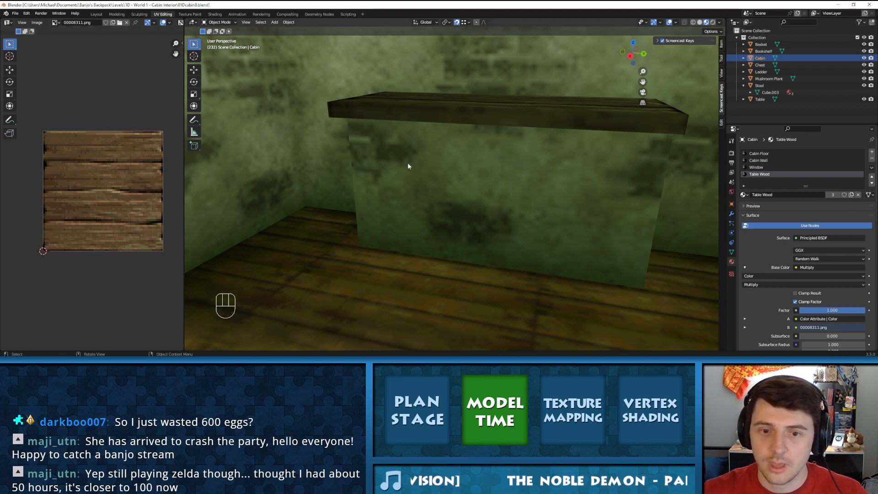
middle_click_drag(472, 163, 426, 159, "shift")
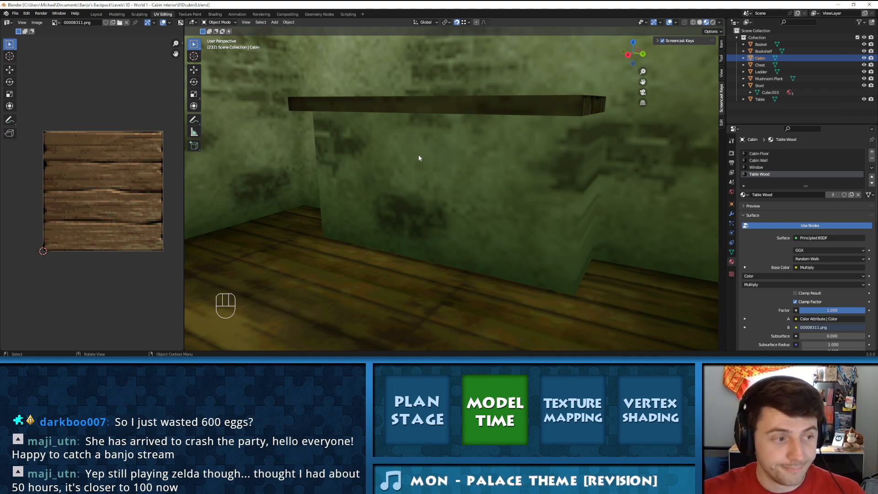
middle_click_drag(451, 154, 422, 146)
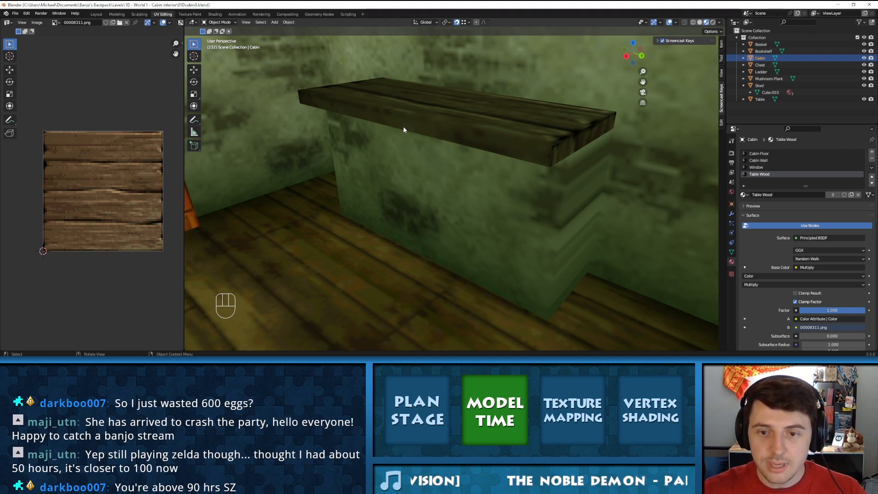
middle_click_drag(411, 128, 450, 125)
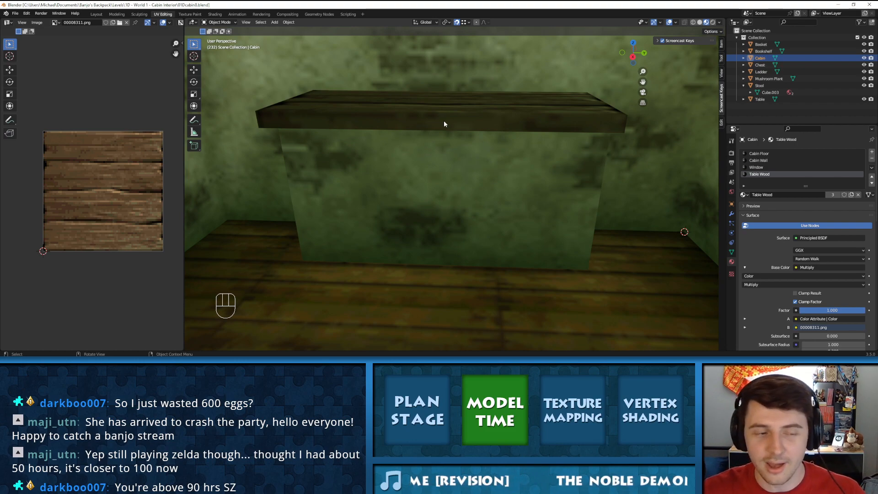
Switch to the 1D - World 1 - Cabin Interior folder and look through its texture images
middle_click_drag(457, 121, 477, 115)
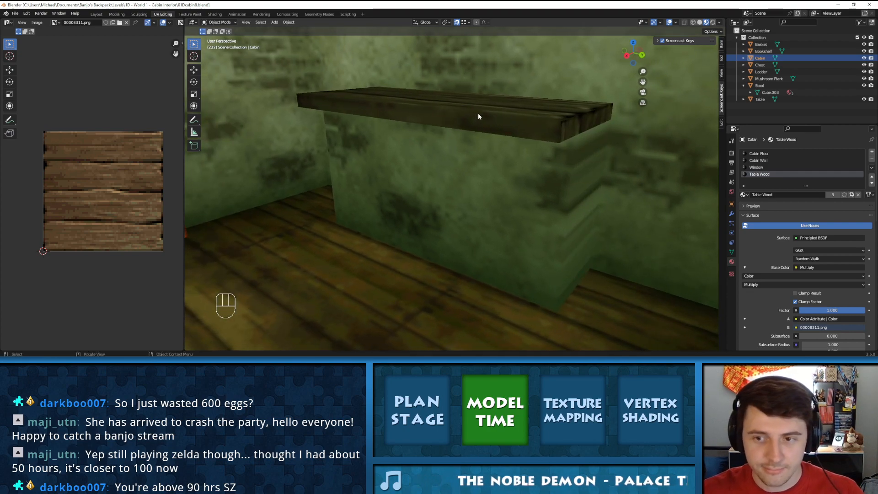
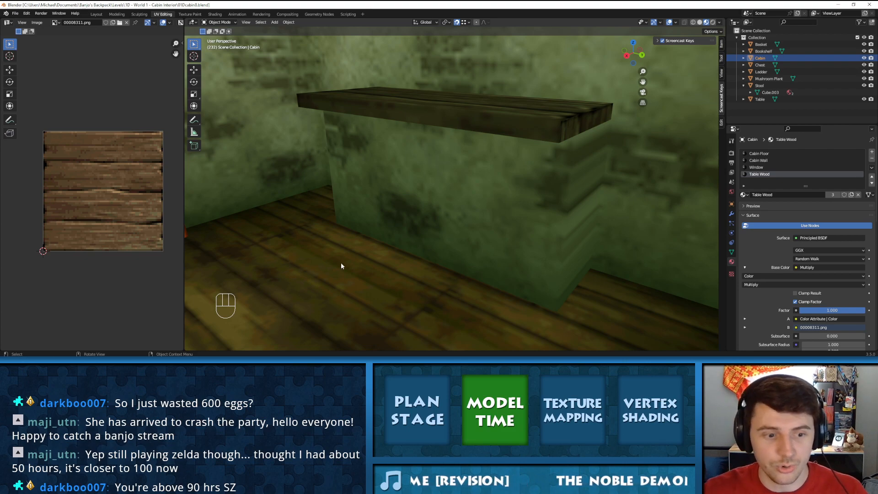
key("alt+Tab")
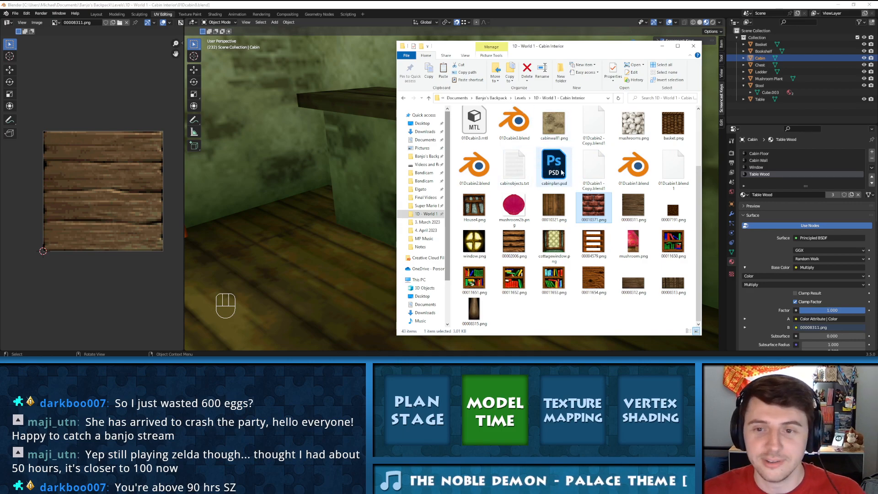
scroll(544, 135, "up", 2)
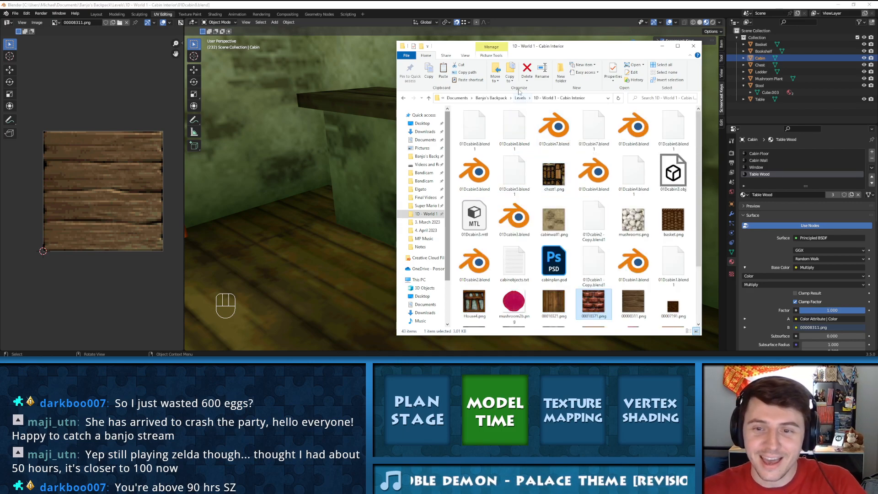
scroll(537, 210, "down", 2)
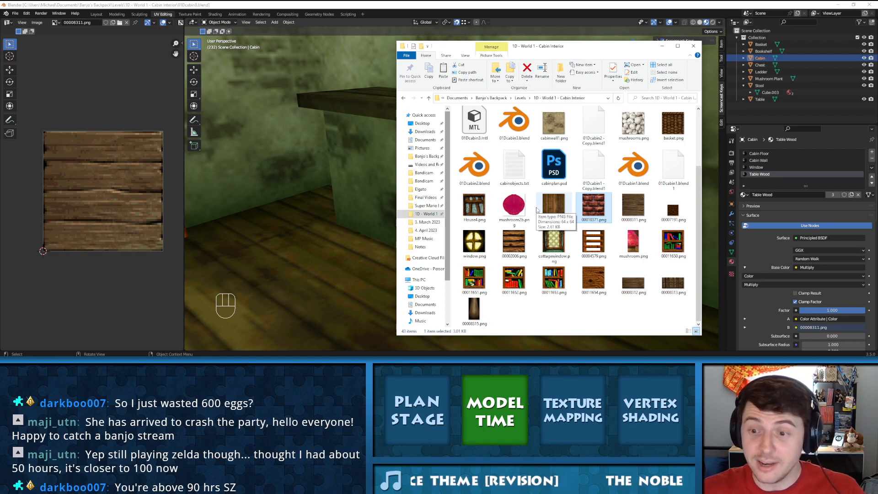
scroll(537, 209, "up", 2)
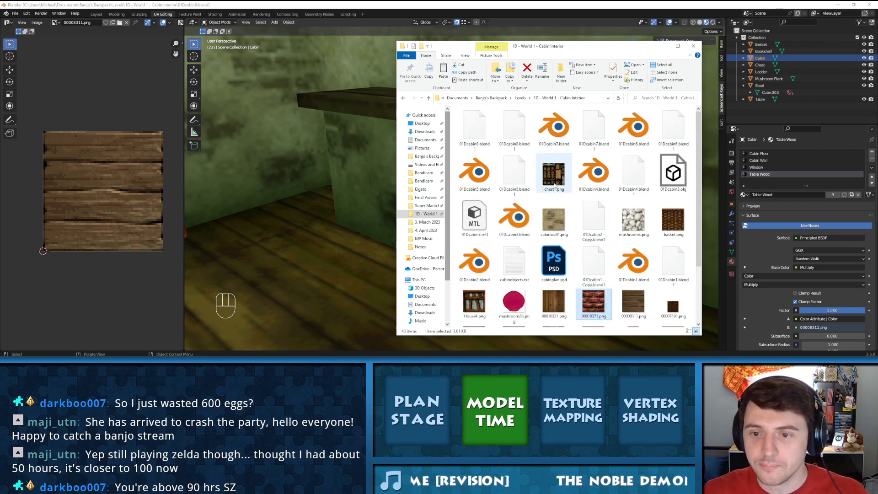
scroll(515, 140, "down", 2)
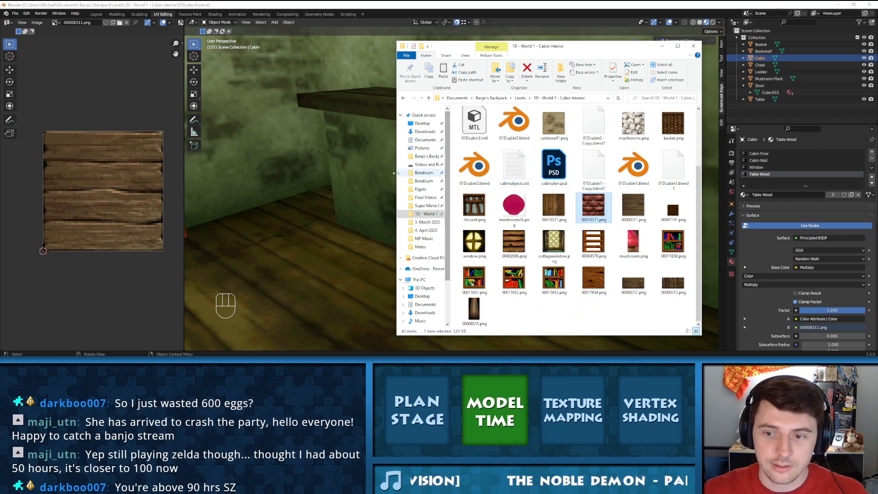
Return to Blender, enter Edit Mode on the Cabin mesh and select the fireplace's front and adjoining side faces
middle_click_drag(341, 165, 408, 149)
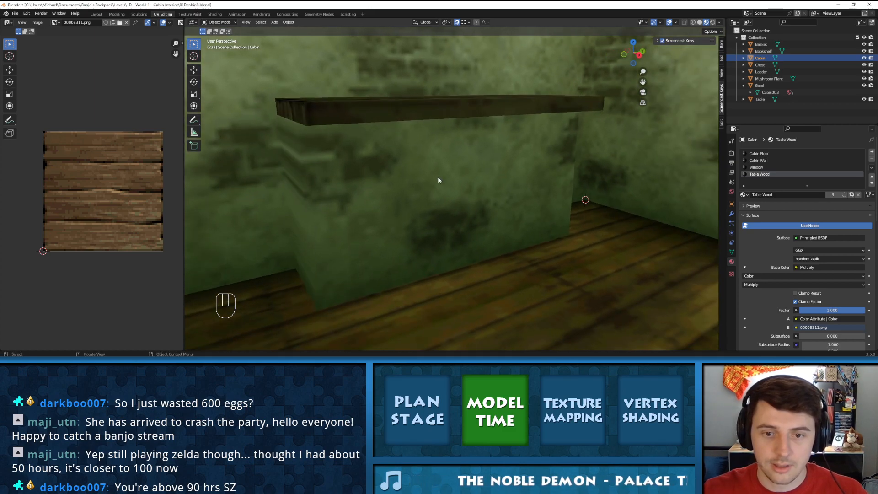
key("grave")
left_click(489, 142)
key("Tab")
scroll(445, 160, "down", 3)
middle_click_drag(531, 188, 538, 87)
key("KP_Decimal")
left_click(501, 150)
left_click(403, 175, "shift")
middle_click_drag(594, 176, 547, 166)
scroll(547, 166, "down", 4)
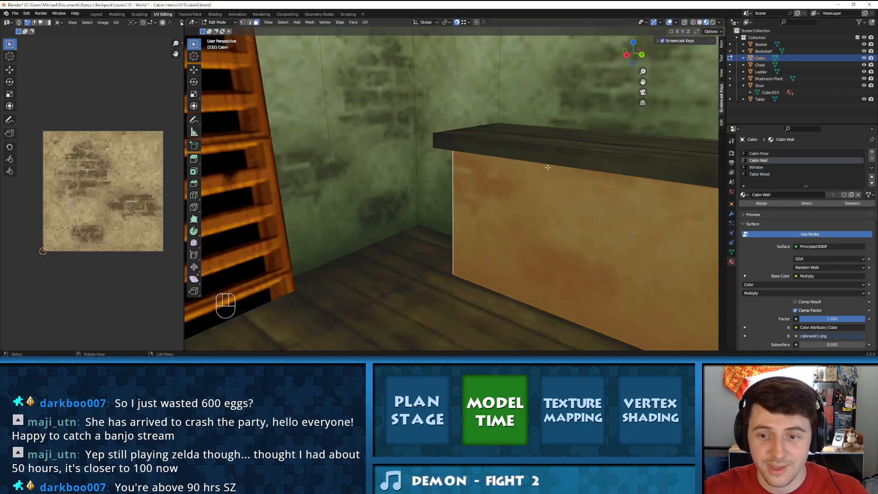
middle_click_drag(624, 214, 672, 229, "shift")
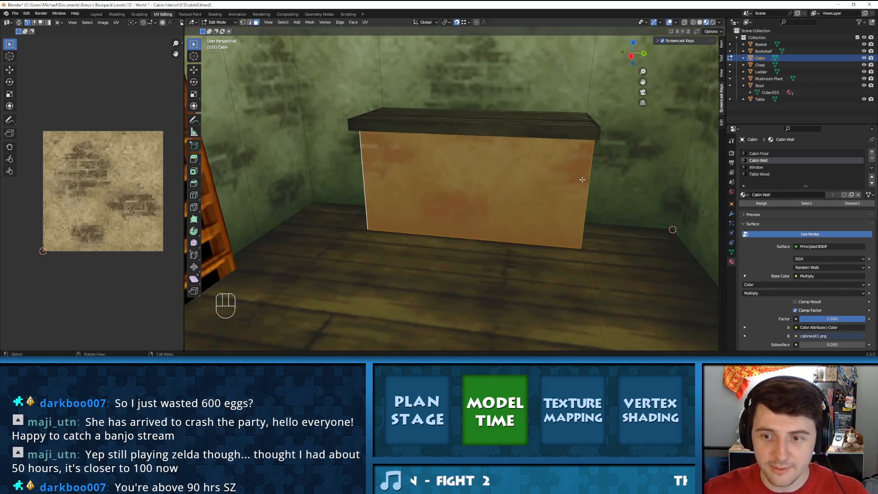
Select only the fireplace's side face farthest from the ladder, make Table Wood the active material and save the cabin file
scroll(572, 186, "up", 2)
middle_click_drag(572, 186, 555, 187)
left_click(635, 193)
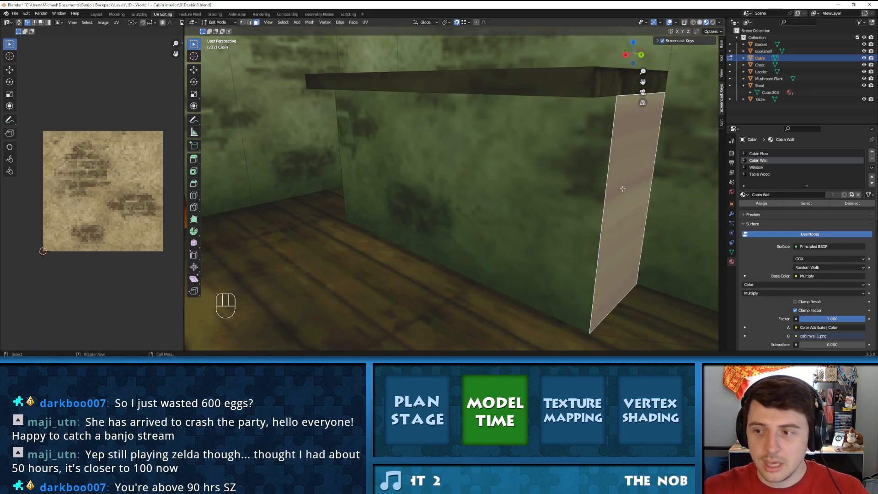
left_click(761, 174)
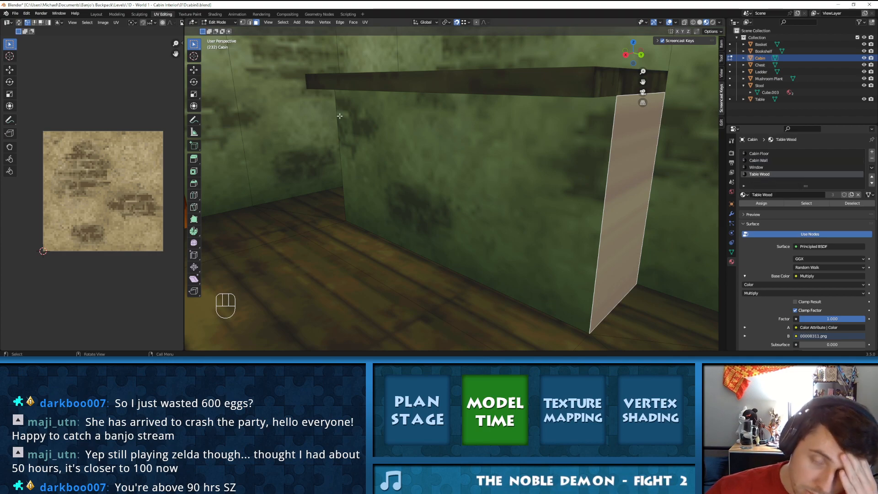
left_click(15, 13)
left_click(25, 59)
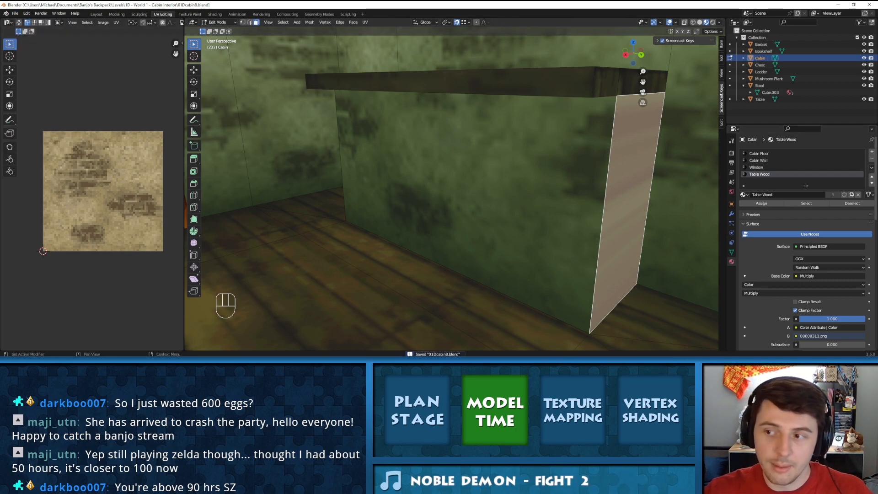
Add an empty material slot to the Cabin, copy the Table Wood material and try to paste it into the empty slot
left_click(871, 151)
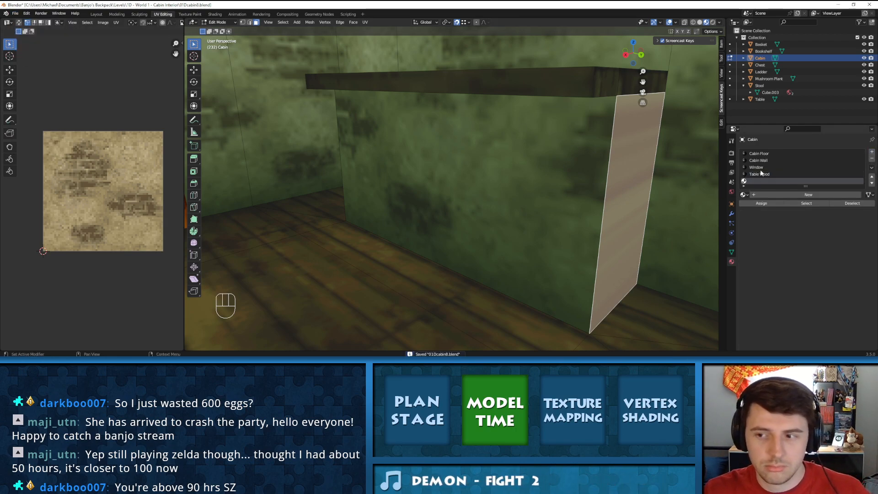
left_click(760, 155)
left_click(757, 174)
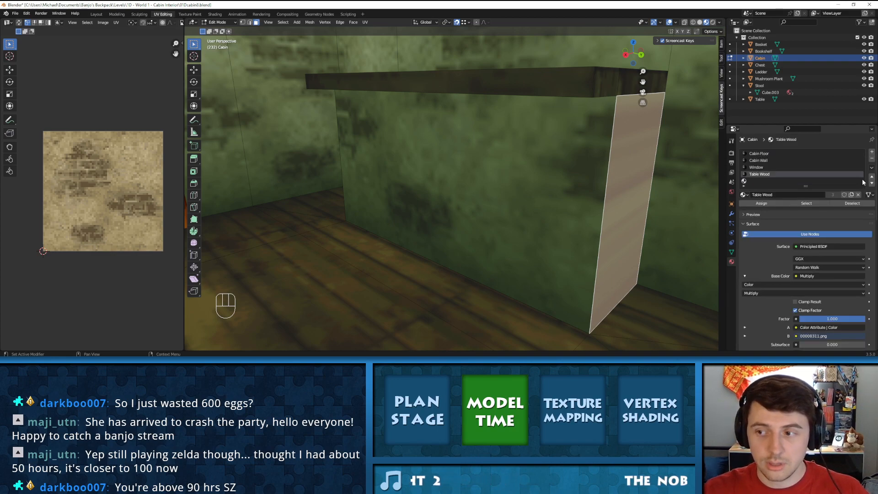
left_click(871, 168)
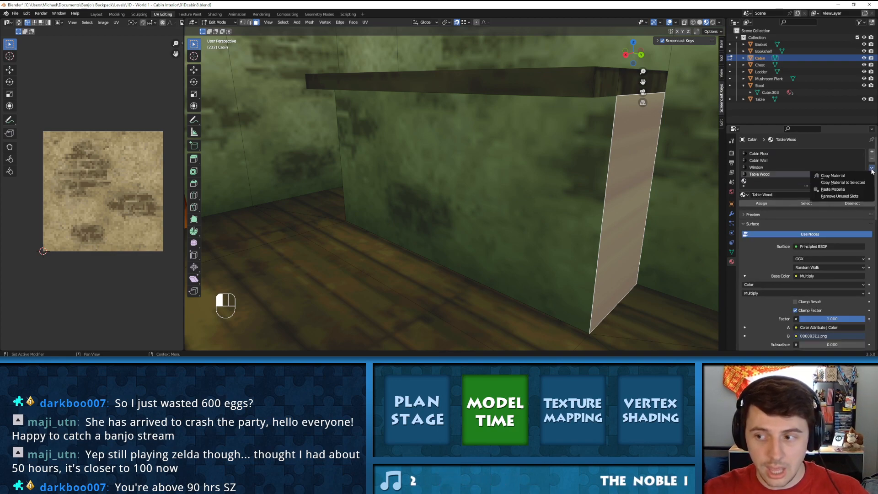
left_click(840, 176)
left_click(775, 182)
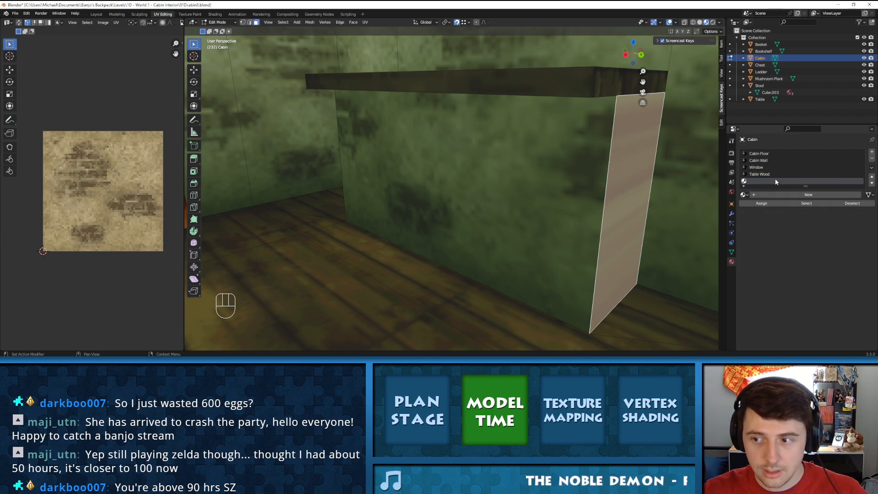
left_click(871, 168)
left_click(829, 191)
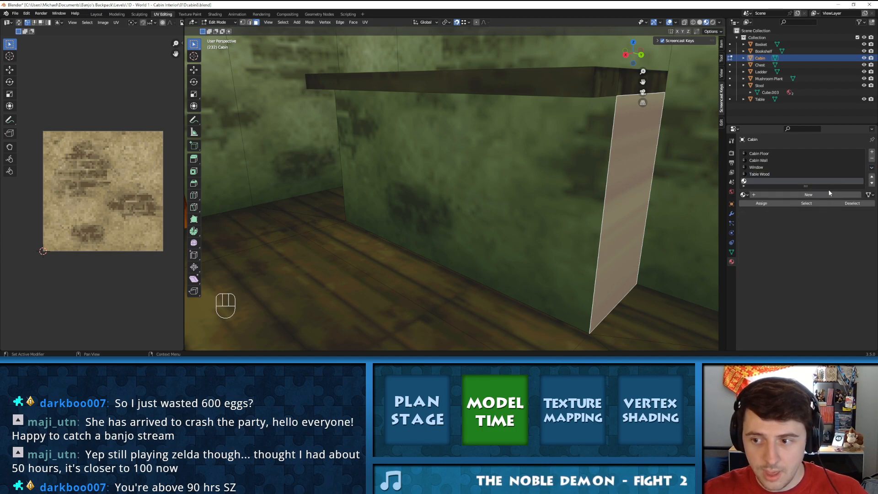
Create a new material in the empty slot and paste the copied Table Wood settings into it
left_click(770, 174)
left_click(759, 181)
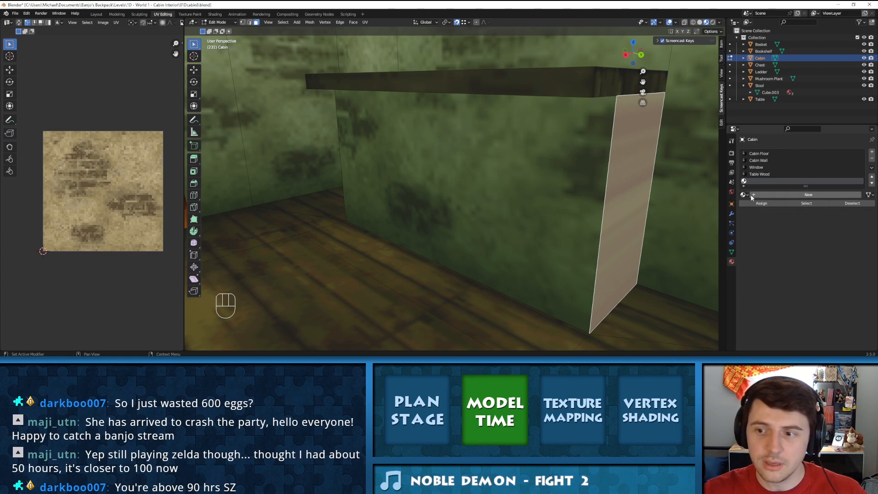
left_click(743, 195)
left_click(804, 194)
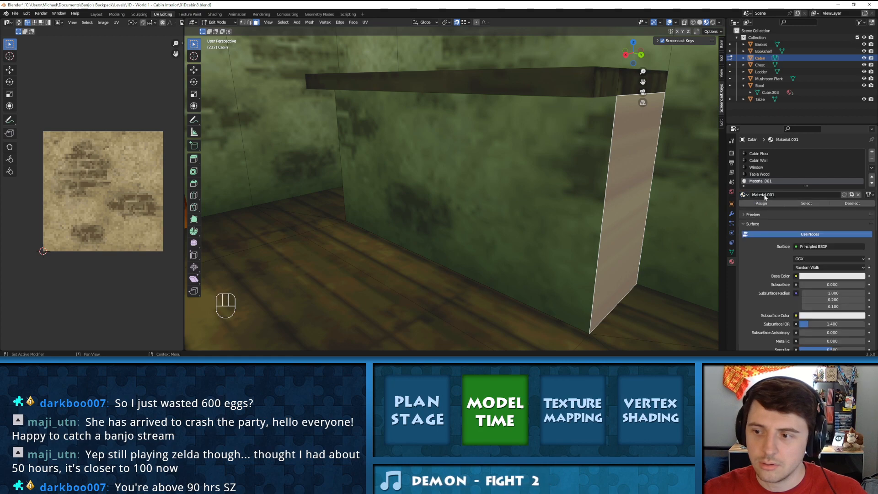
left_click(870, 167)
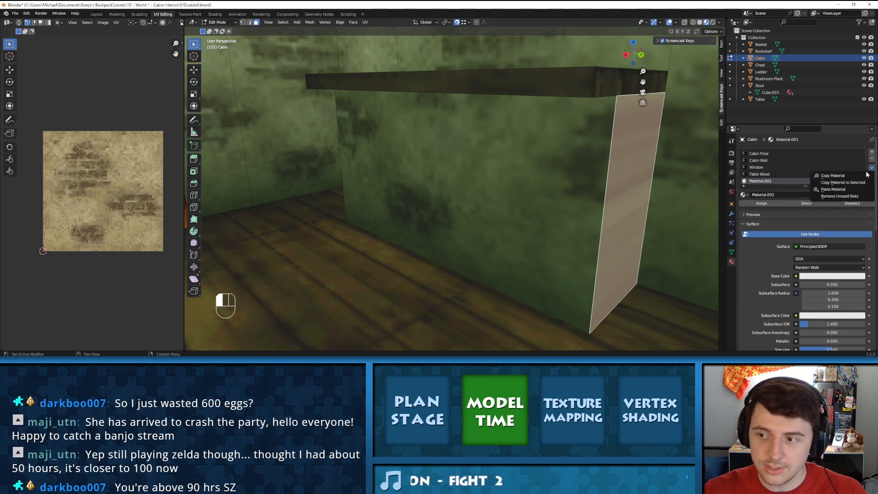
left_click(835, 189)
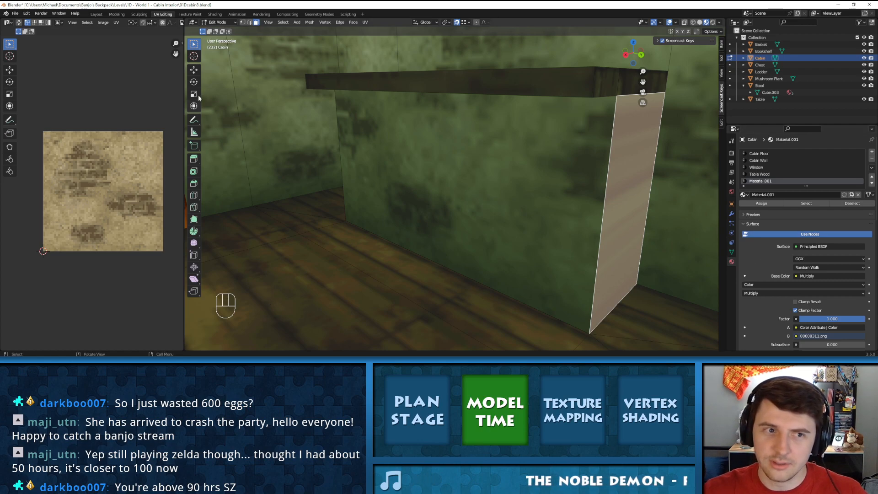
Switch to the Shading workspace, save the file and replace the new material's image texture with 00010371.png
left_click(138, 14)
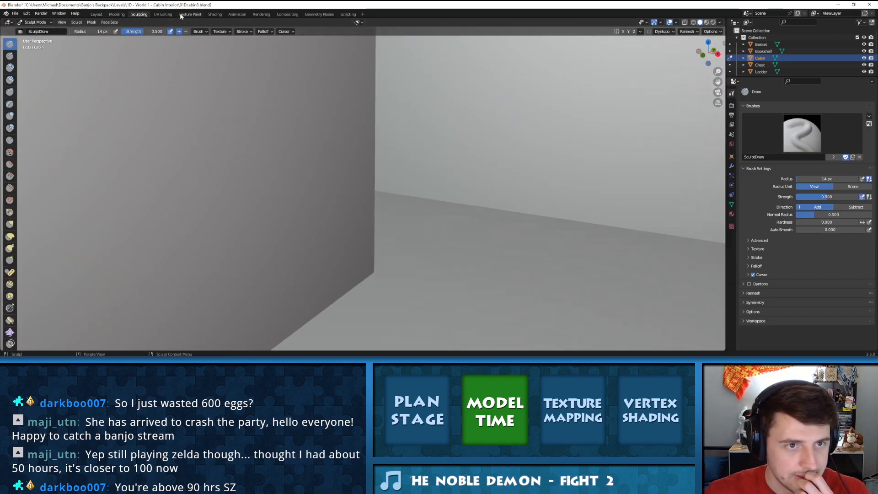
left_click(183, 14)
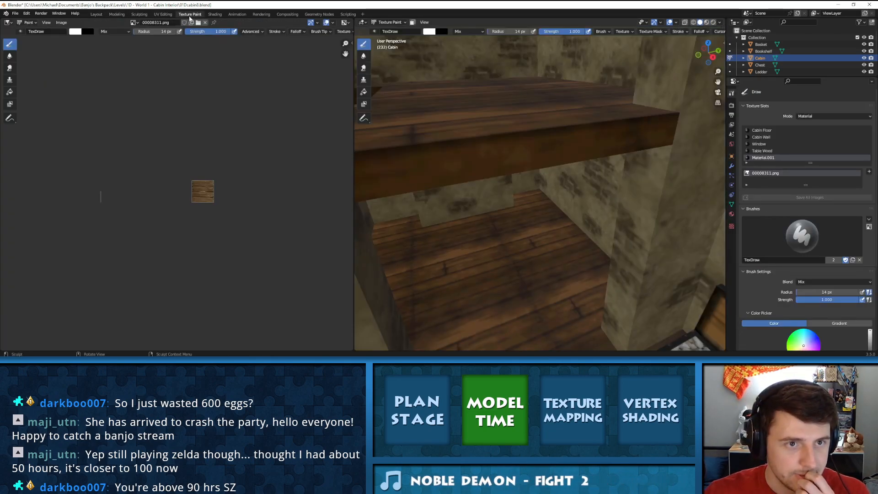
left_click(215, 14)
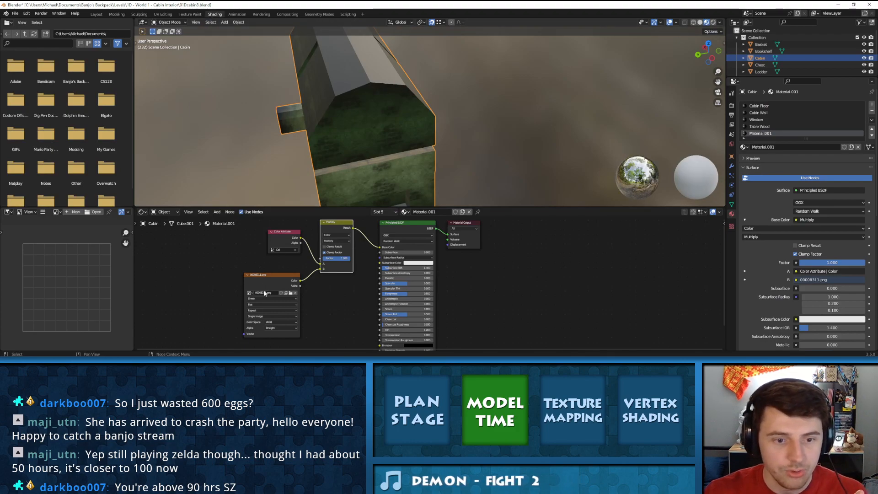
scroll(274, 295, "up", 1)
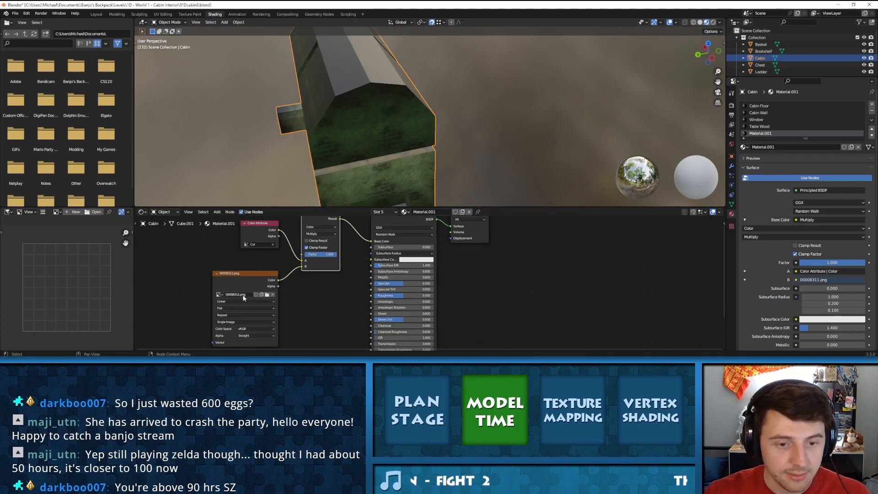
left_click(15, 13)
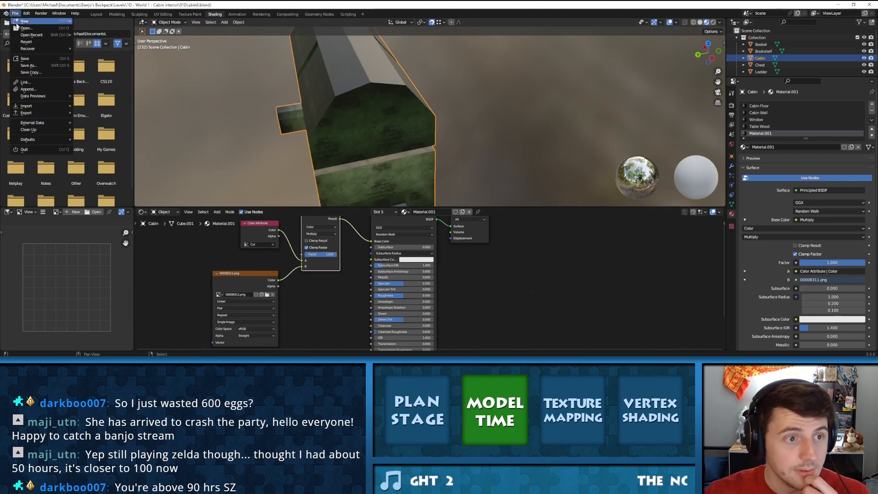
left_click(25, 59)
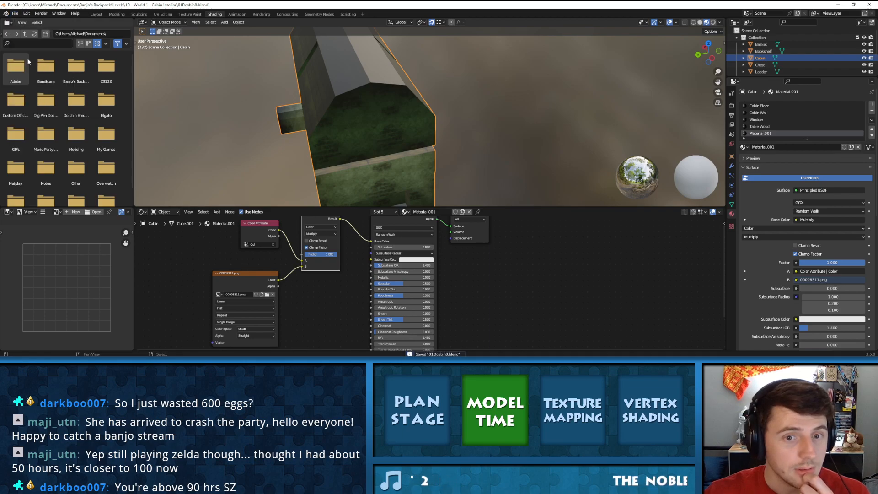
left_click(267, 296)
double_click(521, 182)
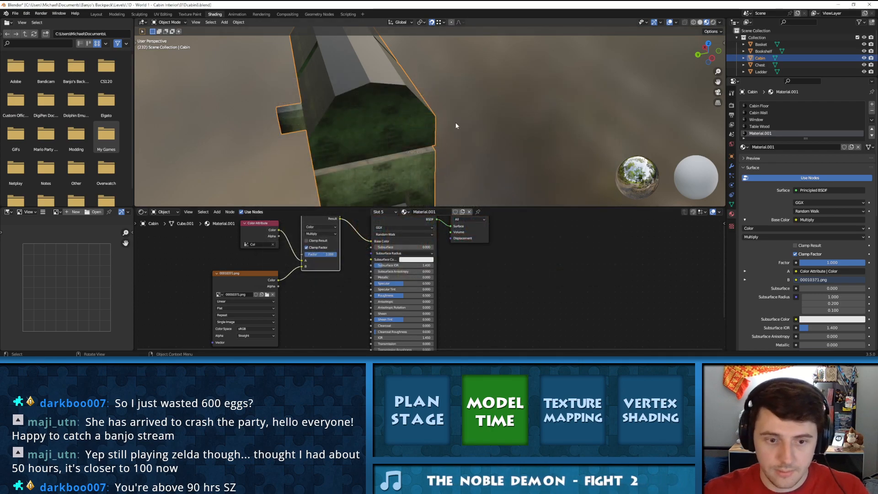
Examine the cabin interior around the fireplace and ladder in the shading preview
scroll(457, 123, "up", 5)
middle_click_drag(360, 129, 371, 128)
scroll(371, 129, "up", 4)
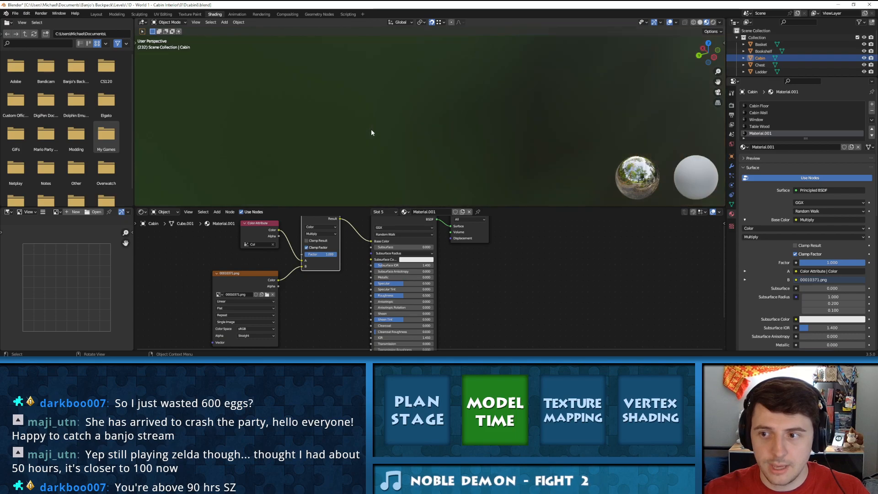
scroll(408, 137, "down", 5)
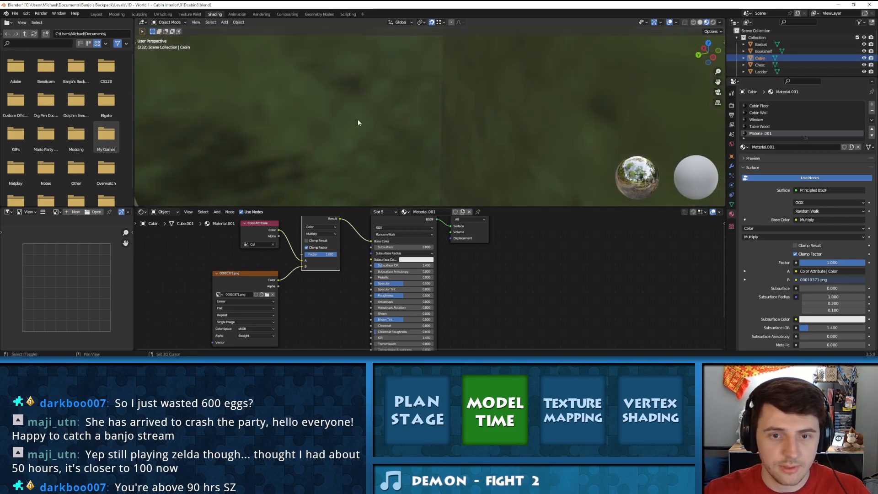
scroll(357, 120, "up", 3)
middle_click_drag(459, 120, 413, 148)
scroll(412, 148, "down", 5)
middle_click_drag(486, 139, 462, 205, "shift")
mouse_move(459, 61)
middle_mouse_down()
mouse_move(478, 54)
mouse_move(456, 68)
middle_mouse_up()
middle_click_drag(407, 87, 510, 105, "shift")
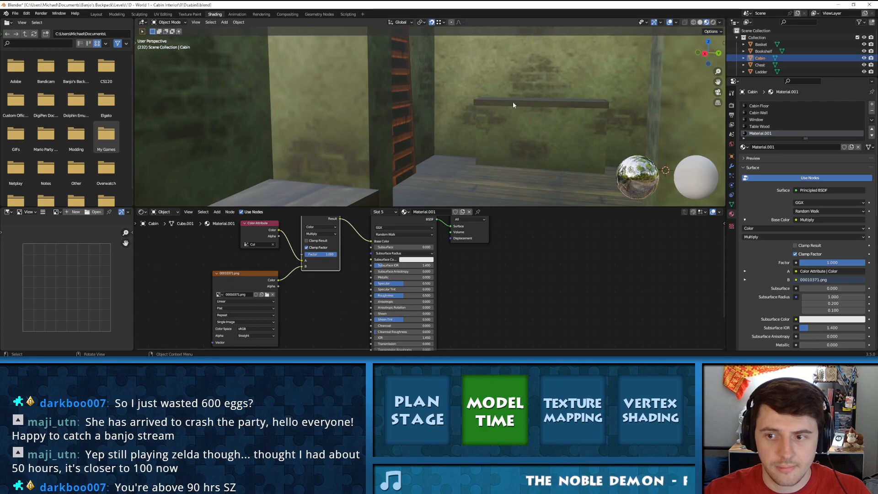
middle_click_drag(366, 105, 385, 105)
Rename the Cabin's new brick material as Fireplace
double_click(782, 133)
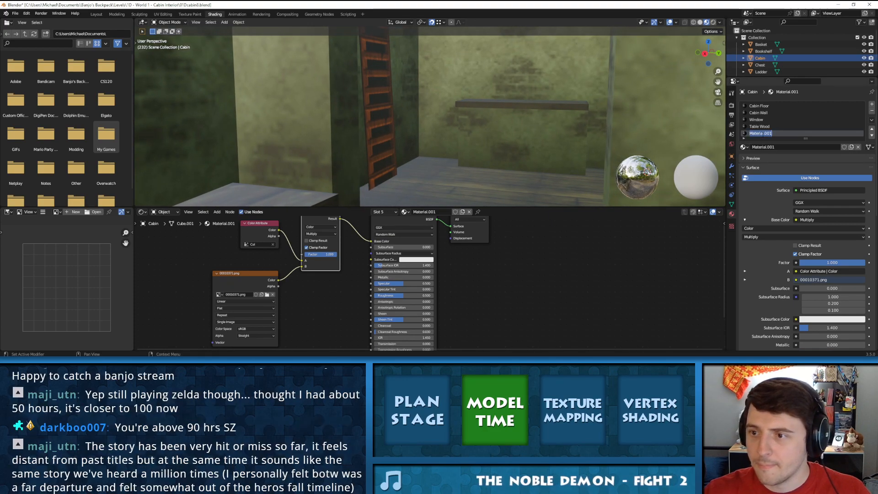
type("Fireplace")
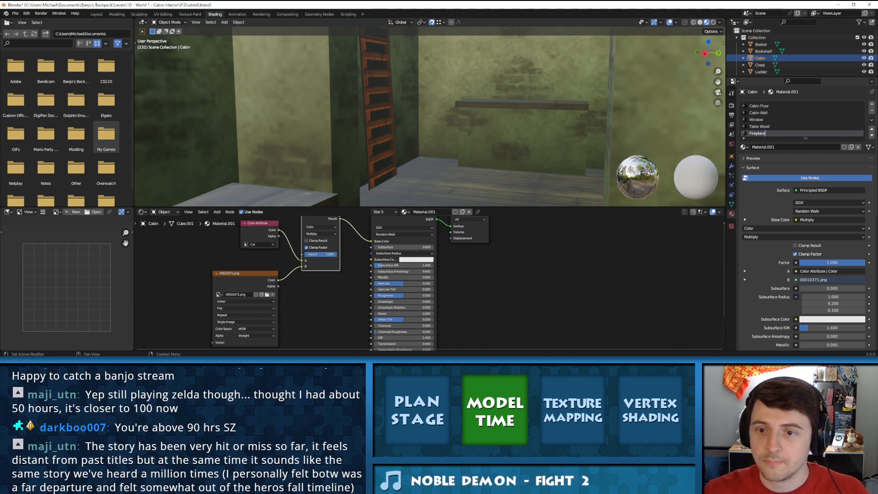
key("Return")
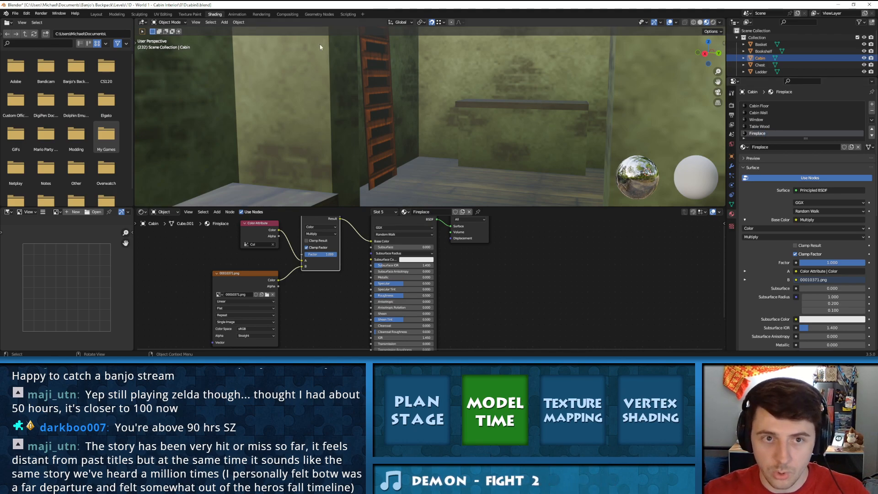
Switch to the UV Editing workspace and save the file
left_click(163, 14)
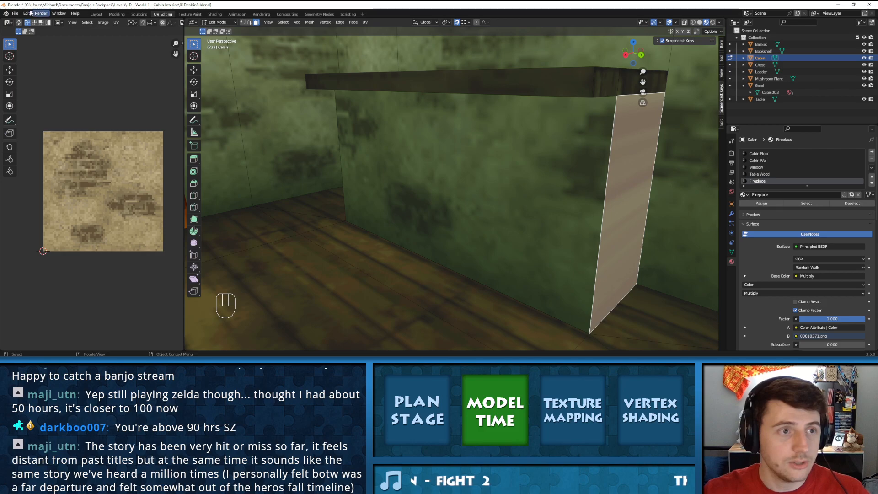
left_click(16, 13)
left_click(22, 55)
Unwrap the UVs of the fireplace body's front face with the standard angle-based method
middle_click_drag(402, 141, 431, 153)
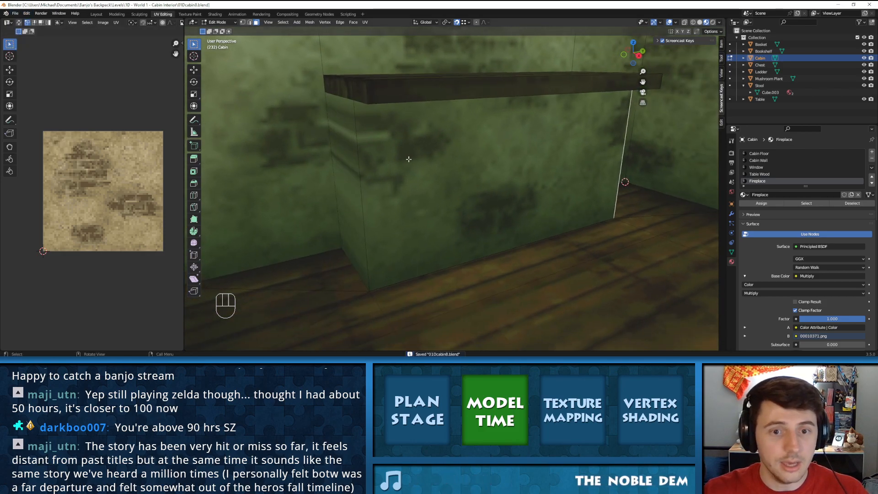
left_click(357, 173)
left_click(511, 172, "shift")
middle_click_drag(569, 159, 486, 153)
left_click(618, 196, "shift")
middle_click_drag(544, 178, 555, 169)
left_click(545, 172, "shift")
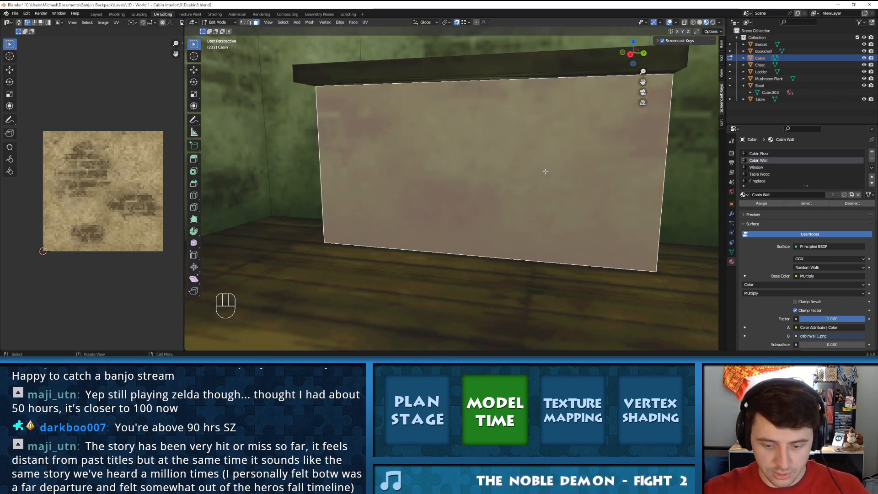
key("u")
left_click(522, 140)
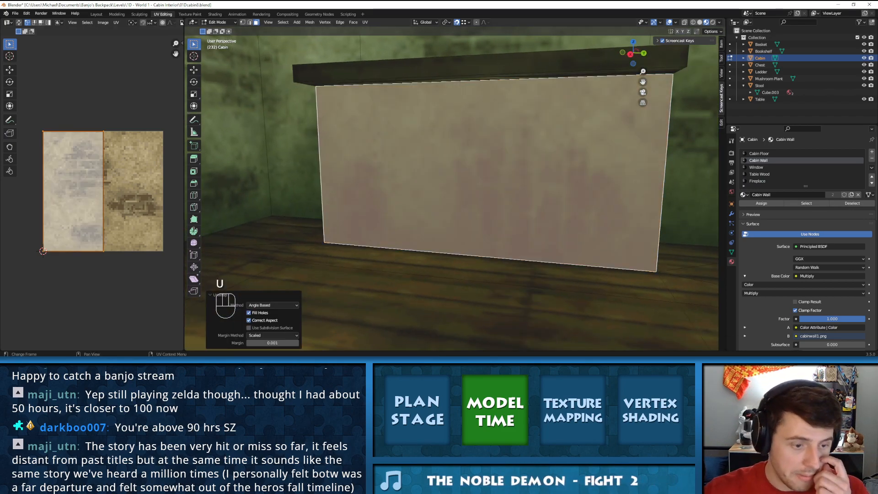
Assign the Fireplace material to the front and side faces of the fireplace body
left_click(757, 182)
middle_click_drag(688, 164, 627, 162)
left_click(599, 163)
middle_click_drag(504, 163, 366, 179)
left_click(425, 185, "shift")
middle_click_drag(425, 185, 451, 184)
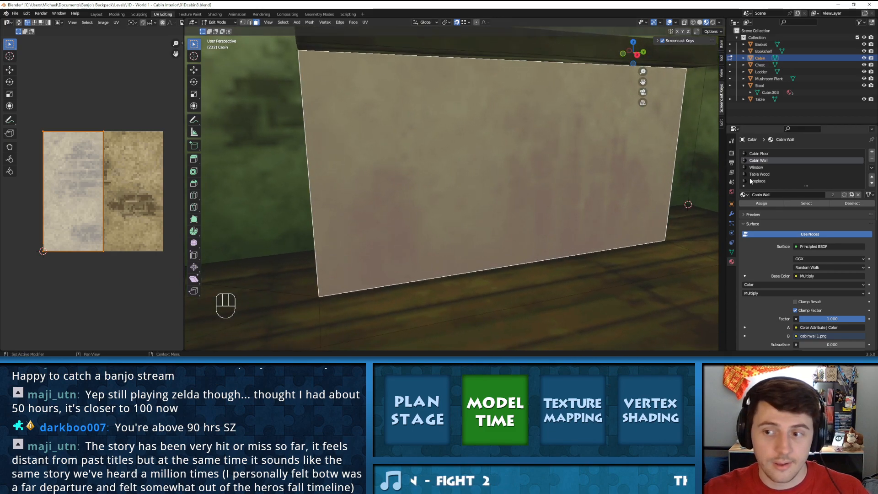
left_click(777, 181)
left_click(767, 206)
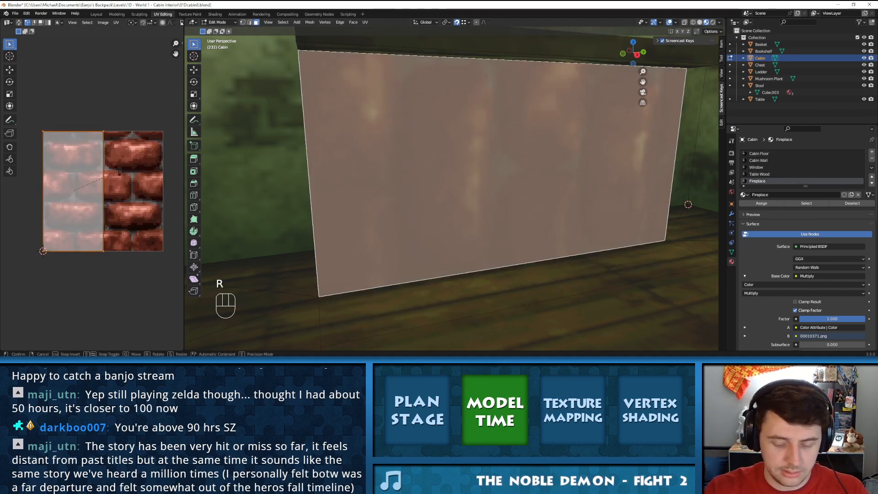
Rotate the front face's UVs by 90 degrees and scale them up to span the full height of the brick texture
type("r90")
key("Return")
key("s")
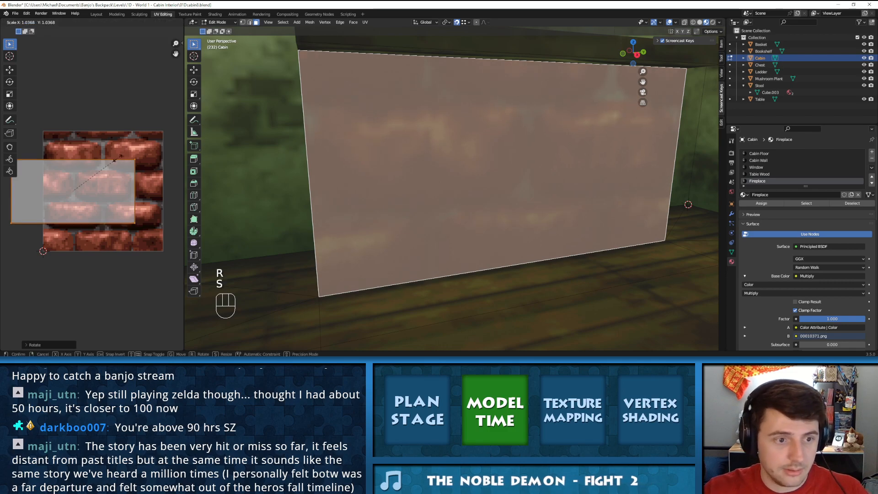
left_click(157, 129)
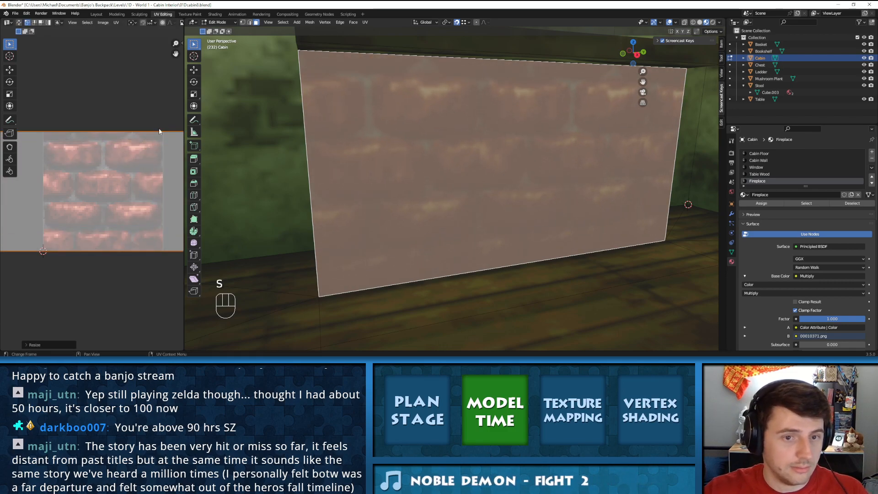
key("Tab")
scroll(532, 132, "down", 3)
middle_click_drag(543, 133, 439, 163)
scroll(497, 162, "up", 3)
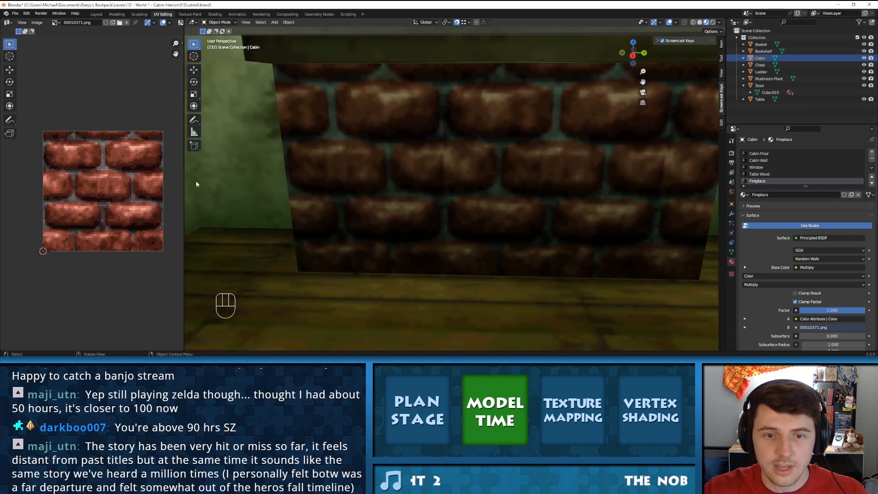
Enlarge the front face's UVs for smaller bricks and move them up until their lower edge meets the texture's bottom edge
key("Tab")
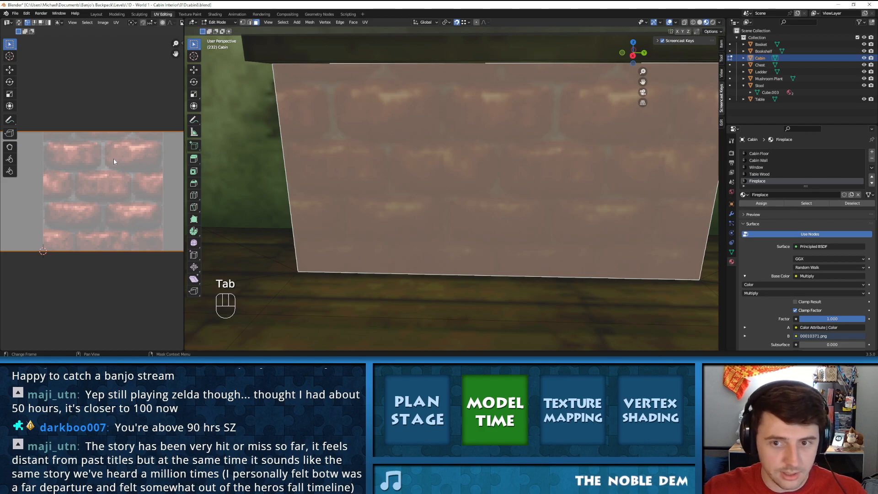
key("s")
left_click(145, 141)
key("Tab")
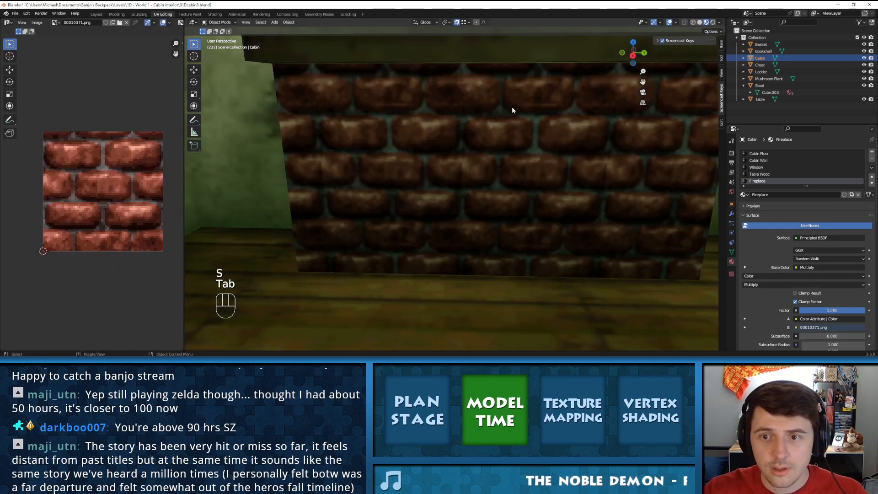
key("Tab")
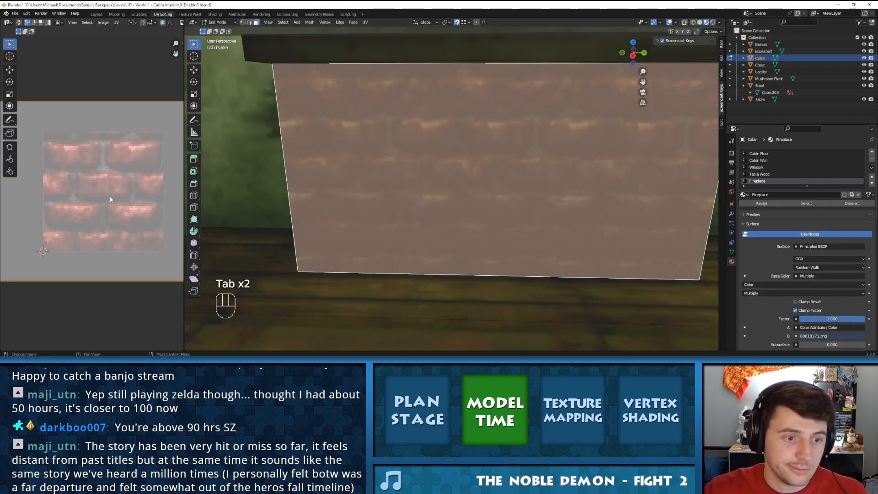
key("g")
left_click(295, 202)
key("Tab")
scroll(453, 139, "down", 2)
scroll(454, 139, "up", 2)
key("Tab")
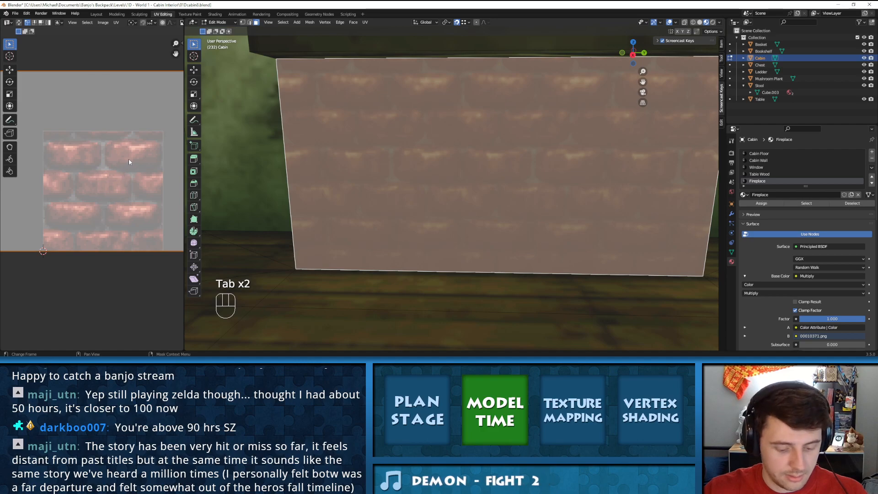
Scale the front face's UVs up slightly in two passes, realigning their lower edge with the texture's bottom edge each time
key("s")
left_click(135, 154)
key("g")
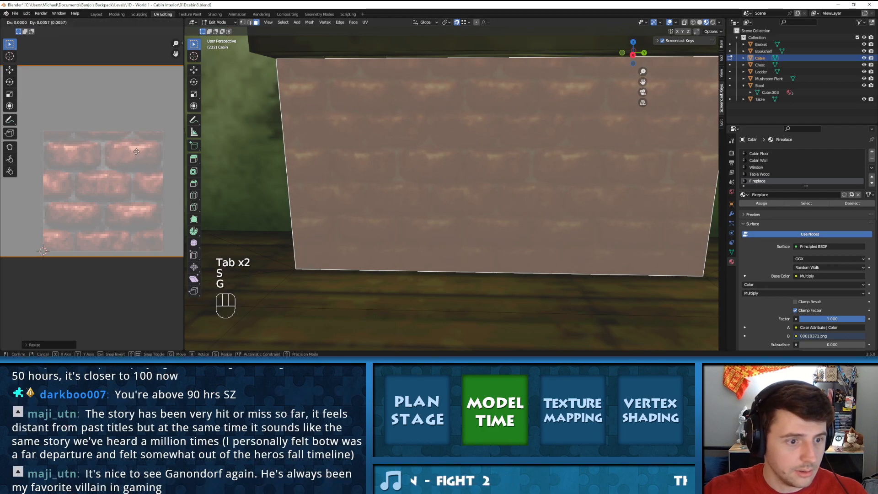
left_click(137, 148)
key("Tab")
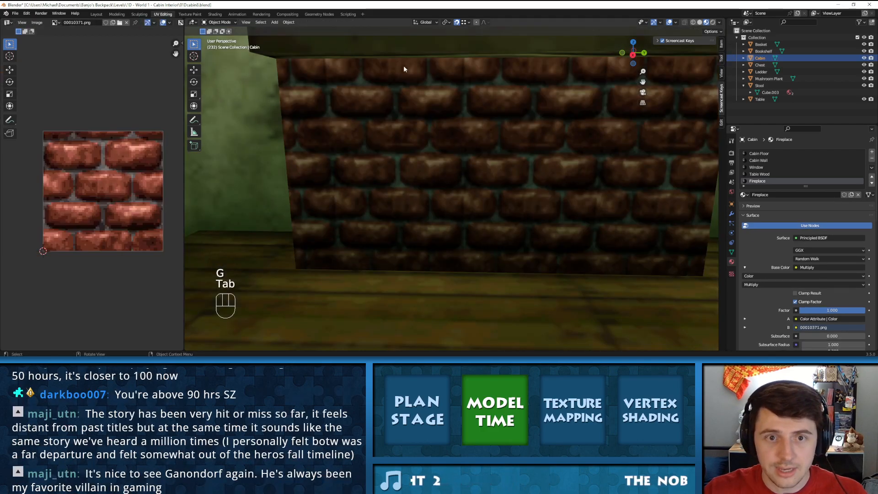
key("Tab")
key("s")
left_click(106, 162)
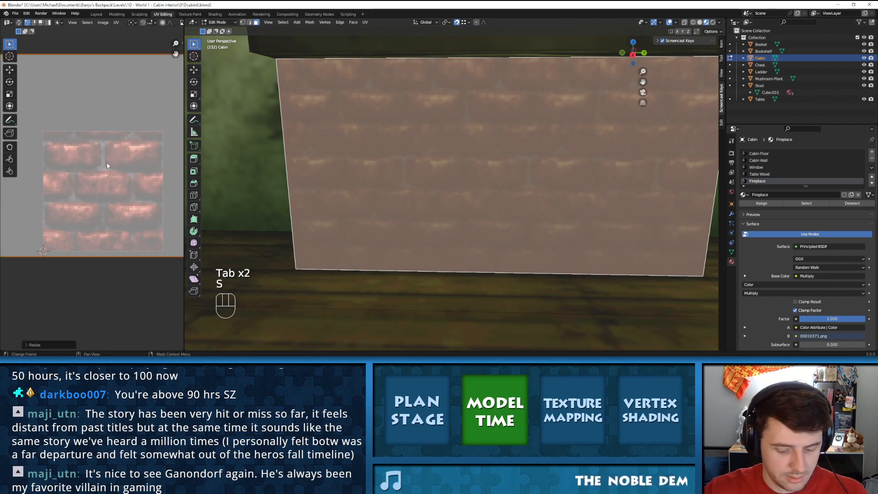
key("g")
left_click(107, 160)
key("Tab")
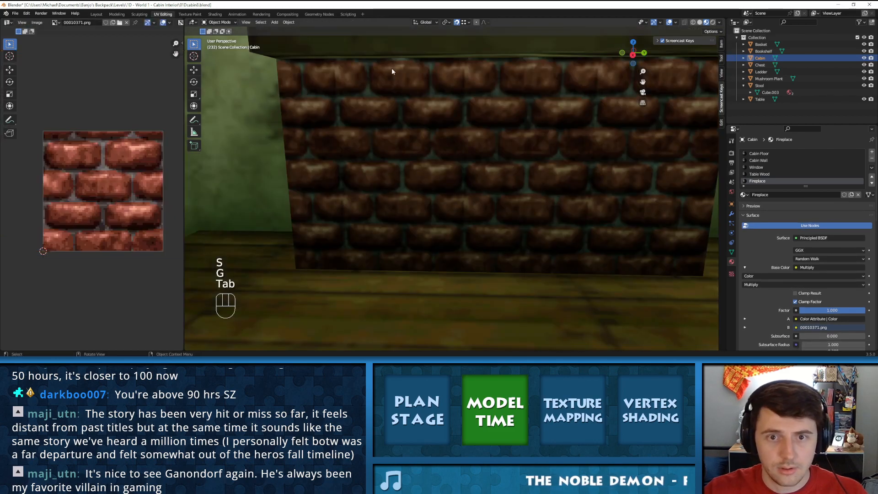
Fine-tune the scale and position of the front face's UVs to fit the brick rows between floor and mantel
key("Tab")
key("s")
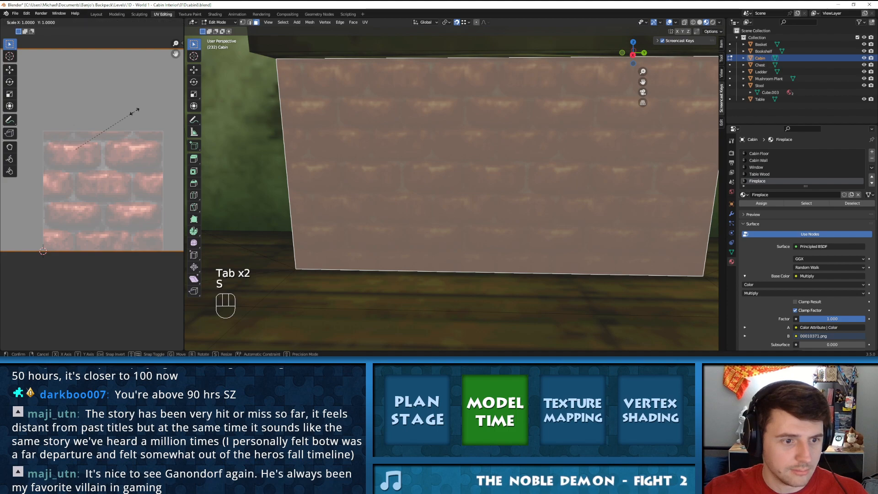
left_click(132, 114)
key("s")
left_click(134, 114)
key("g")
left_click(134, 114)
key("Tab")
Unwrap the fireplace's side faces from the active front face using Follow Active Quads with Length Average
middle_click_drag(406, 70, 564, 180)
key("Tab")
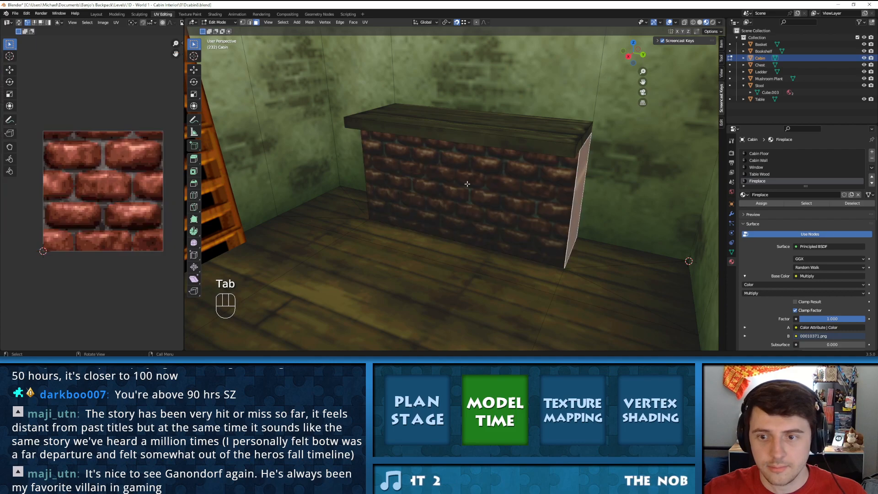
middle_click_drag(475, 185, 498, 178)
middle_click_drag(364, 185, 411, 182)
left_click(356, 180, "shift")
left_click(445, 163, "shift")
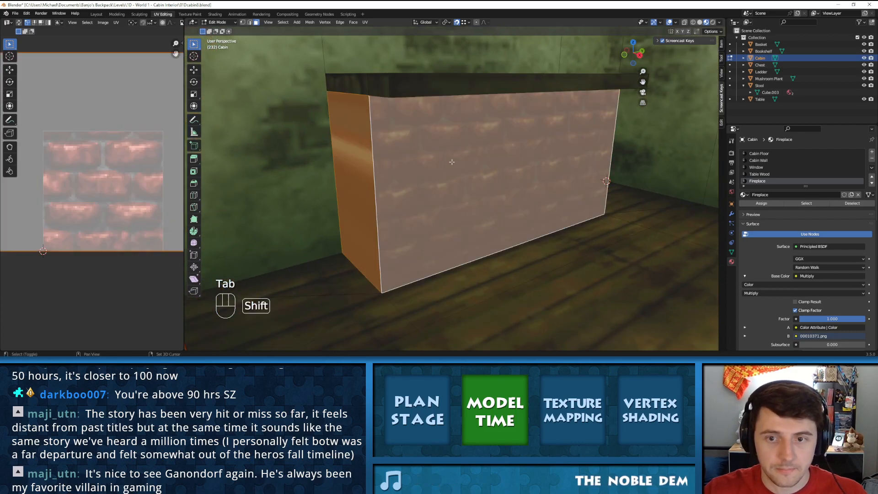
key("u")
left_click(460, 166)
left_click(453, 184)
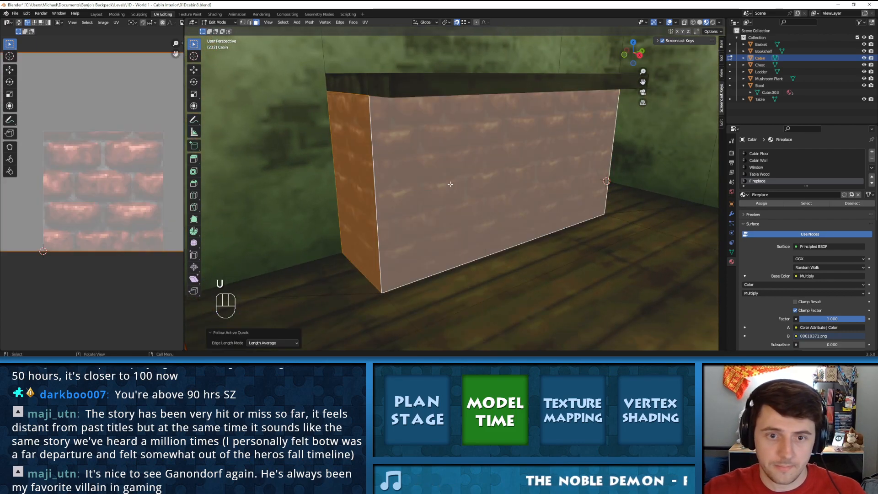
Clear the selection and examine the brick fireplace from several angles, including from underneath the cabin
key("a")
key("a")
key("Tab")
middle_click_drag(475, 175, 399, 175)
scroll(454, 169, "down", 5)
scroll(472, 157, "down", 2)
scroll(461, 174, "down", 1)
scroll(458, 183, "up", 3)
scroll(399, 174, "up", 3)
middle_click_drag(451, 144, 513, 142)
mouse_move(451, 140)
middle_mouse_down()
mouse_move(428, 156)
mouse_move(403, 130)
mouse_move(415, 120)
mouse_move(342, 142)
mouse_move(361, 134)
mouse_move(393, 138)
mouse_move(403, 147)
mouse_move(404, 179)
mouse_move(457, 196)
mouse_move(423, 176)
mouse_move(445, 153)
middle_mouse_up()
scroll(403, 146, "down", 6)
Delete the hidden bottom face of the fireplace and the floor face beneath its body
key("Tab")
left_click(428, 219)
key("x")
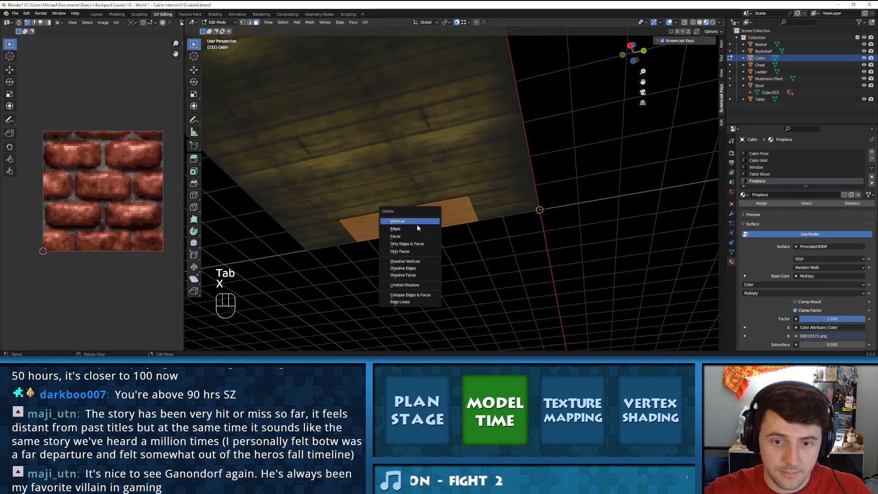
left_click(409, 235)
middle_click_drag(425, 210, 366, 243)
left_click(506, 248)
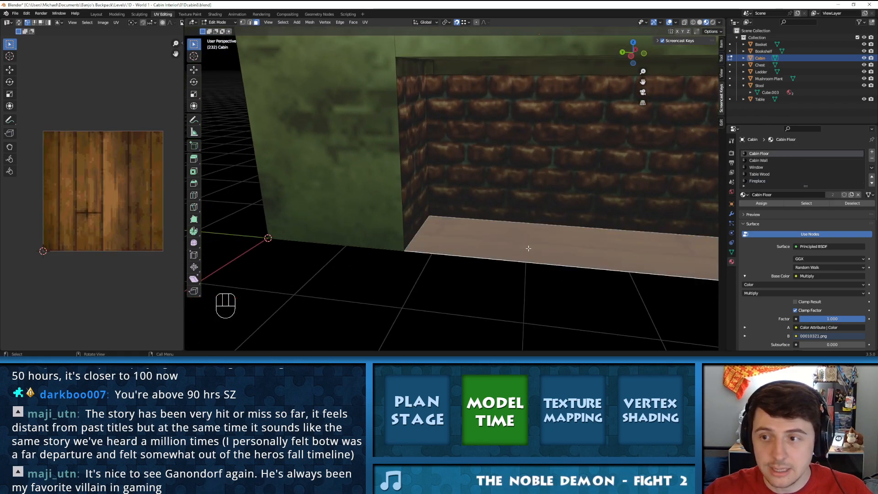
key("x")
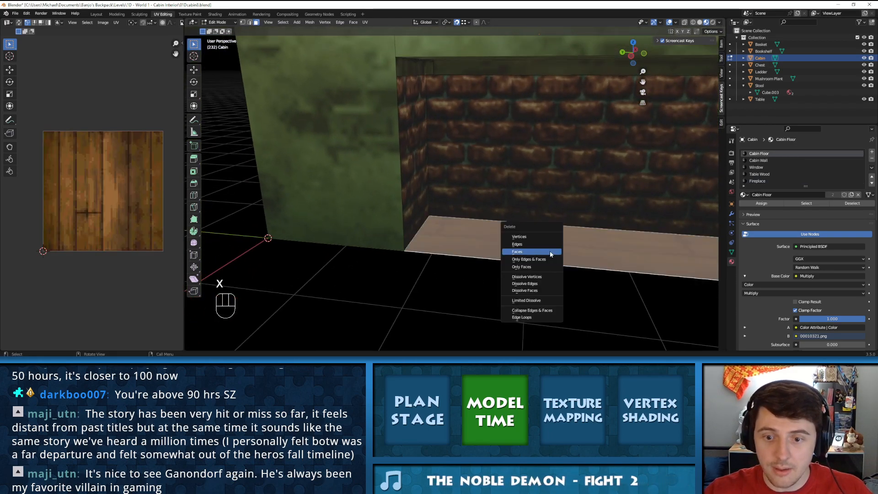
left_click(550, 250)
middle_click_drag(551, 251, 484, 204)
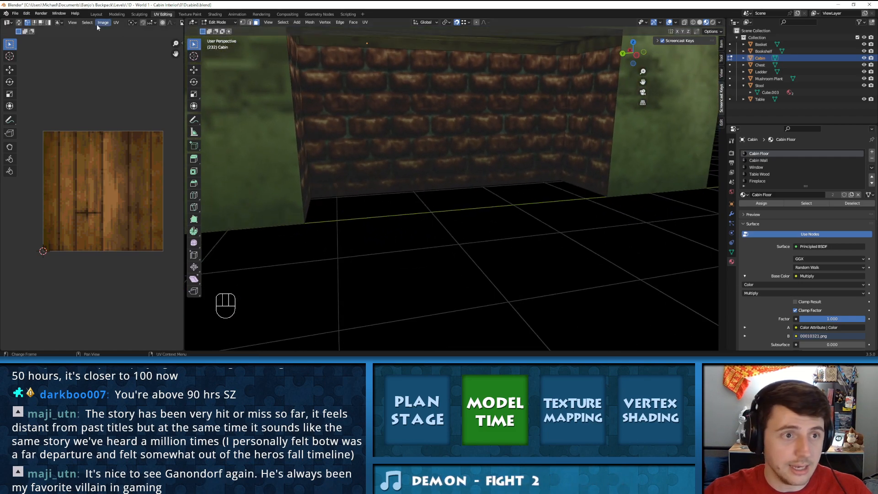
left_click(249, 22)
left_click(464, 210)
left_click(593, 187)
middle_click_drag(559, 185, 401, 196)
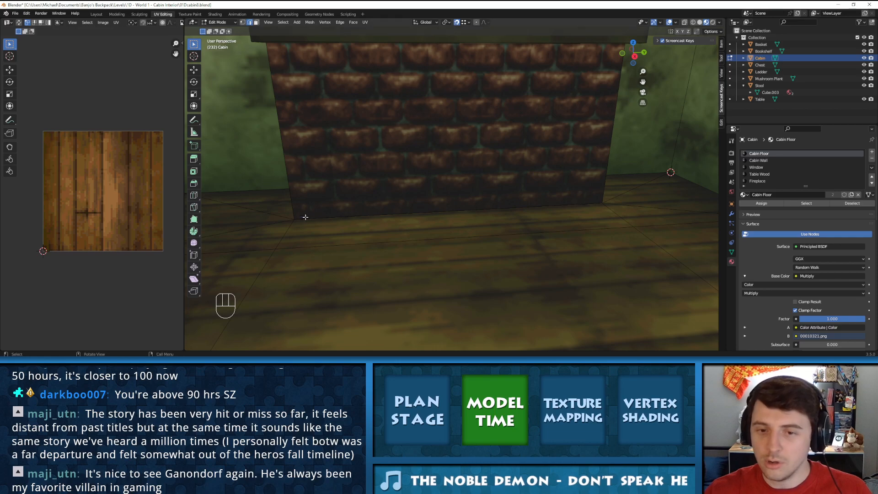
middle_click_drag(452, 183, 464, 239, "shift")
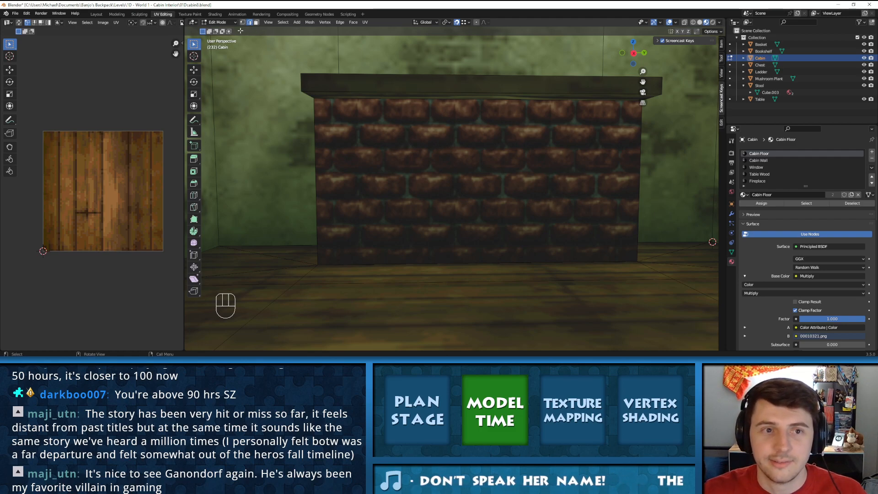
Select the fireplace's front brick face and turn the view to look at it straight on
left_click(257, 23)
left_click(534, 162)
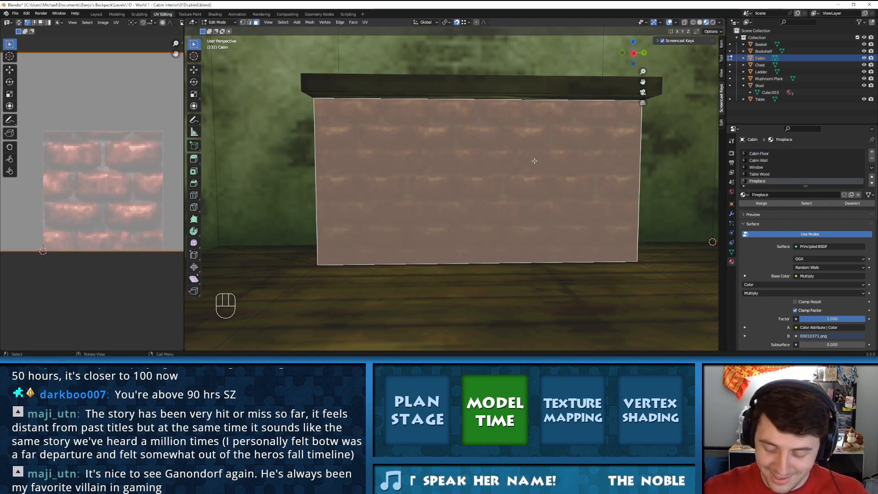
key("KP_1")
key("KP_6")
key("KP_6")
key("KP_6")
key("KP_6")
key("KP_6")
key("KP_6")
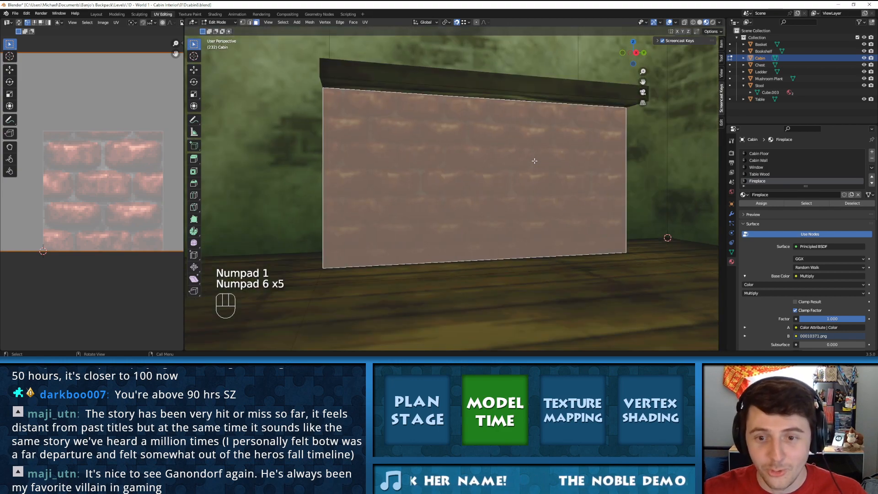
middle_click_drag(534, 161, 519, 195, "shift")
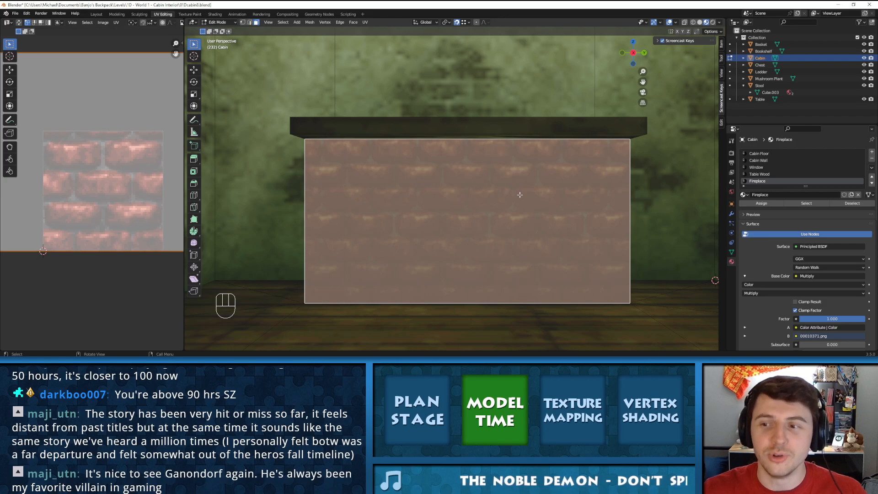
key("KP_1")
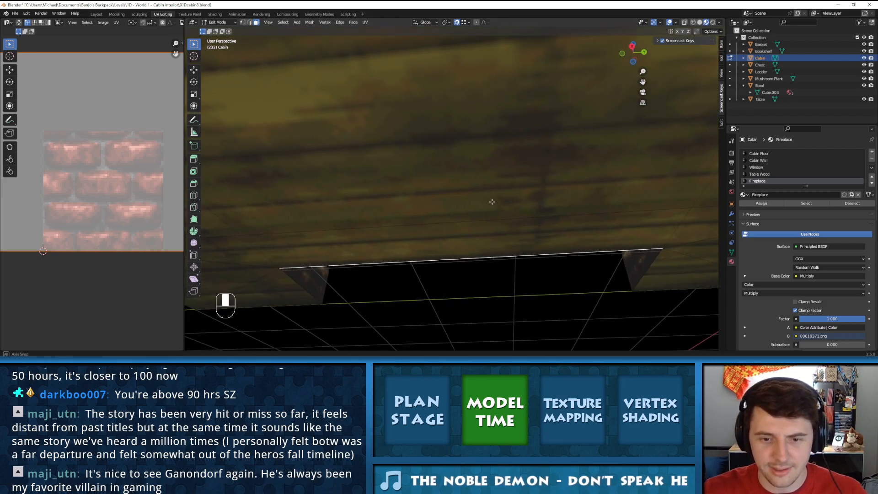
key("KP_4")
key("KP_6")
key("KP_6")
key("KP_6")
key("KP_6")
key("KP_6")
key("KP_6")
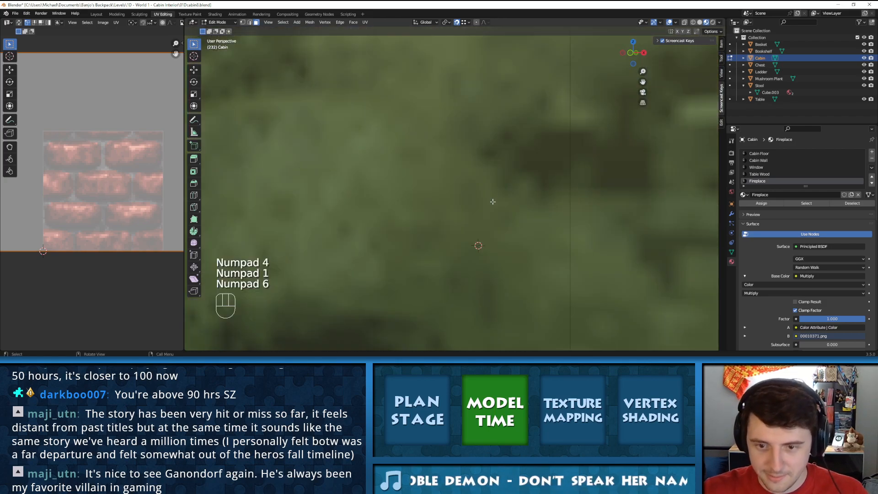
scroll(491, 205, "down", 2)
middle_click_drag(502, 243, 498, 201)
key("KP_1")
key("KP_6")
key("KP_6")
key("KP_6")
key("KP_6")
key("KP_6")
key("KP_6")
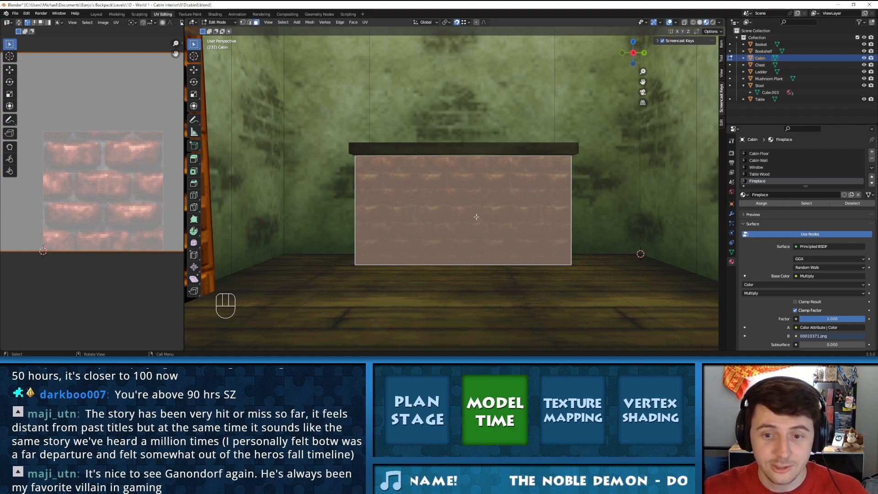
Subdivide the bottom edge of the fireplace's front face with 3 cuts and switch to vertex selection
scroll(452, 259, "up", 1)
scroll(452, 259, "up", 1)
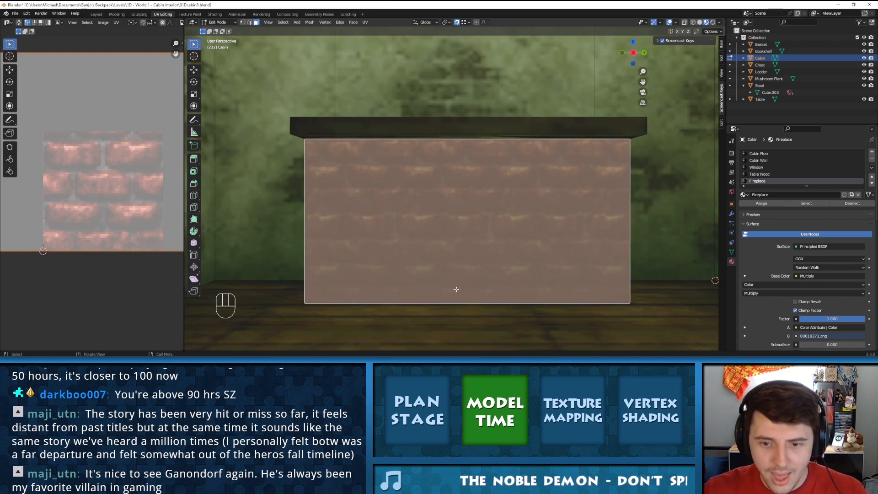
left_click(442, 303)
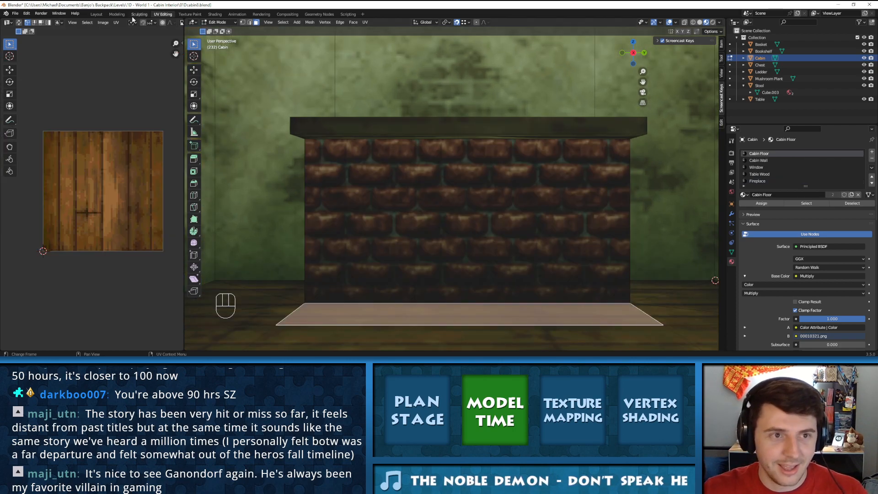
left_click(250, 22)
left_click(492, 301)
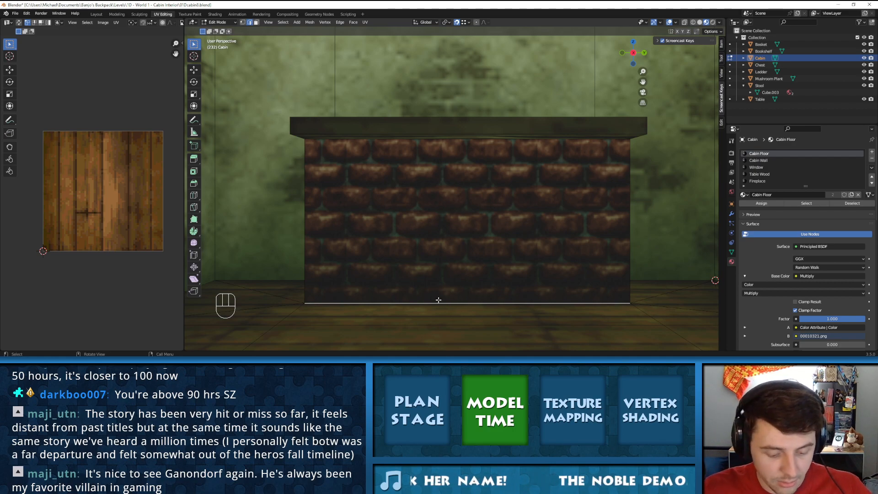
key("w")
key("Escape")
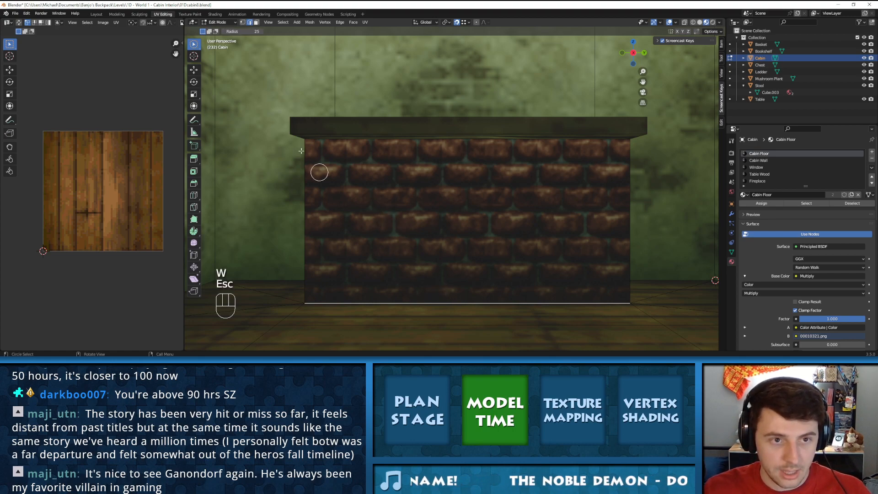
right_click(343, 23)
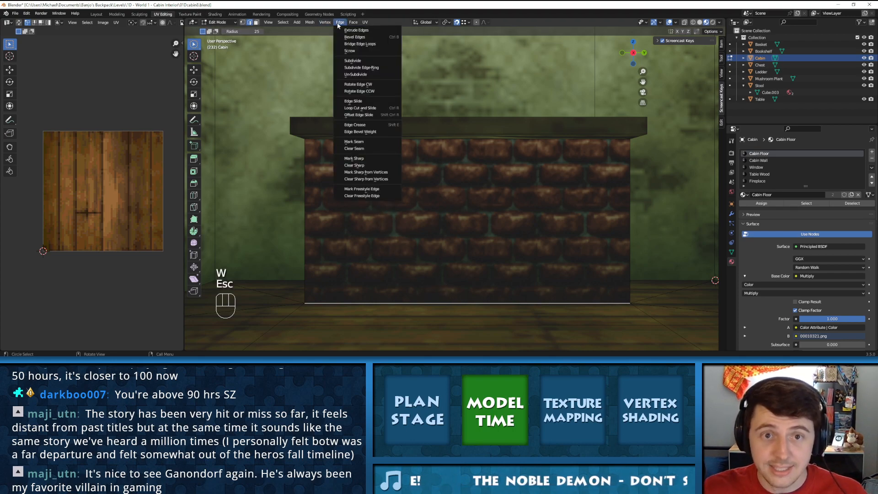
left_click(362, 62)
left_click(297, 298)
left_click(296, 298)
left_click(297, 298)
left_click(248, 297)
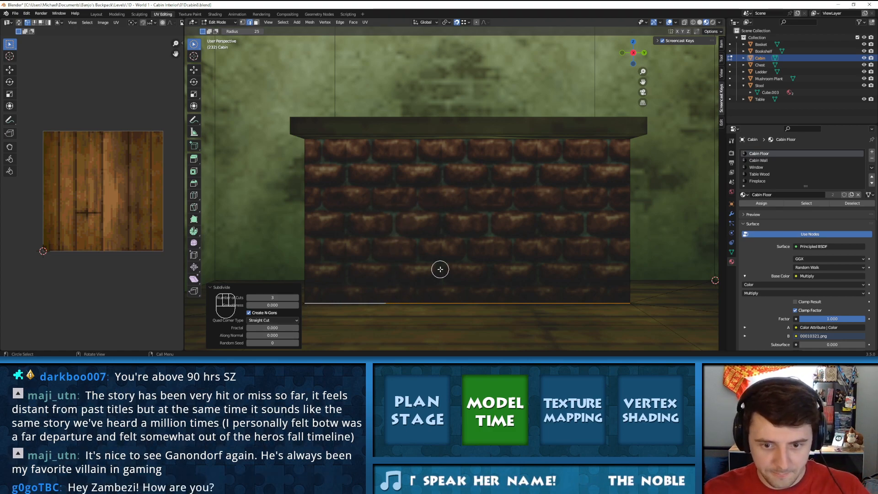
left_click(243, 22)
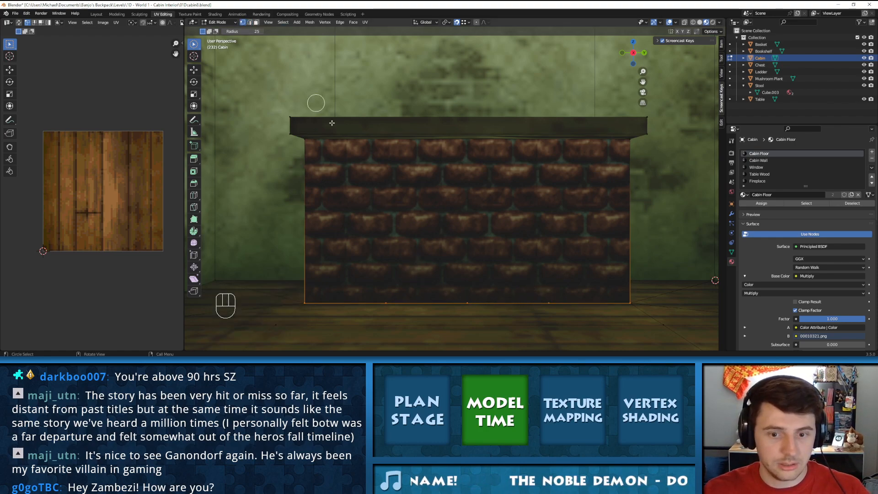
Try to knife-cut an opening vertically from the leftmost subdivision vertex and horizontally across the fireplace front, and undo the cut
key("k")
left_click(385, 303)
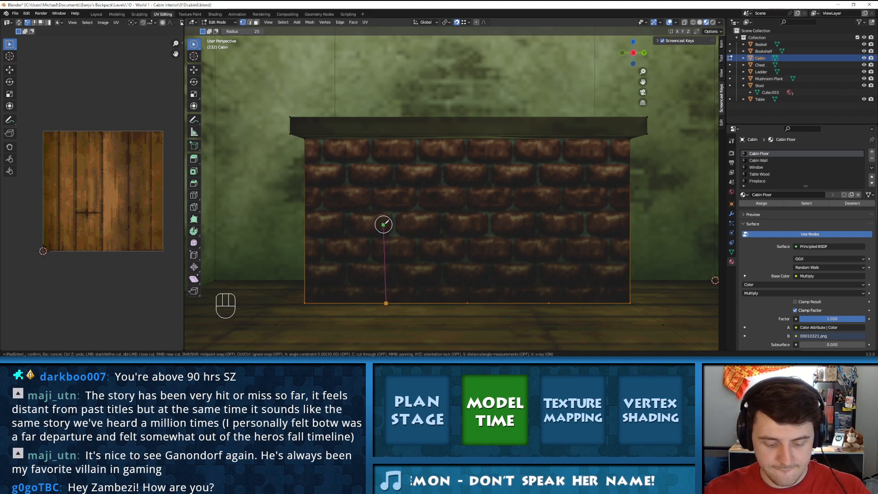
key("z")
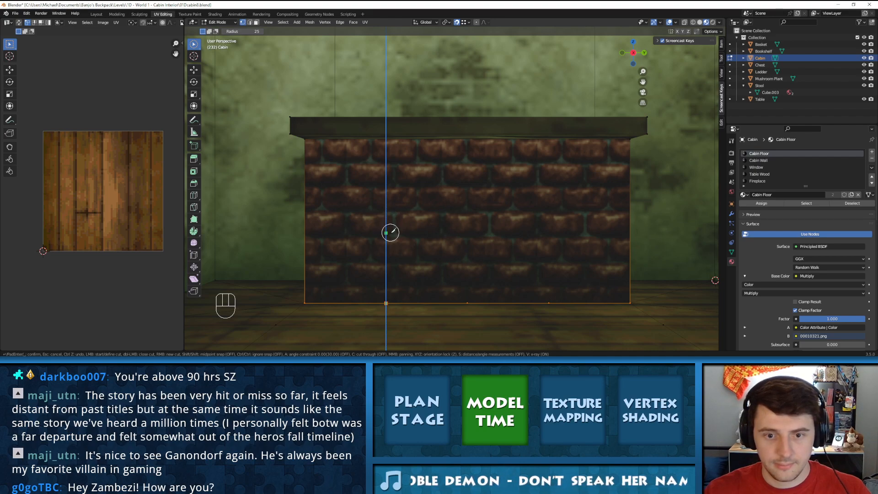
left_click(388, 224)
key("z")
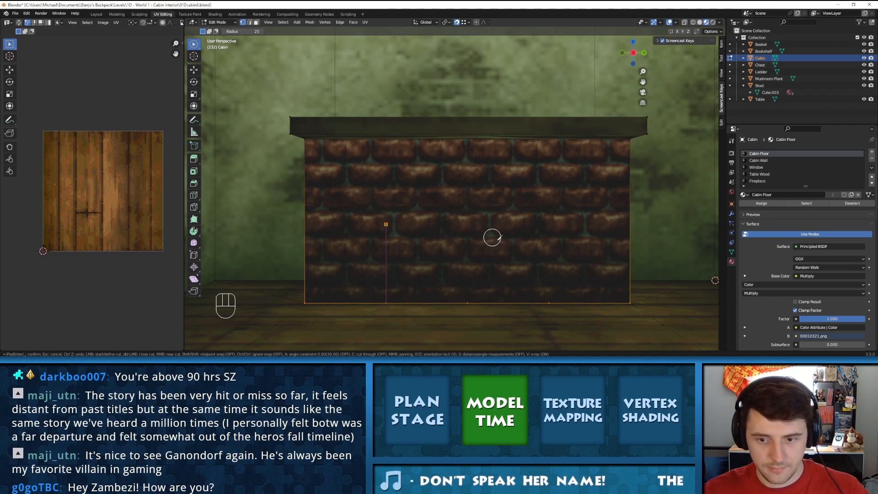
key("y")
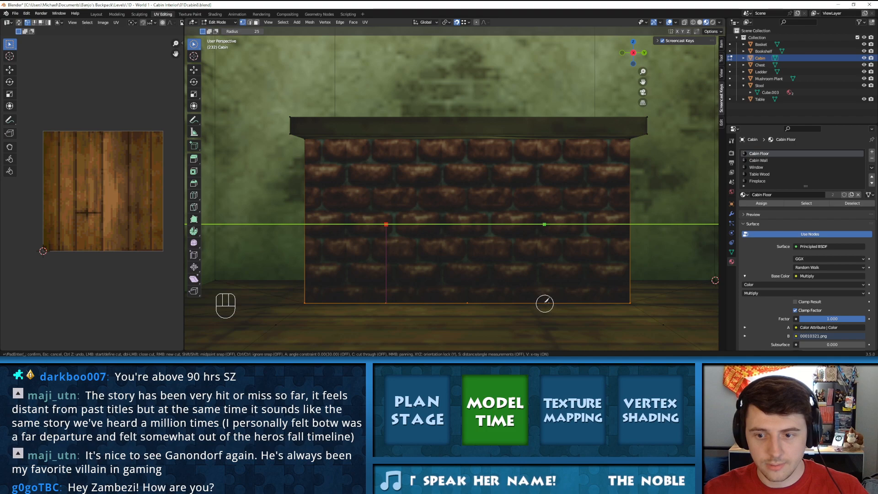
left_click(517, 272)
key("Return")
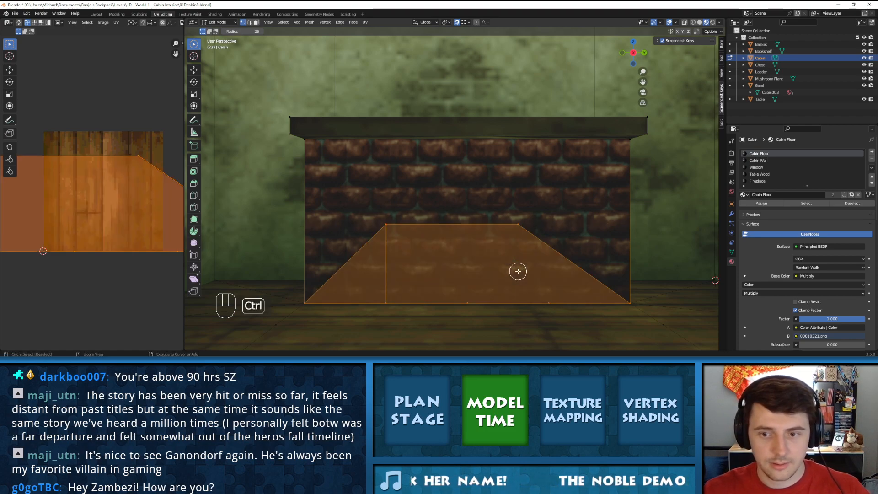
key("ctrl+z")
Begin a new knife cut from the leftmost subdivision vertex on the fireplace front's bottom edge, constrained to the Z axis
key("k")
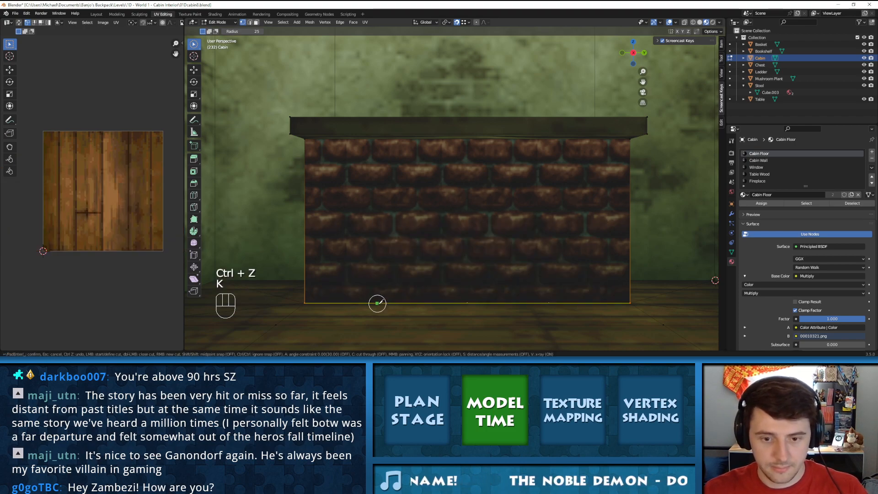
left_click(386, 303)
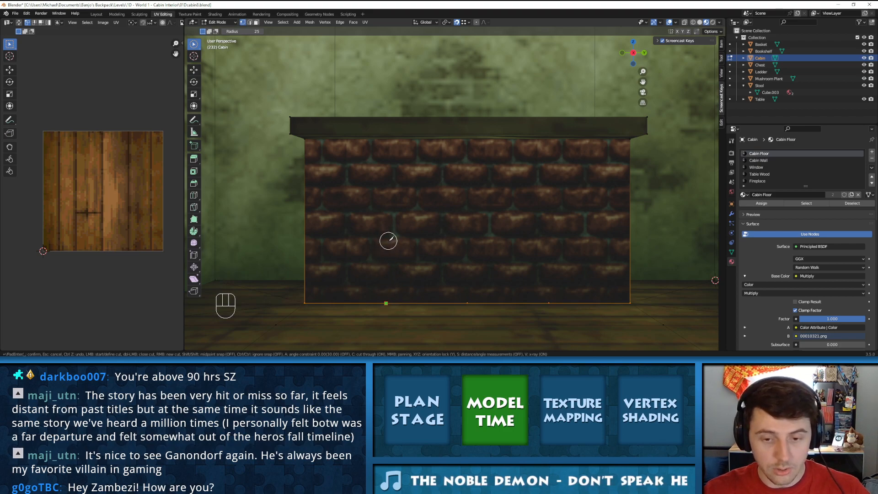
key("z")
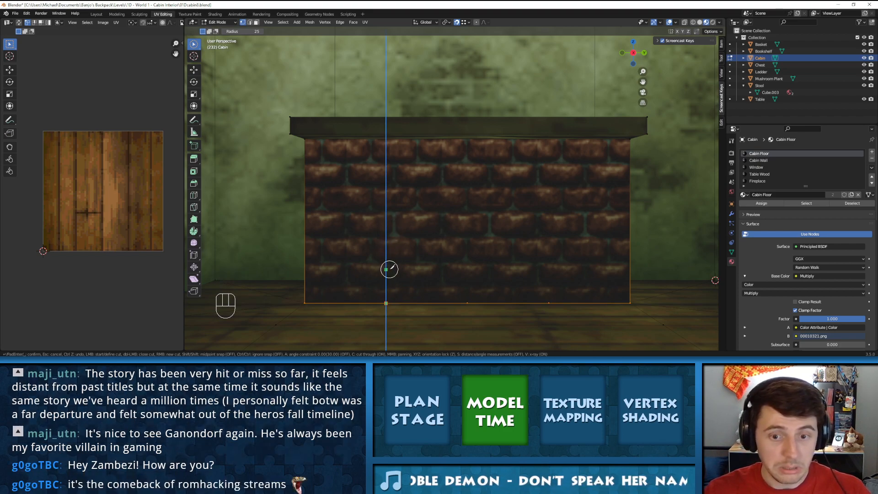
Knife-cut the fireplace's brick front vertically from the first inner vertex on its lower edge to about mid-height
left_click(389, 223)
key("Return")
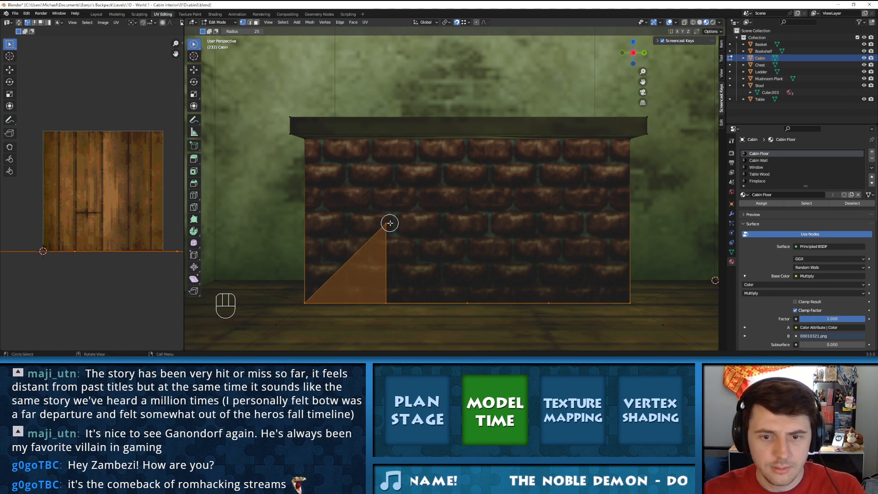
key("k")
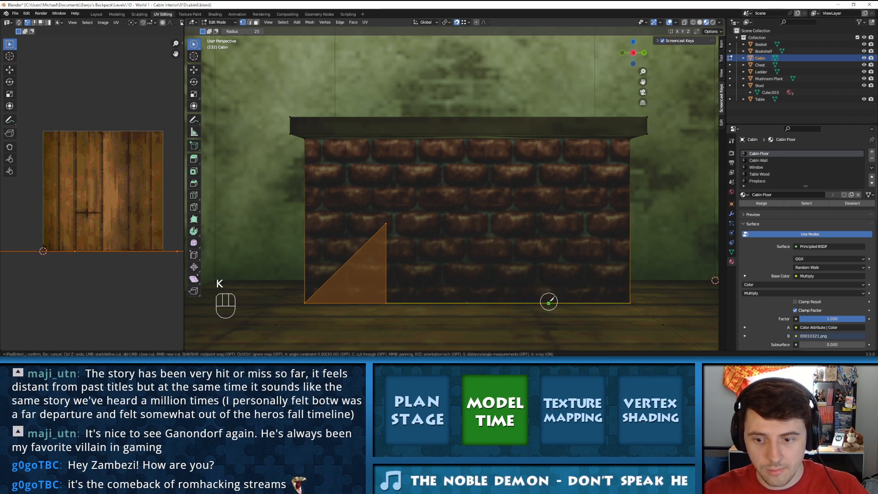
middle_click_drag(521, 237, 517, 200)
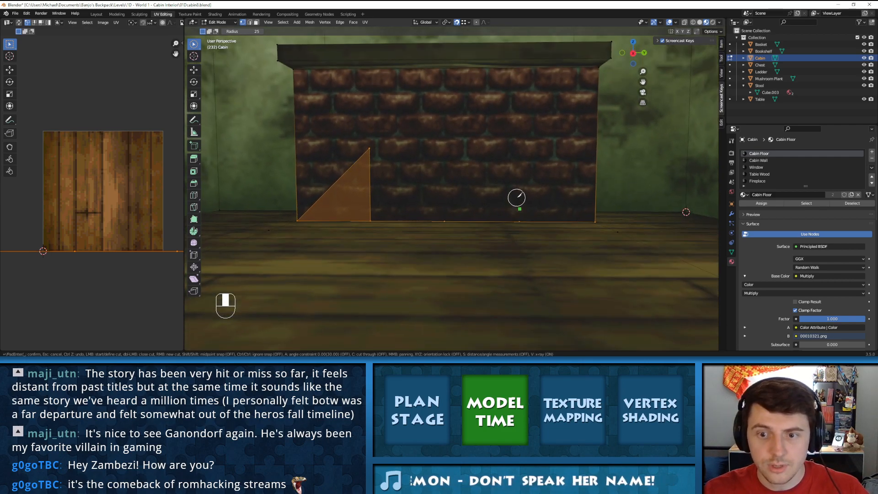
left_click(256, 35)
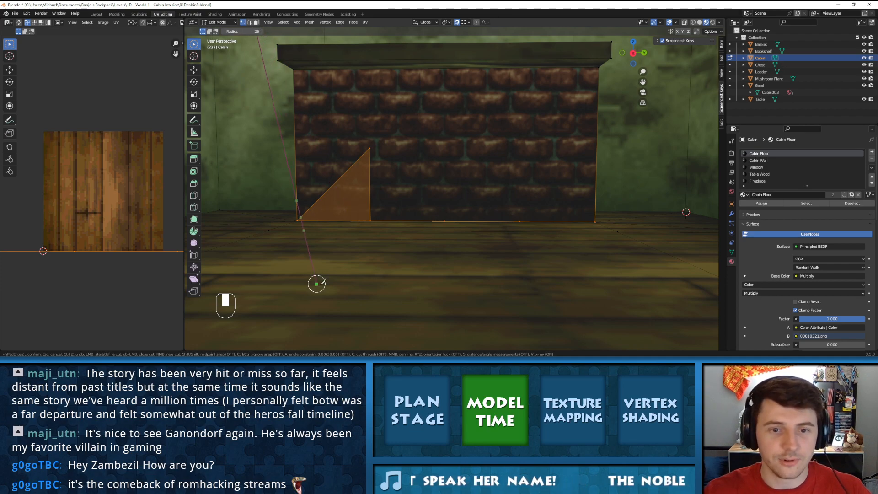
key("ctrl+z")
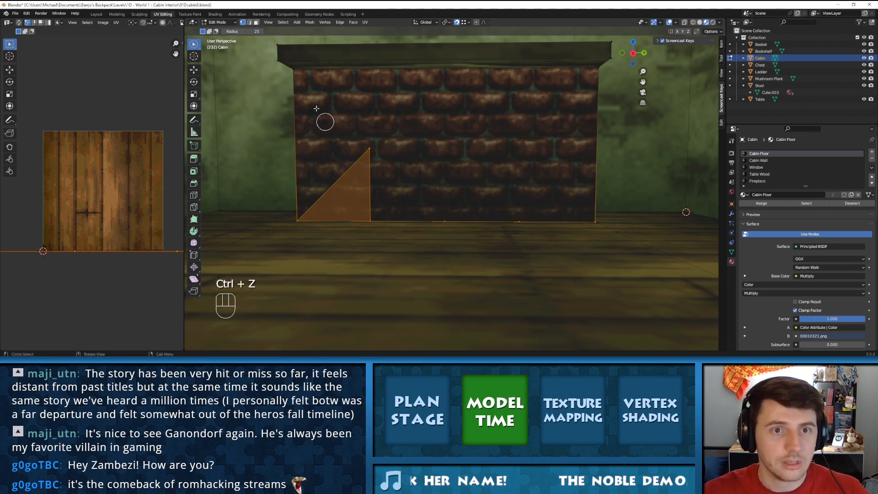
Try a circle selection radius of 1, deselect the geometry, and restore the radius to 25
left_click(261, 31)
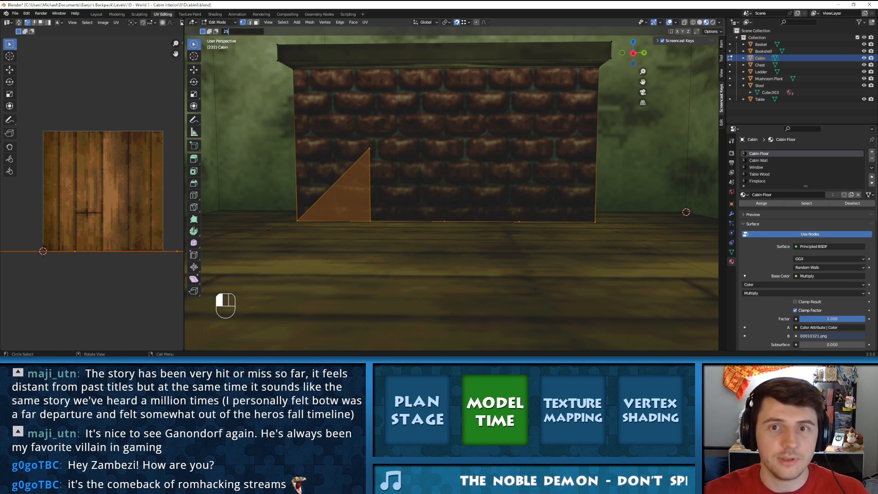
left_click(477, 22)
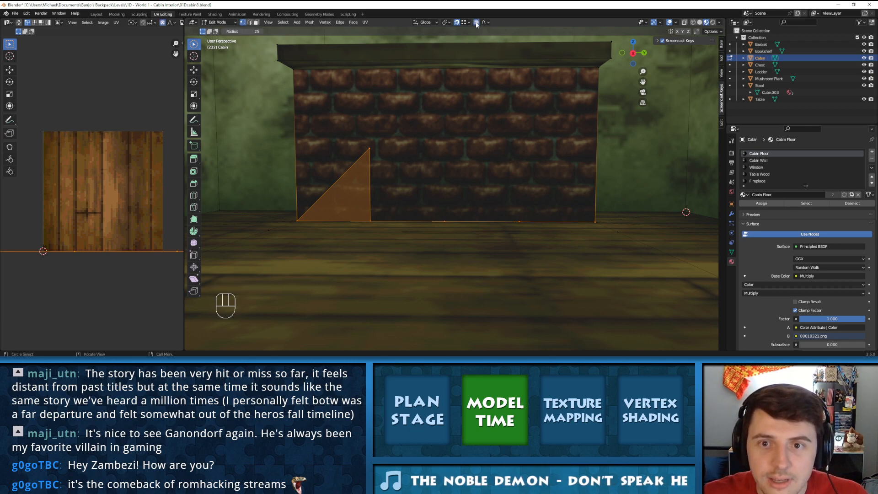
left_click(477, 21)
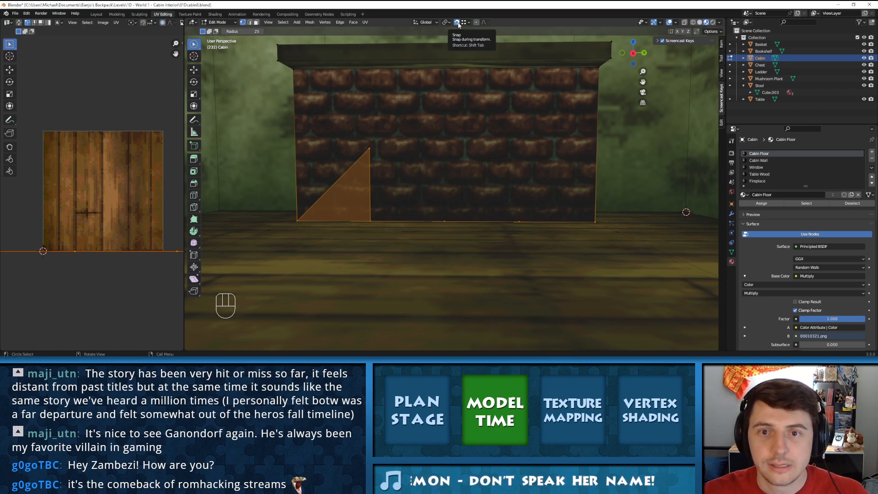
left_click(457, 23)
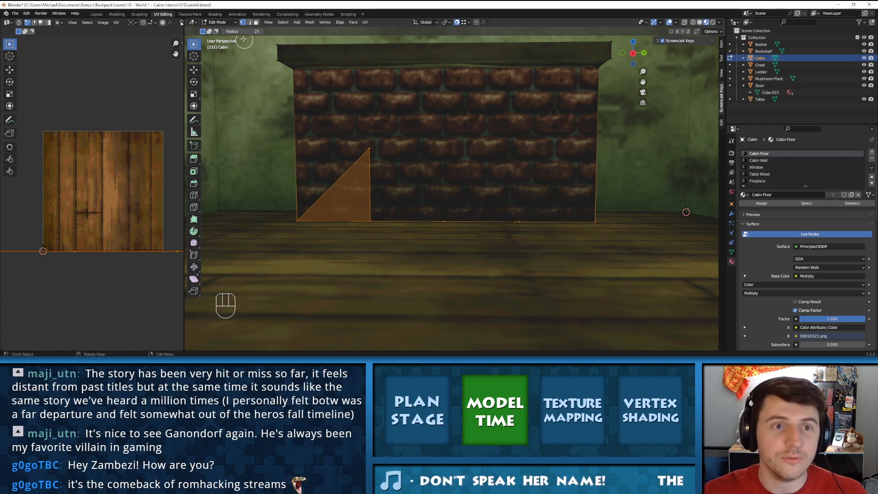
left_click(224, 31)
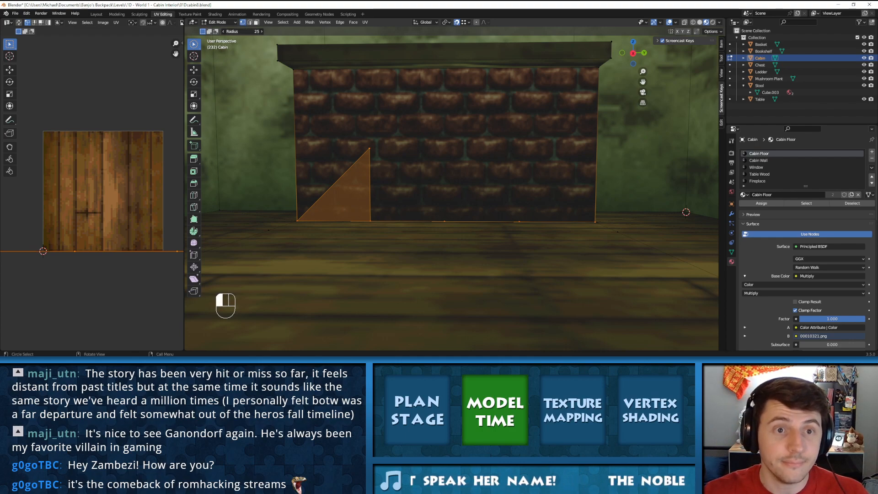
left_click(425, 207)
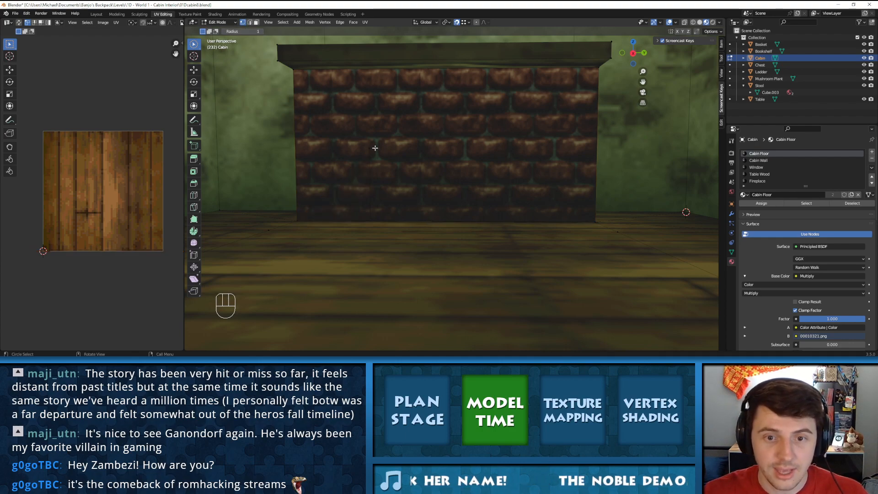
left_click_drag(256, 32, 238, 31)
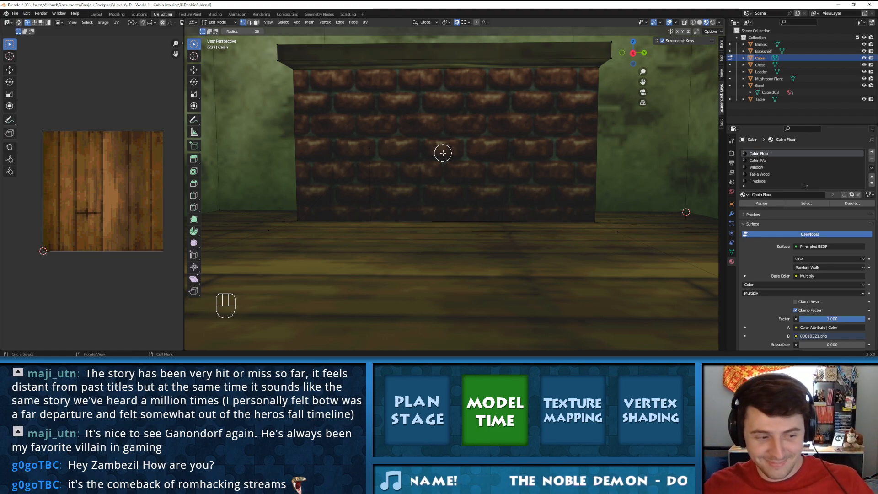
middle_click_drag(450, 153, 451, 163)
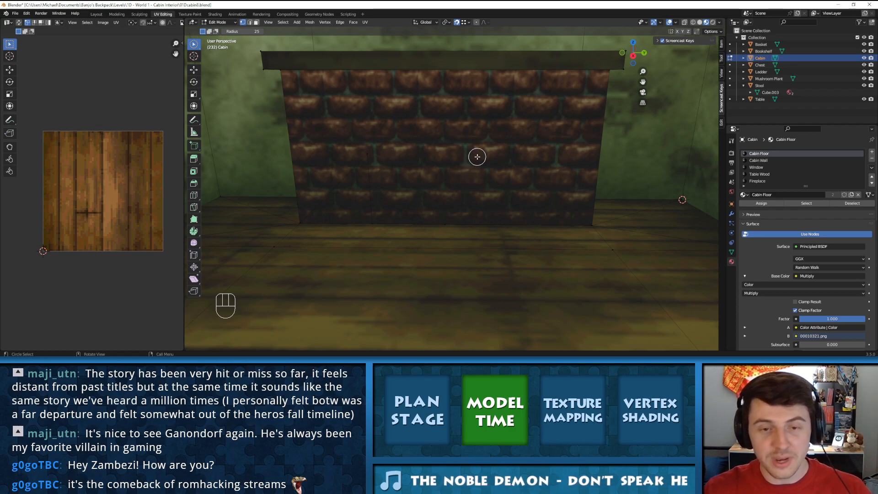
mouse_move(511, 165)
middle_mouse_down()
mouse_move(540, 161)
mouse_move(536, 185)
mouse_move(509, 191)
mouse_move(516, 163)
middle_mouse_up()
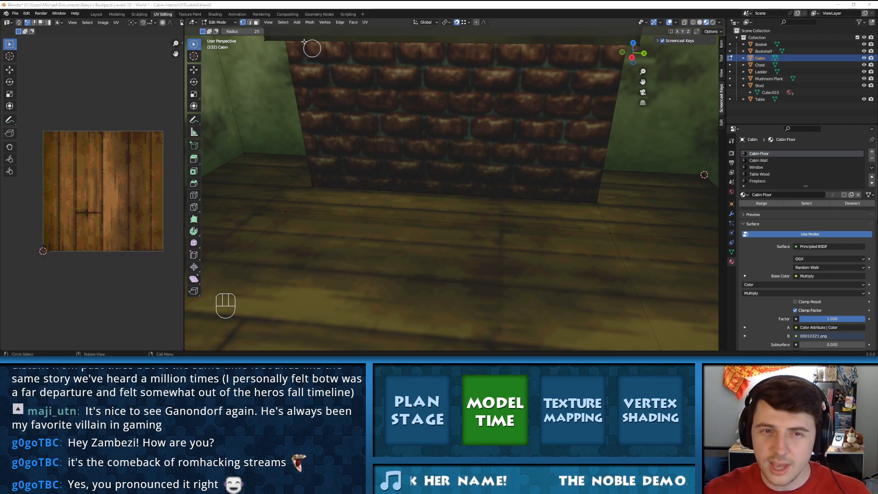
left_click(196, 55)
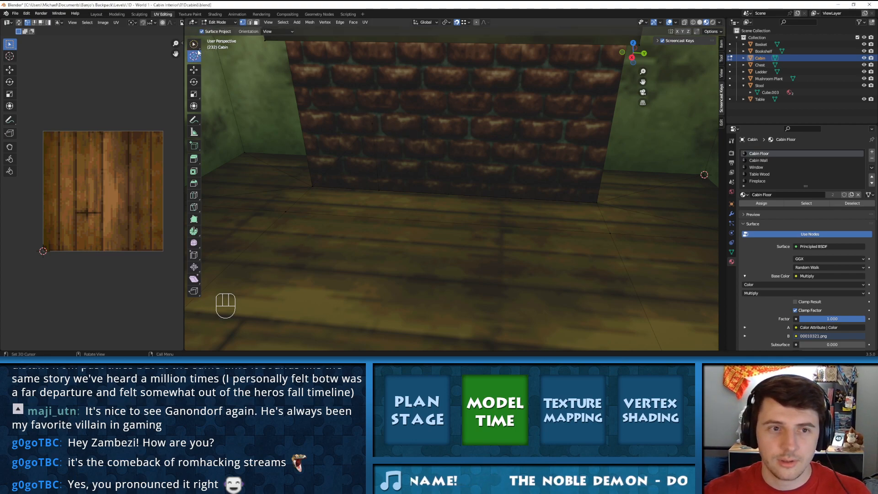
key("k")
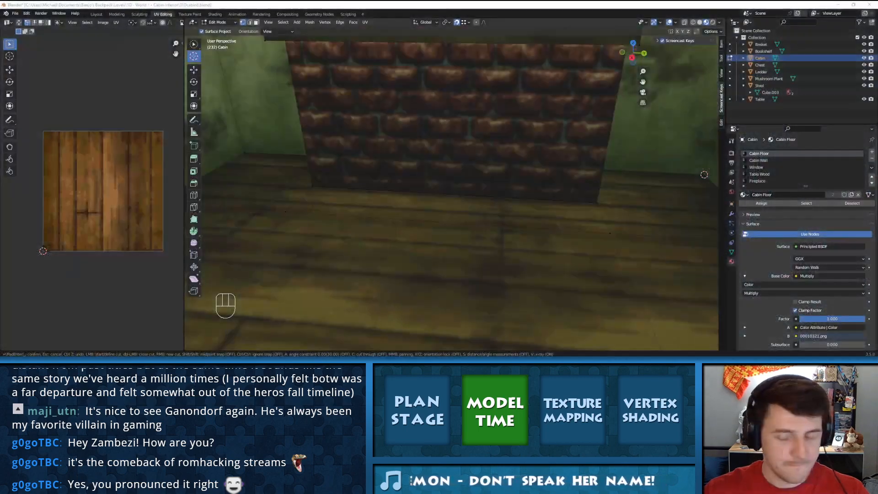
mouse_move(353, 178)
middle_mouse_down()
mouse_move(380, 156)
mouse_move(343, 178)
middle_mouse_up()
middle_click_drag(365, 134, 444, 122)
key("ctrl+z")
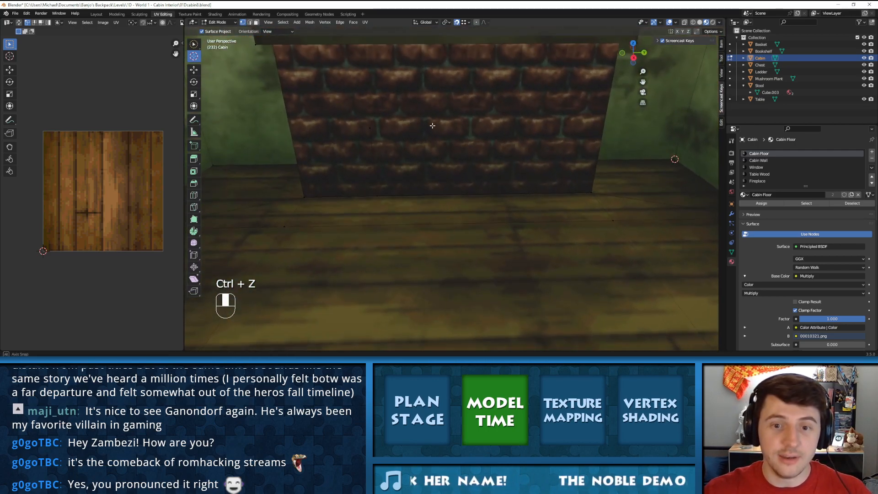
Examine the fireplace's brick front and its lower edge straight on and from slightly above
key("KP_1")
key("KP_6")
key("KP_6")
key("KP_6")
key("KP_6")
key("KP_6")
key("KP_6")
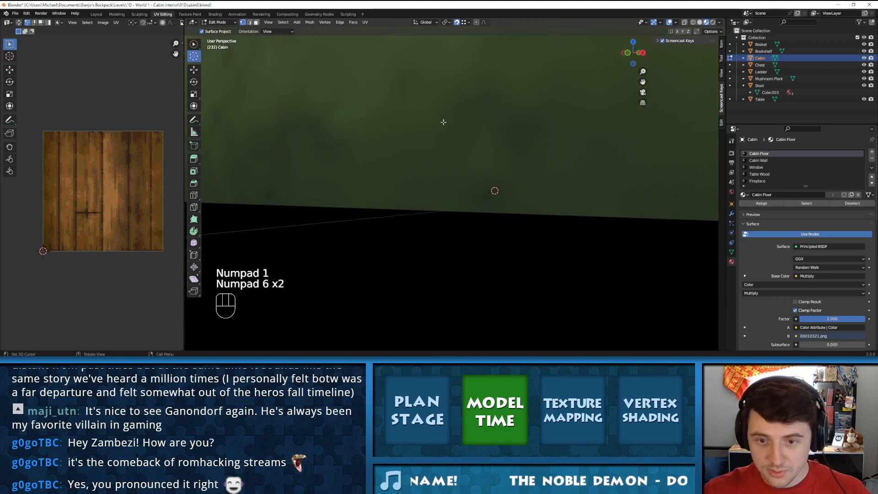
middle_click_drag(443, 123, 443, 167, "shift")
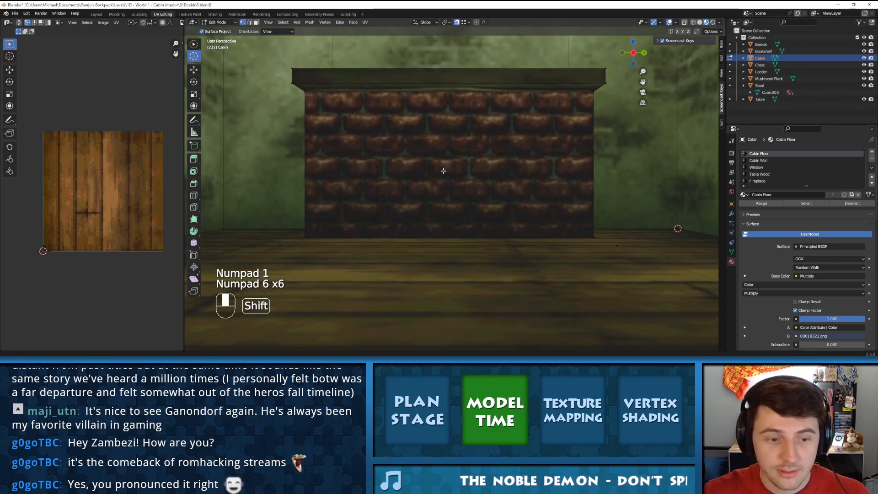
key("k")
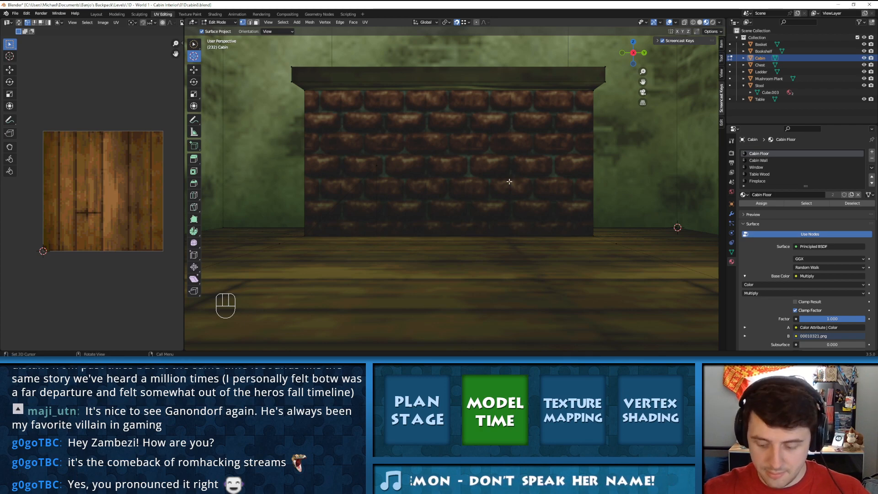
key("KP_2")
key("KP_8")
key("KP_8")
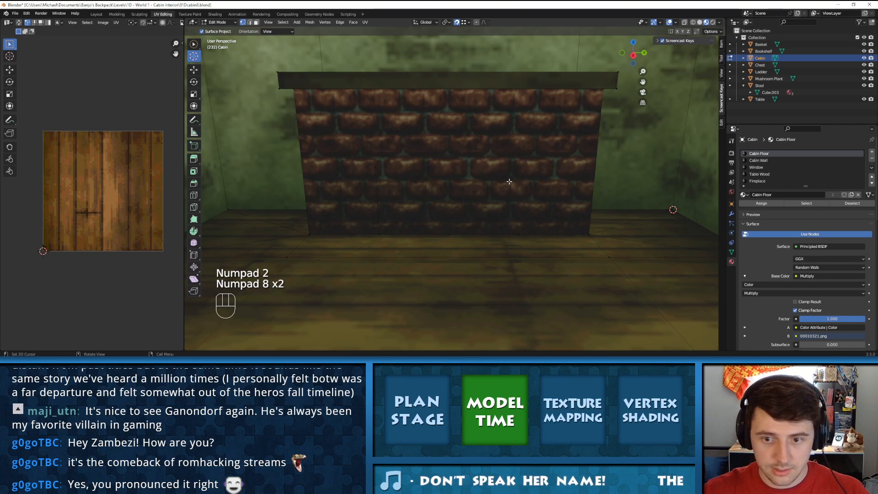
key("k")
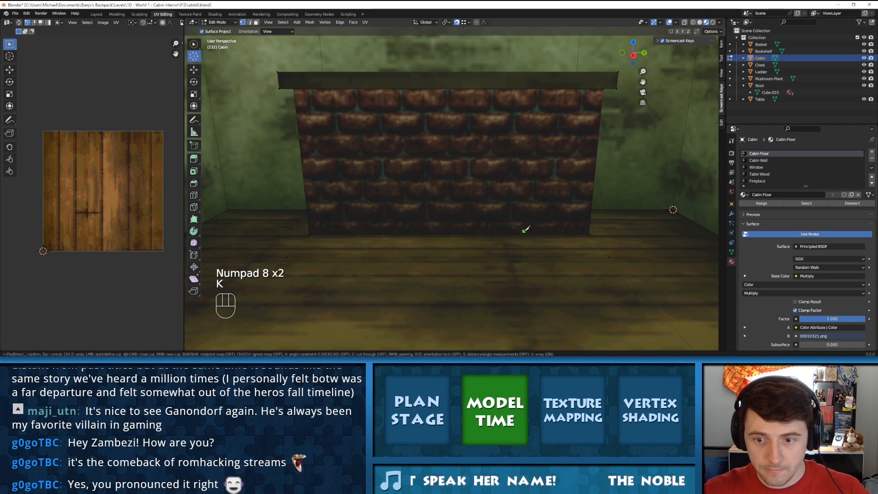
key("Escape")
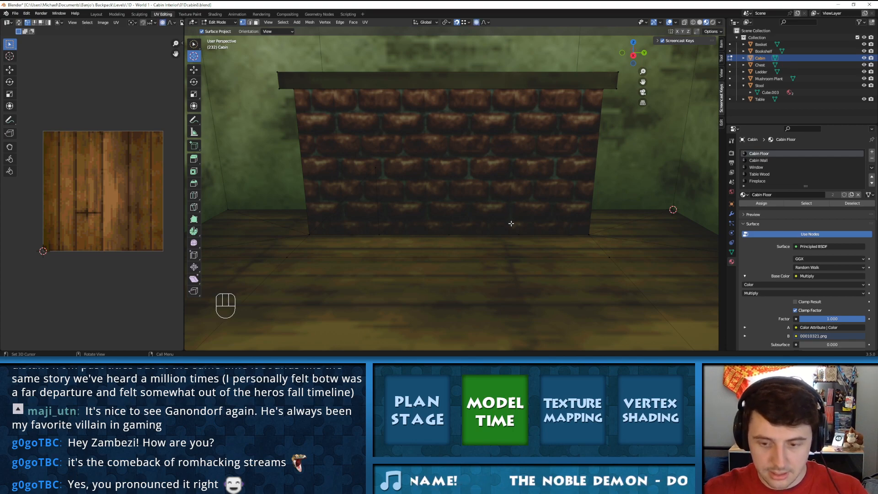
Review the proportional editing falloff options and pick Vertex as the snapping target
left_click(486, 22)
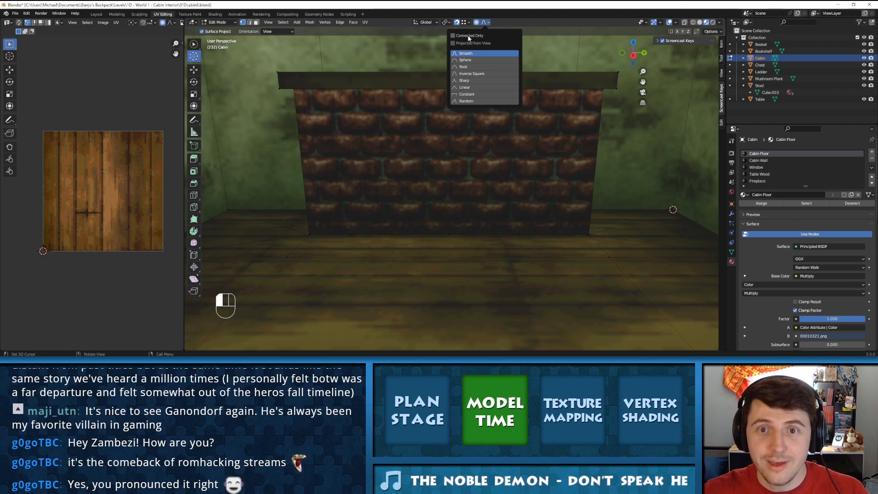
left_click(464, 22)
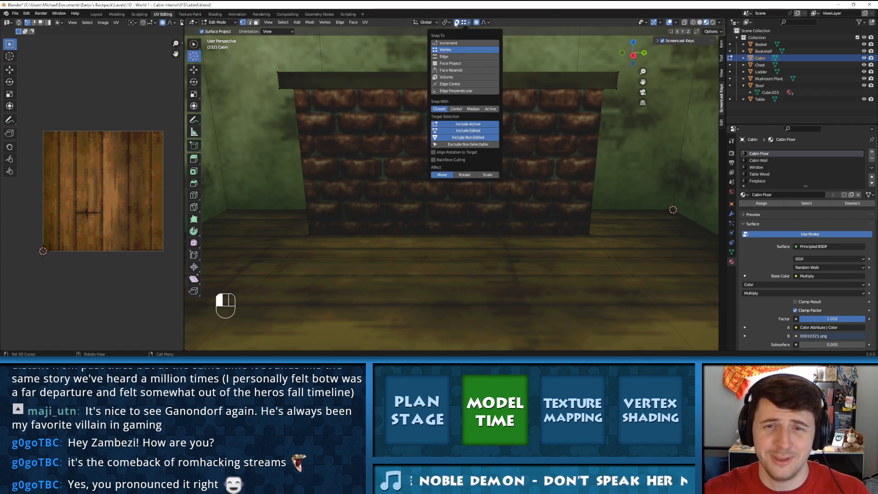
left_click(452, 50)
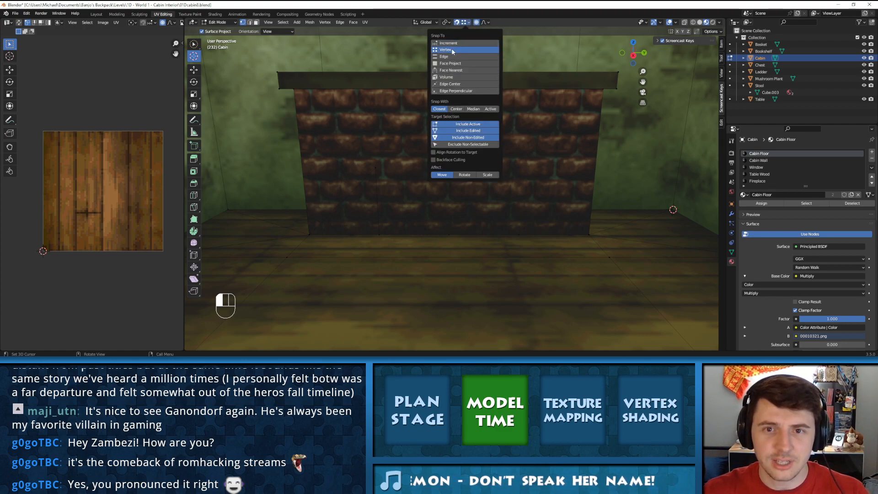
key("Escape")
key("k")
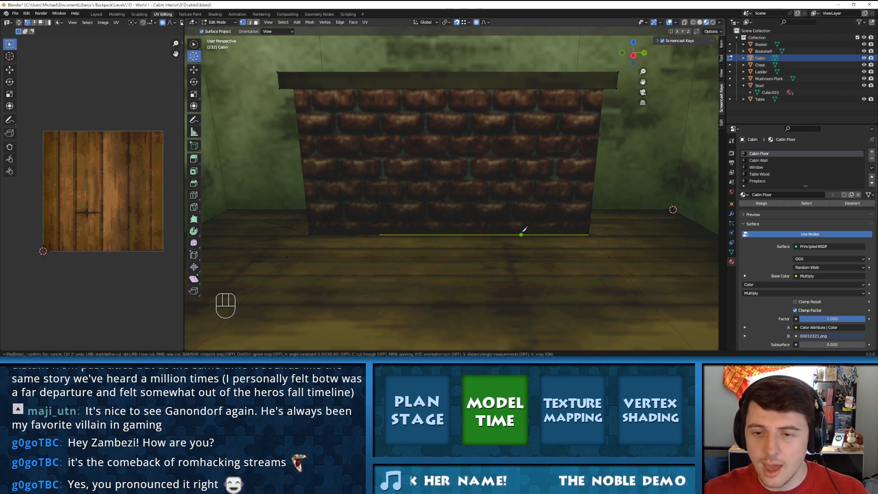
key("Escape")
Place the 3D cursor on the green wall beside the brick fireplace
left_click(518, 233)
left_click(519, 236)
left_click(520, 236)
left_click_drag(520, 236, 519, 235)
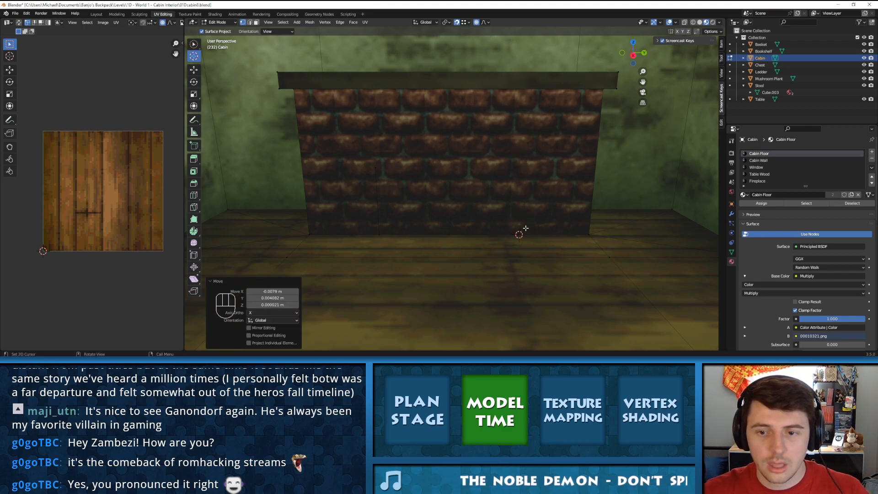
left_click(524, 228)
left_click(505, 212)
left_click(283, 150)
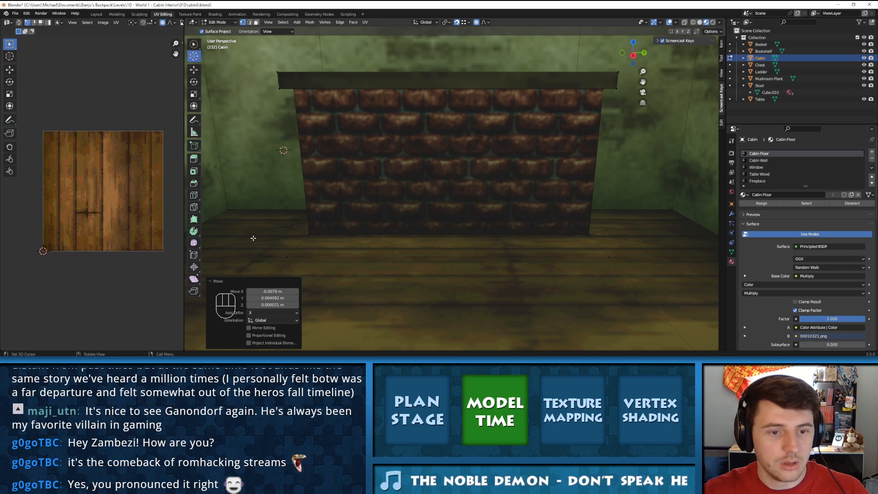
Switch to the selection tool and select the second inner vertex along the fireplace's lower edge
mouse_move(194, 44)
left_mouse_down()
mouse_move(210, 47)
mouse_move(213, 60)
mouse_move(215, 46)
left_mouse_up()
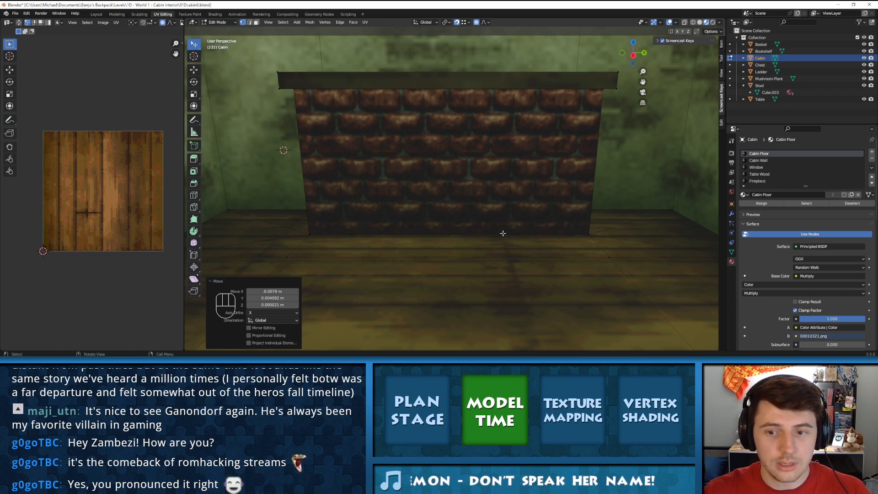
left_click(517, 235)
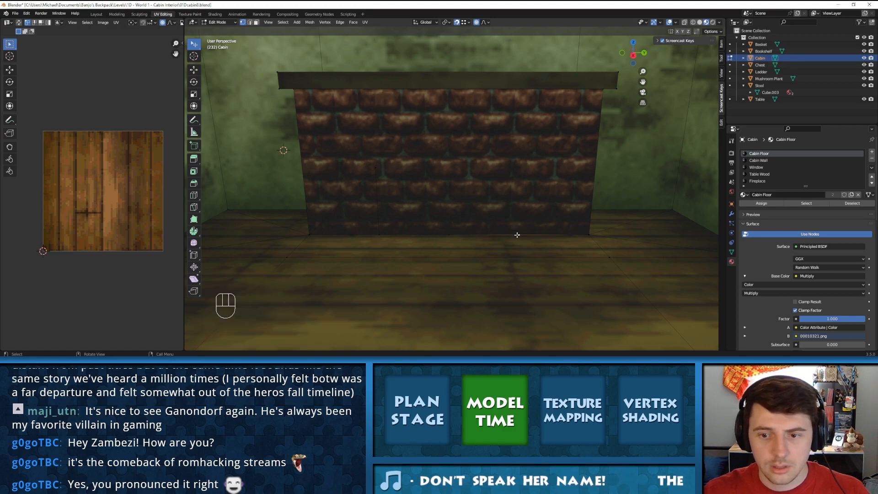
key("k")
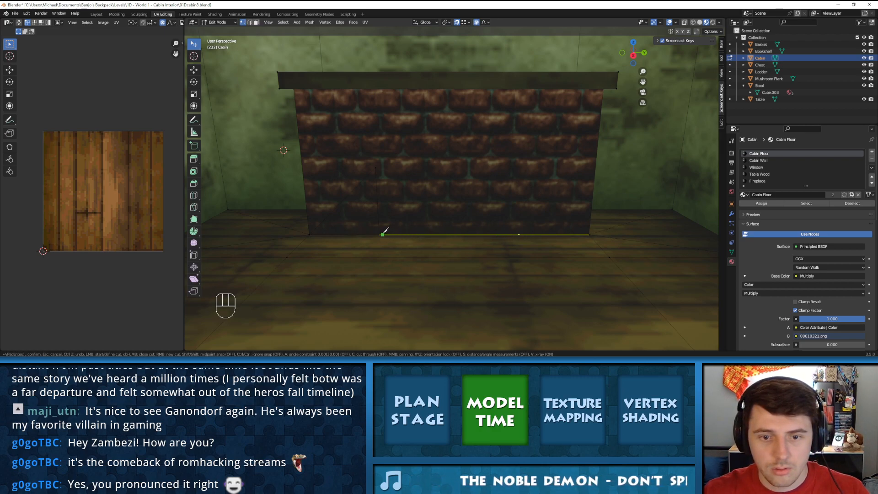
left_click(518, 234)
middle_click_drag(521, 163, 484, 163)
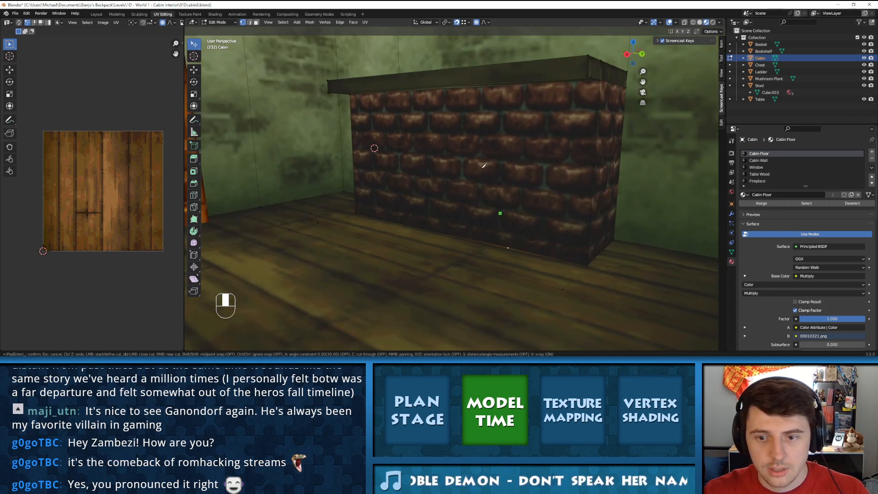
scroll(476, 265, "up", 3)
middle_click_drag(541, 276, 555, 251)
scroll(577, 252, "down", 3)
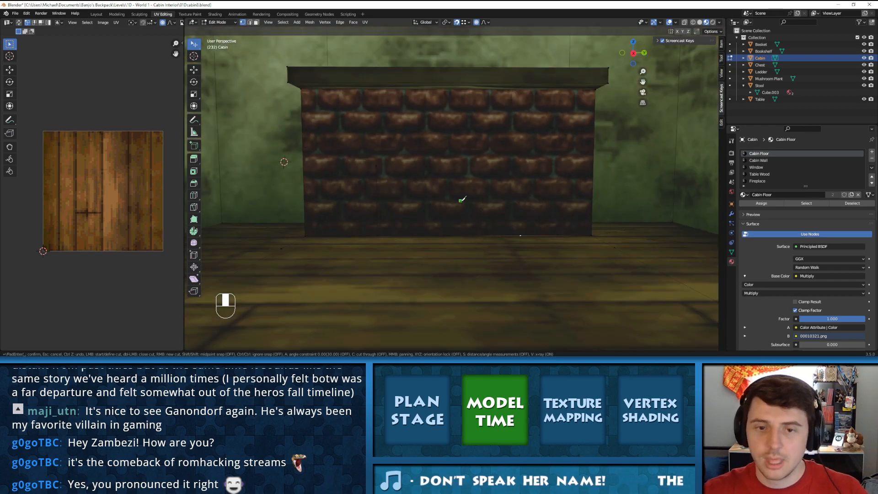
key("Escape")
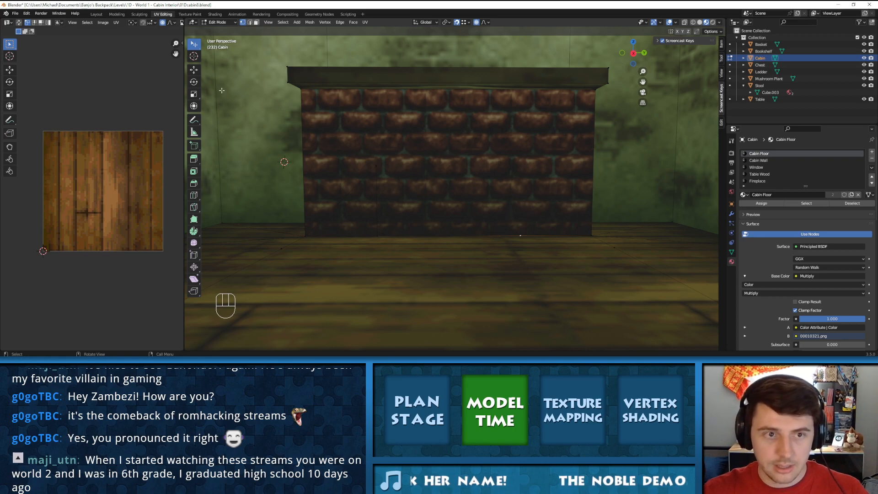
Extrude the second inner vertex on the fireplace's lower edge about 0.89 m up along Z, level with the opposite vertical edge's top
key("v")
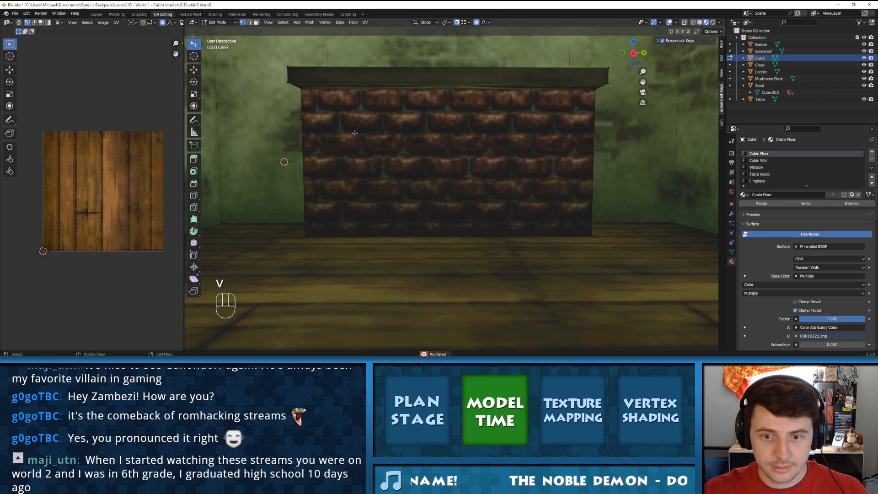
left_click(516, 238)
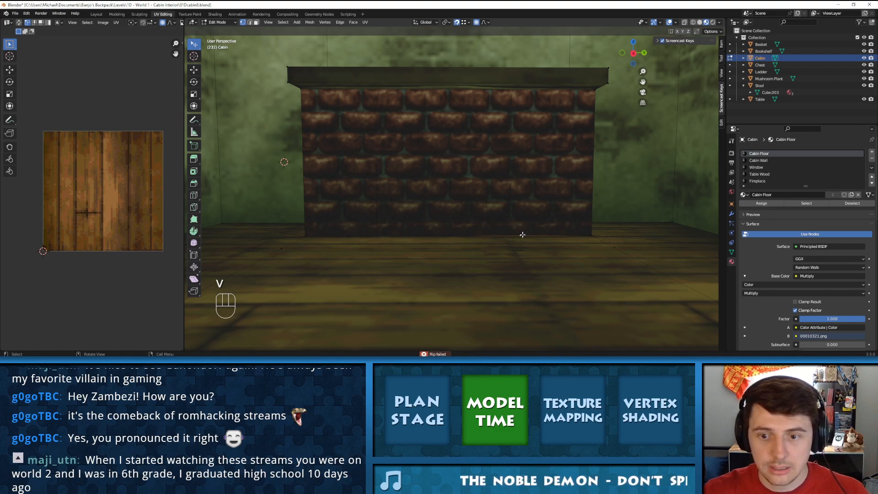
middle_click_drag(513, 201, 512, 208)
key("e")
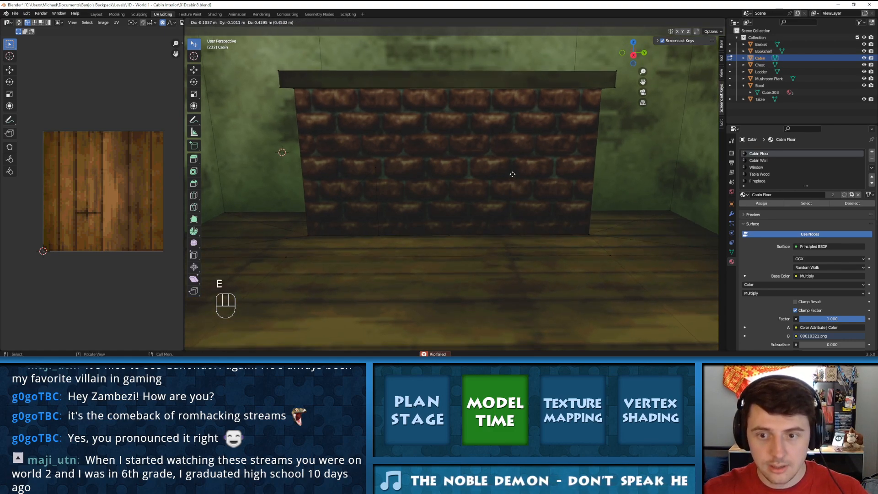
key("z")
left_click(376, 168)
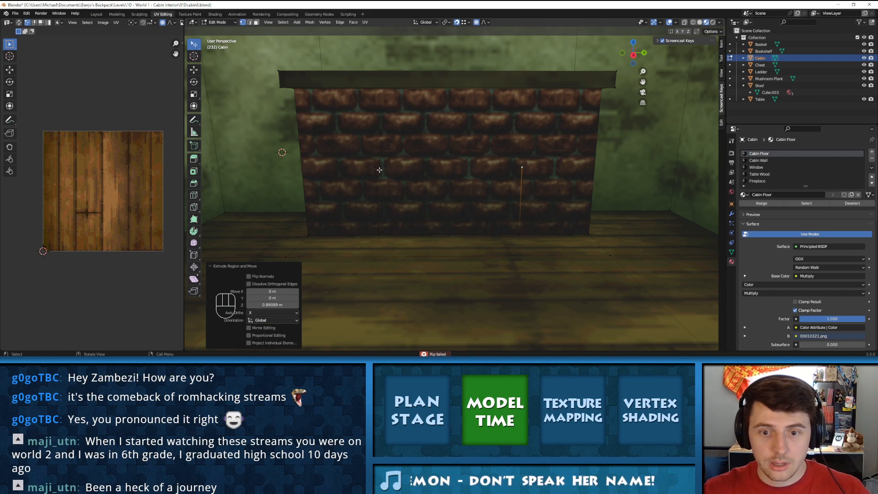
Extrude the middle vertex of the fireplace's lower edge about 1.3 m up along Z
left_click(450, 234)
key("e")
key("z")
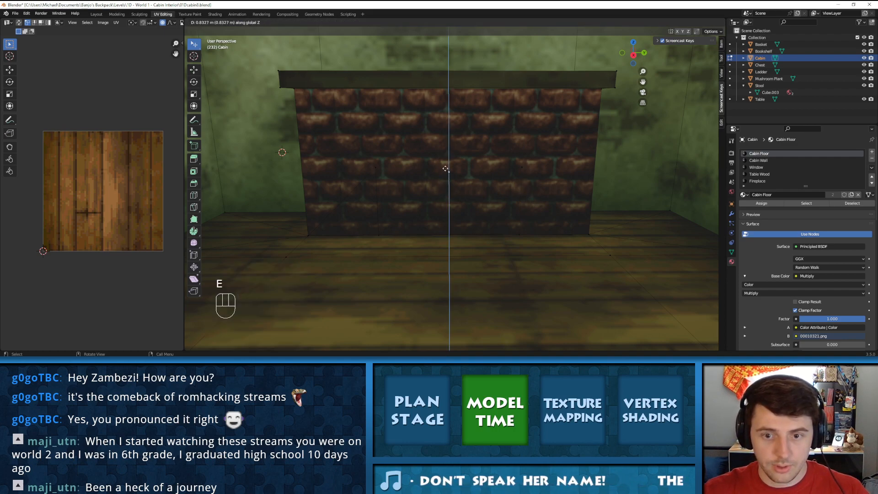
left_click(455, 133)
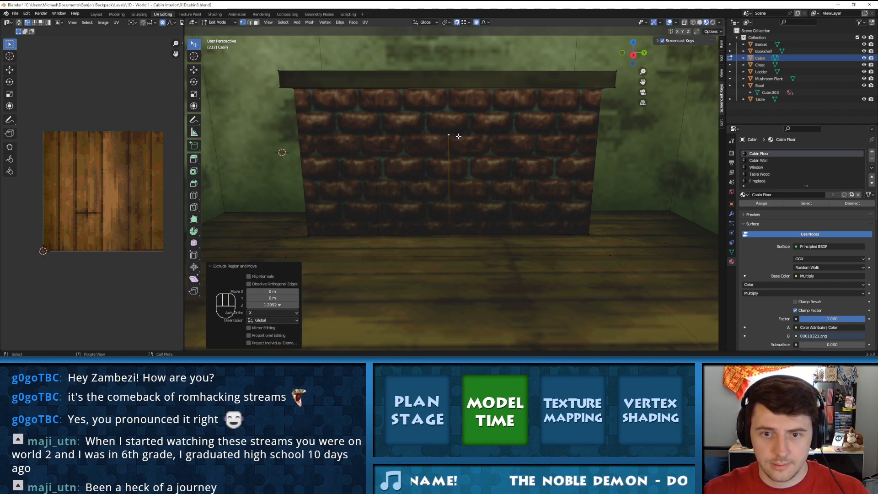
Extrude the top vertex of the central vertical edge 0.4 m along Y
left_click(375, 168)
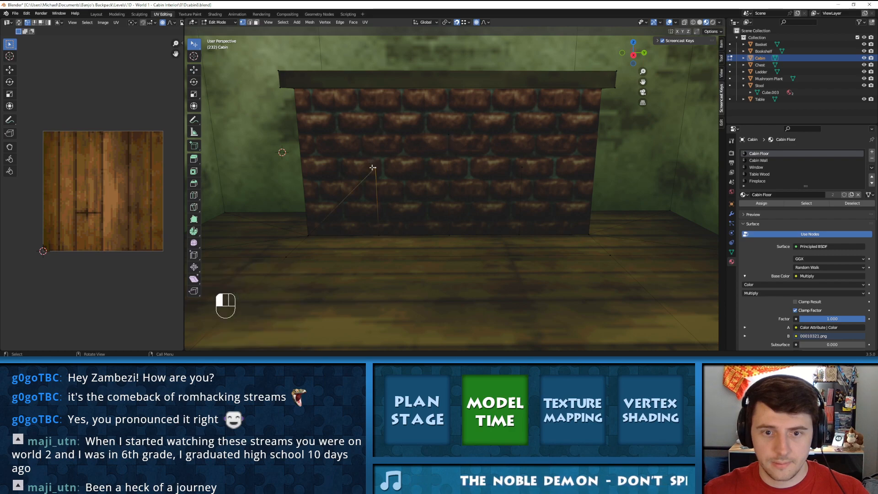
left_click(448, 134)
key("e")
key("y")
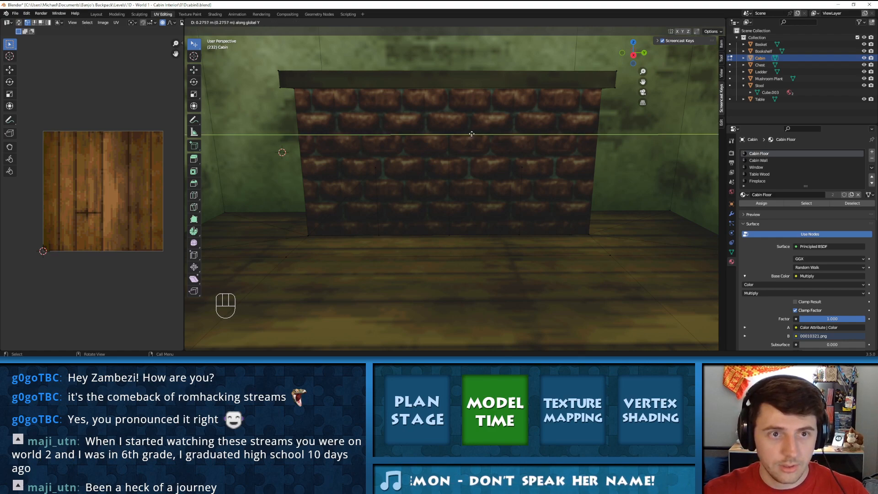
type(".4")
key("Return")
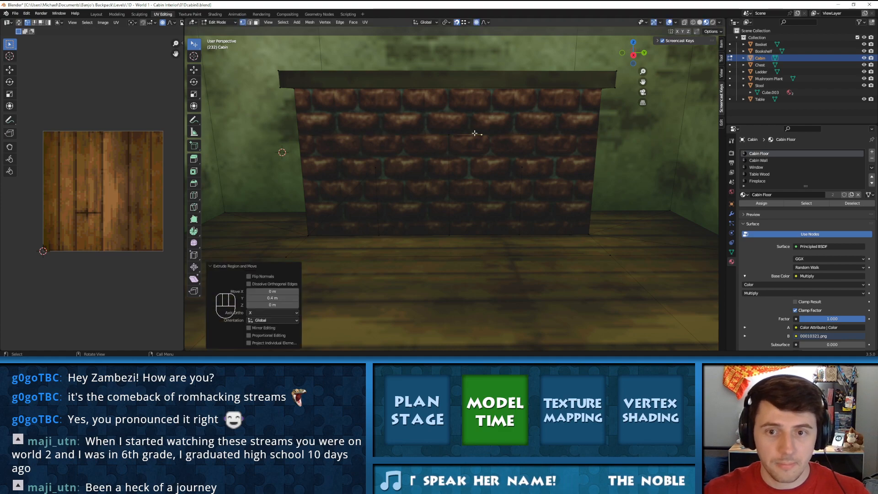
Extrude the top vertex of the central edge -0.4 m along Y to mirror the first horizontal edge
key("ctrl+r")
key("e")
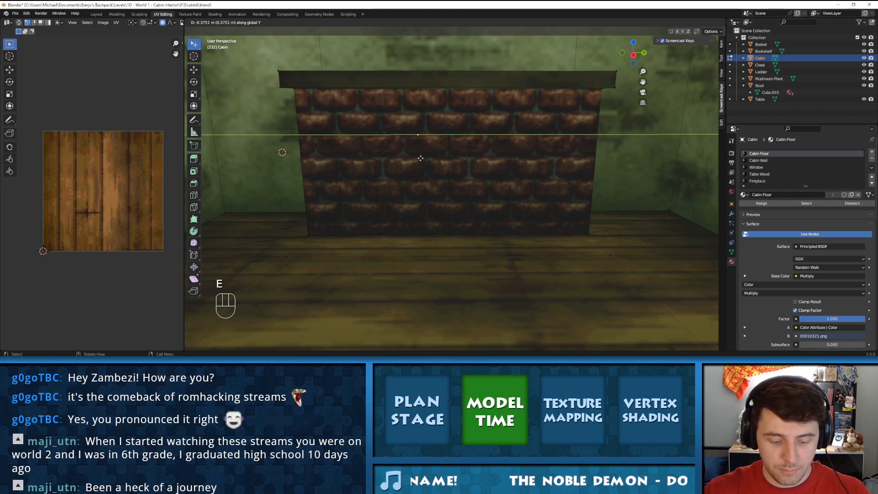
type("-.4")
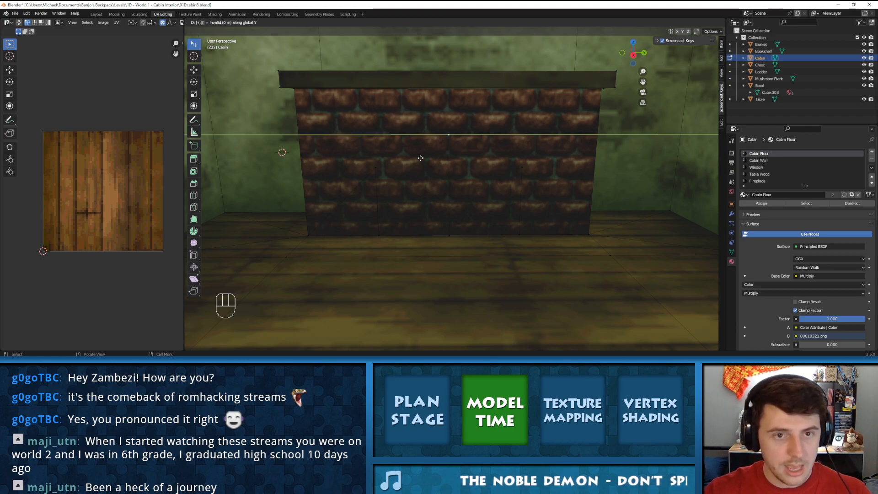
key("Return")
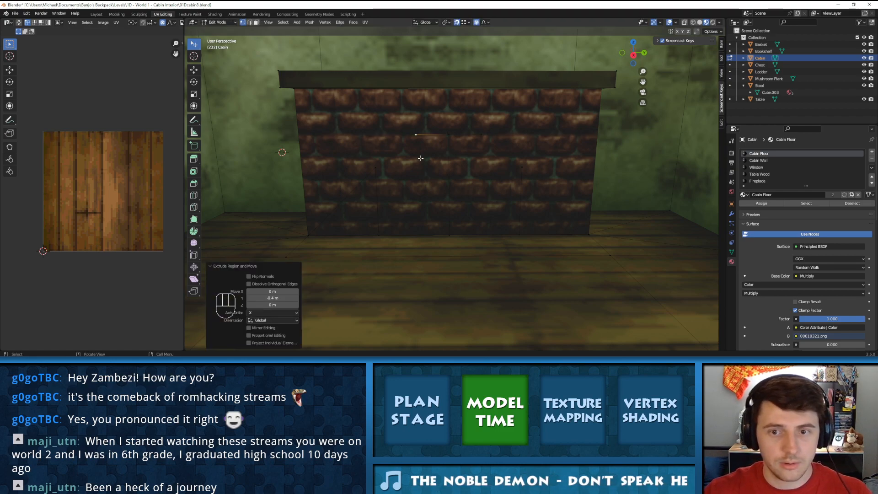
Try to connect the end of the +Y horizontal edge to the top of the neighbouring vertical edge
left_click(483, 135)
left_click(518, 164, "shift")
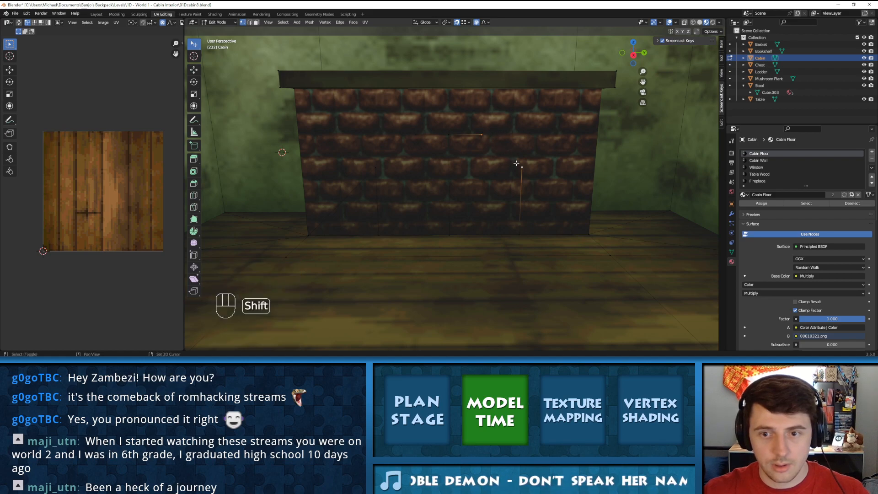
key("j")
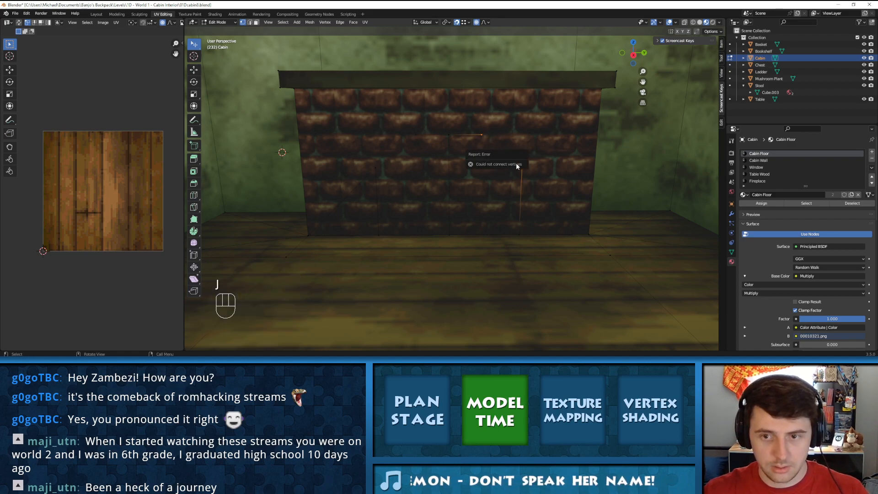
left_click(509, 139)
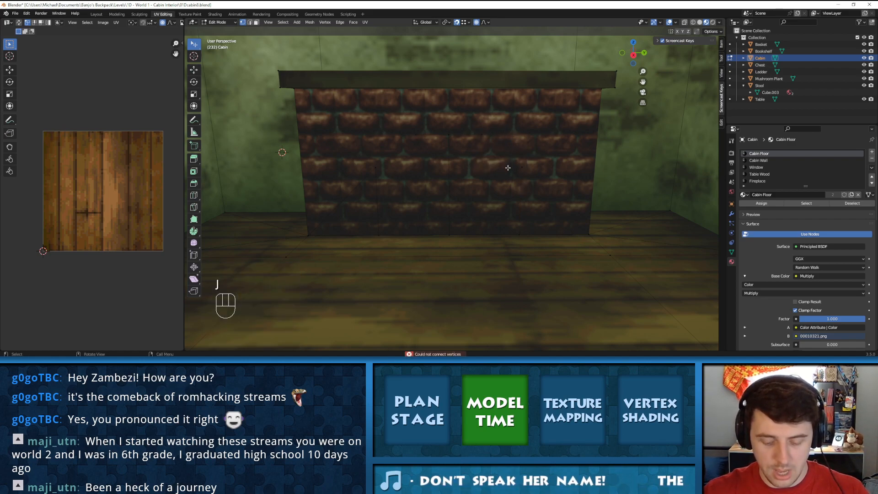
key("k")
key("Escape")
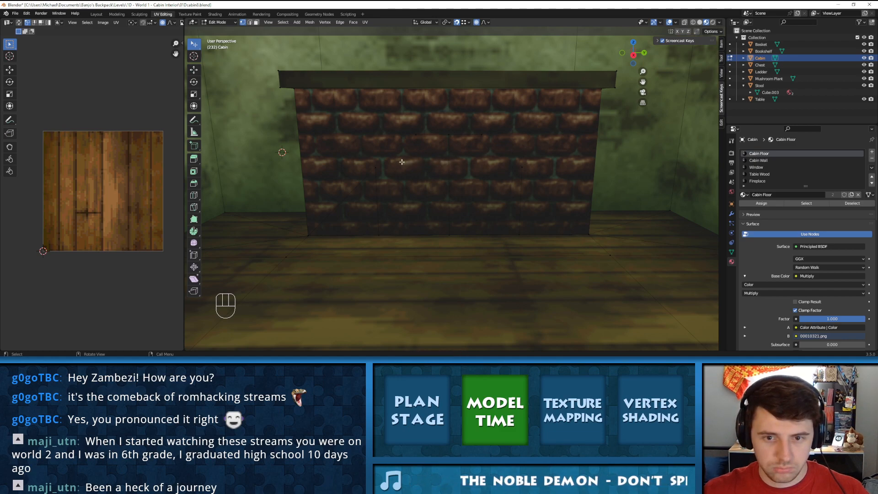
Fill a slanted edge on each side between the horizontal top edge's ends and the tops of the two vertical edges
left_click(376, 167)
left_click(415, 135, "shift")
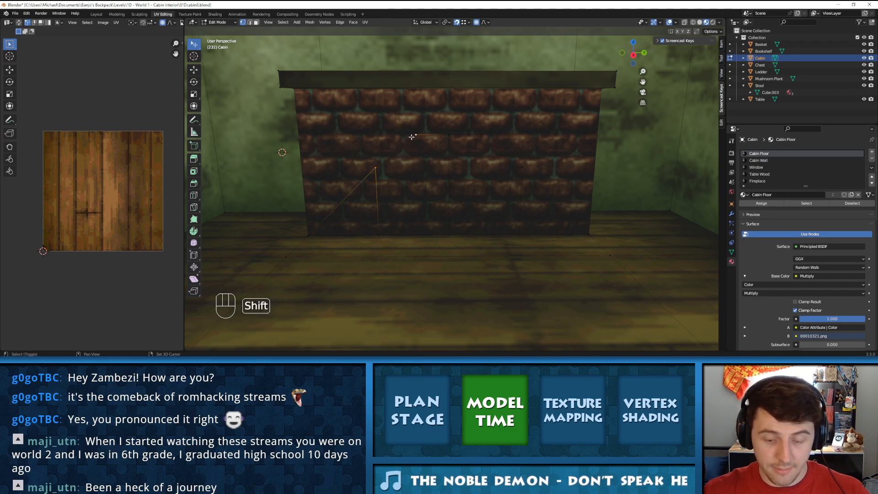
key("f")
left_click(482, 134)
left_click(521, 166, "shift")
key("f")
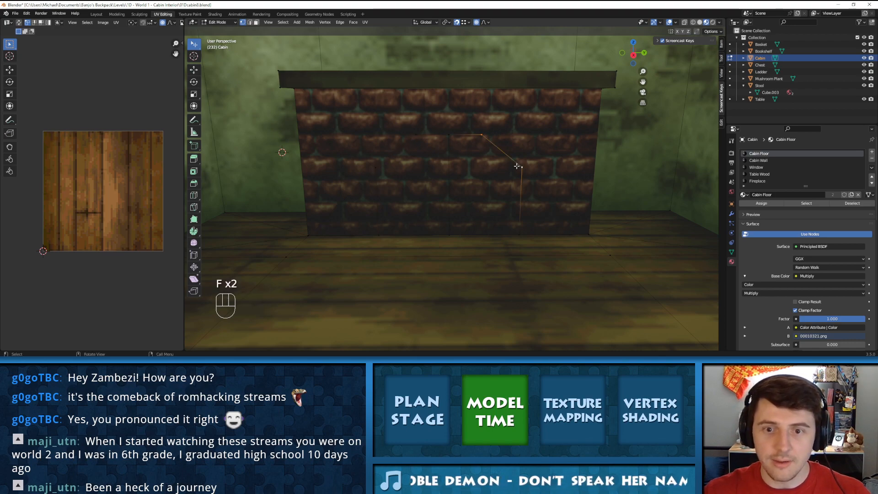
Try to dissolve the vertex at the top of the central vertical edge
left_click(448, 132)
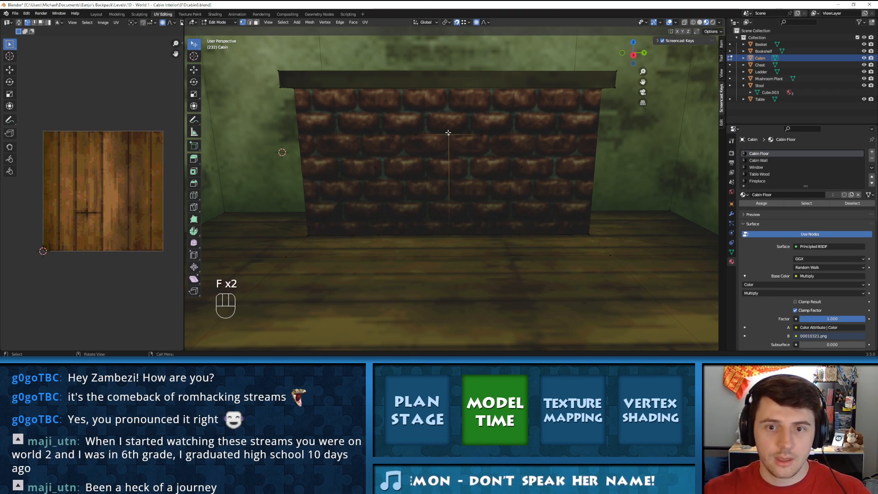
key("x")
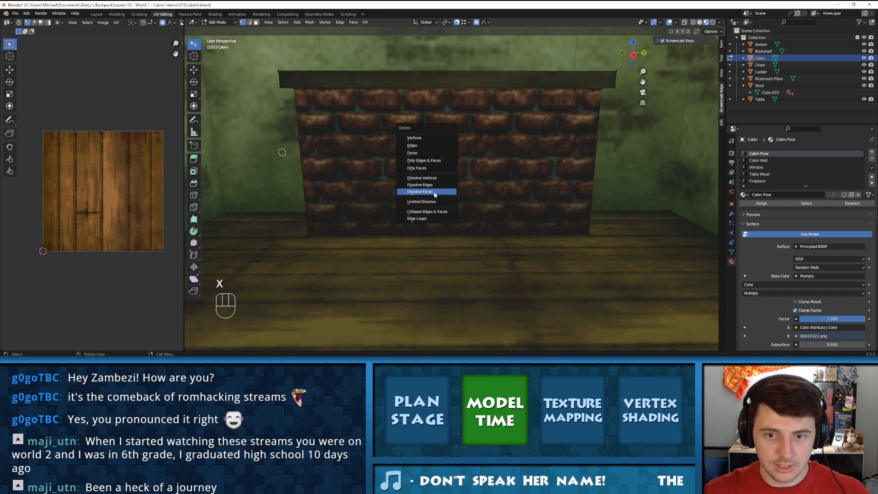
left_click(434, 181)
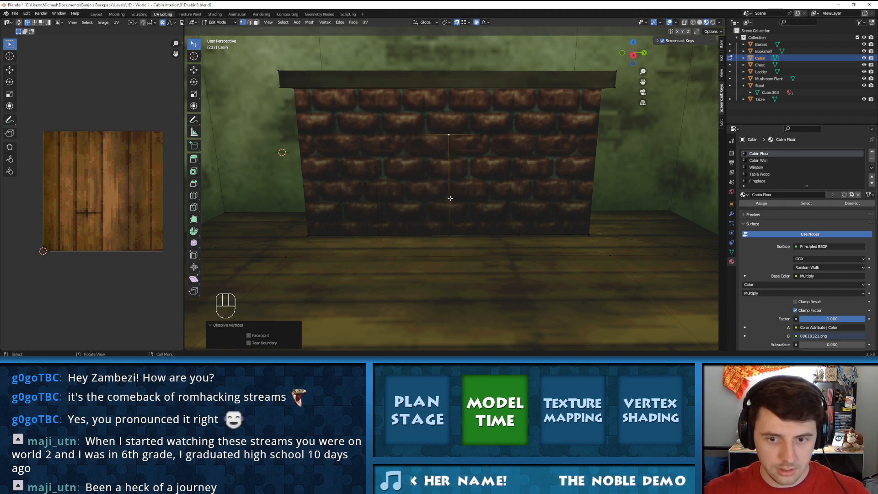
Switch to edge selection and delete the central vertical edge beneath the arch outline
left_click(249, 22)
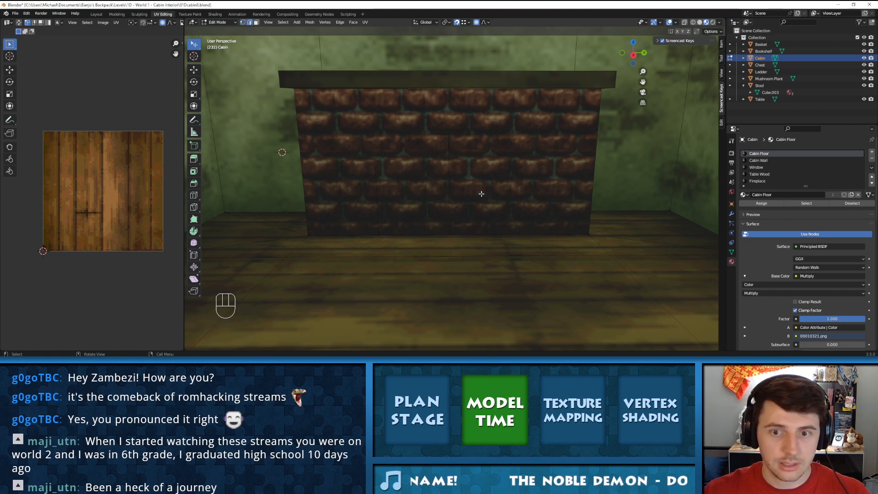
left_click(450, 188)
key("x")
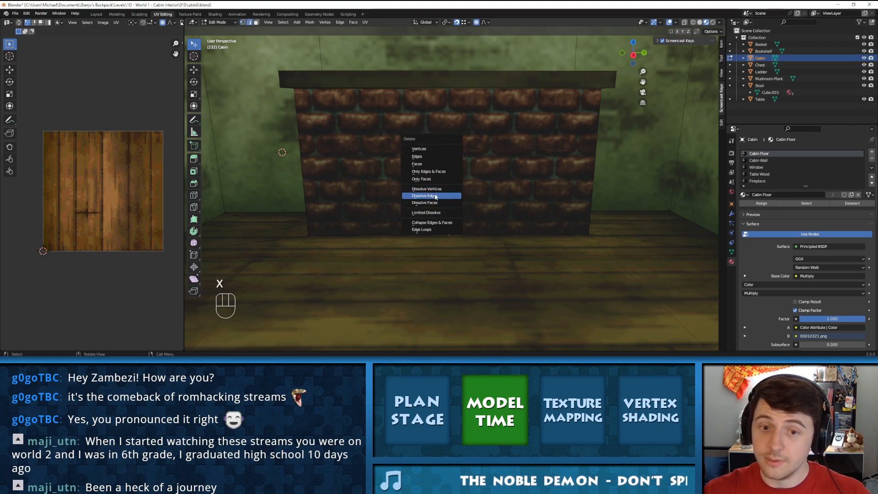
left_click(447, 194)
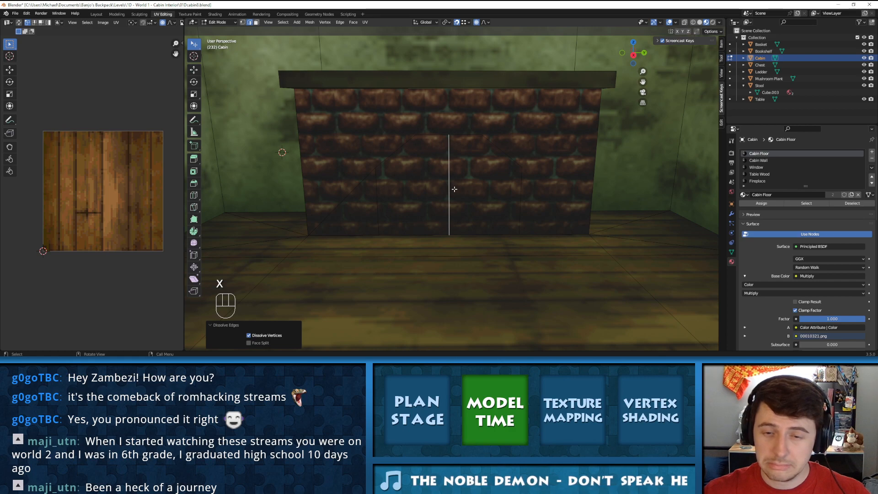
key("x")
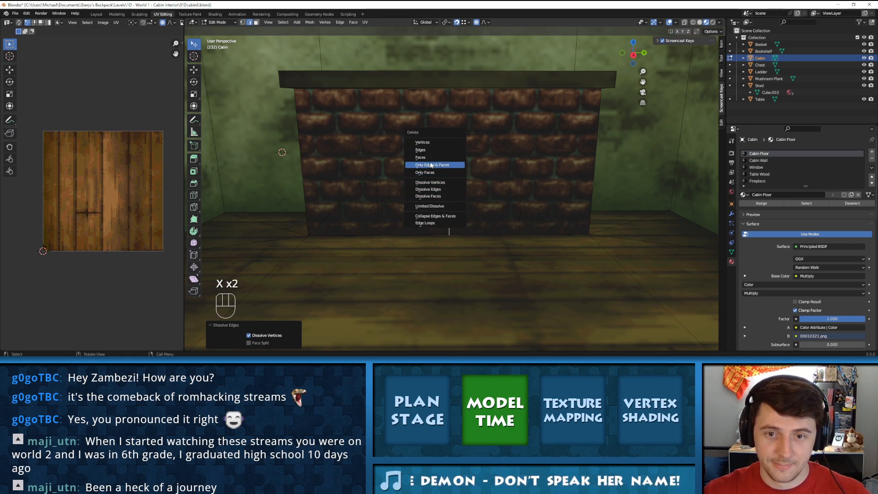
left_click(429, 151)
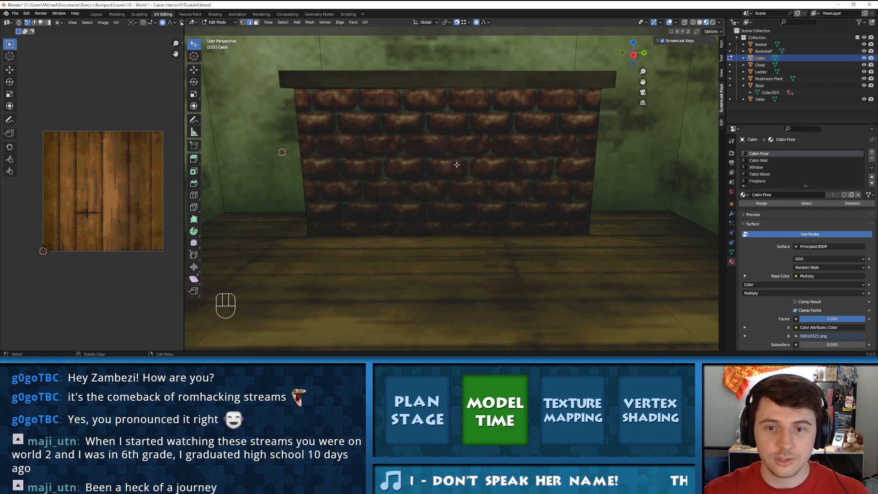
Check the arch outline's edges, and delete the large brick front face of the fireplace
left_click(486, 142)
left_click(462, 137)
left_click(387, 163)
left_click(427, 140)
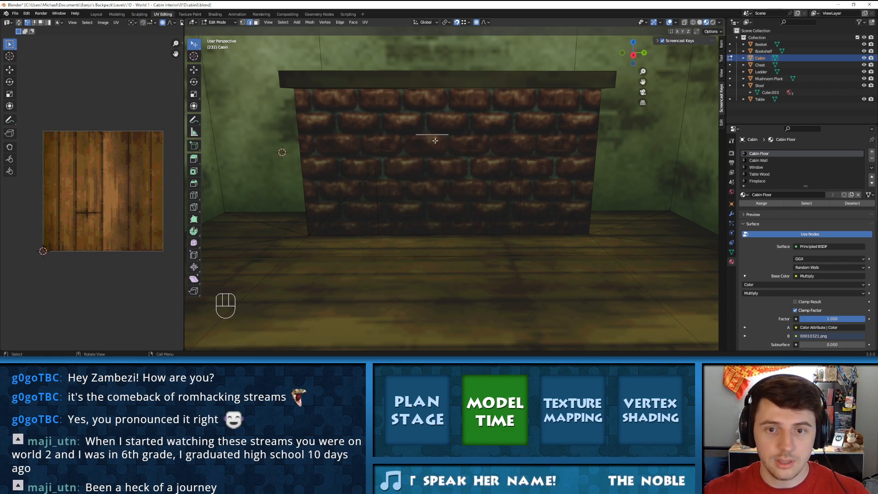
key("l")
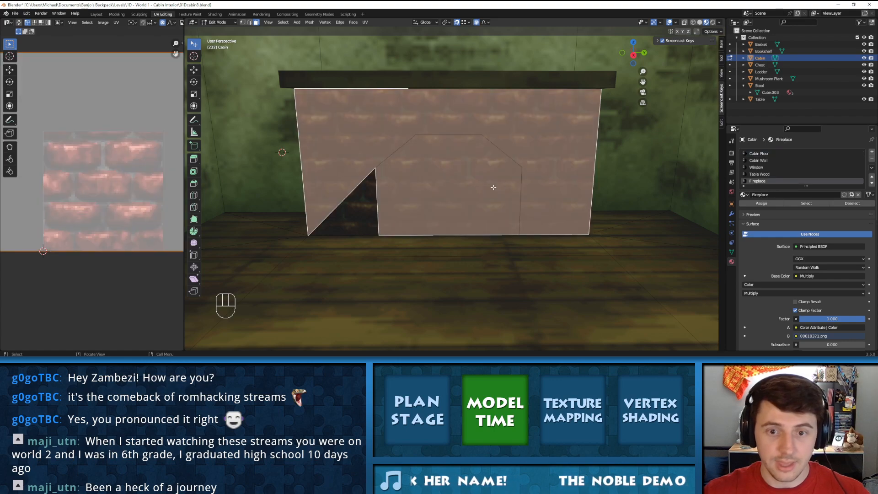
key("x")
left_click(429, 181)
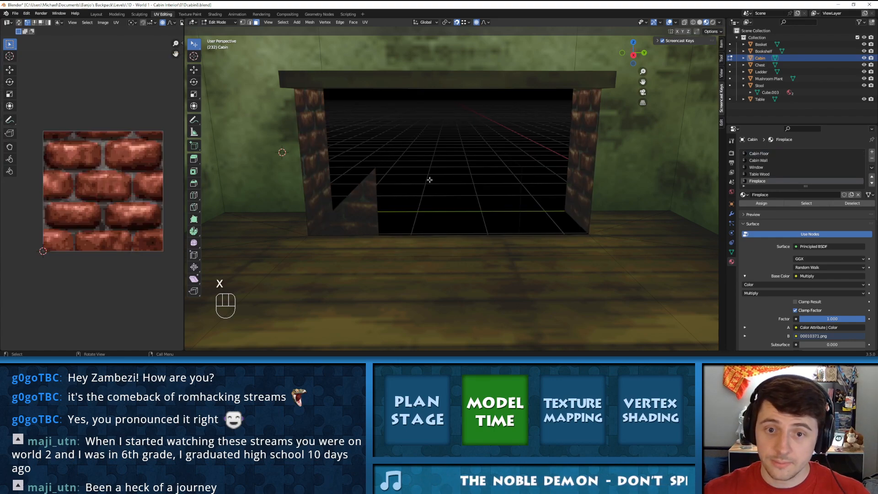
Select all of the cabin's geometry and save the file
middle_click_drag(429, 180, 439, 164)
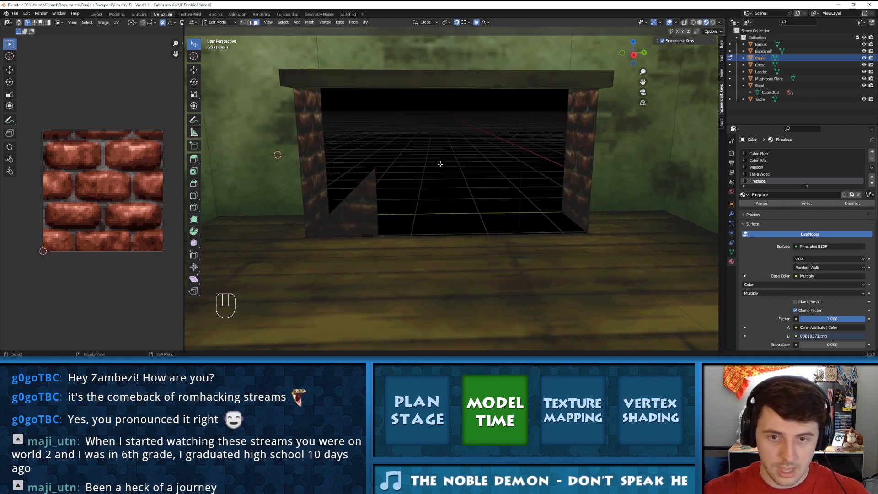
key("a")
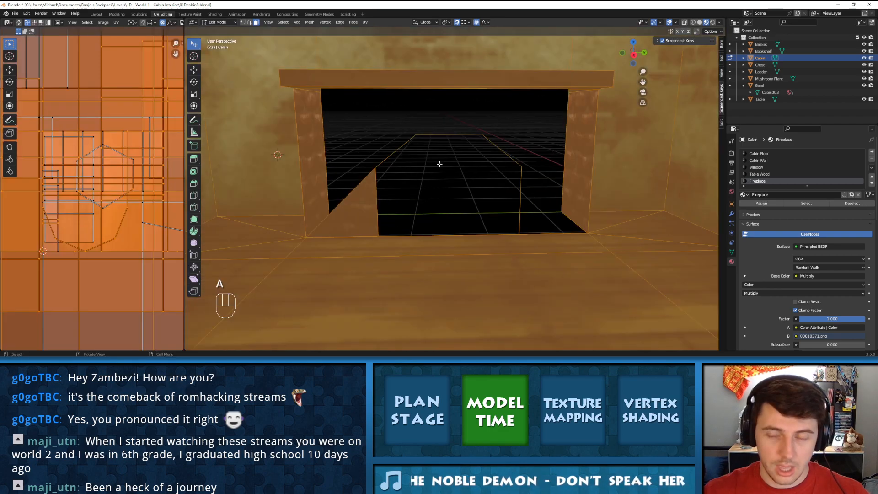
left_click(364, 22)
mouse_move(352, 24)
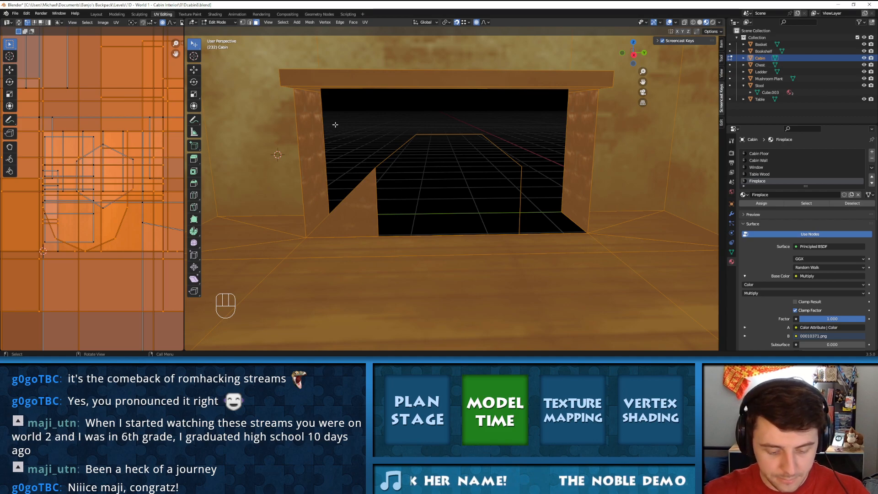
left_click(15, 13)
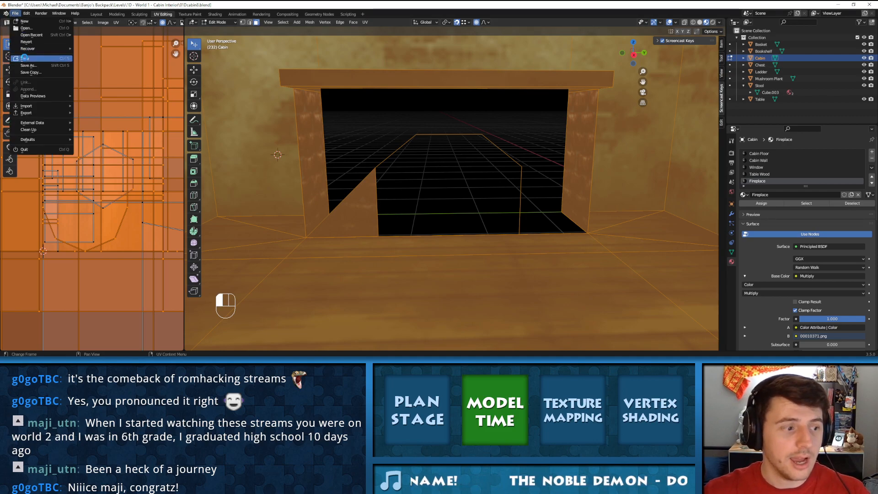
left_click(25, 59)
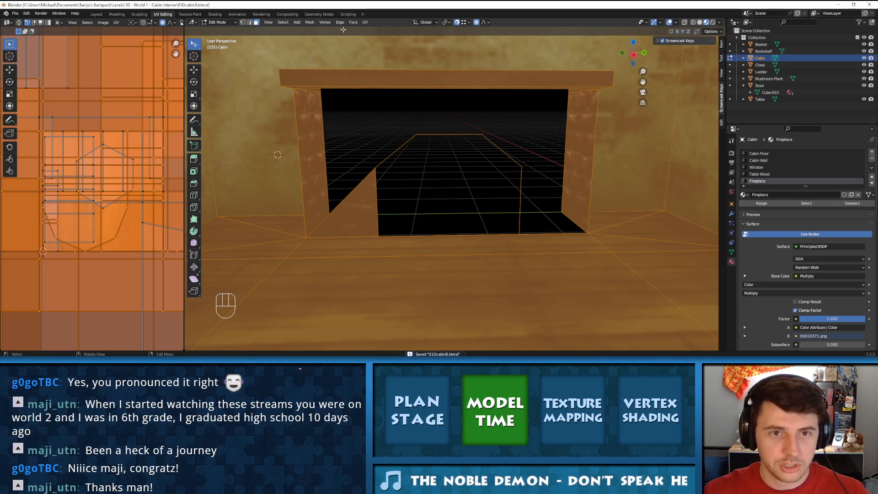
Try to find the Remove Doubles command by searching for "remove doub", "double" and "remove"
key("F3")
type("remove doub")
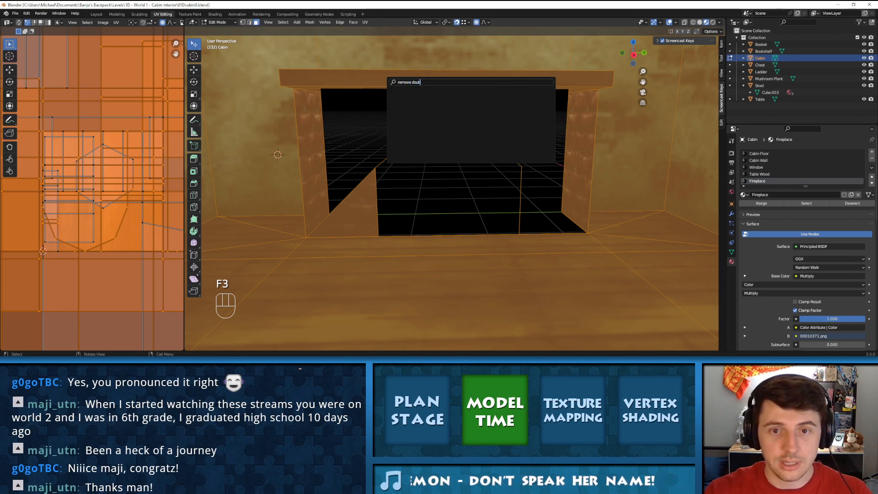
key("BackSpace")
key("BackSpace")
key("BackSpace")
key("BackSpace")
key("BackSpace")
key("BackSpace")
key("BackSpace")
key("BackSpace")
key("BackSpace")
key("BackSpace")
key("BackSpace")
key("BackSpace")
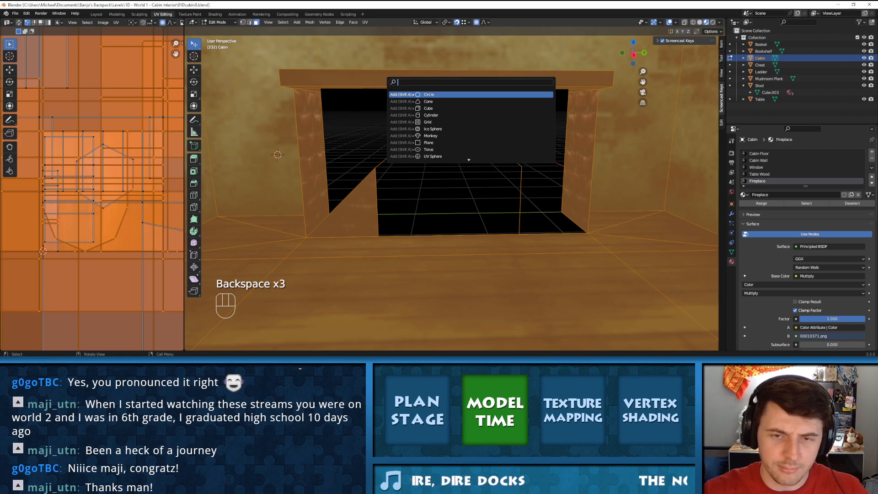
type("do")
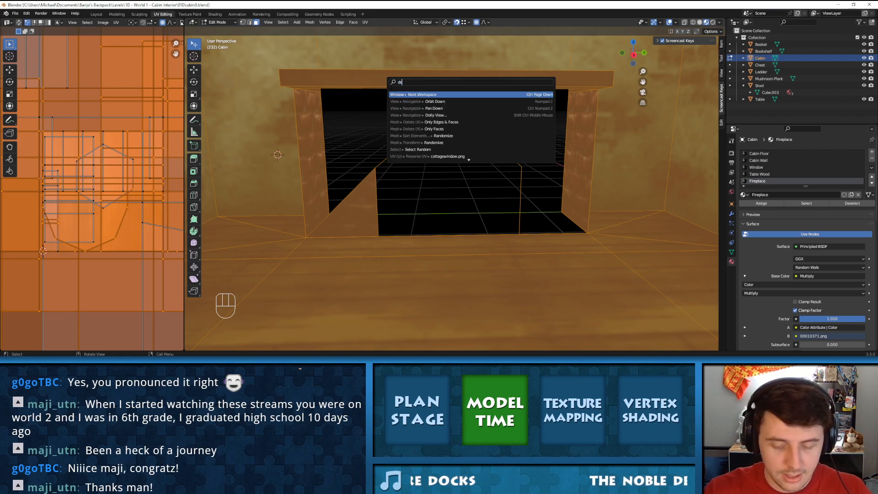
type("uble")
key("BackSpace")
key("BackSpace")
key("BackSpace")
key("BackSpace")
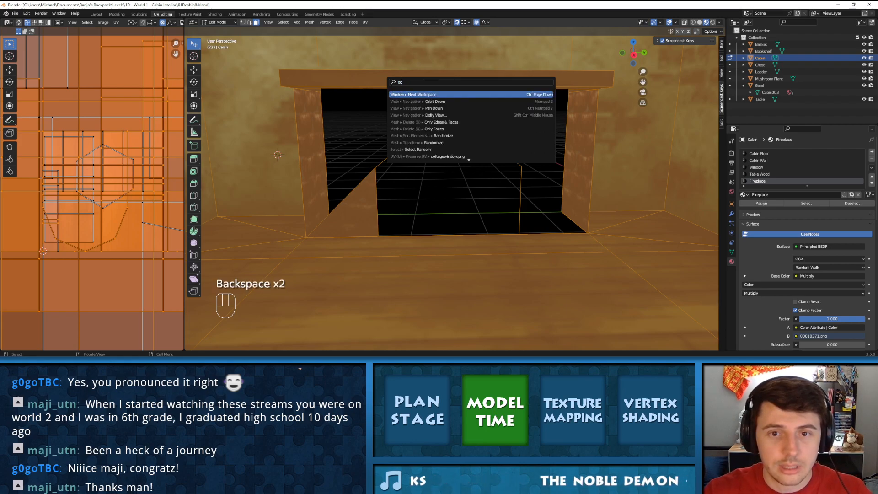
key("BackSpace")
key("BackSpace")
type("remove")
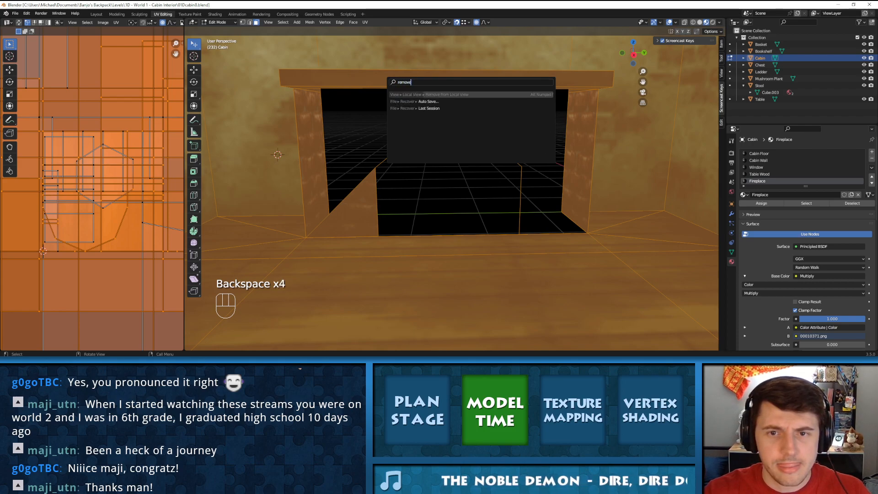
key("BackSpace")
key("BackSpace")
key("BackSpace")
key("BackSpace")
key("BackSpace")
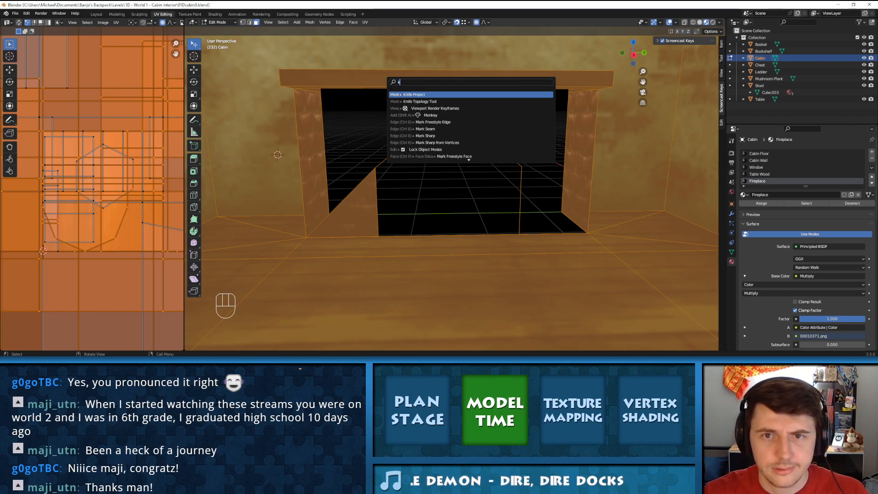
key("BackSpace")
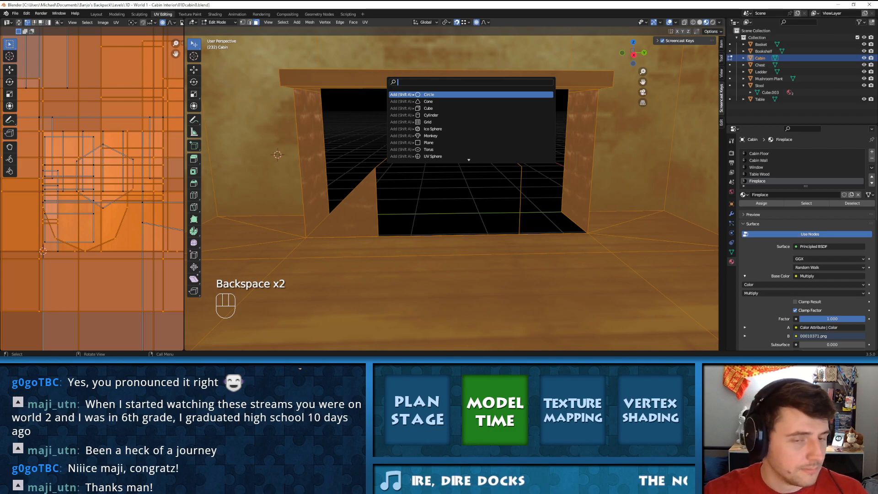
Merge the selected cabin vertices by distance, with a merge distance of 0.01 m
type("merge")
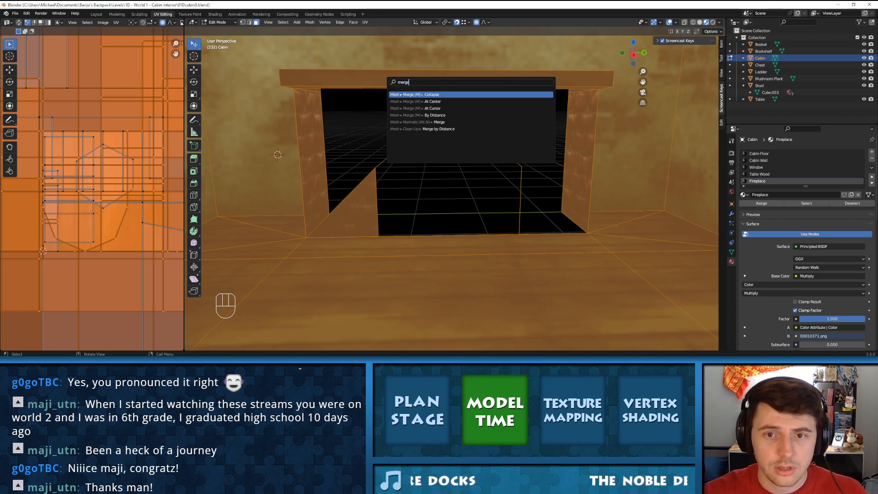
left_click(421, 129)
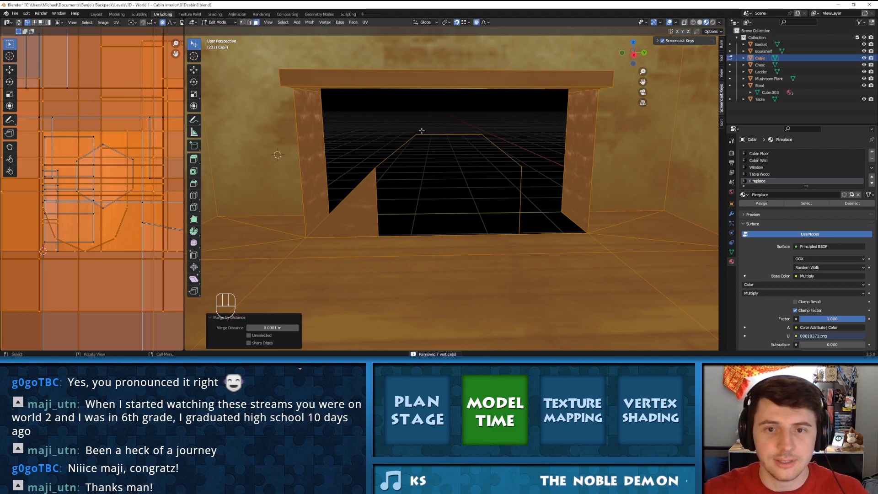
left_click(271, 327)
left_click(260, 327)
key("BackSpace")
key("BackSpace")
key("Return")
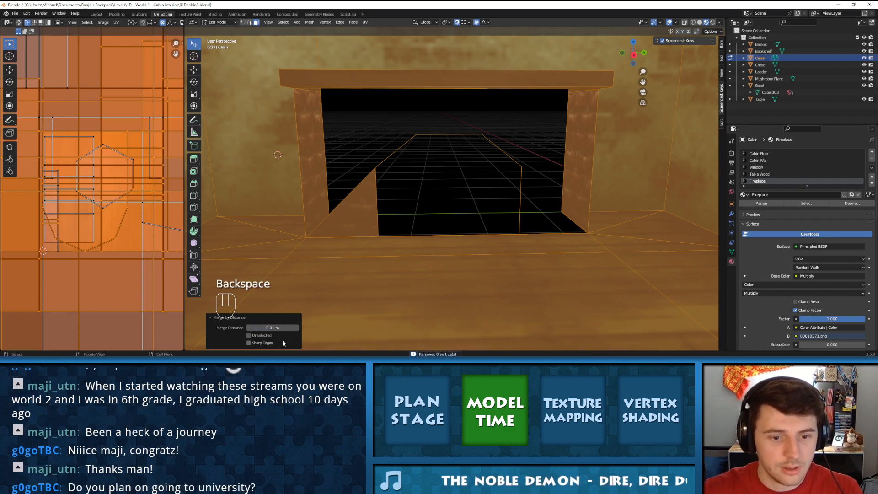
Clear the selection, switch to vertex selection and check the corner vertices of the arch outline
left_click(375, 167)
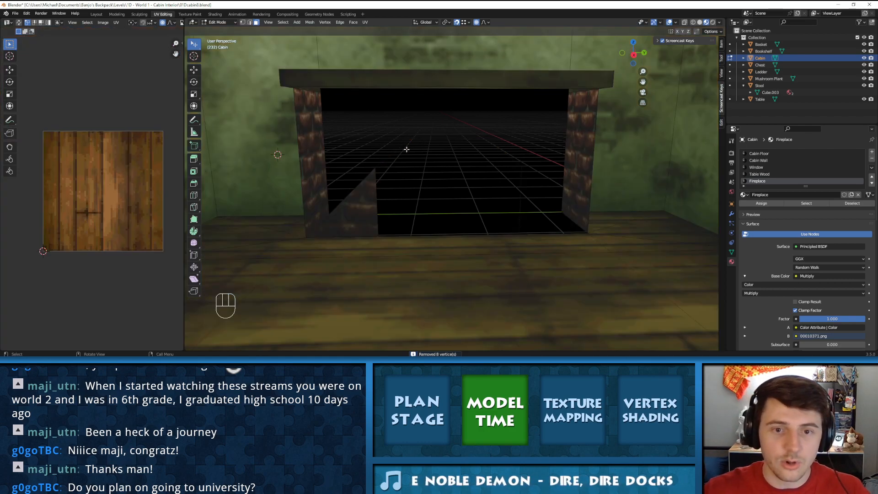
left_click(243, 22)
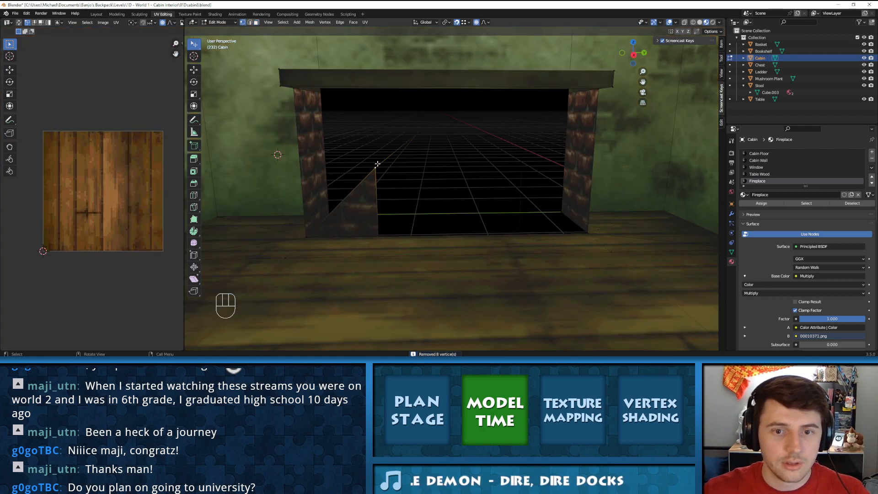
middle_click_drag(473, 140, 406, 158)
middle_click_drag(332, 186, 361, 170)
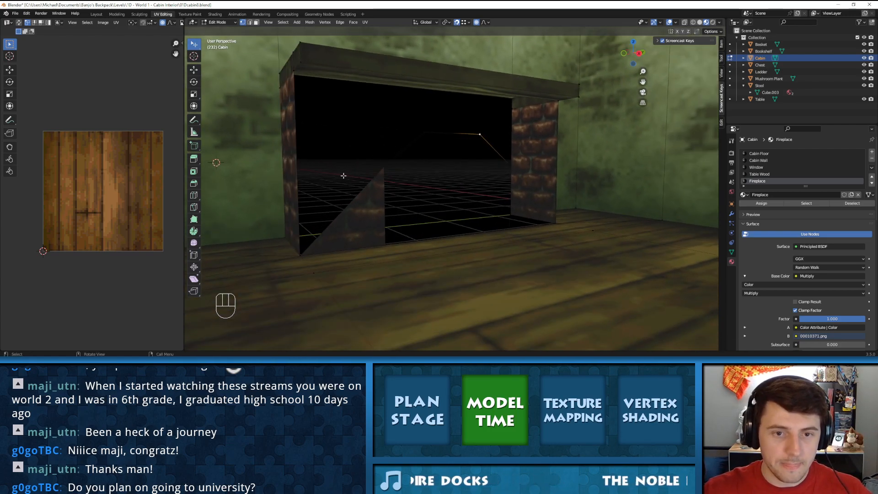
Switch to edge selection, check the edges framing the fireplace opening, and delete the full-width edge along the floor
key("2")
left_click(287, 139)
left_click(356, 79, "shift")
middle_click_drag(525, 114, 554, 111, "shift")
left_click(582, 158, "shift")
middle_click_drag(580, 155, 511, 230)
left_click(541, 234, "shift")
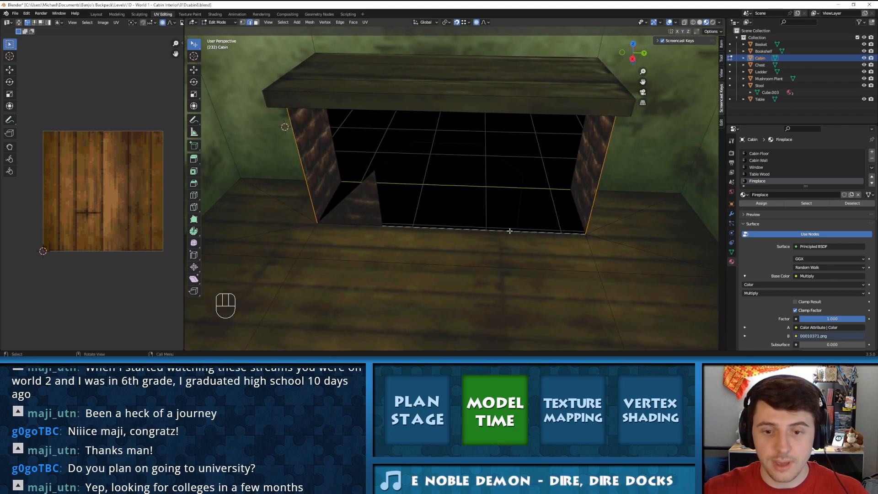
key("x")
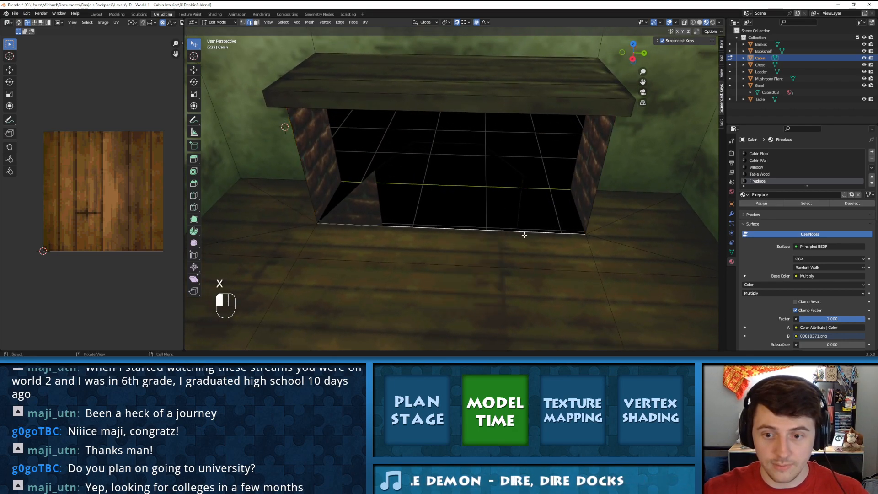
key("x")
left_click(500, 236)
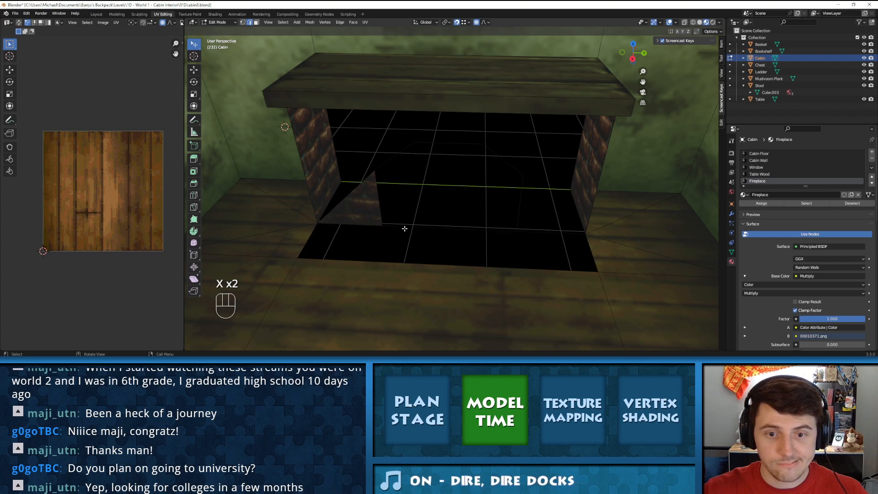
Delete the leftover floor-level edge running across the opening from the arch outline's base
left_click(243, 22)
left_click(383, 228)
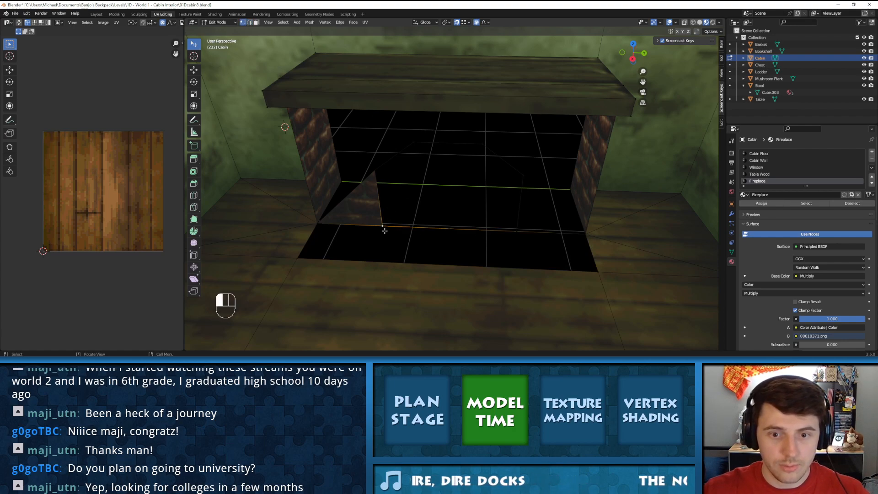
left_click(455, 229)
key("x")
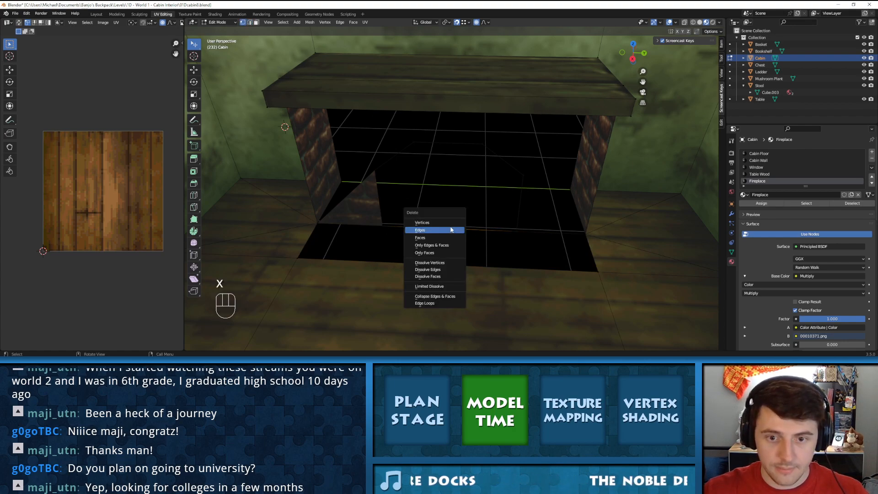
left_click(461, 225)
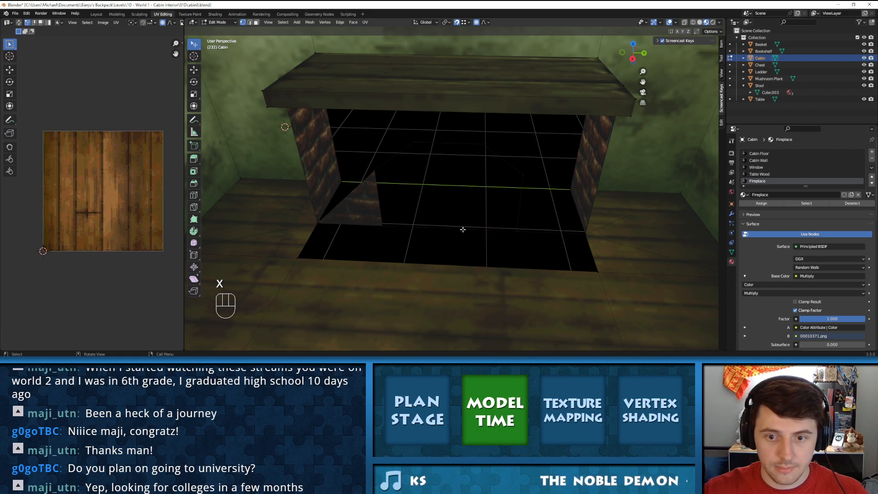
key("2")
left_click(461, 228)
middle_click_drag(461, 227, 482, 228)
key("x")
left_click(473, 237)
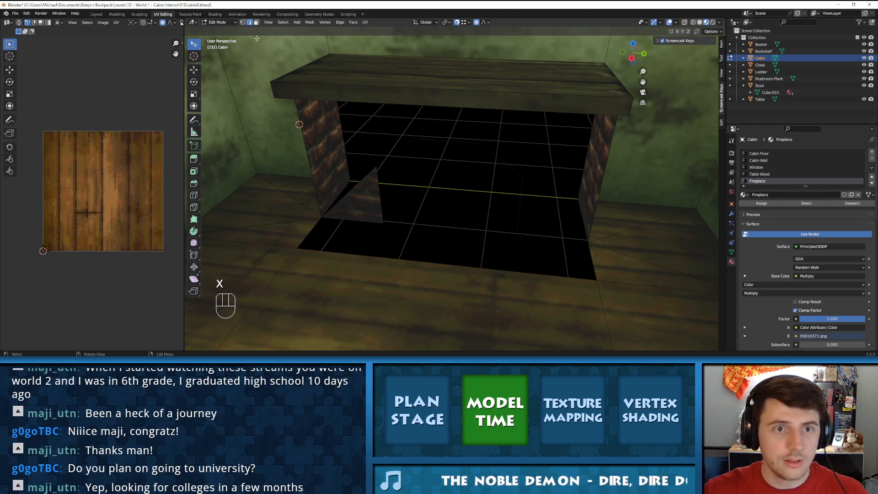
Check the remaining base edges, and join the arch outline's two bottom corner vertices with a new edge
left_click(352, 220)
left_click(515, 237, "shift")
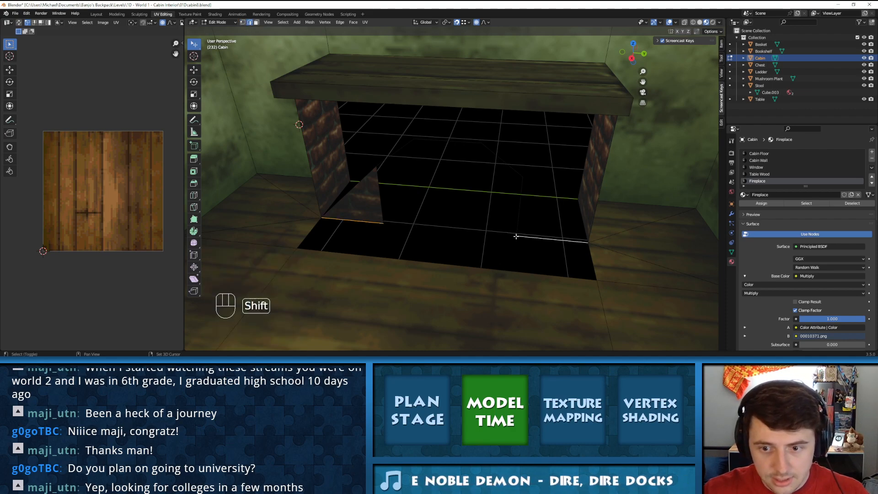
key("1")
left_click(389, 222)
left_click(513, 233, "shift")
key("f")
Check the arch outline's edges, and dissolve the extra vertex in the middle of its top edge
middle_click_drag(513, 233, 462, 208)
left_click(250, 22)
left_click(380, 204)
left_click(394, 154, "shift")
left_click(437, 134, "shift")
left_click(492, 144, "shift")
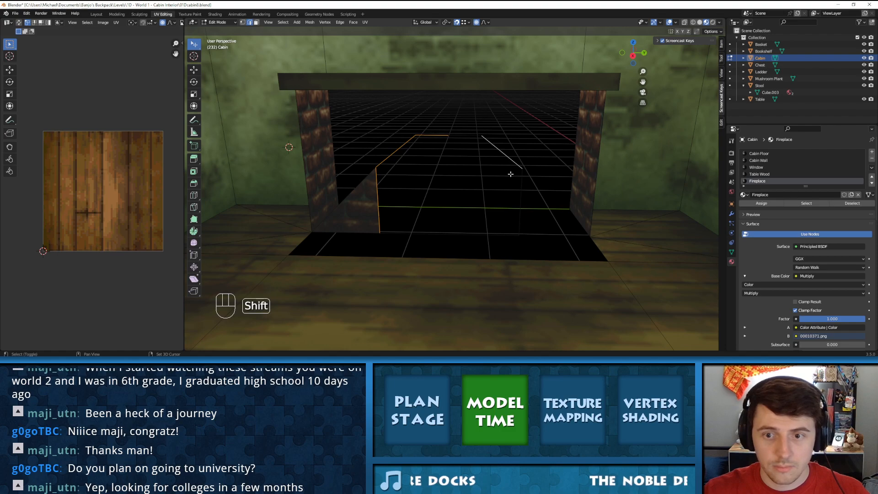
left_click(243, 22)
left_click(447, 135)
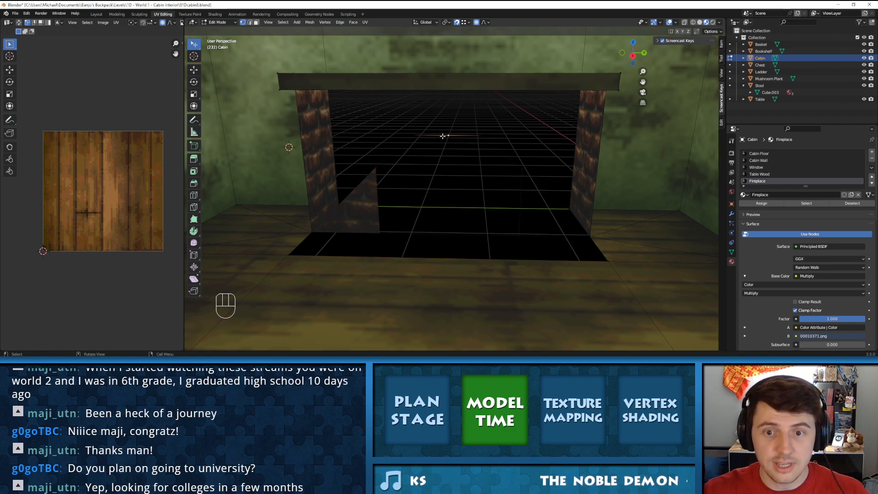
key("x")
left_click(425, 172)
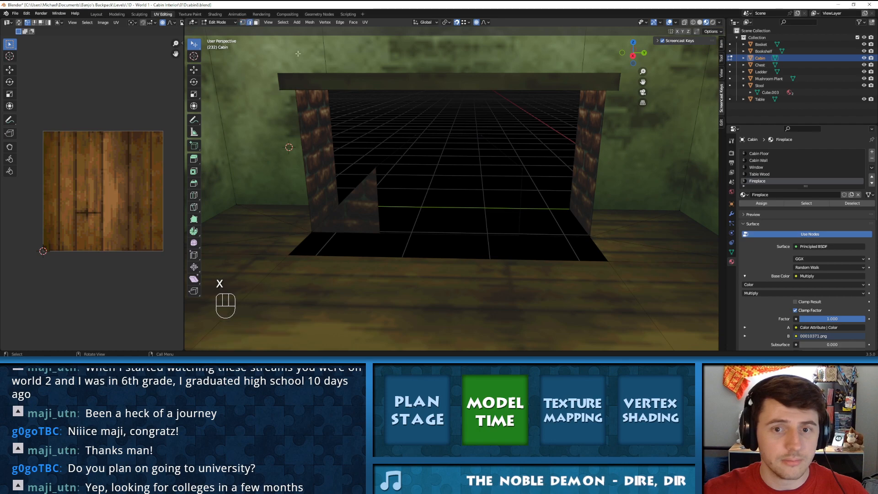
Select all six edges of the arch outline and fill them with a face
left_click(452, 132)
left_click(396, 155, "shift")
left_click(384, 188, "shift")
left_click(444, 238, "shift")
left_click(519, 199, "shift")
left_click(499, 151, "shift")
key("f")
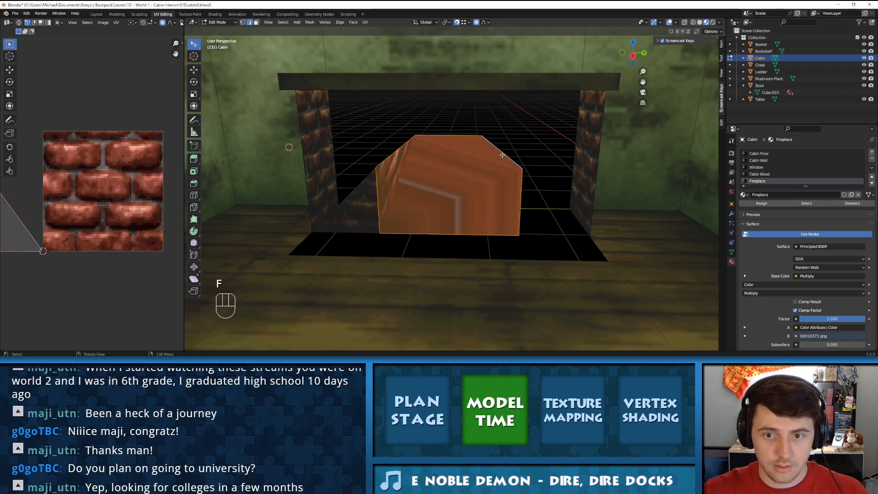
Select the edges around the outside of the arch and the fireplace front's border, and fill the surround with a face
left_click(548, 235)
left_click(519, 206, "shift")
left_click(496, 149, "shift")
left_click(449, 130, "shift")
left_click(390, 147, "shift")
key("f")
middle_click_drag(311, 155, 419, 94)
left_click(419, 94, "shift")
left_click(584, 130, "shift")
key("f")
Try to triangulate the new face surrounding the arch
middle_click_drag(506, 151, 503, 152)
key("ctrl+t")
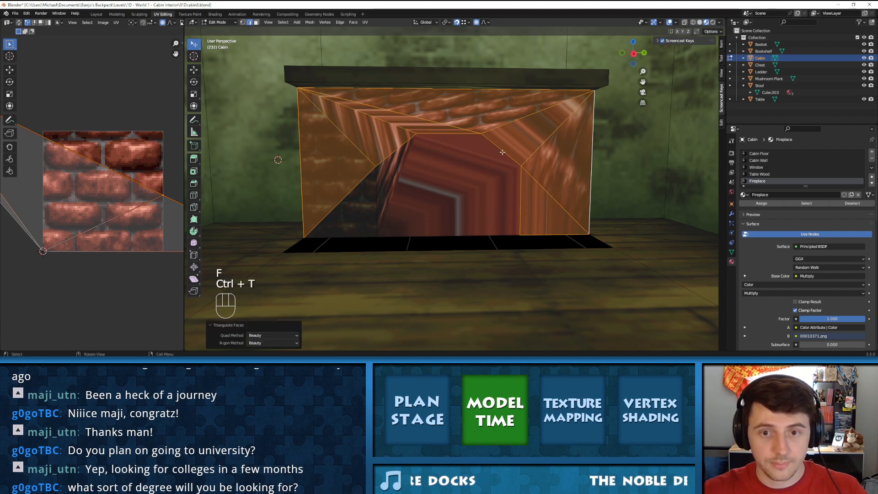
middle_click_drag(450, 141, 446, 104)
key("ctrl+z")
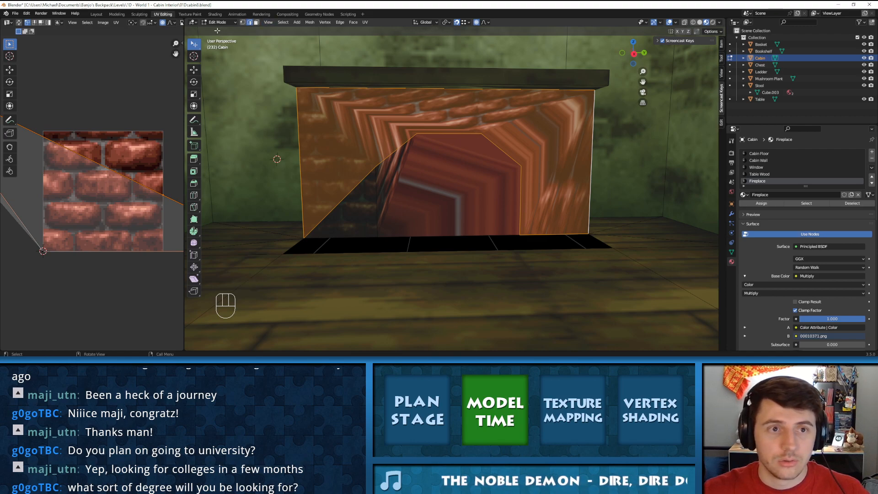
Subdivide the surround's top edge beneath the mantel with one cut, and triangulate the surround face
left_click(448, 93)
key("w")
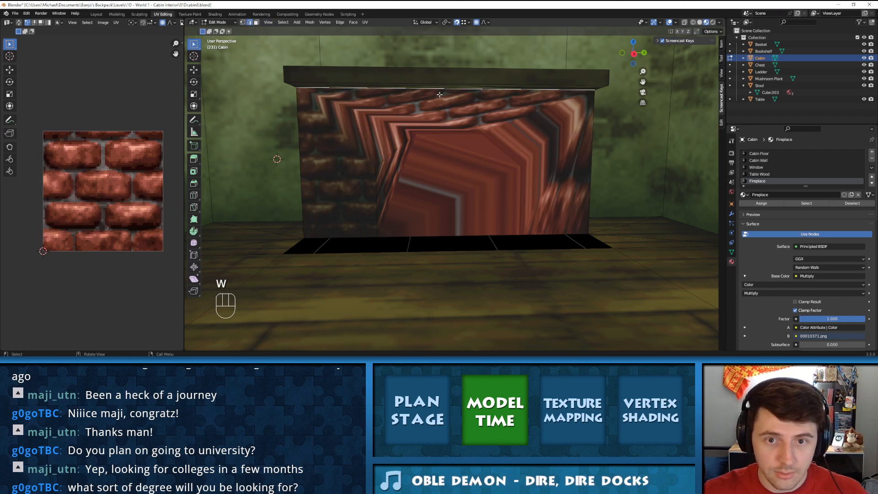
left_click(338, 22)
left_click(358, 61)
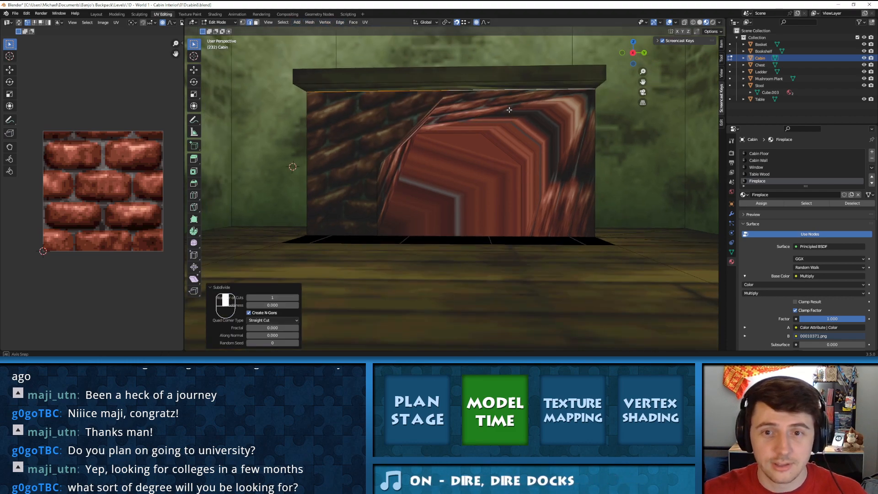
left_click(255, 22)
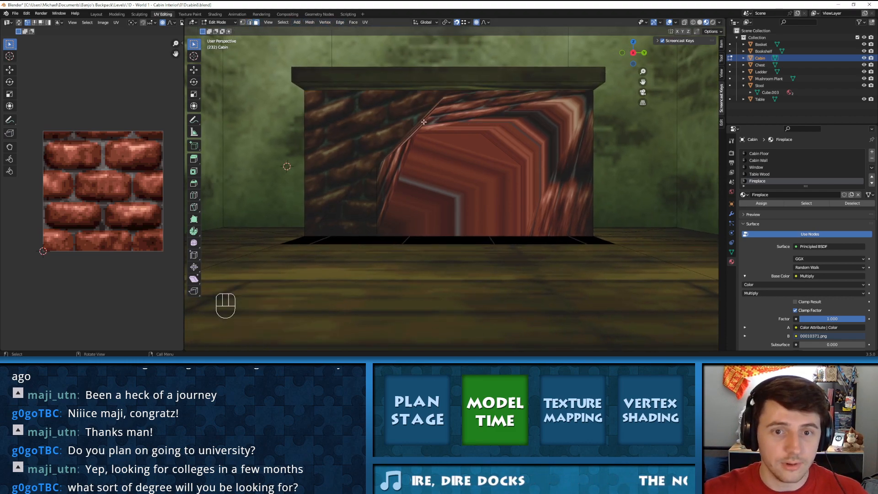
left_click(438, 91)
key("ctrl+t")
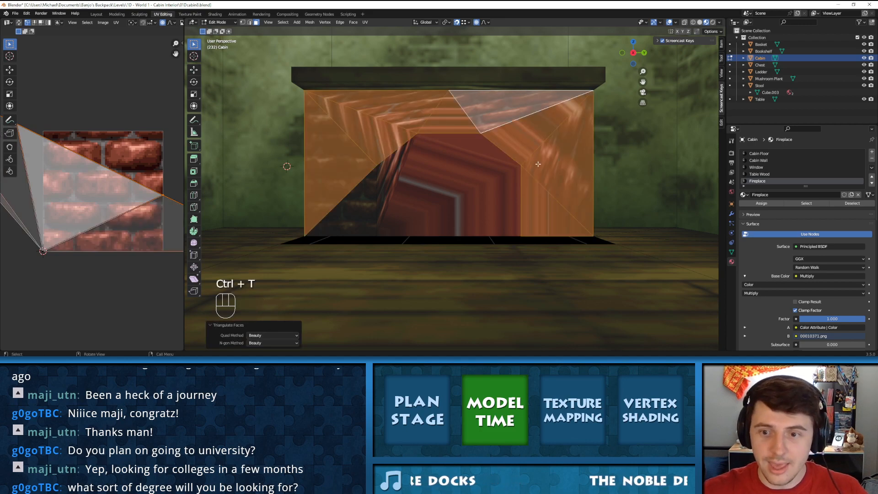
Select all the fireplace front's surround triangles together with the arch face, and UV unwrap them
left_click(452, 190)
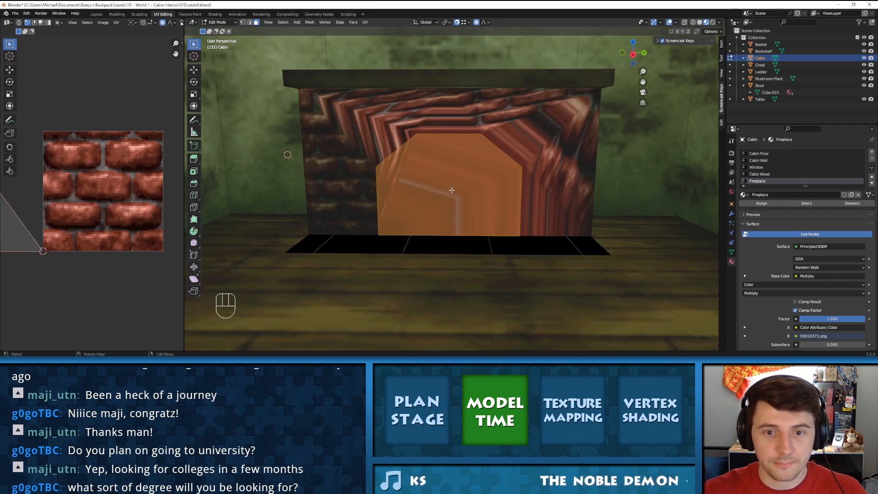
left_click(347, 210)
left_click(334, 157, "shift")
left_click(370, 137, "shift")
left_click(414, 112, "shift")
left_click(473, 105, "shift")
left_click(443, 124, "shift")
left_click(531, 132, "shift")
left_click(563, 162, "shift")
left_click(544, 210, "shift")
left_click(467, 189, "shift")
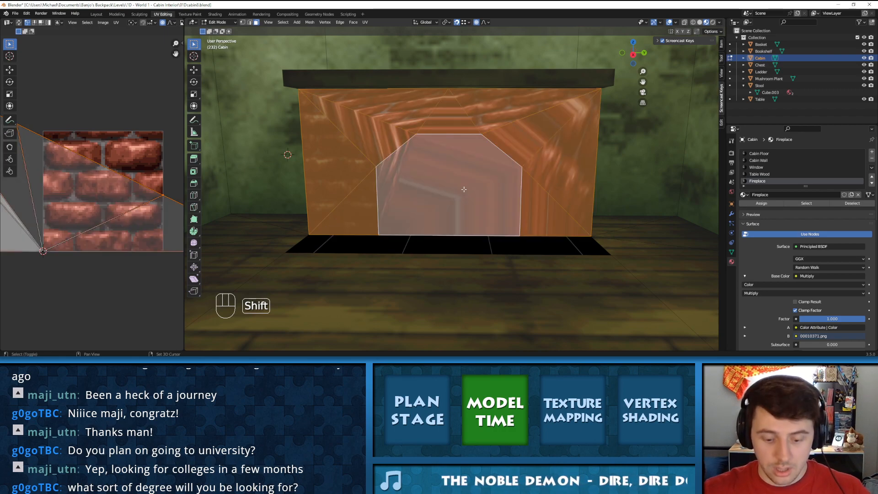
key("u")
left_click(447, 139)
Rotate all of the fireplace front's UVs by 90 degrees and scale them up over the brick texture
key("a")
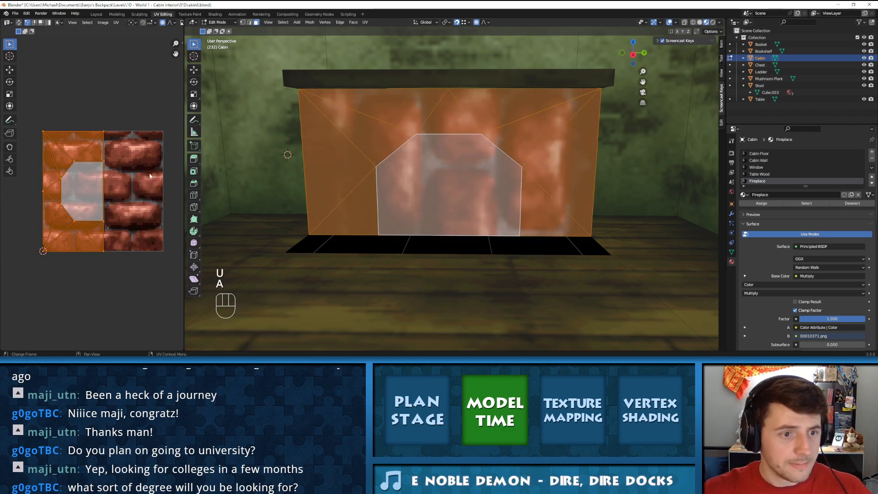
middle_click_drag(336, 172, 346, 174)
type("r90")
key("Return")
key("s")
left_click(179, 102)
Add the fireplace's two brick side faces to the front face selection
middle_click_drag(453, 161, 187, 186)
scroll(300, 186, "up", 1)
left_click(254, 184, "shift")
left_click(585, 192, "shift")
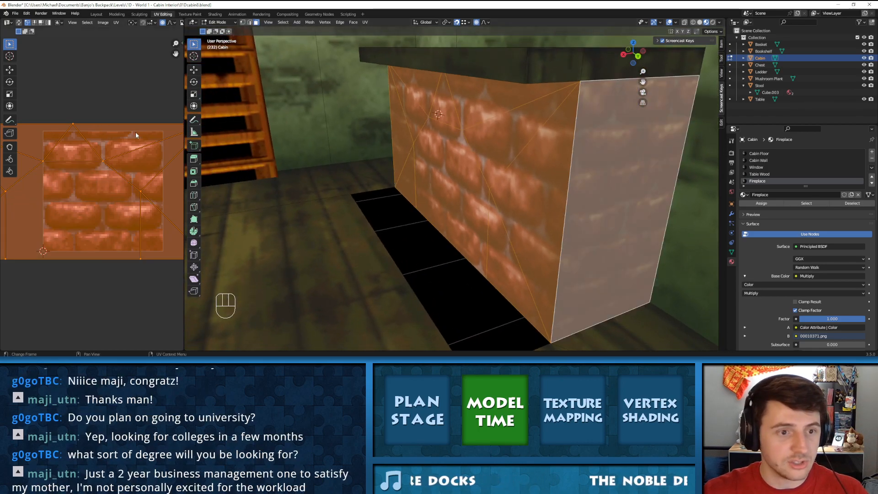
scroll(135, 141, "down", 6)
left_click(138, 159)
key("g")
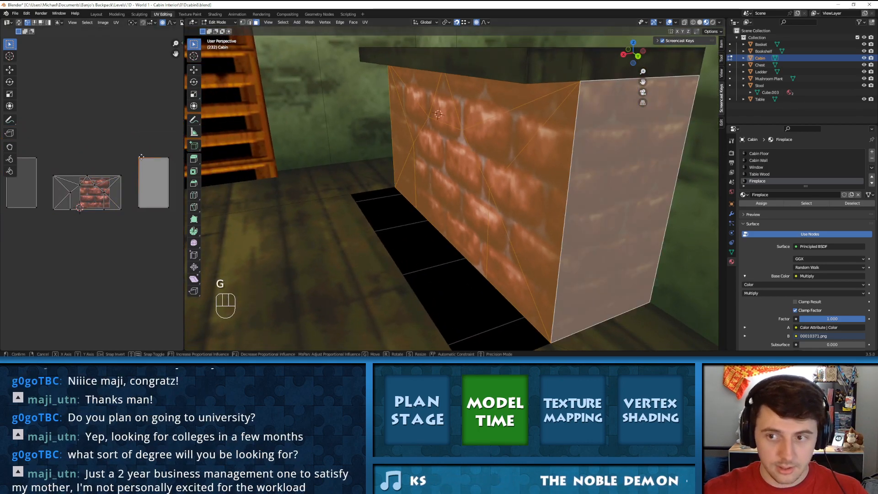
left_click(135, 149)
key("ctrl+z")
Select the fireplace front's whole linked UV island and scale it up until it spans the gap between the side islands
left_click(107, 191)
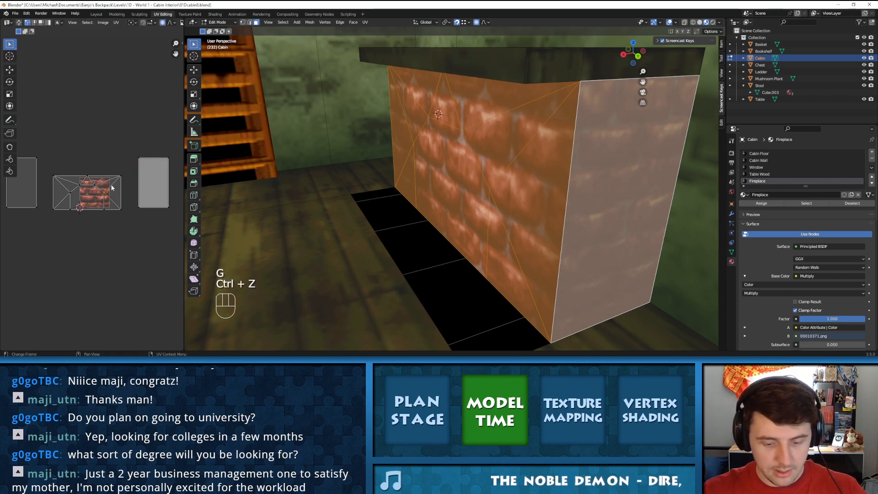
key("l")
key("s")
left_click(104, 183)
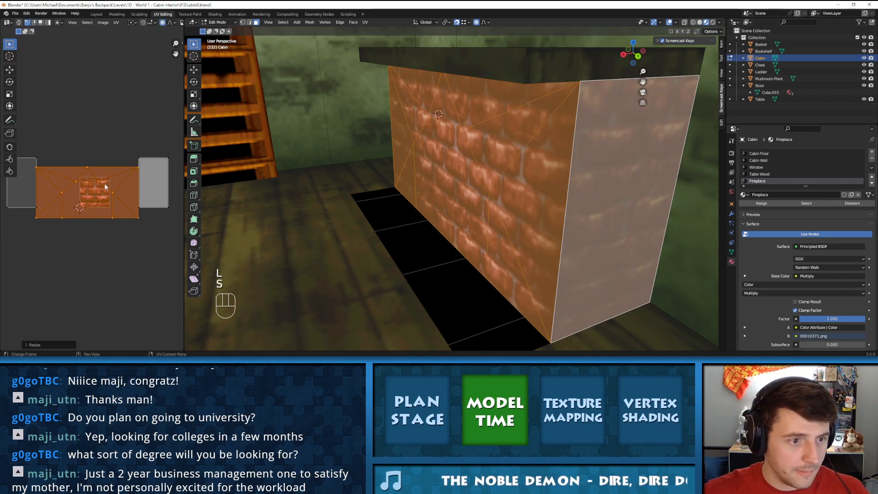
Widen the UV view and move the front's UV island up so its lower edge lines up with the side islands
scroll(108, 184, "up", 5)
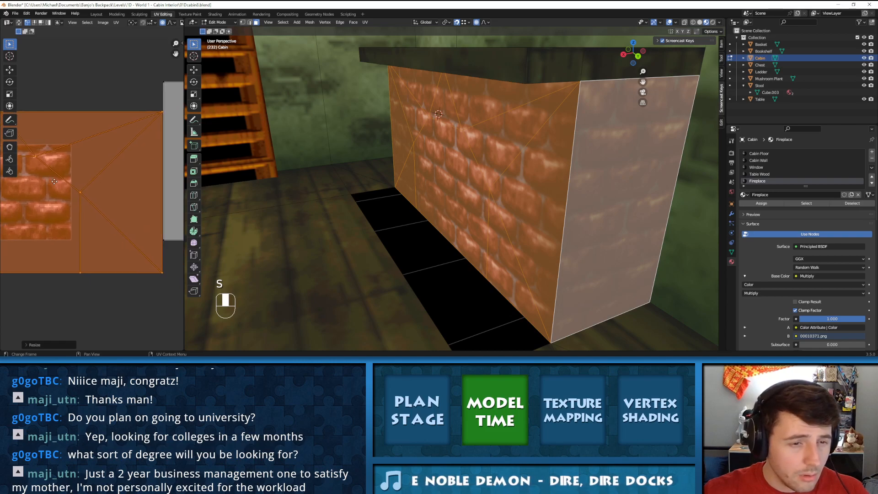
key("g")
left_click(91, 192)
scroll(92, 192, "down", 5)
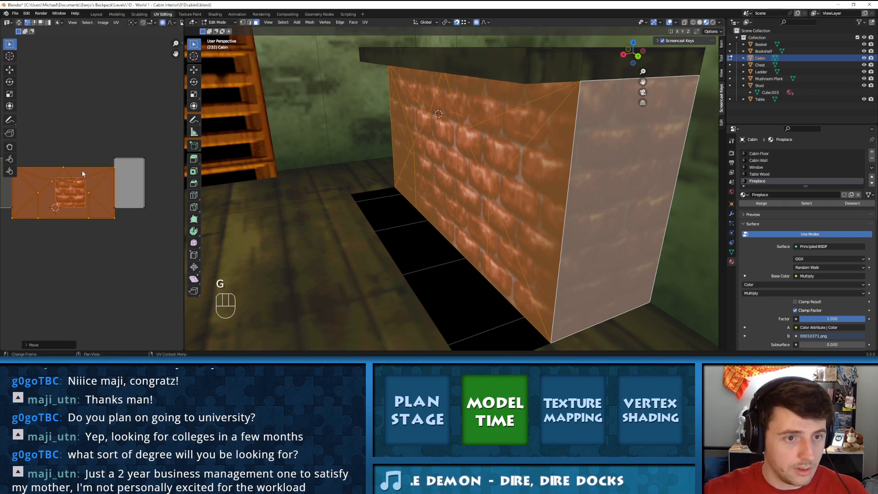
scroll(63, 193, "up", 5)
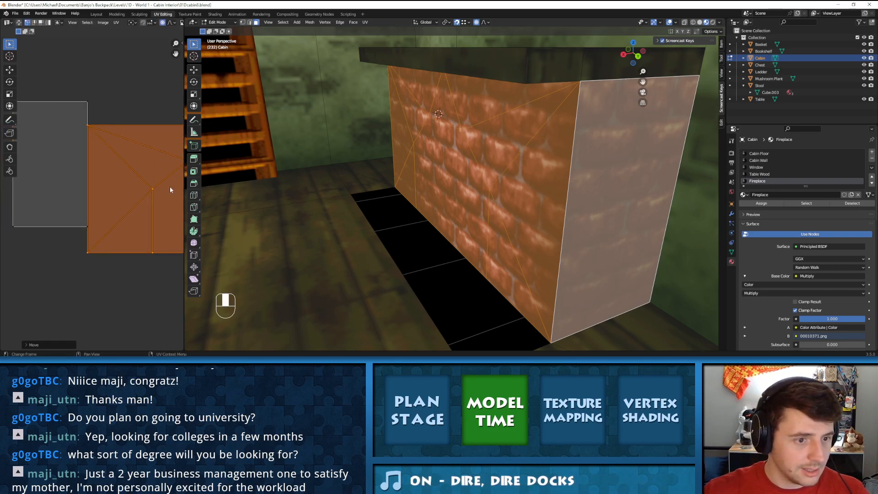
left_click_drag(183, 218, 384, 215)
scroll(221, 208, "up", 3)
scroll(221, 207, "down", 3)
key("g")
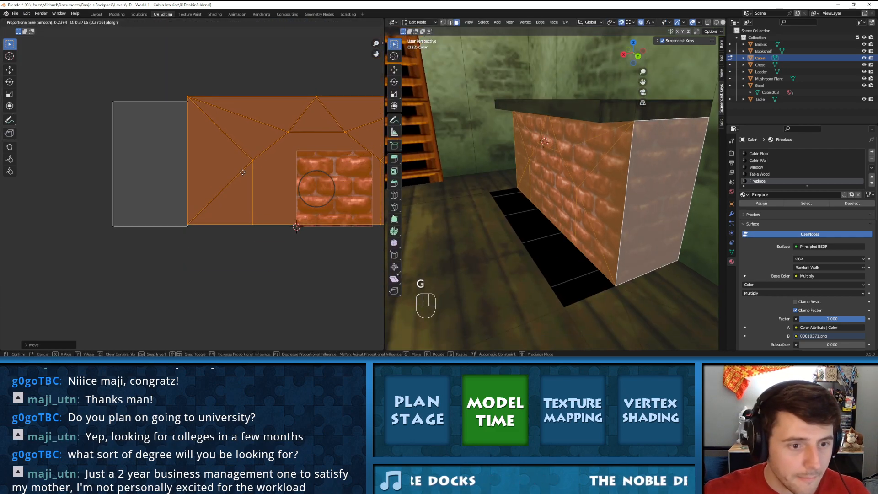
left_click(243, 173)
scroll(247, 172, "down", 3)
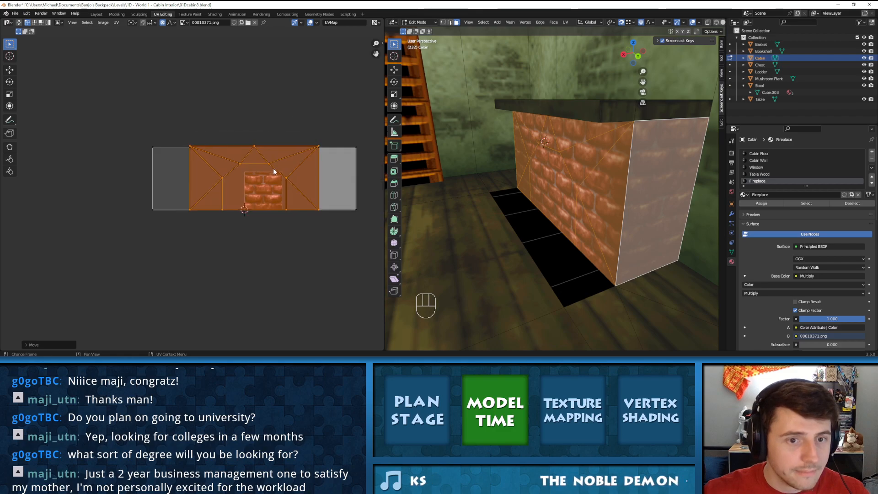
Try to lower the three top-edge vertices of the front's UV island to the side island's upper edge
left_click(190, 146)
left_click(254, 146, "shift")
left_click(318, 146, "shift")
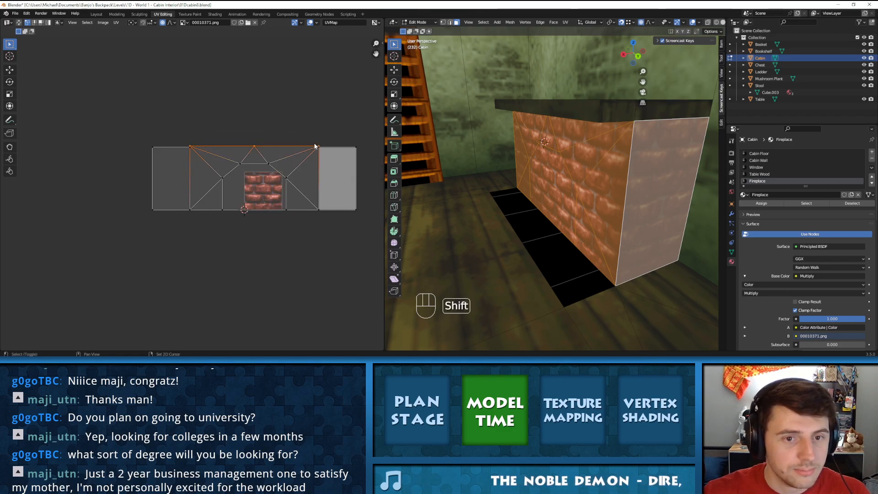
scroll(306, 150, "up", 7)
middle_click_drag(315, 123, 137, 174, "shift")
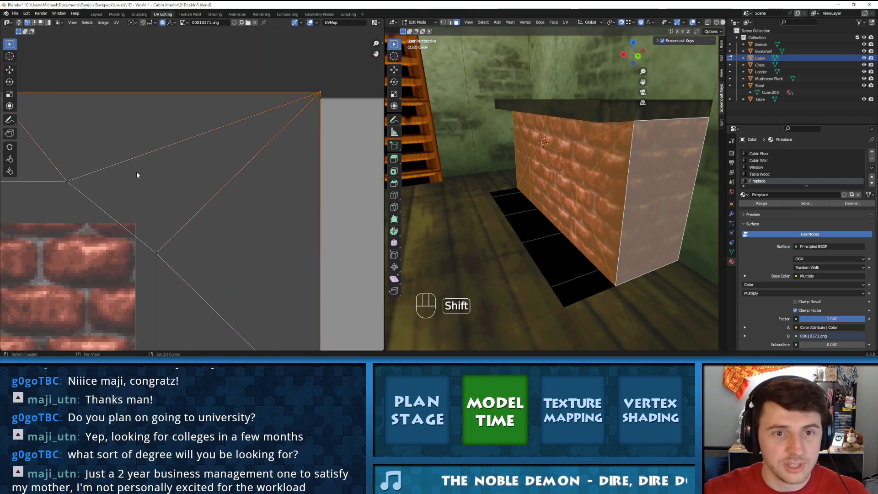
key("g")
left_click(229, 151)
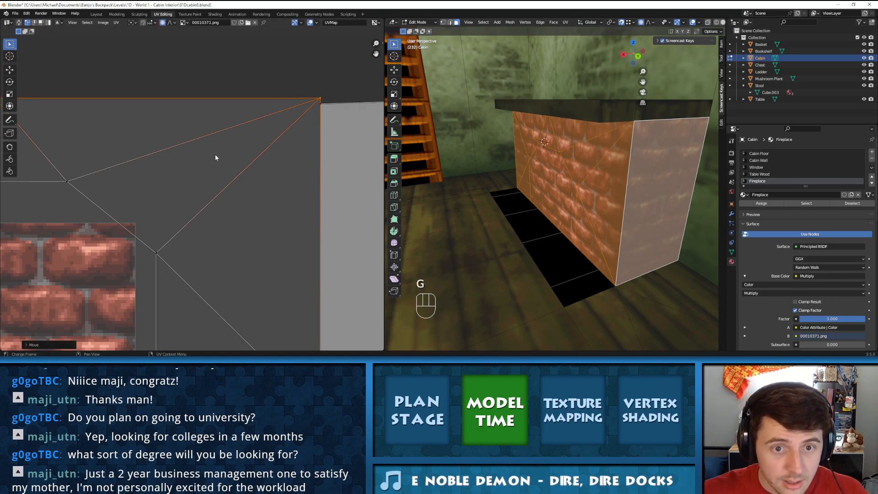
key("ctrl+z")
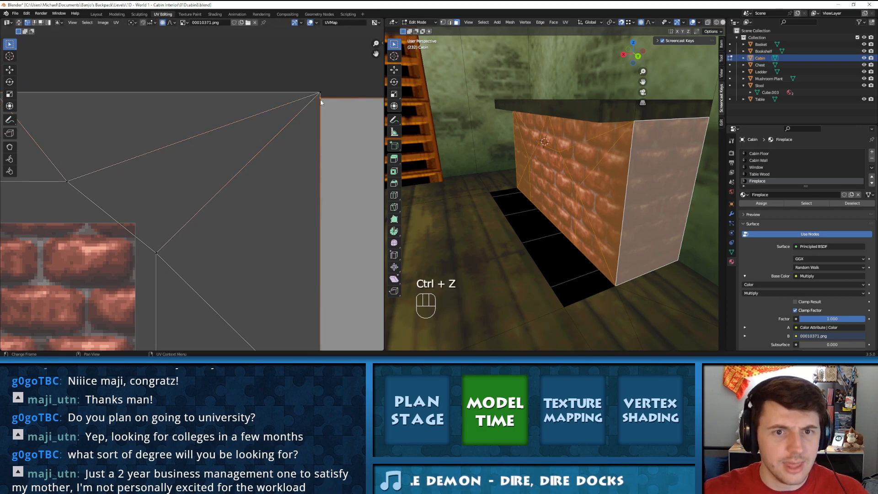
Try to shift the UV corner where the front island's upper edge meets the side island
key("g")
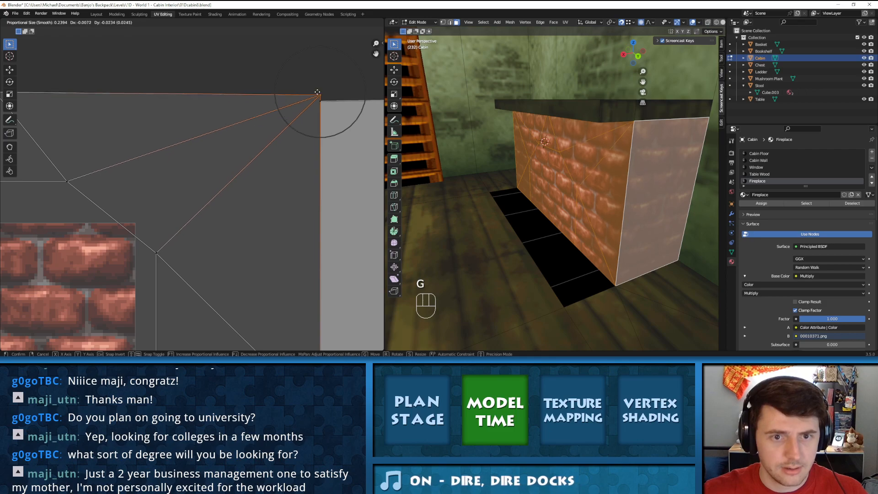
left_click(311, 96)
key("ctrl+z")
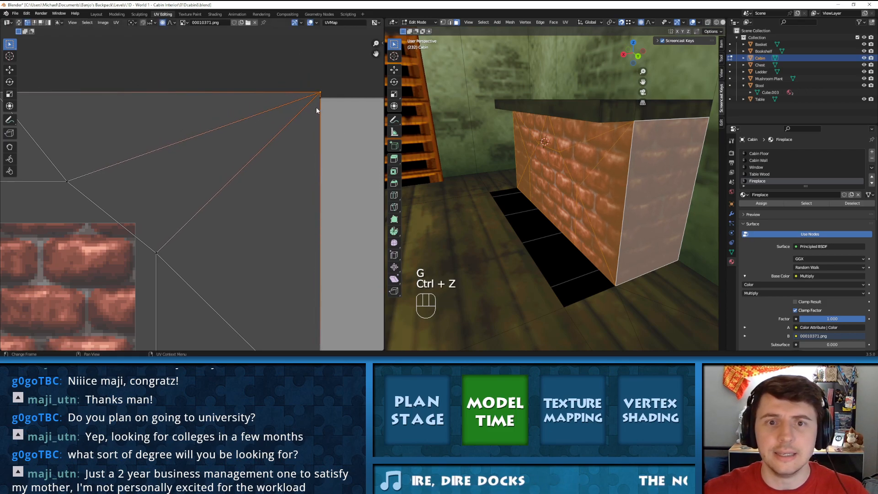
key("g")
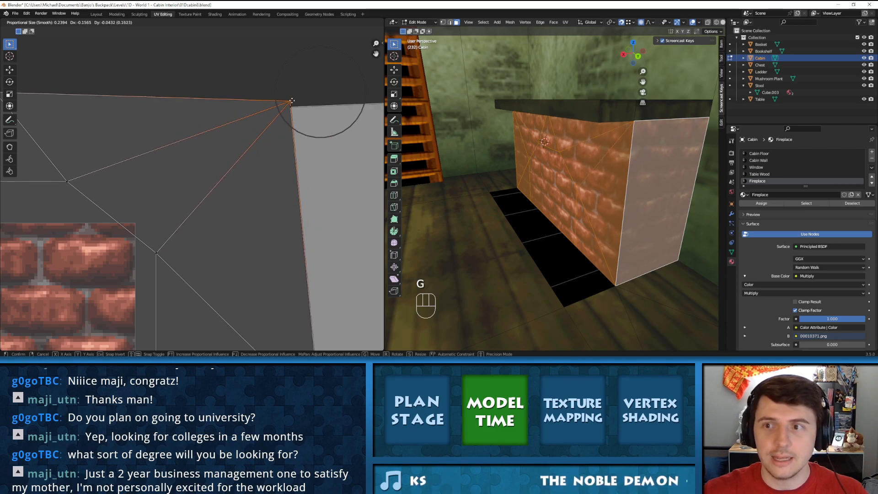
left_click(313, 86)
key("ctrl+z")
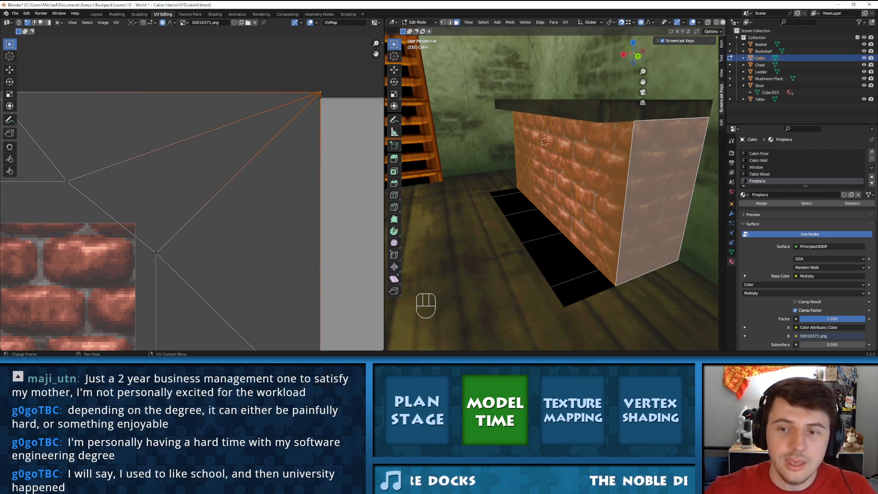
Select the edges around the black gap in the floor before the fireplace, and fill it with a face
middle_click_drag(497, 175, 590, 168)
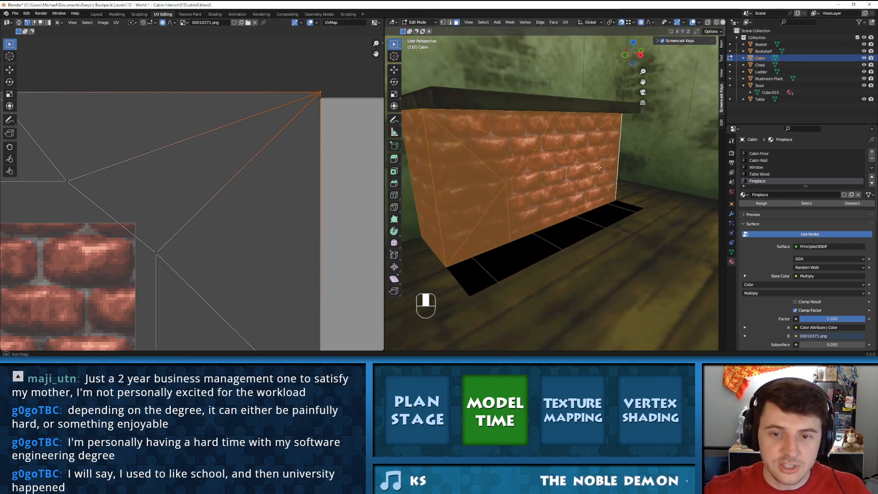
middle_click_drag(543, 166, 507, 182)
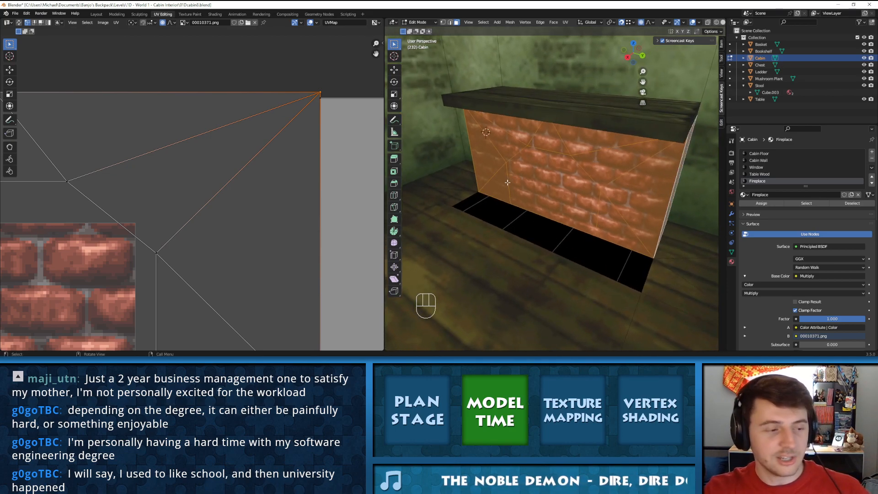
middle_click_drag(507, 182, 593, 171)
mouse_move(534, 159)
middle_mouse_down("shift")
mouse_move(615, 167)
mouse_move(529, 166)
middle_mouse_up("shift")
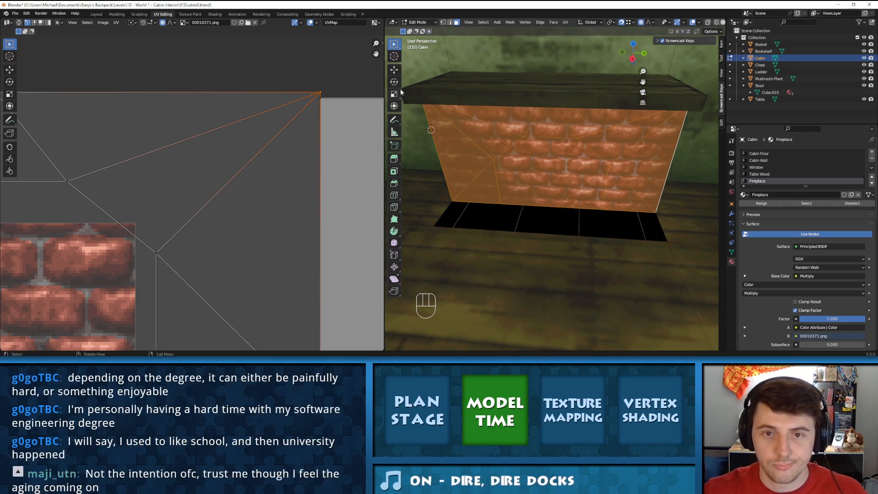
left_click(450, 22)
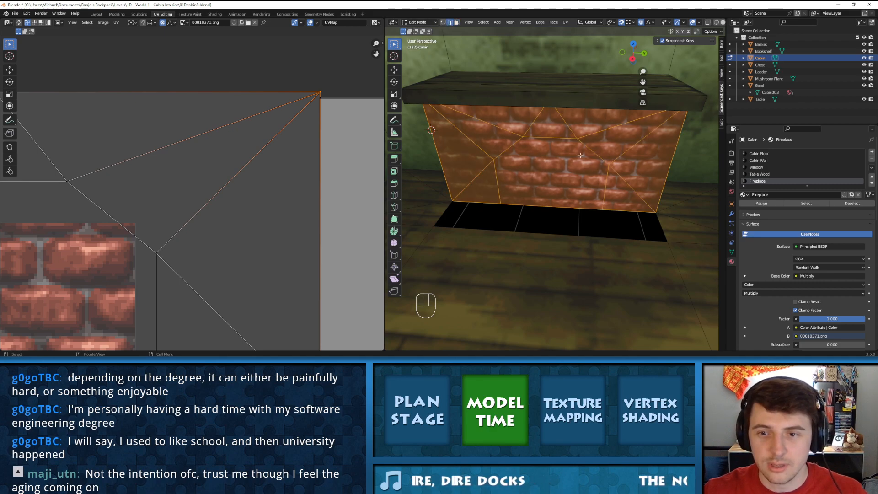
left_click(545, 210)
left_click(529, 232, "shift")
left_click(477, 204, "shift")
left_click(608, 211, "shift")
key("f")
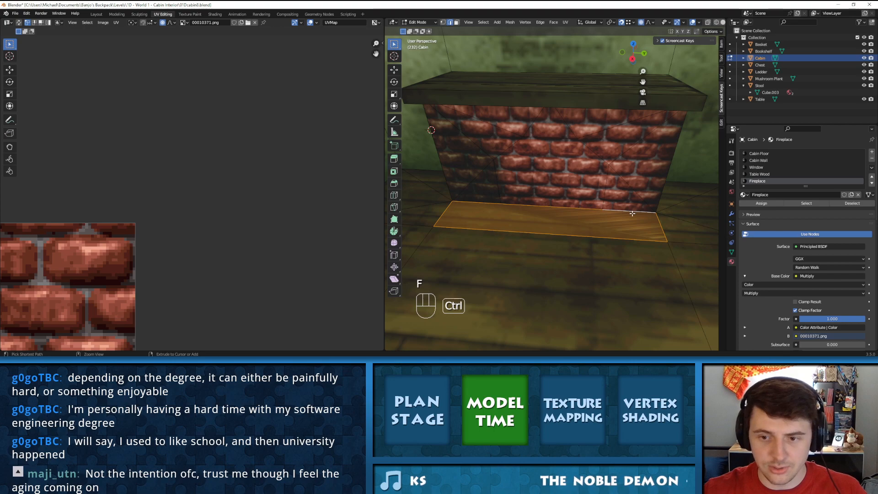
Try to triangulate the new floor face in front of the fireplace
key("ctrl+t")
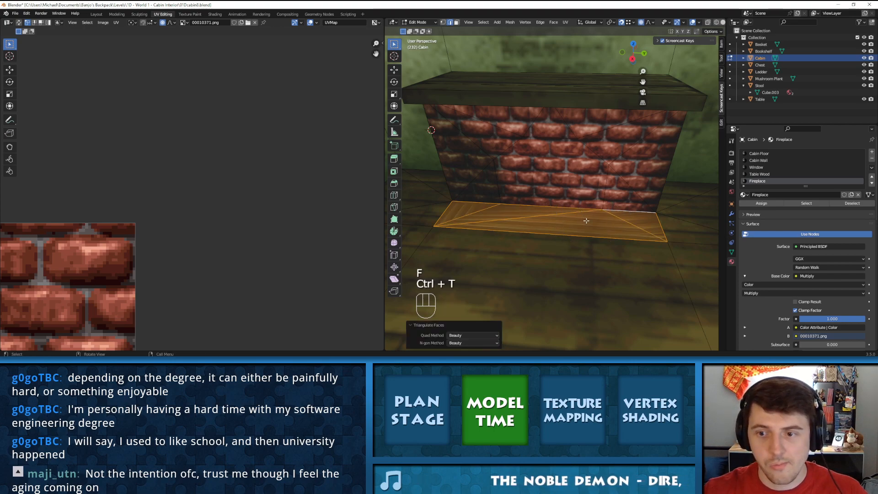
key("ctrl+z")
key("ctrl+z")
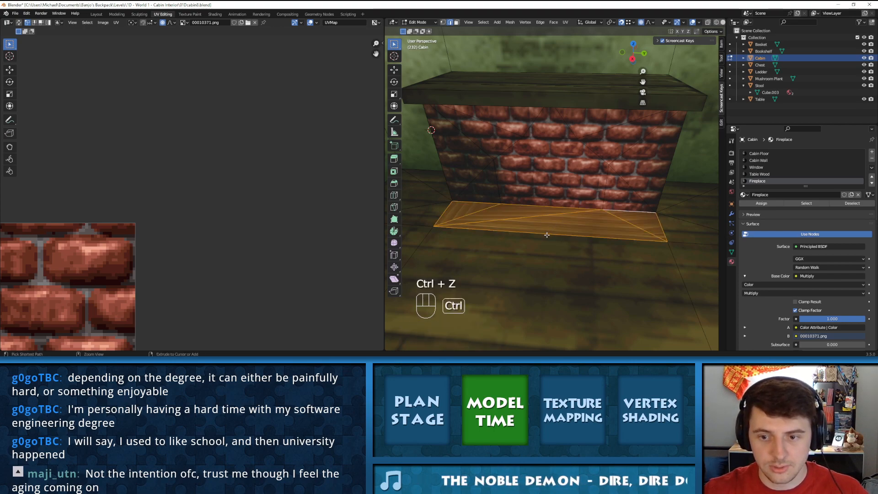
Subdivide the new floor strip's front edge with one cut, and triangulate the strip's face
left_click(547, 235)
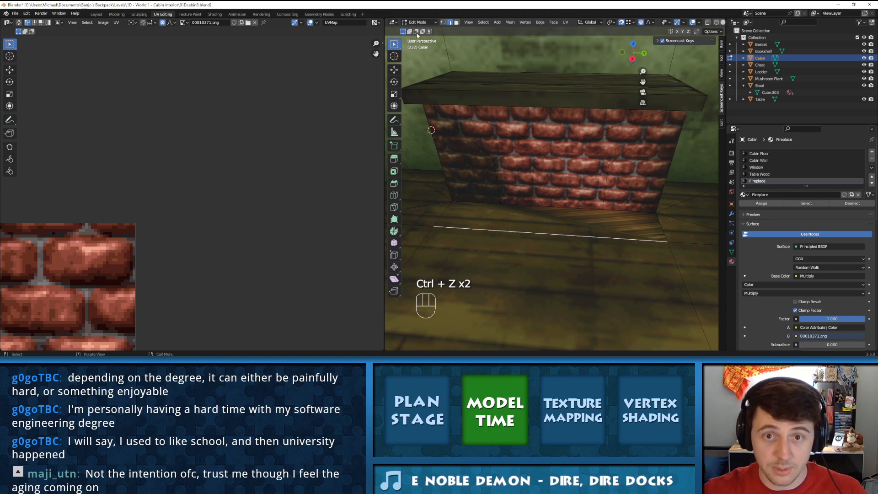
left_click_drag(385, 71, 244, 74)
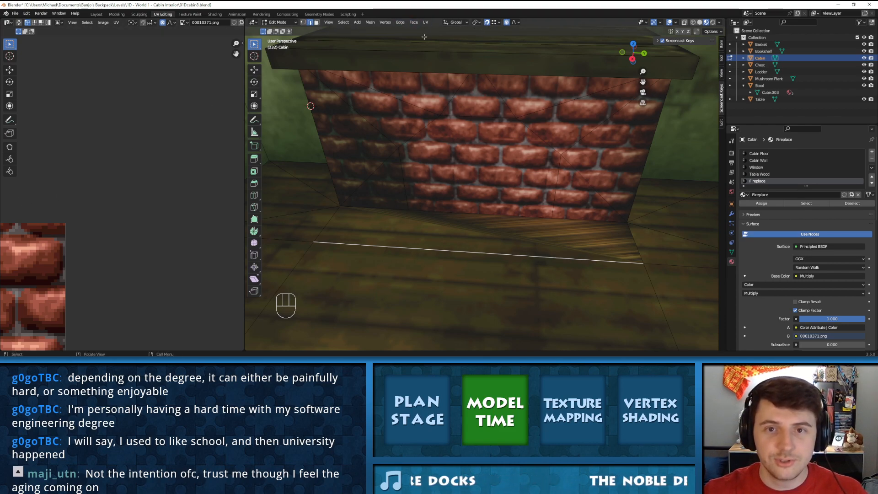
left_click(400, 22)
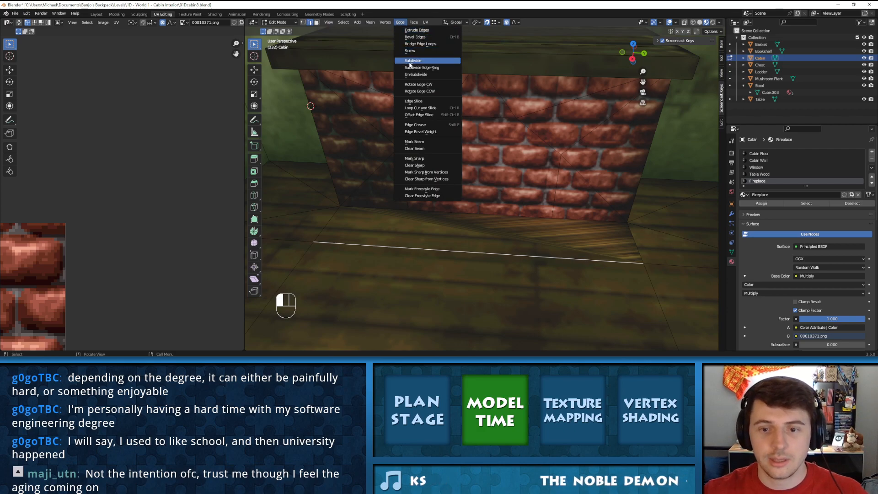
left_click(410, 62)
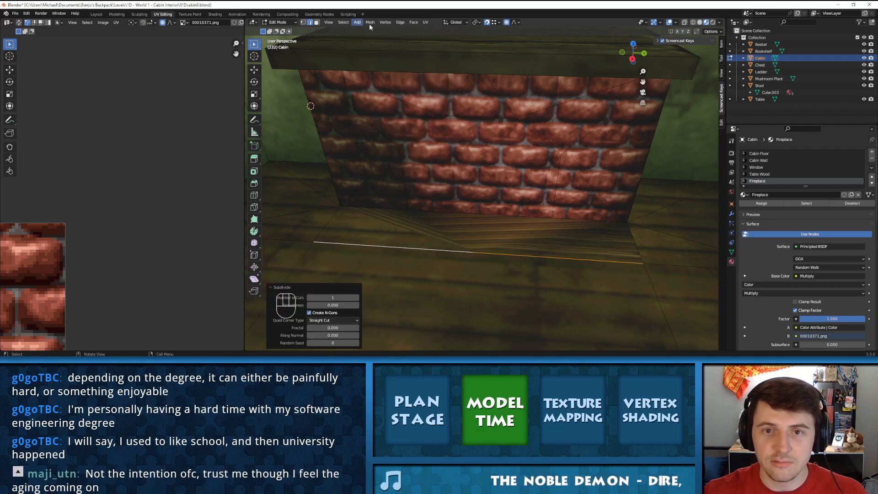
left_click(317, 22)
left_click(476, 242)
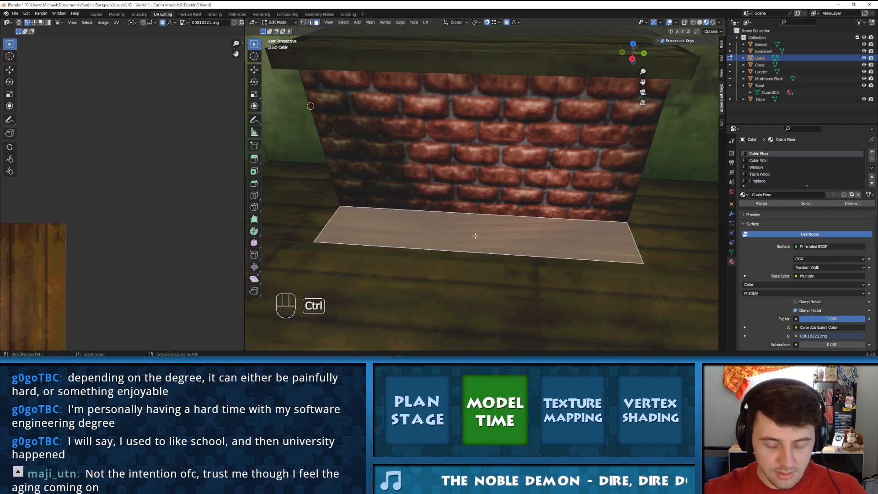
key("ctrl+t")
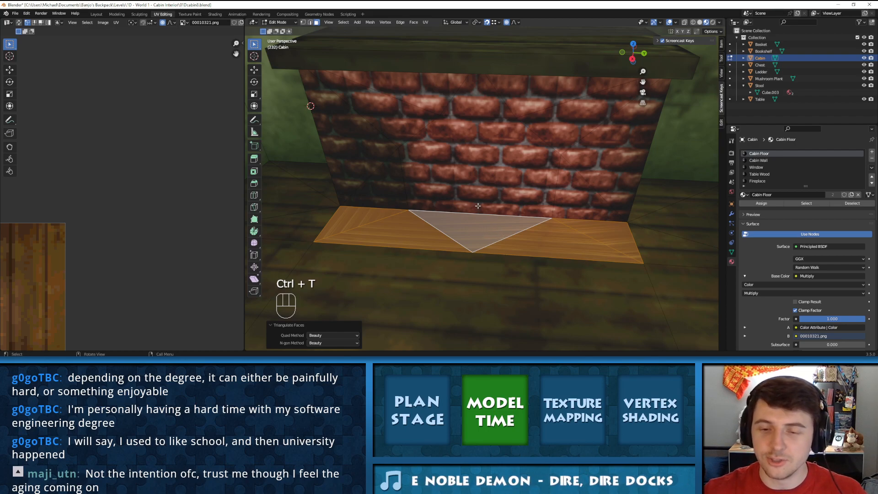
middle_click_drag(472, 212, 494, 217)
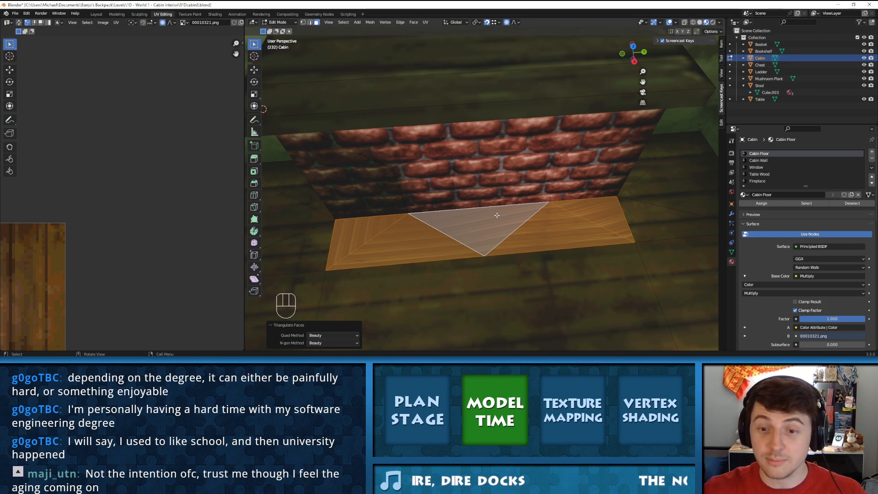
middle_click_drag(445, 193, 449, 160)
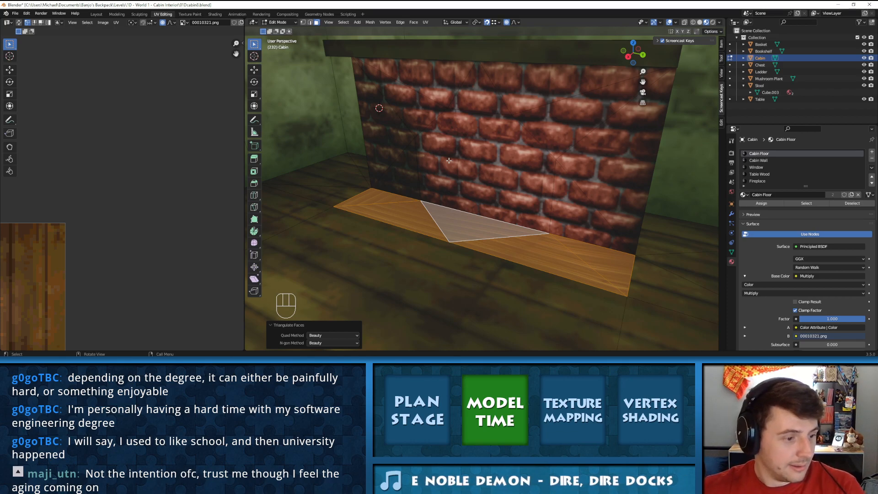
middle_click_drag(436, 156, 474, 162)
scroll(485, 155, "up", 3)
scroll(488, 152, "down", 3)
scroll(485, 155, "down", 6)
scroll(495, 155, "up", 5)
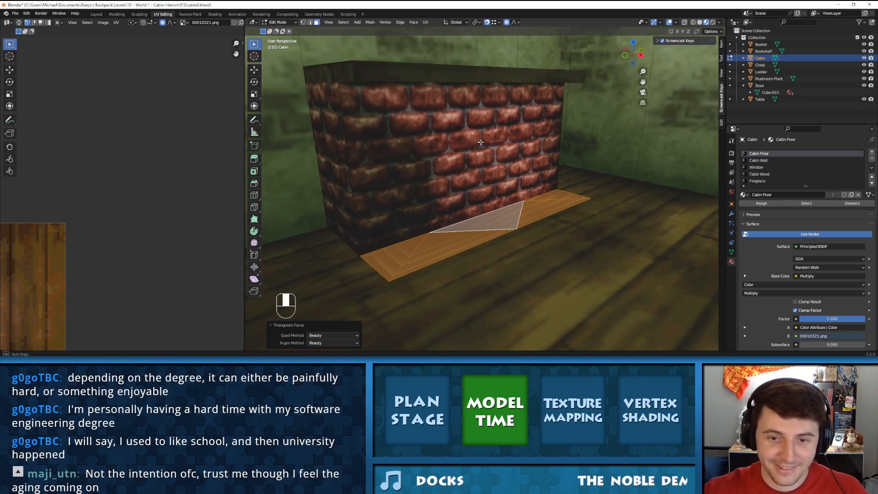
Select all the fireplace's front faces, including the arch infill, together with the brick side face away from the ladder
left_click(388, 175)
left_click(394, 208, "shift")
key("Tab")
middle_click_drag(384, 151, 396, 151)
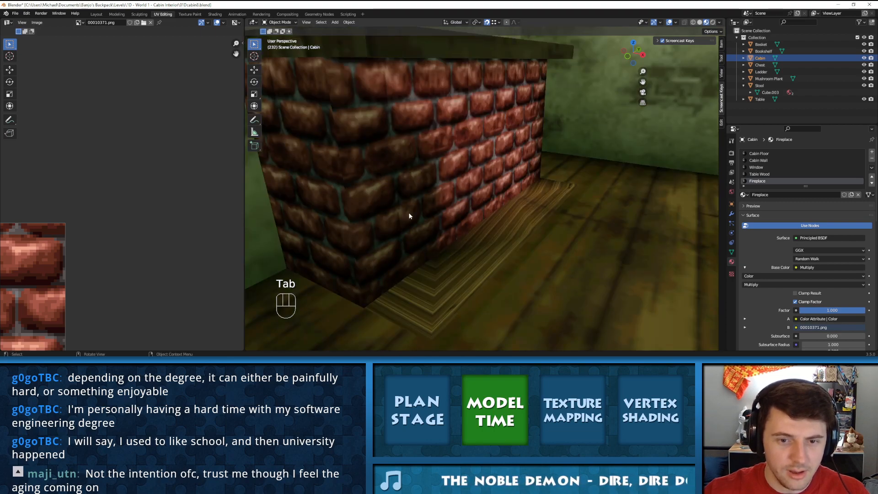
key("Tab")
left_click(487, 142, "shift")
left_click(509, 78, "shift")
left_click(521, 96, "shift")
left_click(535, 114, "shift")
left_click(518, 170, "shift")
left_click(519, 170, "shift")
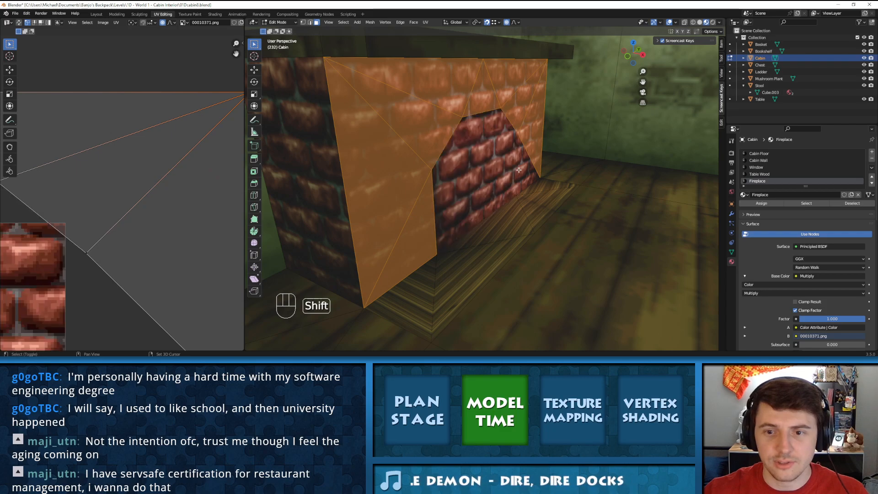
left_click(519, 170, "shift")
middle_click_drag(518, 169, 602, 238)
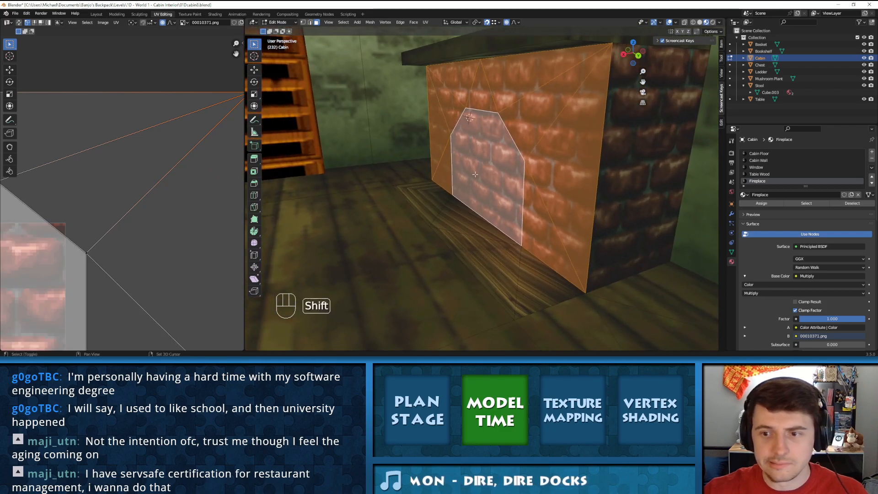
left_click(602, 238, "shift")
Turn off proportional editing for UVs, and move the front island's upper corner onto the adjoining side island's corner
key("KP_Decimal")
scroll(157, 166, "up", 3)
scroll(153, 155, "down", 6)
scroll(153, 153, "up", 7)
middle_click_drag(163, 117, 82, 129)
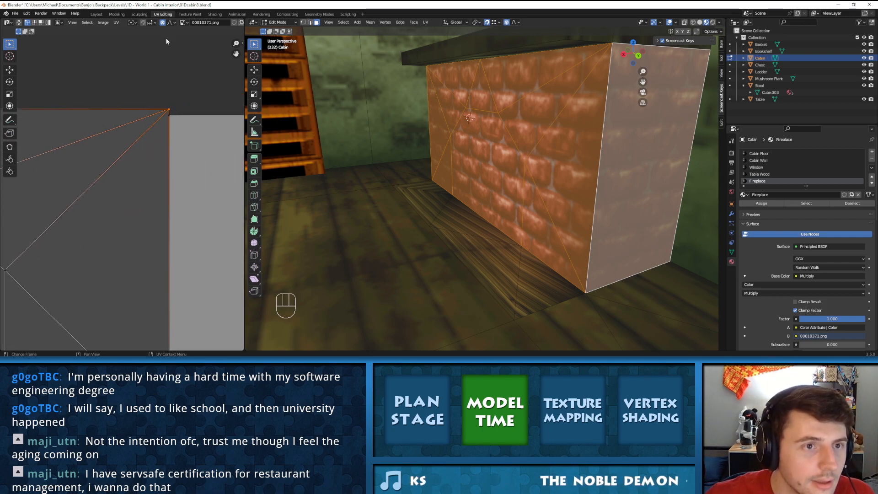
left_click(163, 23)
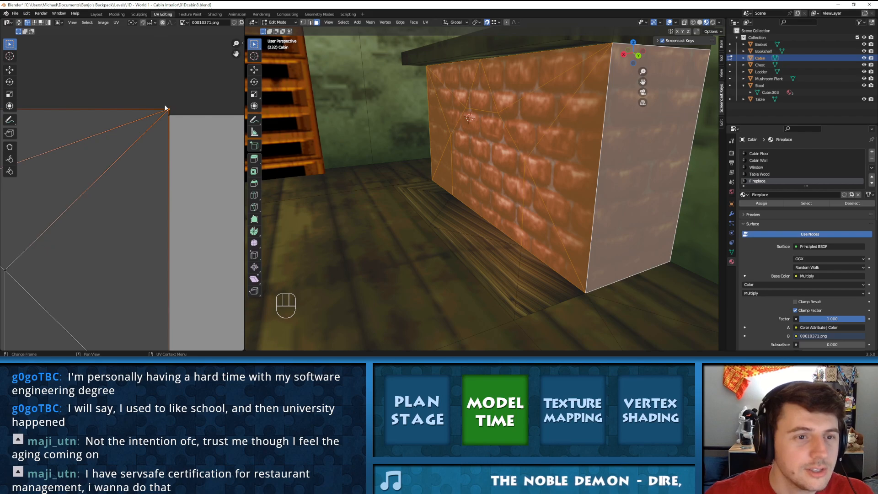
key("g")
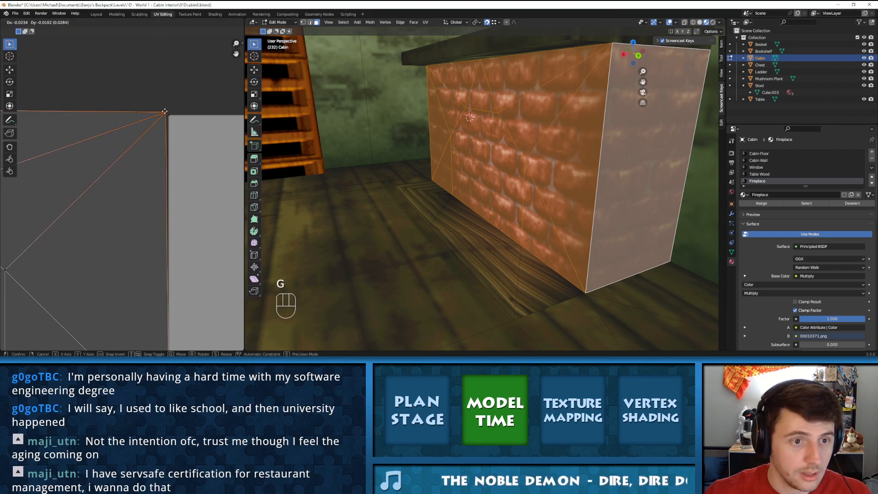
left_click(168, 116)
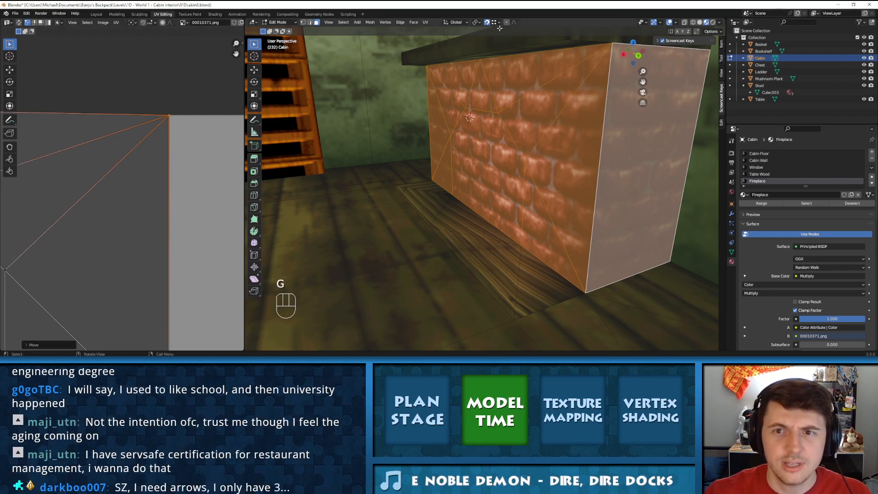
Add the ladder-side brick face to the selection, and move the front island's other upper corner level with that side island's corner
scroll(141, 137, "down", 3)
scroll(141, 134, "down", 3)
scroll(137, 165, "up", 5)
middle_click_drag(88, 139, 209, 110)
key("ctrl+z")
left_click(132, 106, "shift")
left_click(94, 109, "shift")
scroll(162, 109, "down", 3)
middle_click_drag(414, 125, 535, 126)
left_click(300, 178, "shift")
middle_click_drag(192, 148, 125, 145)
scroll(122, 144, "up", 5)
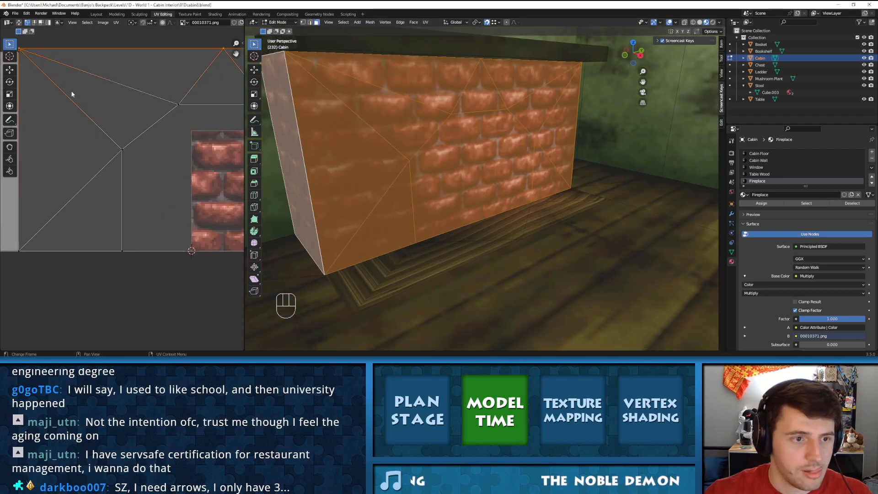
middle_click_drag(51, 72, 147, 176, "shift")
scroll(142, 169, "up", 4)
key("g")
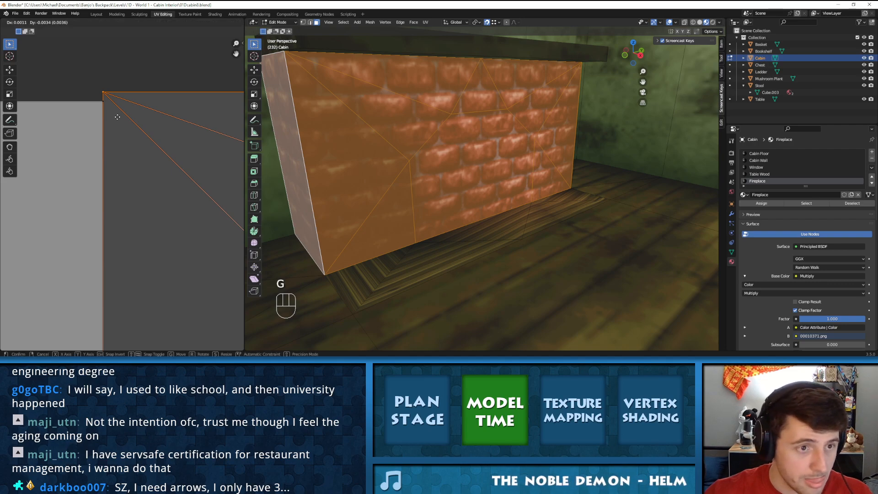
left_click(117, 128)
Examine how the bricks line up across the fireplace's front and side corners in Object Mode
key("Tab")
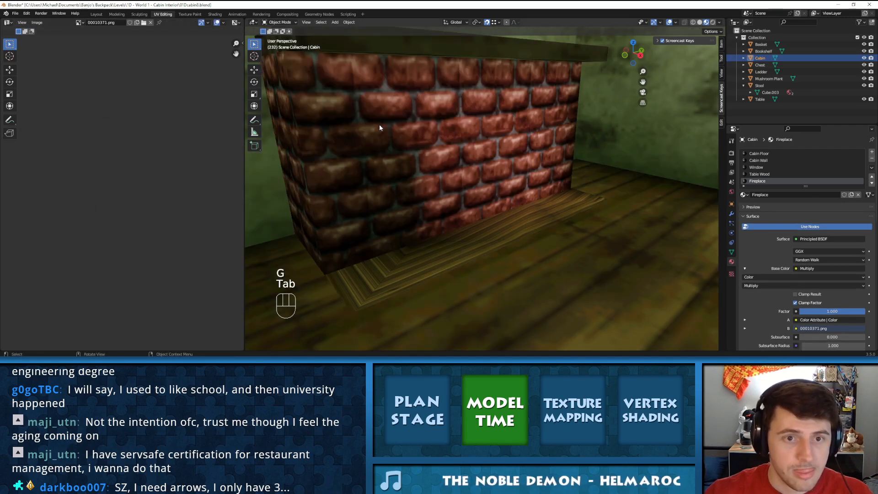
scroll(384, 123, "up", 4)
scroll(392, 122, "up", 3)
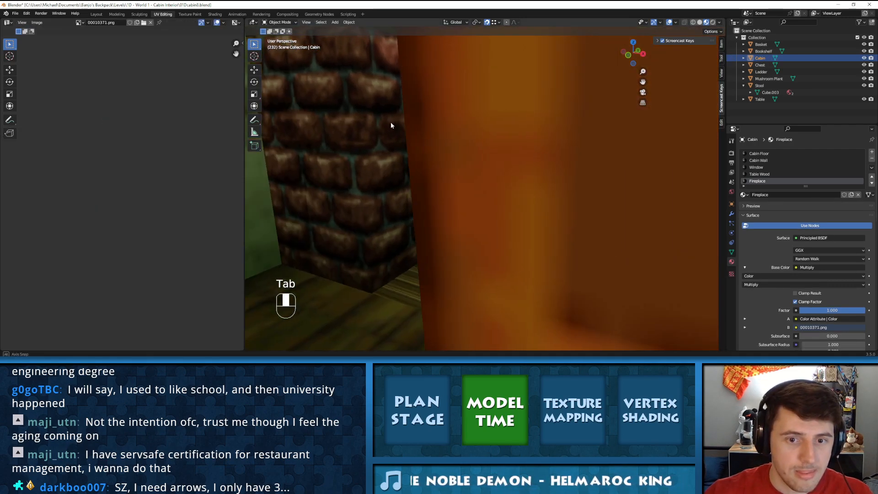
middle_click_drag(391, 122, 348, 129)
key("Tab")
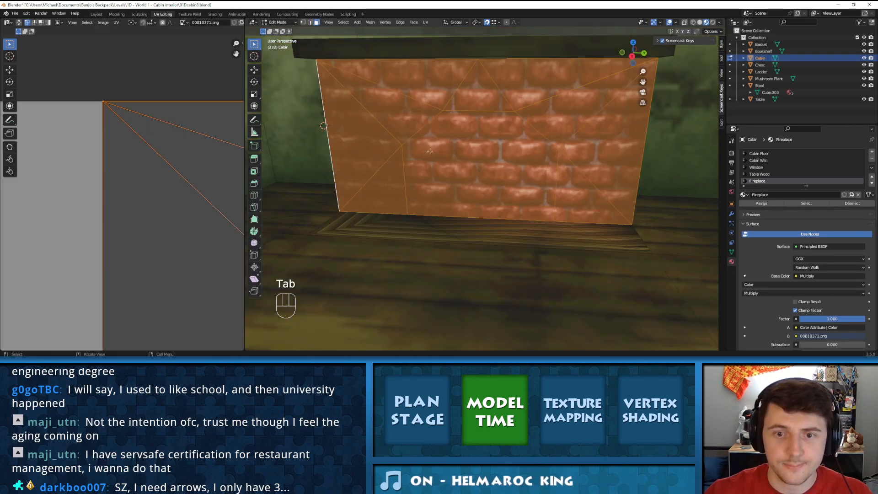
scroll(453, 163, "down", 2)
middle_click_drag(452, 163, 441, 231)
Select the floor faces around the fireplace with the new strip, and examine their linked UV islands
left_click(442, 231)
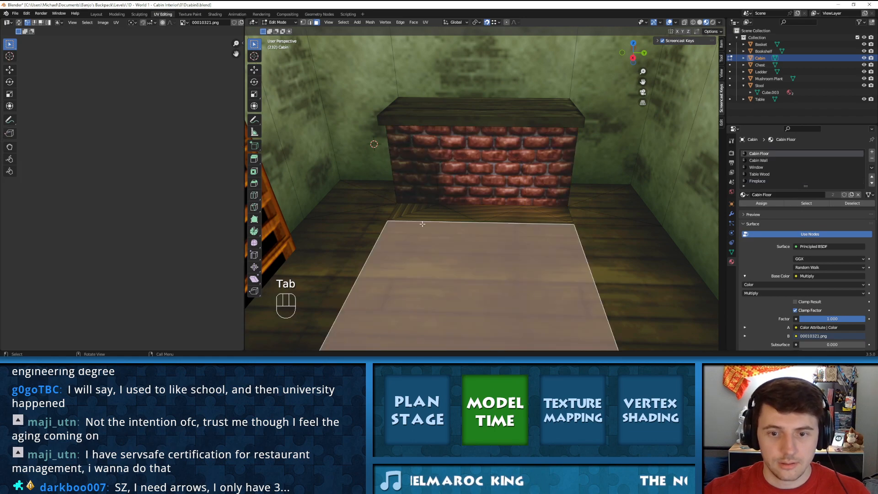
scroll(130, 187, "down", 4)
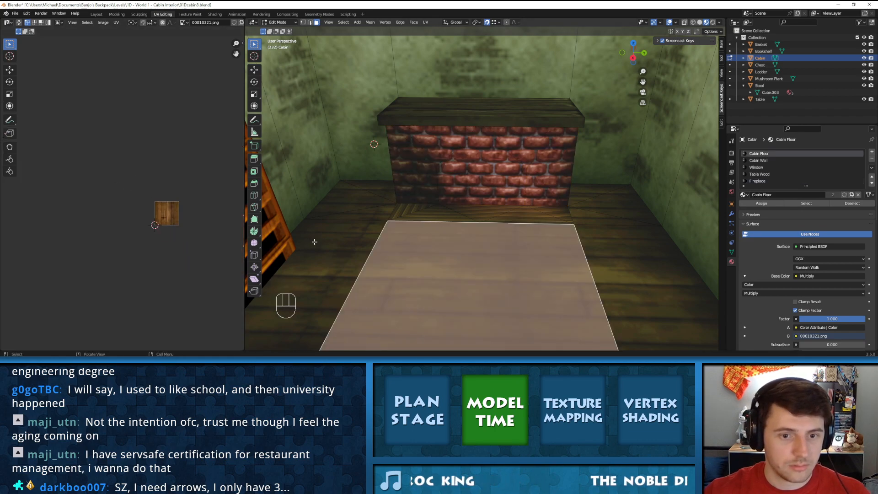
left_click(349, 216, "shift")
left_click(359, 197, "shift")
left_click(605, 232, "shift")
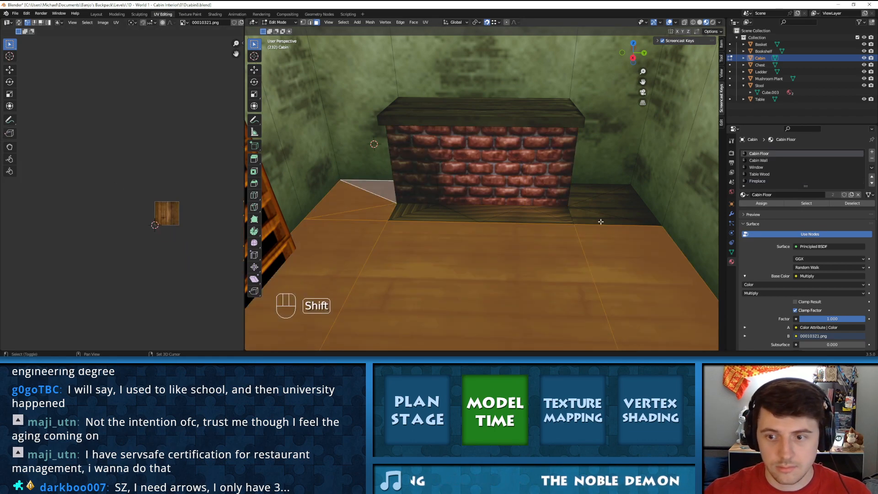
left_click(593, 193, "shift")
left_click(593, 193, "shift")
scroll(183, 176, "down", 6)
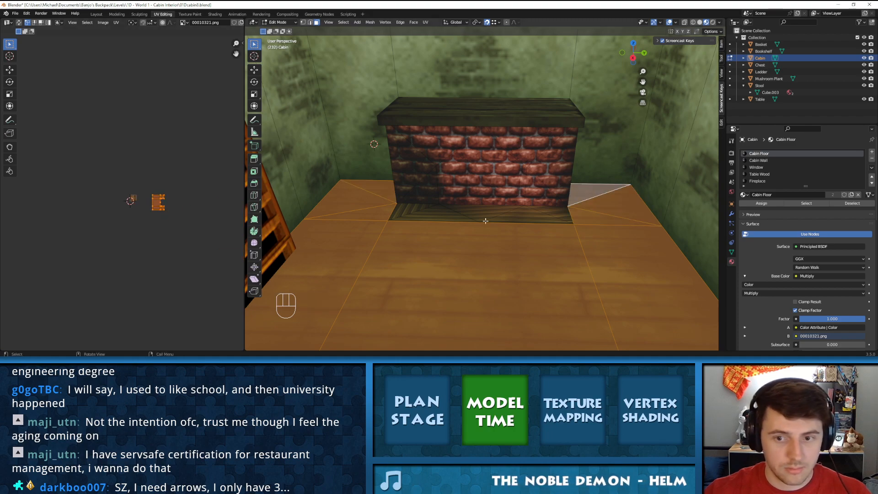
left_click(412, 209, "shift")
left_click(451, 213, "shift")
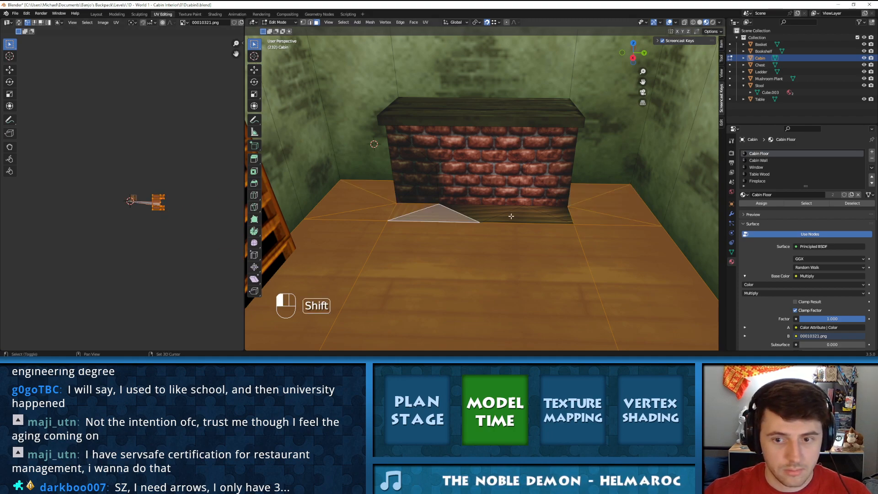
left_click(546, 212, "shift")
left_click(479, 212, "shift")
scroll(187, 201, "up", 4)
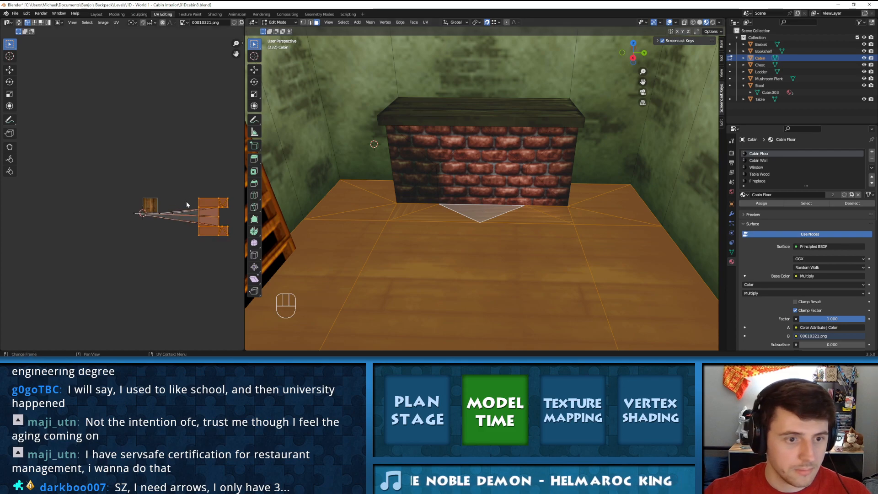
key("l")
key("l")
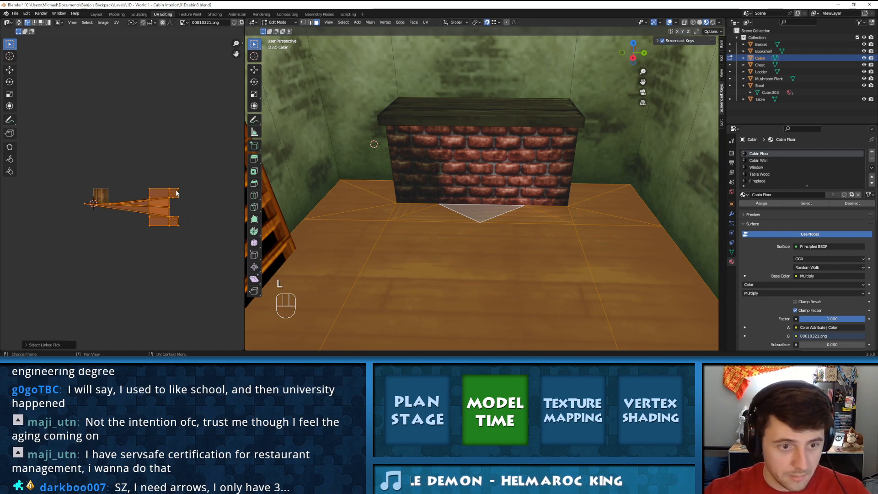
left_click(383, 215, "shift")
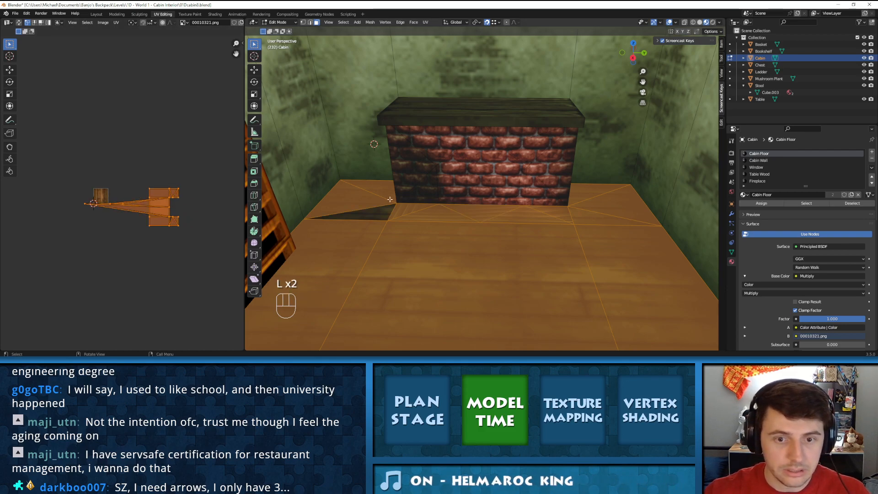
Select only the triangles of the new floor strip before the fireplace, and unwrap them
left_click(430, 214)
left_click(408, 209, "shift")
left_click(503, 213, "shift")
left_click(567, 215, "shift")
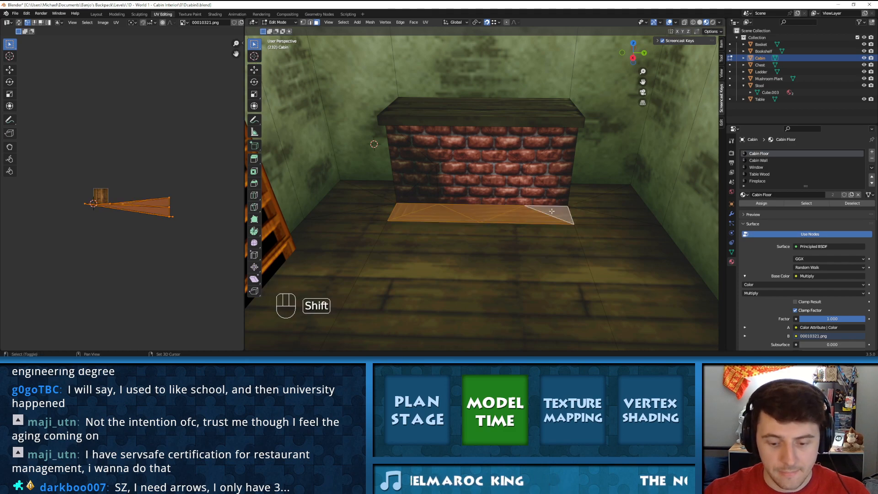
key("u")
left_click(518, 139)
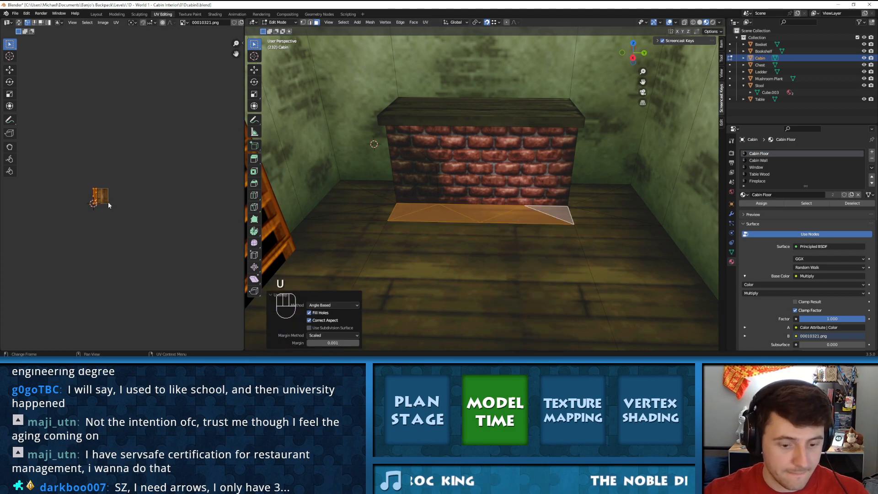
Add the floor faces on both sides of the fireplace and the large middle floor face to the selection
left_click(389, 195, "shift")
left_click(369, 200, "shift")
left_click(369, 214, "shift")
left_click(363, 243, "shift")
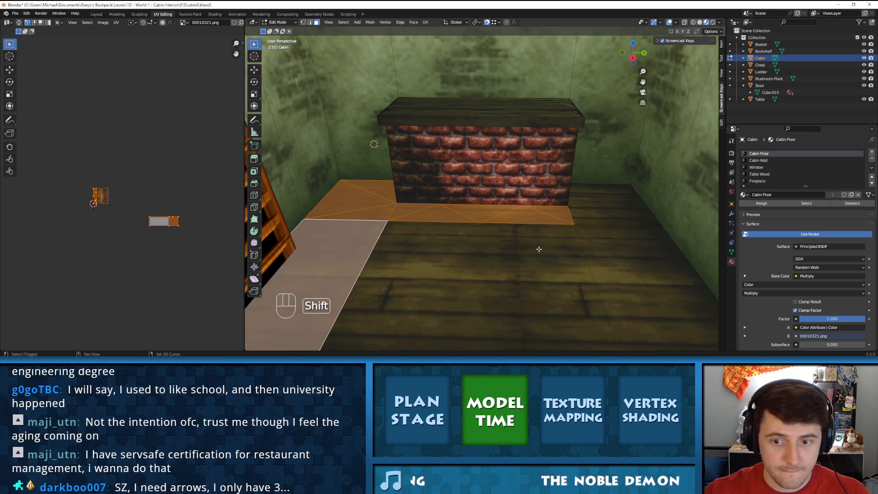
left_click(582, 233, "shift")
left_click(594, 216, "shift")
left_click(587, 192, "shift")
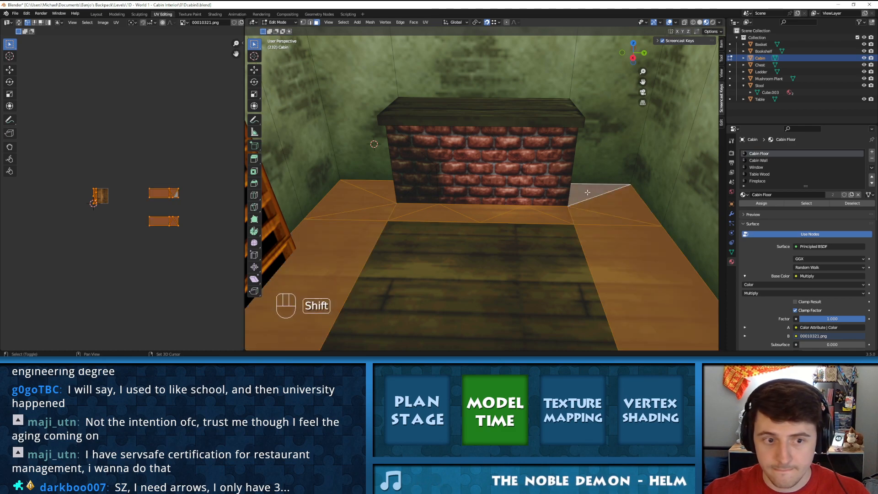
left_click(500, 274, "shift")
Select the unwrapped strip's whole UV island, and move it beside the middle floor island's edge
left_click(93, 202)
key("a")
key("alt+a")
key("l")
key("g")
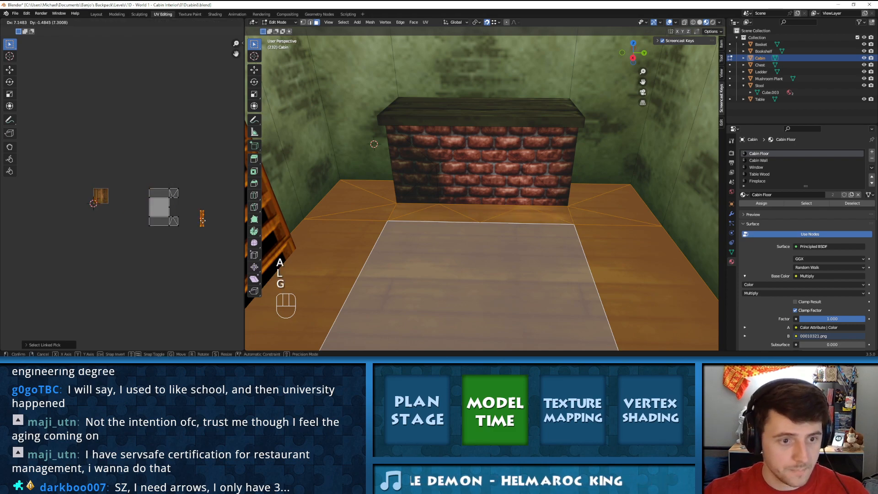
left_click(176, 213)
Scale and position the strip's UV island to fill the gap between the two side floor islands against the middle one
scroll(177, 214, "up", 5)
key("KP_Decimal")
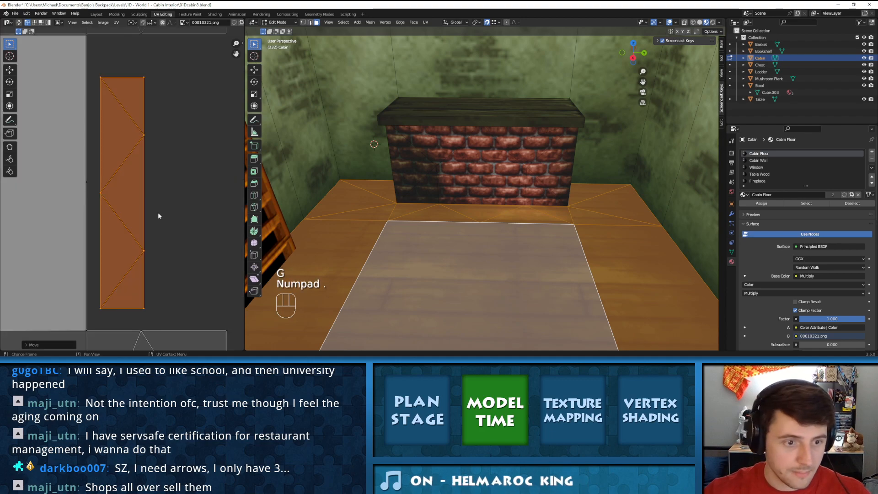
scroll(136, 196, "down", 2)
key("s")
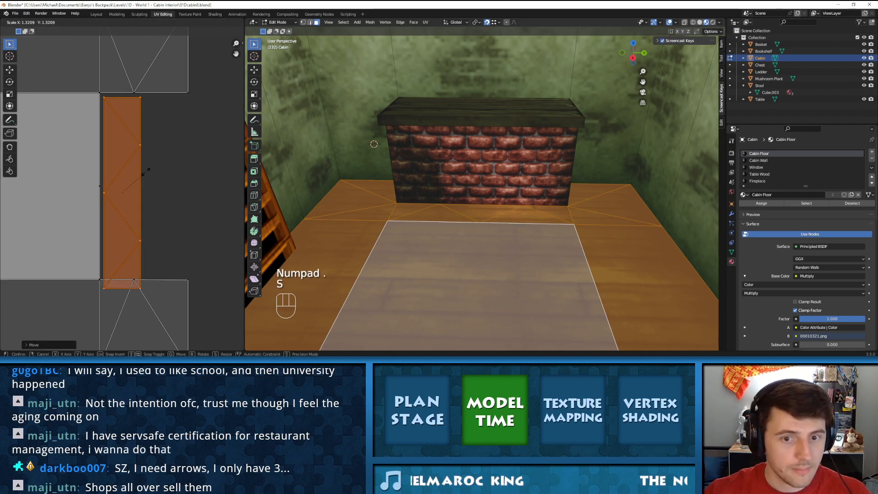
left_click(143, 173)
key("g")
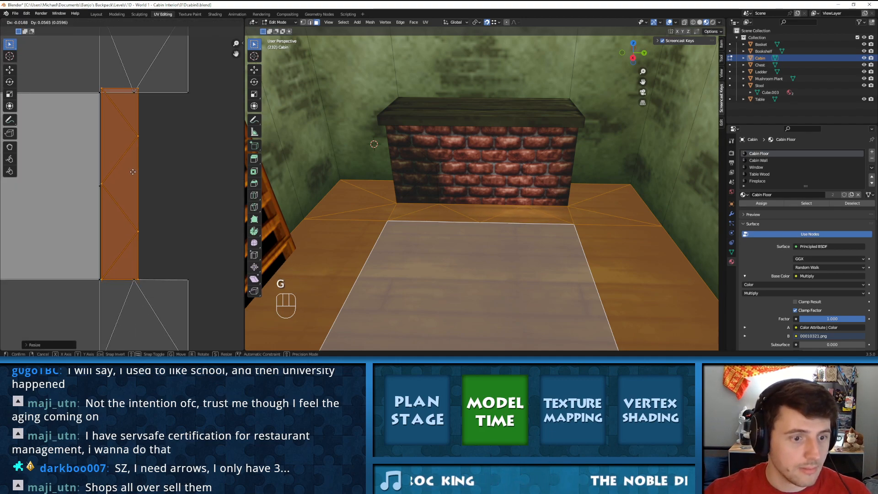
left_click(132, 171)
key("s")
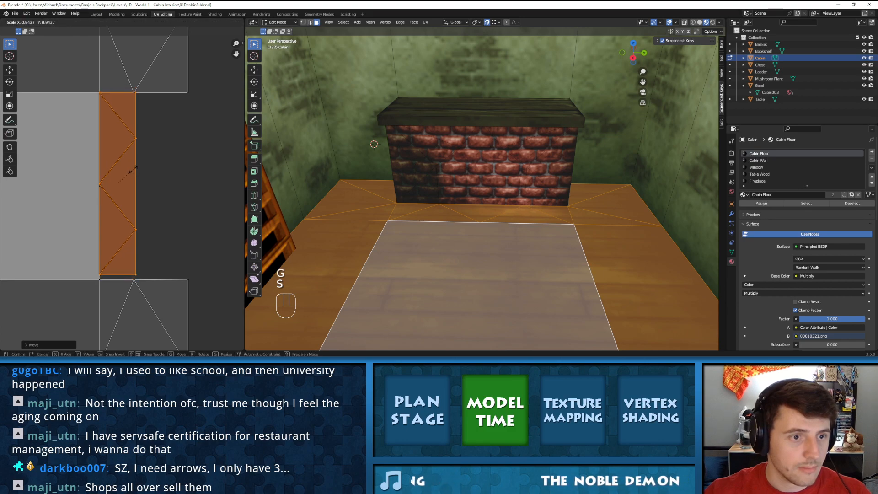
left_click(133, 169)
key("g")
left_click(126, 174)
scroll(127, 173, "up", 3)
scroll(128, 174, "down", 2)
key("g")
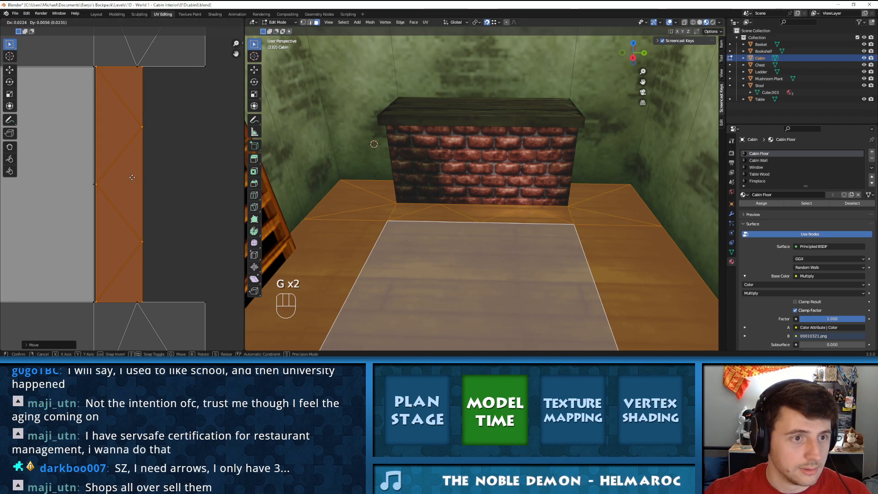
left_click(129, 176)
Move the vertices on the strip island's outer edge inward, in line with the neighbouring floor islands' vertices
left_click(146, 78)
left_click(155, 160, "shift")
left_click(148, 242, "shift")
left_click(142, 135, "shift")
key("g")
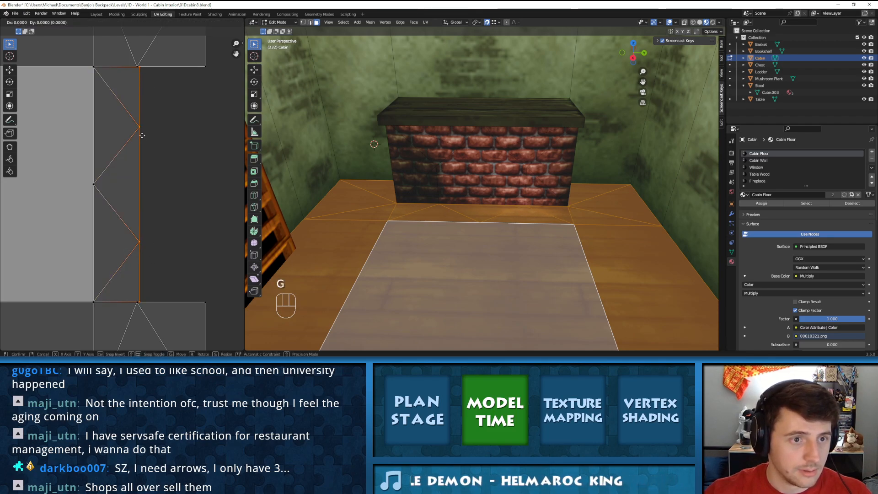
left_click(140, 136)
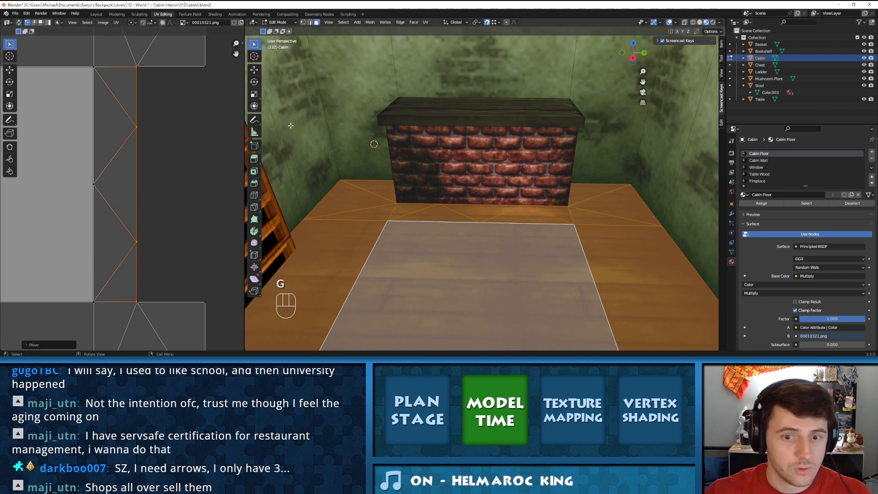
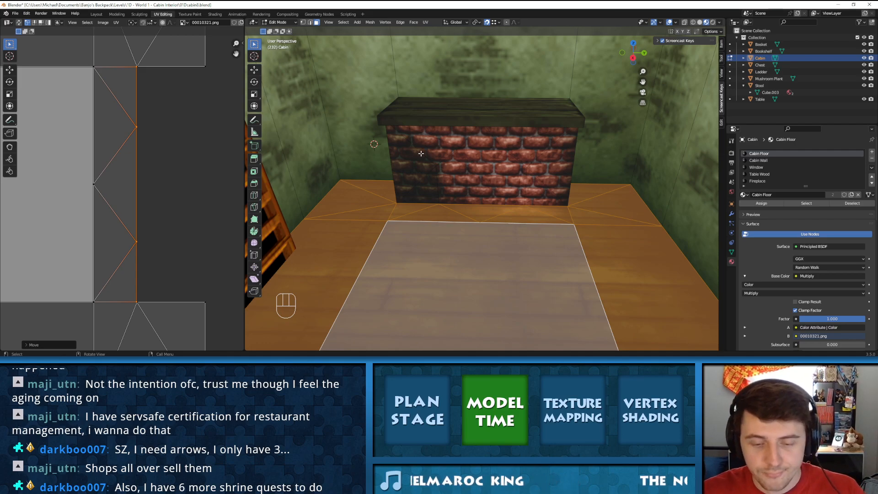
Examine the fireplace's brick front and the remapped floor strip around its base
scroll(484, 176, "down", 5)
scroll(489, 206, "up", 4)
middle_click_drag(496, 221, 507, 181, "shift")
scroll(564, 167, "down", 1)
middle_click_drag(564, 166, 532, 175)
scroll(528, 164, "up", 3)
scroll(468, 215, "down", 4)
scroll(465, 200, "up", 2)
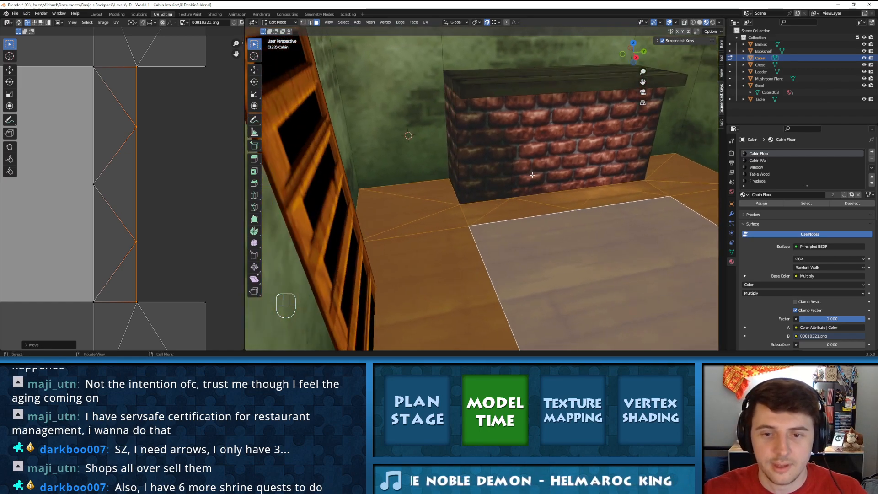
scroll(532, 174, "up", 2)
left_click(488, 188)
left_click(461, 167)
left_click(441, 153)
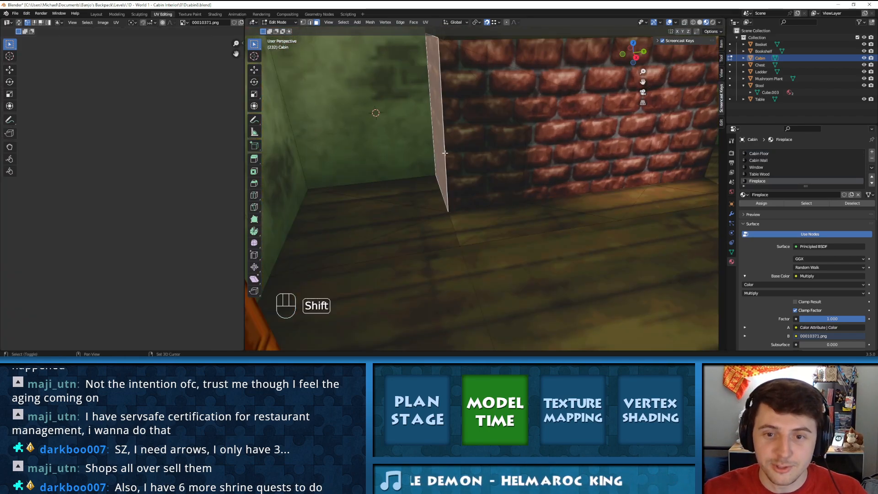
left_click(479, 137, "shift")
left_click(514, 92, "shift")
middle_click_drag(620, 148, 496, 154)
Extrude the arched middle face of the fireplace front about 1.06 m inward to form the firebox recess
left_click(512, 176)
middle_click_drag(524, 182, 504, 179)
key("e")
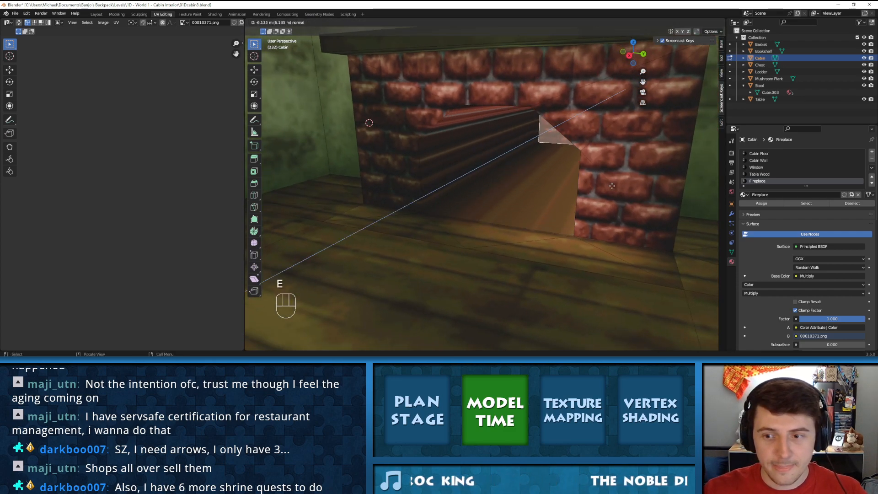
left_click(665, 215)
middle_click_drag(665, 214, 542, 170)
scroll(514, 192, "down", 4)
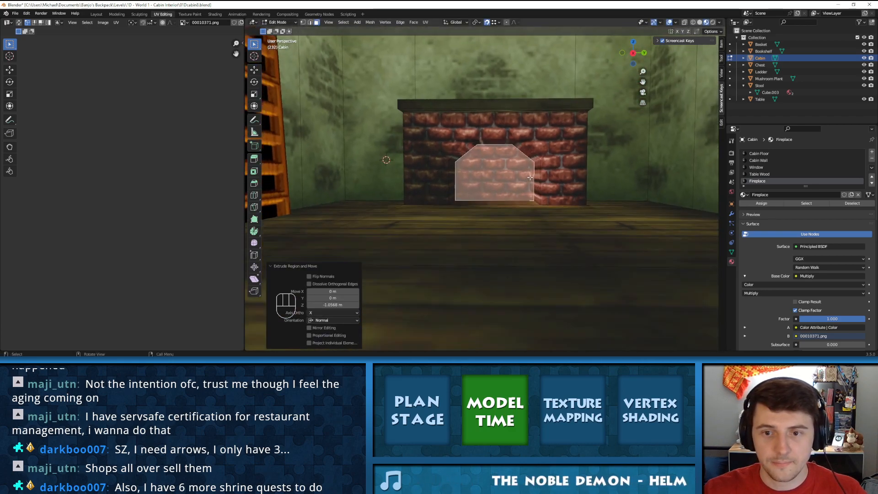
scroll(511, 138, "up", 4)
middle_click_drag(509, 115, 510, 137, "shift")
left_click(420, 215)
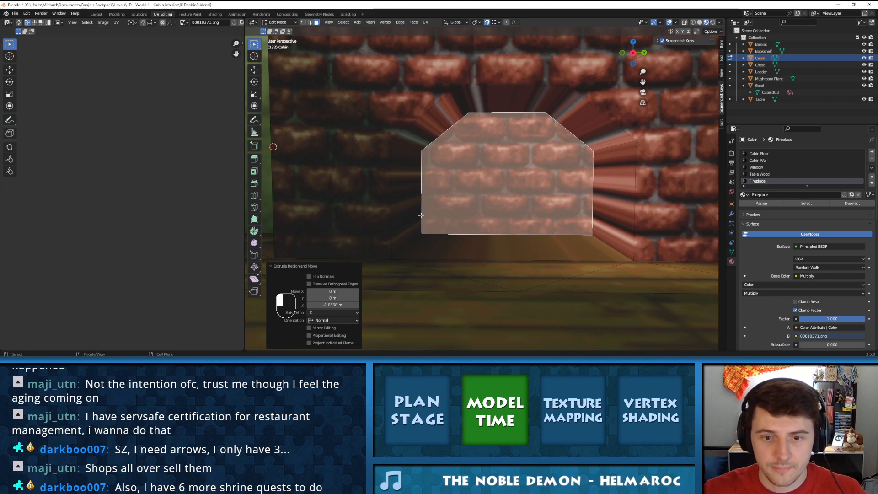
middle_click_drag(491, 220, 431, 182)
left_click(492, 248)
left_click(431, 182, "shift")
left_click(447, 132, "shift")
middle_click_drag(447, 132, 487, 103)
left_click(503, 111, "shift")
Unwrap the recess's ceiling face, and select and frame its whole UV island
left_click(500, 113)
key("u")
left_click(502, 109)
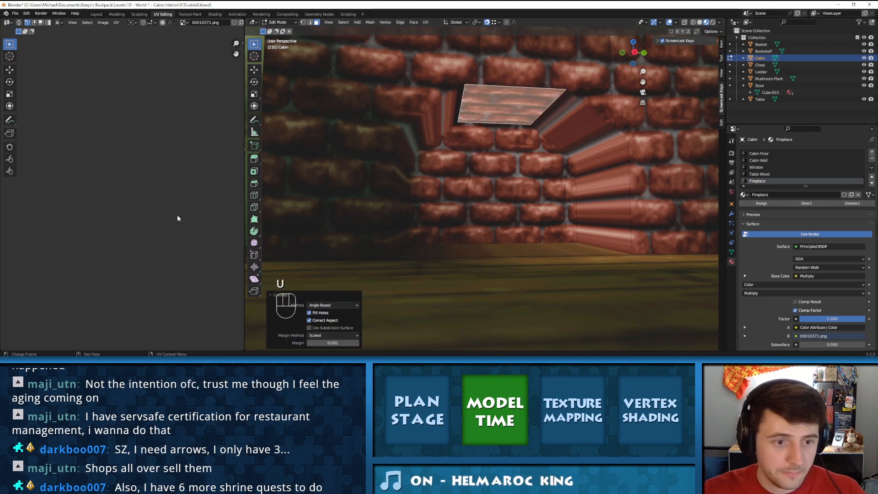
key("a")
key("KP_Decimal")
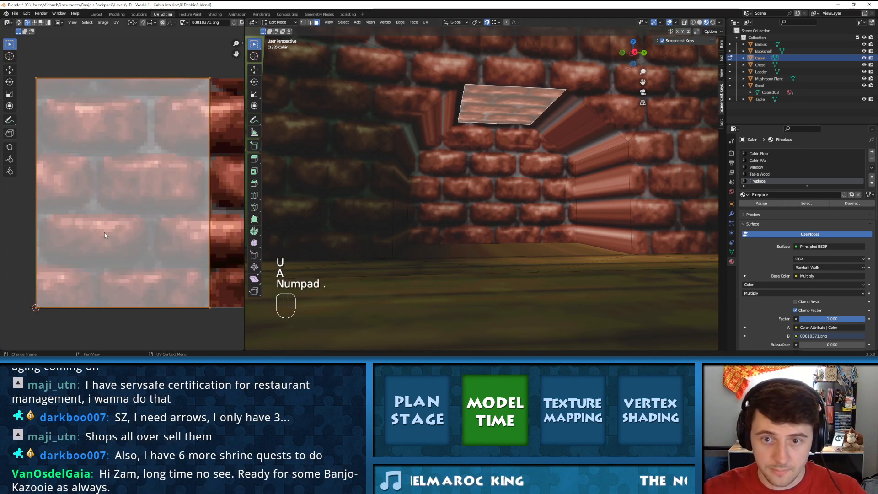
Scale the ceiling face's UV island down and align it with the brick texture's edge so it covers whole brick rows
key("s")
left_click(124, 163)
key("g")
left_click(84, 122)
key("s")
left_click(90, 119)
key("g")
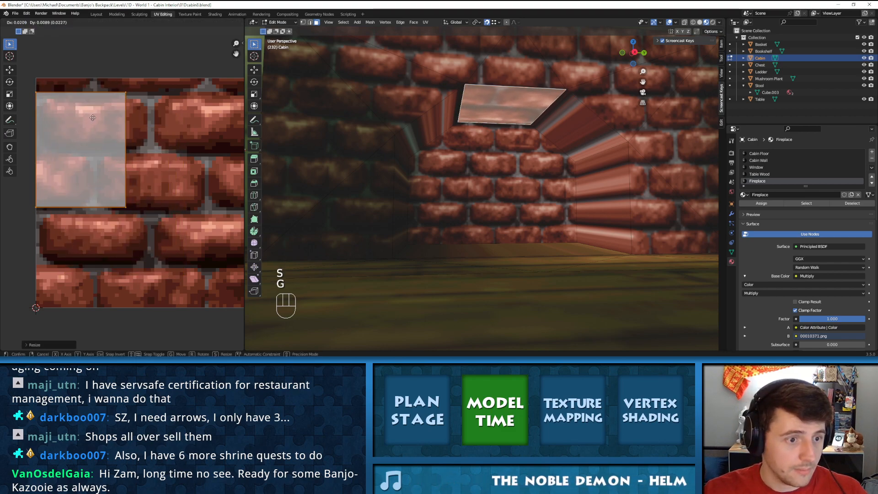
left_click(91, 120)
key("Tab")
middle_click_drag(514, 130, 499, 125)
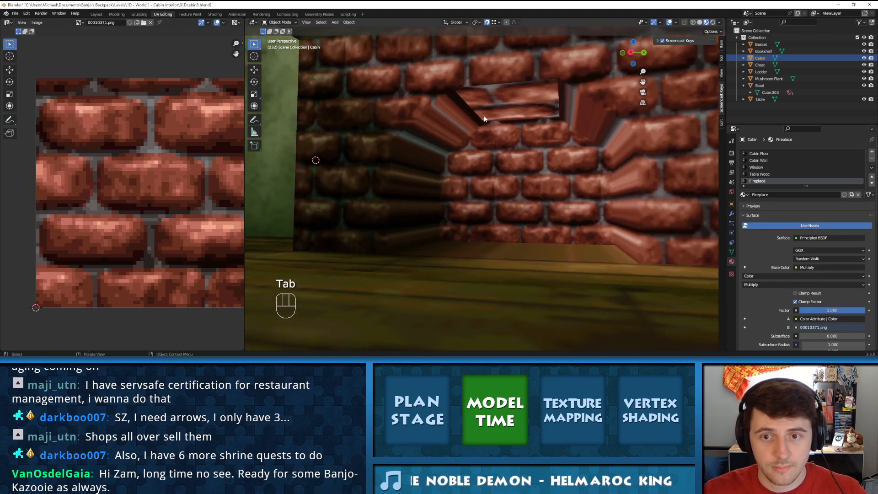
key("Tab")
middle_click_drag(454, 145, 436, 137)
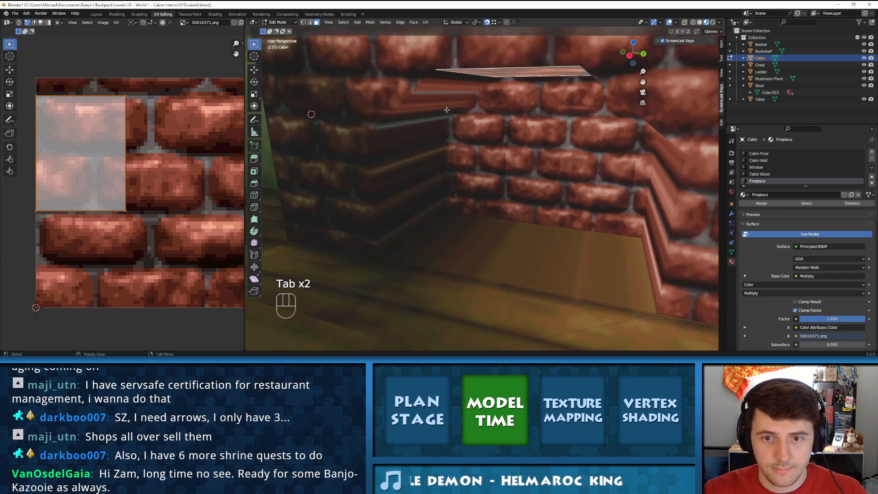
Unwrap the recess's side and slanted faces with Follow Active Quads at Length Average, using the ceiling face as the active one
left_click(429, 112)
left_click(419, 173, "shift")
middle_click_drag(493, 202, 576, 196)
left_click(576, 183, "shift")
left_click(566, 99, "shift")
middle_click_drag(566, 99, 508, 80)
left_click(508, 80, "shift")
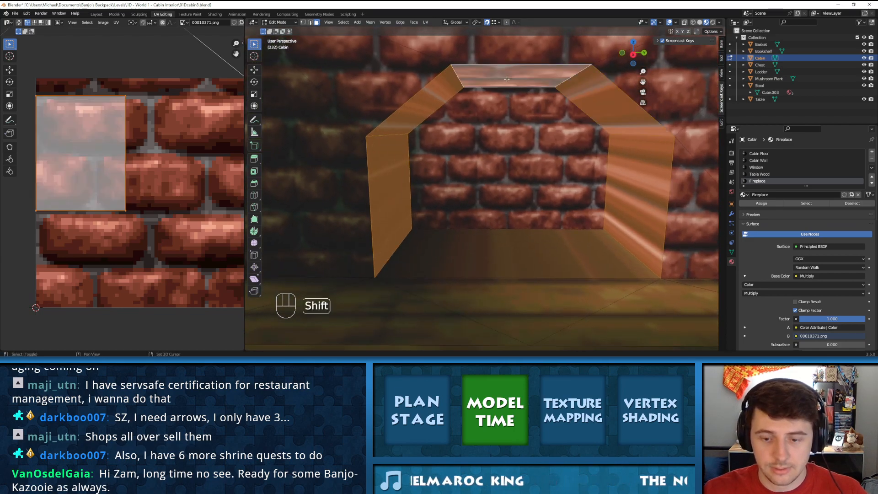
key("u")
left_click(491, 103)
left_click(488, 121)
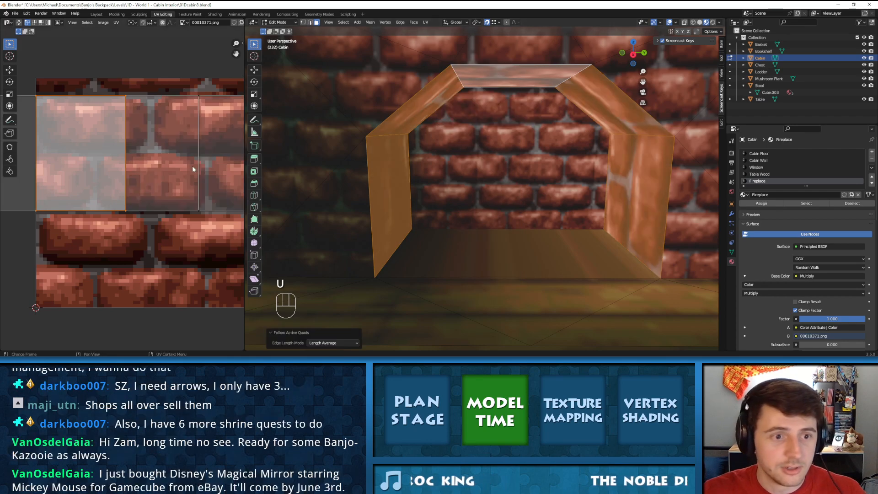
key("Tab")
middle_click_drag(511, 157, 531, 174)
key("Tab")
Rotate the recess strip's UVs upright, then scale and move them to span the brick texture's full width
key("a")
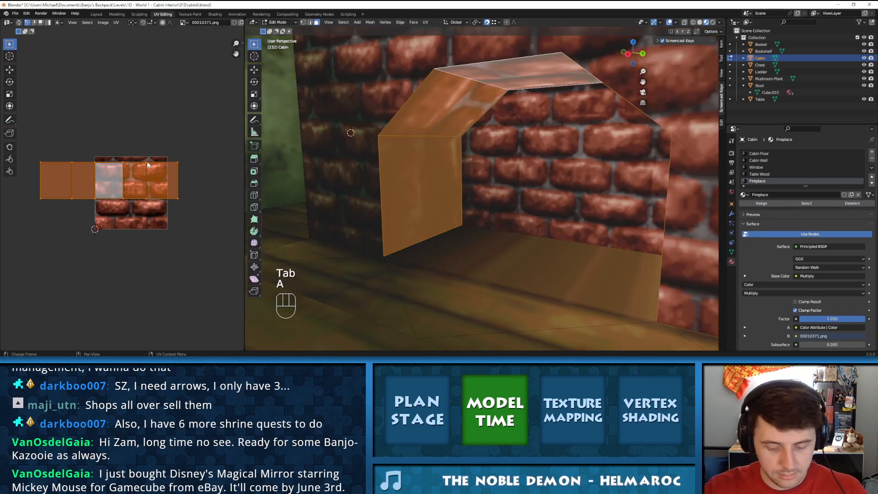
key("r")
left_click(147, 165)
key("s")
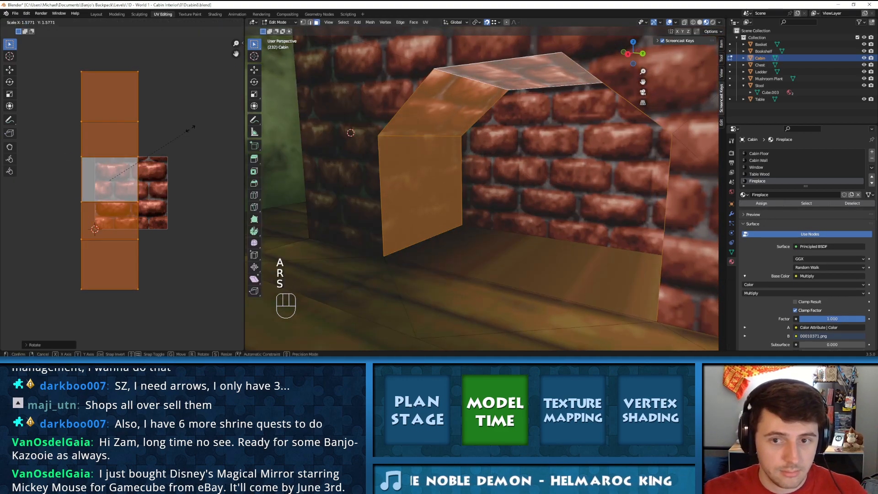
left_click(192, 135)
key("g")
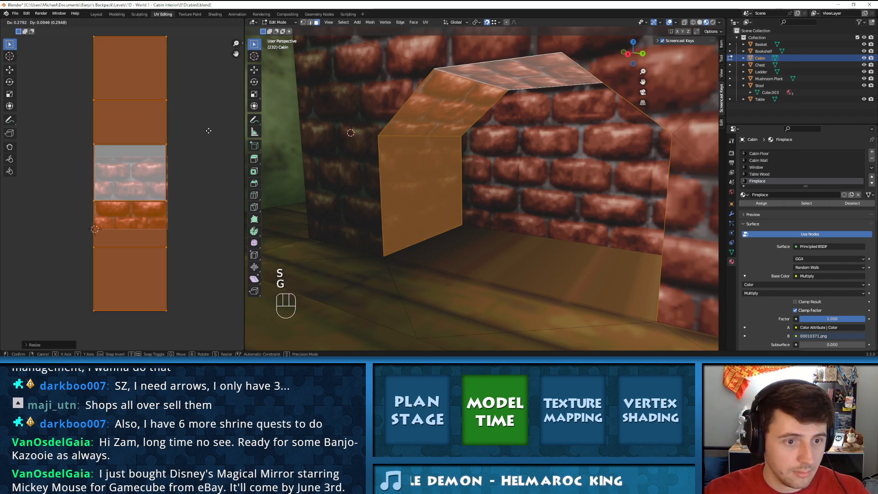
left_click(210, 129)
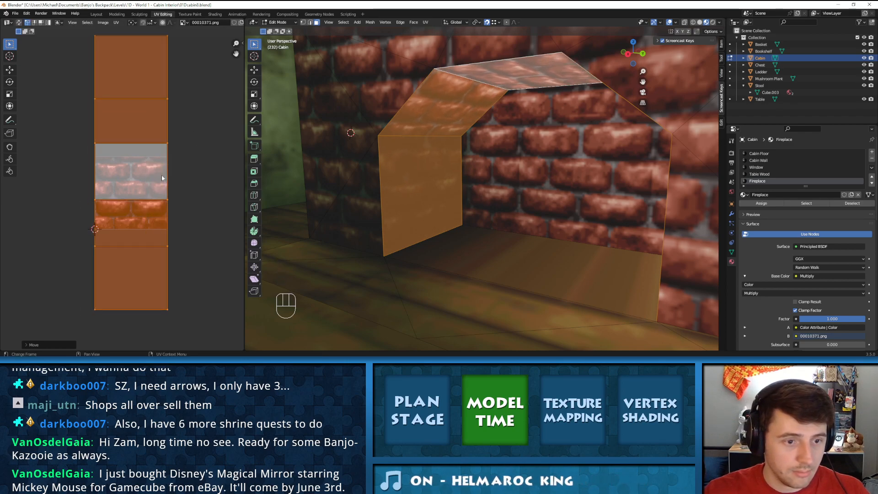
key("Tab")
middle_click_drag(582, 157, 601, 169)
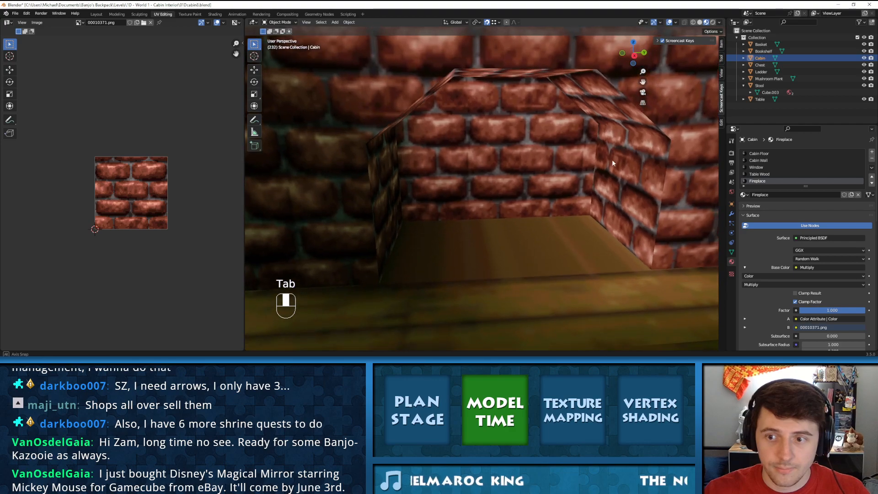
key("Tab")
key("Tab")
key("Tab")
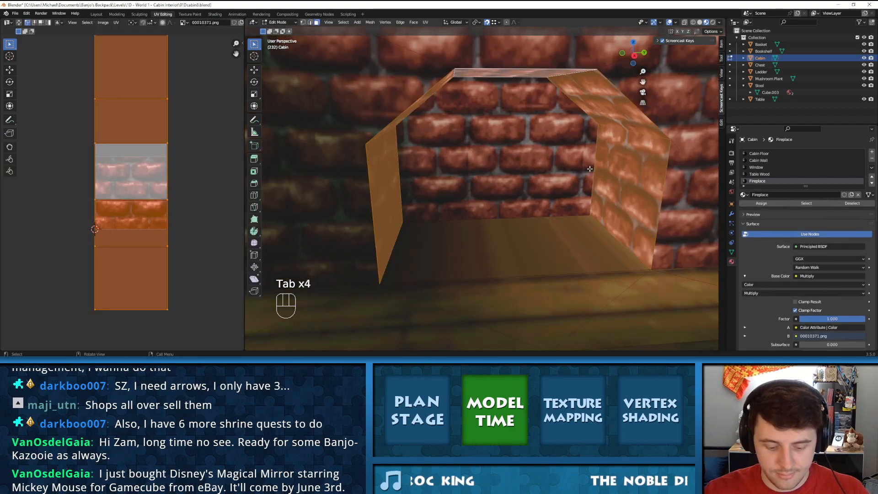
Scale the recess strip's UVs slightly below the texture's width and shift them vertically to line up the brick rows
key("g")
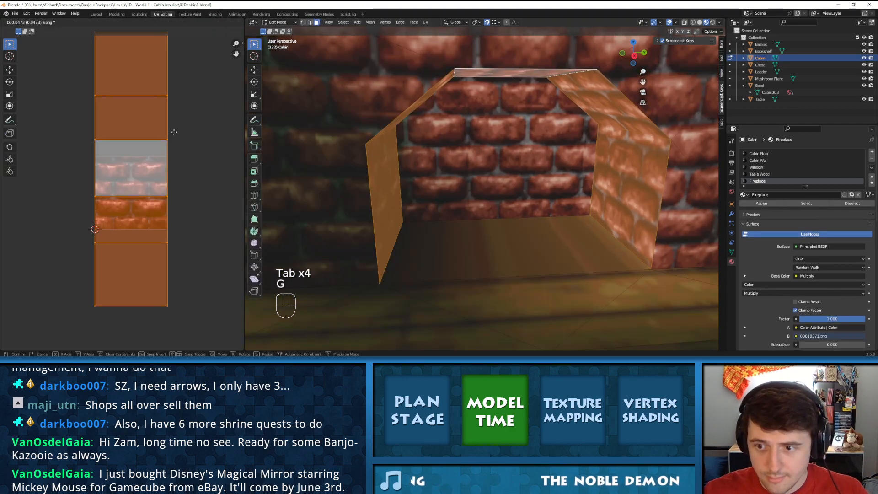
left_click(179, 117)
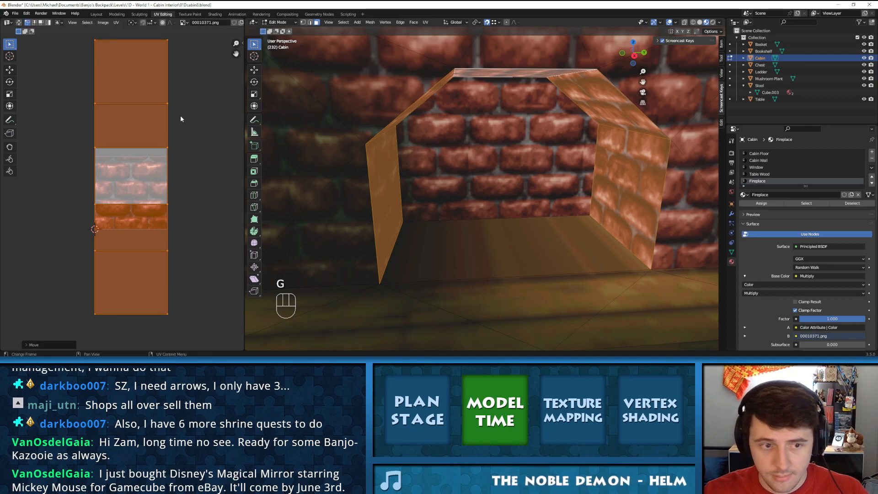
key("s")
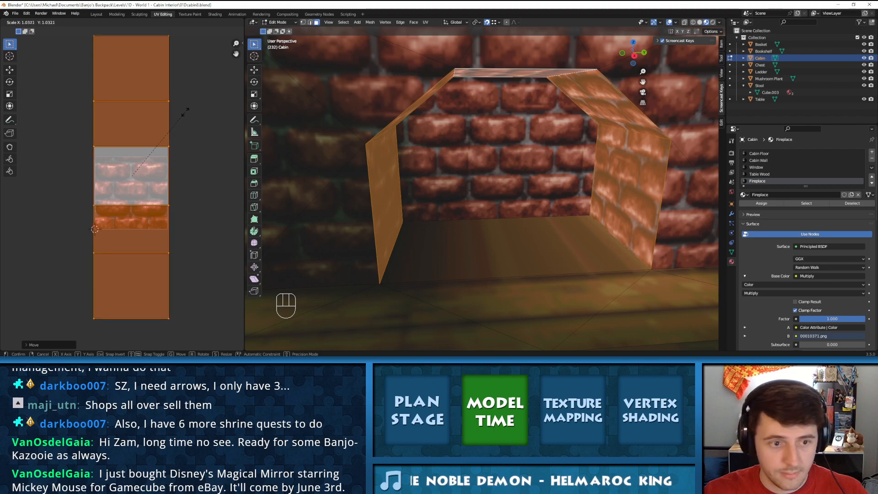
left_click(179, 118)
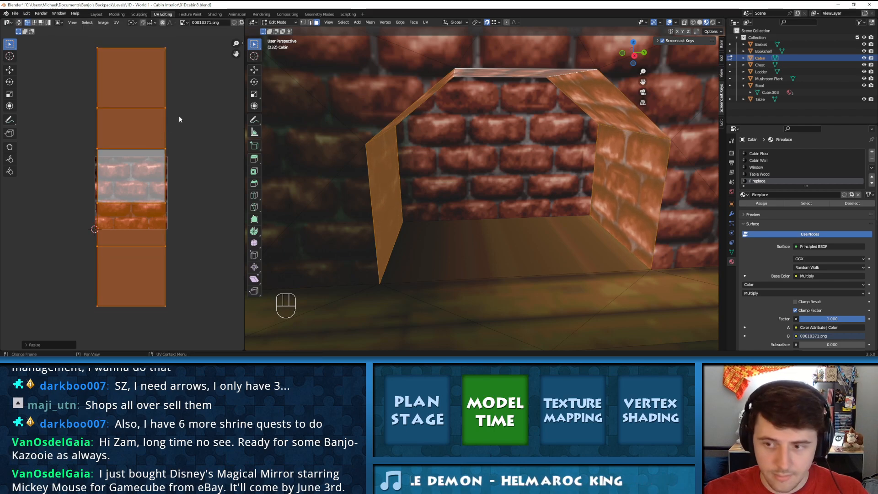
key("g")
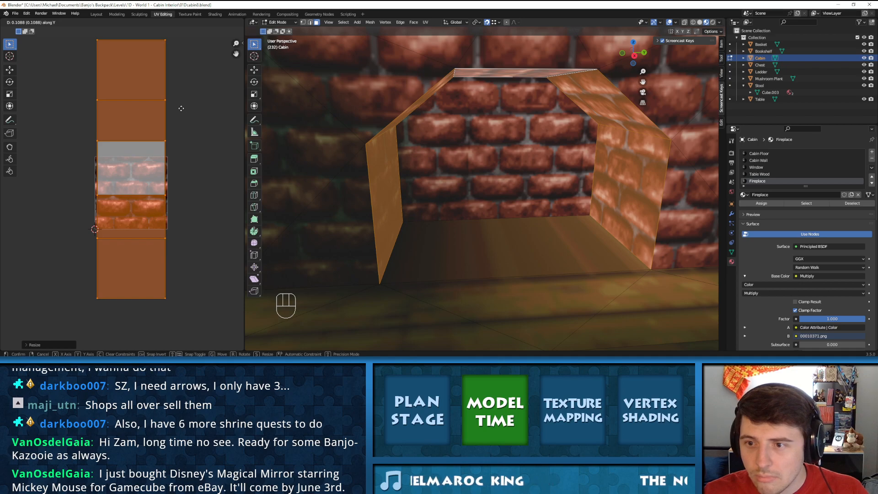
left_click(181, 108)
Examine the brick mapping on the recess's inner faces and where it meets the fireplace front
middle_click_drag(573, 110, 533, 140)
key("Tab")
scroll(554, 127, "down", 6)
scroll(526, 160, "up", 6)
middle_click_drag(517, 186, 352, 202)
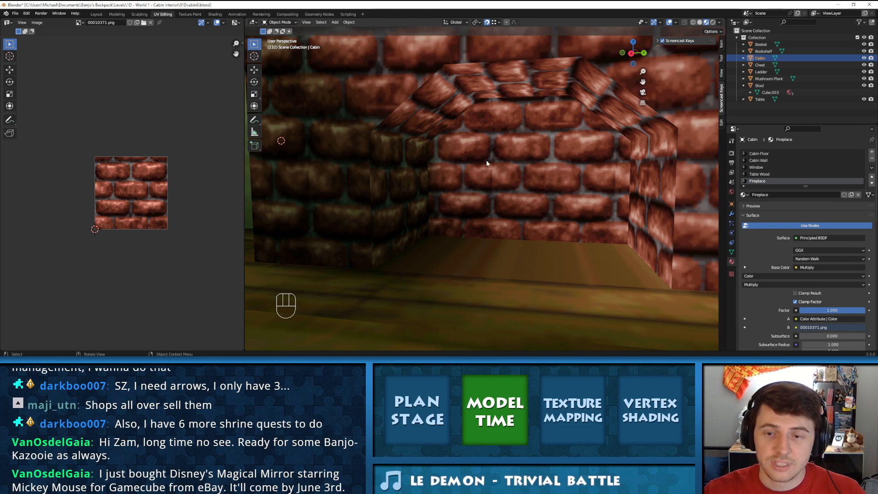
mouse_move(541, 160)
middle_mouse_down()
mouse_move(519, 153)
mouse_move(541, 140)
mouse_move(525, 159)
middle_mouse_up()
scroll(531, 155, "up", 8)
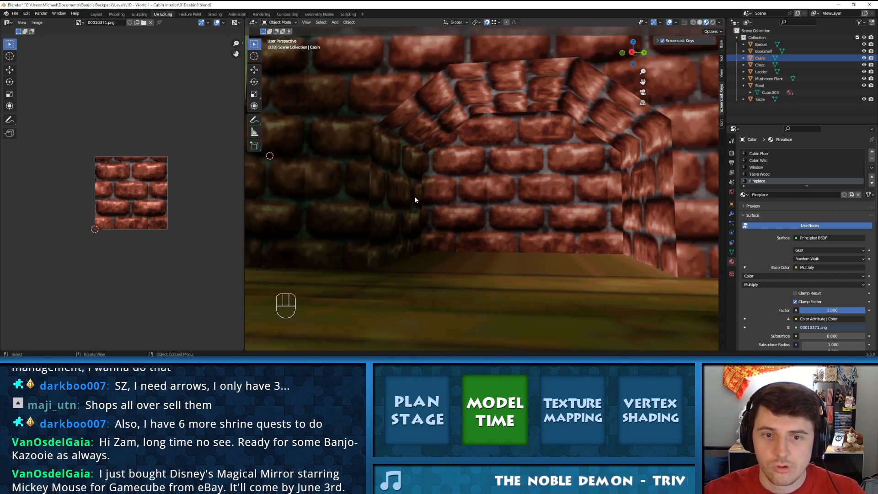
Select the recess's left wall and the adjoining front triangle, and move the wall's UV island against the triangle's vertical UV edge
key("Tab")
left_click(357, 194)
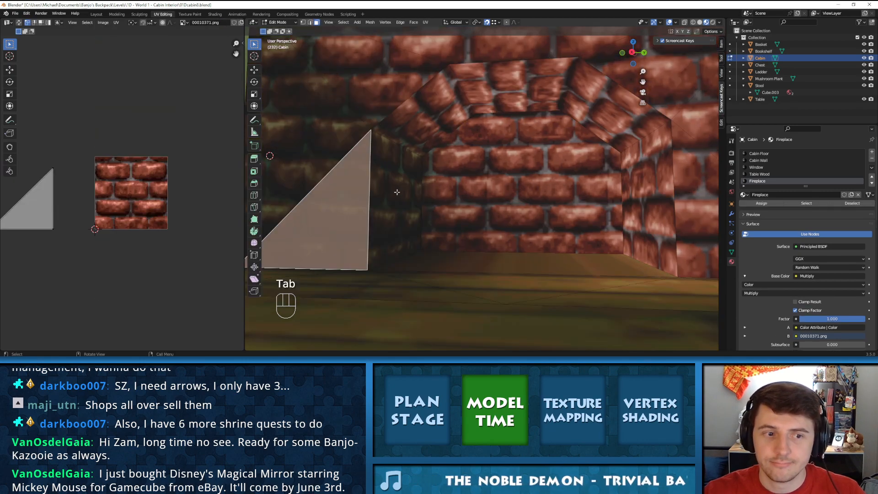
left_click(396, 191)
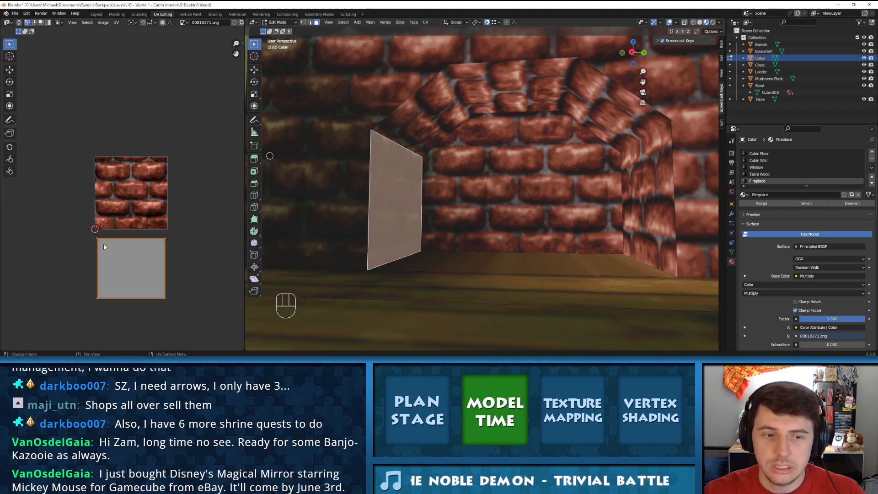
left_click(325, 202, "shift")
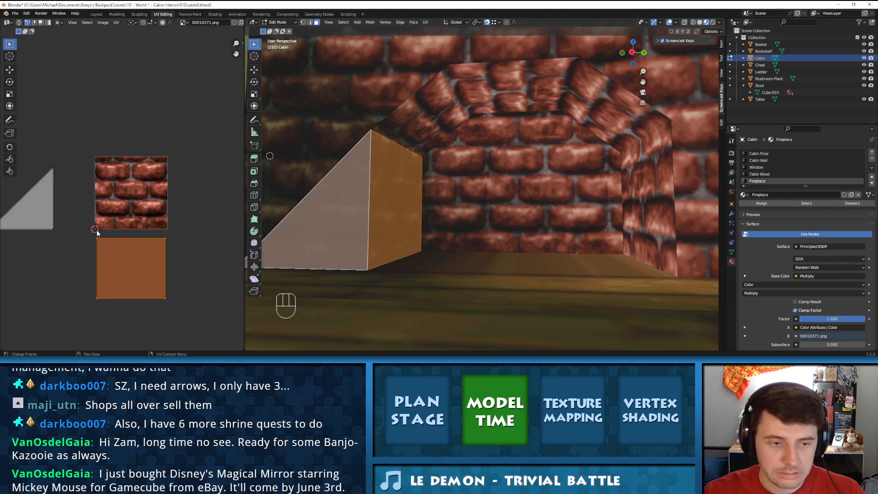
left_click(130, 253)
key("l")
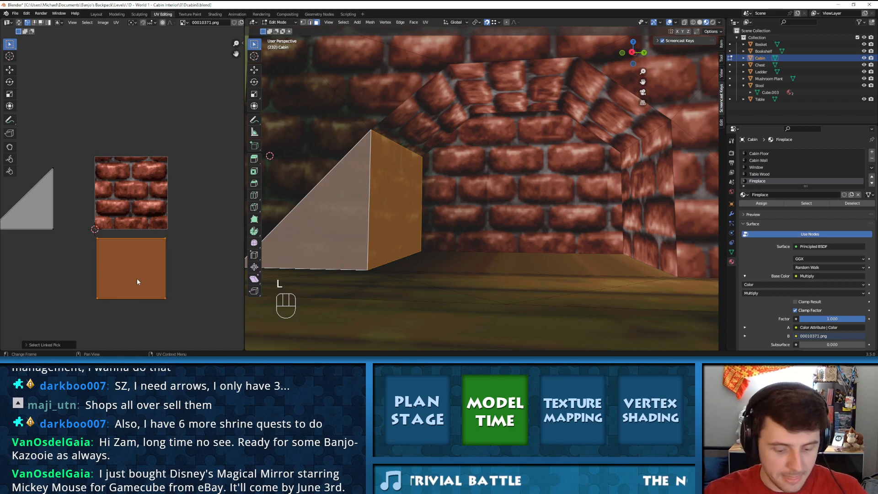
key("g")
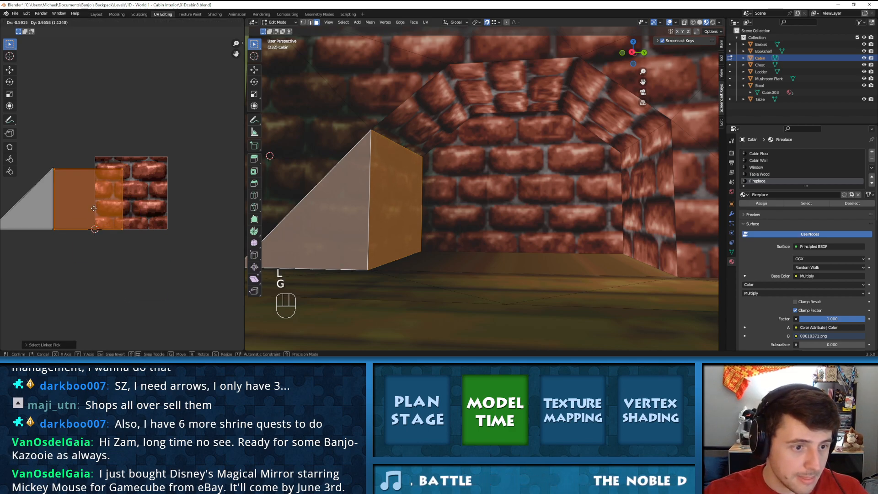
left_click(92, 208)
Move the two upper vertices of the left wall's UV island level with the neighbouring triangle's top corner
scroll(51, 182, "up", 4)
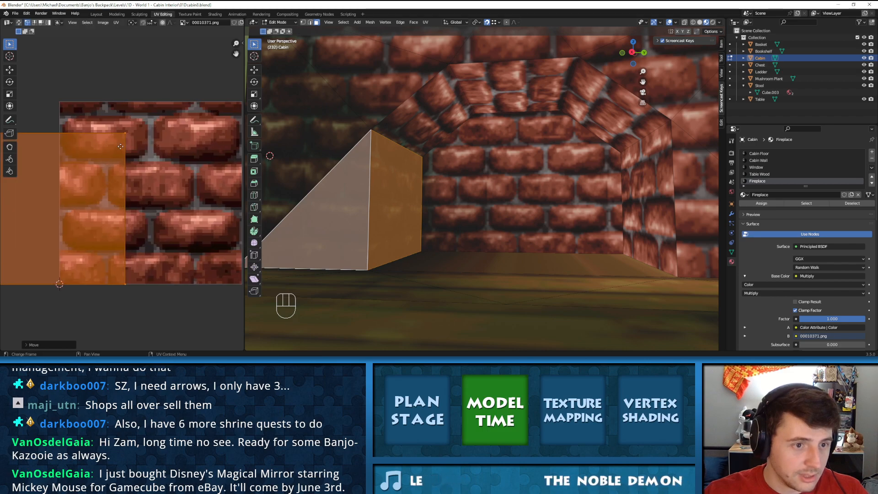
left_click(229, 152)
left_click(57, 158, "shift")
key("g")
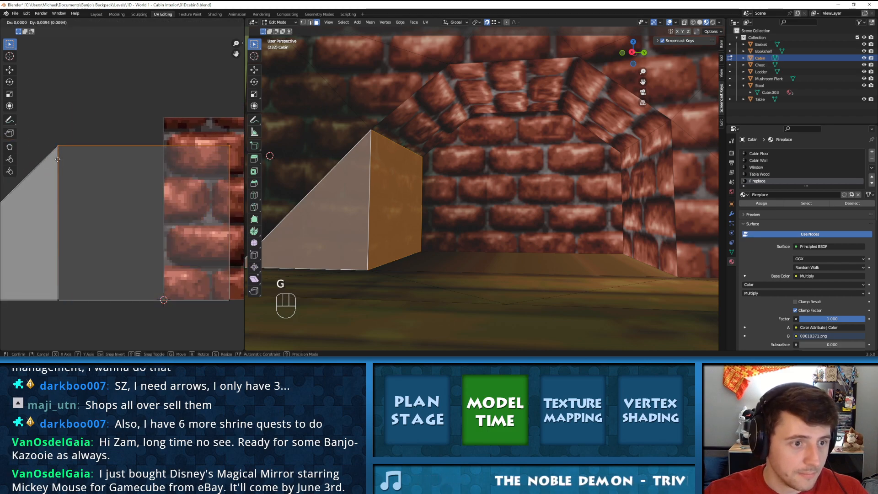
left_click(55, 157)
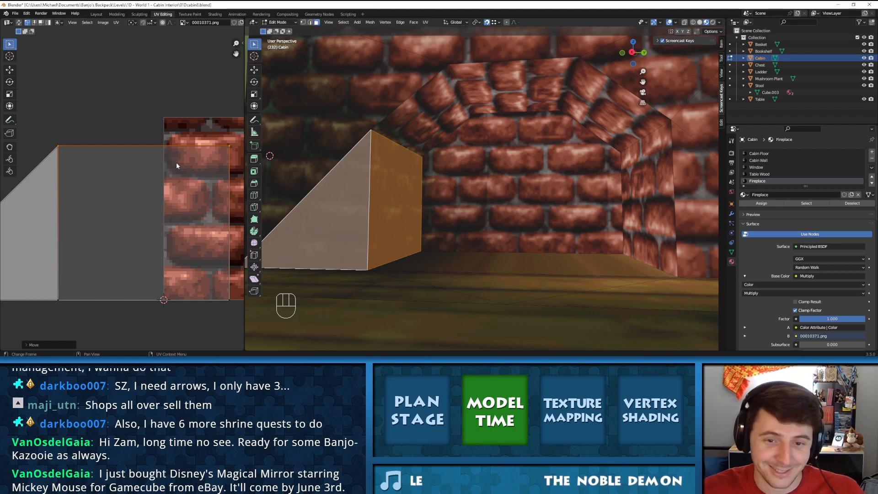
key("Tab")
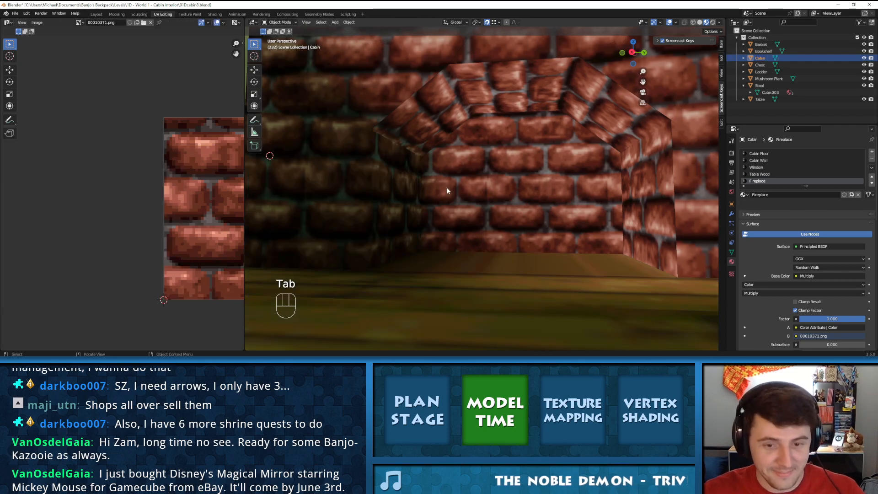
middle_click_drag(427, 173, 359, 156)
middle_click_drag(396, 184, 504, 180)
key("Tab")
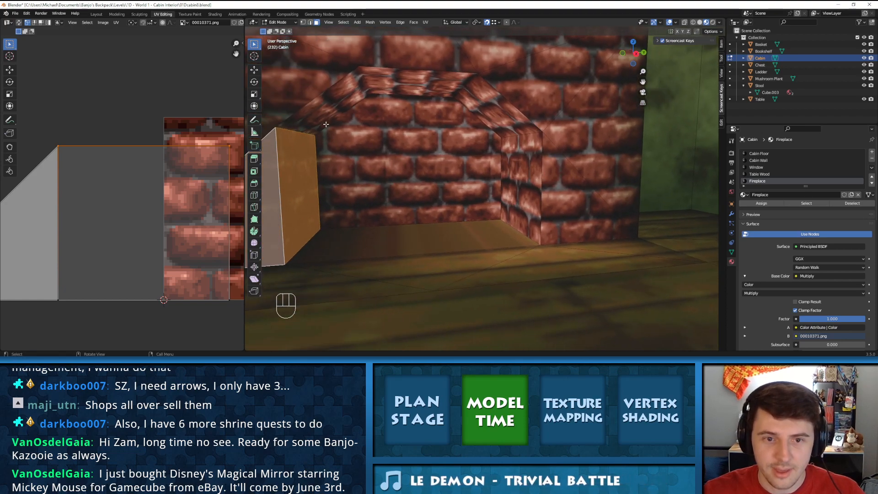
Unwrap the arch's left slanted face and top face from the left wall's UVs with Follow Active Quads
left_click(323, 106)
middle_click_drag(333, 120, 323, 129)
left_click(326, 151, "shift")
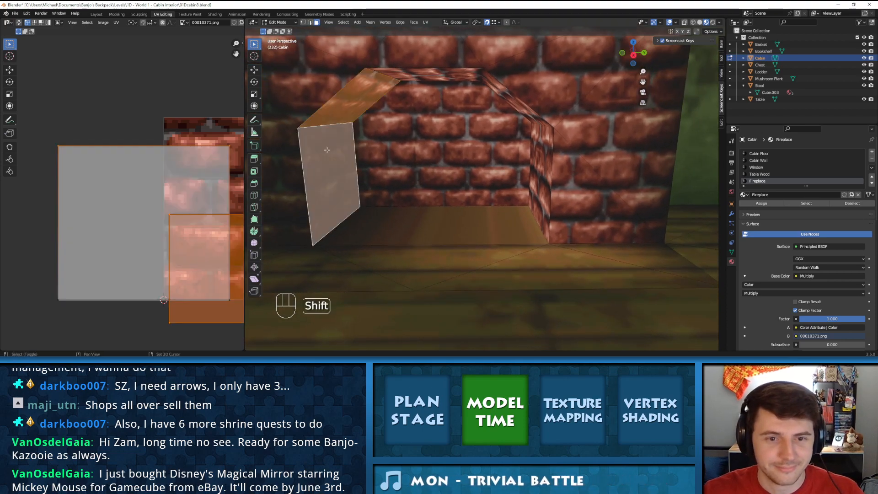
left_click(407, 77)
left_click(353, 102, "shift")
left_click(338, 152, "shift")
key("u")
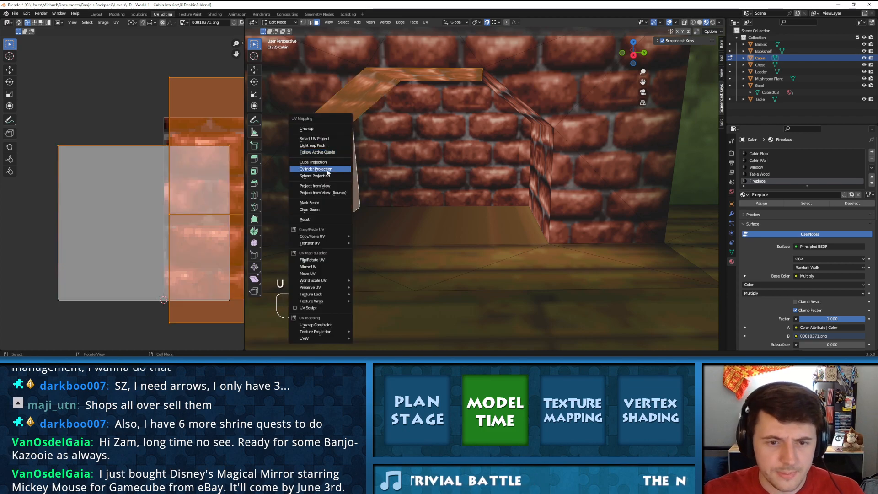
left_click(329, 153)
left_click(327, 173)
key("Tab")
middle_click_drag(407, 120, 299, 112)
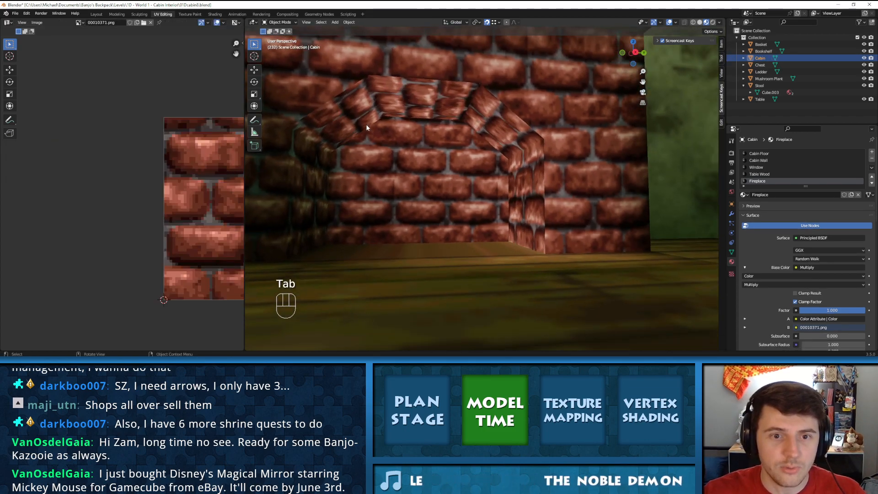
Select the recess's right wall with the adjoining front triangle, and move the wall's UV island against the triangle's vertical UV edge
middle_click_drag(365, 128, 278, 201)
middle_click_drag(446, 186, 507, 175)
key("Tab")
scroll(117, 196, "down", 8)
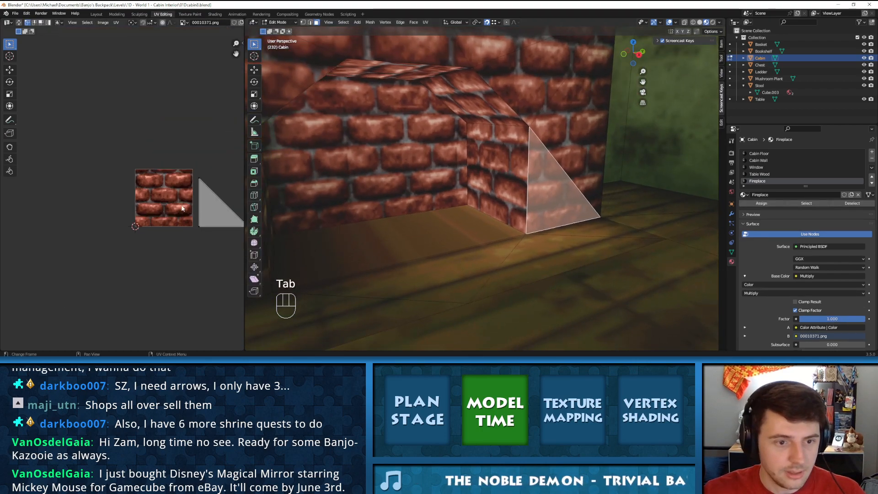
middle_click_drag(110, 196, 94, 194, "shift")
left_click(524, 167, "shift")
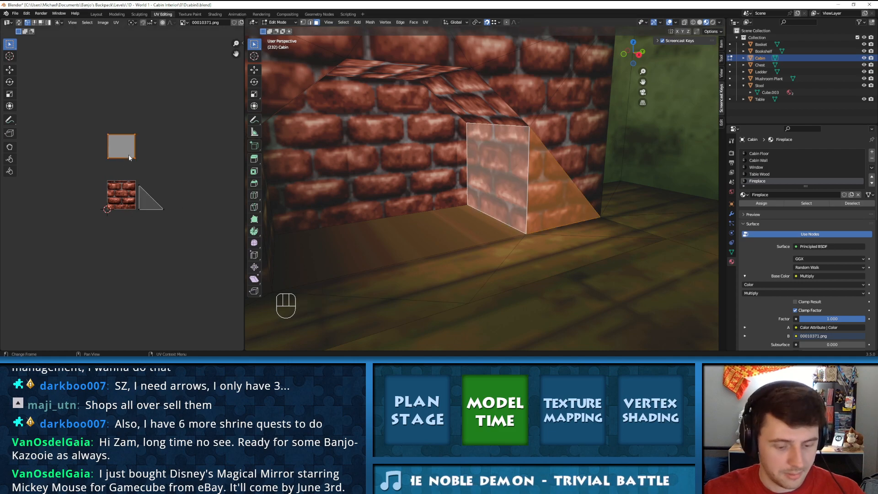
key("g")
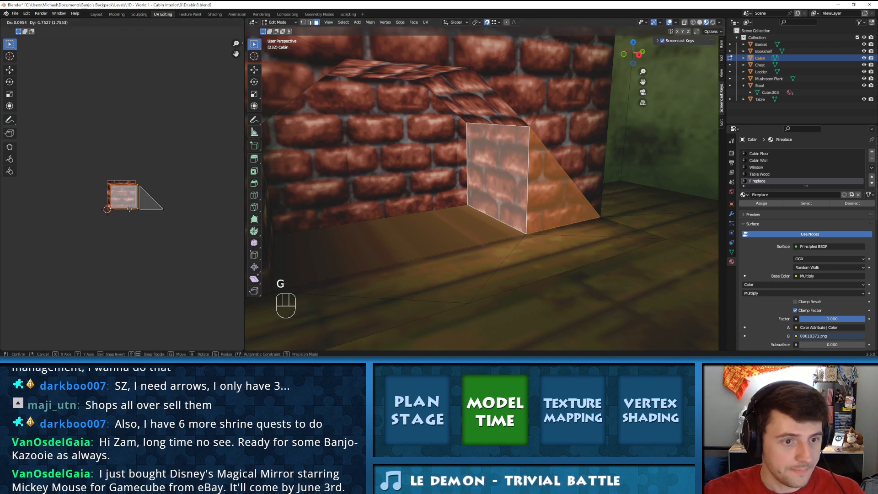
left_click(131, 211)
key("KP_Decimal")
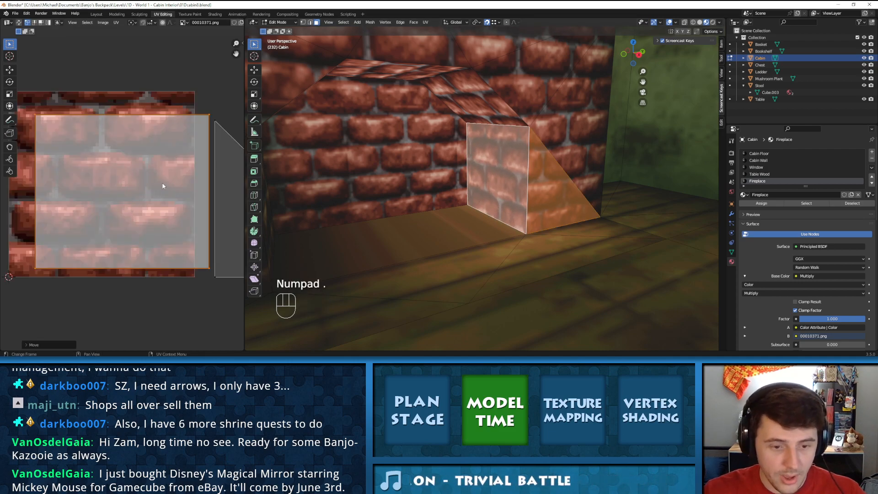
key("g")
left_click(54, 131)
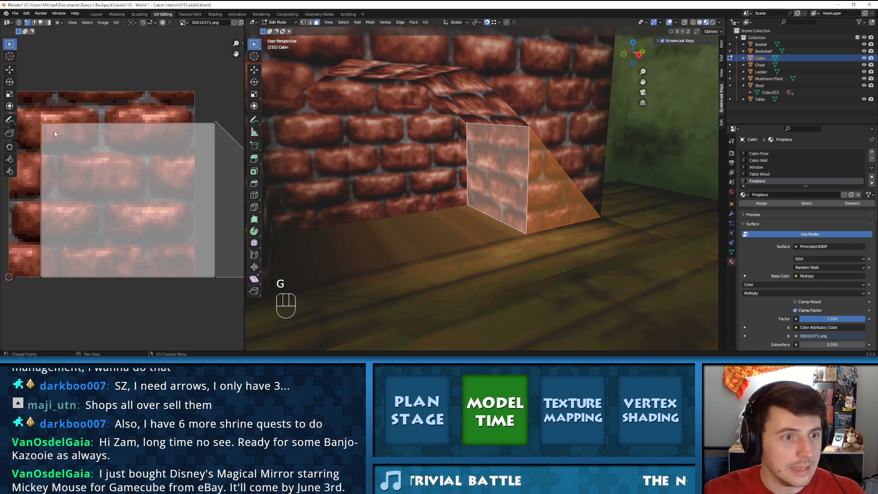
Move the upper vertices of the right wall's UV island level with the triangle's top corner
left_click(213, 131, "shift")
key("g")
left_click(213, 128)
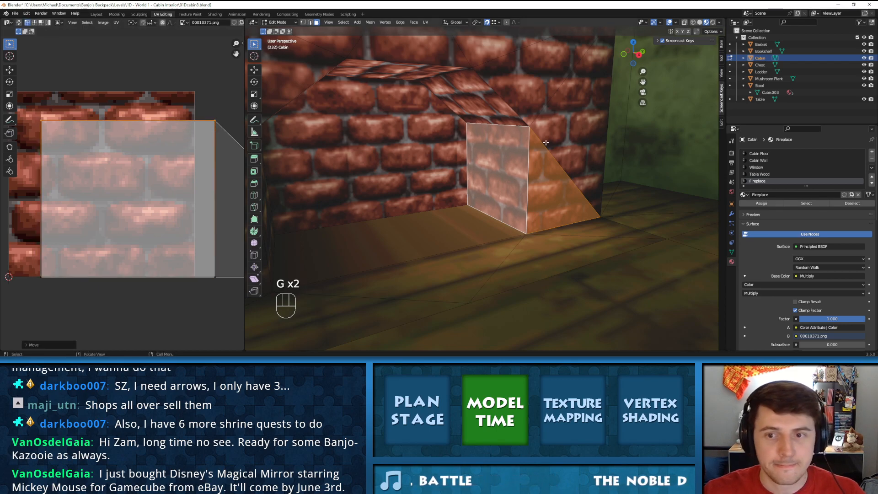
Unwrap the arch's right slanted face from the right wall's UVs with Follow Active Quads
left_click(480, 99)
left_click(497, 160, "shift")
key("u")
left_click(497, 165)
left_click(485, 187)
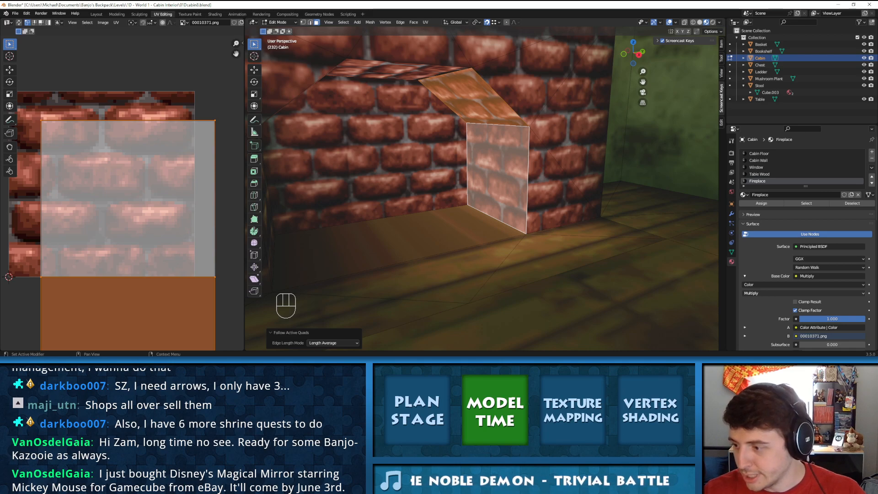
Examine how the brick mapping on the arch's right slanted face meets the top face and the right wall
middle_click_drag(411, 168, 378, 155)
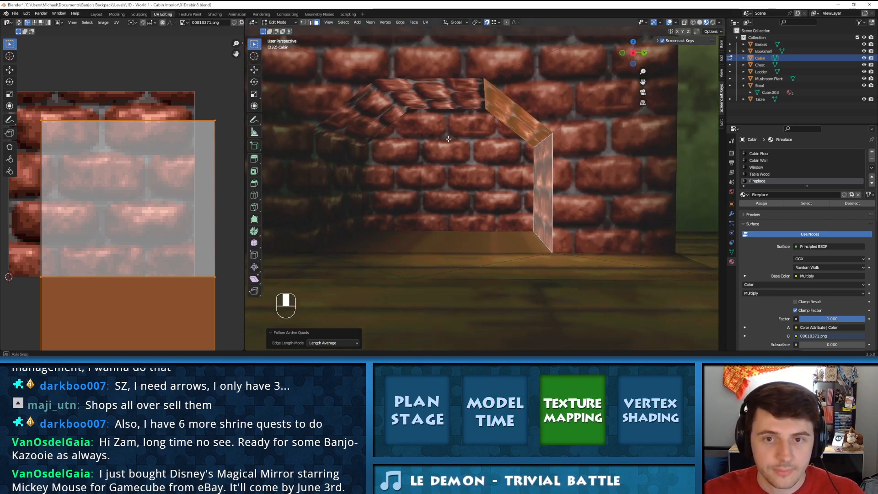
middle_click_drag(457, 136, 520, 153, "shift")
scroll(520, 153, "up", 2)
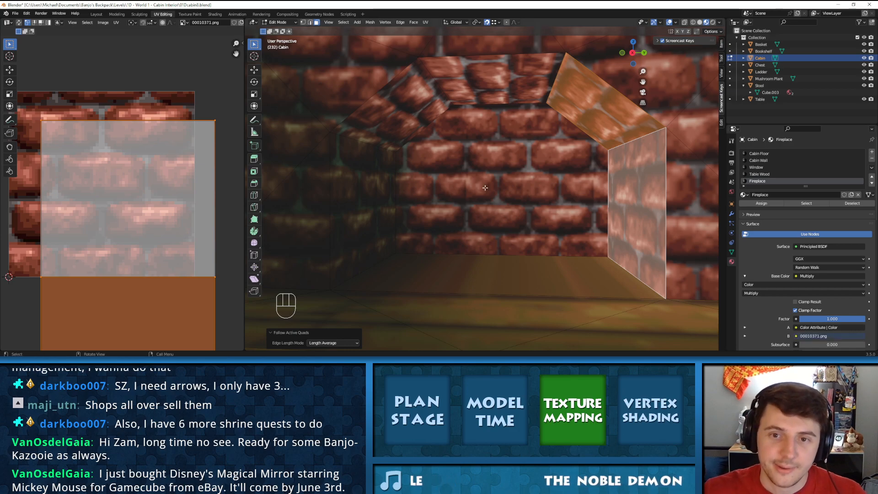
middle_click_drag(486, 193, 516, 138)
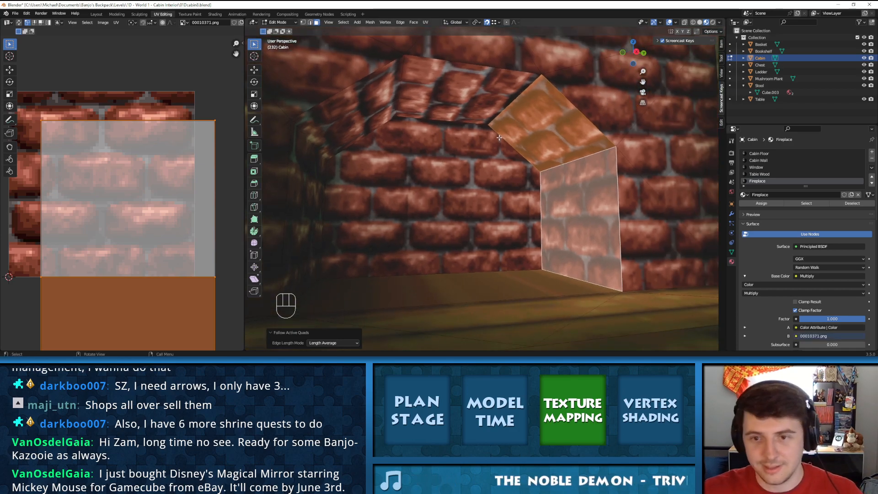
key("Tab")
key("Tab")
key("Tab")
key("Tab")
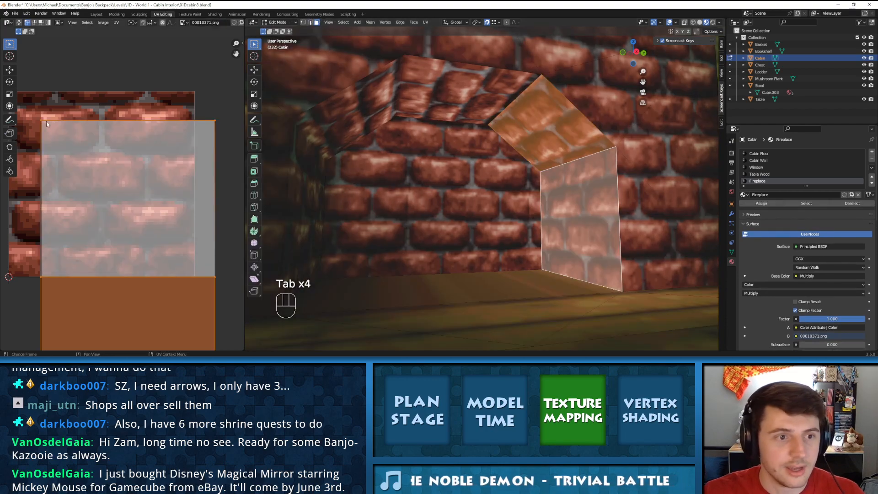
Try to shift the upper edge of the right wall's UV island vertically
left_click(187, 122, "shift")
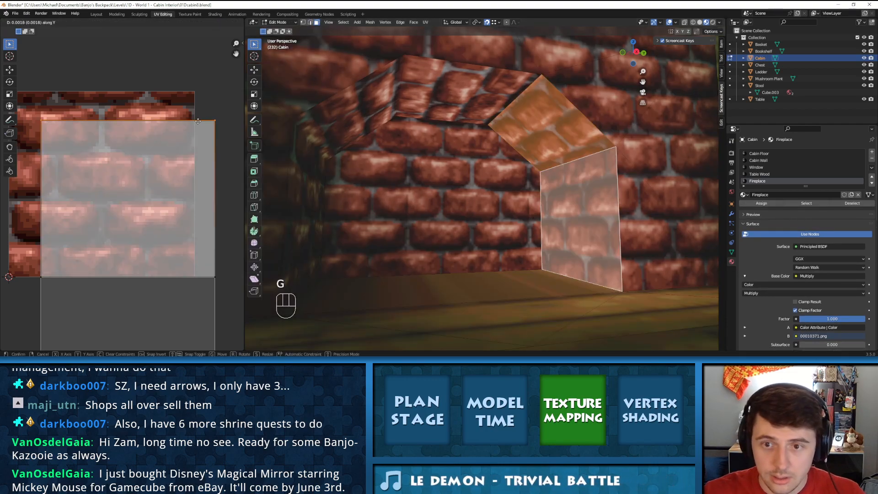
key("g")
left_click(195, 120)
key("ctrl+z")
Move the lower edge of the right slanted face's UV island vertically to adjust its brick rows toward the arch's top face
scroll(136, 166, "down", 3)
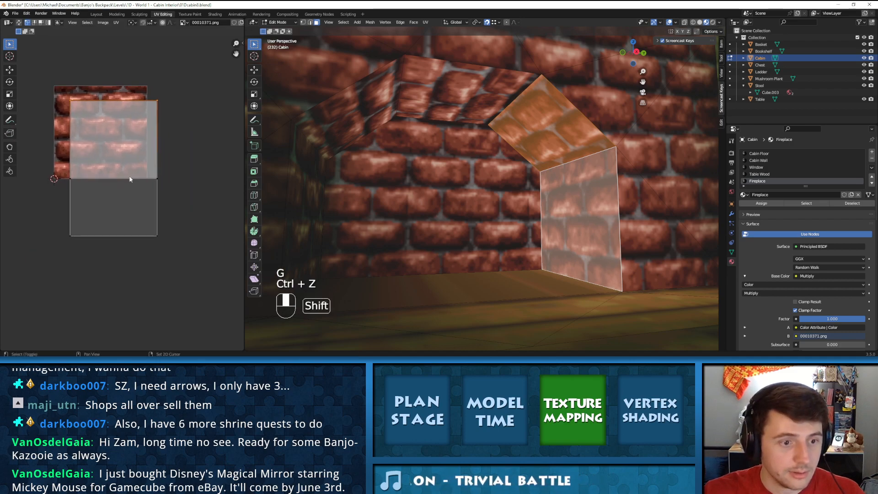
key("g")
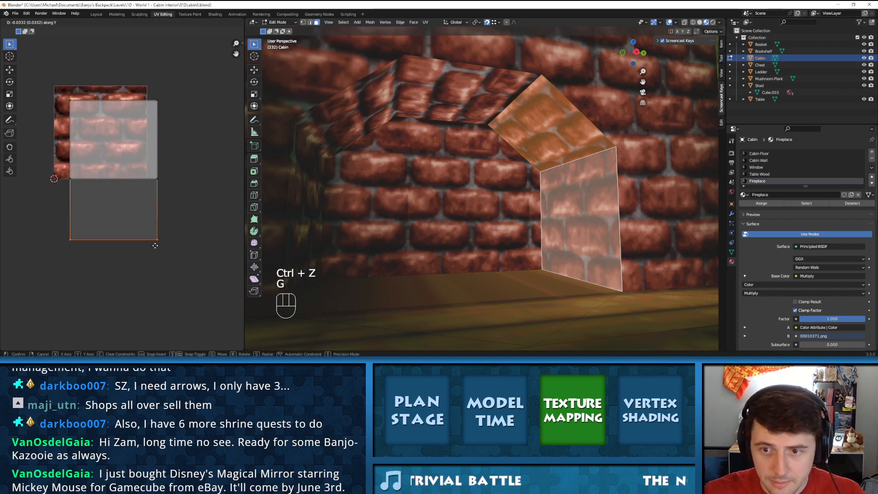
left_click(154, 241)
key("Tab")
key("Tab")
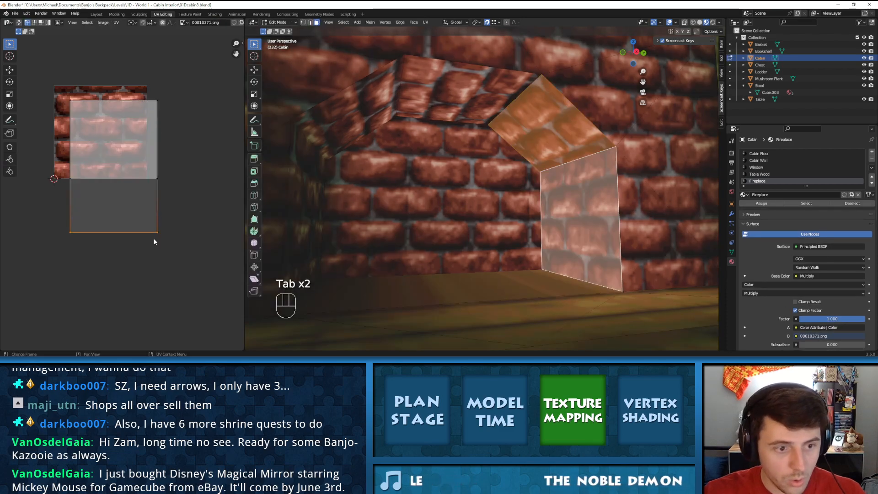
key("g")
left_click(154, 238)
key("Tab")
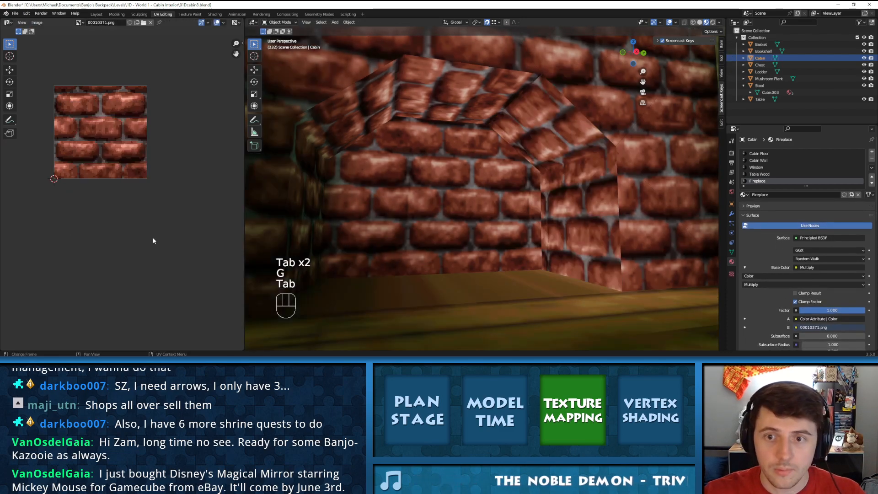
Knife-cut the recess's ceiling face from side to side, constrained to the Y axis
scroll(506, 208, "down", 3)
middle_click_drag(506, 208, 487, 207)
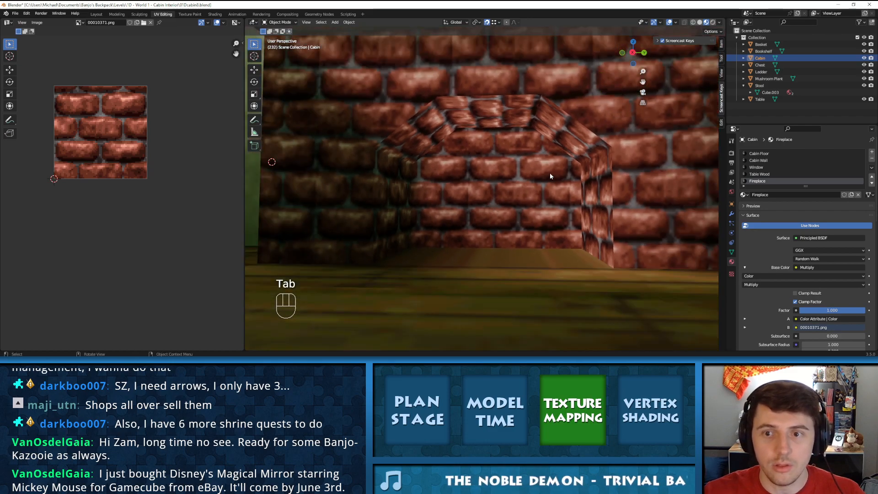
scroll(552, 160, "up", 3)
middle_click_drag(554, 142, 534, 174, "shift")
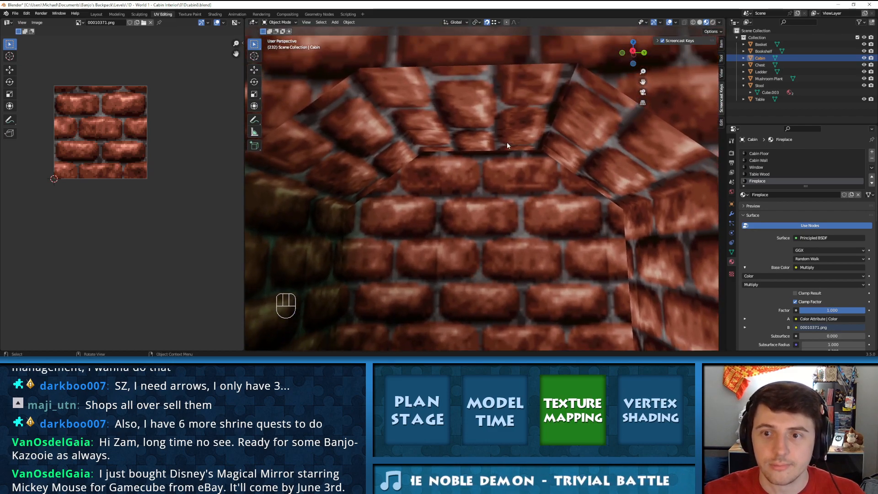
key("Tab")
left_click(484, 126)
middle_click_drag(472, 127, 470, 114)
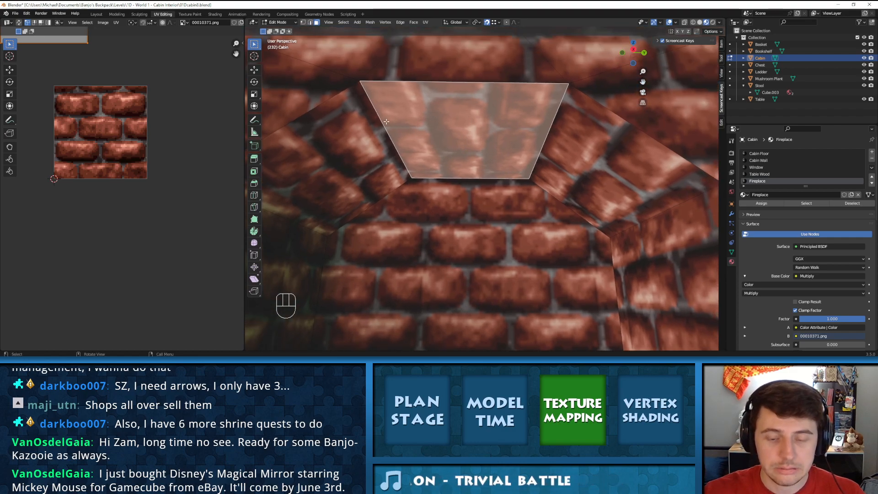
key("k")
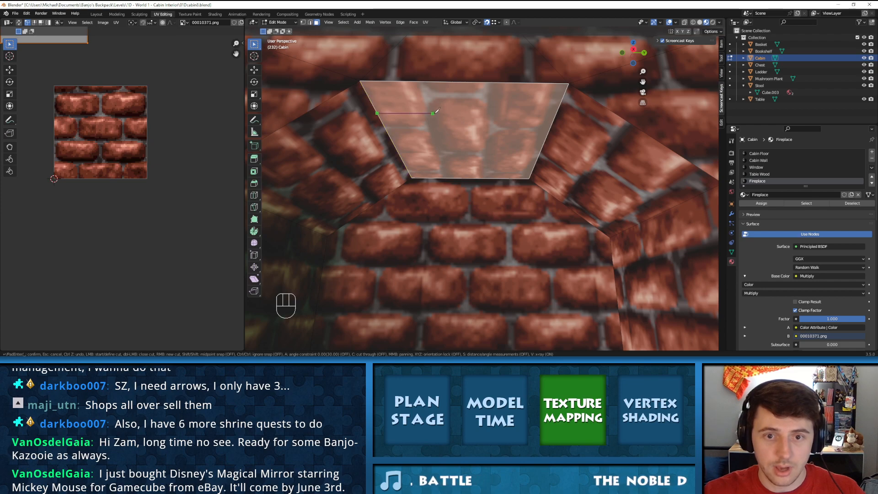
key("x")
key("y")
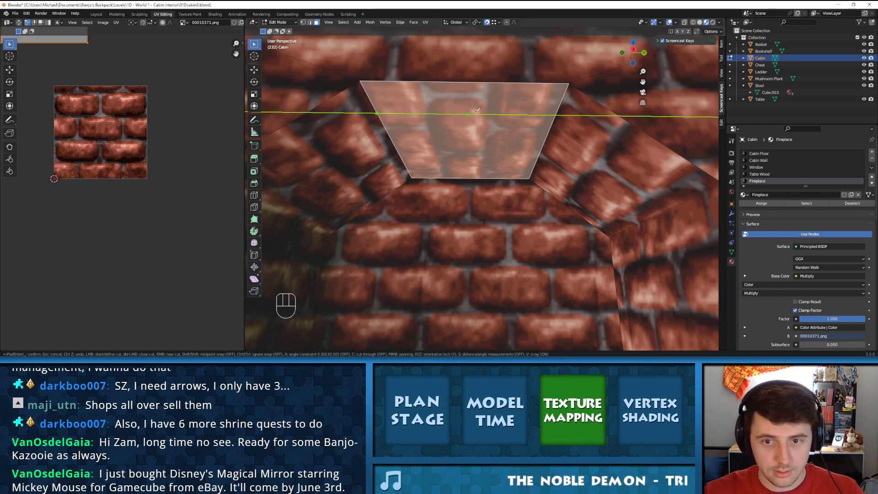
left_click(556, 114)
key("Return")
Extrude the rear part of the ceiling face upward about 0.3 m to form a chimney shaft
left_click(516, 135)
middle_click_drag(516, 135, 500, 144)
left_click(464, 150)
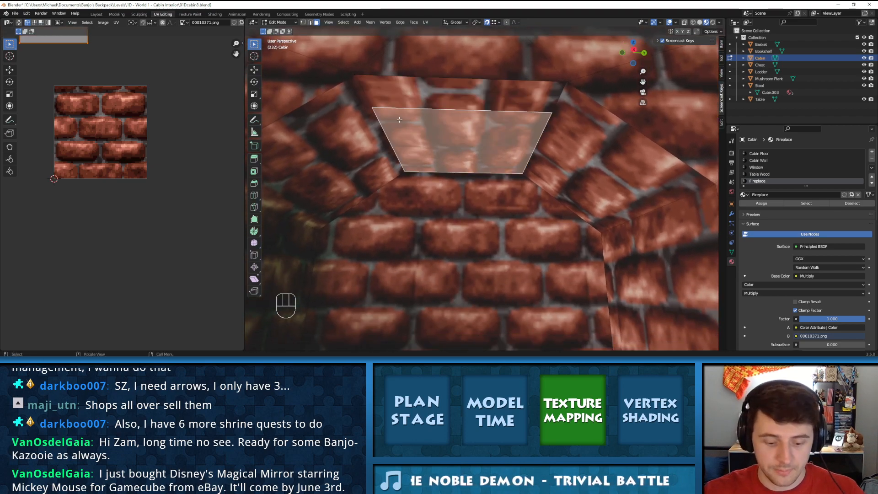
key("e")
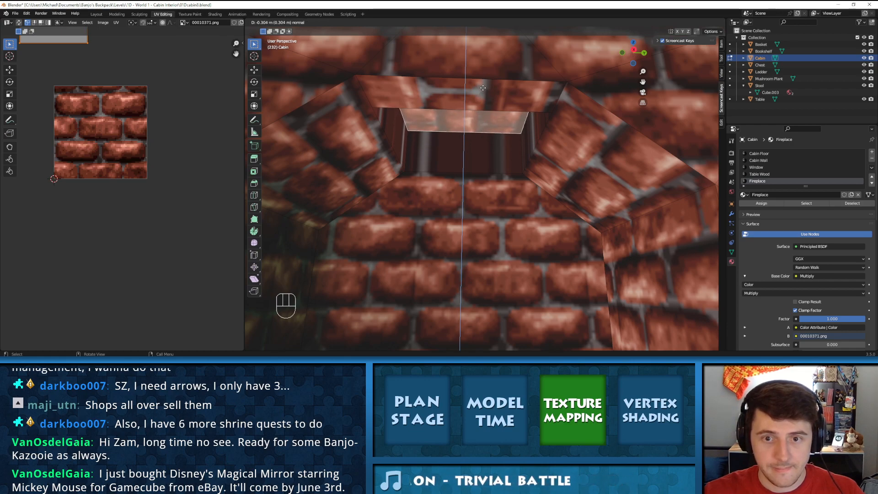
left_click(483, 88)
scroll(484, 92, "down", 5)
mouse_move(490, 132)
middle_mouse_down()
mouse_move(549, 145)
mouse_move(483, 144)
middle_mouse_up()
scroll(483, 144, "up", 6)
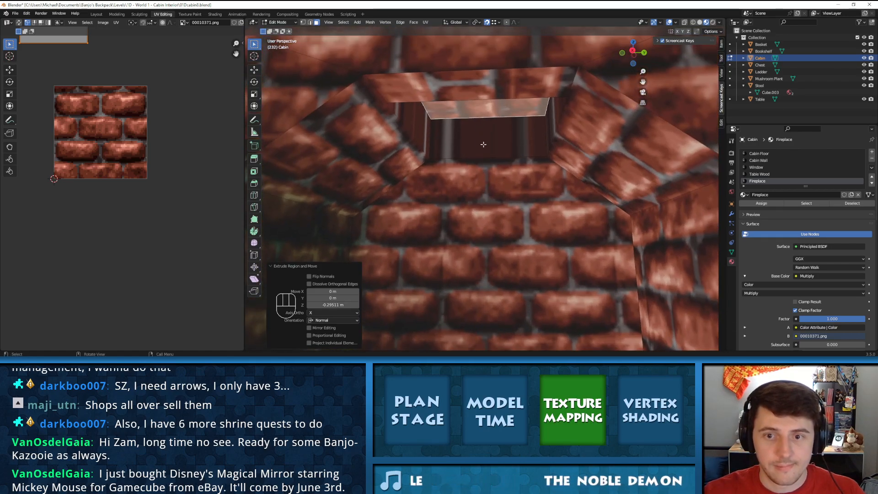
Unwrap the chimney shaft's back wall, rotate its UVs 90 degrees and move them over the brick texture
left_click(486, 164)
left_click(495, 149)
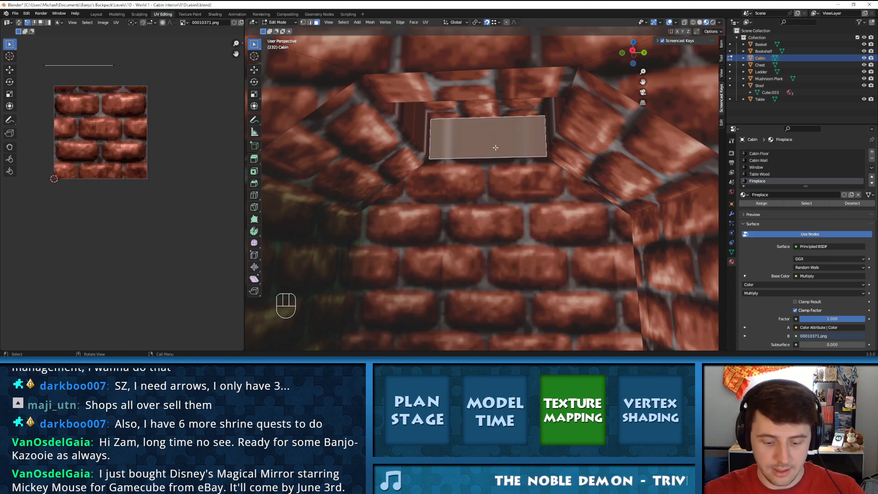
key("u")
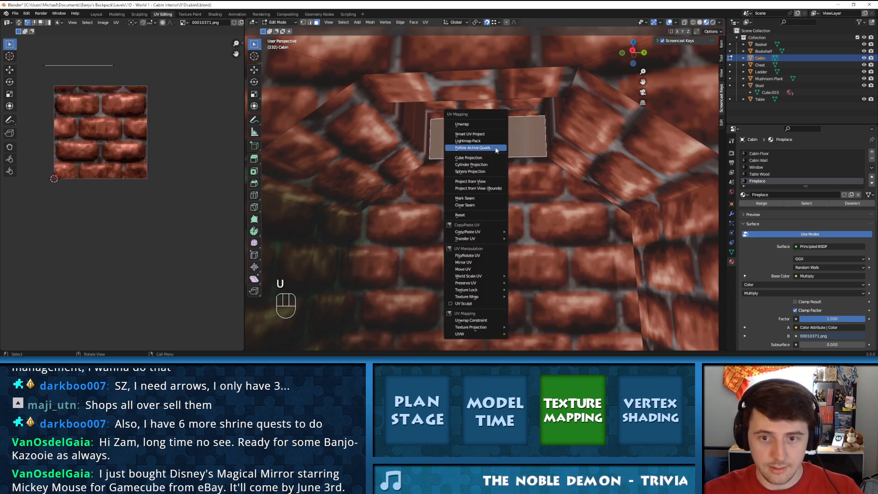
left_click(478, 124)
key("a")
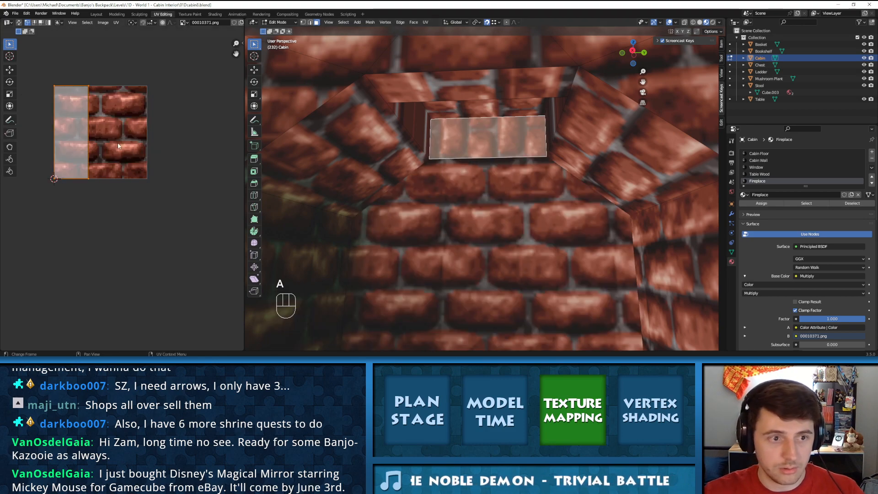
type("r90")
key("Return")
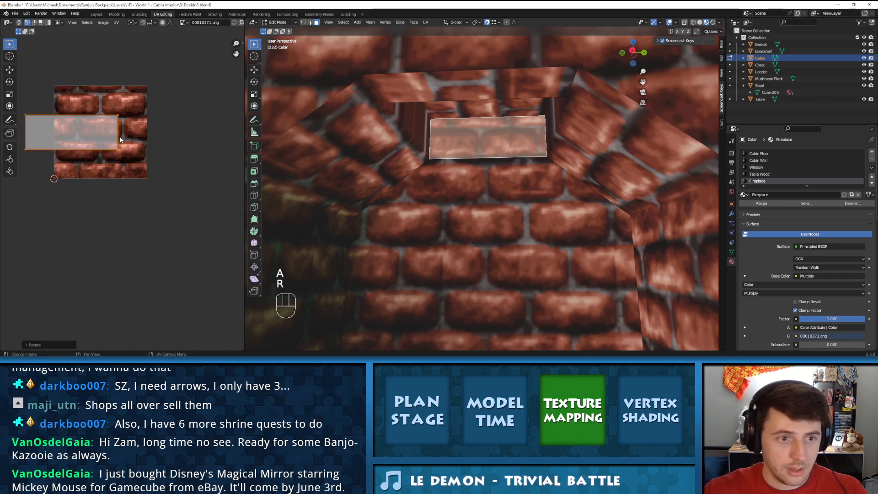
key("g")
left_click(140, 122)
Add the recess's back face to the selection, and move and scale the shaft wall's UV island to fit above the back face's top edge
left_click(619, 280, "shift")
key("g")
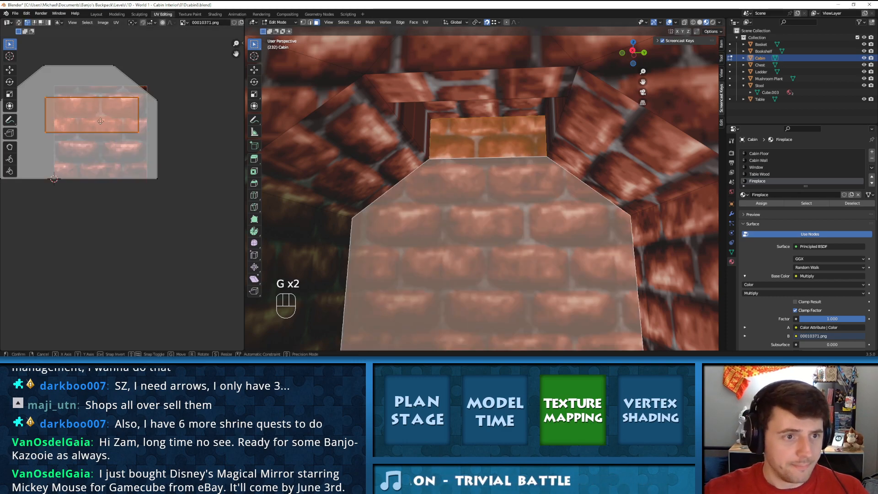
left_click(85, 59)
key("s")
left_click(89, 60)
key("g")
left_click(90, 65)
Try to move the lower vertices of the shaft wall's UV island onto the back face's UV outline
left_click(112, 70)
key("g")
left_click(111, 68)
key("ctrl+z")
key("g")
left_click(103, 58)
key("ctrl+z")
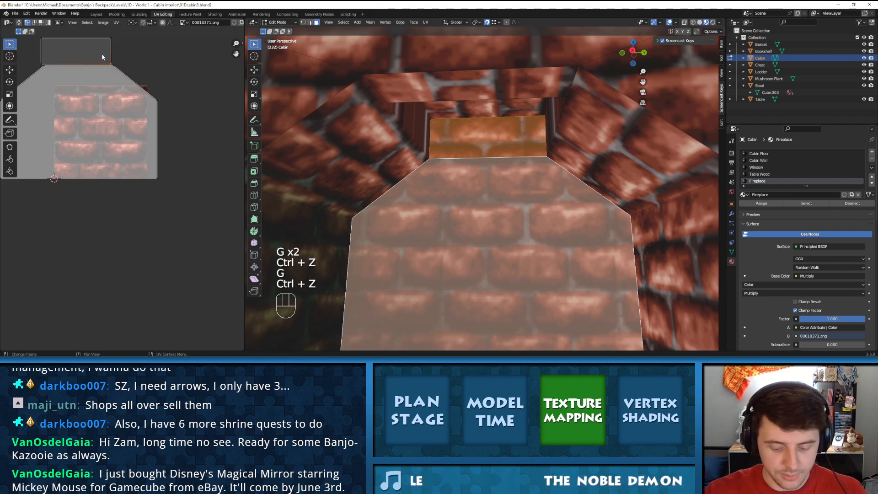
Rotate the shaft wall's UV island 180 degrees and move it against the top edge of the recess back face's UVs
key("l")
type("r180")
key("Return")
middle_click_drag(111, 59, 158, 87)
scroll(152, 86, "up", 1)
key("KP_Decimal")
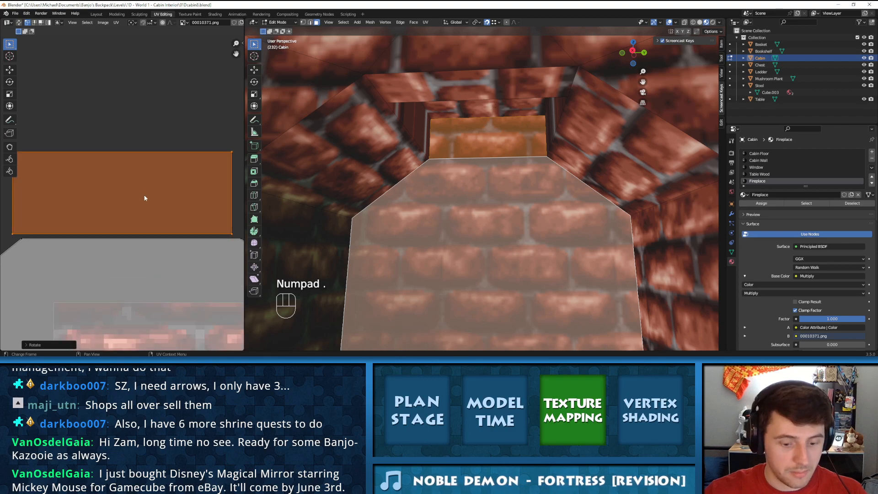
key("g")
left_click(156, 207)
key("Tab")
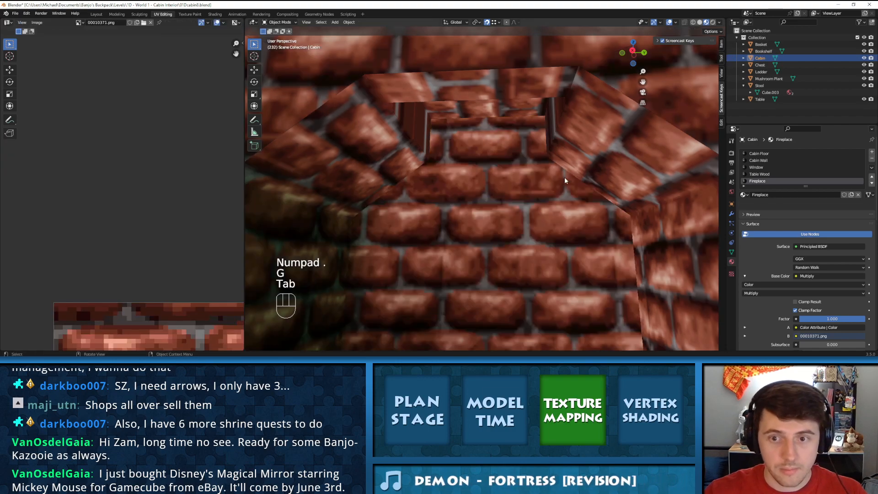
Select the chimney shaft's inner walls with the back wall active and unwrap them with Follow Active Quads
middle_click_drag(505, 165, 523, 158)
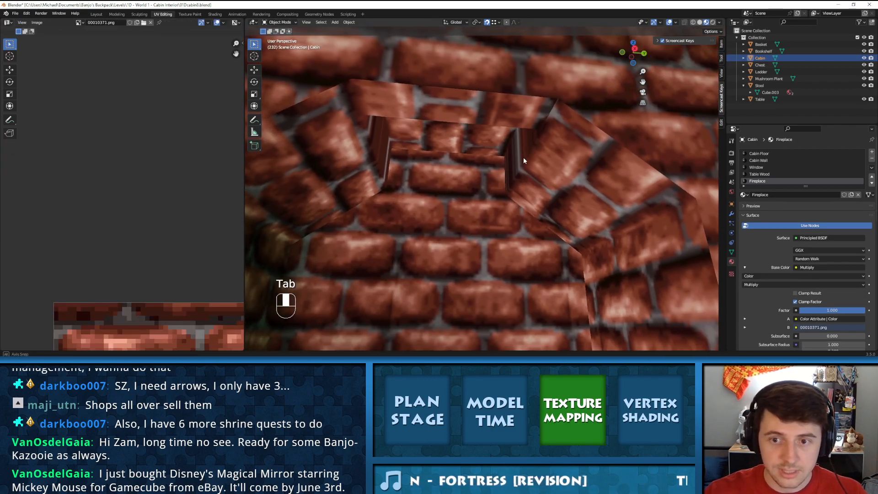
key("Tab")
left_click(382, 152)
middle_click_drag(449, 158, 566, 142)
left_click(437, 139)
middle_click_drag(481, 73, 475, 168, "shift")
left_click(407, 60, "shift")
middle_click_drag(452, 82, 461, 109)
left_click(583, 68, "shift")
middle_click_drag(560, 137, 575, 210)
left_click(576, 210, "shift")
key("u")
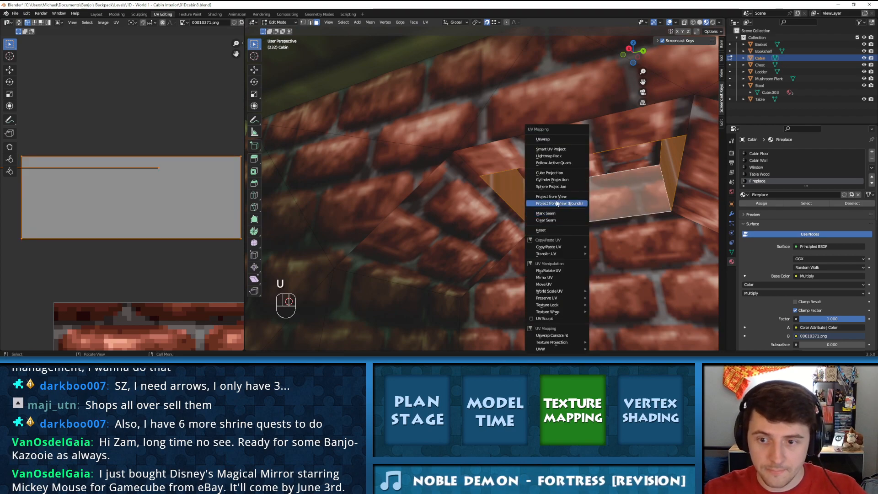
left_click(558, 171)
left_click(539, 187)
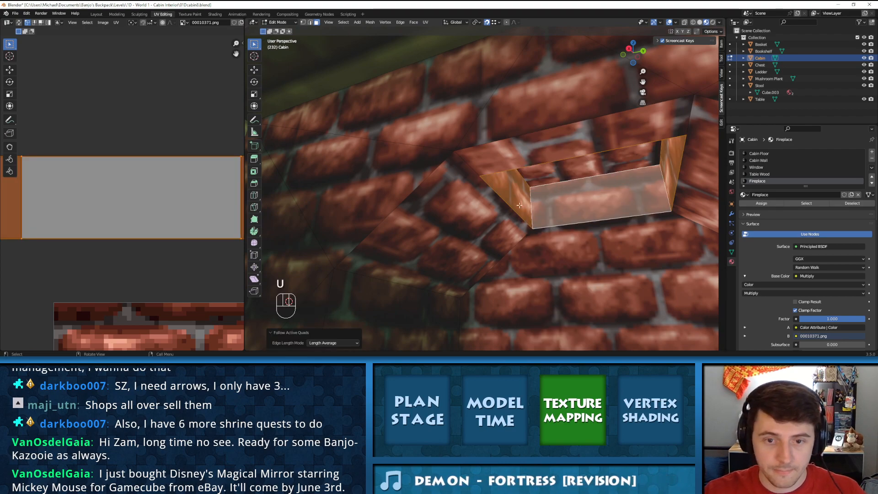
Leave mesh editing, check the brick alignment inside the chimney shaft and save the cabin file
key("Tab")
middle_click_drag(462, 205, 497, 182)
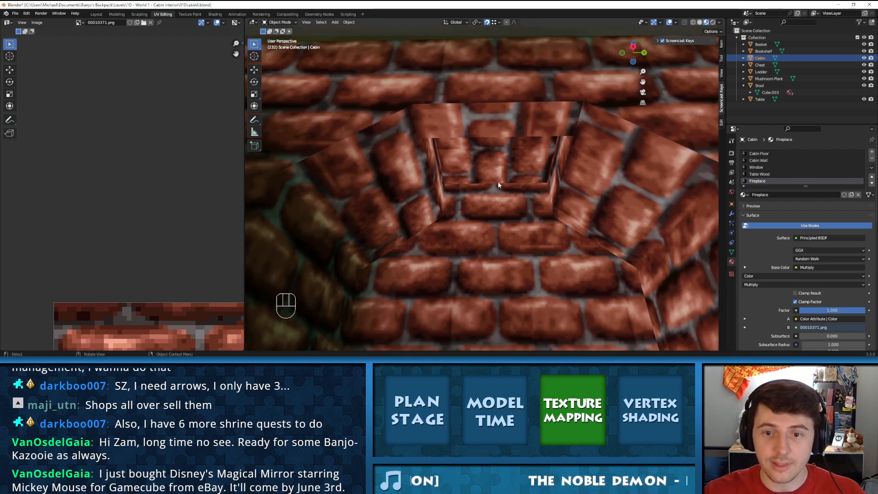
left_click(16, 13)
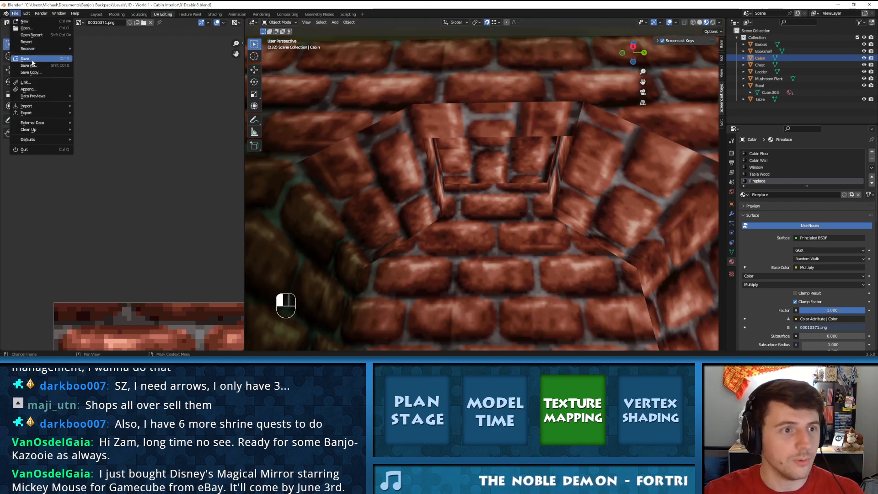
left_click(32, 63)
Try moving the twisted floor face between the stool and the chest, and undo the move
middle_click_drag(474, 156, 473, 248)
key("Tab")
left_click(497, 246)
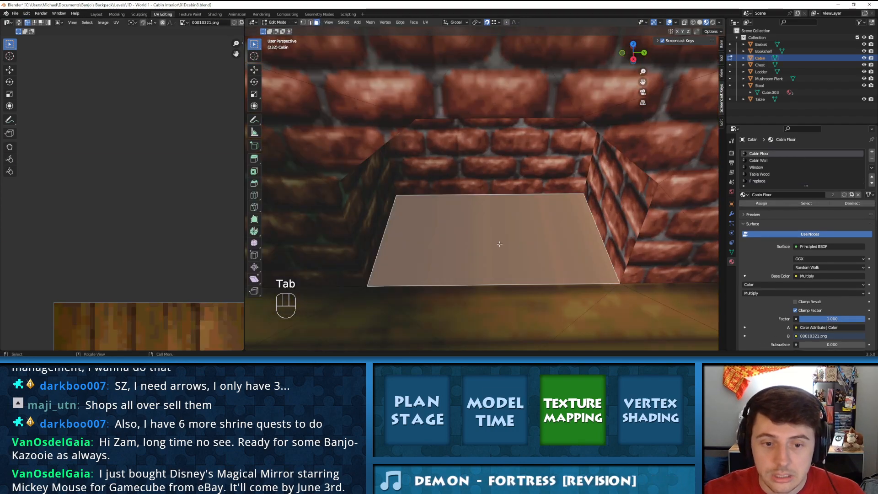
scroll(499, 240, "down", 8)
middle_click_drag(503, 226, 529, 143, "shift")
middle_click_drag(519, 162, 507, 175)
middle_click_drag(508, 175, 421, 157, "shift")
scroll(421, 157, "down", 2)
middle_click_drag(456, 191, 451, 88)
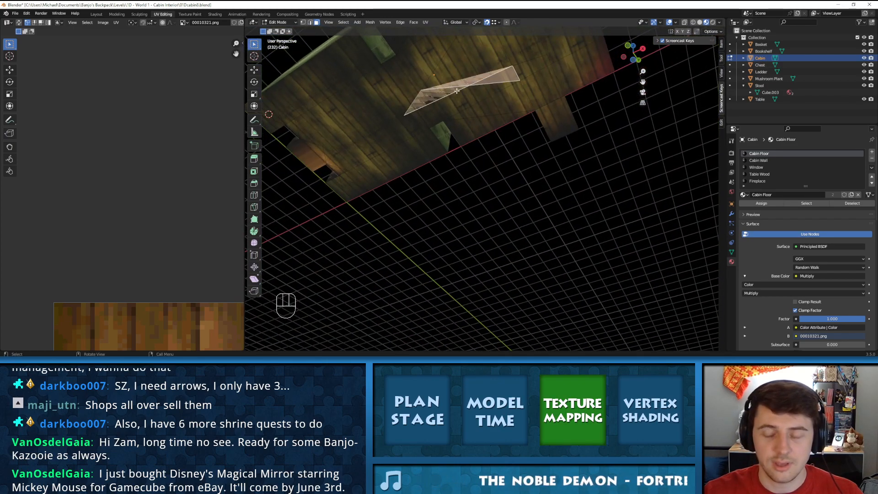
key("g")
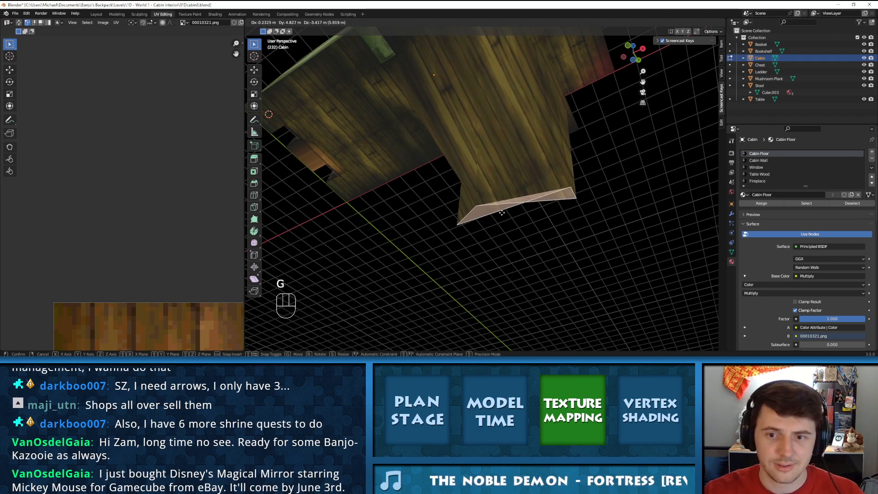
left_click(449, 112)
middle_click_drag(449, 112, 552, 212)
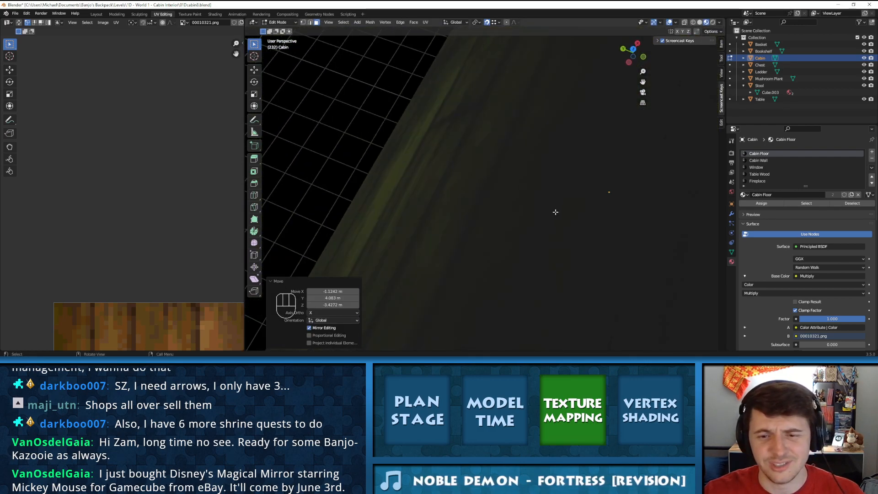
scroll(602, 200, "up", 3)
middle_click_drag(601, 200, 602, 200)
scroll(602, 200, "down", 5)
key("ctrl+z")
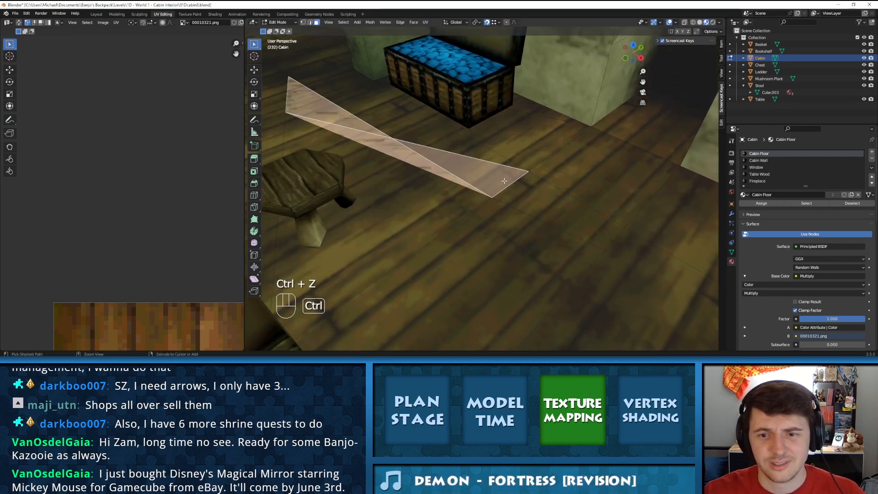
Dissolve the stray corner vertices of the twisted floor face between the stool and the chest
middle_click_drag(491, 182, 455, 176)
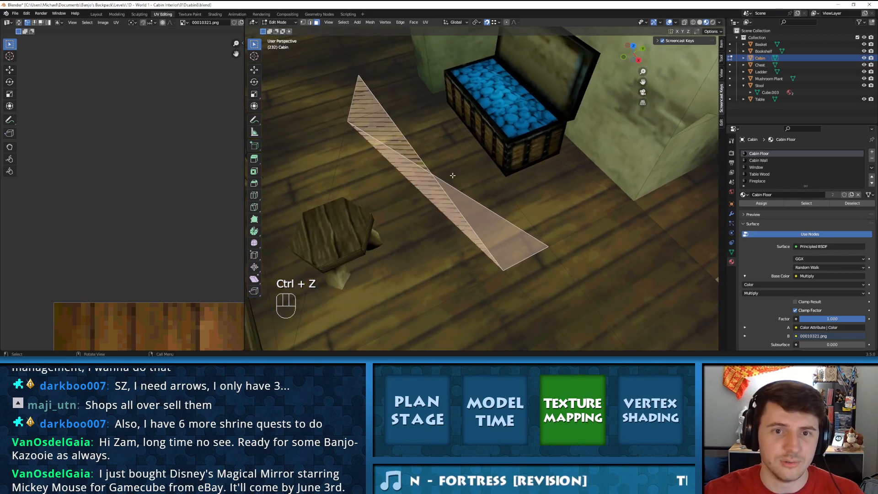
middle_click_drag(415, 139, 279, 100)
left_click(302, 22)
left_click(398, 119)
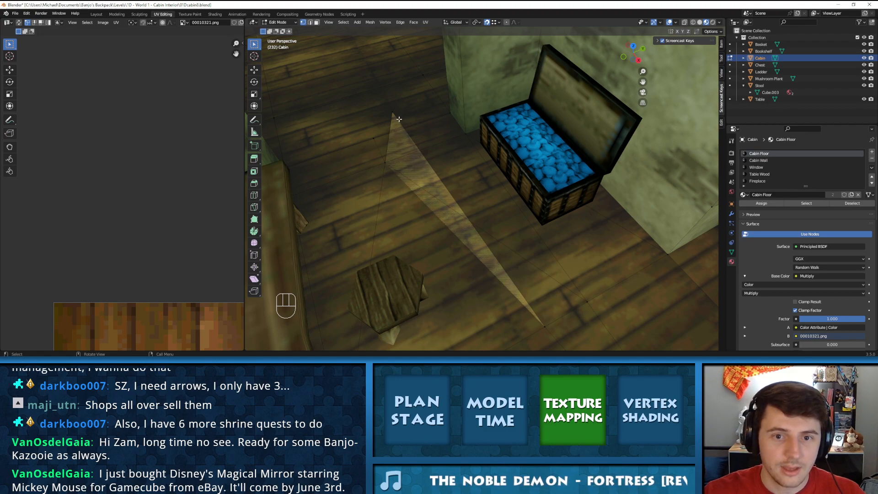
key("x")
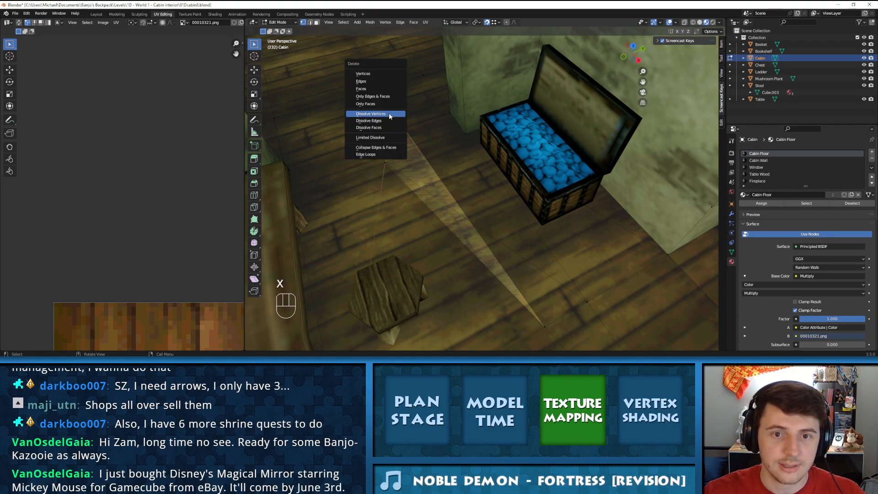
left_click(395, 119)
middle_click_drag(511, 252, 501, 213, "shift")
left_click(594, 294)
left_click(528, 208, "shift")
key("x")
left_click(531, 209)
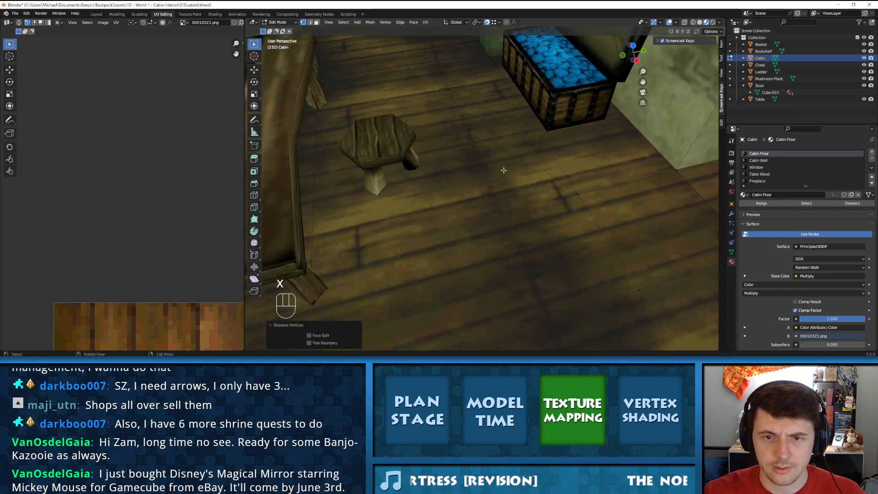
Connect two pairs of opposite cabin floor vertices with straight edges across the middle of the room
mouse_move(497, 165)
middle_mouse_down()
mouse_move(484, 178)
mouse_move(456, 172)
mouse_move(502, 137)
mouse_move(506, 154)
mouse_move(500, 148)
middle_mouse_up()
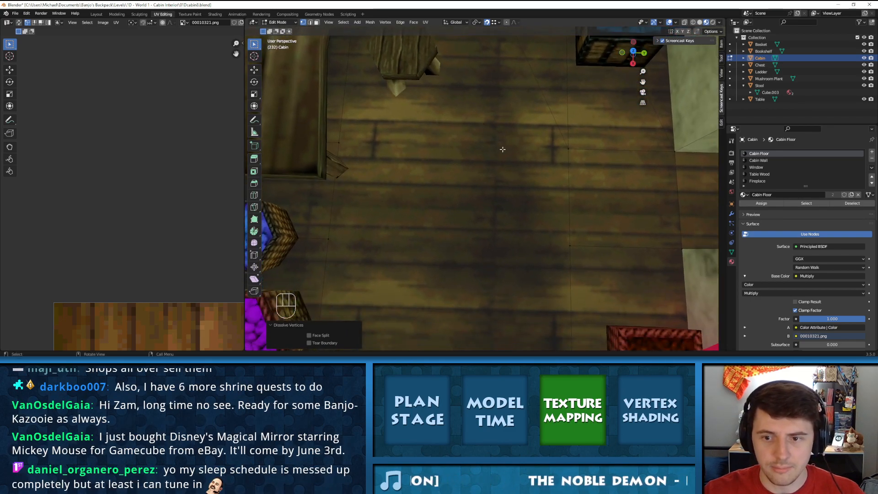
left_click(555, 245)
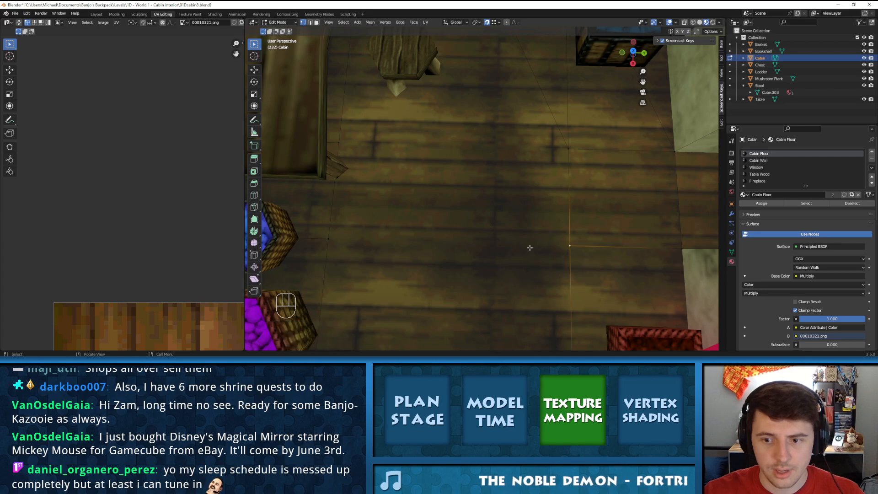
left_click(329, 240, "shift")
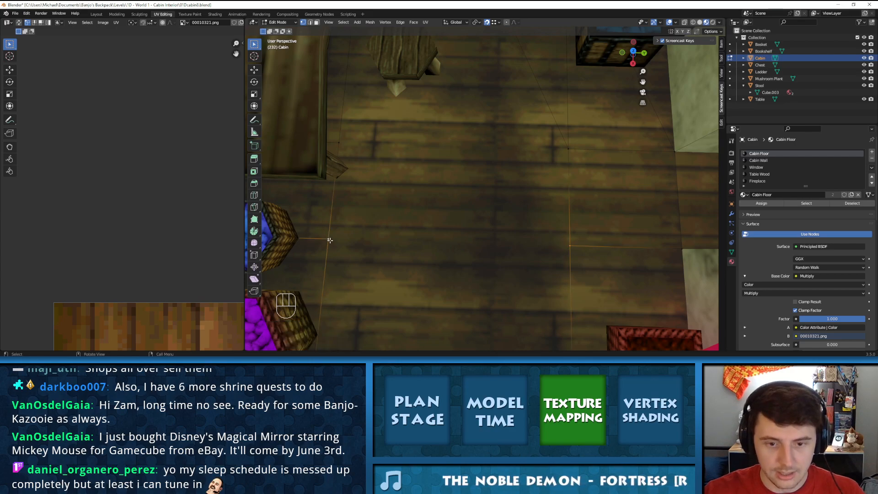
key("j")
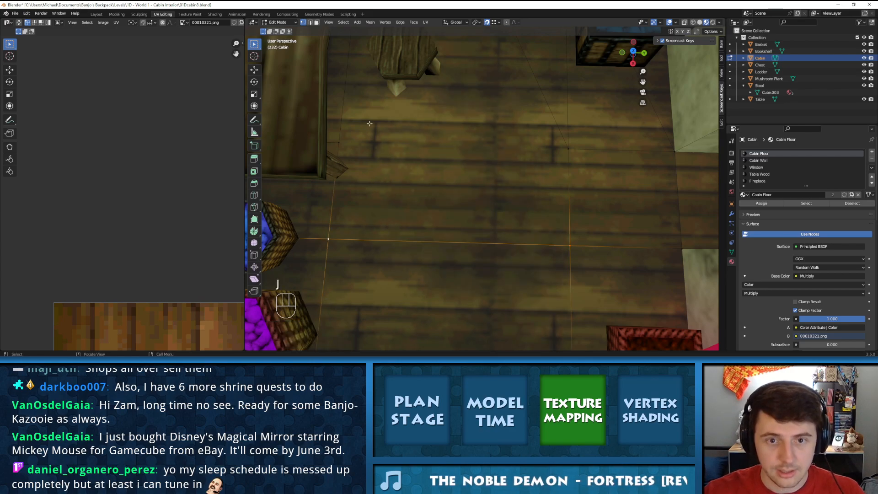
left_click(343, 143)
left_click(571, 151, "shift")
key("j")
Examine the floor's vertices and connecting edges across the cabin and in front of the fireplace
middle_click_drag(475, 133, 486, 200, "shift")
left_click(483, 89)
left_click(367, 321, "shift")
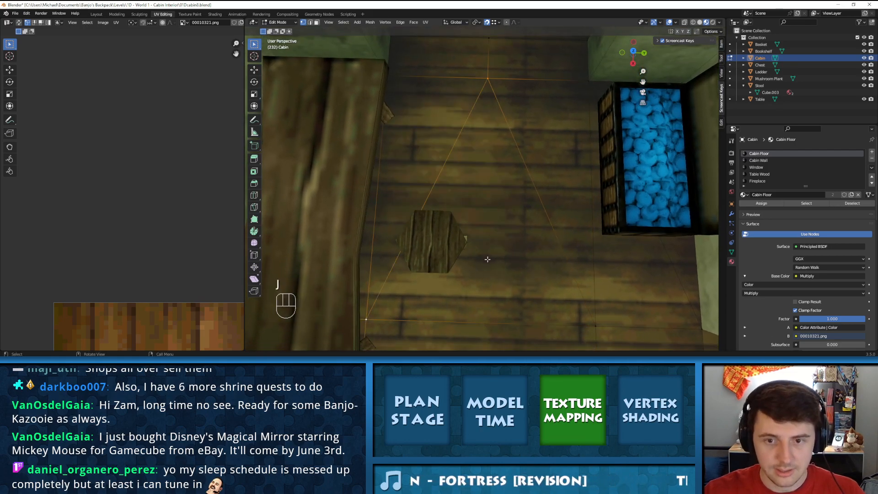
middle_click_drag(449, 202, 475, 201)
scroll(539, 210, "up", 8)
middle_click_drag(475, 201, 436, 188, "shift")
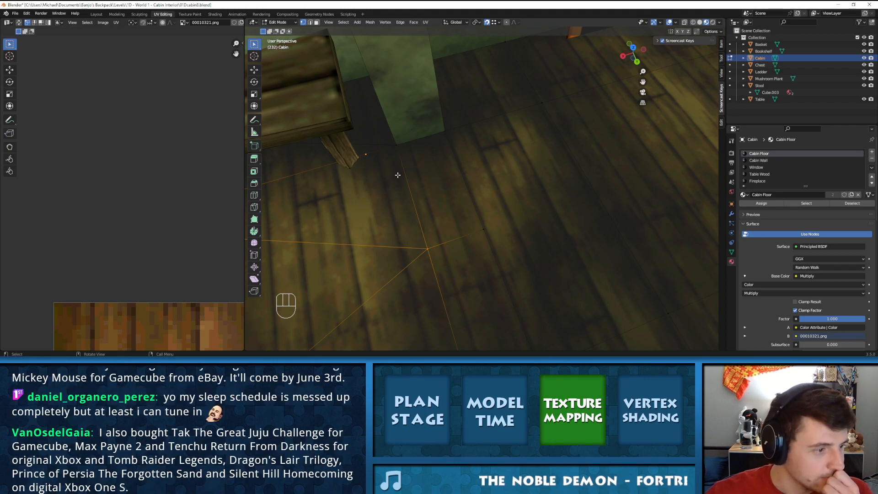
middle_click_drag(432, 179, 467, 178)
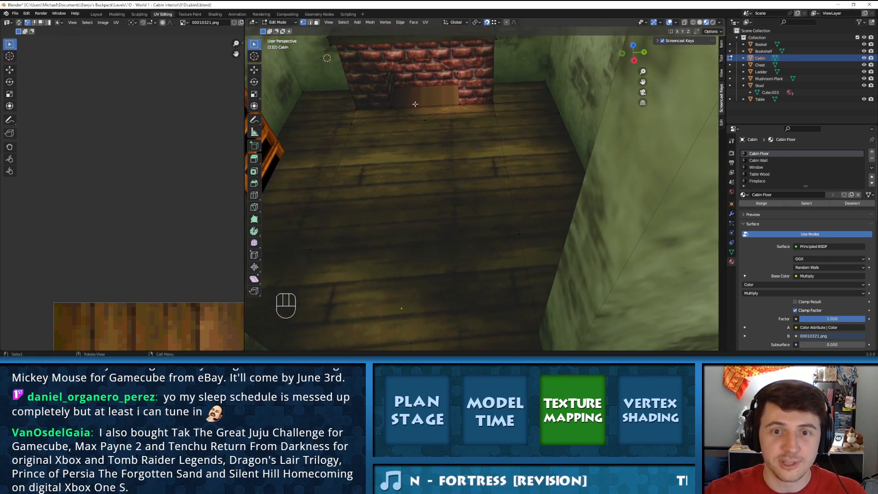
middle_click_drag(445, 185, 461, 132, "shift")
scroll(437, 157, "up", 2)
middle_click_drag(491, 157, 411, 146, "shift")
mouse_move(461, 160)
middle_mouse_down()
mouse_move(426, 155)
mouse_move(468, 161)
middle_mouse_up()
middle_click_drag(356, 154, 432, 120, "shift")
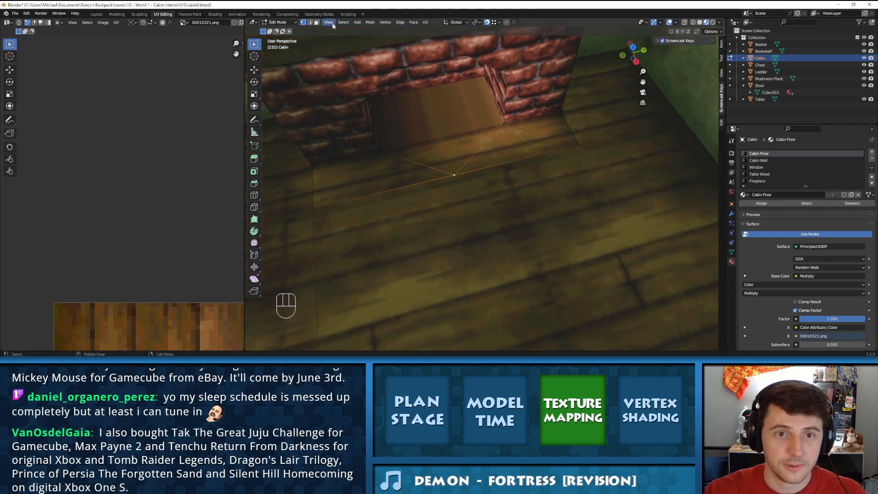
Switch to face selection, select the firebox floor face and save the cabin file
left_click(317, 22)
left_click(445, 97)
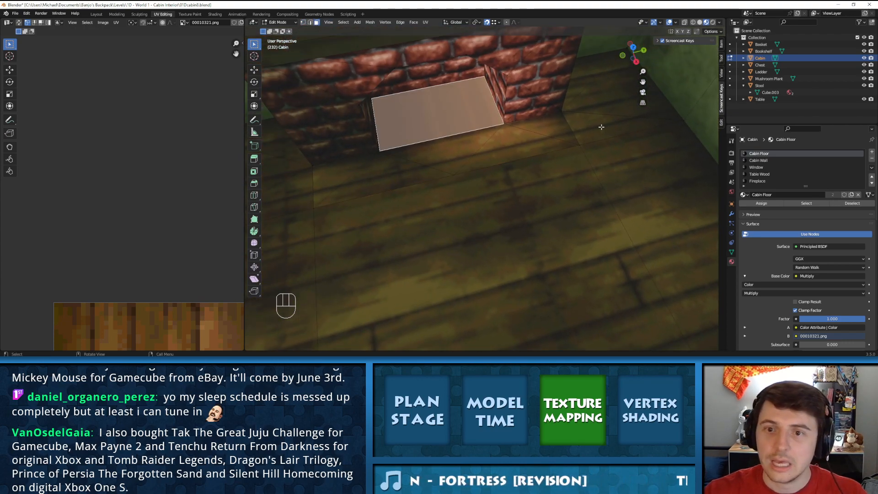
middle_click_drag(516, 141, 554, 232)
left_click(15, 13)
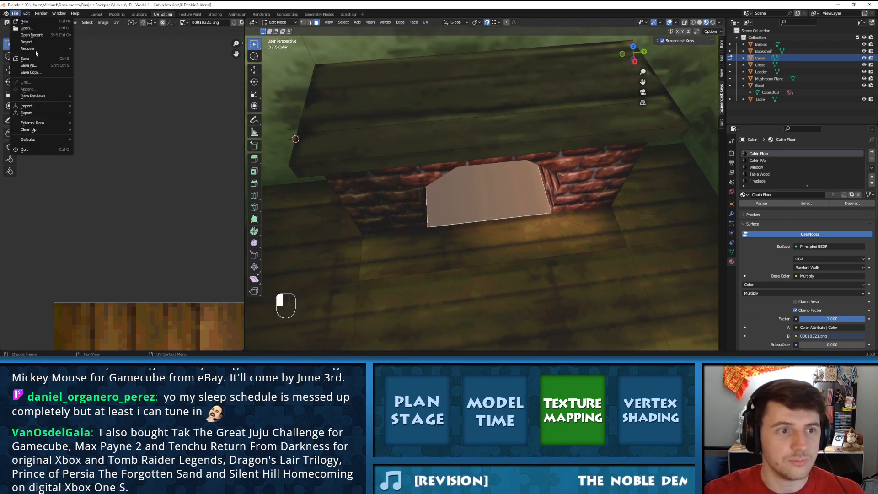
left_click(34, 59)
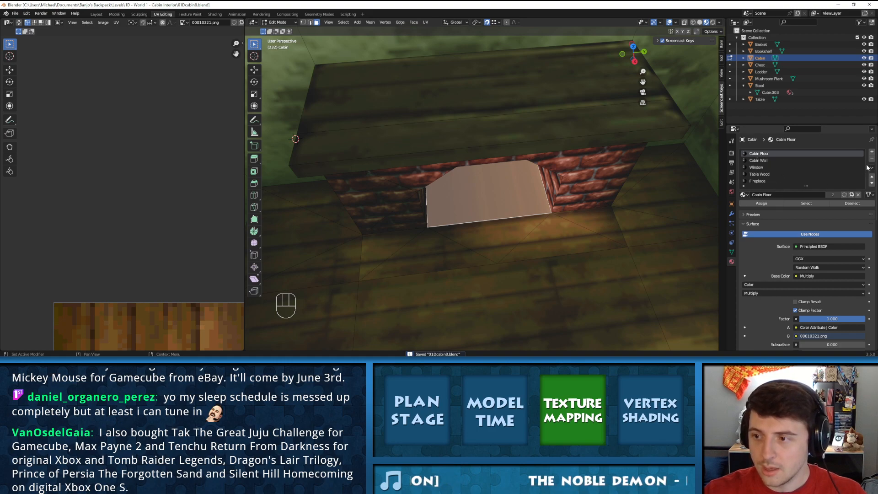
Add a new material slot to the cabin, set it to the Chest material and assign it to the firebox floor
left_click(825, 180)
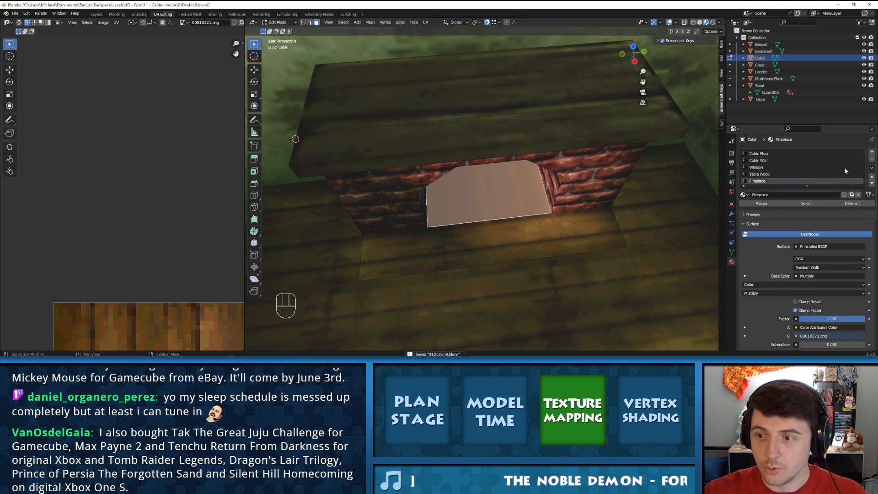
left_click(871, 154)
left_click(805, 194)
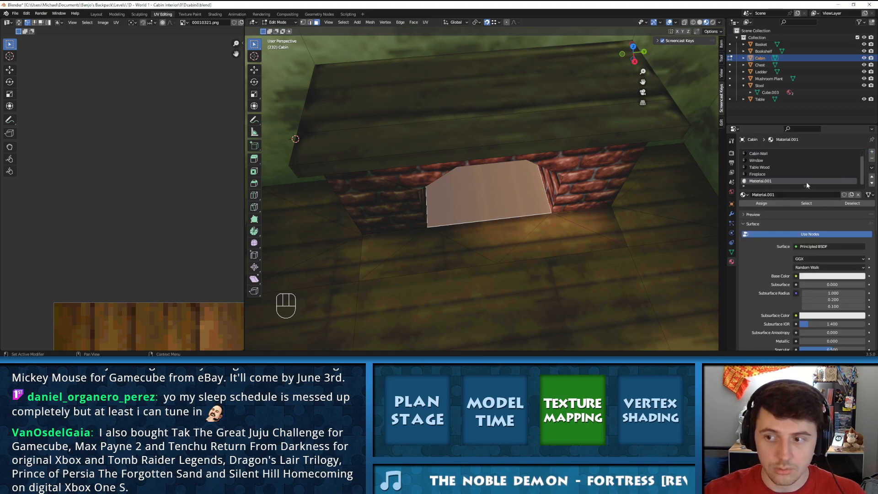
left_click(744, 195)
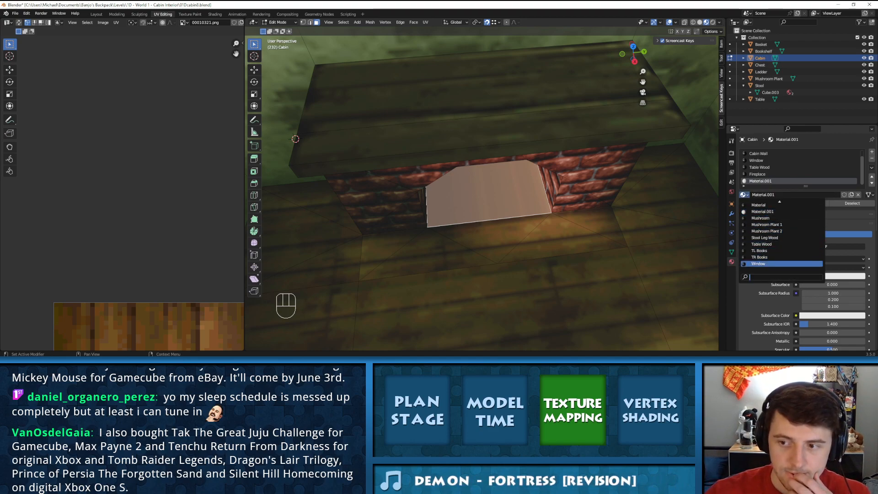
scroll(771, 251, "up", 5)
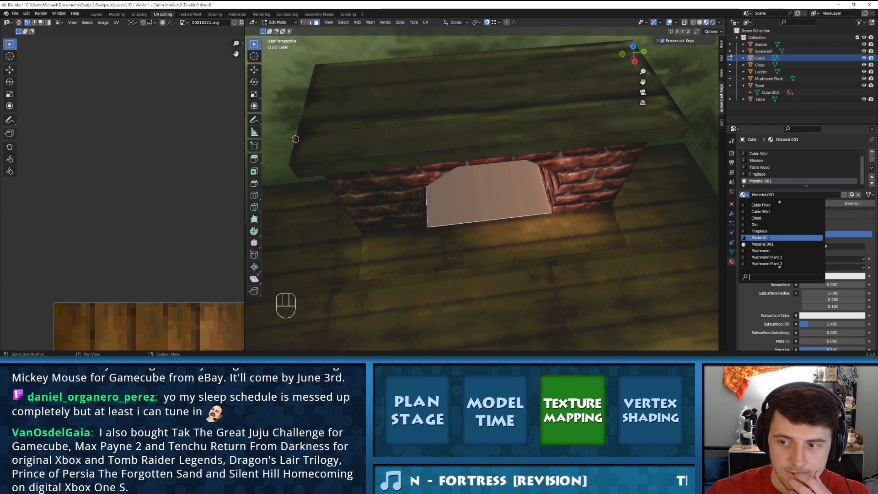
left_click(761, 218)
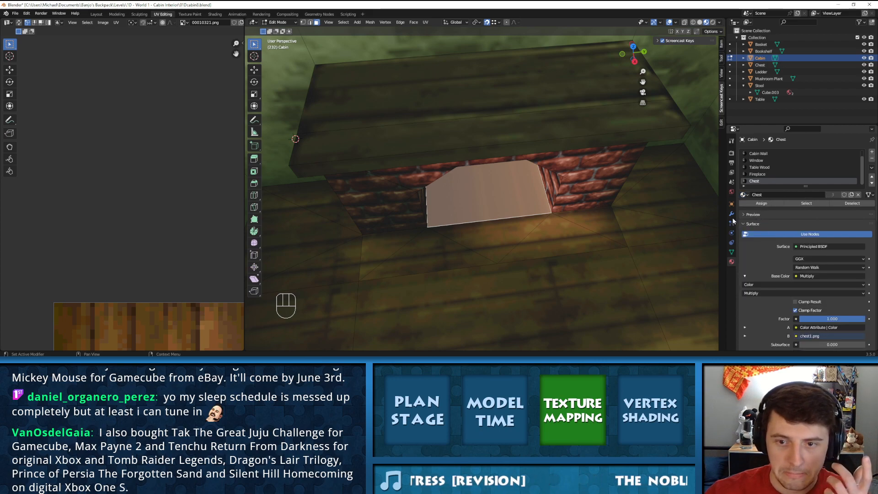
left_click(753, 203)
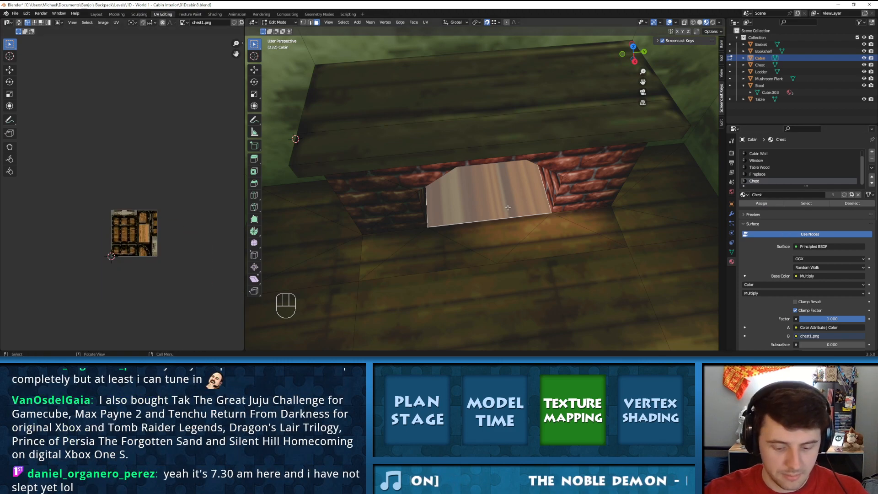
Unwrap the firebox floor, then shrink its UVs and fit them over the tall plain orange panel of chest1.png
key("u")
left_click(474, 139)
scroll(134, 242, "up", 6)
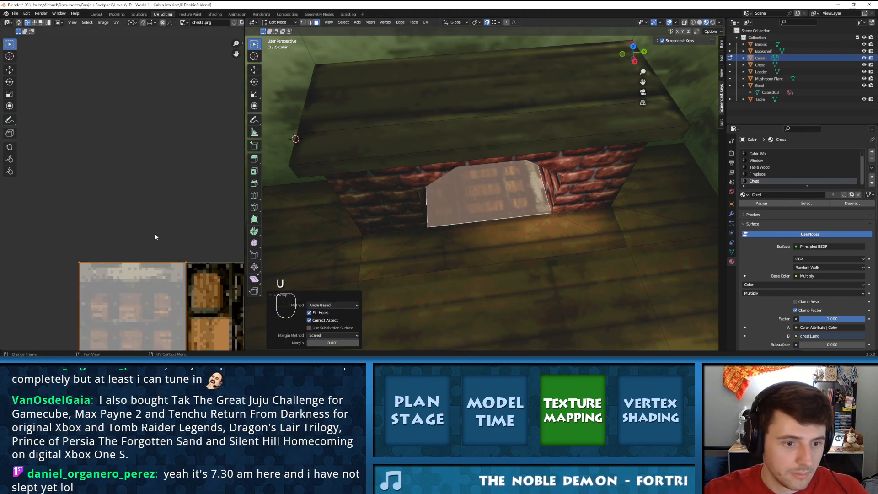
middle_click_drag(121, 71, 123, 42, "shift")
key("s")
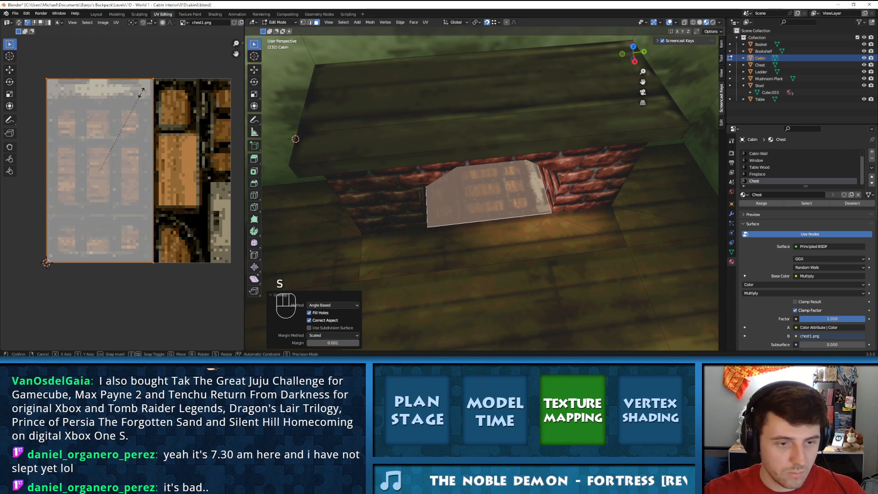
left_click(127, 142)
key("g")
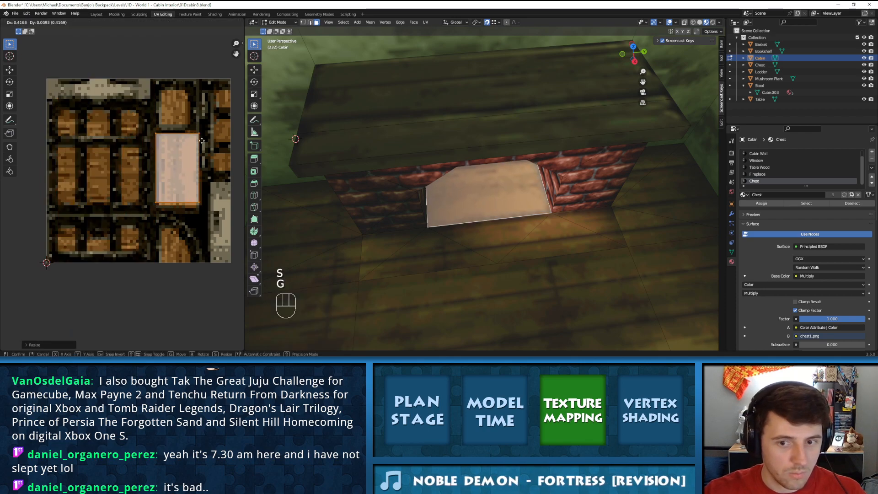
left_click(204, 143)
key("Tab")
middle_click_drag(534, 207, 540, 188)
middle_click_drag(490, 145, 513, 191, "shift")
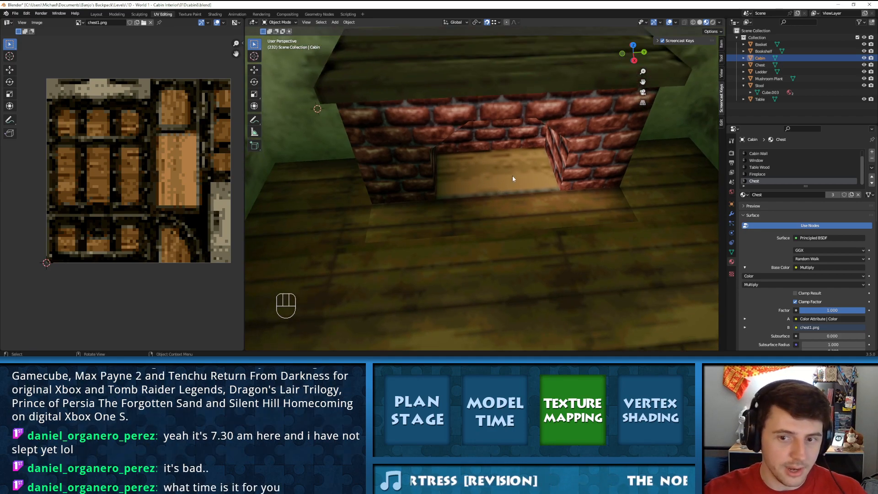
Rotate the firebox floor's UVs, then rescale them to sit inside the plain orange panel of chest1.png
key("Tab")
key("r")
left_click(199, 151)
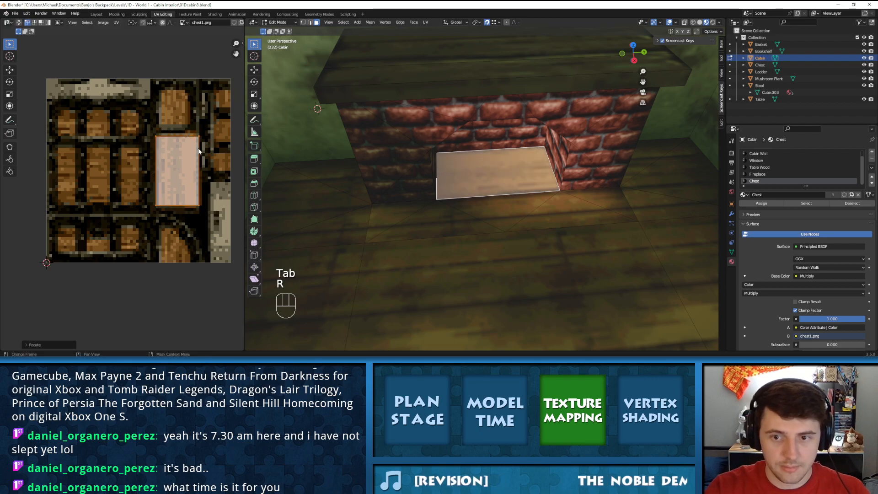
key("Tab")
scroll(517, 169, "up", 3)
middle_click_drag(517, 168, 431, 179)
key("Tab")
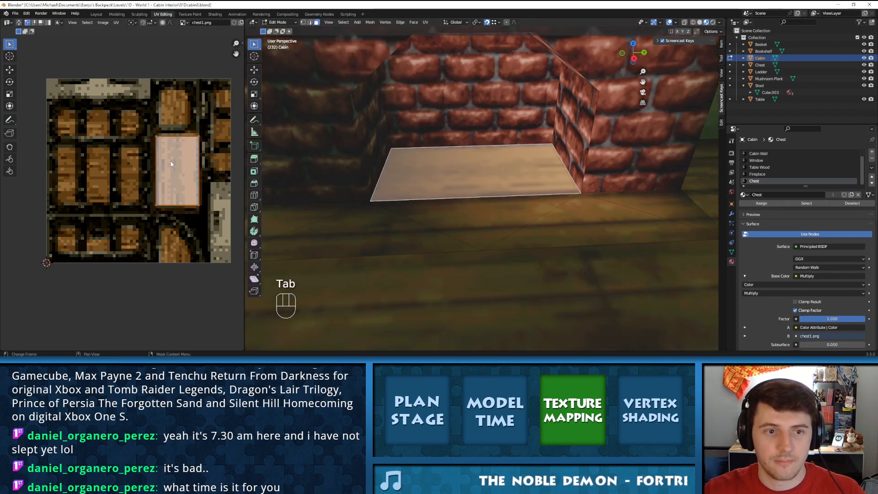
scroll(177, 164, "up", 2)
key("s")
left_click(239, 157)
key("Tab")
scroll(443, 160, "up", 3)
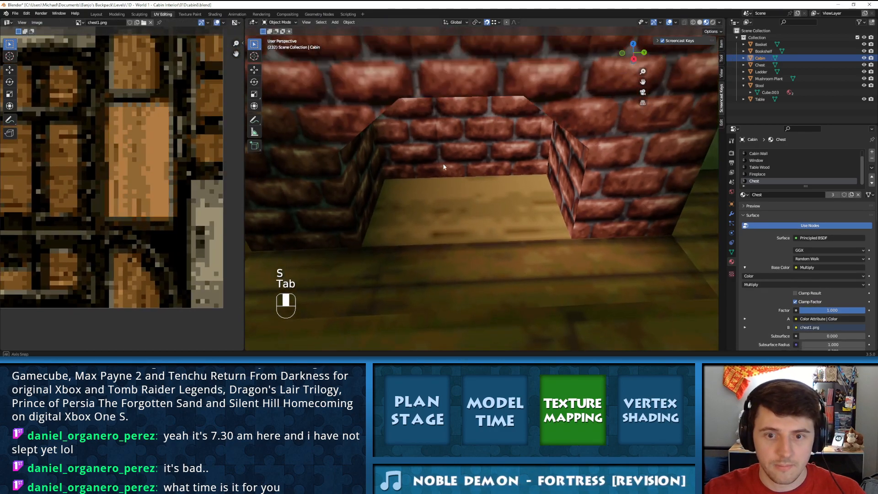
Try the grey strip of chest1.png on the firebox floor by shrinking its UVs and moving them there
key("Tab")
key("s")
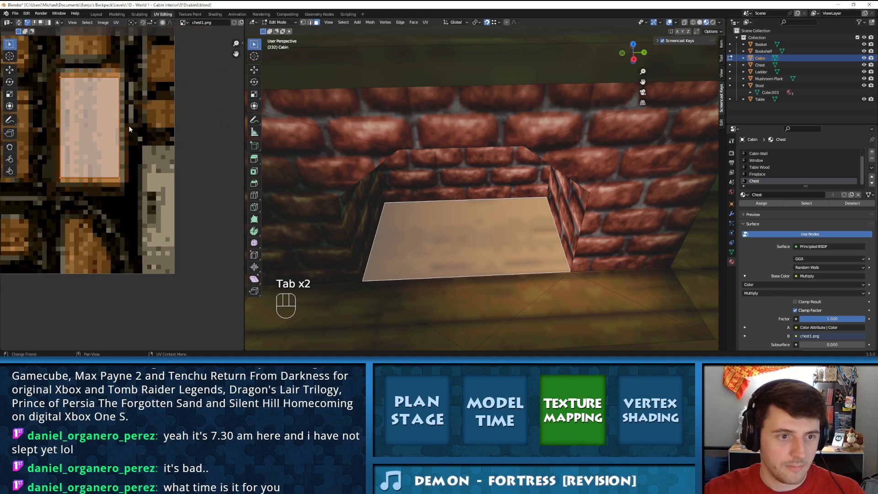
key("g")
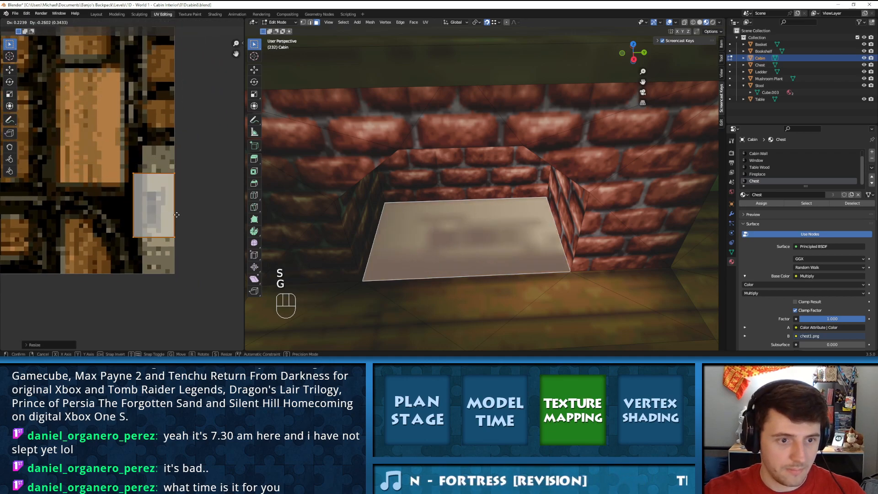
left_click(178, 218)
key("Tab")
scroll(423, 201, "down", 2)
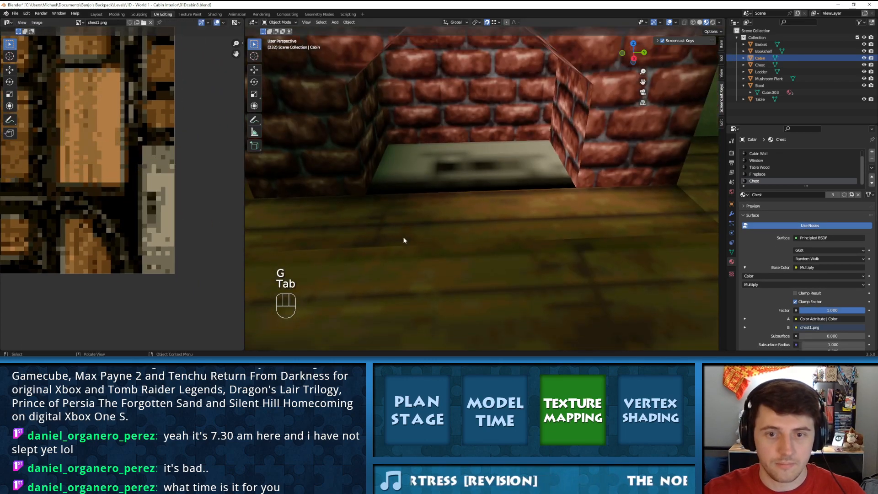
scroll(449, 196, "down", 2)
scroll(450, 196, "up", 4)
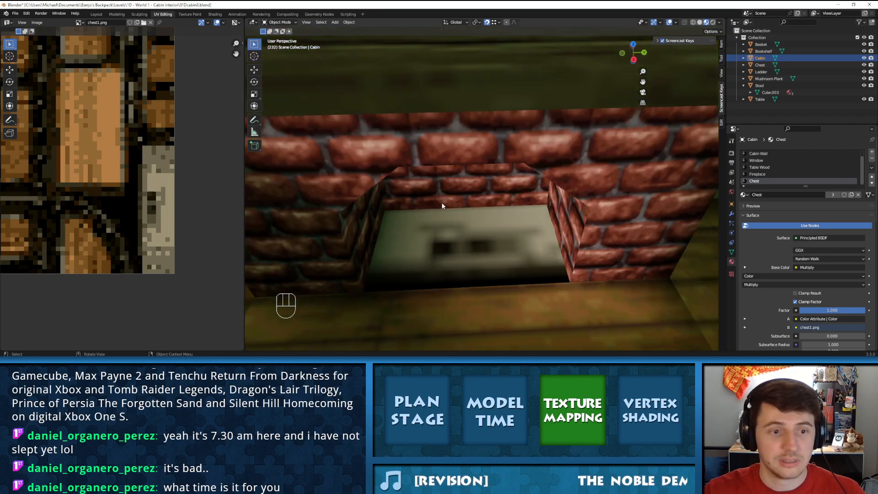
Enlarge the firebox floor's UVs over the grey strip and shift them to line up with the texture's outer edge
scroll(447, 204, "up", 2)
key("Tab")
key("s")
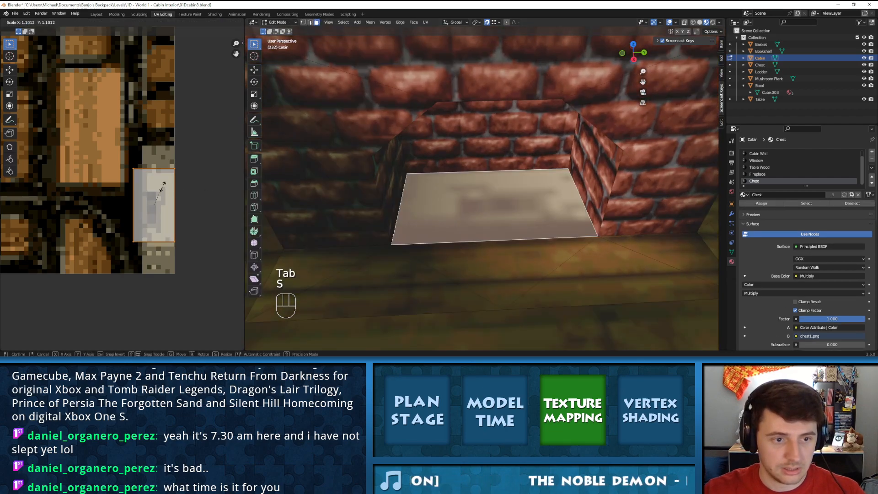
key("g")
left_click(159, 181)
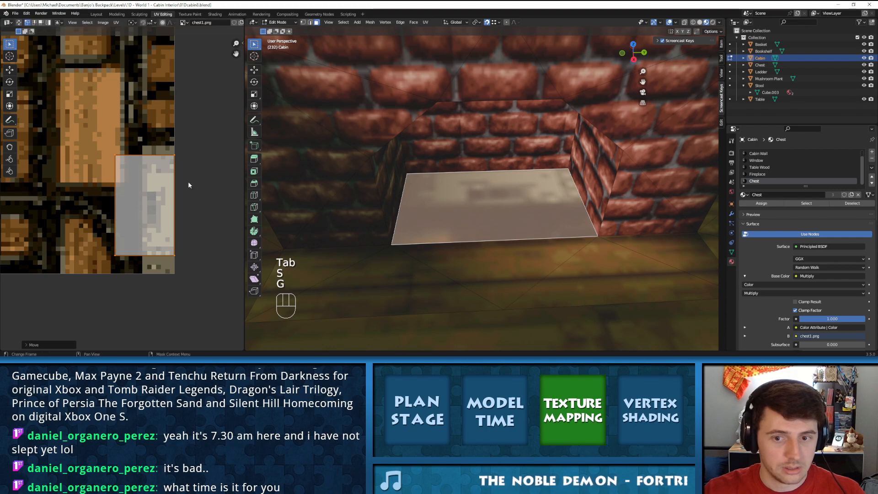
key("Tab")
key("Tab")
Move the firebox floor's UVs back over the orange panel of chest1.png and enlarge them to include its darker border
middle_click_drag(127, 171, 167, 203)
key("g")
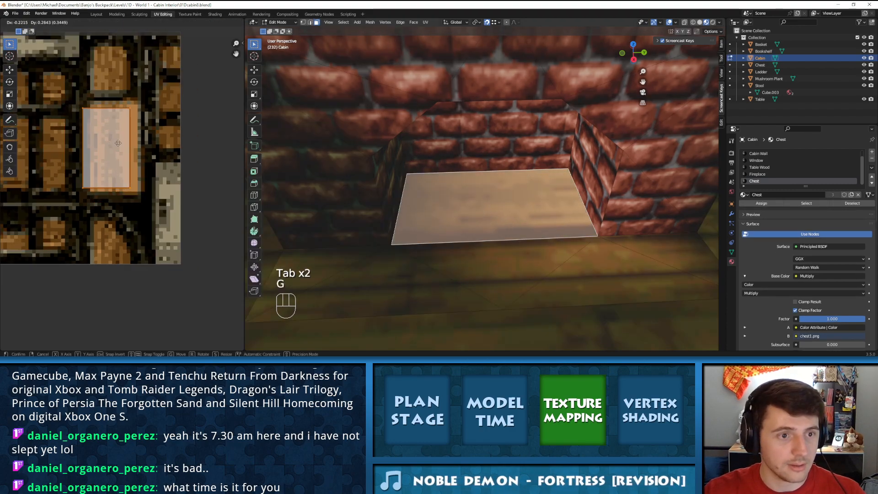
left_click(126, 143)
key("s")
left_click(129, 133)
key("g")
left_click(126, 127)
key("s")
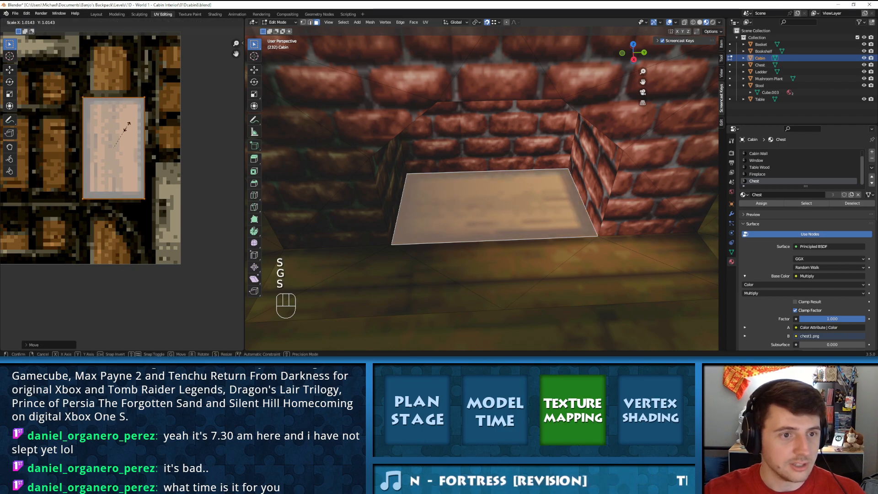
left_click(127, 126)
key("g")
left_click(138, 131)
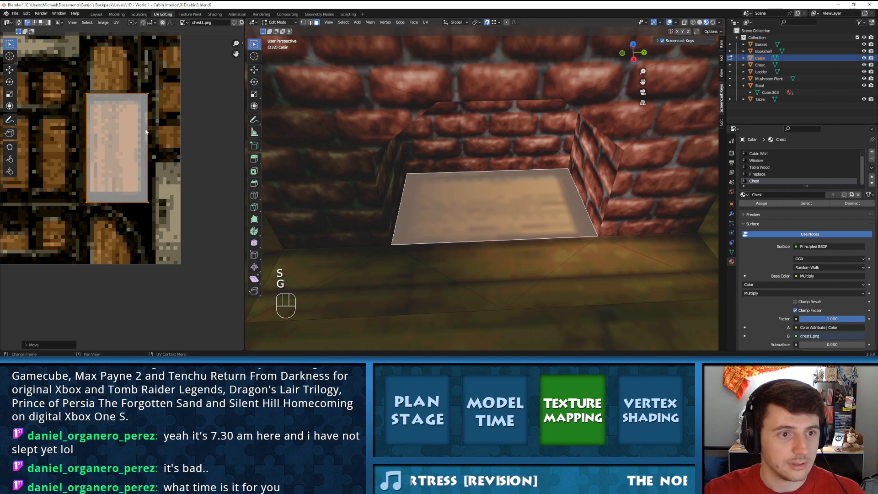
Shrink the firebox floor's UVs slightly, then pull their bottom and right edges in towards the orange panel's border
key("Tab")
key("Tab")
key("s")
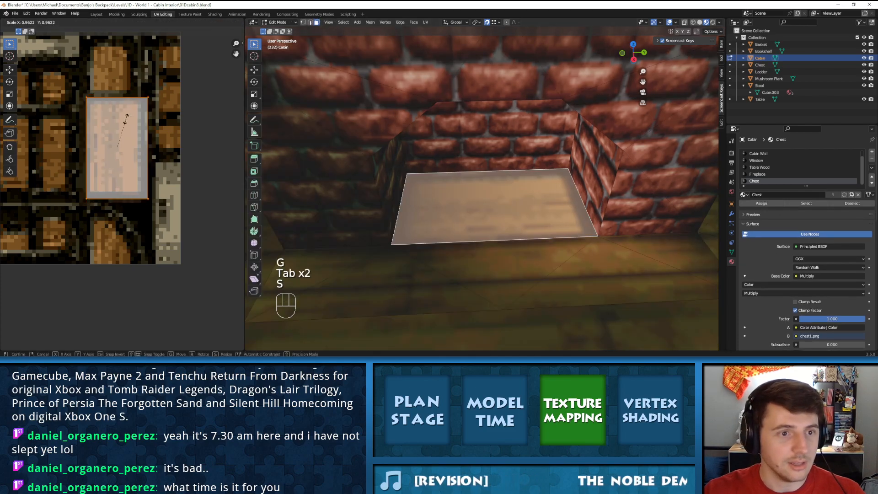
left_click(126, 121)
left_click(91, 197)
left_click(146, 201, "shift")
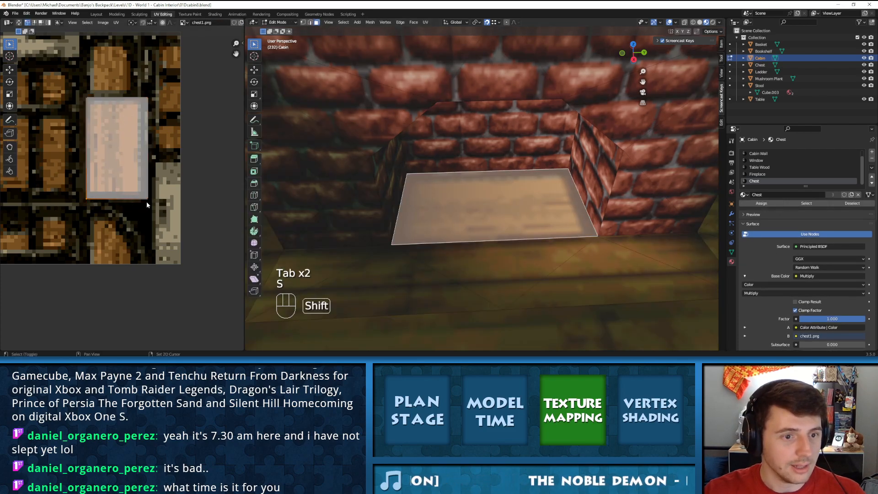
key("g")
left_click(146, 197)
left_click(149, 104)
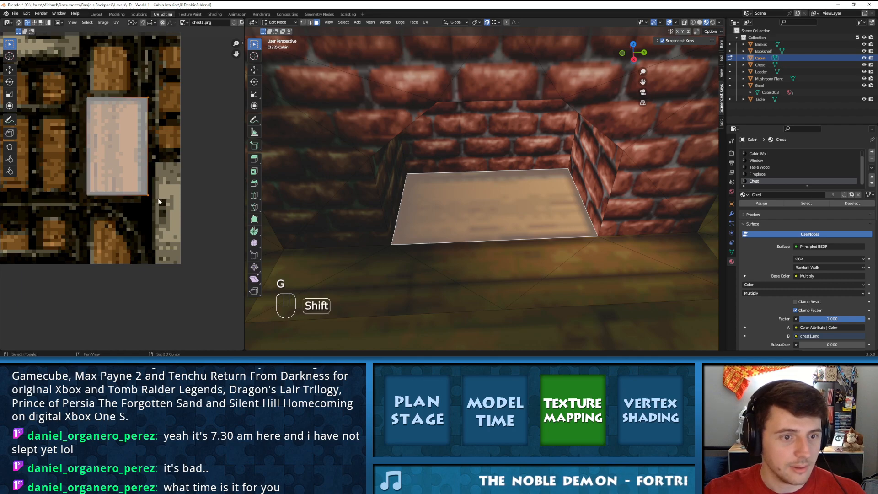
key("g")
left_click(151, 201)
Inspect the textured fireplace and its firebox floor from several angles and distances
key("Tab")
middle_click_drag(490, 220, 521, 213)
scroll(532, 248, "down", 3)
middle_click_drag(521, 181, 493, 190)
key("Tab")
key("KP_Decimal")
key("Tab")
scroll(511, 193, "down", 5)
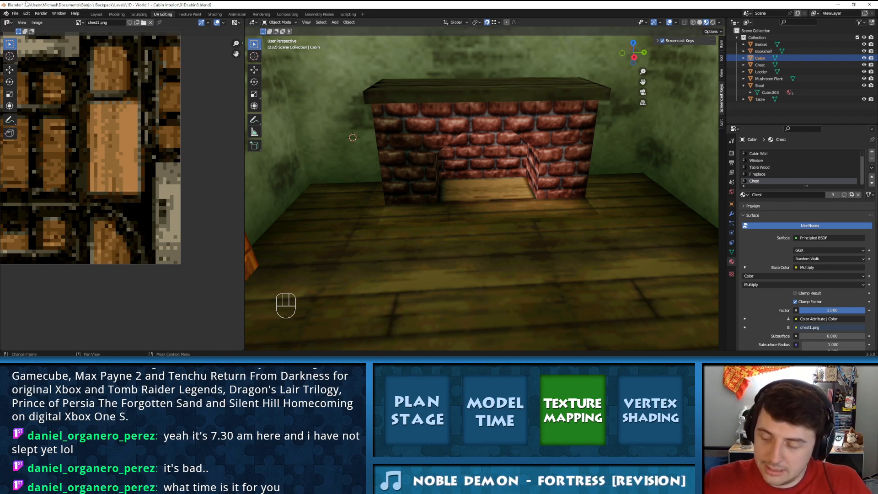
middle_click_drag(348, 112, 434, 144)
scroll(431, 157, "up", 3)
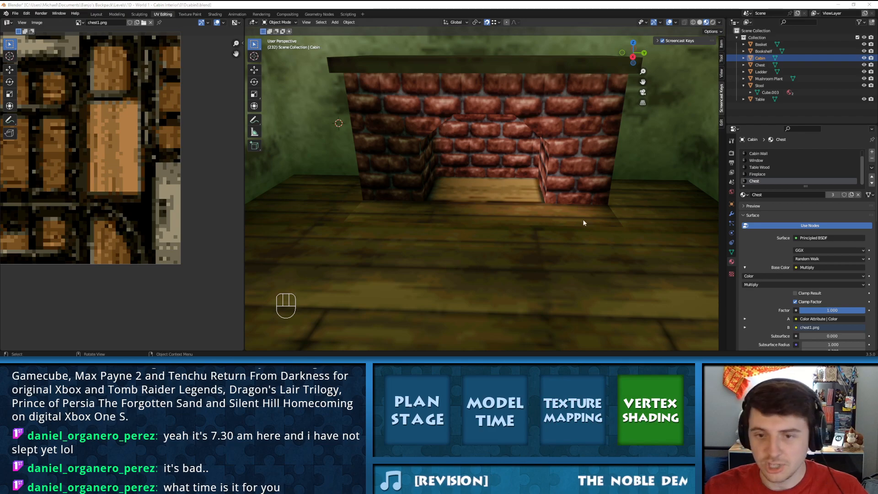
scroll(588, 224, "down", 4)
middle_click_drag(479, 134, 502, 174)
scroll(511, 153, "up", 2)
scroll(507, 154, "up", 2)
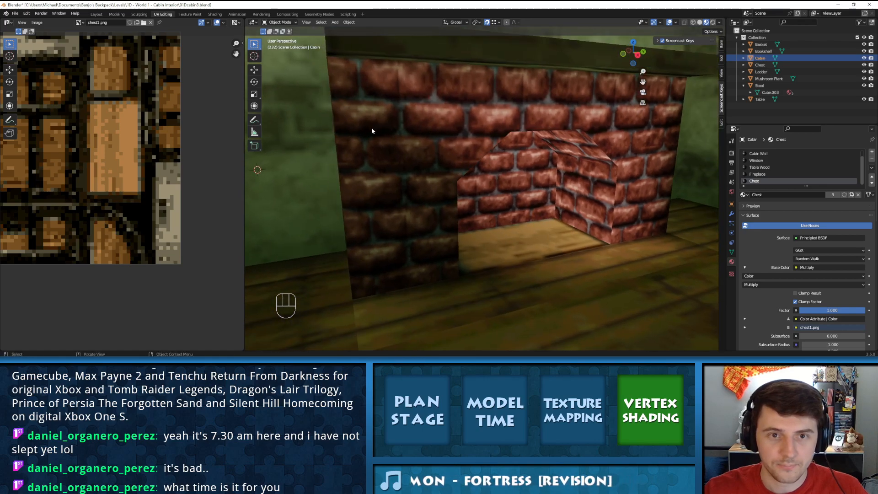
Enlarge the 3D viewport of the Shading workspace, then select all objects and all their geometry in Edit Mode
left_click(199, 14)
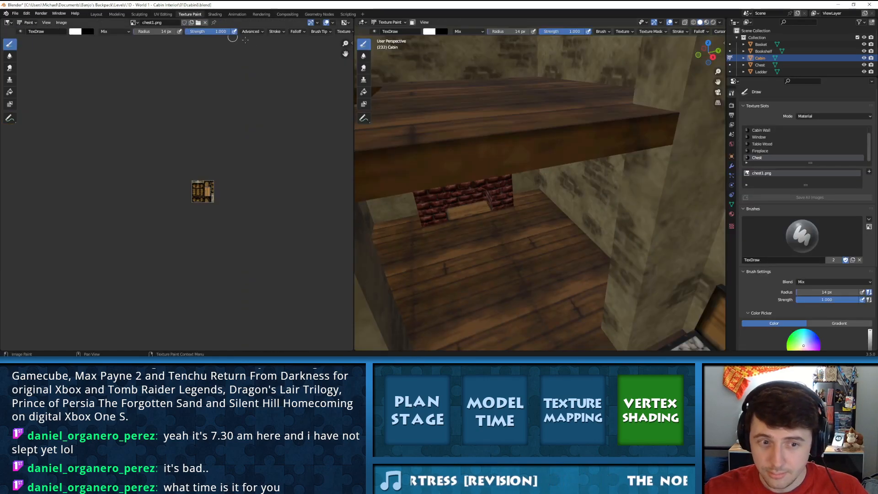
left_click(214, 14)
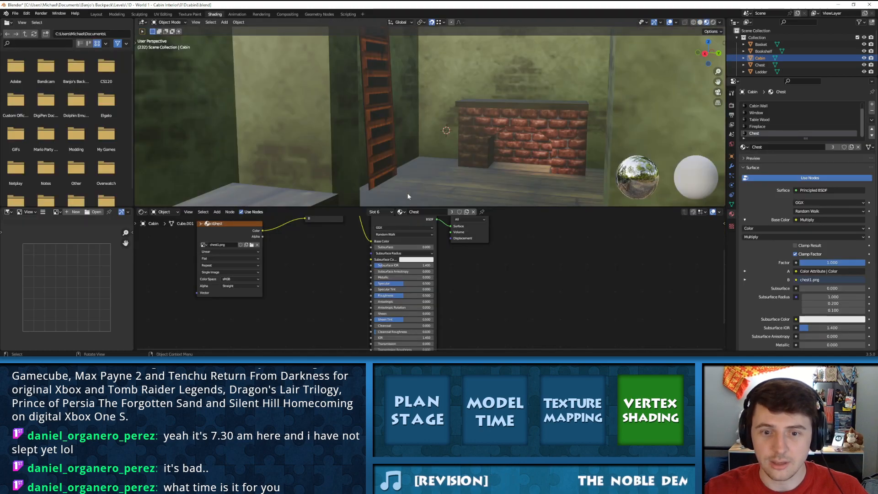
left_click_drag(409, 207, 412, 306)
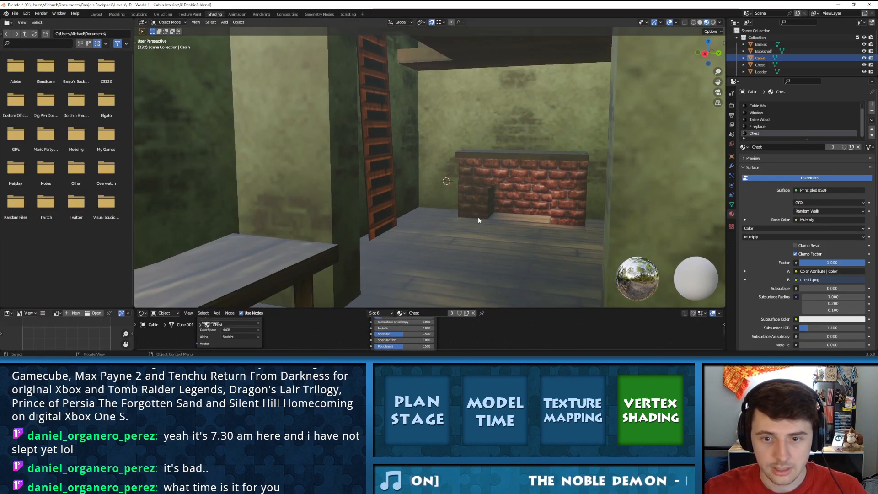
middle_click_drag(460, 239, 528, 187)
key("a")
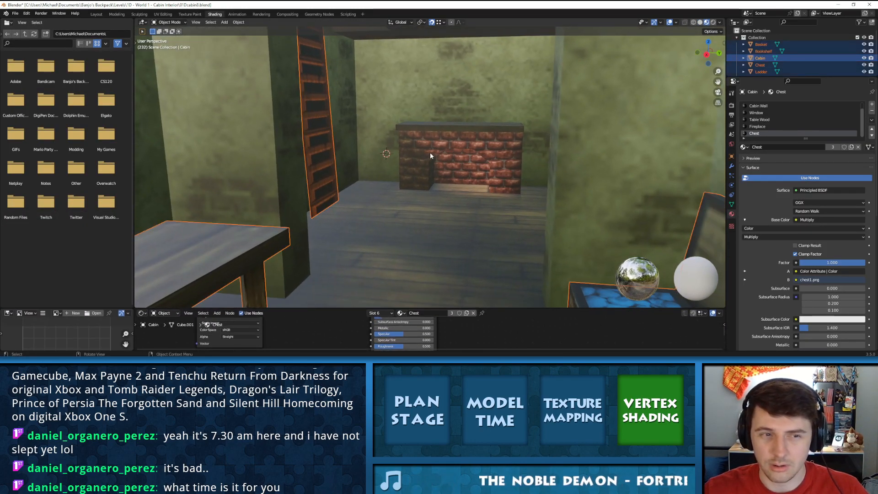
key("Tab")
key("a")
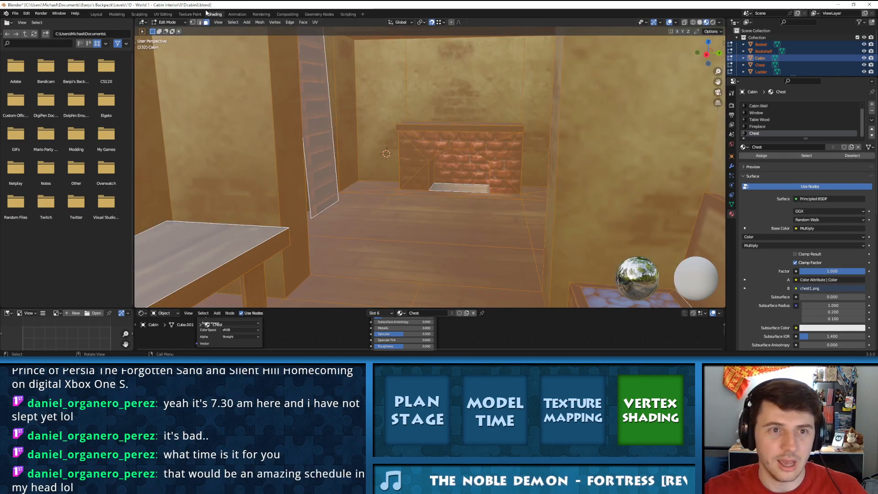
Compare the cabin's display in the Shading, Sculpting and Texture Paint workspaces, then examine the fireplace up close in Texture Paint
left_click(190, 14)
middle_click_drag(503, 189, 496, 174)
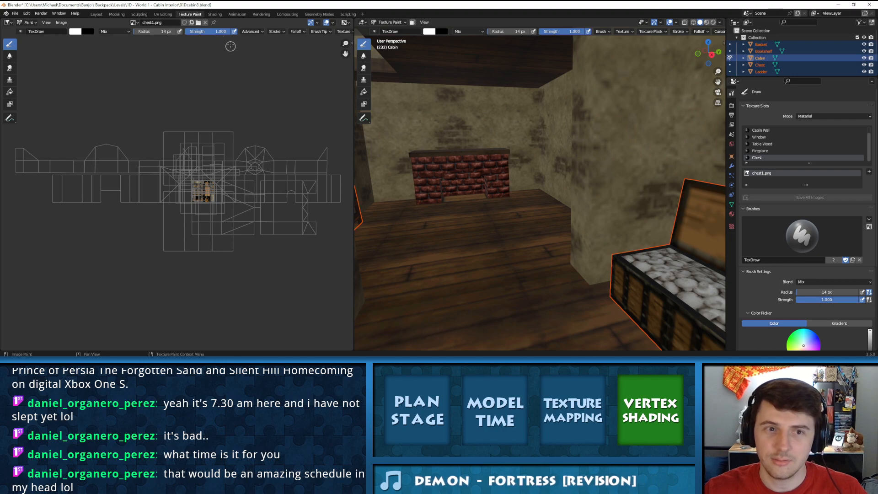
left_click(215, 14)
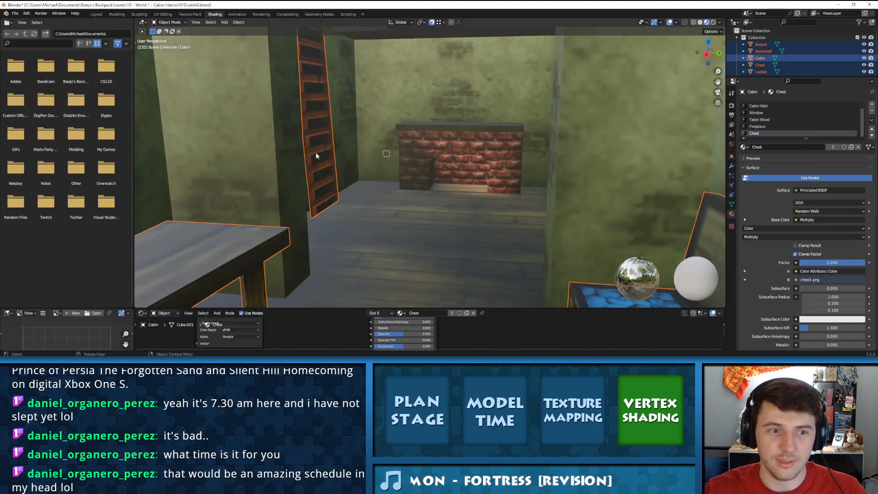
left_click(140, 14)
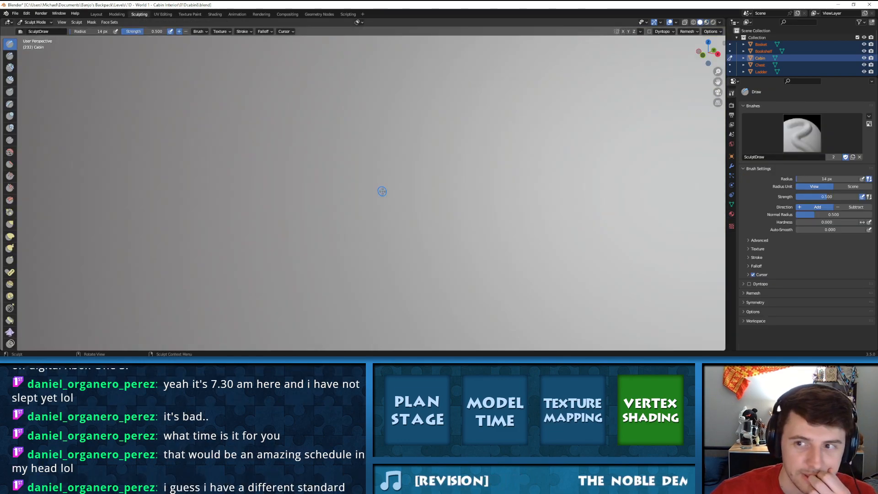
middle_click_drag(382, 191, 400, 206)
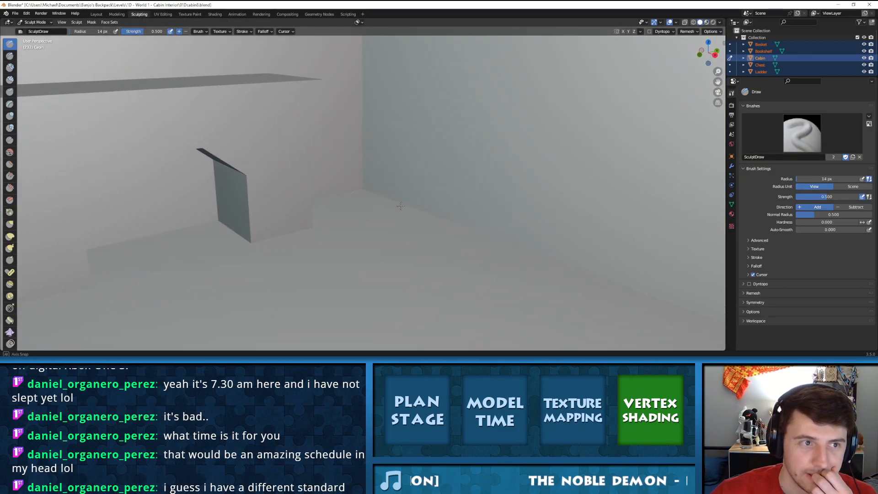
left_click(164, 14)
left_click(190, 14)
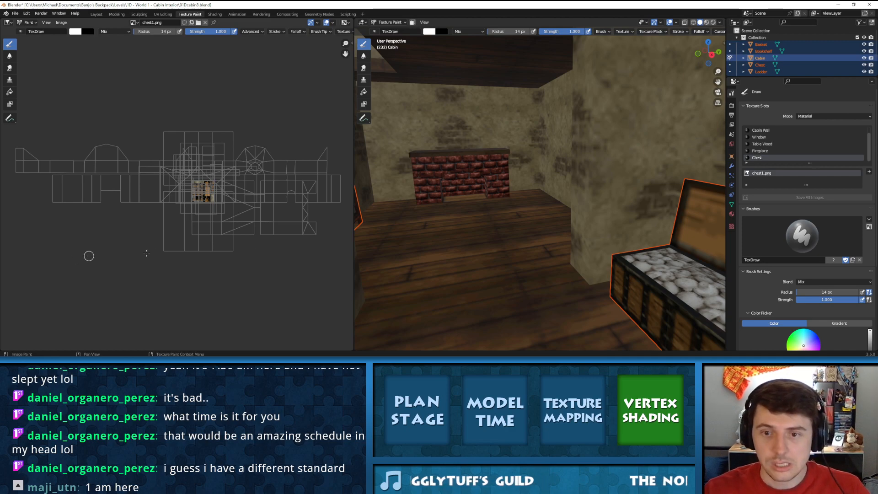
middle_click_drag(539, 182, 599, 185, "shift")
scroll(531, 178, "up", 5)
middle_click_drag(516, 183, 577, 202)
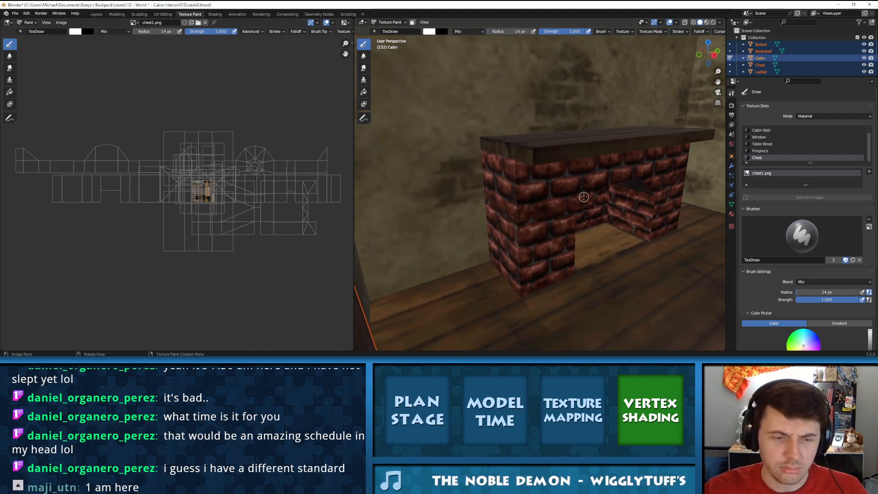
middle_click_drag(584, 197, 568, 168)
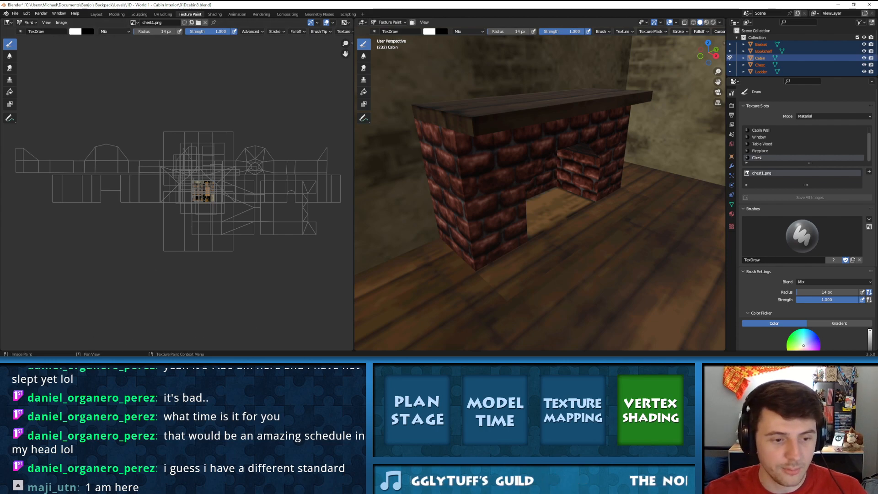
key("alt+Tab")
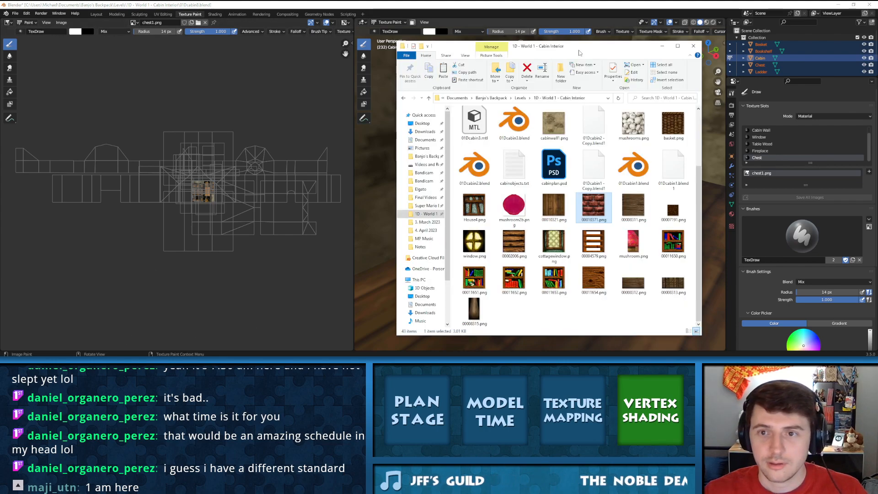
key("alt+Tab")
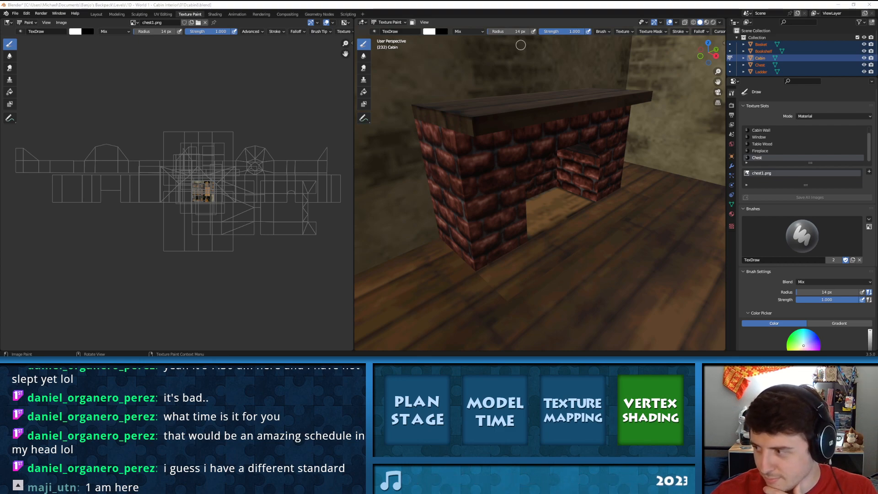
left_click_drag(665, 301, 325, 1)
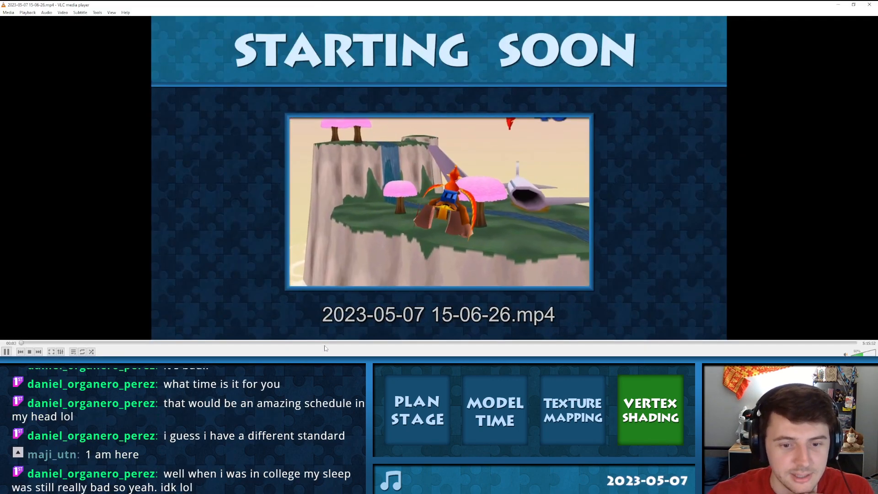
left_click(322, 342)
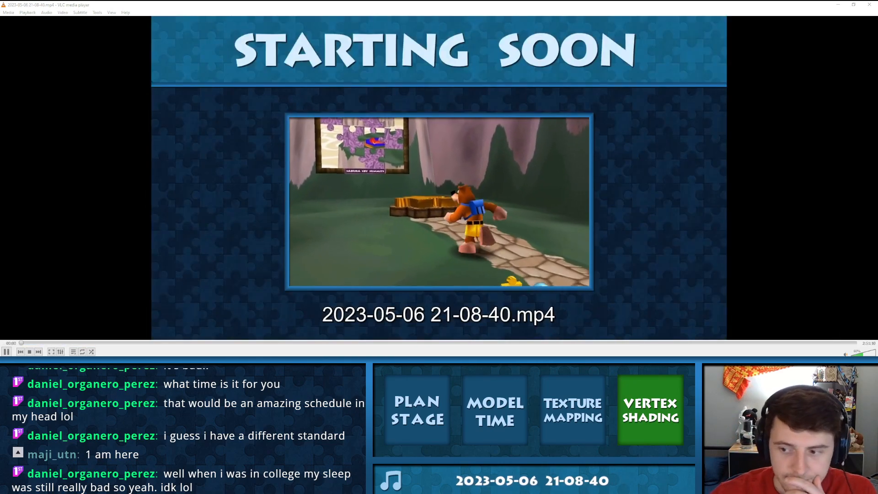
left_click(389, 343)
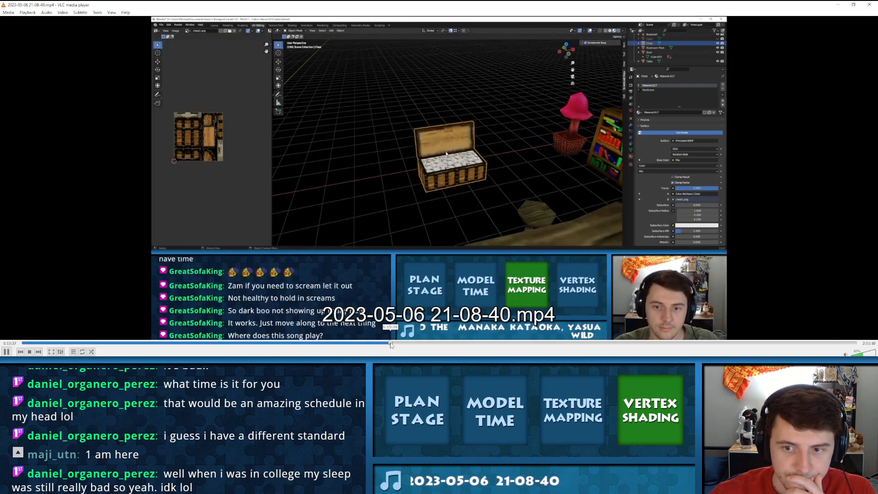
left_click(697, 343)
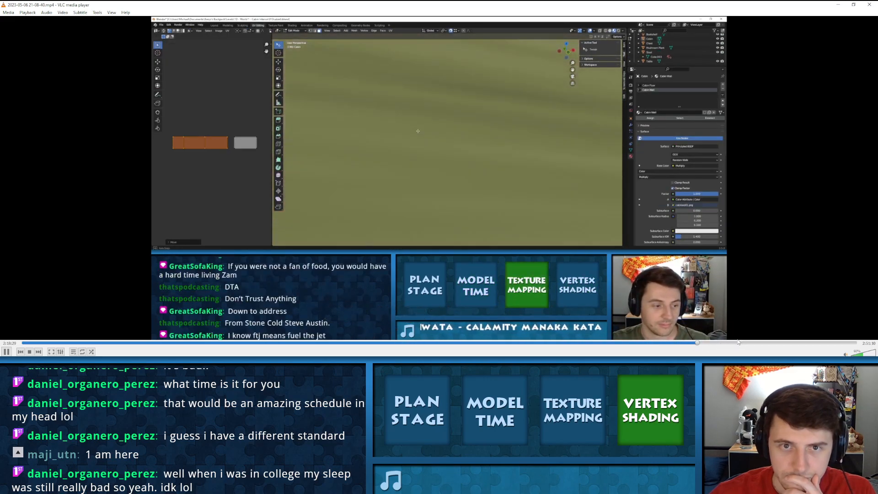
left_click(797, 343)
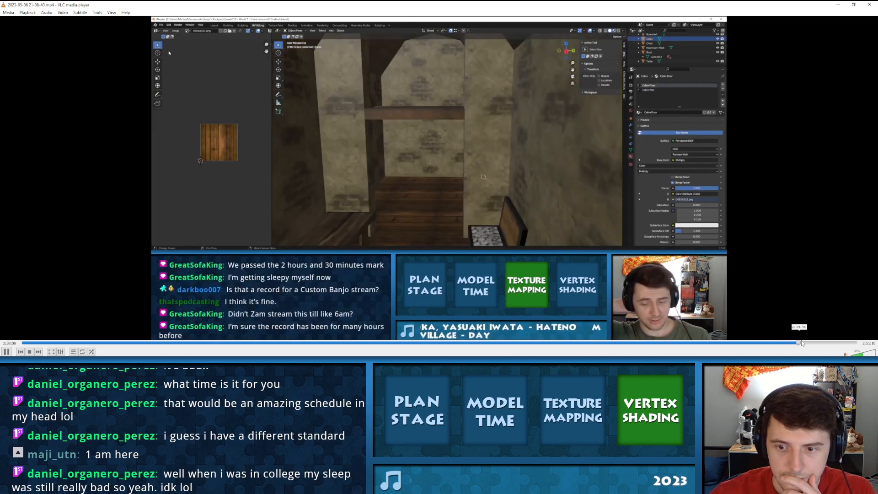
left_click(830, 342)
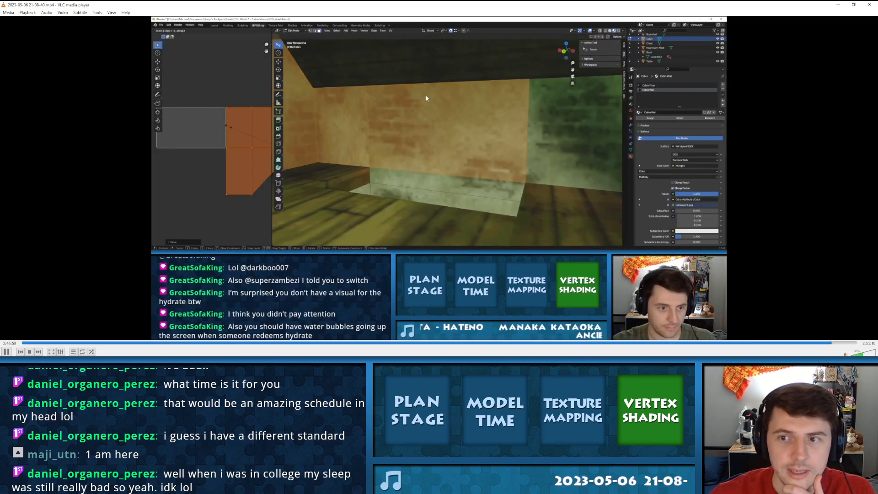
left_click(804, 343)
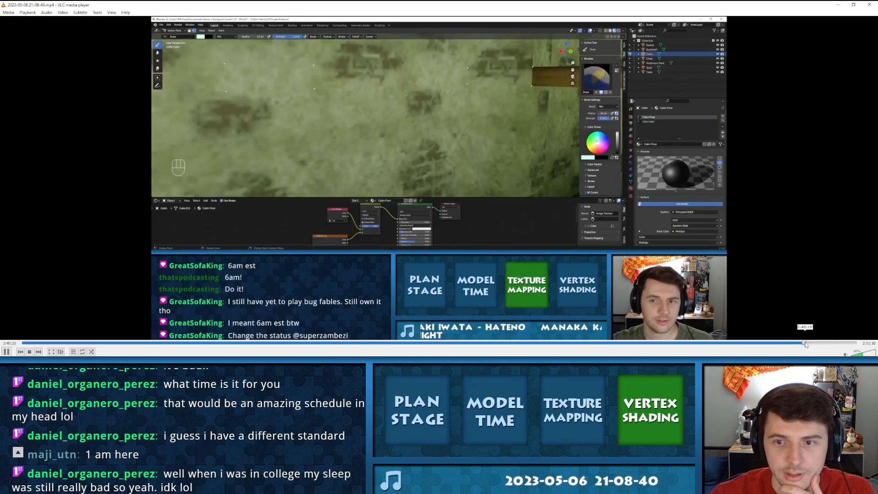
left_click(807, 343)
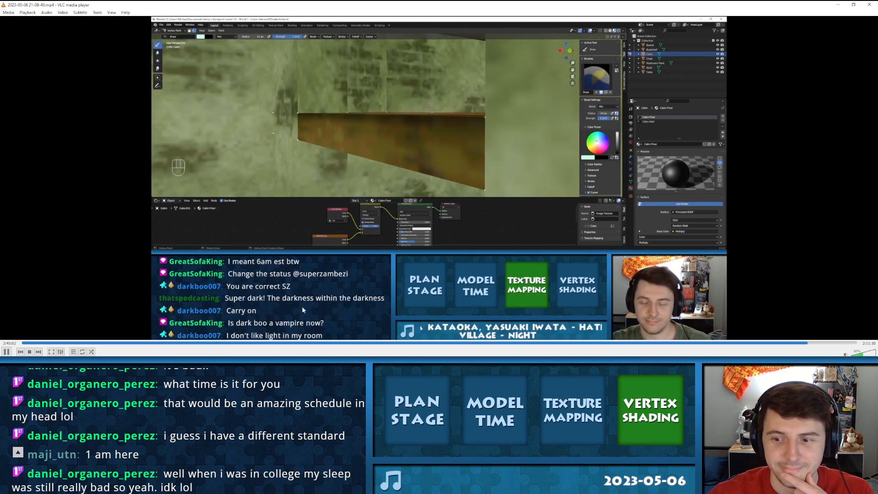
left_click(869, 7)
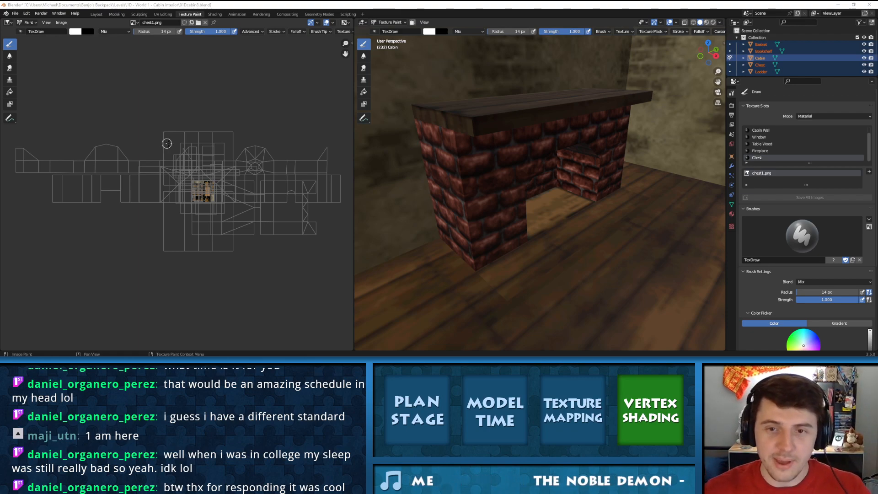
In the Layout workspace, edit the Cabin object and focus the view on the fireplace's front brick face
left_click(105, 13)
middle_click_drag(385, 169, 410, 145)
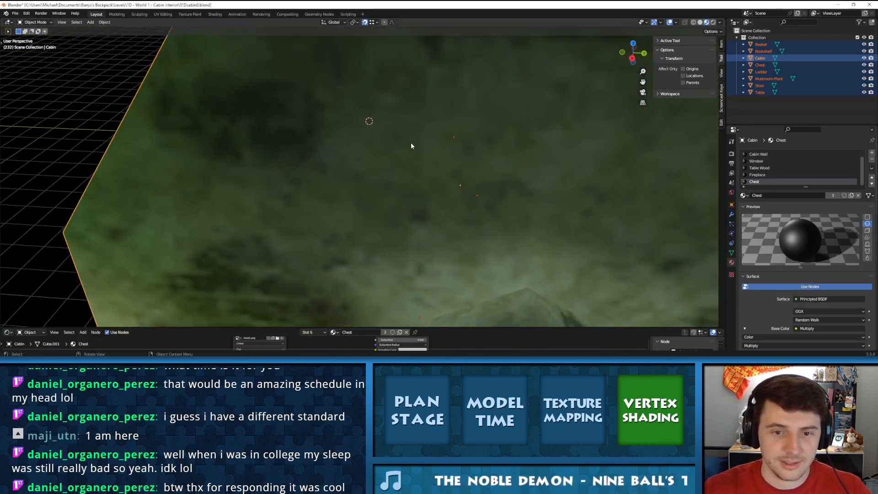
scroll(431, 144, "up", 3)
left_click(443, 99)
key("Tab")
left_click(411, 118)
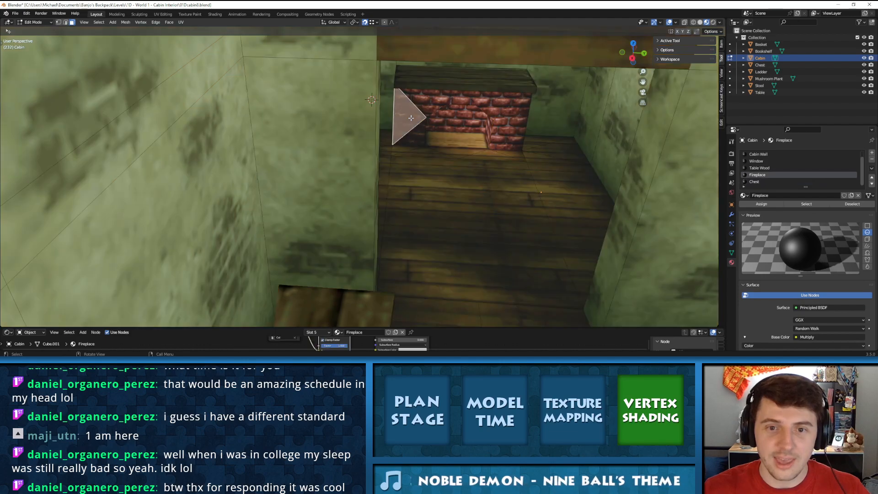
key("KP_Decimal")
middle_click_drag(393, 133, 360, 143)
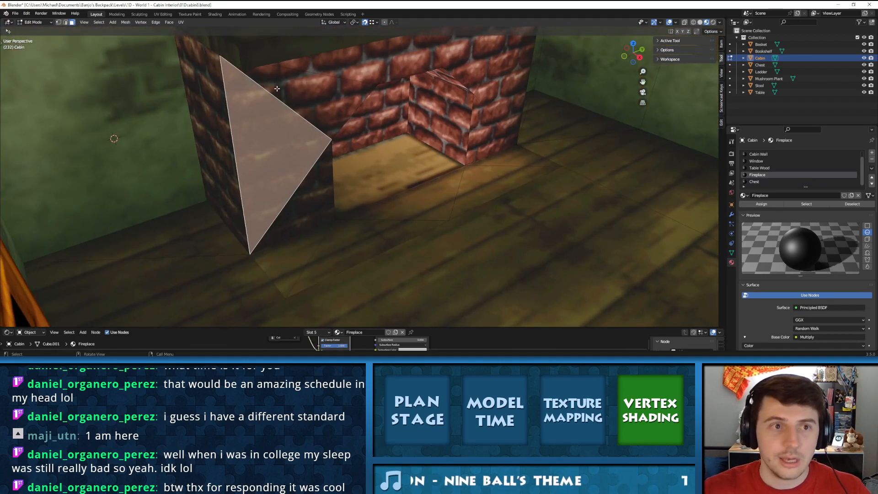
Select all of the cabin's geometry and switch to Vertex Paint mode
key("a")
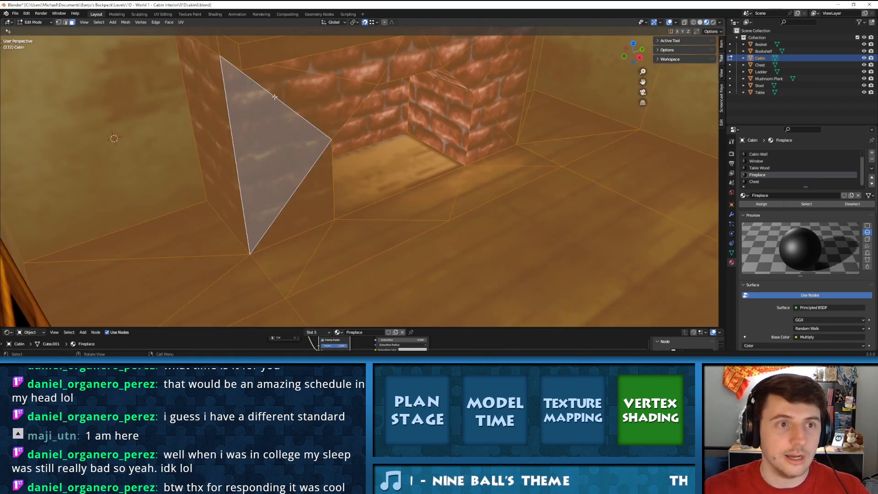
left_click(48, 22)
left_click(36, 52)
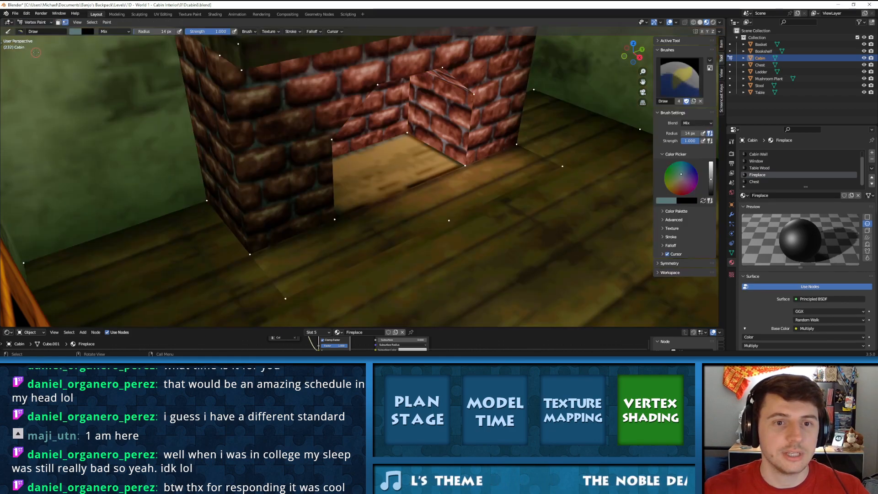
Darken the brush colour and shade the fireplace's rear bottom corners where the bricks meet the floor
middle_click_drag(302, 120, 296, 107)
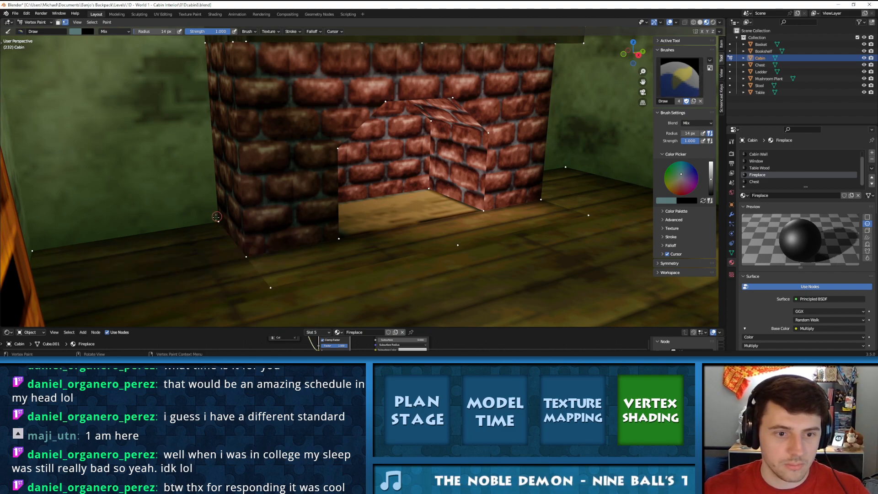
left_click_drag(707, 185, 710, 194)
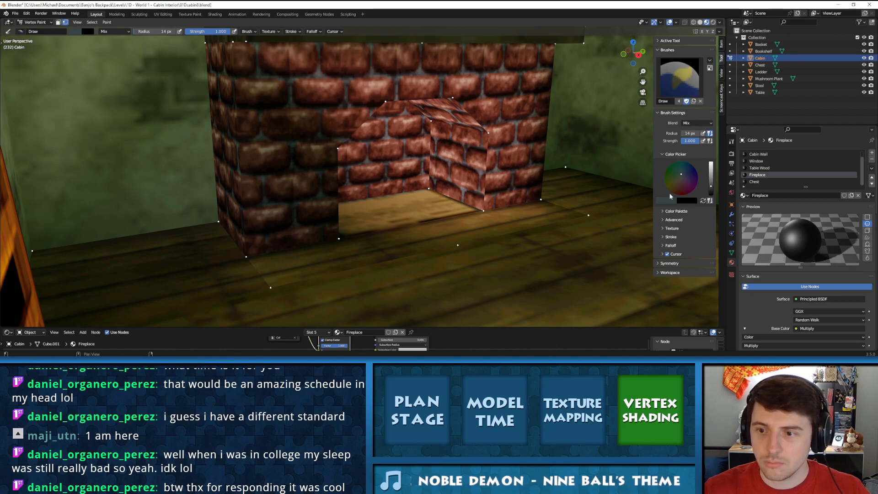
middle_click_drag(348, 211, 403, 221)
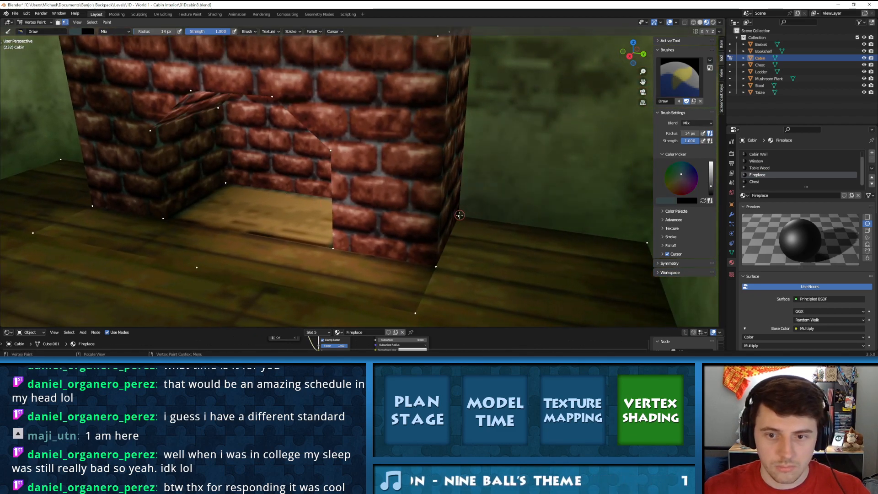
left_click(712, 187)
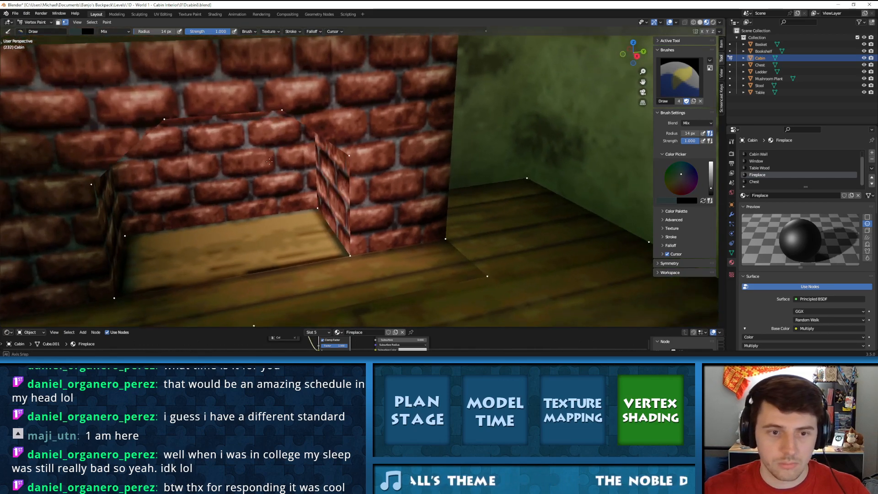
middle_click_drag(234, 162, 265, 219)
scroll(304, 194, "down", 1)
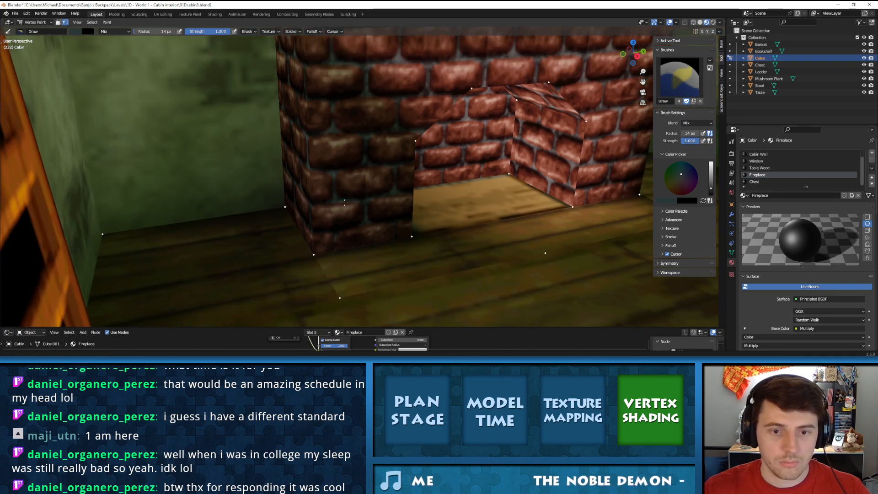
middle_click_drag(348, 204, 322, 185, "shift")
Lighten the brush colour in stages while painting the fireplace's front base corners and the floor vertices in front of it
left_click(710, 178)
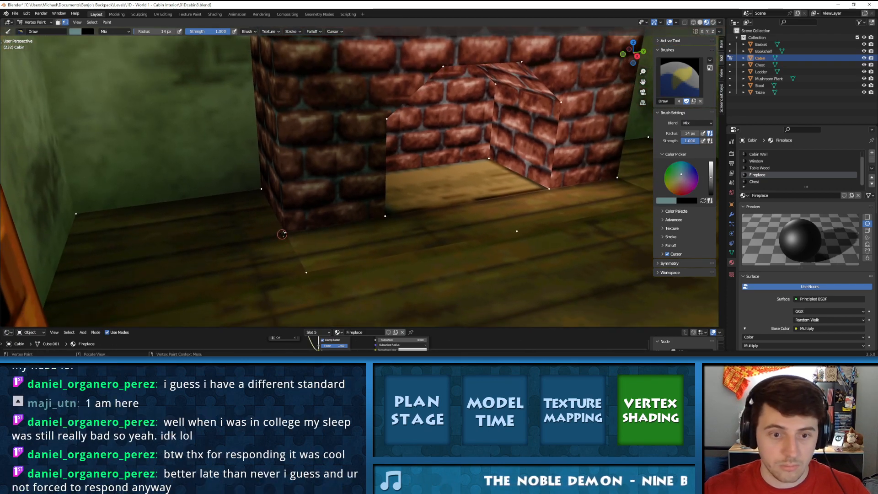
middle_click_drag(386, 216, 346, 238)
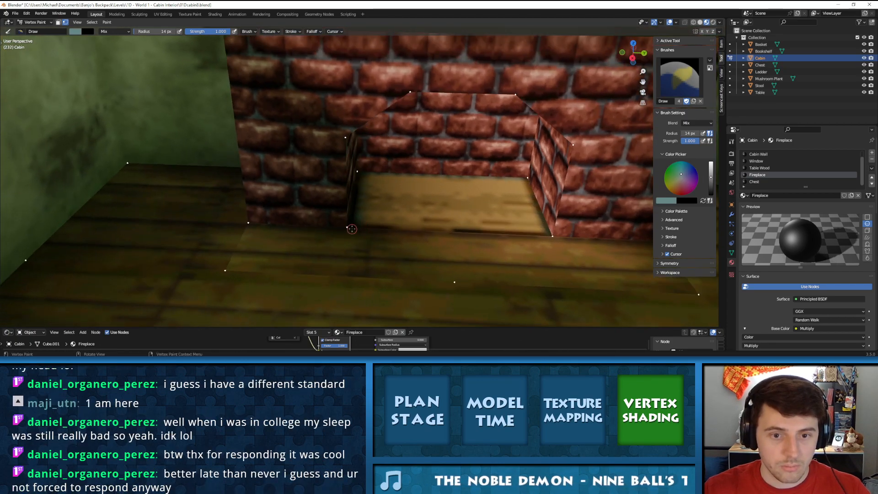
left_click_drag(352, 228, 346, 227)
mouse_move(547, 236)
middle_mouse_down()
mouse_move(444, 255)
mouse_move(491, 203)
middle_mouse_up()
left_click(433, 251)
left_click_drag(712, 177, 710, 168)
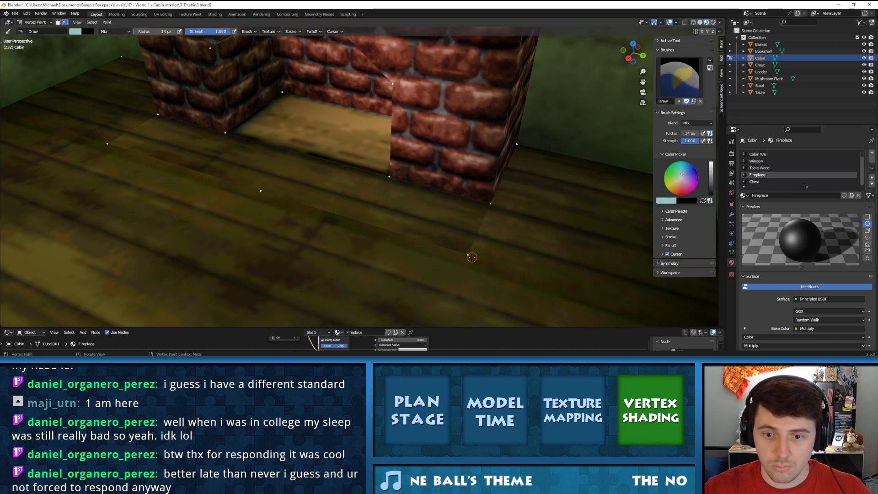
middle_click_drag(414, 238, 379, 177)
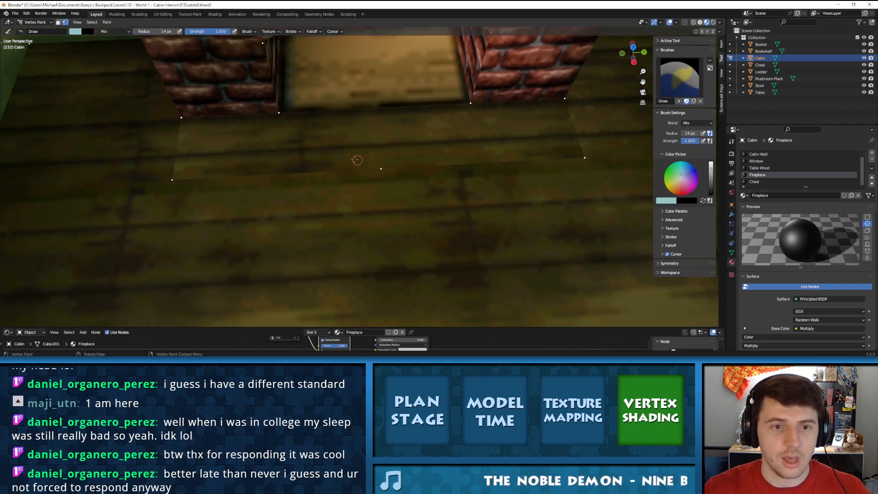
Select the strip of floor faces in front of the fireplace in Edit Mode and show it in the UV Editing workspace
key("Tab")
left_click(210, 143)
left_click(272, 145, "shift")
left_click(372, 134, "shift")
left_click(465, 133, "shift")
left_click(534, 121, "shift")
left_click(163, 14)
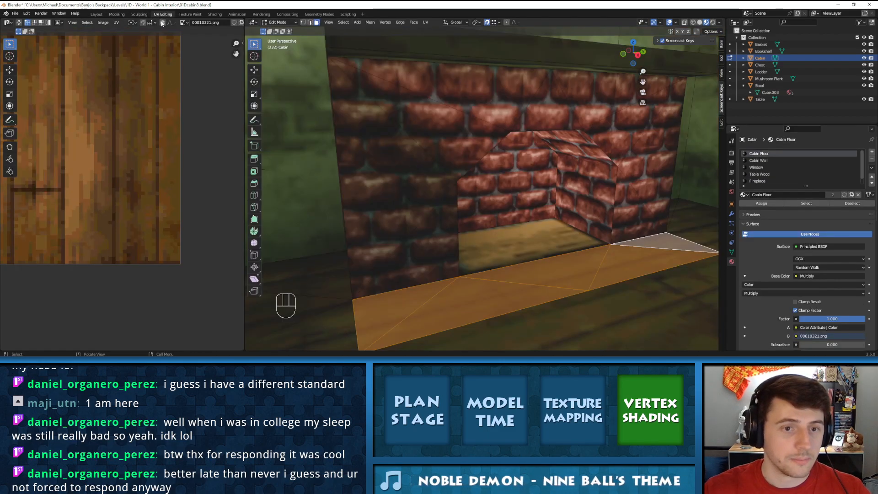
Rotate the selected floor strip's UVs by 180 degrees and check the planks in Vertex Paint mode
scroll(104, 147, "down", 10)
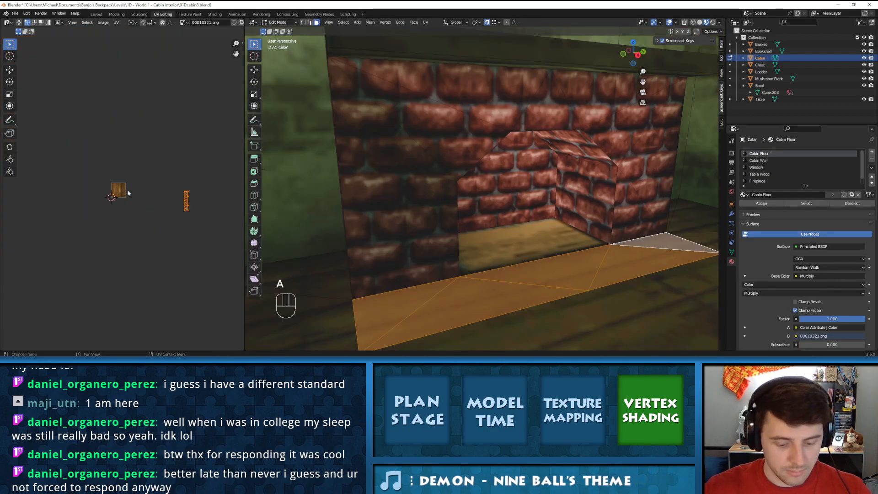
type("r")
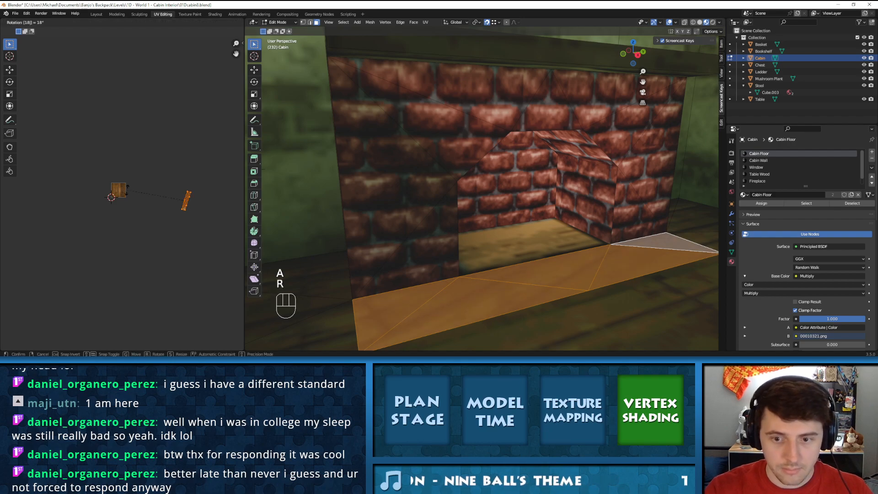
type("0")
key("Return")
middle_click_drag(402, 208, 391, 231)
key("Tab")
middle_click_drag(292, 264, 269, 205, "shift")
key("Tab")
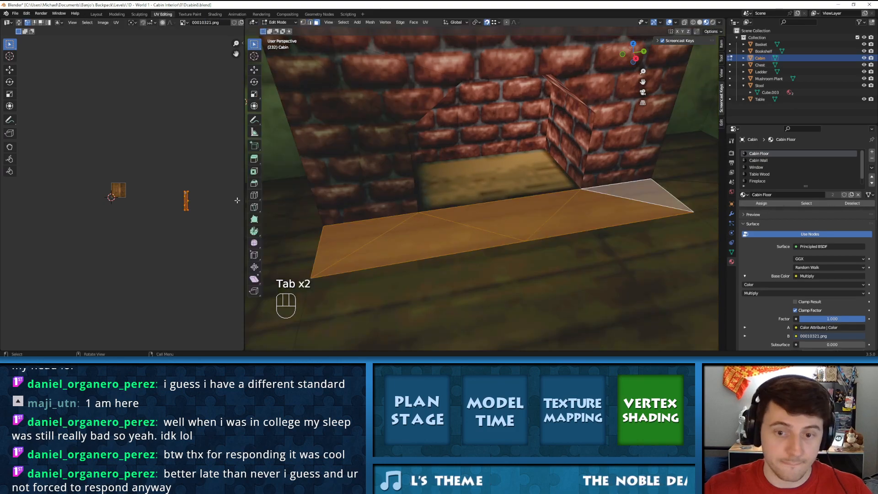
Rotate the floor strip's UVs again and try rescaling them to match the surrounding planks
key("r")
left_click(149, 182)
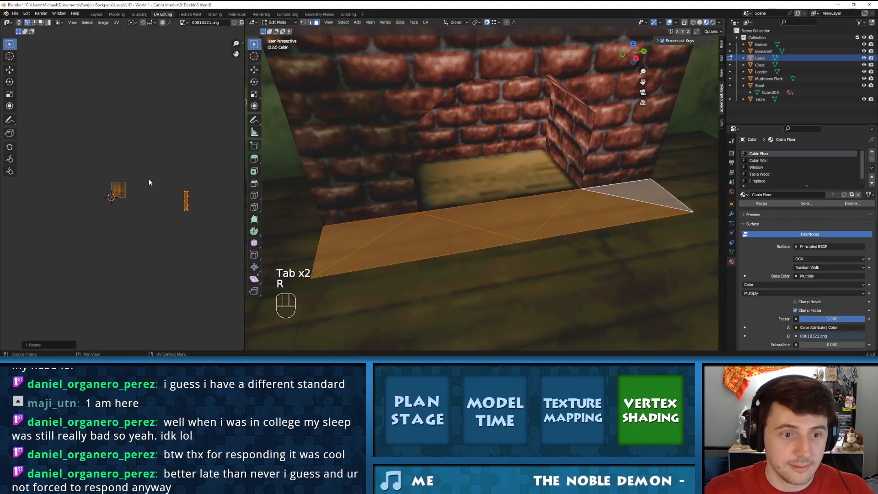
scroll(209, 225, "up", 3)
middle_click_drag(202, 196, 91, 182, "shift")
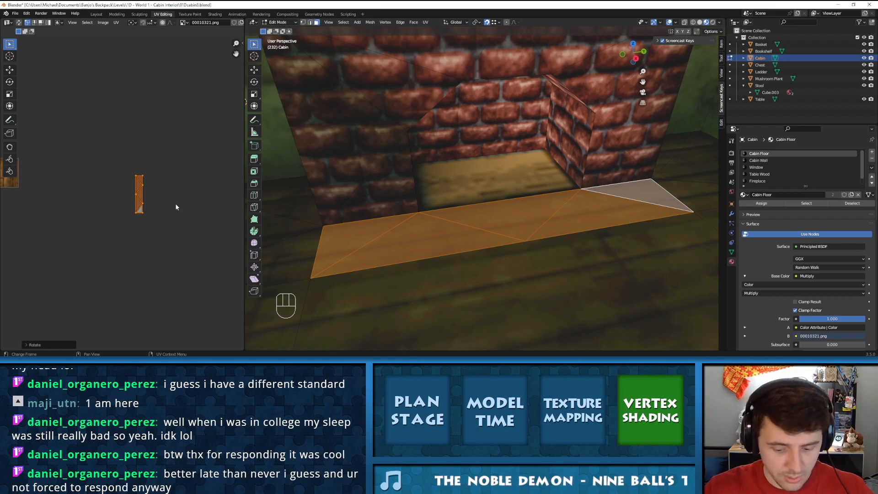
key("s")
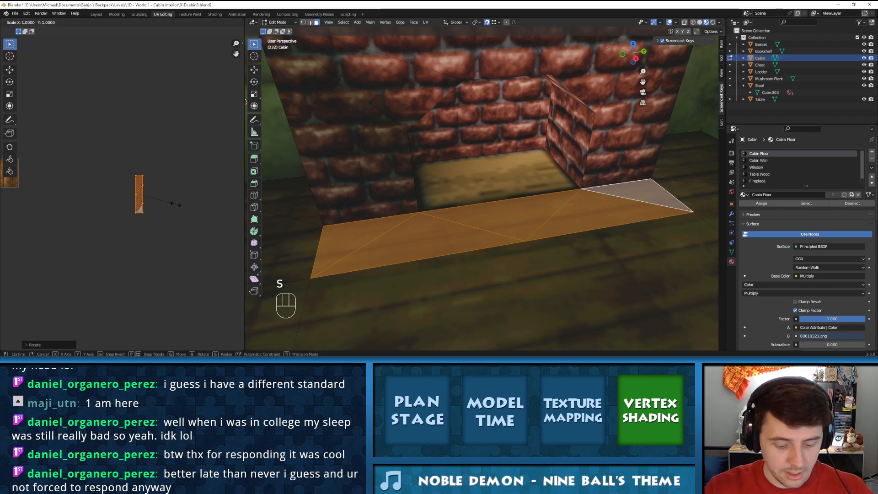
left_click(175, 203)
key("Tab")
key("Tab")
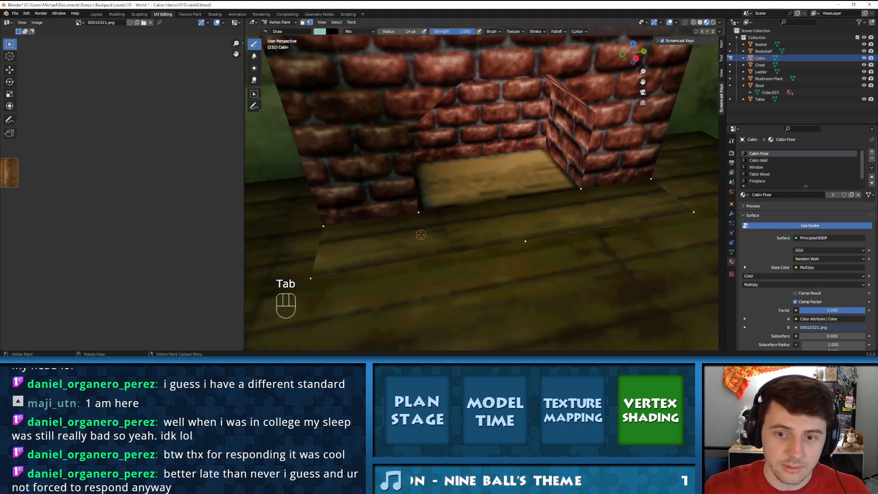
Rotate the floor strip's UVs so its end triangle sits at the island's upper end, then inspect the floor in Vertex Paint mode
key("r")
left_click(163, 185)
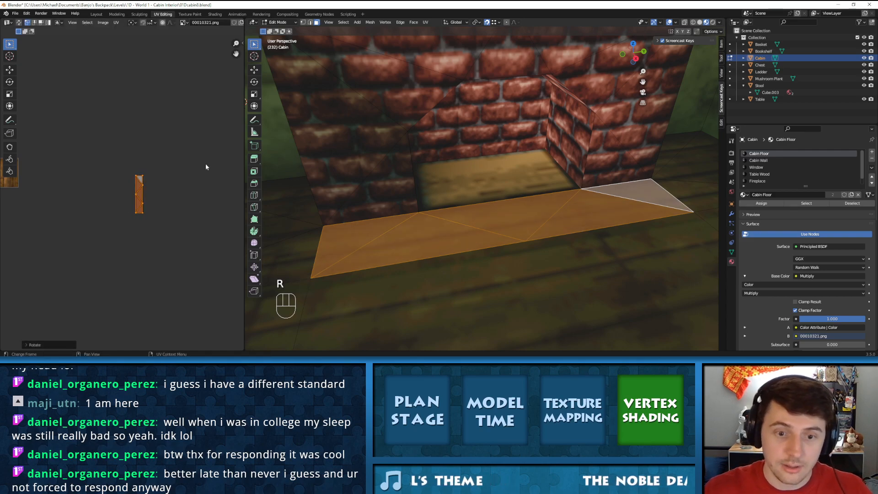
key("Tab")
middle_click_drag(420, 192, 483, 197)
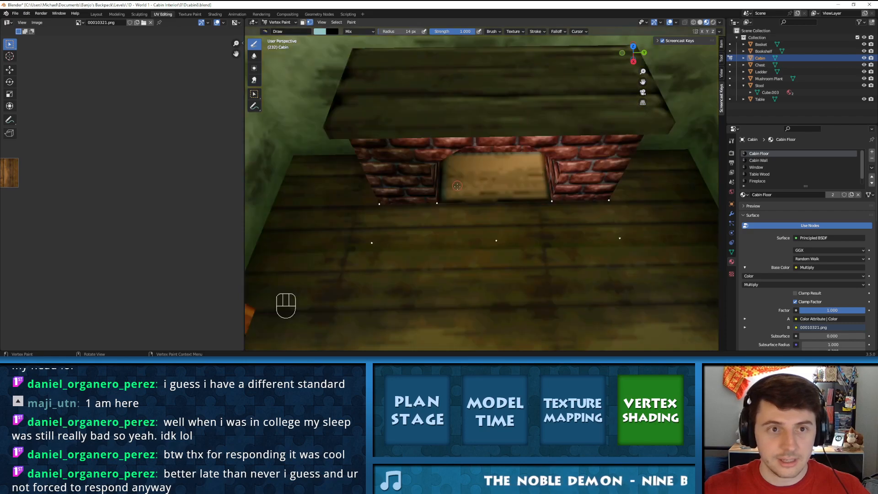
Return to the Layout workspace, frame the fireplace opening and put the cabin in Vertex Paint mode
scroll(483, 197, "up", 1)
left_click(96, 14)
scroll(394, 111, "down", 1)
middle_click_drag(394, 112, 297, 96, "shift")
middle_click_drag(311, 90, 262, 116)
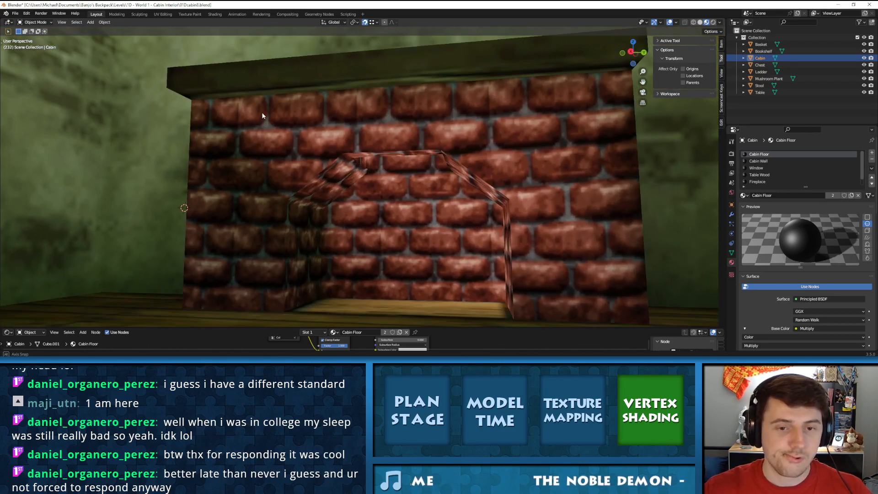
scroll(401, 237, "up", 1)
middle_click_drag(401, 238, 370, 160, "shift")
key("Tab")
middle_click_drag(342, 192, 385, 204)
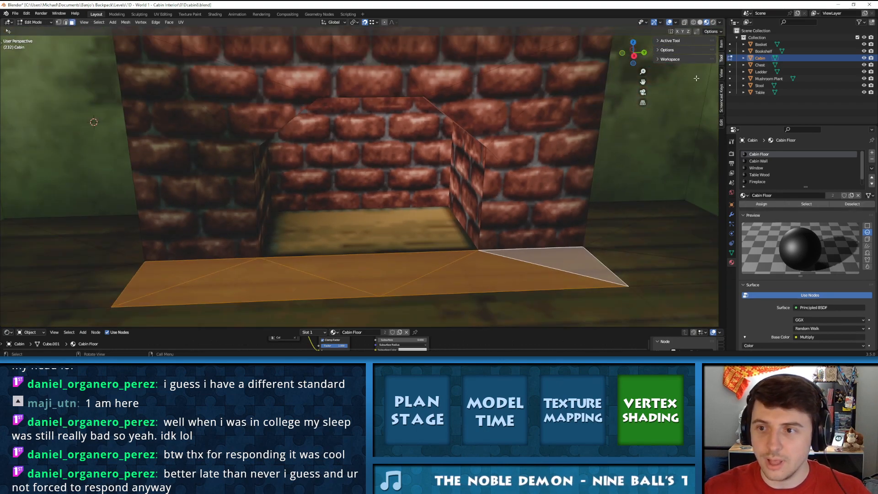
left_click(34, 22)
left_click(38, 52)
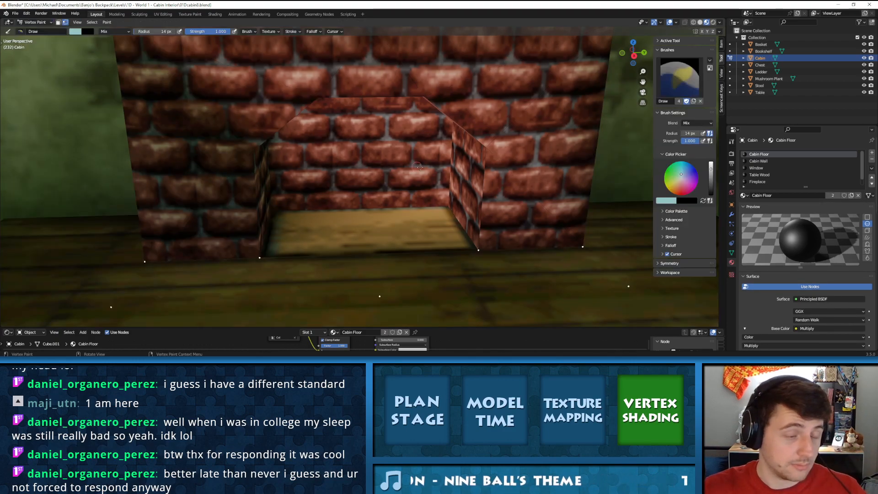
Set the brush to a light orange and paint the back corner vertices inside the fireplace as a fire glow
middle_click_drag(415, 165, 402, 158)
scroll(402, 159, "up", 1)
mouse_move(711, 175)
left_mouse_down()
mouse_move(711, 161)
mouse_move(677, 185)
left_mouse_up()
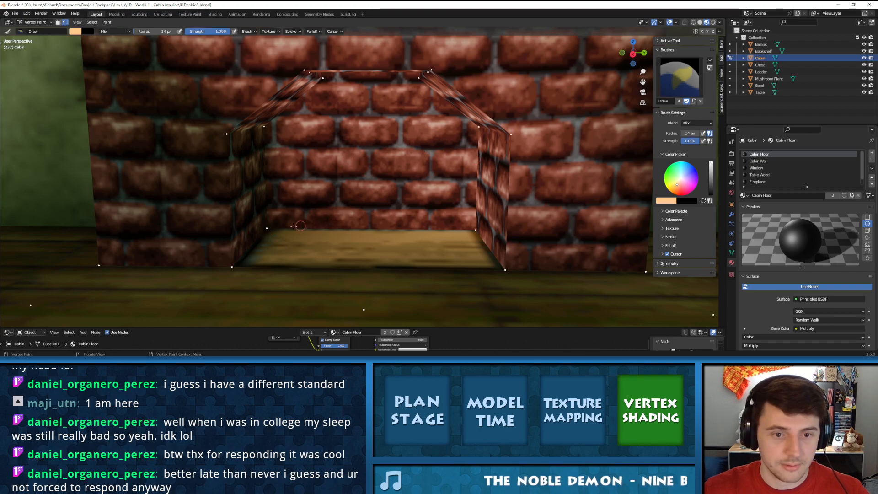
left_click(269, 229)
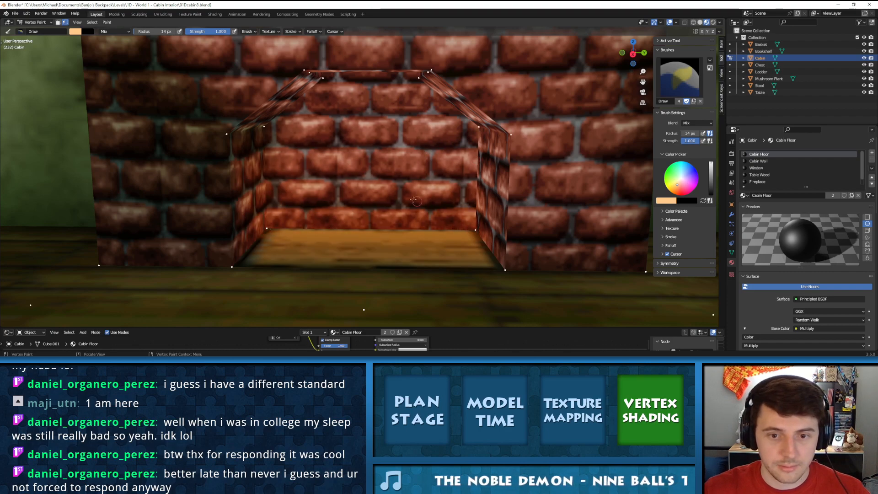
scroll(412, 202, "up", 3)
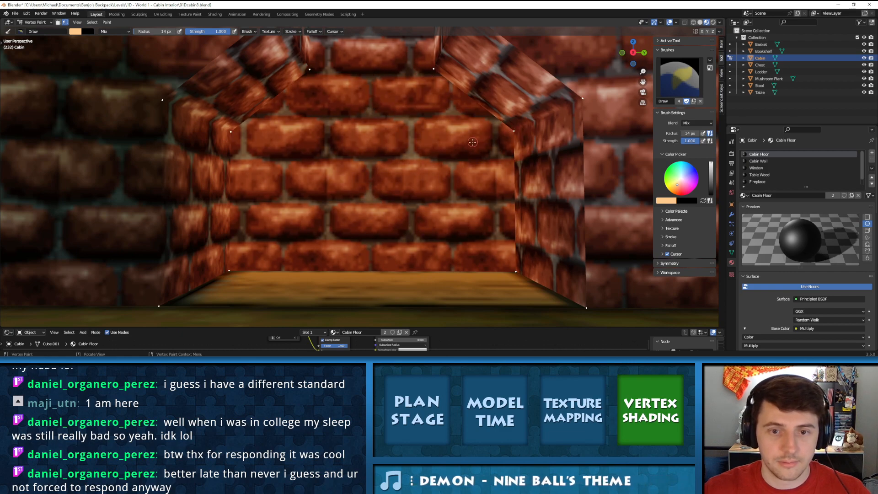
Darken the brush to a brownish orange and paint the upper corner vertices around the fireplace opening's front edge
scroll(516, 127, "down", 2)
left_click(710, 174)
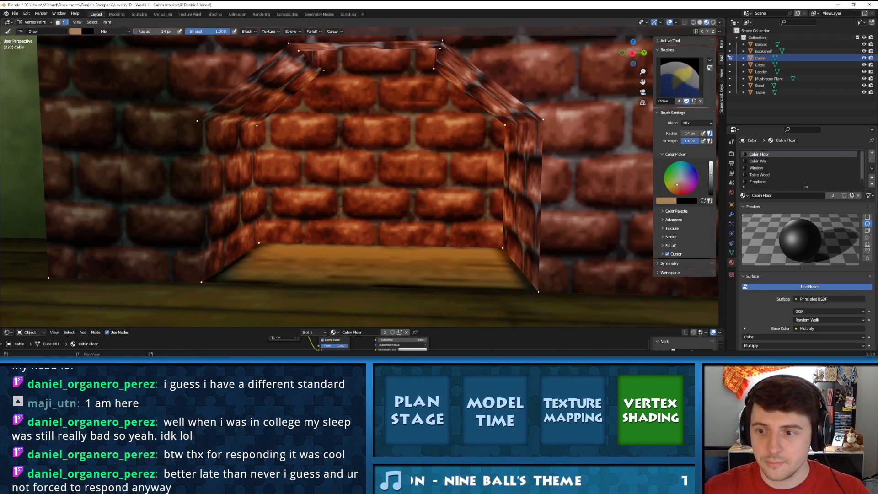
scroll(295, 138, "down", 1)
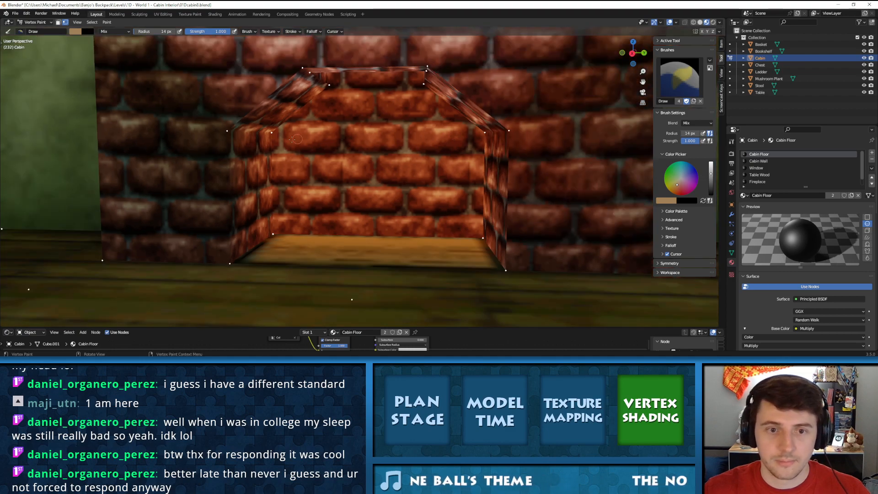
left_click(231, 129)
middle_click_drag(240, 133, 243, 122)
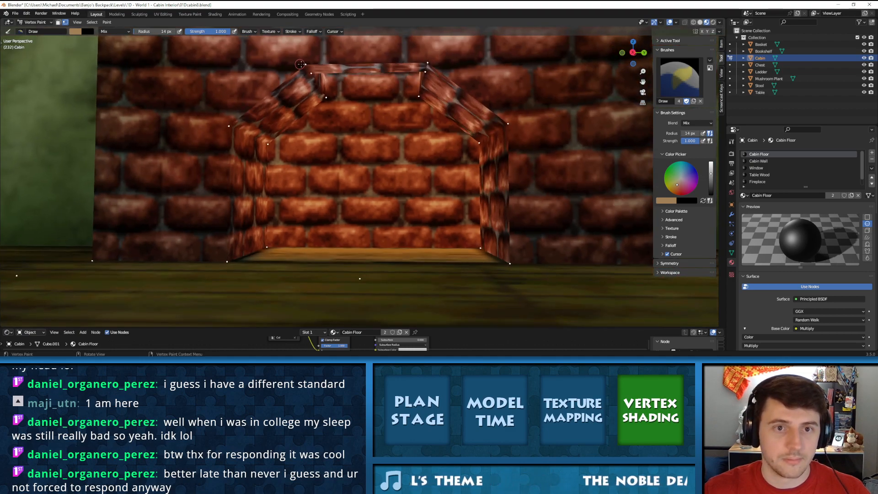
left_click(304, 64)
left_click(425, 65)
scroll(427, 73, "up", 3)
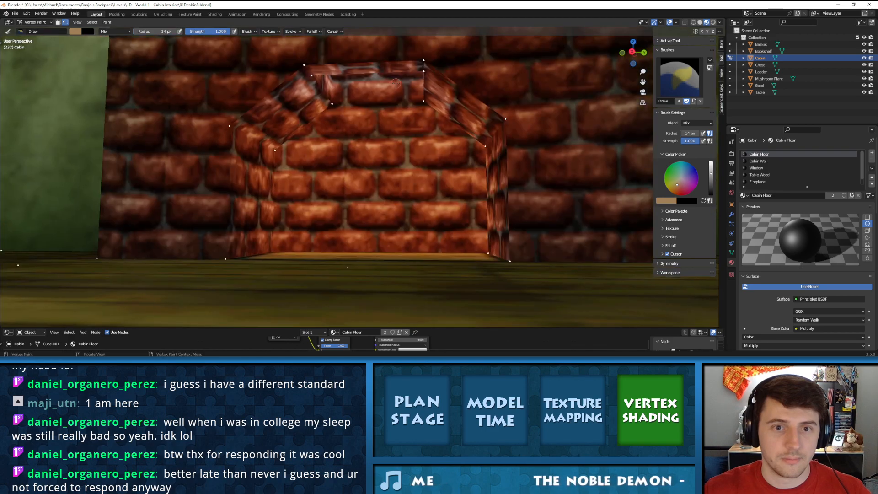
Paint the vertex beside the fireplace arch and the back wall's lower and upper vertices on the ladder side with tan
mouse_move(308, 75)
middle_mouse_down()
mouse_move(300, 107)
mouse_move(312, 101)
middle_mouse_up()
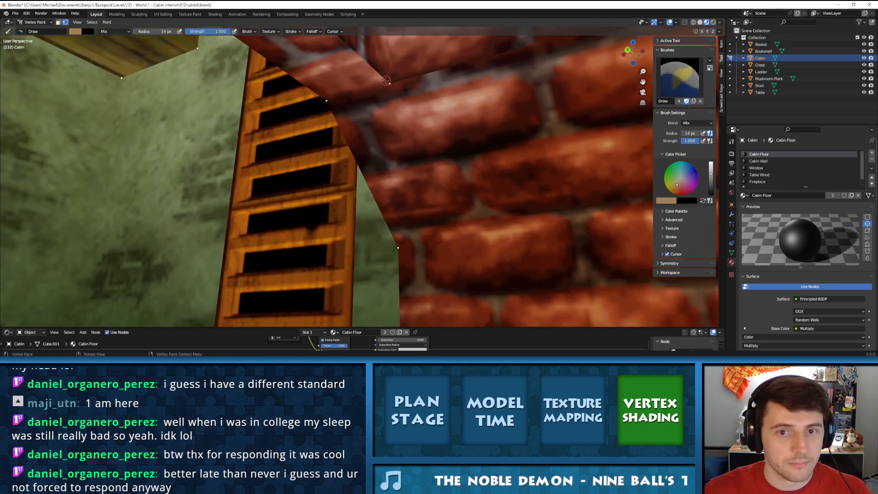
left_click(388, 85)
middle_click_drag(388, 85, 165, 182)
scroll(356, 186, "down", 3)
middle_click_drag(356, 187, 360, 213)
scroll(361, 213, "up", 6)
middle_click_drag(395, 242, 388, 155)
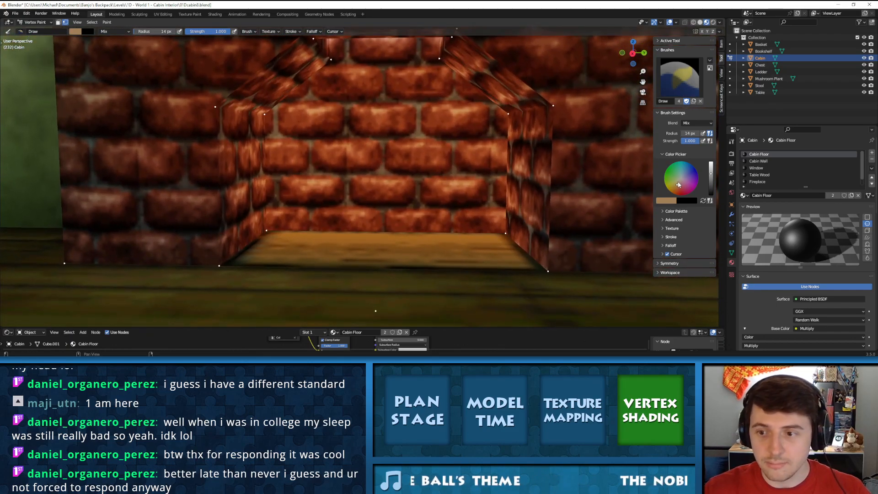
left_click(266, 227)
left_click(264, 113)
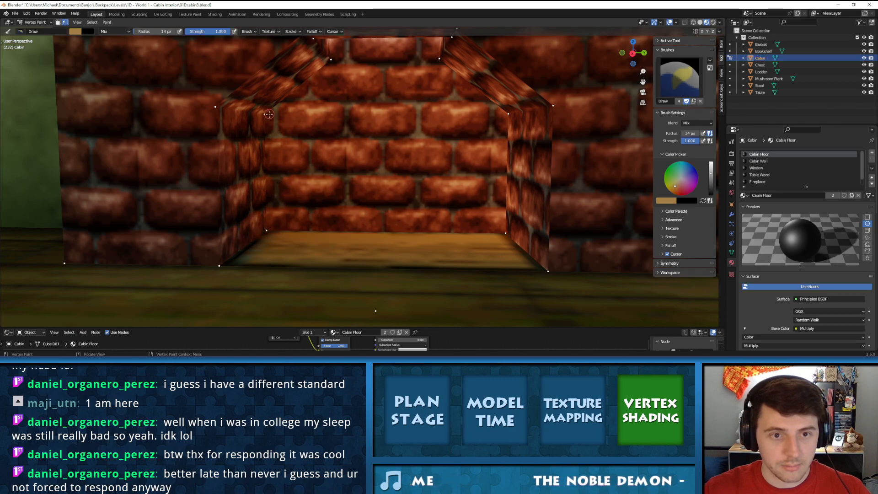
Brighten the brush to light orange and paint the fireplace back wall's ladder-side vertices and the opposite upper vertex
left_click_drag(711, 174, 711, 167)
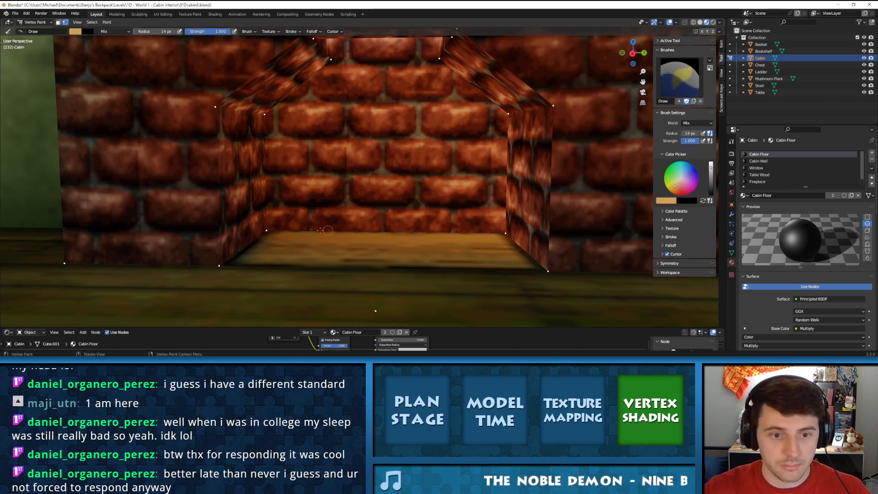
left_click(267, 231)
left_click(263, 114)
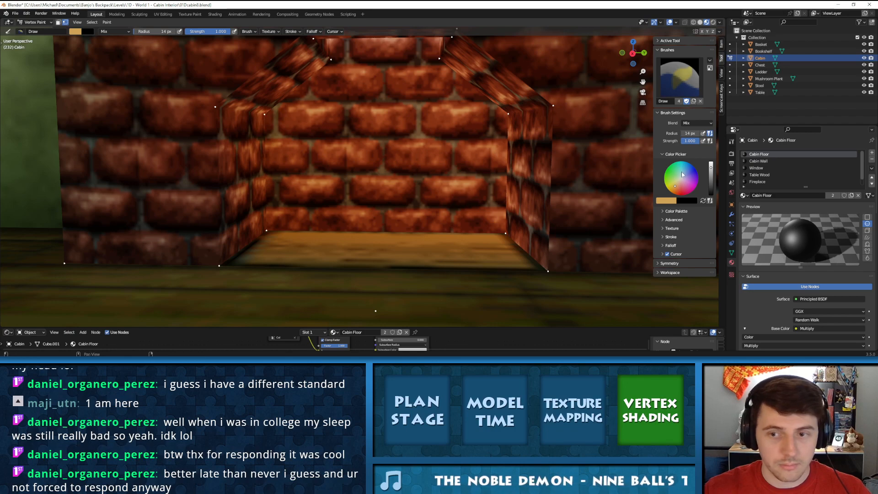
left_click_drag(710, 167, 710, 162)
left_click(267, 231)
left_click(264, 114)
left_click(508, 114)
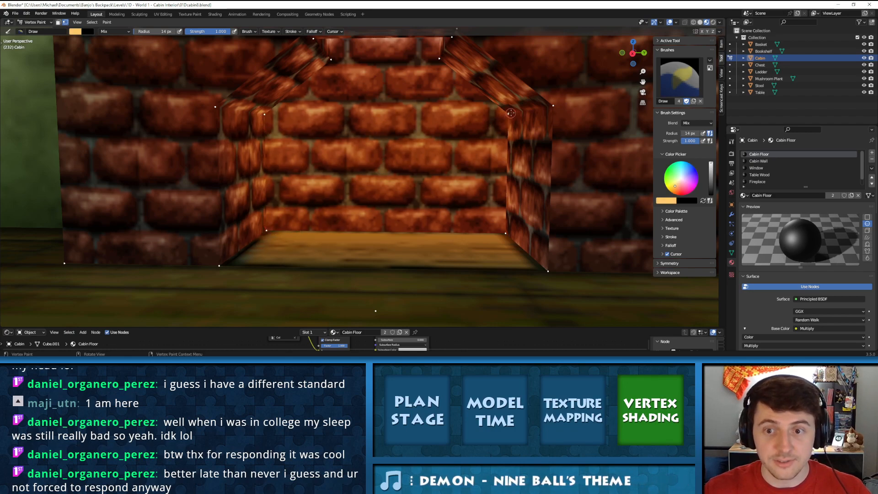
Set the brush color to black and paint the two inner back vertices of the chimney shaft above the fireplace
middle_click_drag(444, 194, 334, 81)
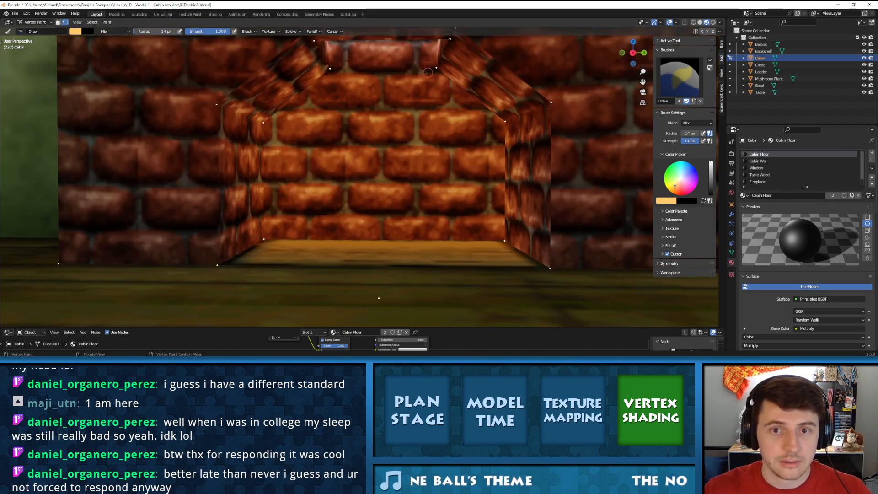
scroll(259, 106, "down", 2)
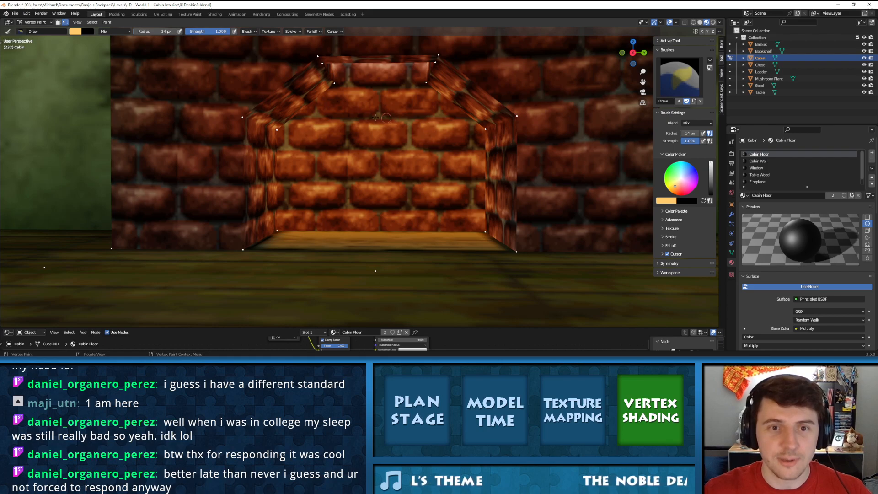
scroll(374, 120, "up", 5)
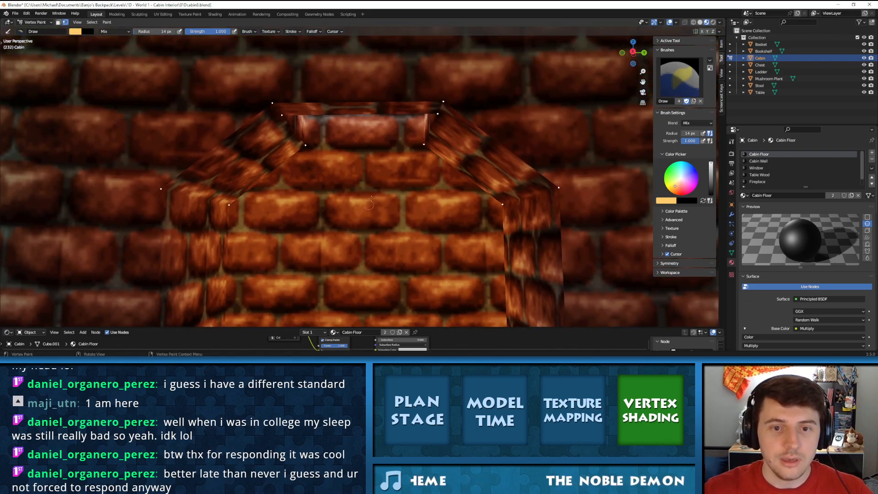
middle_click_drag(371, 197, 585, 178)
left_click_drag(712, 173, 711, 195)
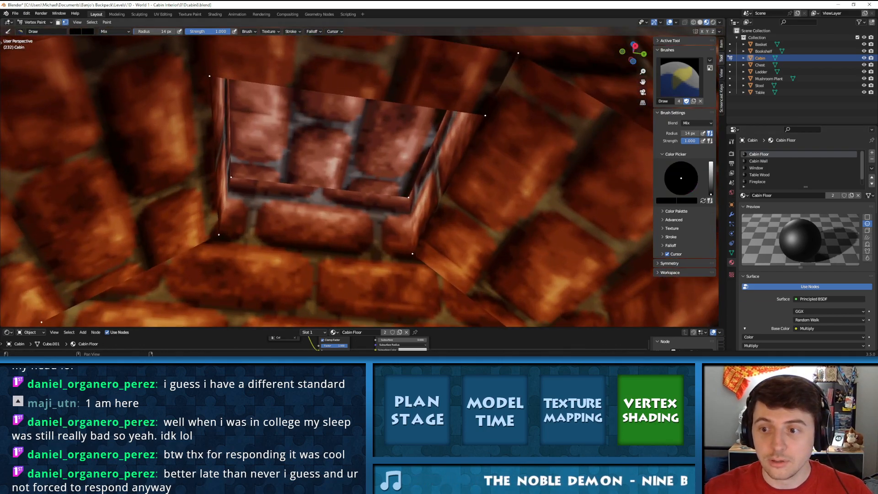
left_click(233, 179)
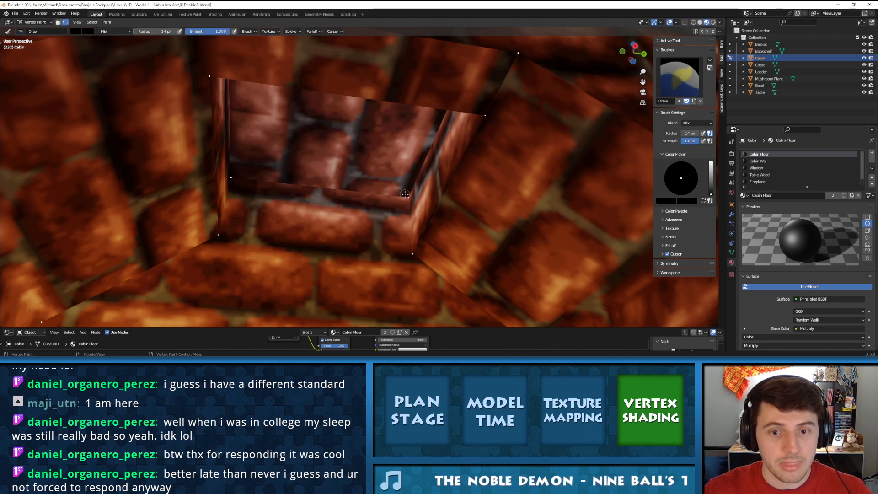
left_click(404, 194)
Paint the chimney opening's front corner vertices with a dark olive-brown and darken the brush color slightly
mouse_move(404, 193)
middle_mouse_down()
mouse_move(296, 99)
mouse_move(386, 141)
mouse_move(436, 98)
mouse_move(411, 114)
mouse_move(505, 143)
mouse_move(463, 212)
mouse_move(352, 144)
middle_mouse_up()
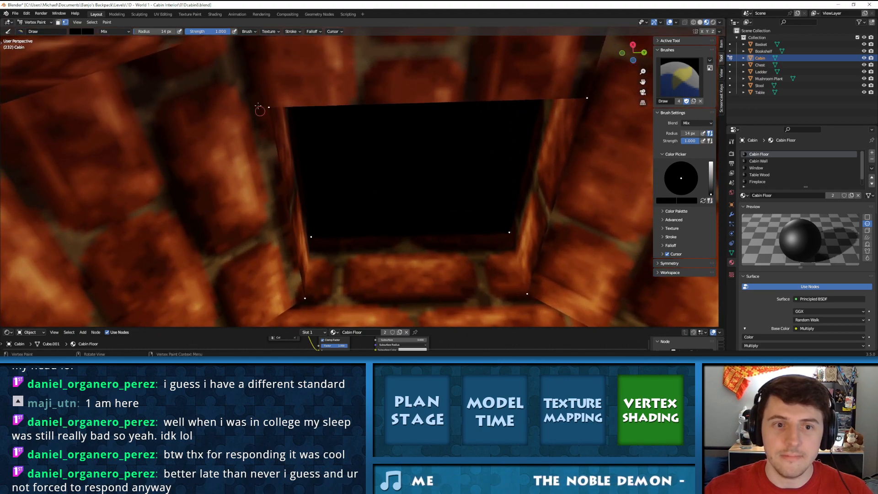
left_click(710, 182)
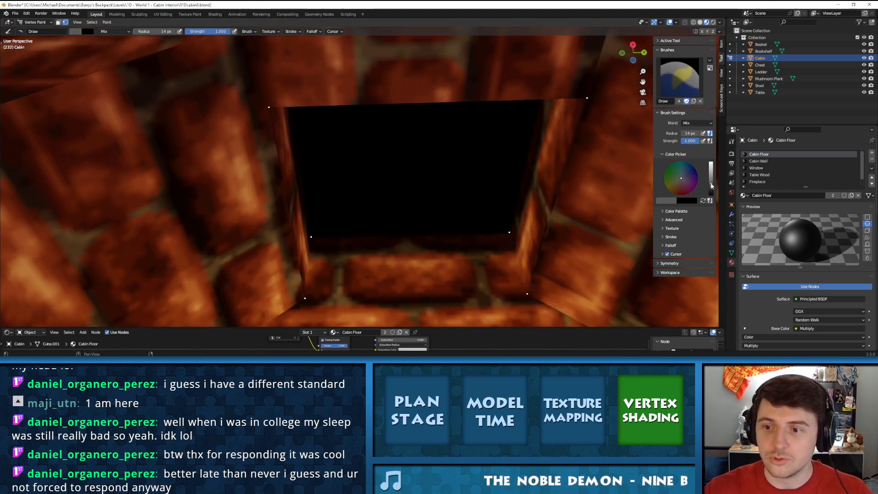
middle_click_drag(298, 113, 283, 112)
left_click(273, 122)
mouse_move(531, 104)
middle_mouse_down()
mouse_move(552, 98)
mouse_move(542, 168)
middle_mouse_up()
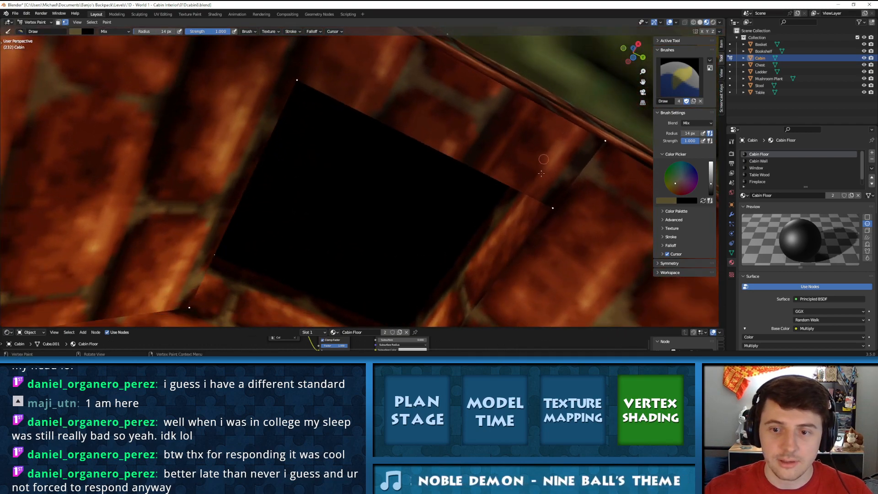
left_click(550, 211)
middle_click_drag(545, 198, 639, 221)
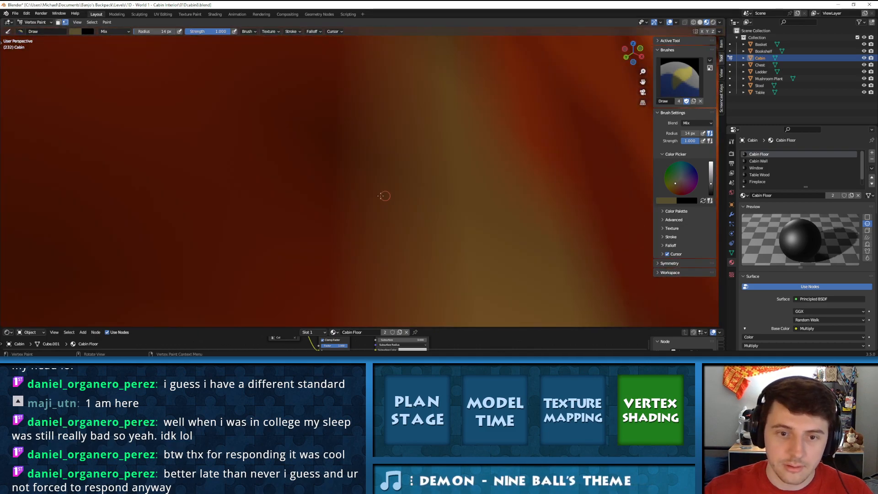
middle_click_drag(384, 197, 386, 192)
scroll(385, 192, "down", 4)
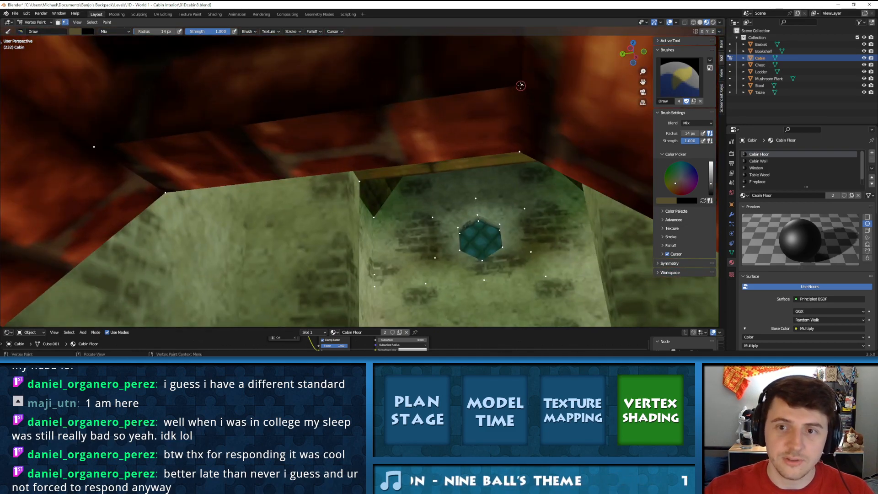
left_click(711, 187)
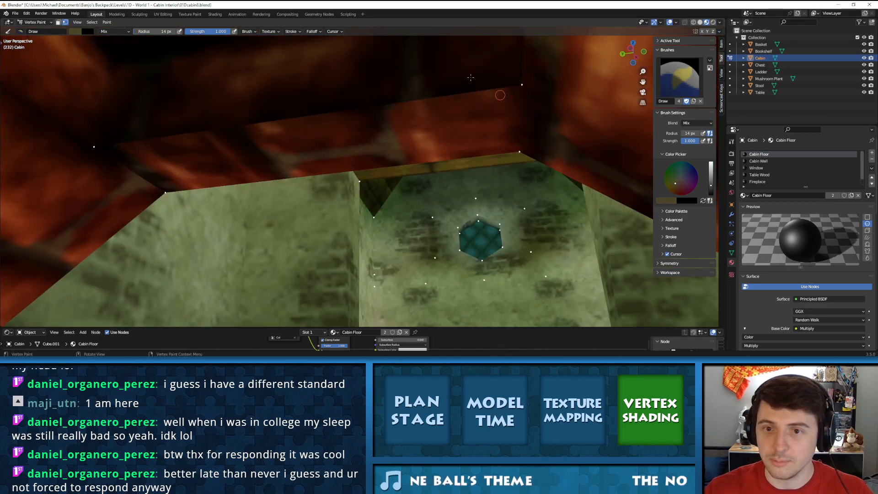
Examine the shading around the chimney opening and check its faces in Edit Mode
middle_click_drag(227, 182, 358, 178)
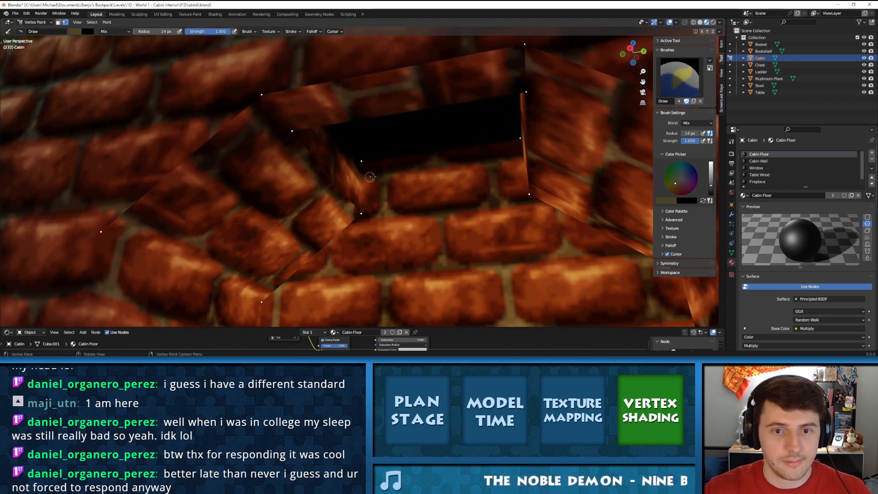
scroll(360, 183, "up", 3)
middle_click_drag(414, 135, 398, 143)
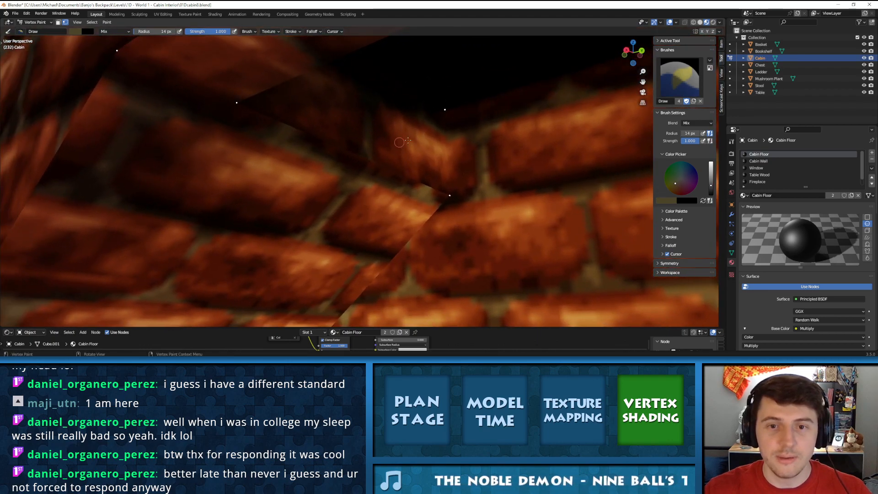
middle_click_drag(457, 146, 483, 145)
scroll(320, 125, "up", 3)
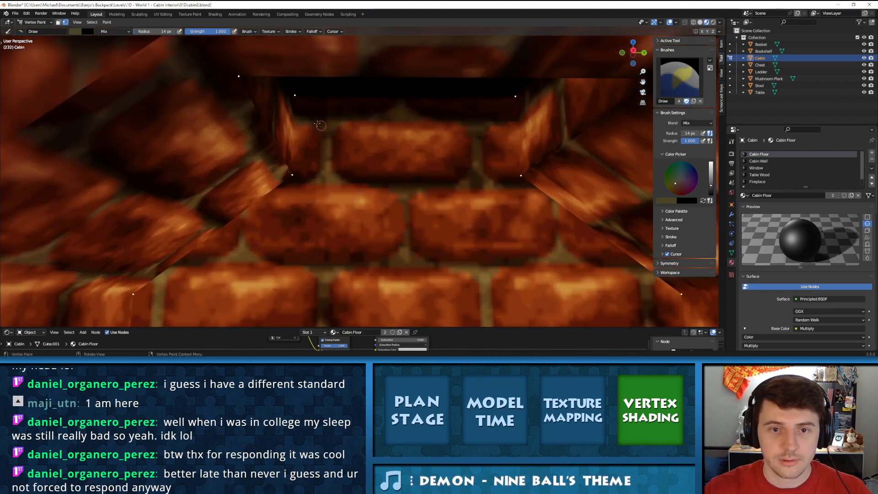
key("Tab")
key("Tab")
key("Tab")
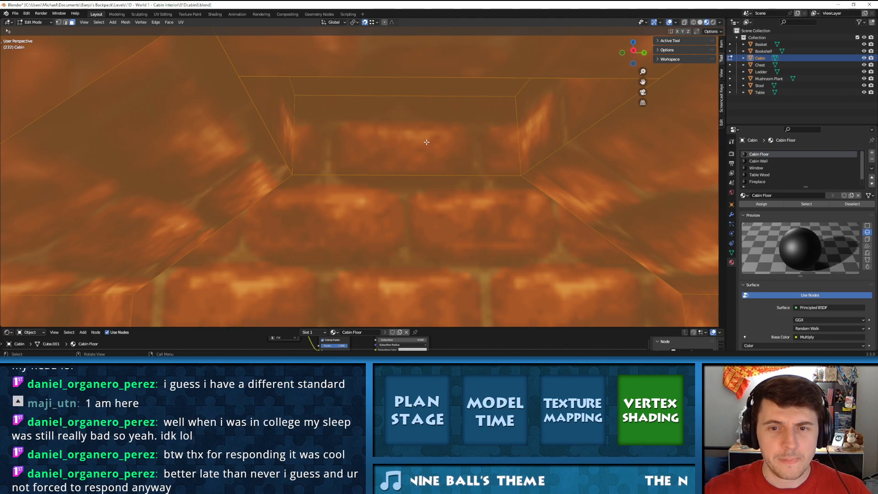
key("Tab")
Examine the shading of the whole fireplace from the front, up close inside and at an angle
scroll(423, 151, "down", 6)
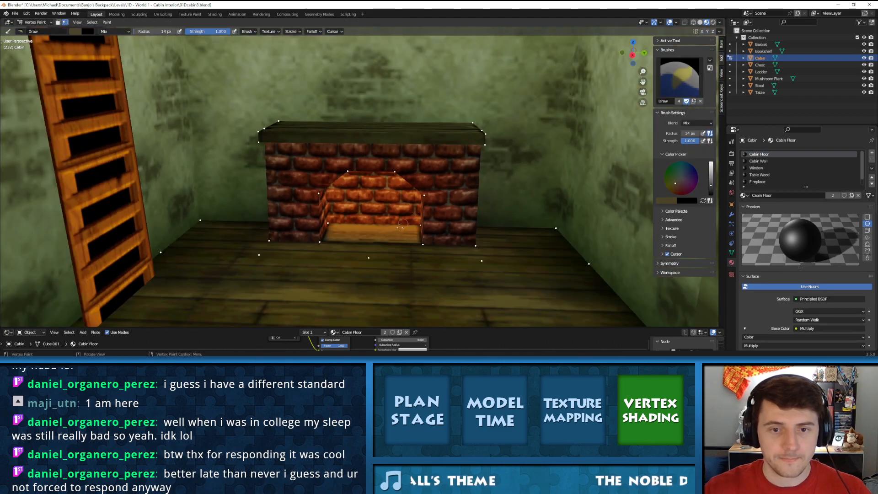
middle_click_drag(400, 227, 384, 210)
scroll(410, 204, "up", 5)
scroll(407, 188, "up", 4)
scroll(384, 209, "up", 1)
middle_click_drag(375, 138, 441, 213)
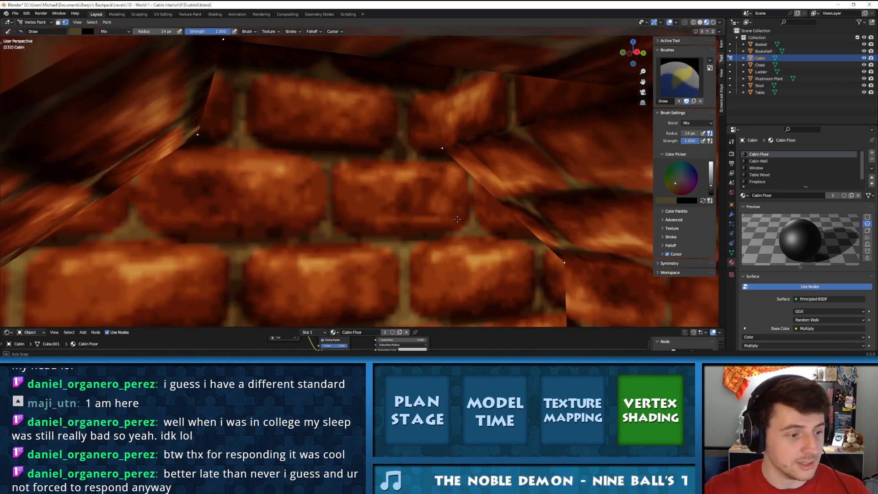
scroll(441, 201, "down", 6)
scroll(406, 192, "down", 4)
middle_click_drag(434, 176, 367, 140)
scroll(406, 192, "up", 5)
middle_click_drag(334, 115, 299, 109)
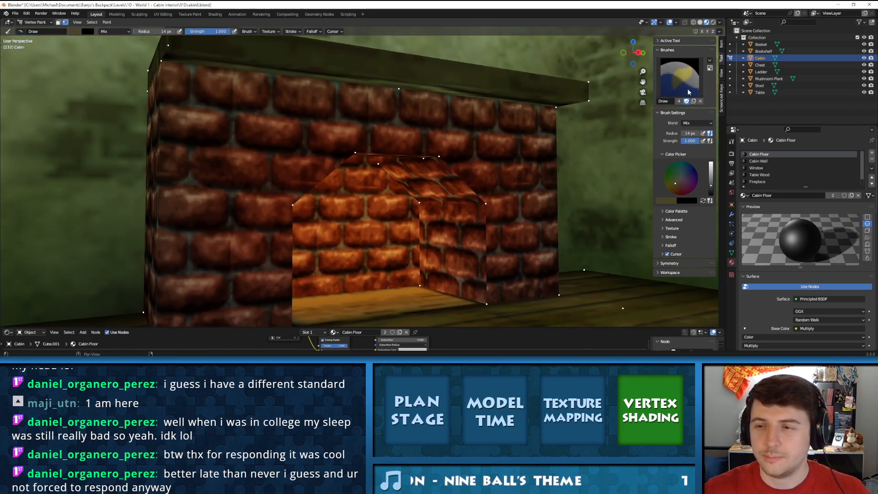
Mix a dark warm brown brush color for shading the fireplace's outer brickwork
left_click_drag(711, 179, 711, 162)
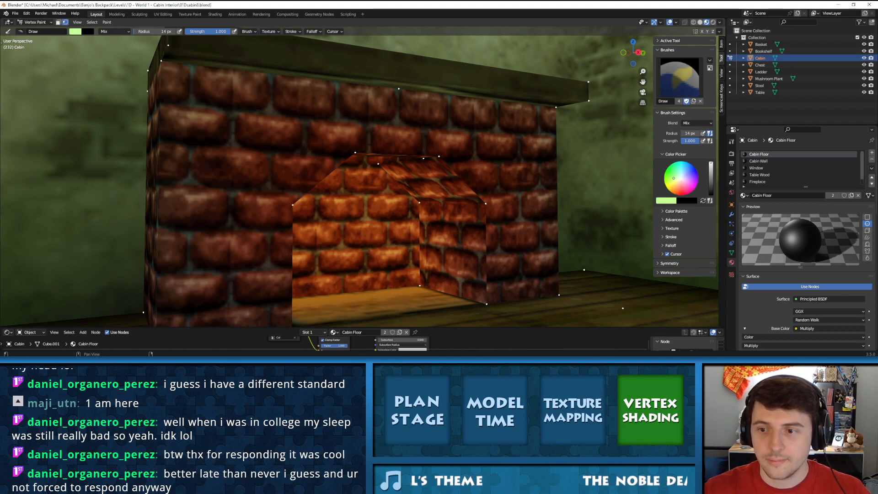
left_click_drag(676, 179, 676, 177)
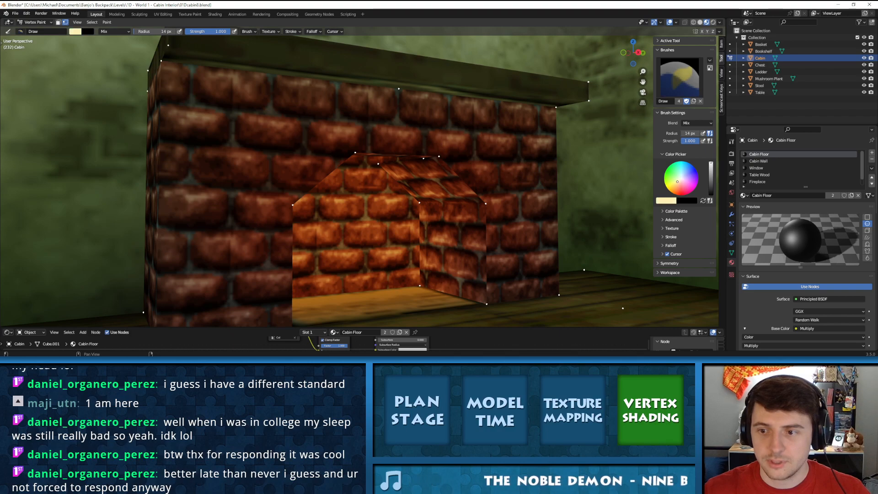
left_click_drag(708, 171, 709, 179)
scroll(423, 113, "up", 1)
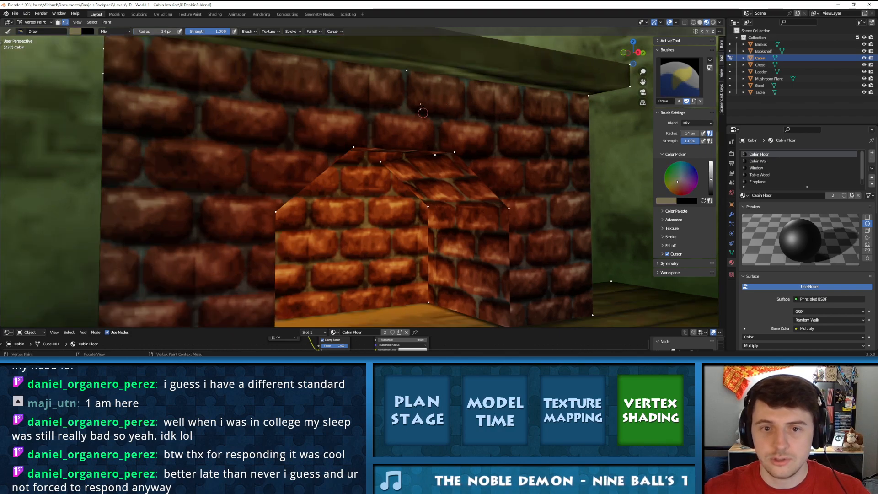
scroll(397, 114, "up", 2)
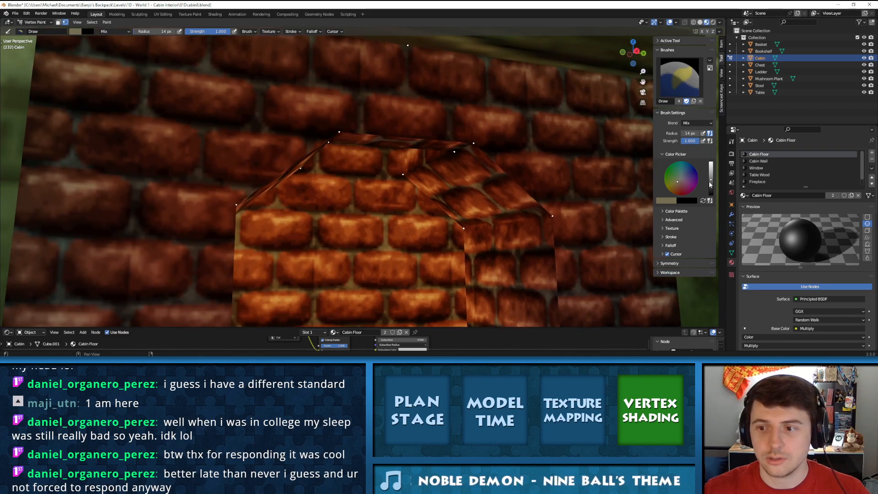
mouse_move(439, 54)
middle_mouse_down()
mouse_move(448, 108)
mouse_move(489, 89)
middle_mouse_up()
right_click(494, 71)
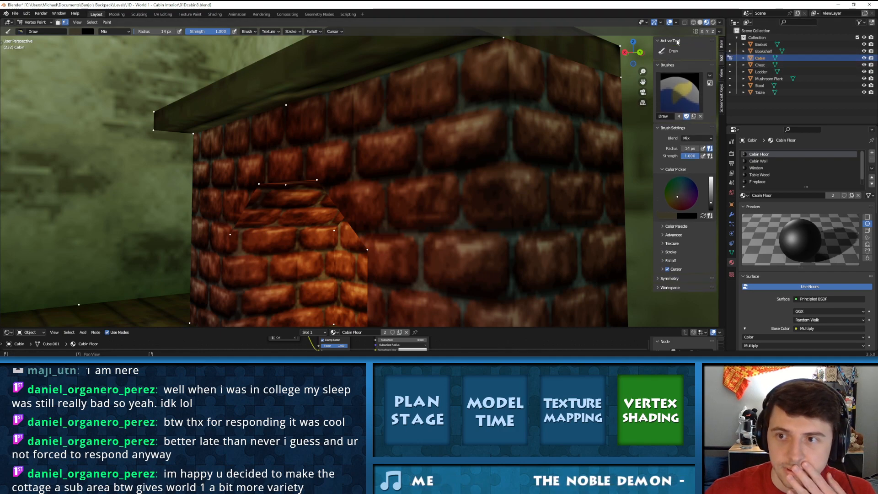
Try painting the fireplace's upper front corner under the mantel dark brown, and undo the stroke
left_click(504, 39)
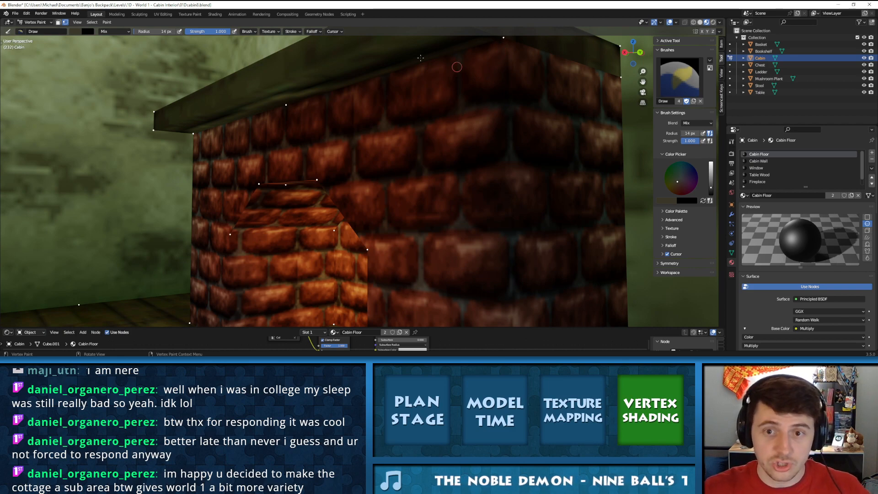
key("ctrl+z")
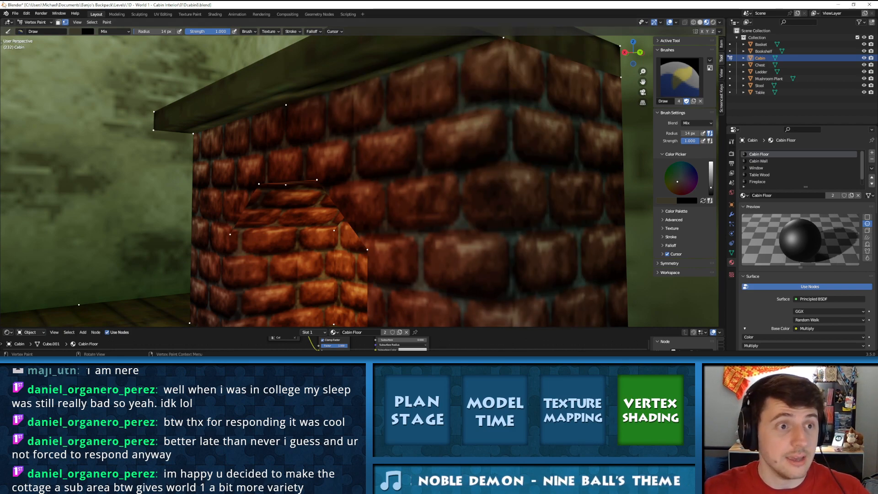
Save the cabin interior file
left_click(15, 13)
left_click(26, 58)
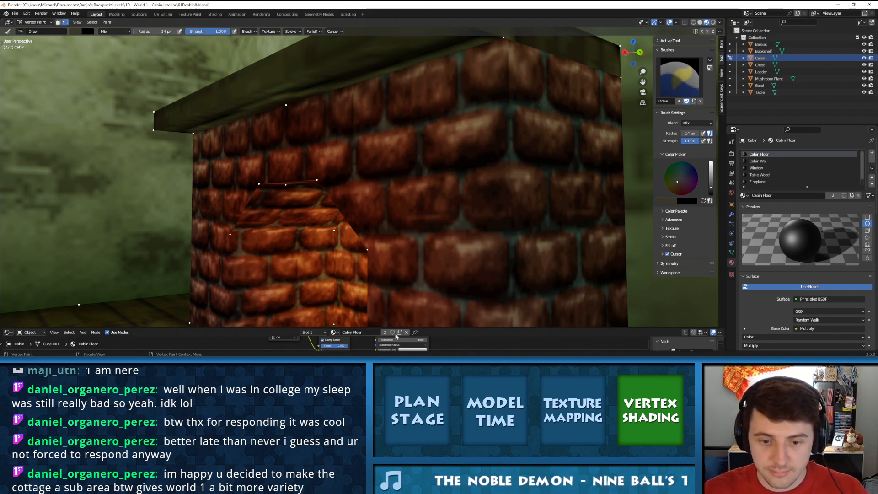
left_click(659, 273)
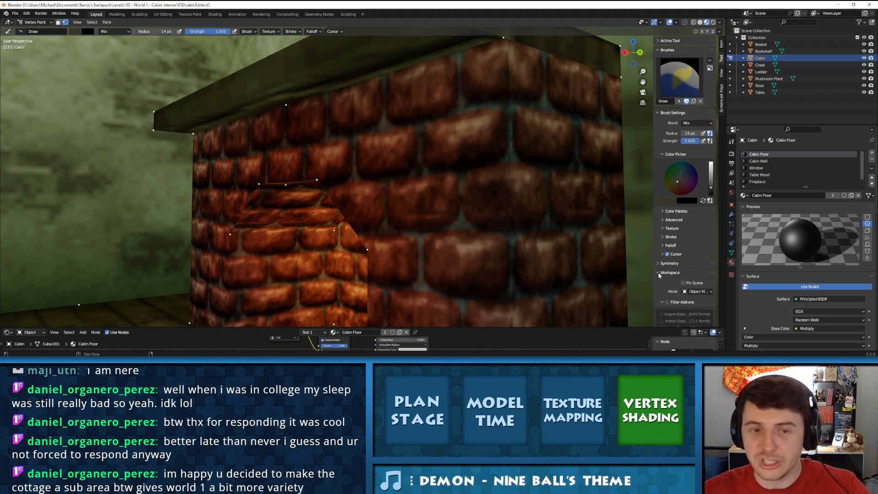
left_click(658, 272)
left_click(658, 263)
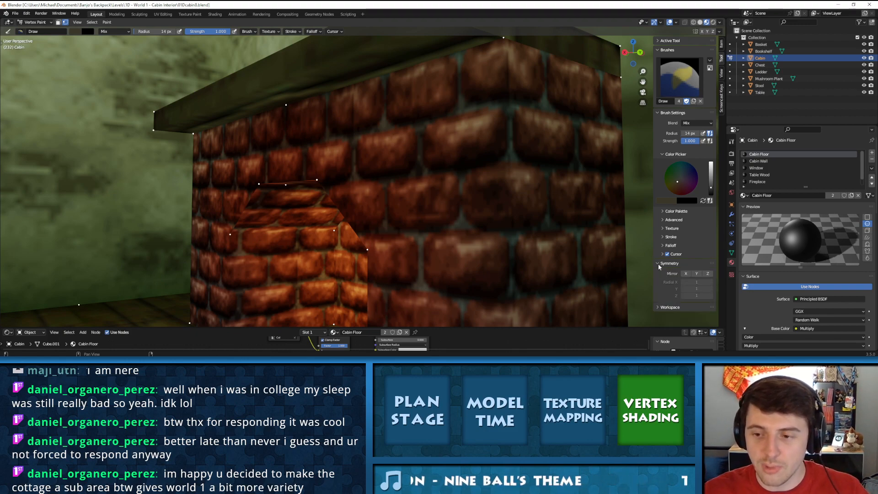
left_click(659, 264)
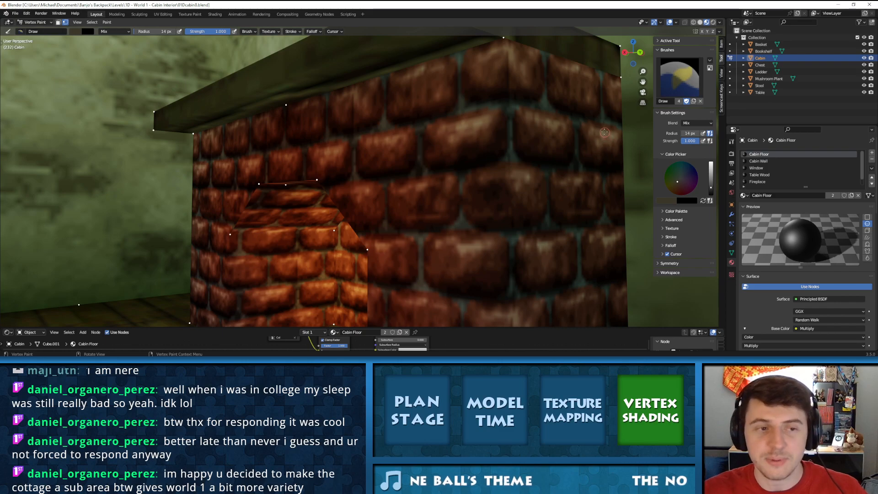
middle_click_drag(347, 128, 420, 110)
scroll(384, 145, "down", 4)
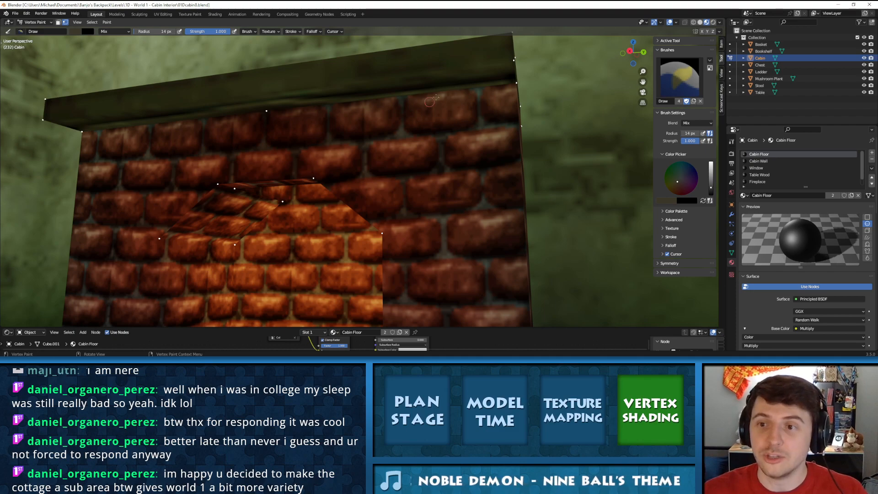
middle_click_drag(481, 98, 457, 106)
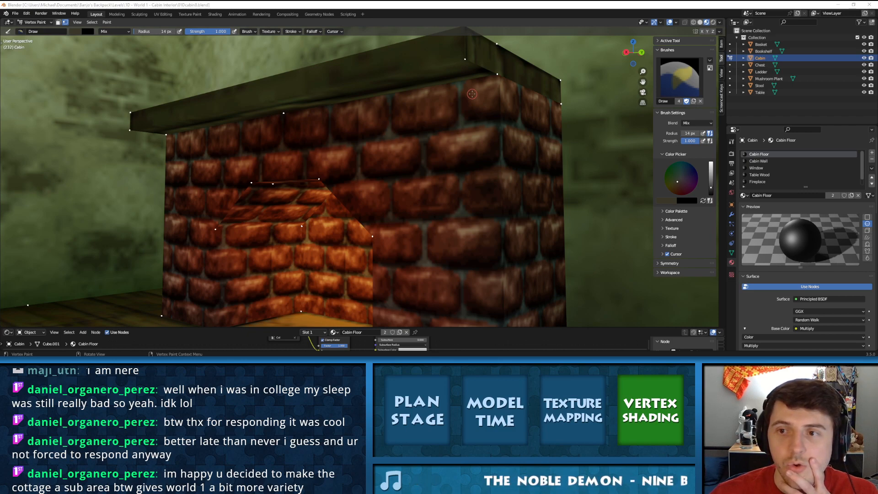
left_click(685, 23)
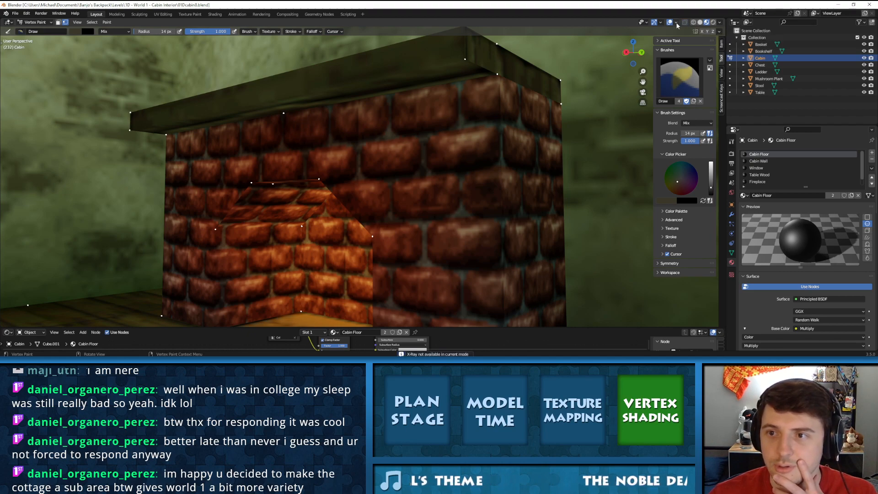
left_click(676, 24)
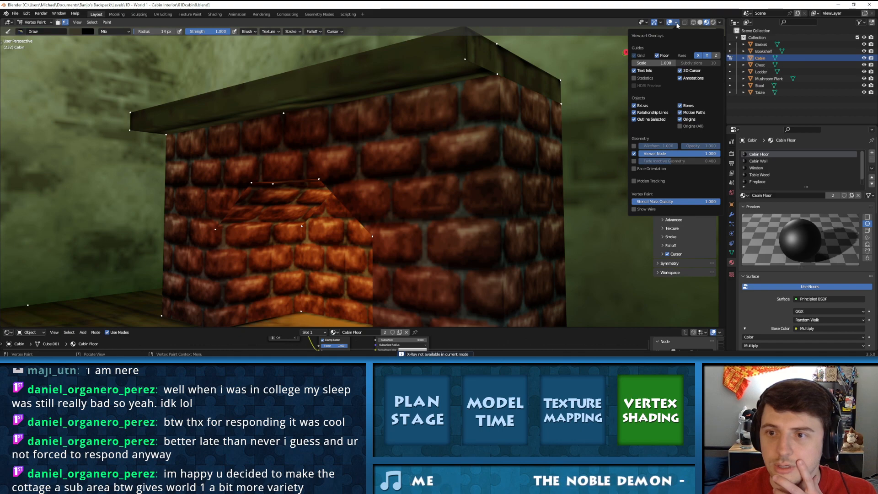
left_click(659, 24)
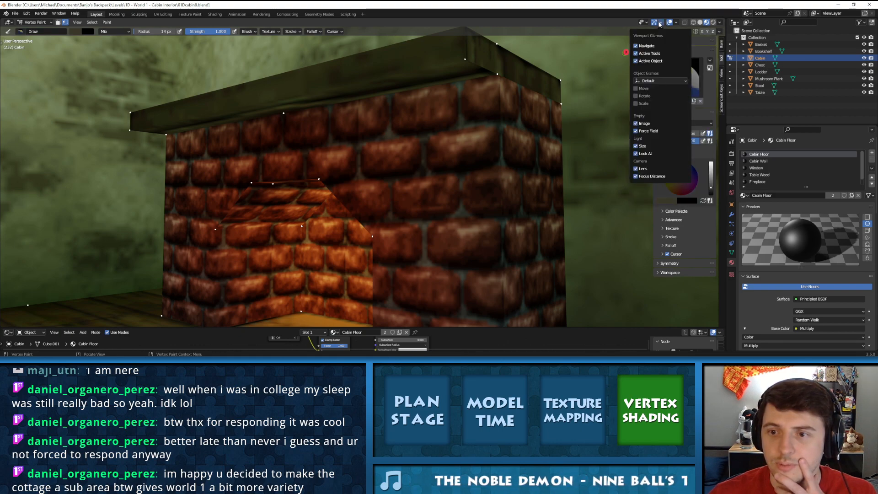
left_click(642, 23)
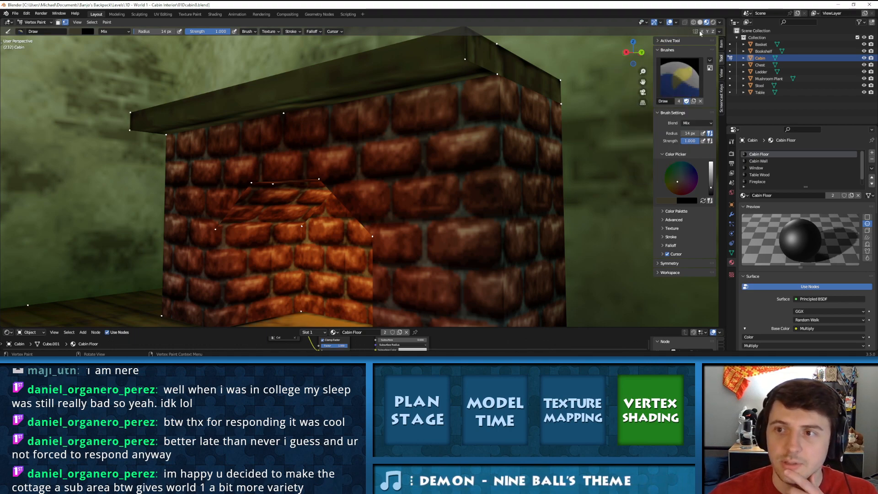
left_click(719, 23)
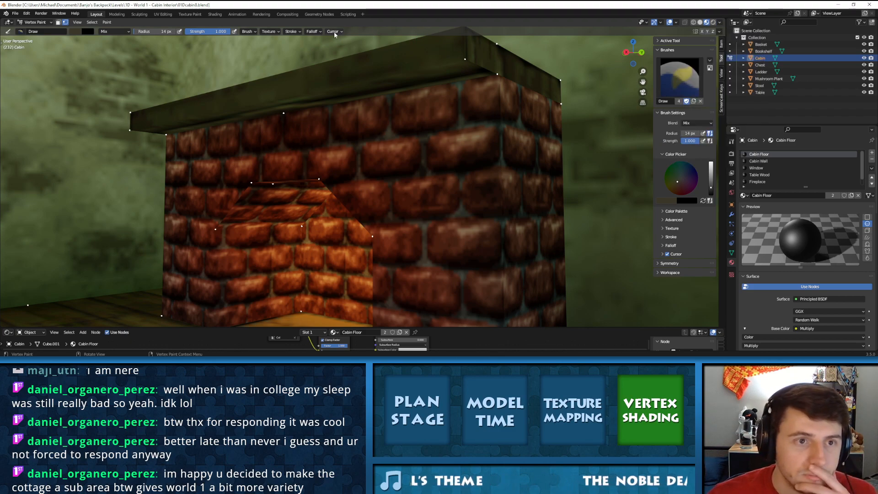
left_click(292, 32)
left_click(315, 32)
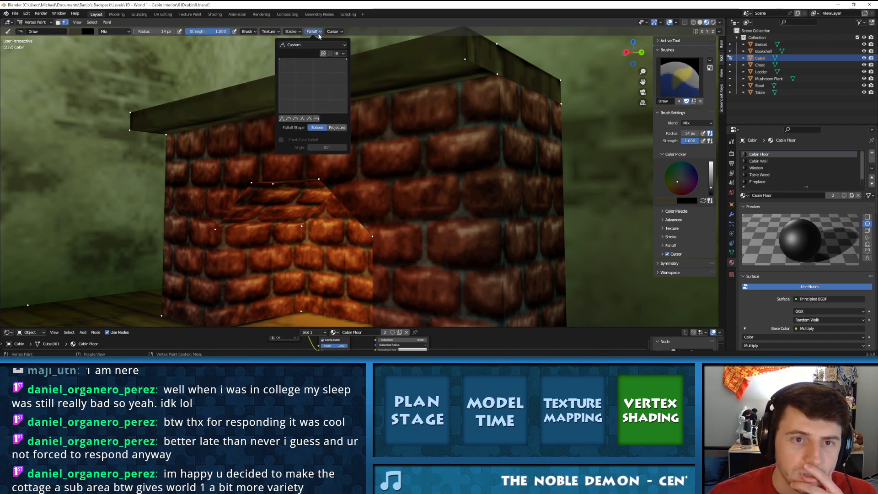
left_click(329, 32)
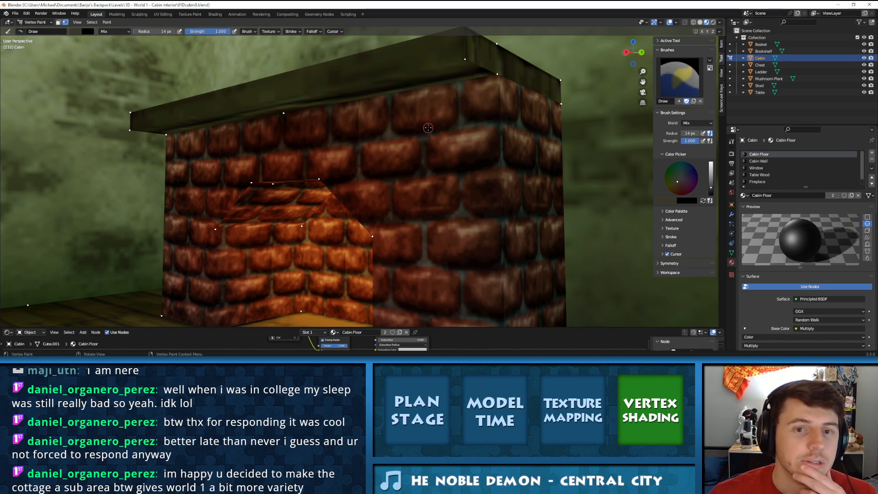
Darken the upper front corners of the fireplace's brickwork under both ends of the mantel
left_click(452, 97)
left_click(495, 77)
mouse_move(441, 103)
middle_mouse_down()
mouse_move(423, 101)
mouse_move(484, 105)
middle_mouse_up()
middle_click_drag(237, 109, 496, 145, "shift")
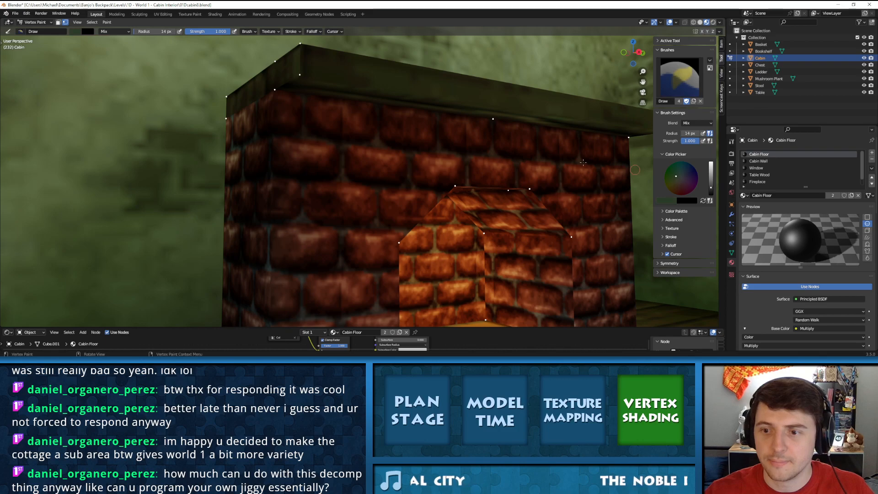
Paint the back wall dark green where it meets the end of the mantel to shade it beside the fireplace
middle_click_drag(231, 120, 234, 153)
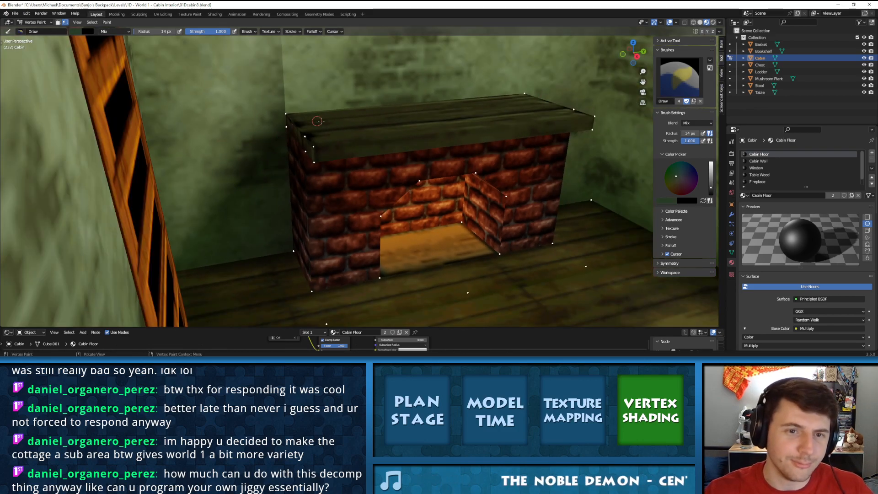
middle_click_drag(494, 133, 415, 112)
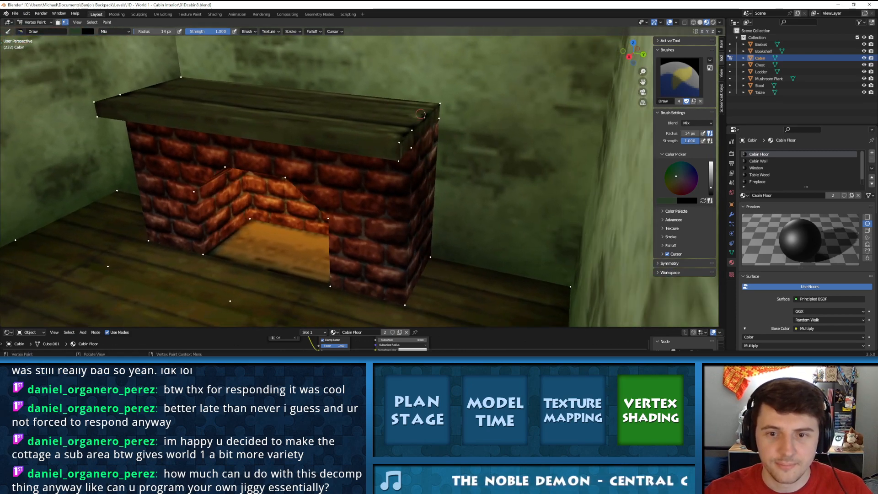
left_click(443, 123)
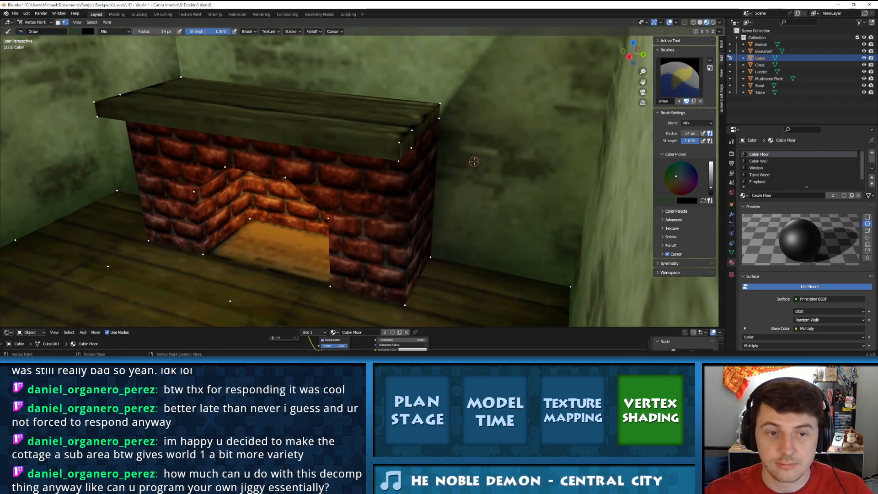
Triangulate the back wall faces beside the fireplace and select the wall faces on its other side
key("Tab")
mouse_move(489, 157)
middle_mouse_down()
mouse_move(475, 121)
mouse_move(435, 111)
middle_mouse_up()
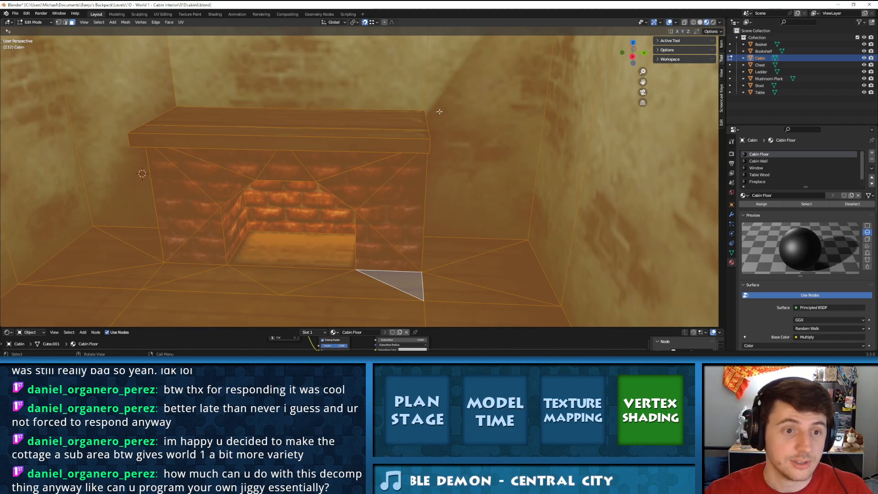
left_click(479, 133)
key("ctrl+t")
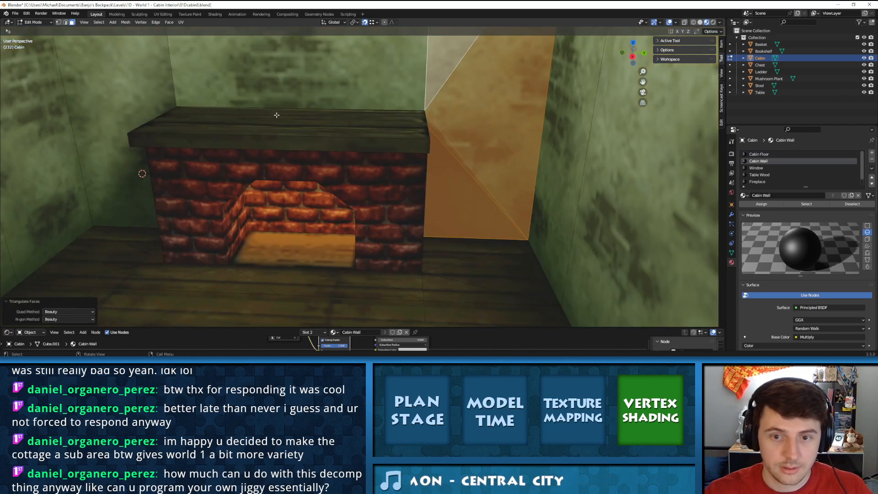
middle_click_drag(276, 115, 202, 133)
left_click(124, 169)
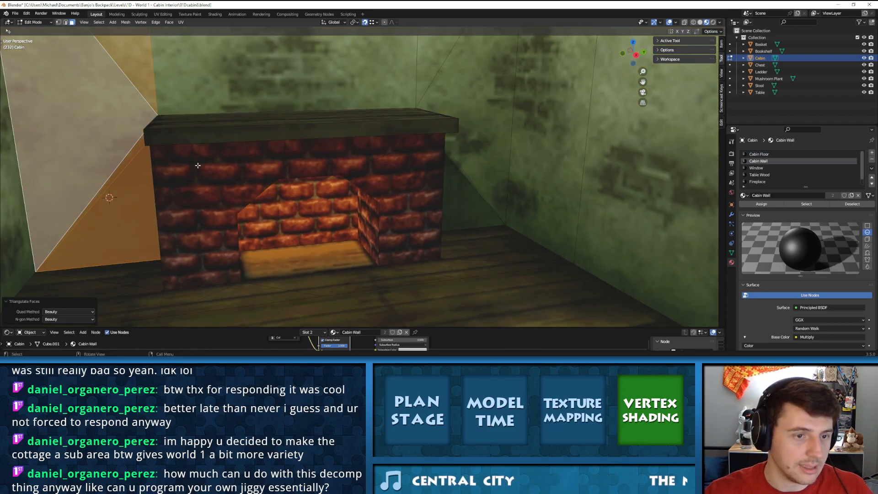
Examine the dark wall shading on both sides of the fireplace from the front and at an angle
key("Tab")
middle_click_drag(368, 153, 360, 133)
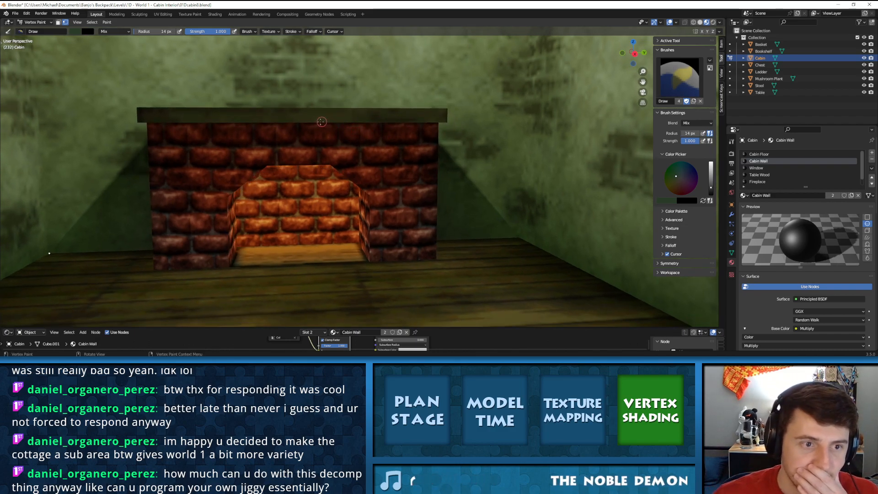
middle_click_drag(321, 122, 352, 130)
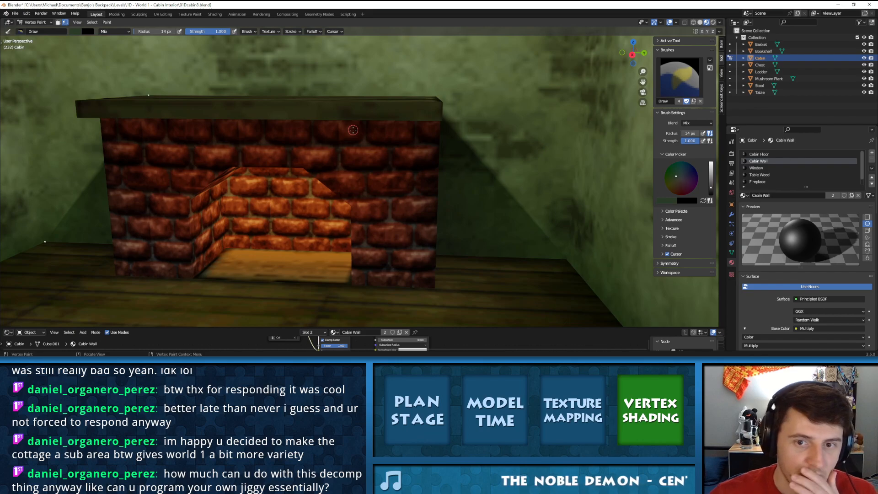
key("Tab")
middle_click_drag(434, 118, 456, 126)
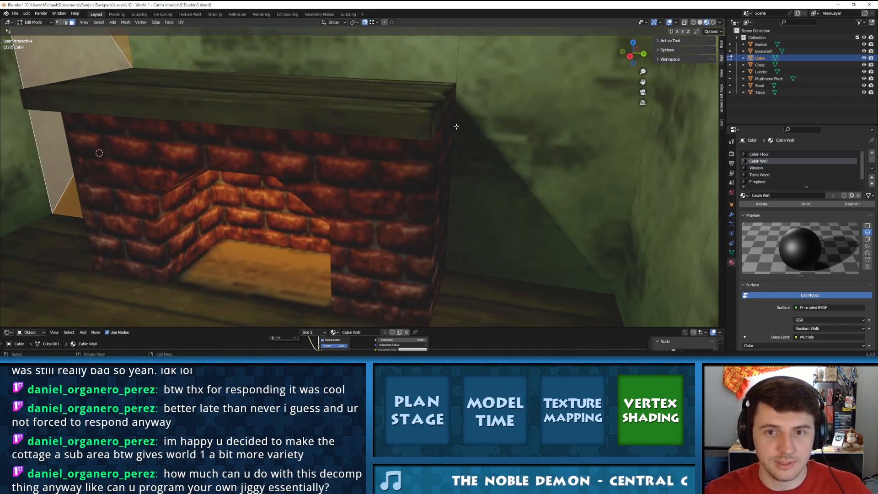
scroll(341, 137, "up", 5)
scroll(348, 136, "down", 6)
mouse_move(362, 135)
middle_mouse_down()
mouse_move(372, 119)
mouse_move(430, 126)
middle_mouse_up()
scroll(320, 122, "up", 2)
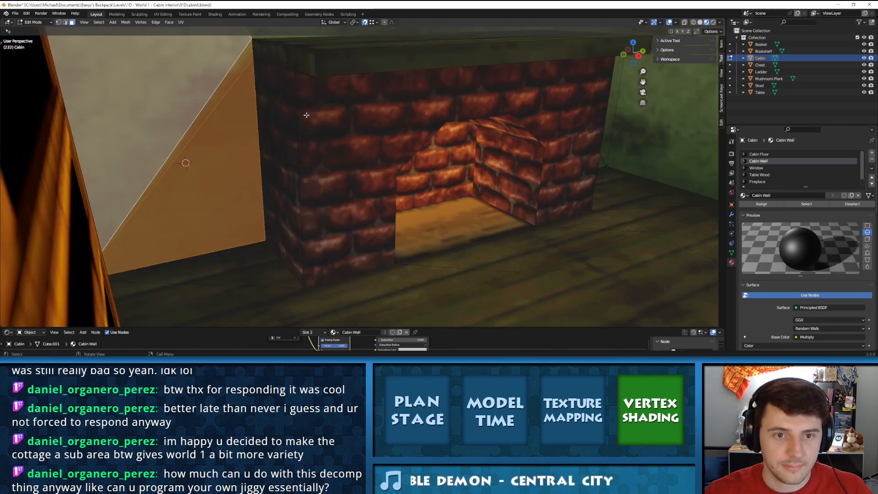
Mix a medium green brush color and repaint the back wall at the mantel's rear corner to soften the shadow
key("Tab")
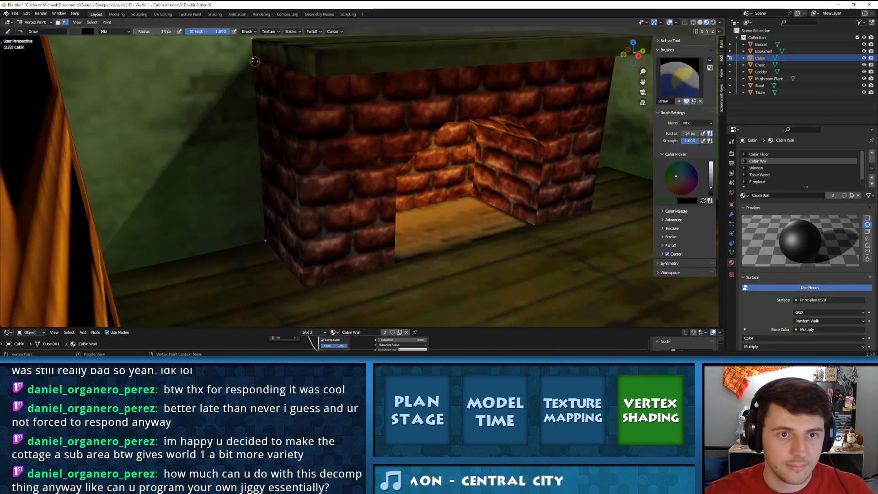
middle_click_drag(284, 67, 271, 122, "shift")
left_click_drag(710, 186, 711, 170)
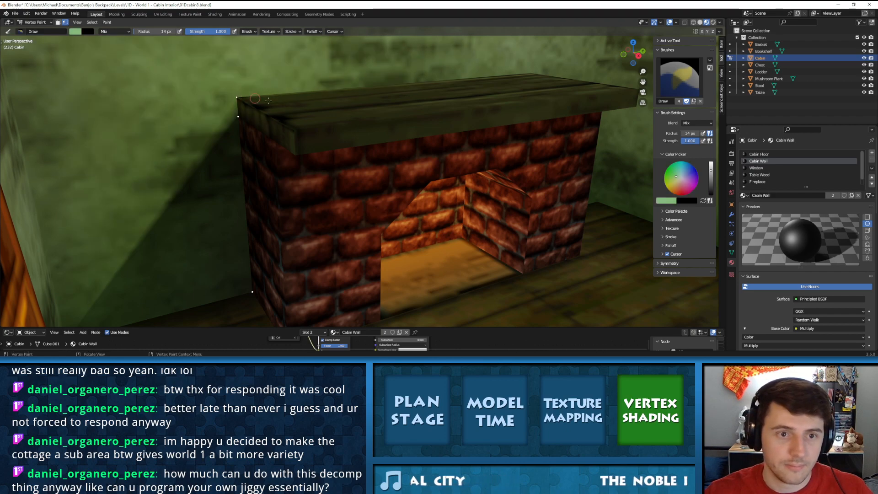
left_click(711, 181)
left_click(237, 97)
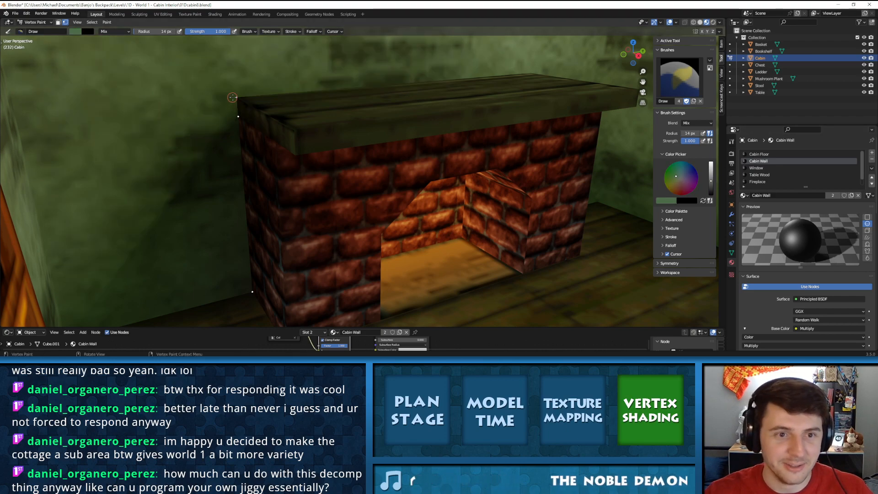
middle_click_drag(239, 96, 348, 116)
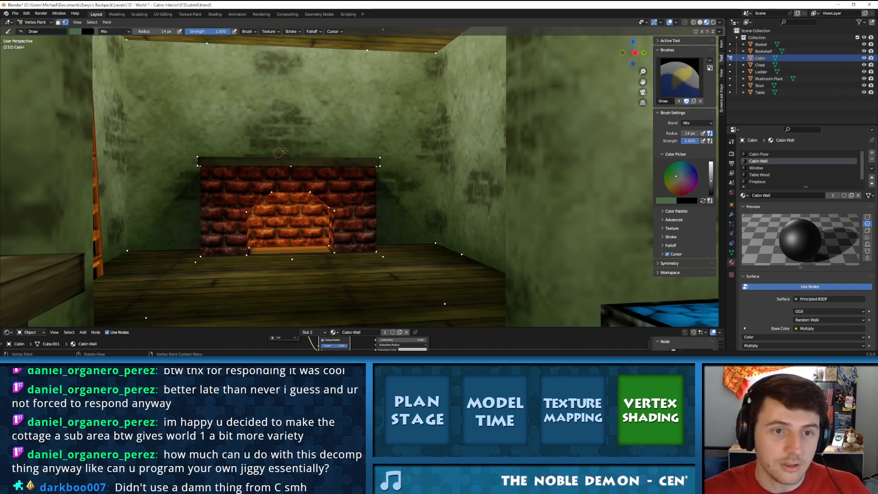
Inspect the floor faces beside the fireplace close up in Edit Mode and return to Vertex Paint with the whole mesh selected
middle_click_drag(299, 148, 401, 180)
middle_click_drag(403, 229, 425, 205, "shift")
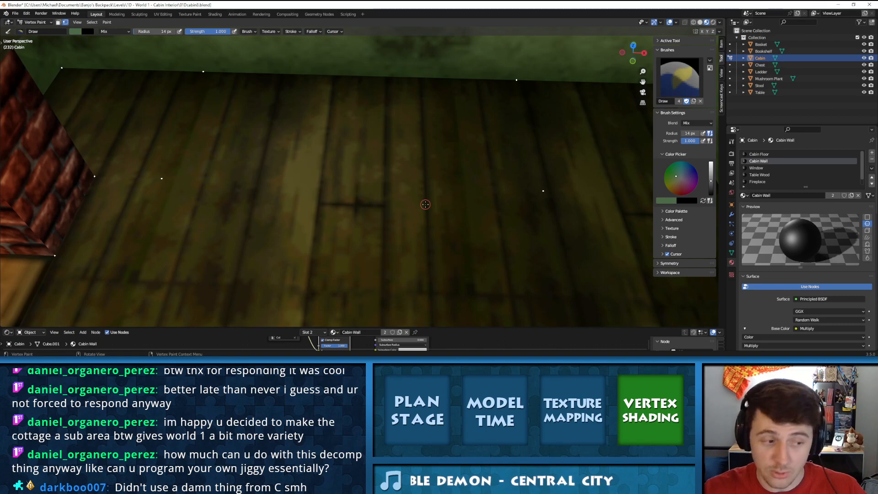
key("Tab")
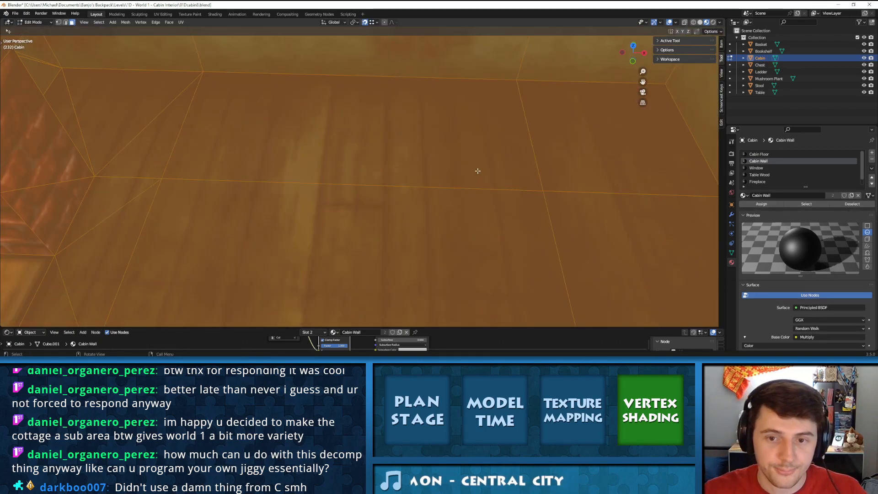
left_click(383, 140)
key("KP_7")
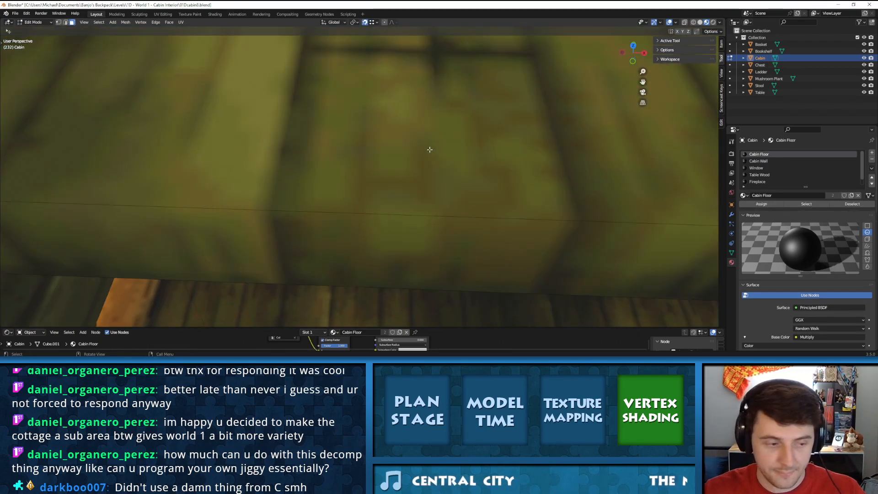
scroll(359, 153, "up", 6)
mouse_move(396, 201)
middle_mouse_down()
mouse_move(390, 160)
mouse_move(377, 147)
mouse_move(341, 153)
mouse_move(441, 177)
mouse_move(216, 95)
middle_mouse_up()
scroll(430, 160, "up", 3)
scroll(429, 161, "down", 5)
key("a")
key("ctrl+Tab")
scroll(368, 151, "down", 4)
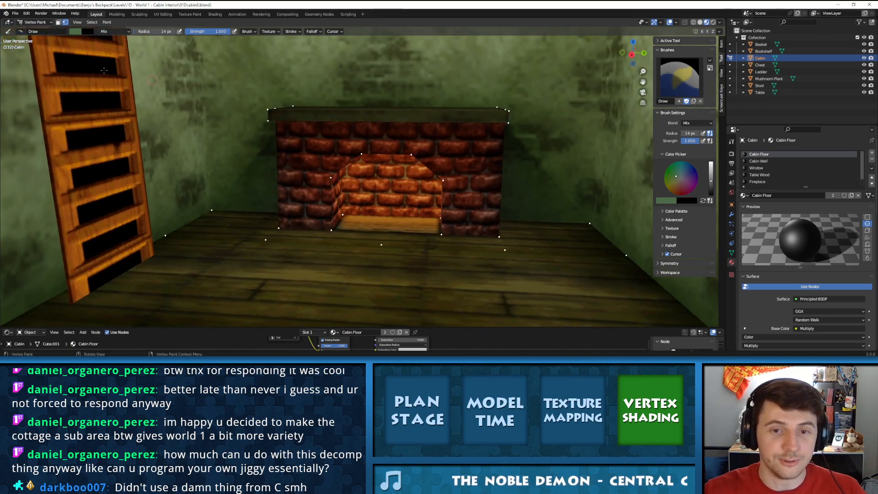
Save the cabin interior file and examine the room's floor and wall shading from several angles
key("ctrl+s")
middle_click_drag(320, 114, 375, 162)
scroll(340, 114, "down", 3)
middle_click_drag(439, 132, 433, 127)
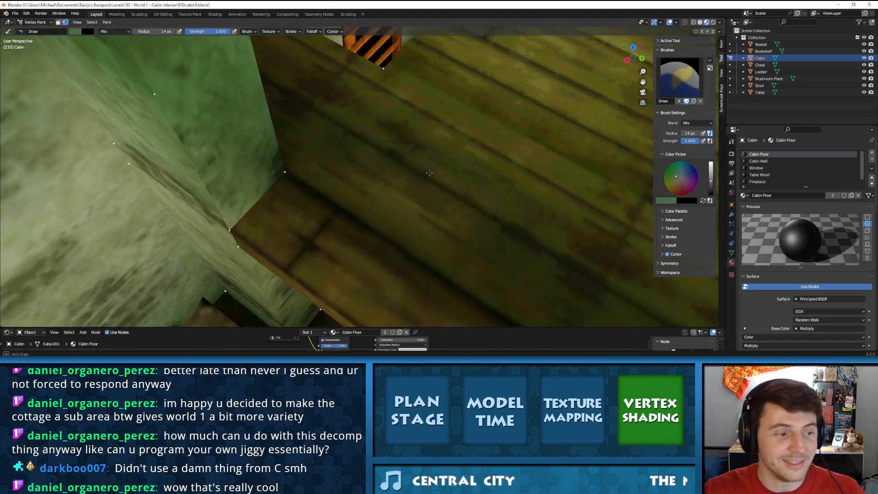
middle_click_drag(429, 173, 376, 157)
scroll(412, 137, "up", 5)
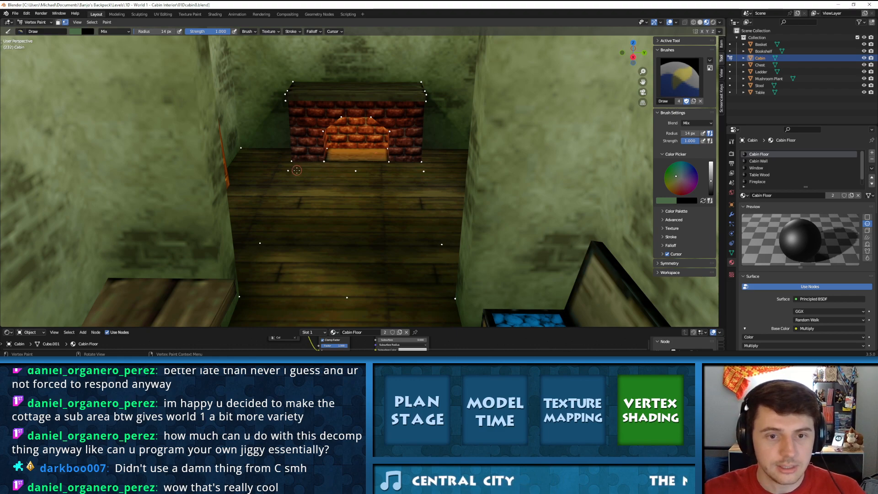
middle_click_drag(397, 166, 414, 176)
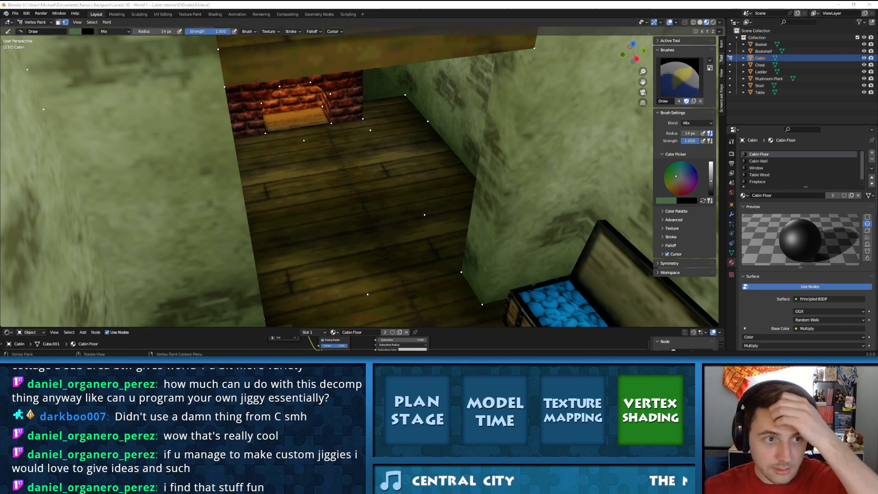
Switch to the World 2 Main House scene in Blender and examine its interior model from several angles
key("F12")
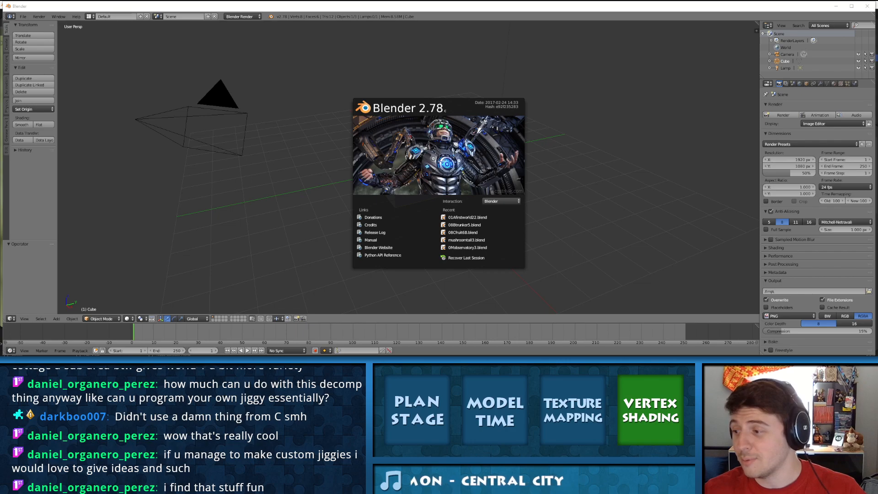
left_click(851, 6)
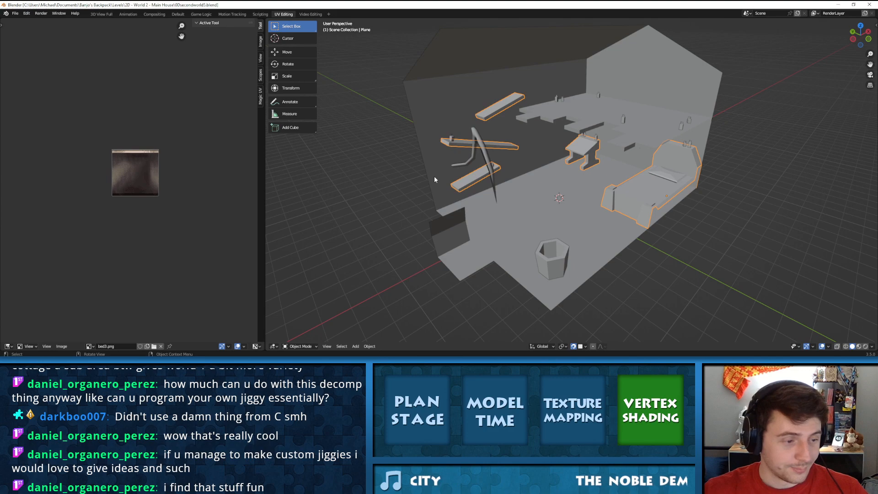
middle_click_drag(568, 139, 525, 139)
scroll(521, 140, "up", 2)
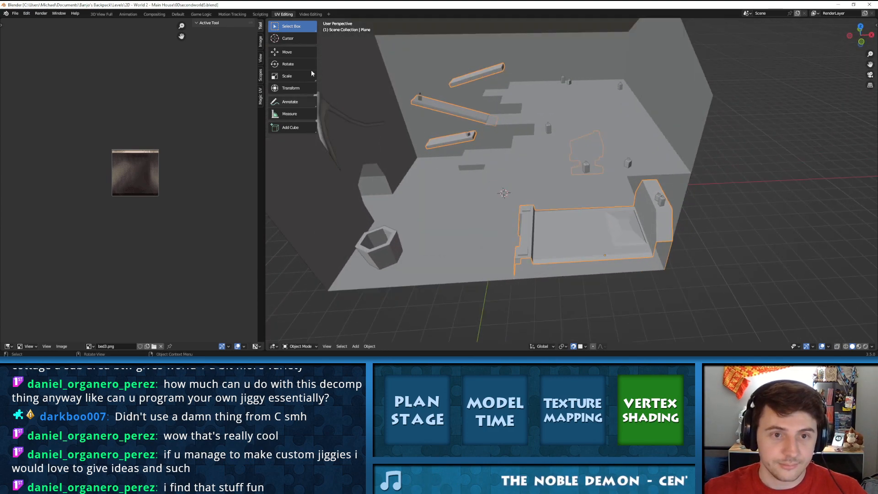
middle_click_drag(449, 140, 576, 146)
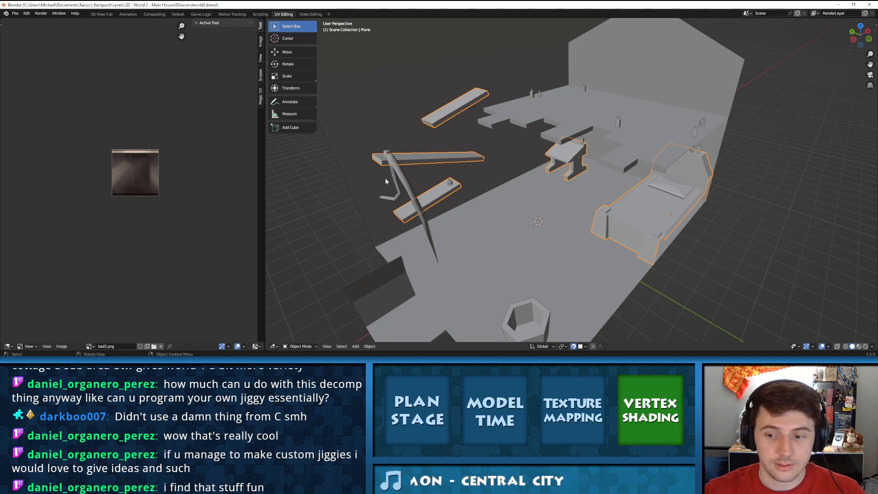
Close the current main house window, switch to the new Blender 2.78 session and delete all default scene objects
left_click(872, 4)
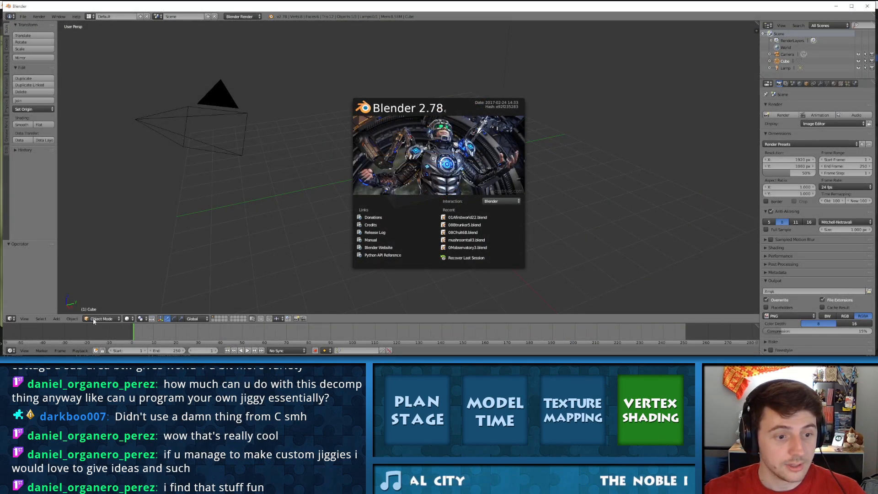
left_click(103, 356)
key("alt+Tab")
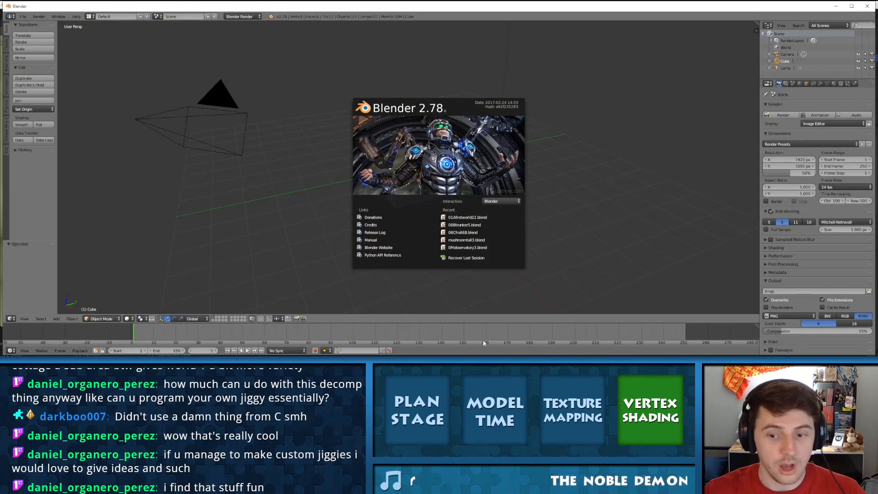
left_click(296, 112)
key("a")
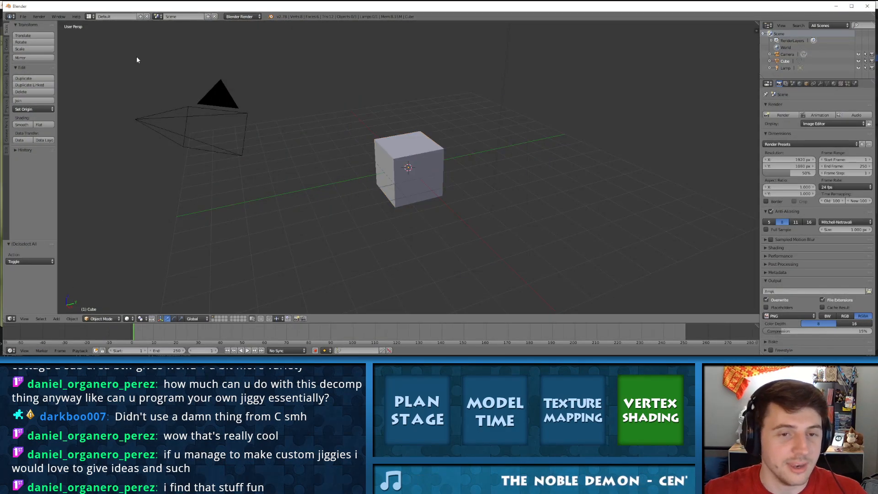
key("a")
key("x")
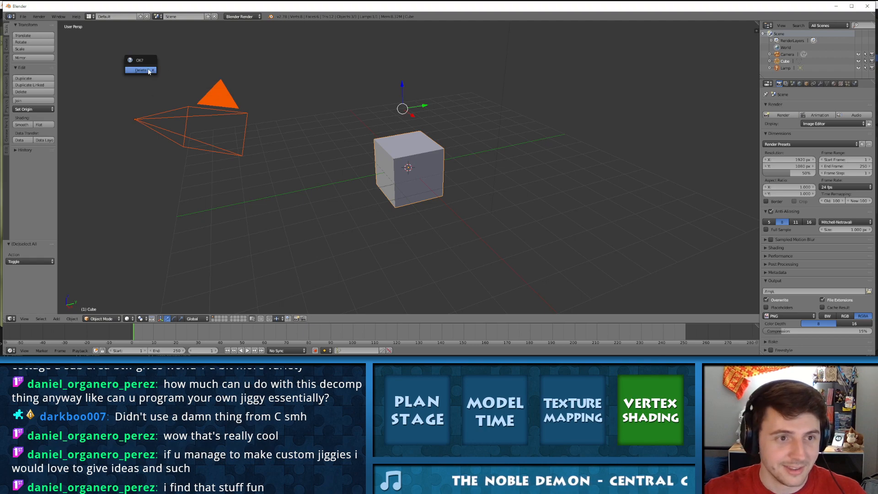
left_click(149, 71)
Open the file 0Dsecondworld5.blend from the 2D - World 2 - Main House folder
left_click(23, 17)
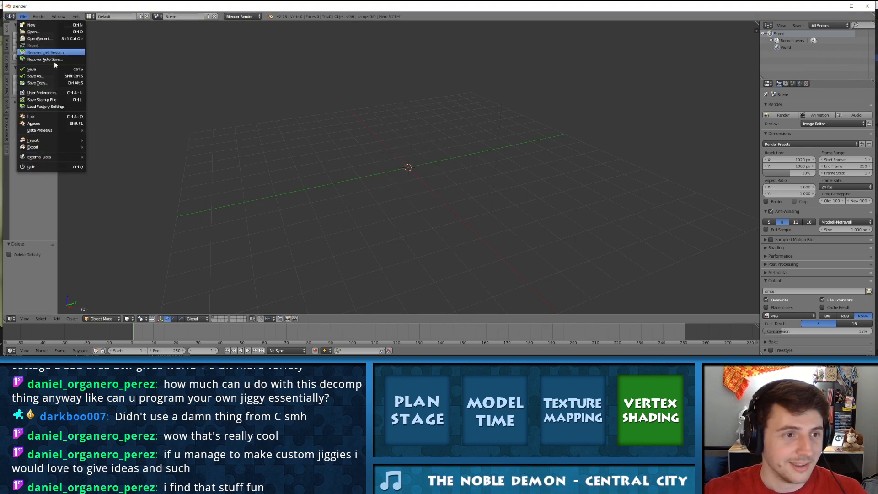
left_click(50, 31)
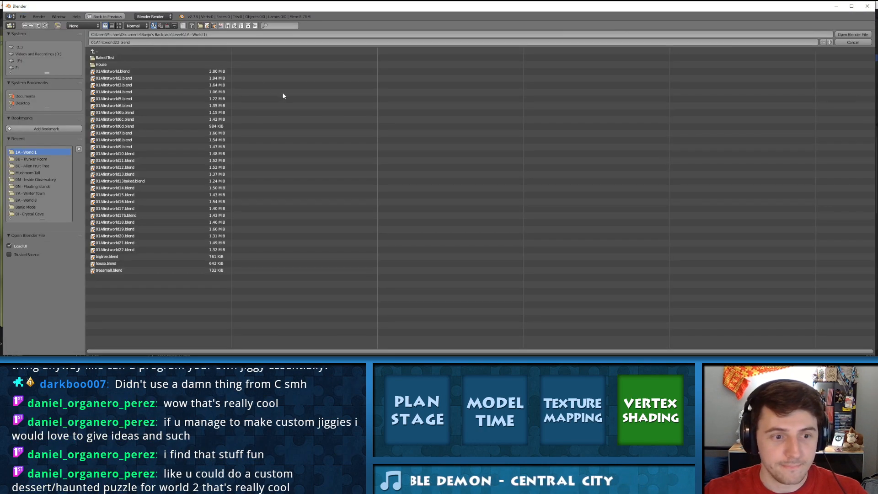
left_click(101, 50)
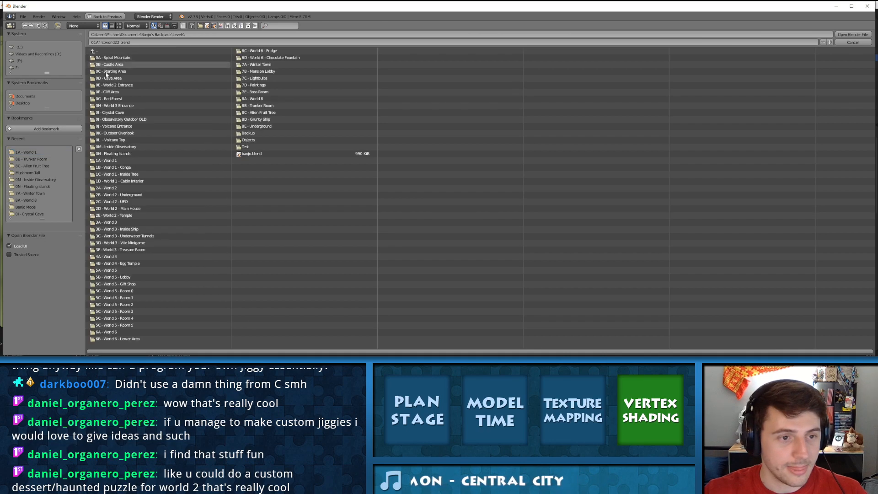
left_click(120, 208)
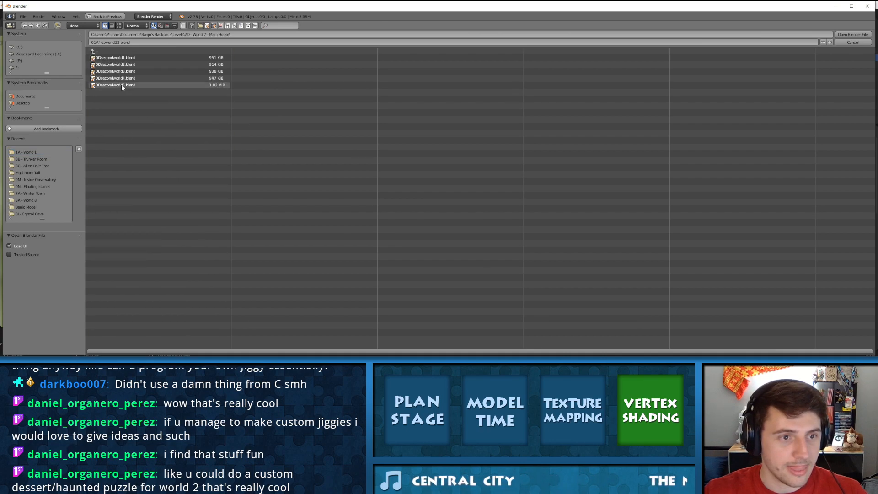
double_click(123, 89)
Examine the textured room interior around the scythes, wall shelves, metal bucket and doorway from several angles
middle_click_drag(589, 170, 526, 123)
scroll(530, 170, "up", 5)
scroll(511, 152, "up", 3)
left_click(497, 104)
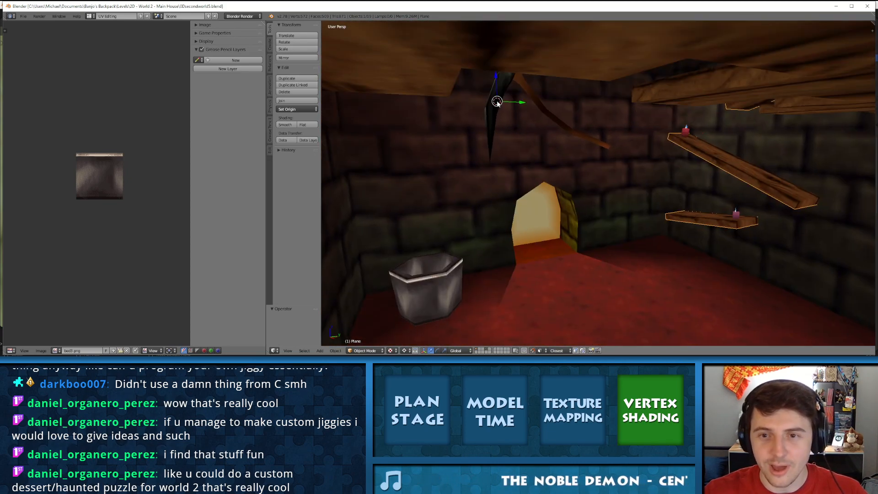
left_click(494, 110)
left_click(490, 123)
left_click(550, 114)
left_click(497, 91)
middle_click_drag(539, 117, 558, 133)
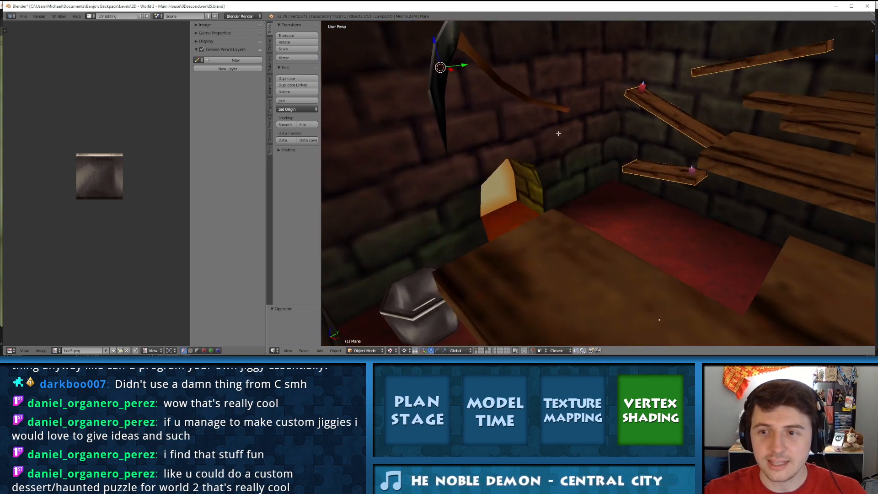
key("Tab")
left_click(438, 70)
key("Tab")
left_click(440, 94)
middle_click_drag(447, 98, 324, 177)
middle_click_drag(457, 174, 576, 200)
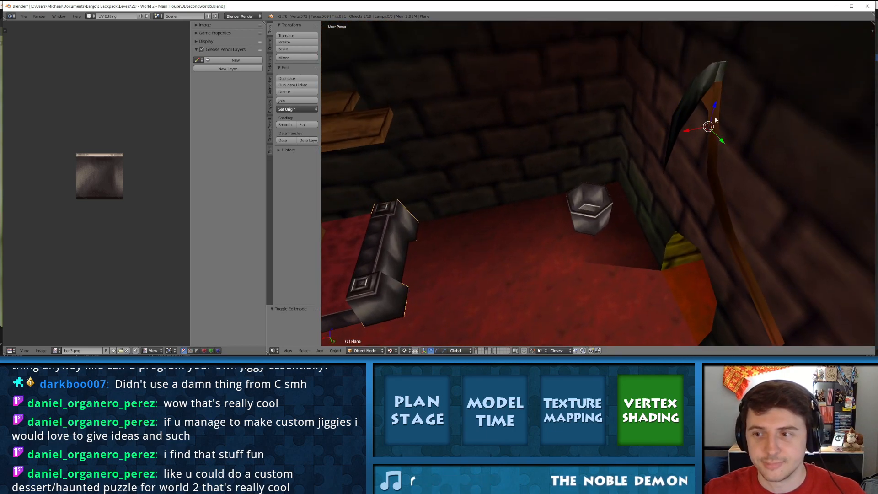
Examine the slanted metal table and the candles on its upper edge close up
middle_click_drag(438, 149, 631, 197)
scroll(464, 190, "up", 3)
middle_click_drag(451, 136, 509, 169)
scroll(497, 169, "up", 3)
scroll(503, 160, "down", 5)
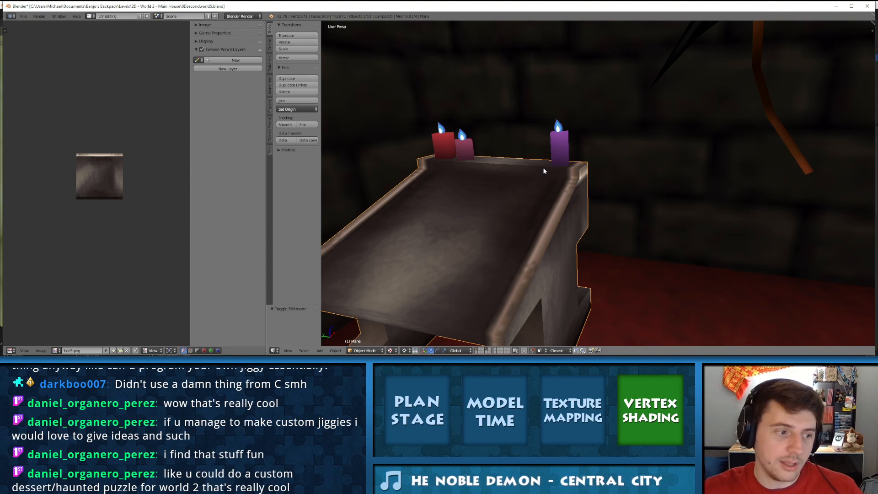
middle_click_drag(550, 160, 459, 138)
scroll(589, 164, "down", 3)
Enter Edit Mode on the furniture mesh and inspect the bed frame's faces and texturing up close
key("Tab")
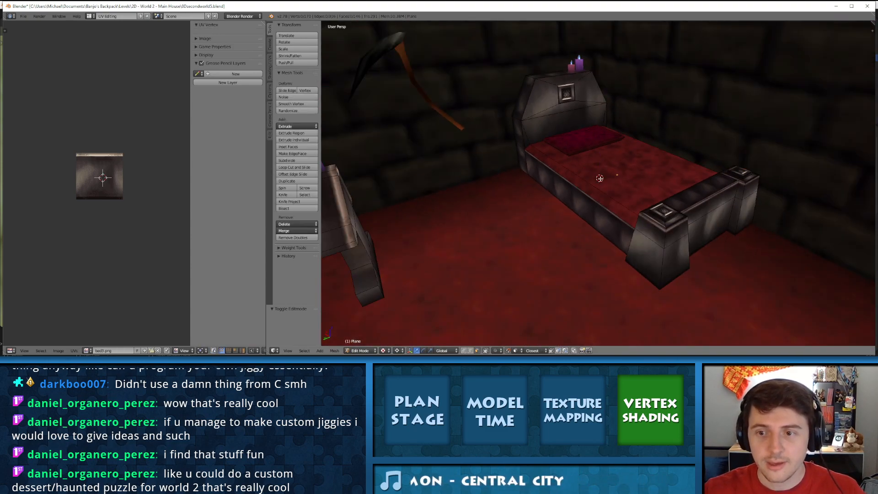
mouse_move(655, 183)
middle_mouse_down()
mouse_move(564, 169)
mouse_move(667, 172)
middle_mouse_up()
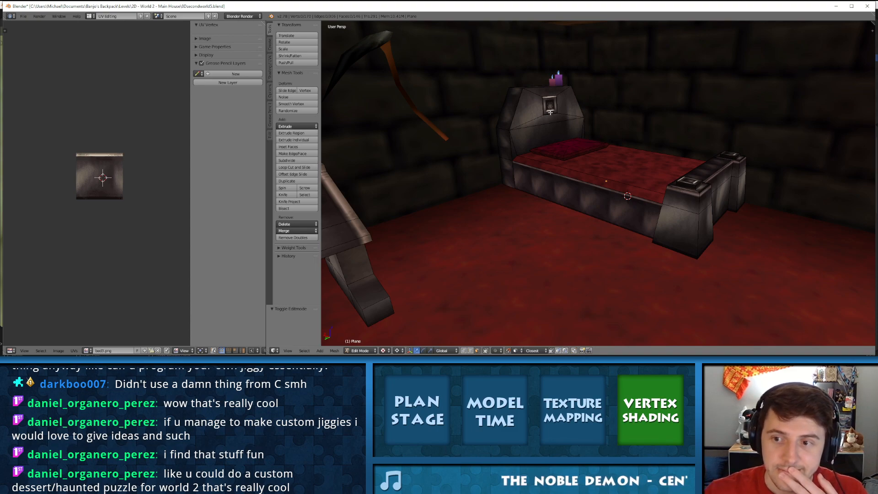
middle_click_drag(603, 125, 541, 149)
scroll(540, 149, "up", 3)
middle_click_drag(481, 243, 471, 210)
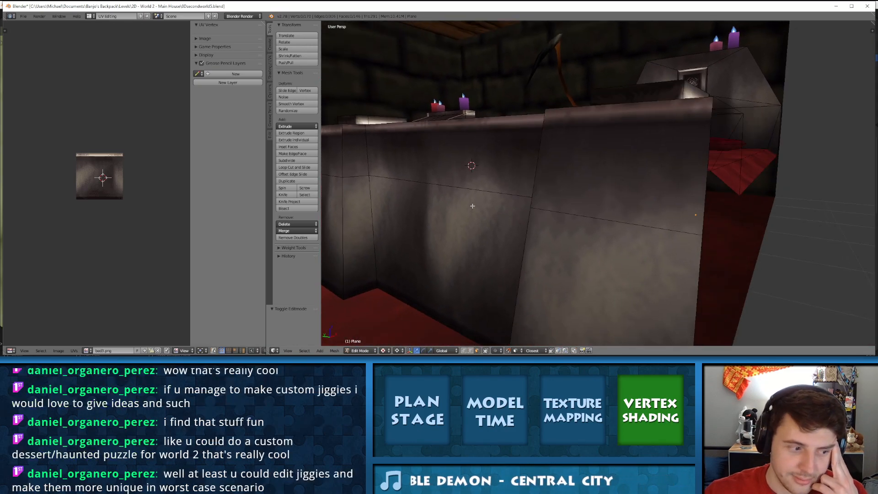
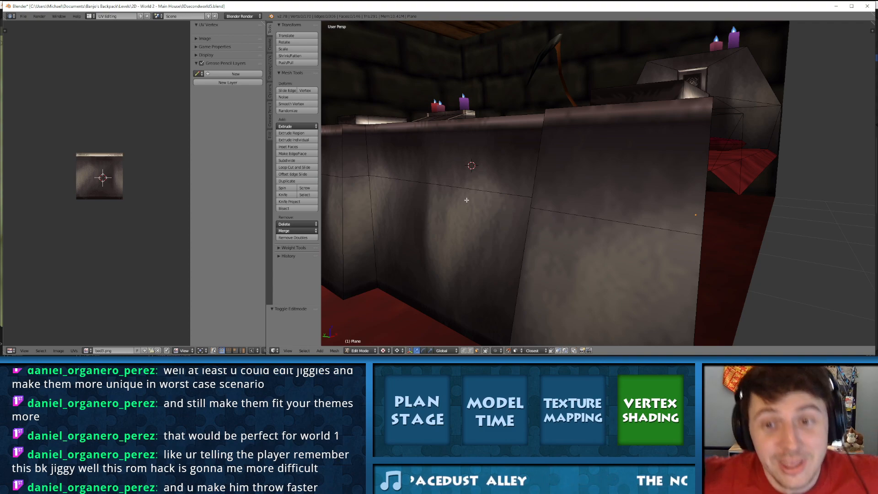
middle_click_drag(387, 145, 509, 159)
scroll(520, 160, "down", 5)
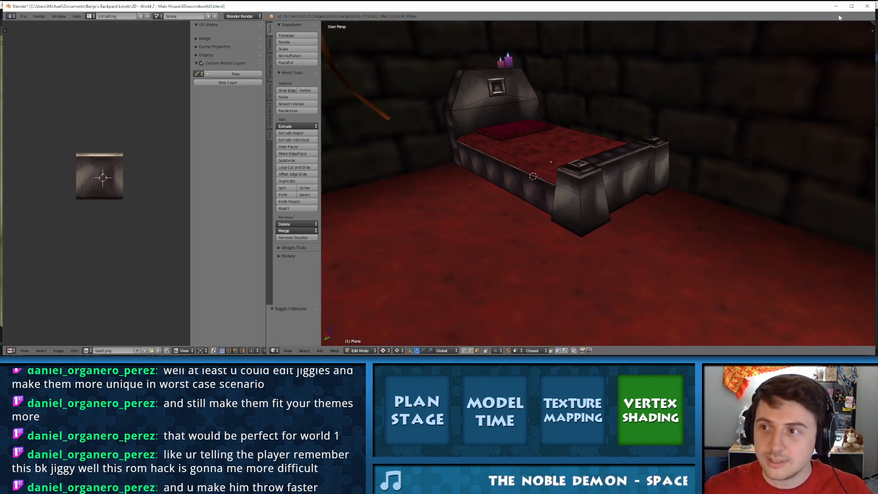
Maximize the Blender window and examine the bed's headboard, blanket and corner posts from different angles
left_click(851, 6)
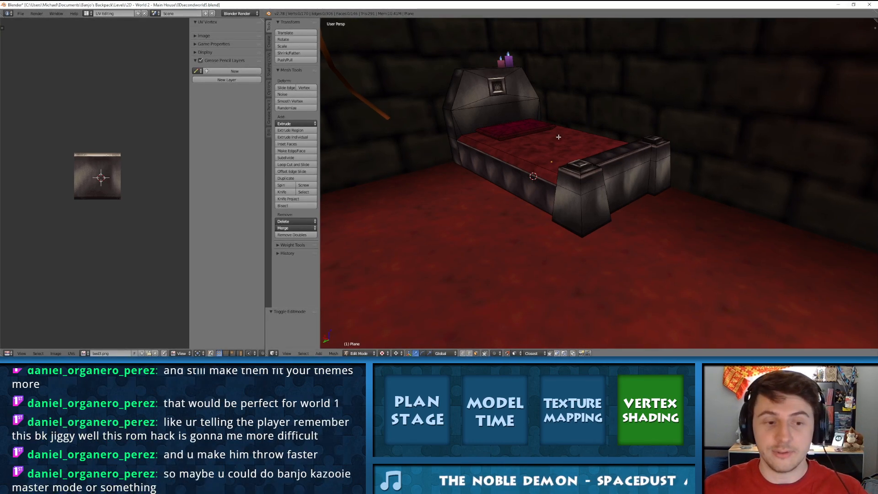
middle_click_drag(495, 153, 605, 182, "shift")
scroll(467, 150, "up", 4)
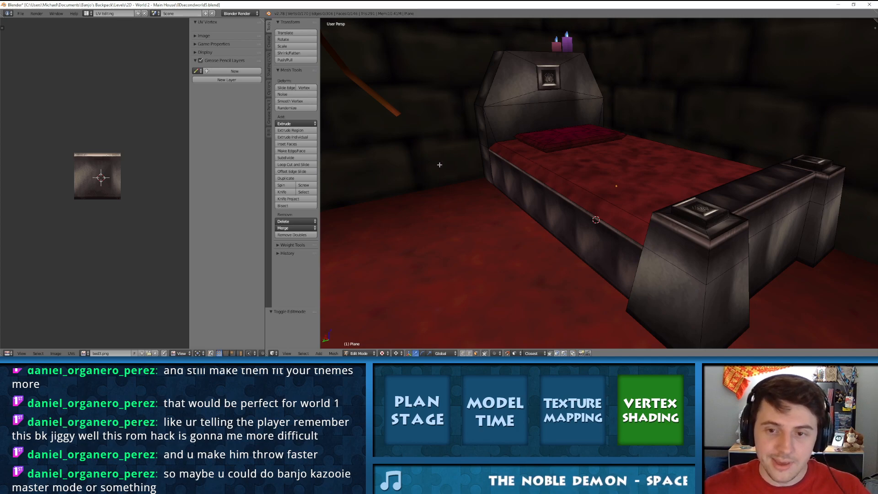
middle_click_drag(597, 179, 593, 145)
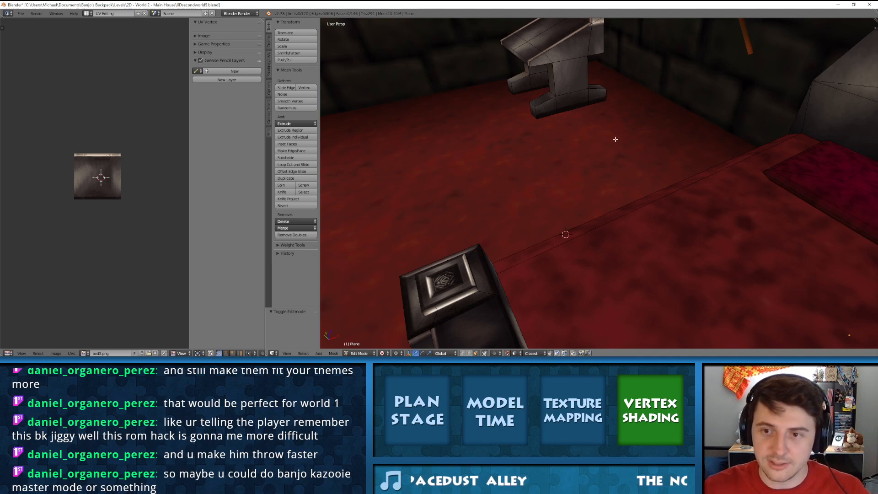
middle_click_drag(627, 142, 713, 133)
middle_click_drag(605, 91, 621, 200, "shift")
scroll(625, 146, "down", 2)
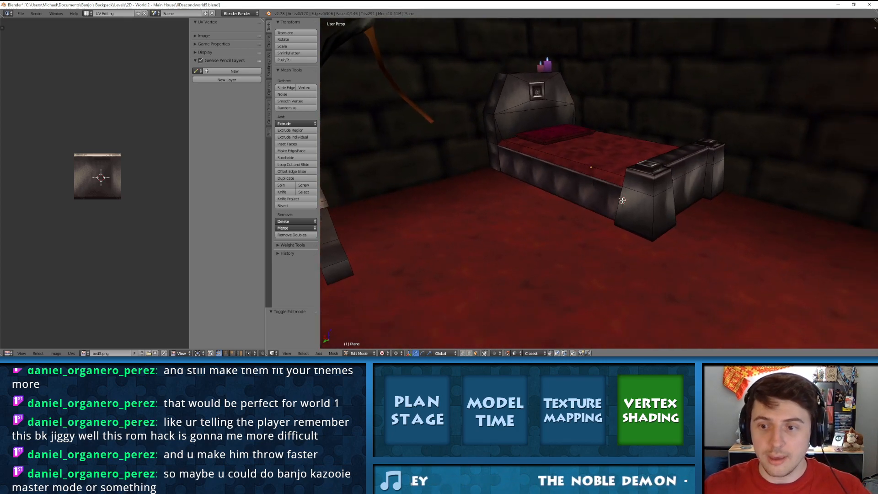
Select the linked bed frame and pillow geometry and separate the selection into its own object
right_click(642, 185)
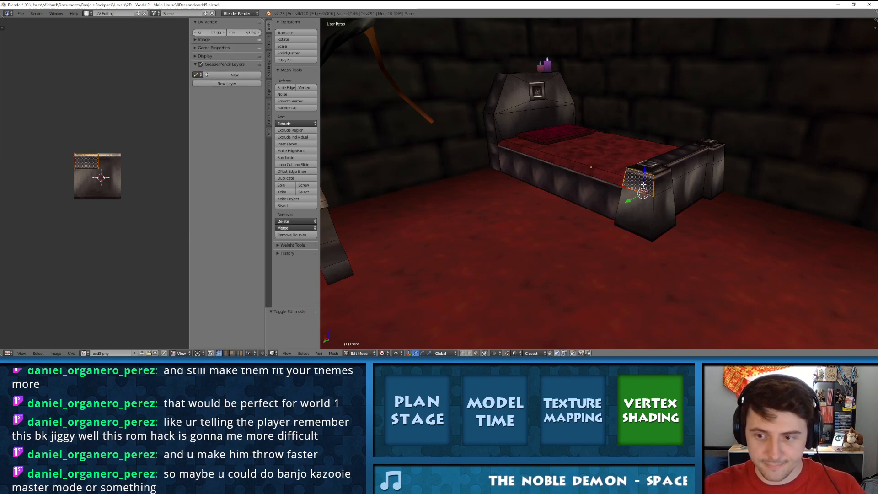
key("l")
key("g")
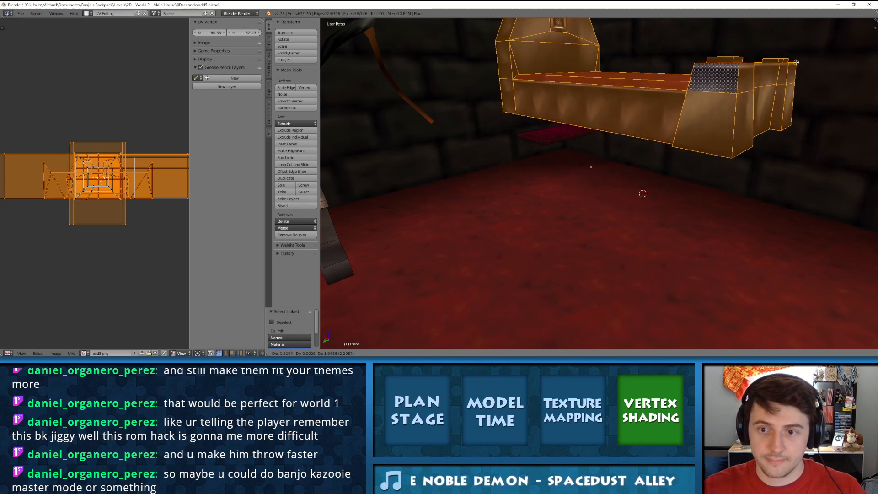
key("Escape")
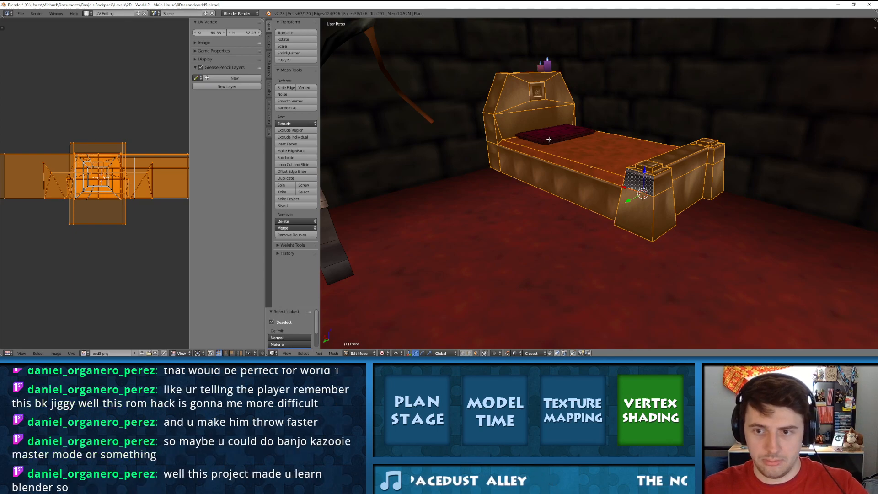
key("l")
key("p")
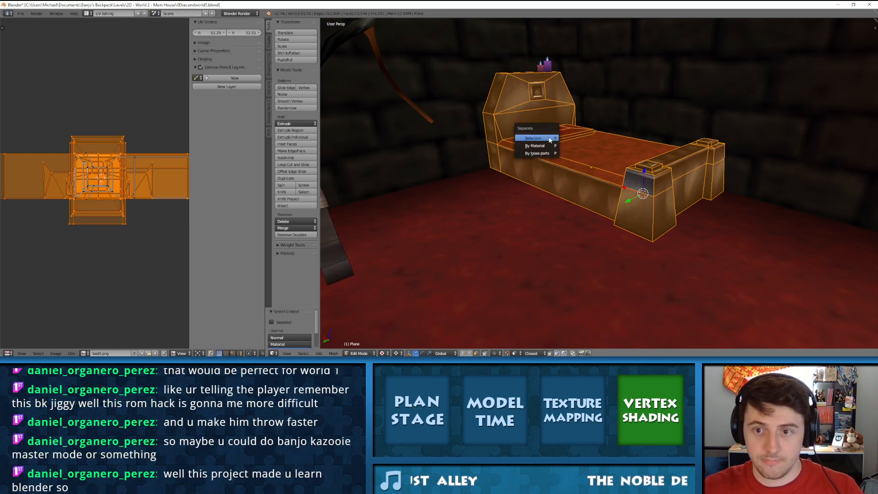
left_click(559, 136)
scroll(559, 136, "down", 5)
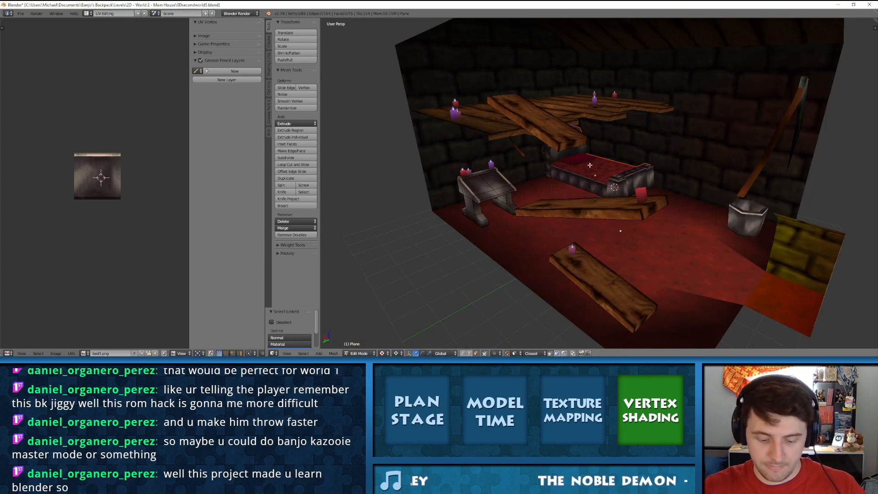
Examine the separated bed within the whole room from outside and close up
key("Tab")
key("Tab")
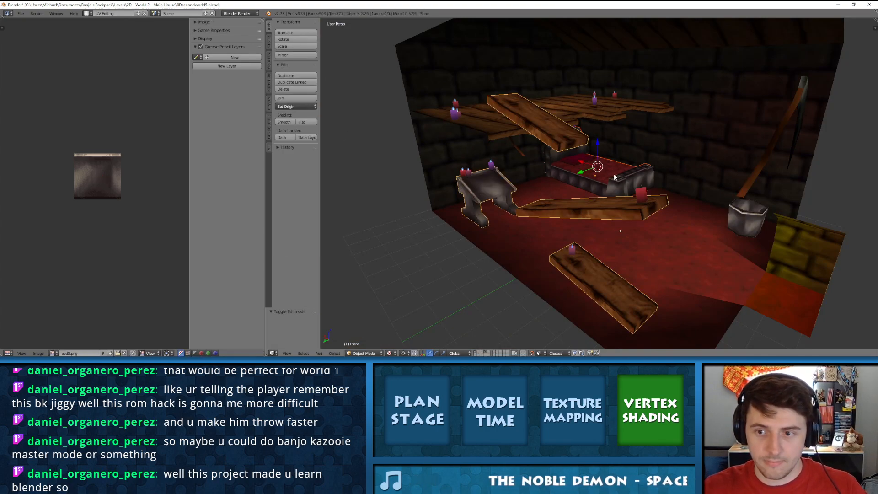
left_click(618, 176)
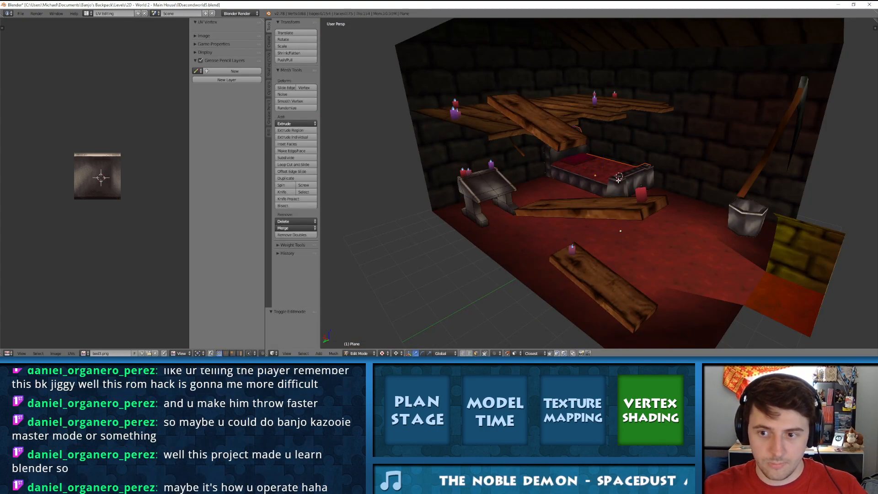
left_click_drag(590, 186, 509, 240)
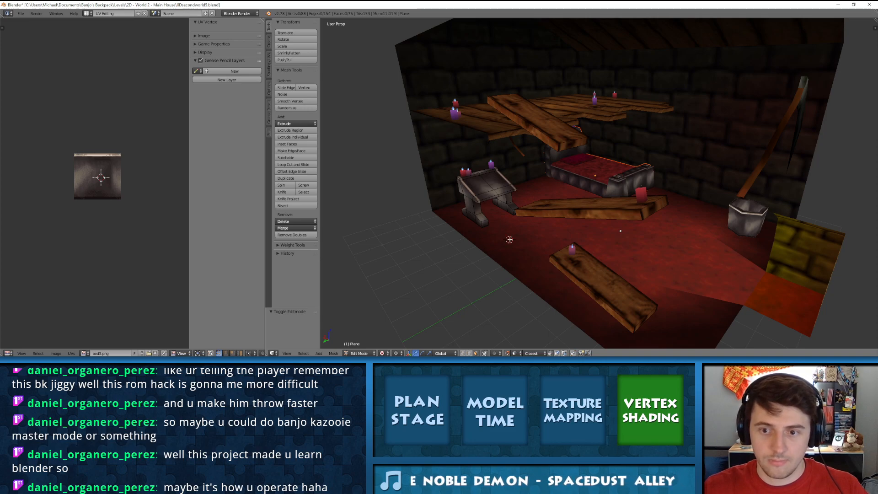
left_click(429, 94)
middle_click_drag(589, 116, 553, 117)
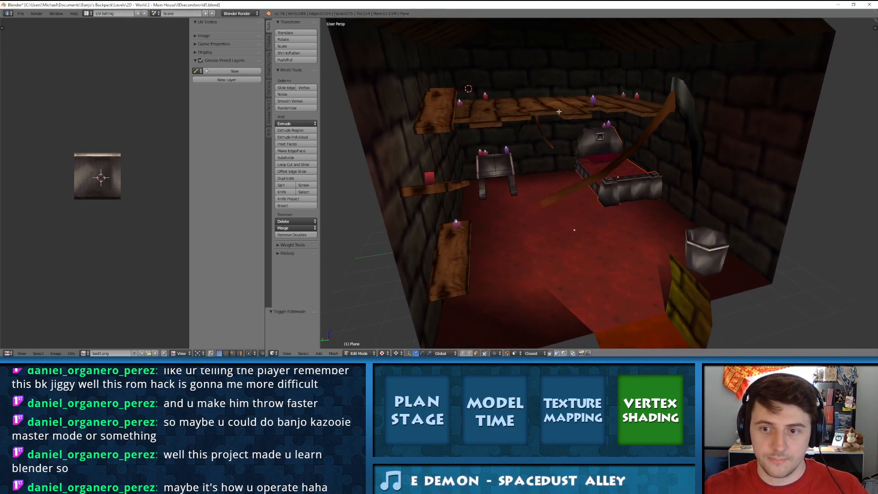
scroll(689, 82, "up", 4)
left_click(495, 184)
left_click(474, 104)
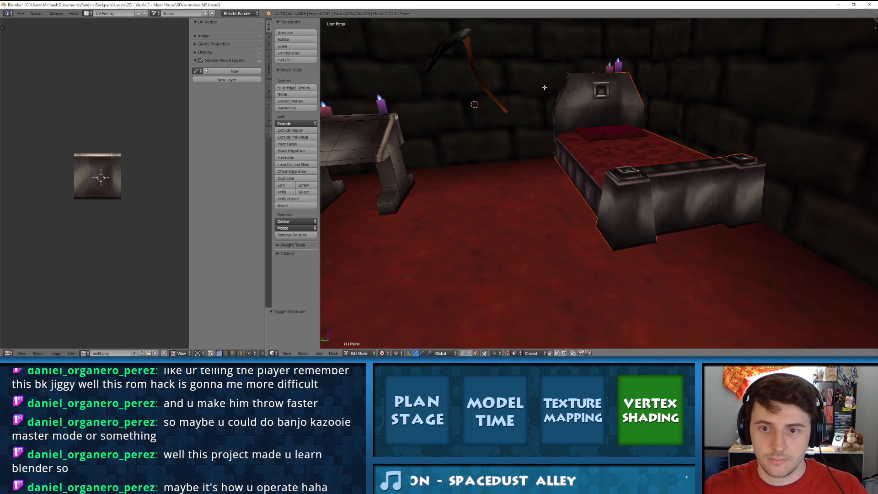
Return to Object Mode and delete the room shell with its walls, floor and plank platform
key("a")
key("a")
key("a")
key("a")
key("Tab")
left_click(479, 177)
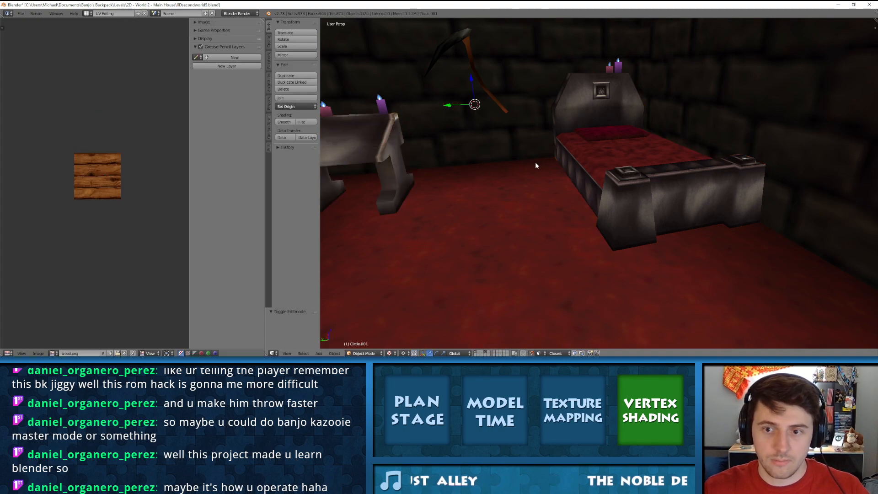
key("Delete")
Select the separated bed object and copy it to the buffer
left_click(588, 167)
scroll(587, 164, "down", 8)
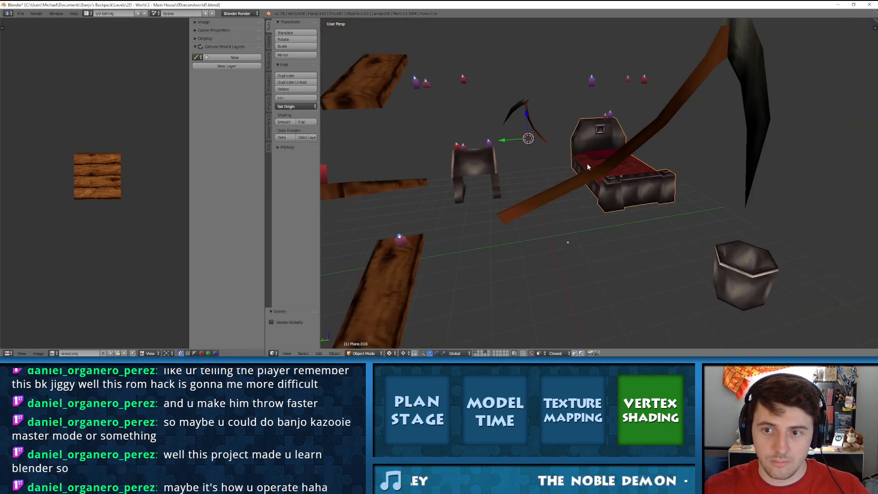
middle_click_drag(594, 165, 585, 177)
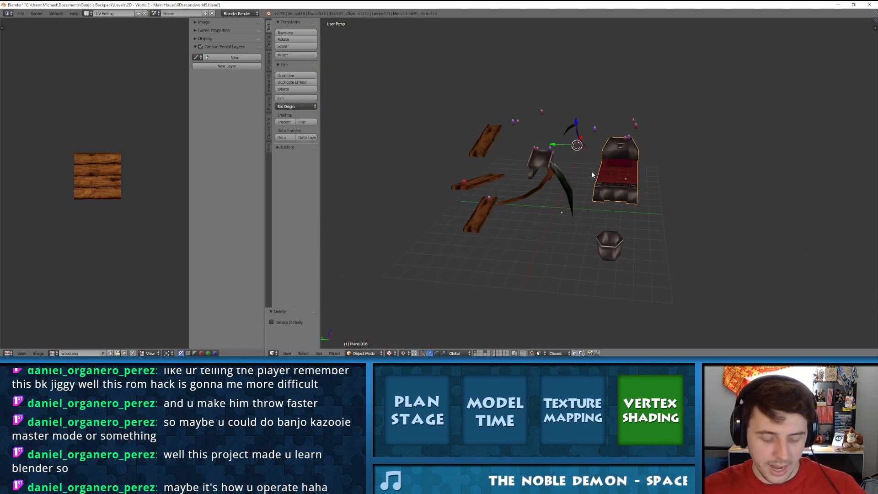
key("ctrl+c")
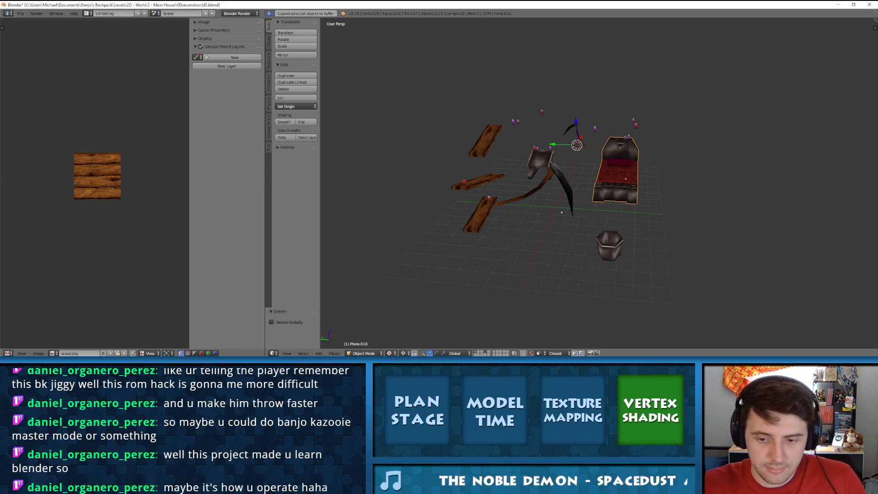
Switch to the World 1 cabin interior file, return to Object Mode and paste the copied bed into the scene
key("alt+Tab")
scroll(425, 157, "down", 3)
scroll(425, 157, "up", 3)
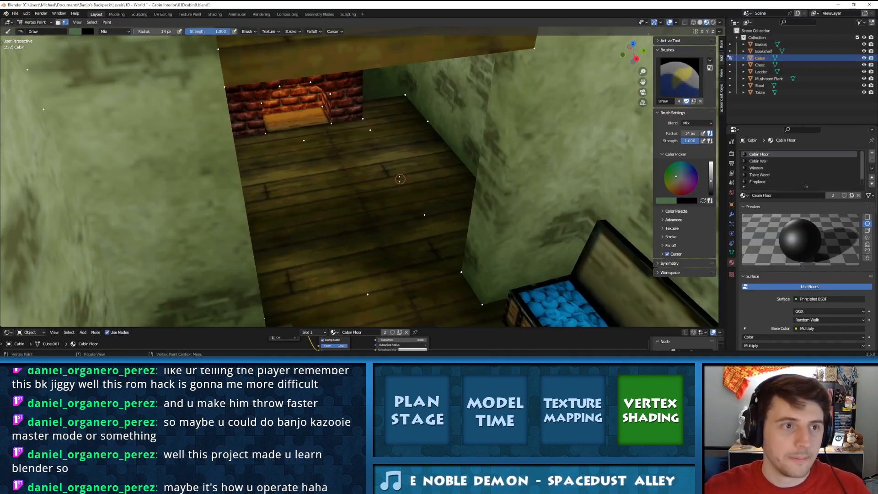
left_click(35, 22)
left_click(42, 30)
scroll(434, 150, "down", 6)
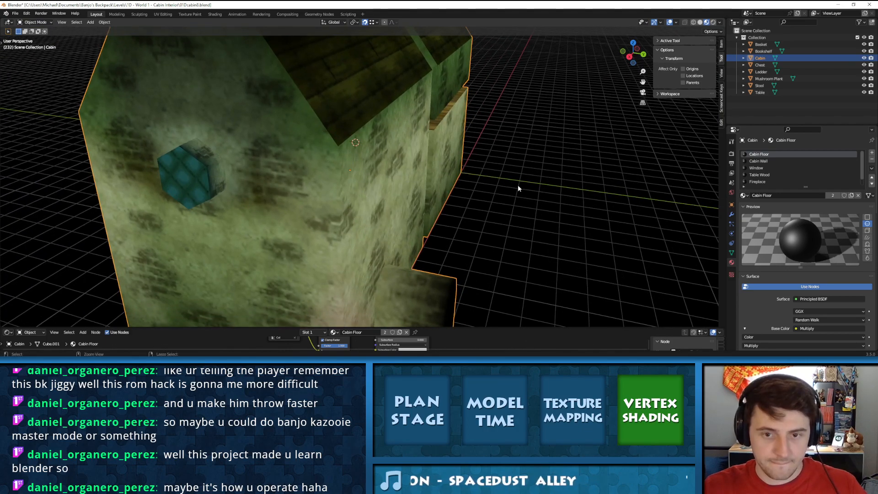
key("ctrl+v")
scroll(339, 206, "up", 4)
middle_click_drag(339, 203, 499, 195)
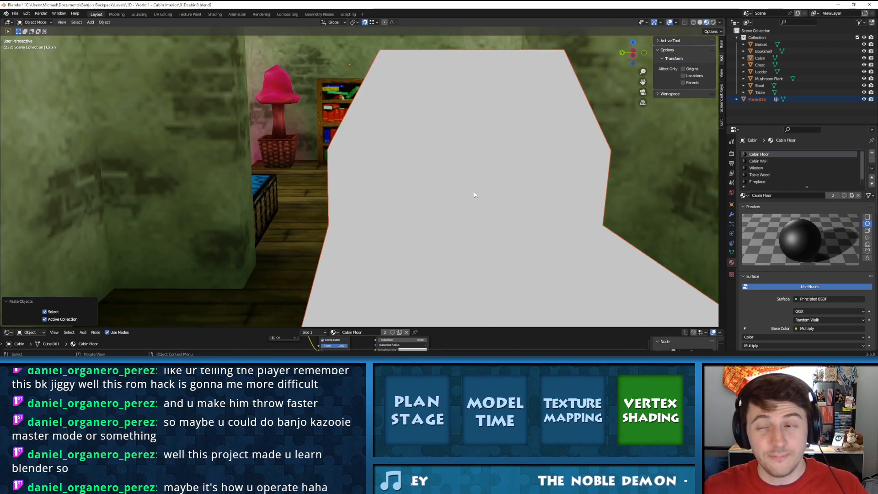
Move the pasted bed object into the Collection and rename it Bed
left_click_drag(747, 100, 757, 38)
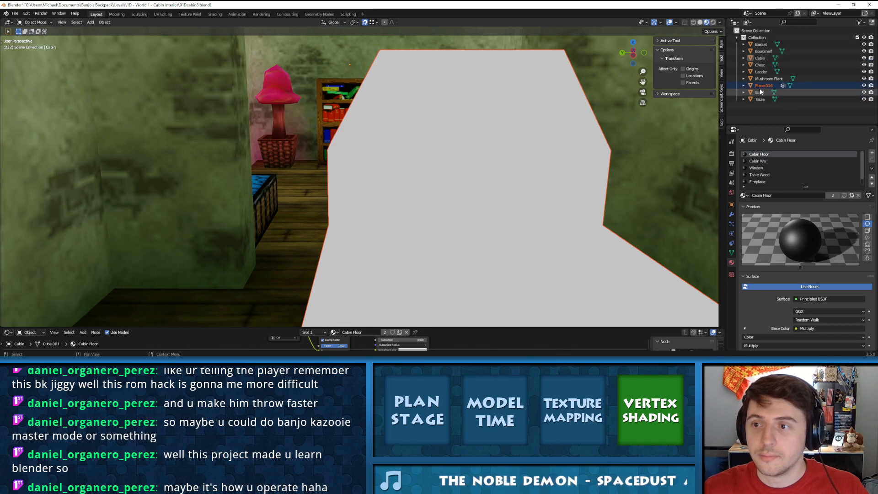
double_click(760, 86)
type("Bed")
key("Return")
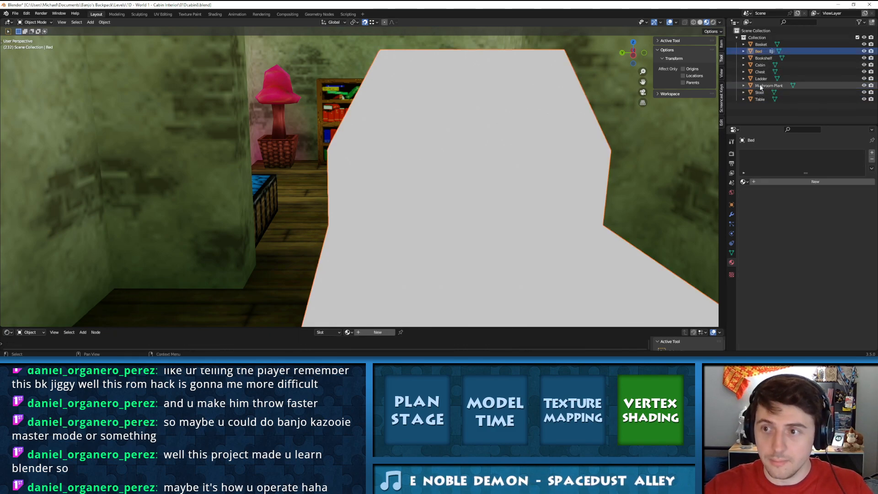
Raise the bed about 5.44 m to the cabin's upper level, shift it along Y and lower it about 0.53 m
scroll(435, 127, "down", 8)
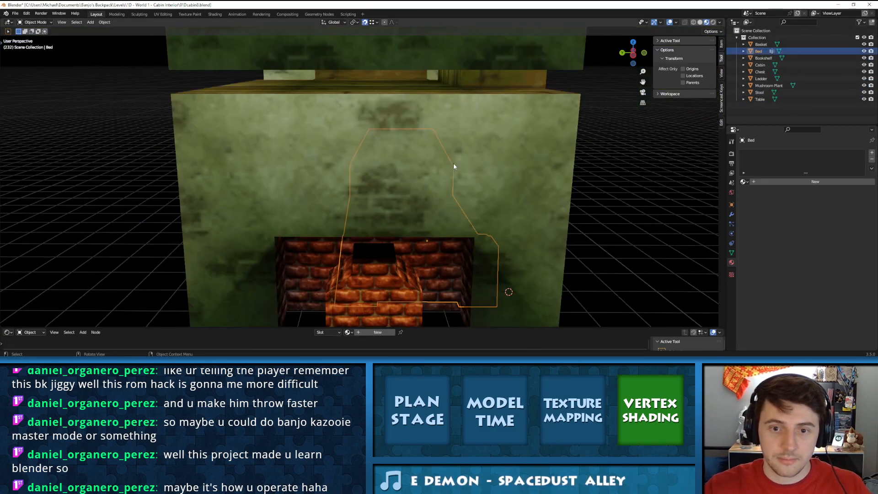
key("g")
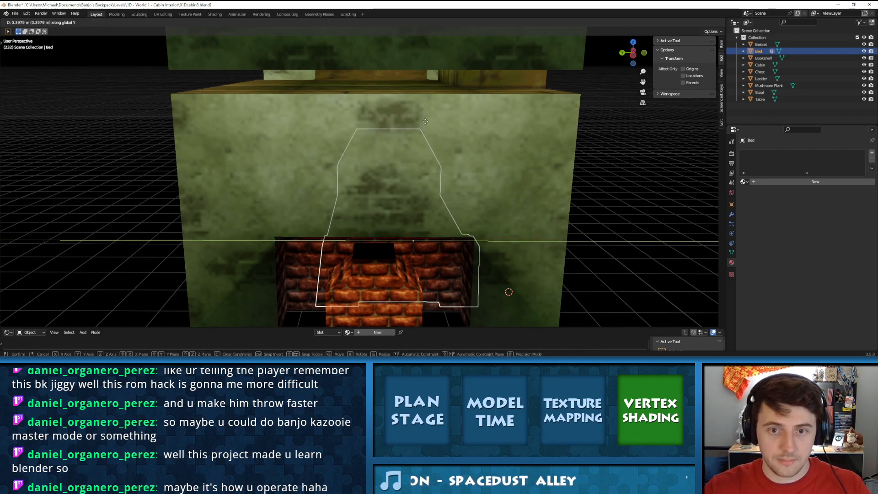
key("z")
left_click(466, 297)
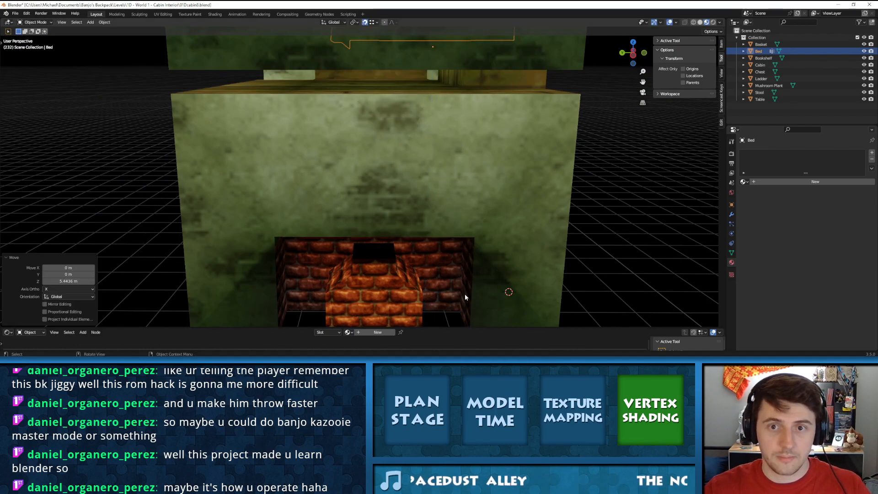
middle_click_drag(384, 232, 475, 153)
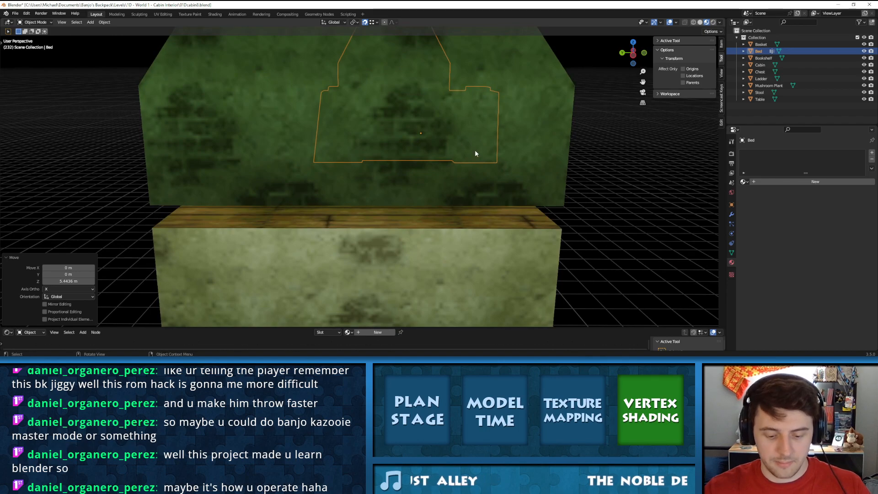
key("g")
key("y")
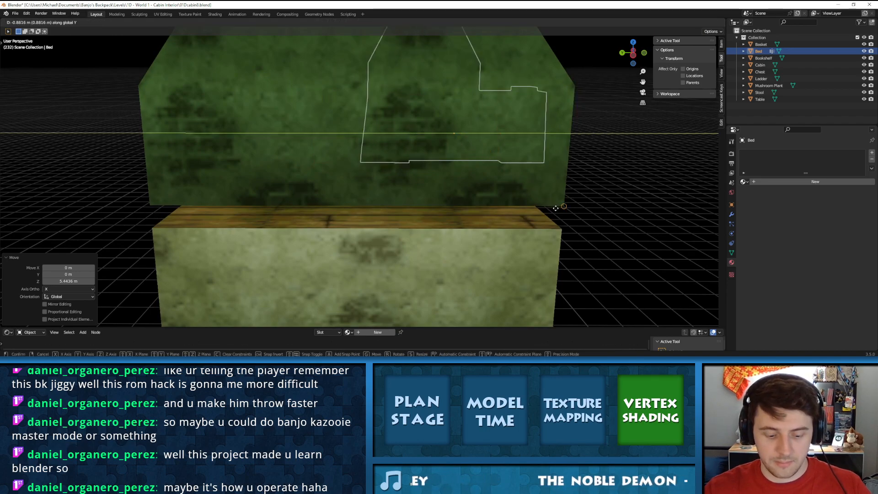
left_click(555, 206)
Hide the cabin and, in top view, rotate the bed by 90° and by a further 180°
key("KP_7")
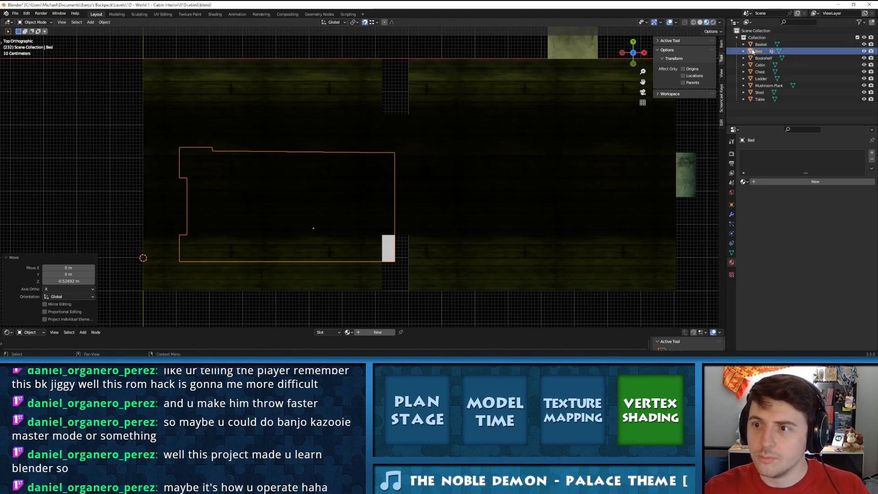
left_click(864, 65)
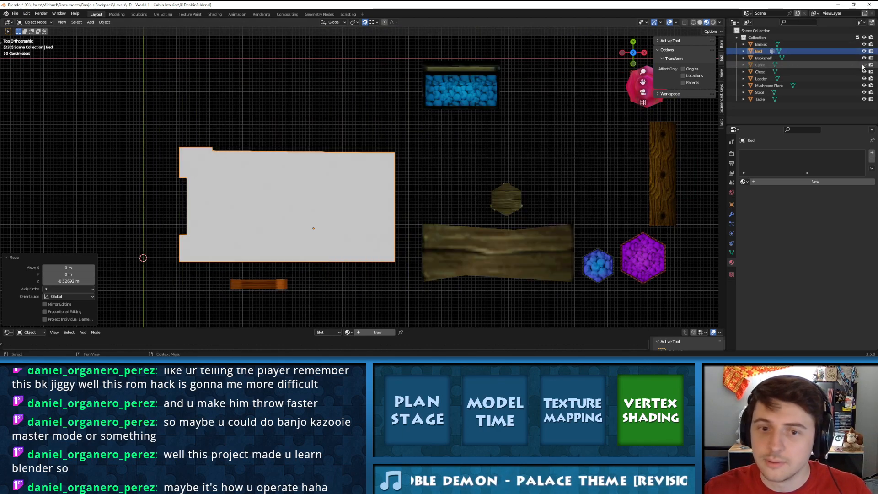
middle_click_drag(383, 142, 502, 101, "shift")
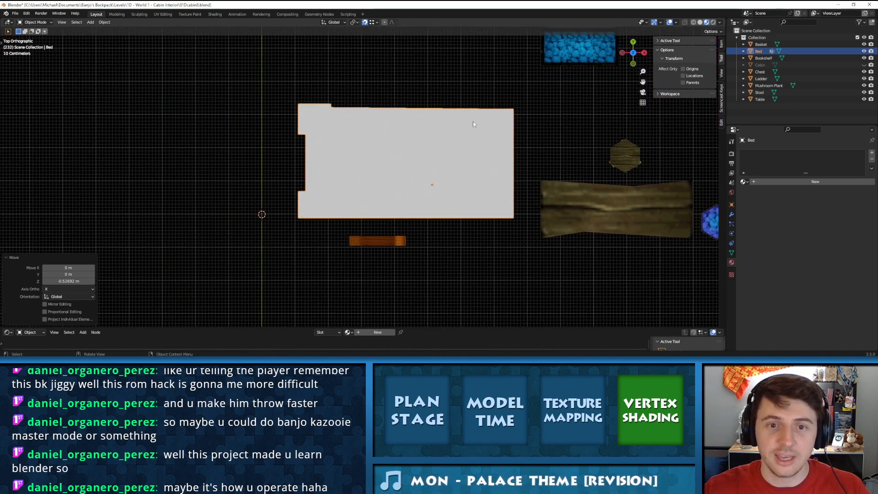
type("r90")
key("Return")
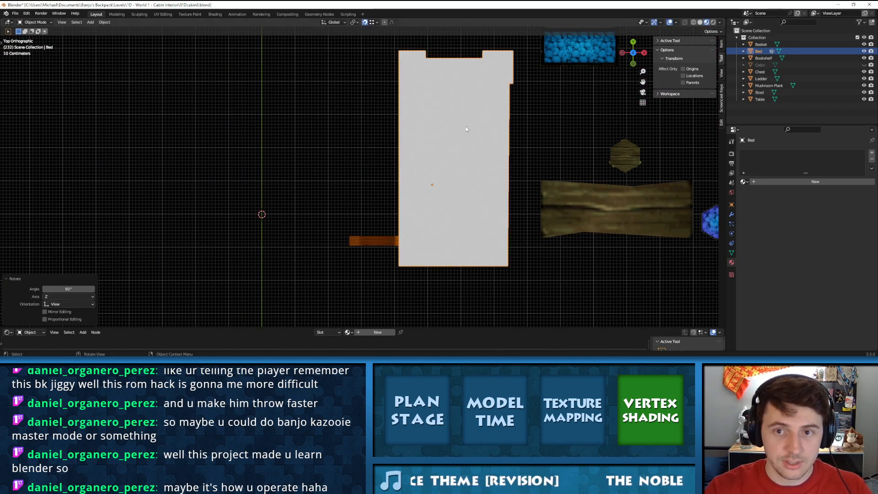
type("r180")
key("Return")
In Edit Mode, dissolve the vertices of the small square panel on the bed's headboard
middle_click_drag(450, 119, 376, 156)
key("Tab")
middle_click_drag(438, 143, 457, 204)
left_click(400, 92)
key("ctrl+Tab")
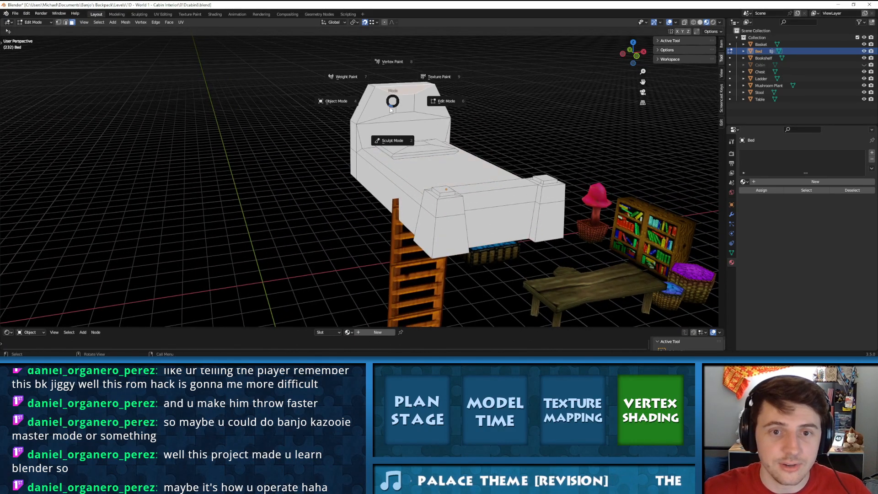
left_click(445, 102)
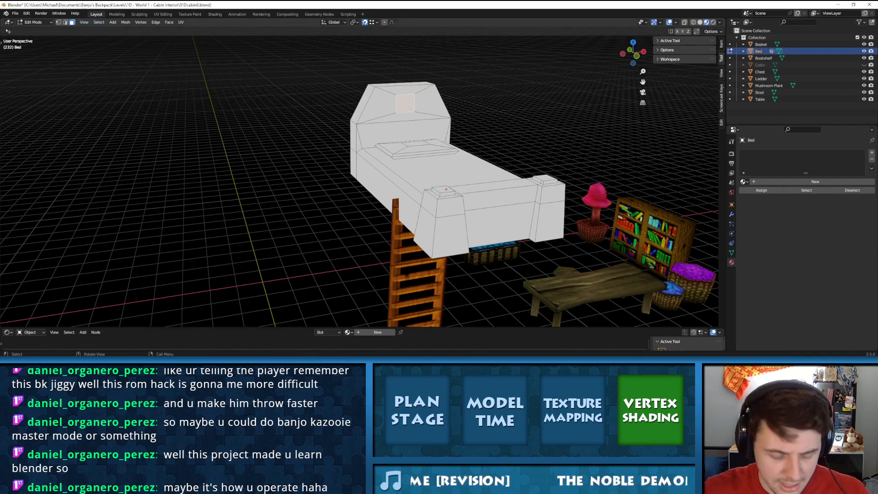
key("x")
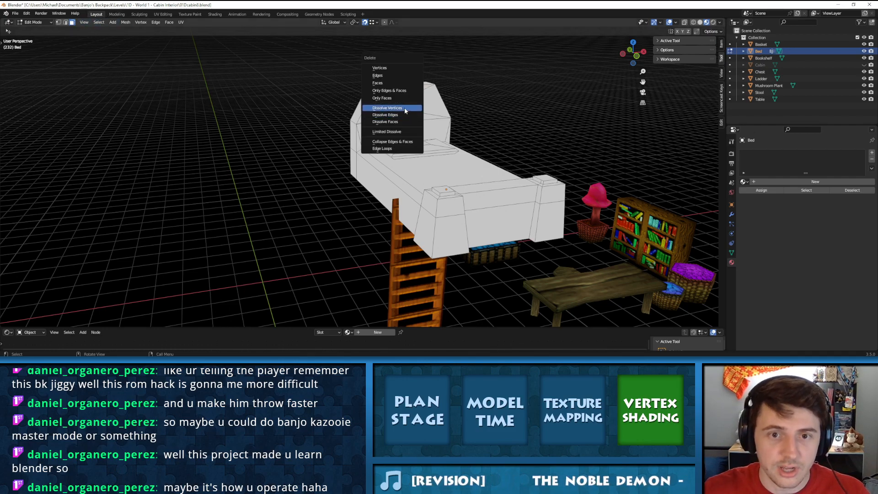
left_click(405, 110)
middle_click_drag(405, 112, 400, 137)
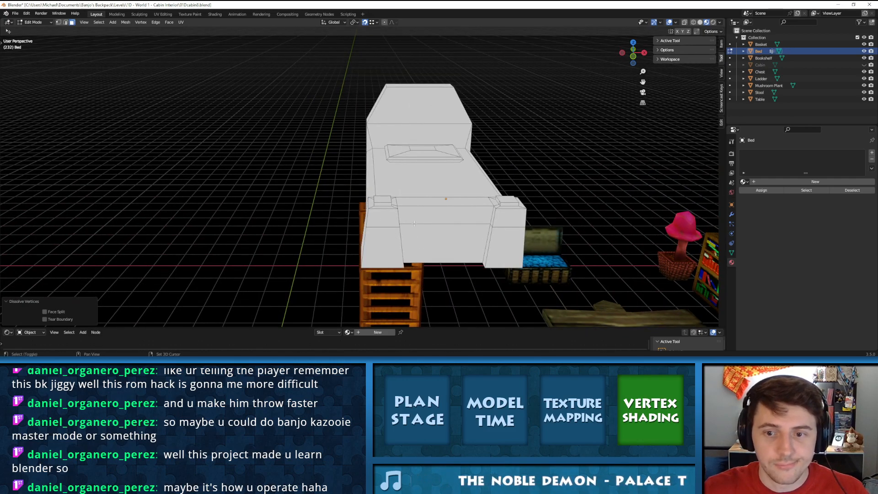
Select the raised cap faces on the footboard post farther from the table and delete the cap
middle_click_drag(414, 223, 434, 163, "shift")
scroll(434, 162, "up", 5)
middle_click_drag(526, 316, 317, 116, "shift")
left_click(376, 99)
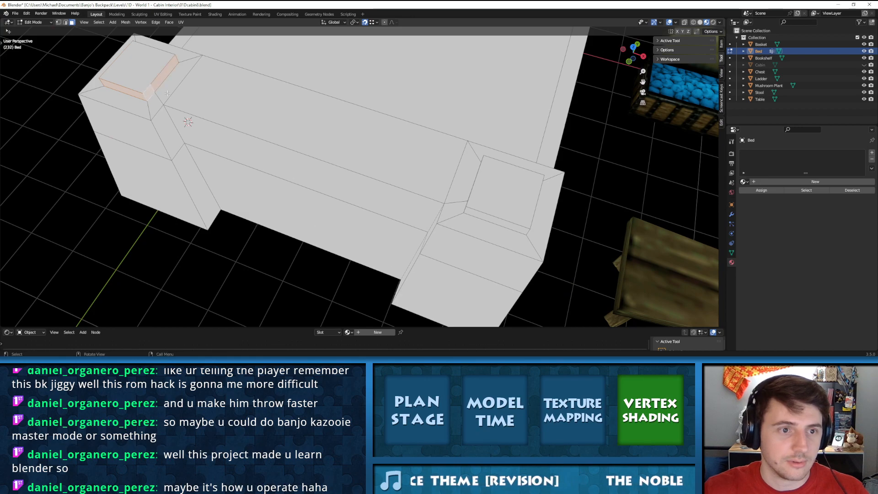
middle_click_drag(168, 93, 158, 88)
middle_click_drag(201, 122, 226, 171, "shift")
middle_click_drag(229, 117, 226, 72)
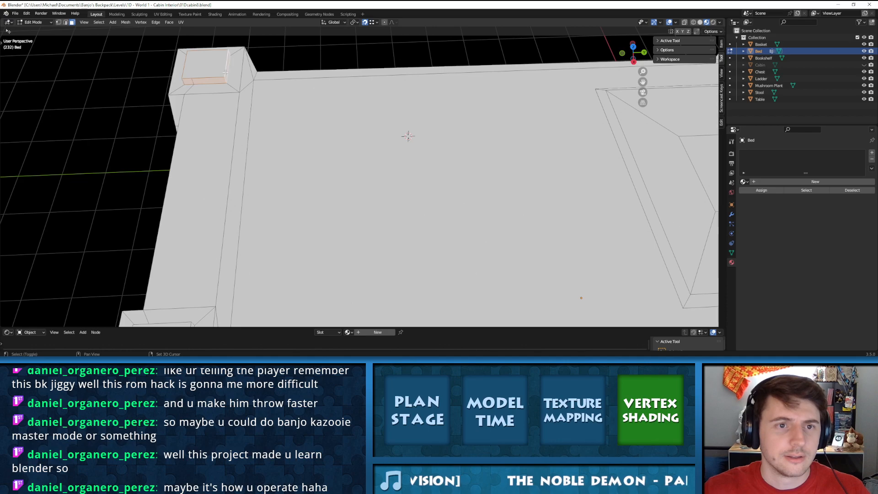
key("x")
left_click(209, 32)
Select the raised cap on the footboard post nearer the table and delete it
middle_click_drag(180, 80, 243, 57)
scroll(244, 57, "down", 1)
scroll(526, 152, "up", 1)
middle_click_drag(526, 152, 439, 235, "shift")
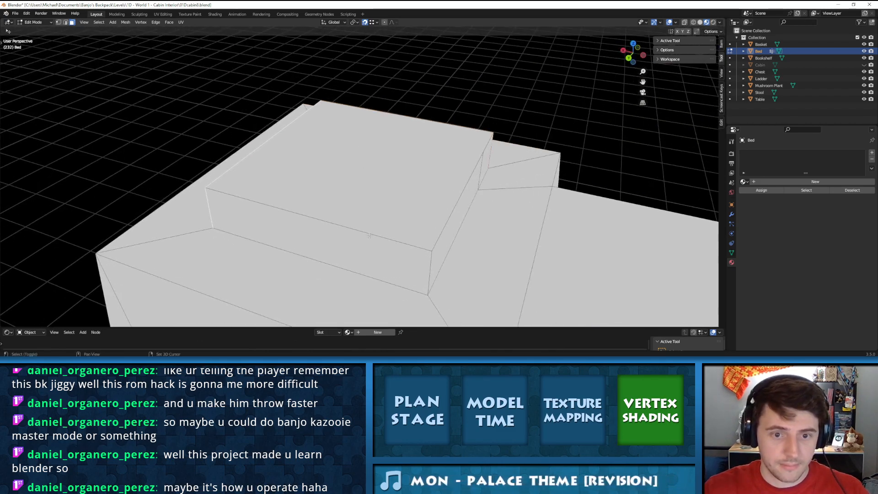
left_click(438, 244, "shift")
key("x")
left_click(441, 243)
Select the open edges of the footboard post nearer the table, fill the hole with a face and triangulate it
middle_click_drag(368, 198, 364, 19)
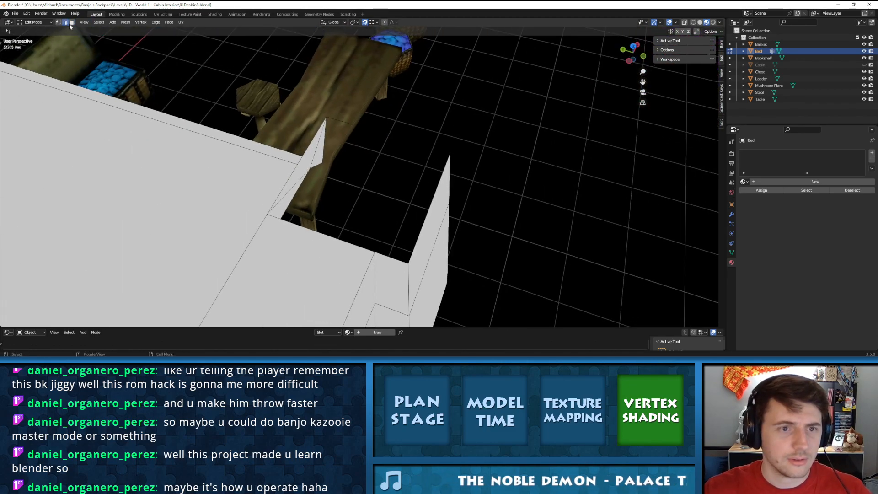
middle_click_drag(68, 24, 278, 127)
left_click_drag(299, 221, 298, 220)
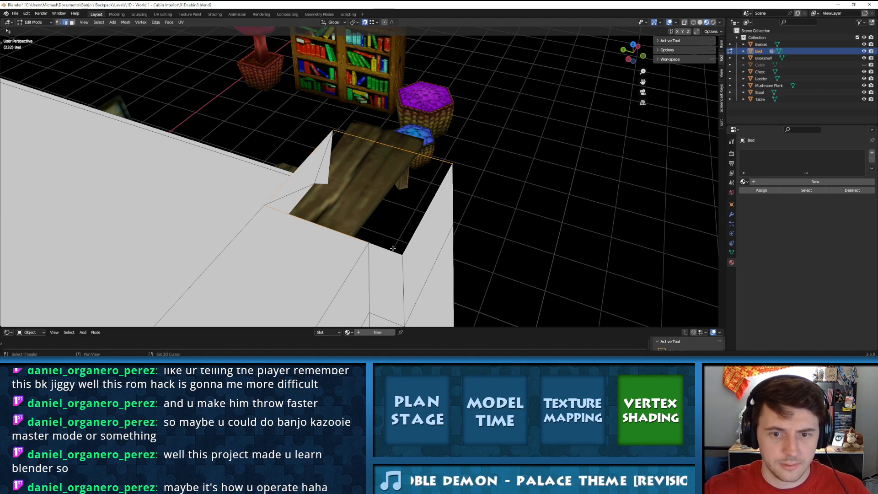
key("f")
middle_click_drag(392, 247, 392, 113)
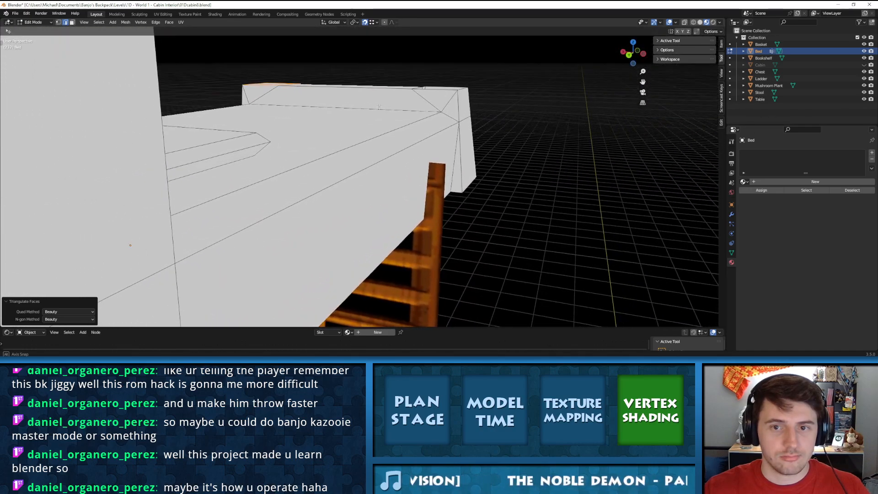
Close the open top of the other footboard post with a face and triangulate it
middle_click_drag(395, 98, 492, 182)
scroll(306, 158, "down", 4)
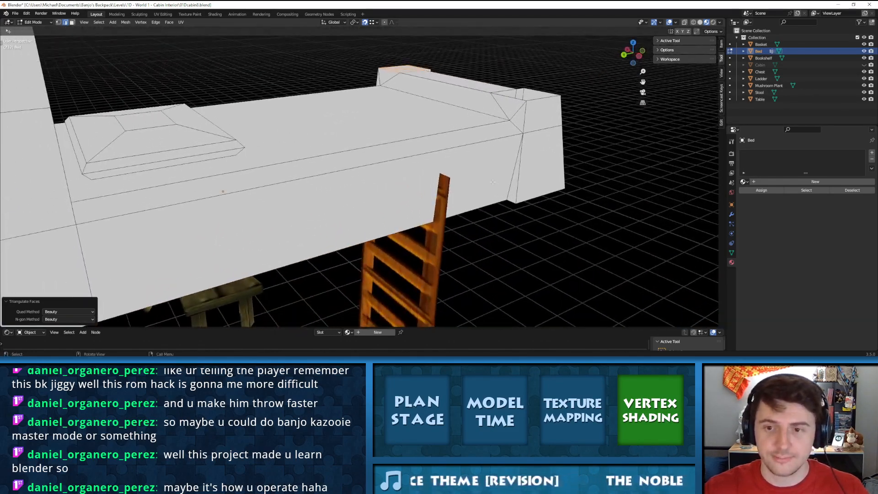
middle_click_drag(525, 135, 567, 128)
middle_click_drag(440, 129, 415, 115)
middle_click_drag(434, 142, 305, 169)
left_click(399, 218)
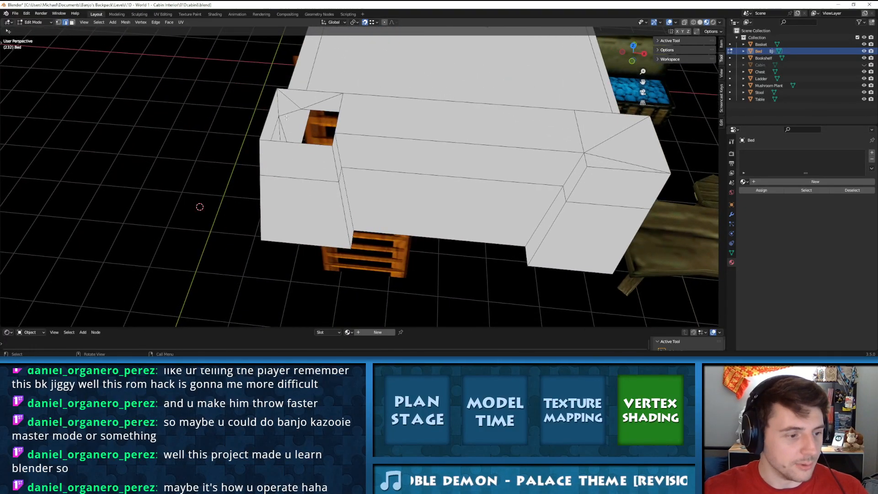
middle_click_drag(394, 128, 385, 122)
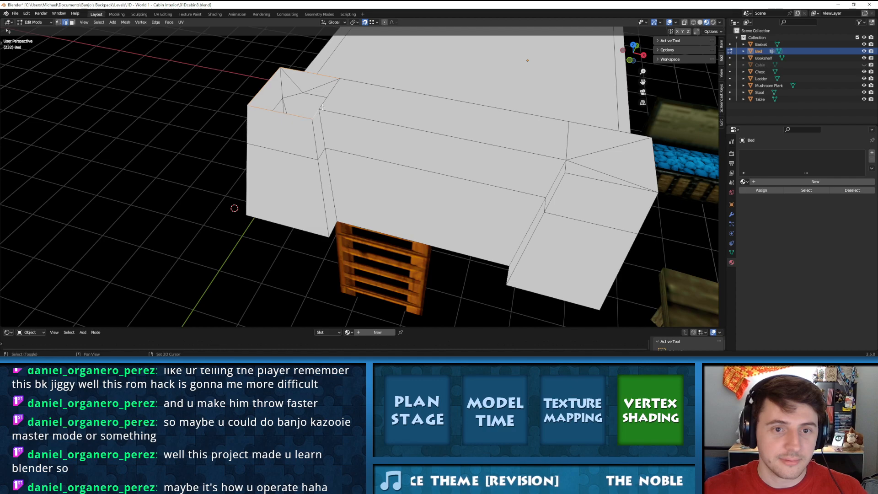
key("ctrl+t")
middle_click_drag(325, 105, 394, 105)
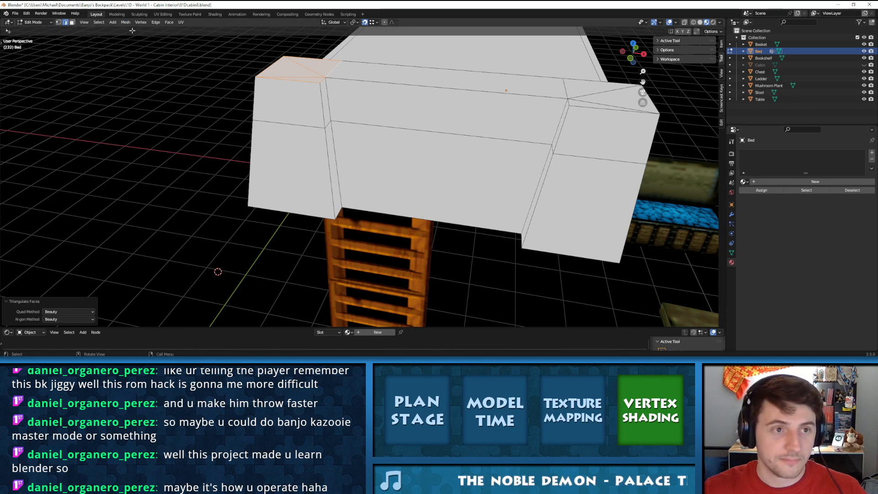
Move the vertices on the inner edge of the ladder-side footboard post along X, the lower one by about -0.047 m
left_click(58, 22)
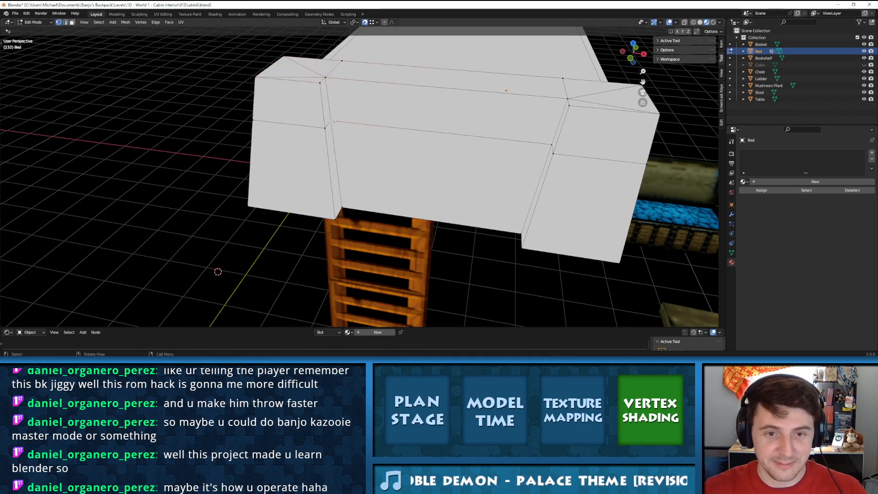
key("g")
key("x")
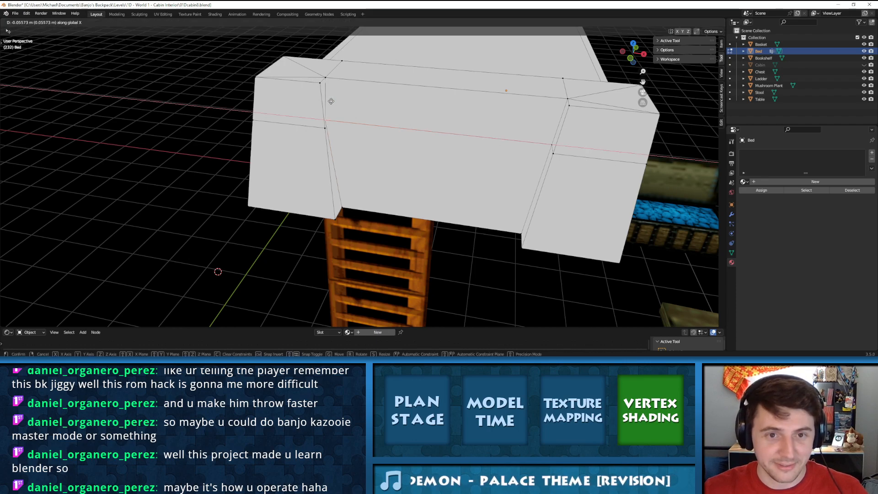
left_click(327, 78)
middle_click_drag(327, 79, 342, 121)
left_click(330, 123)
key("g")
key("y")
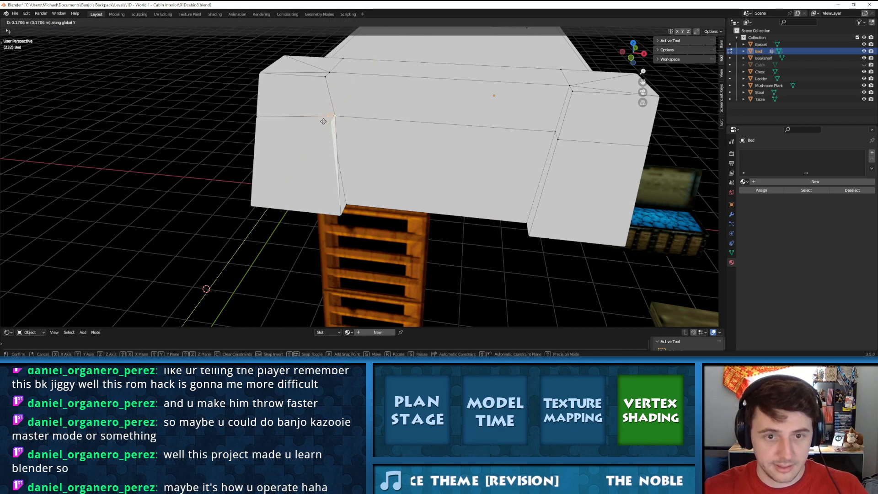
key("x")
left_click(327, 118)
middle_click_drag(326, 118, 271, 105)
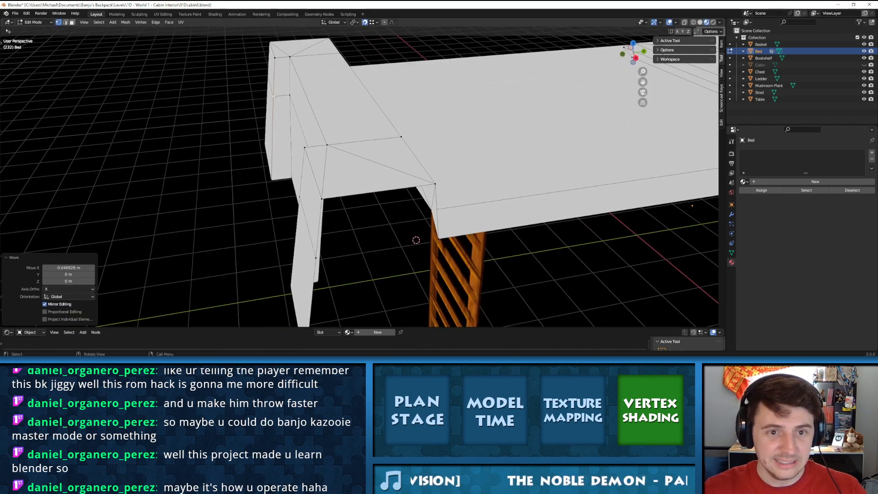
Adjust the same post's inner-edge vertices along Y, shifting the last one by about 0.028 m
left_click(273, 97)
key("g")
key("y")
left_click(275, 58)
middle_click_drag(276, 69, 291, 97)
left_click(291, 97)
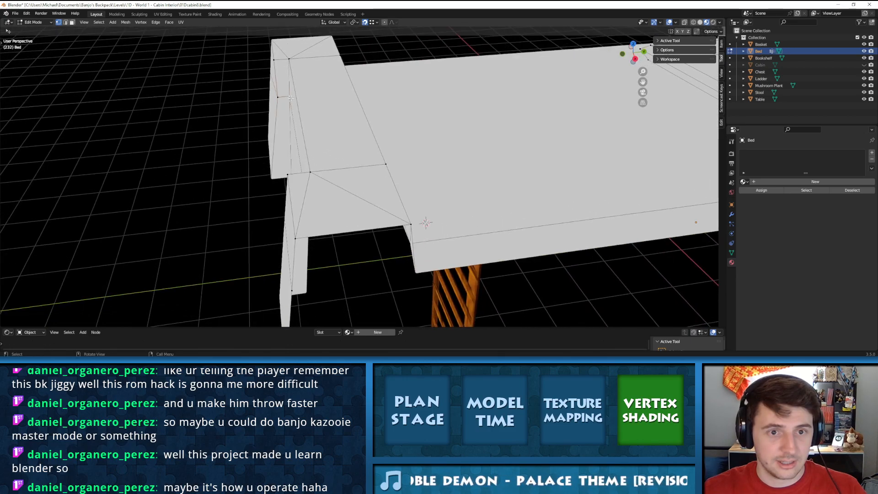
key("g")
key("y")
left_click(293, 93)
middle_click_drag(293, 93, 363, 83)
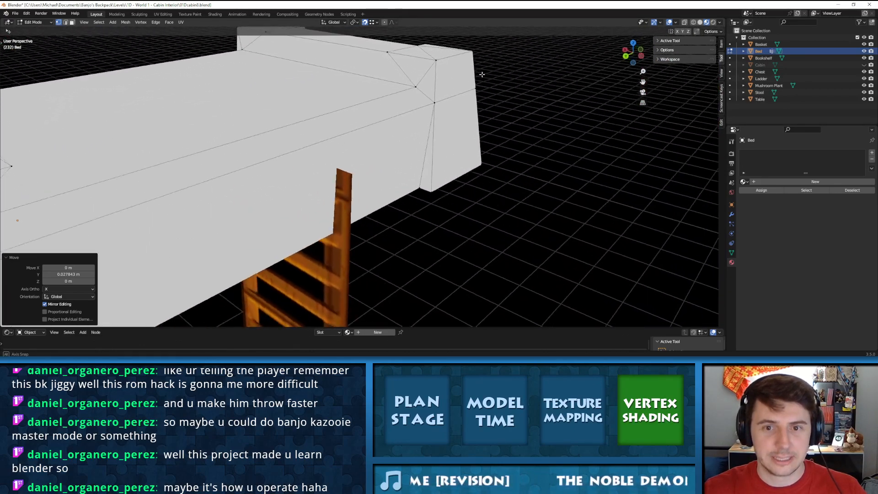
middle_click_drag(512, 68, 347, 96)
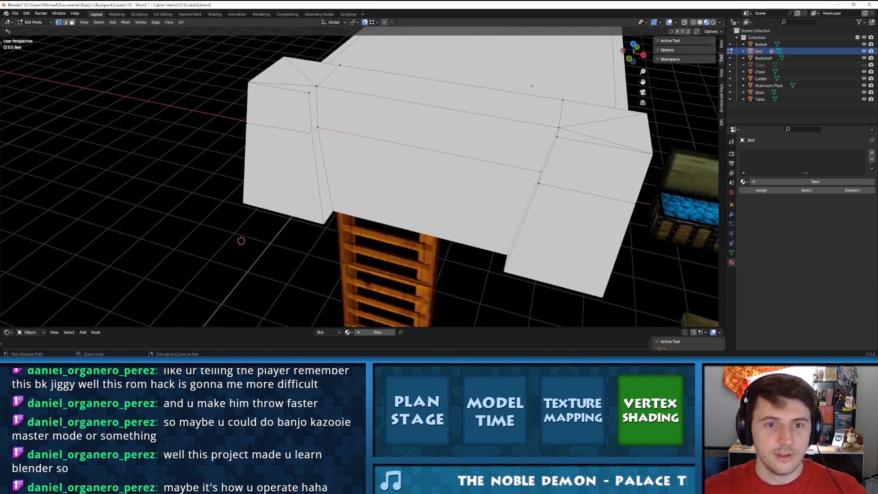
Select all the outer side faces of the bed on the ladder side, from the headboard to the footboard post
middle_click_drag(298, 114, 491, 167)
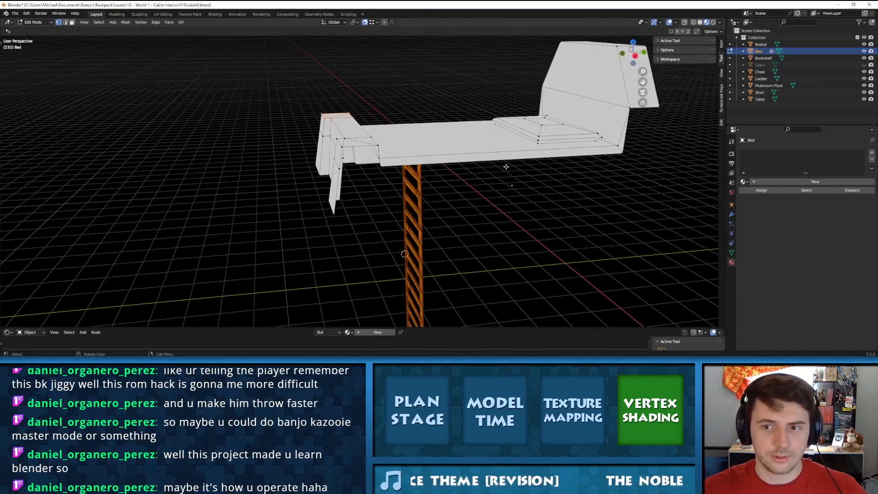
middle_click_drag(414, 126, 563, 122)
key("ctrl+Tab")
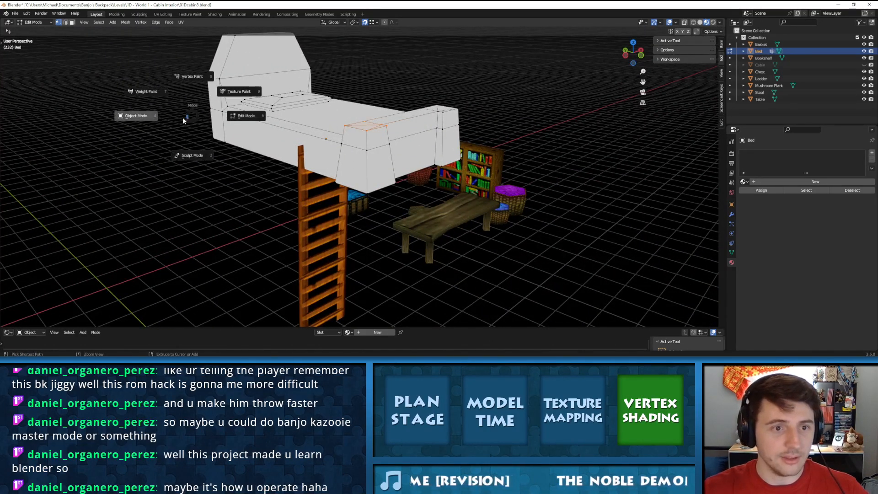
left_click(185, 119)
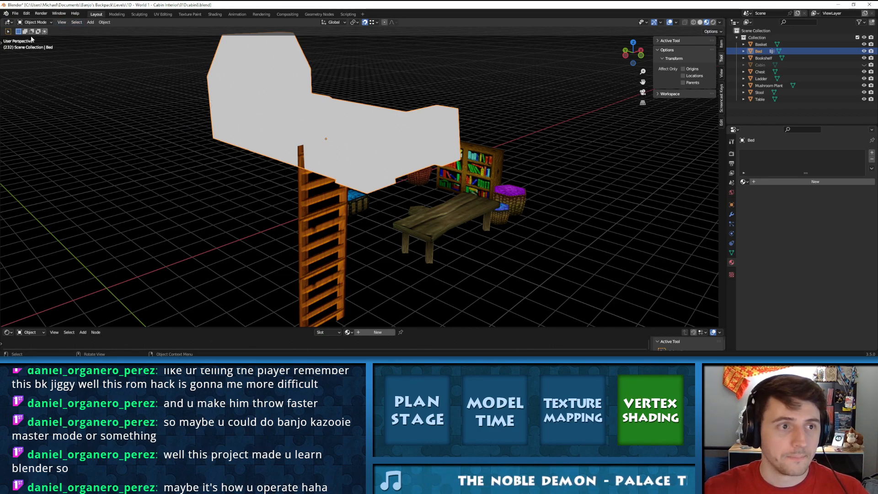
key("Tab")
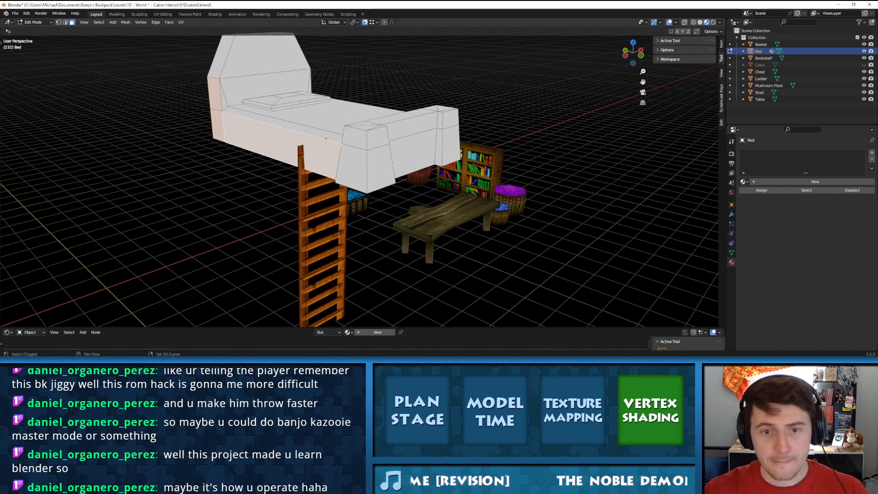
middle_click_drag(338, 170, 368, 150)
left_click(382, 176, "shift")
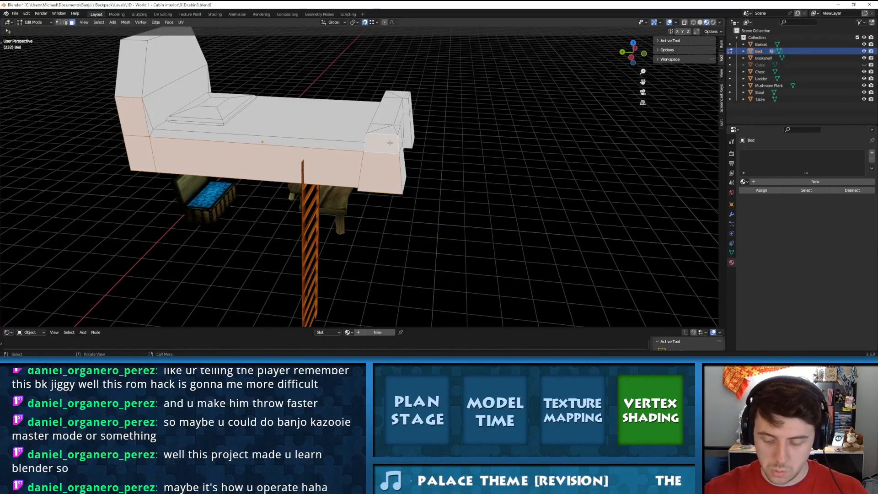
Duplicate the selected side faces and move the copy about 4.51 m along X, beyond the bed's opposite side
key("KP_7")
scroll(375, 142, "down", 2)
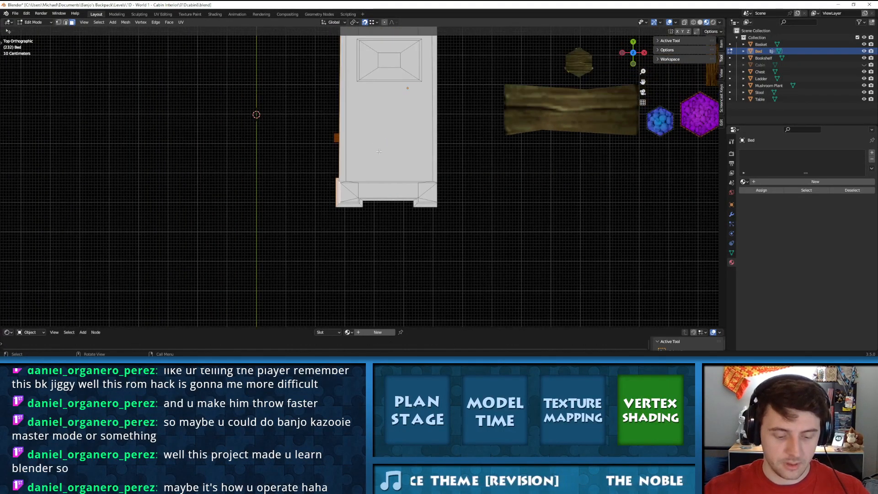
key("g")
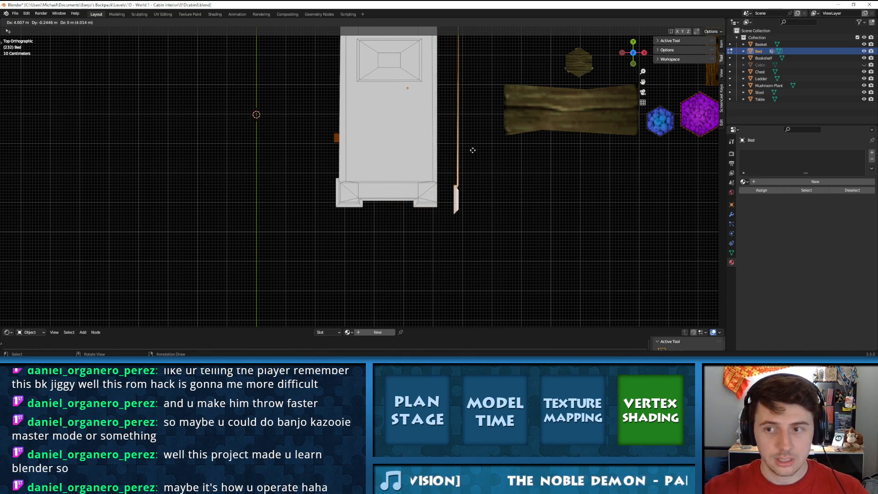
key("y")
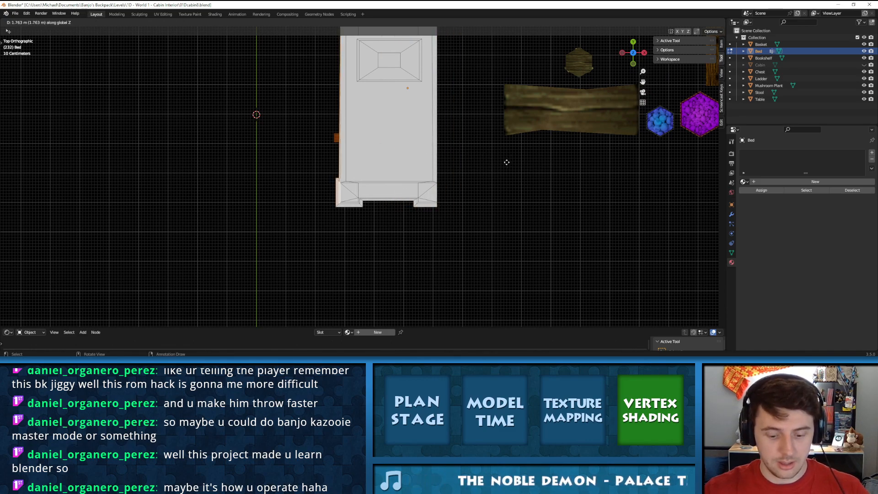
key("x")
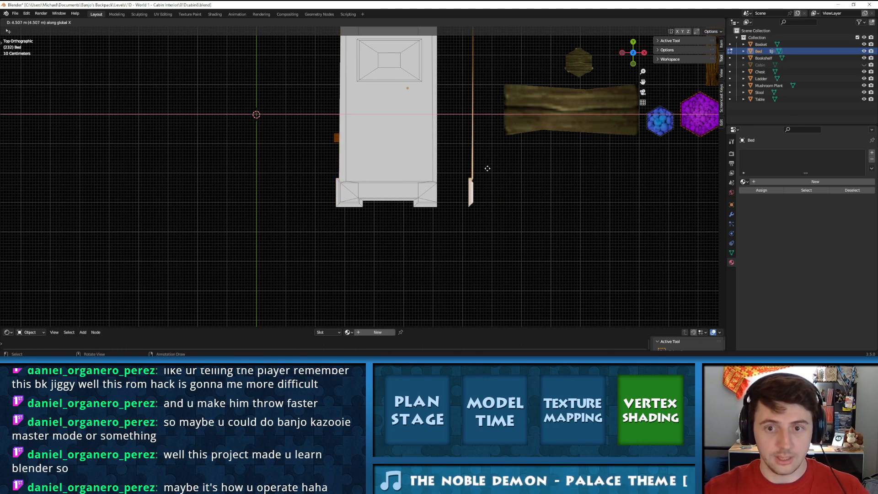
left_click(488, 168)
scroll(485, 160, "down", 2)
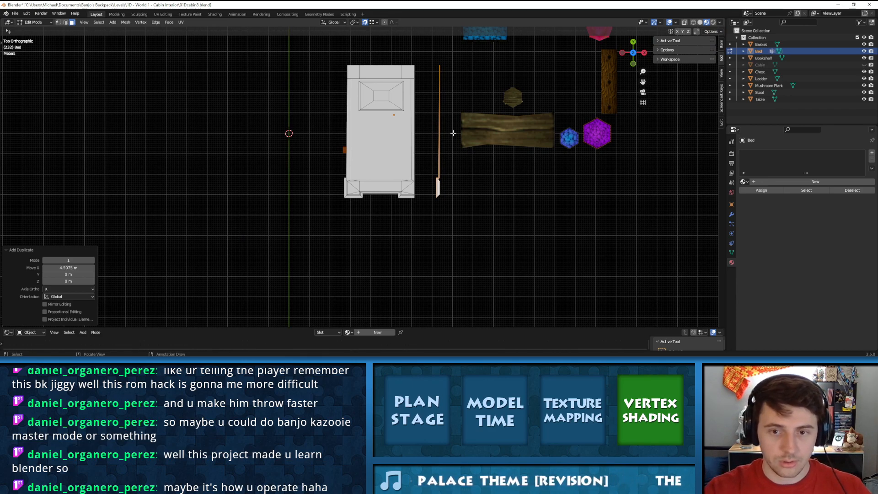
Mirror the duplicated side faces by scaling them by -1 along X
scroll(453, 133, "up", 4)
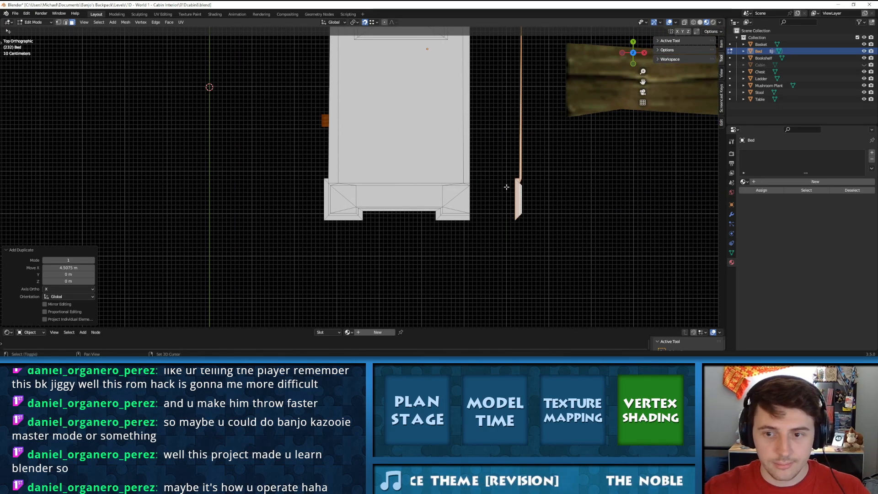
key("KP_2")
key("KP_2")
key("KP_2")
key("KP_2")
key("KP_2")
key("KP_2")
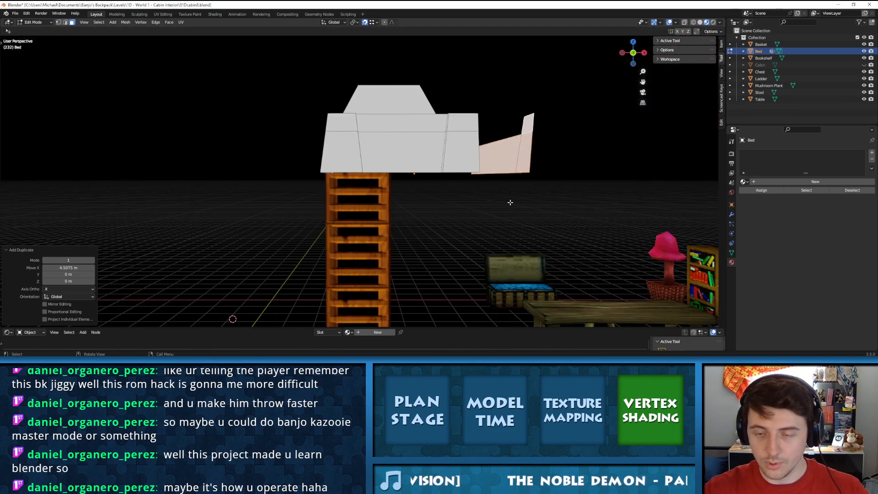
key("ctrl+KP_6")
key("ctrl+KP_6")
key("ctrl+KP_6")
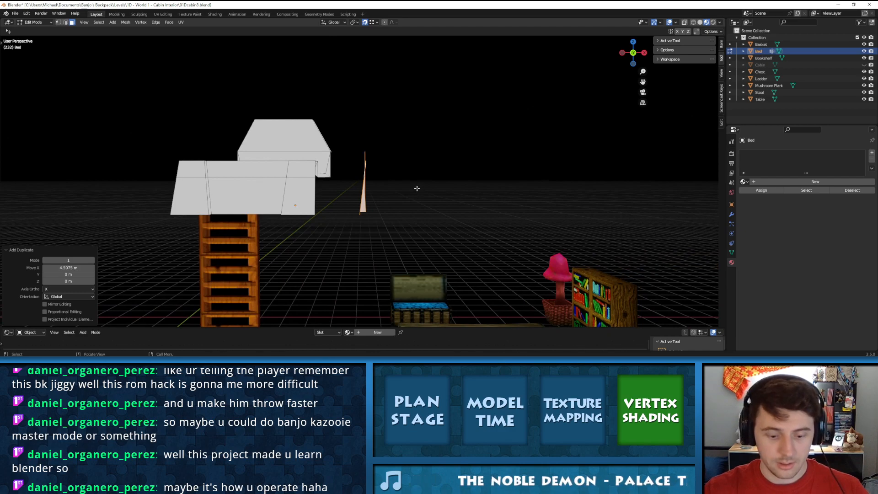
type("s")
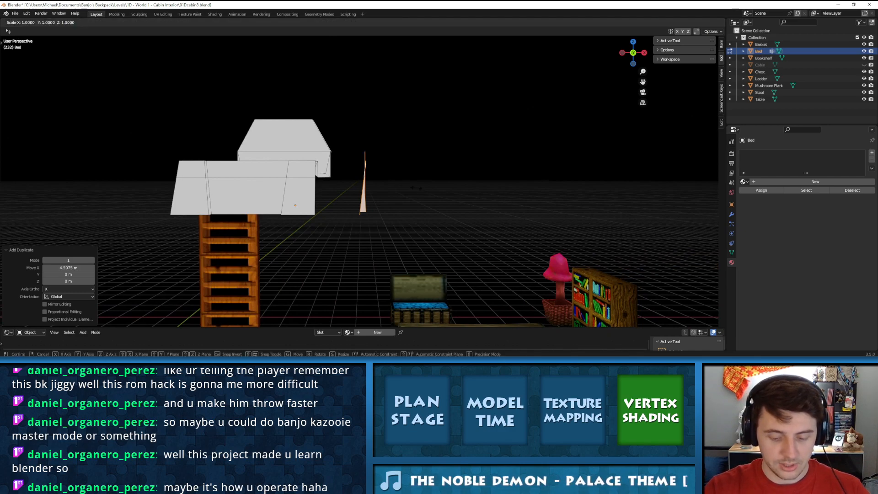
type("x")
type("-1")
key("Return")
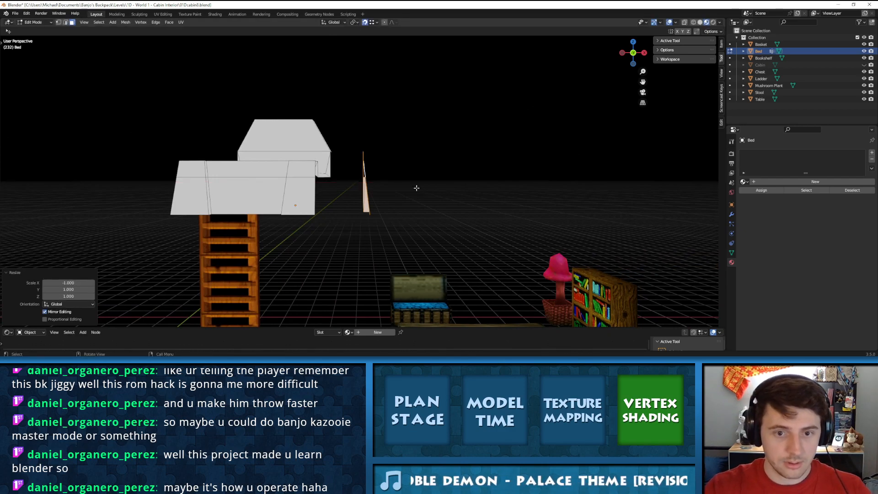
Move the mirrored side faces onto the bed's open side facing the table, using vertex snapping to line them up
key("KP_6")
key("KP_6")
key("KP_6")
key("KP_6")
key("KP_6")
key("KP_6")
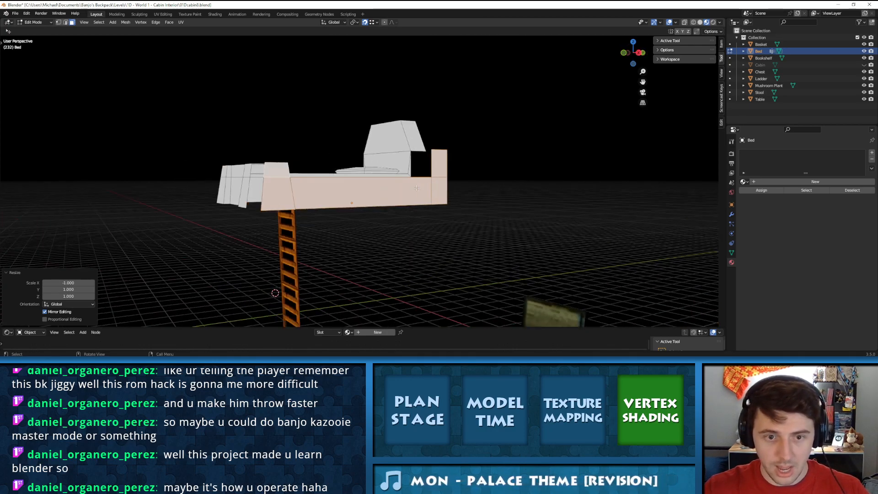
middle_click_drag(417, 187, 473, 166)
key("g")
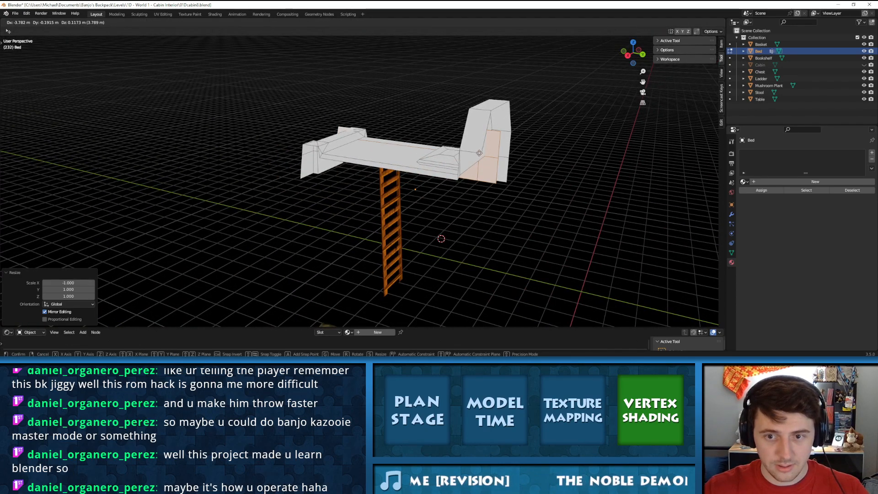
left_click(411, 232)
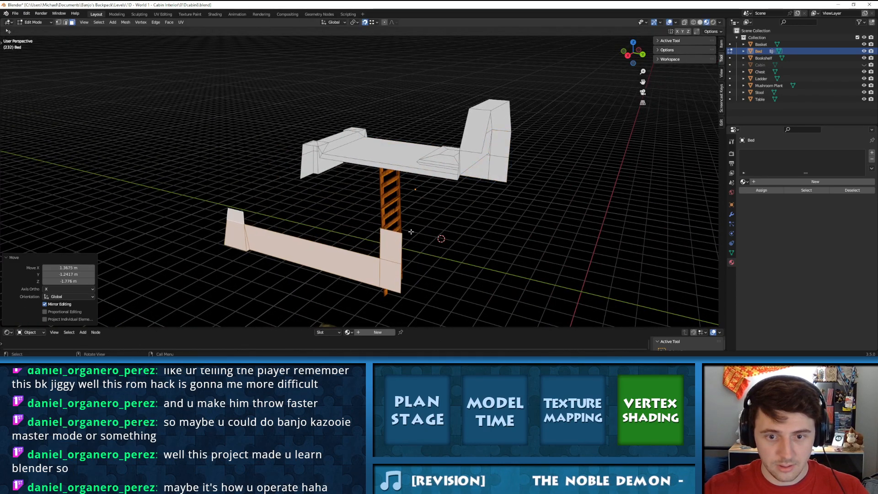
left_click(59, 22)
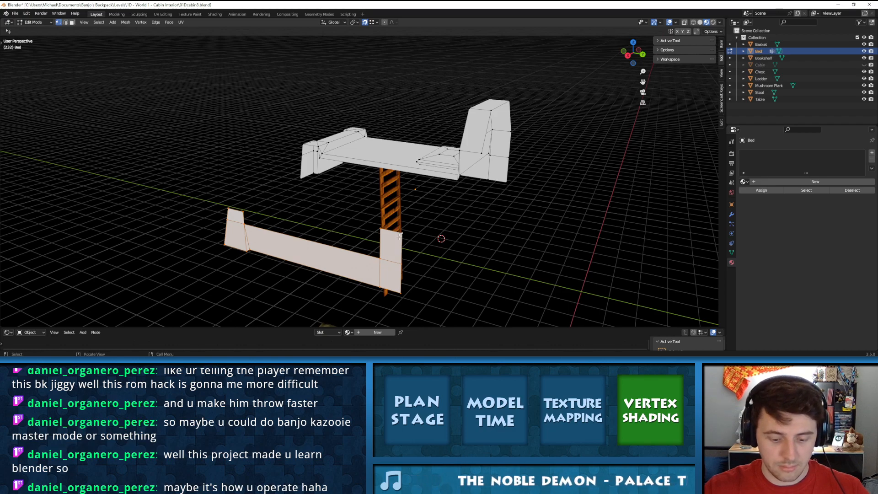
key("g")
left_click(482, 154)
middle_click_drag(482, 154, 413, 176)
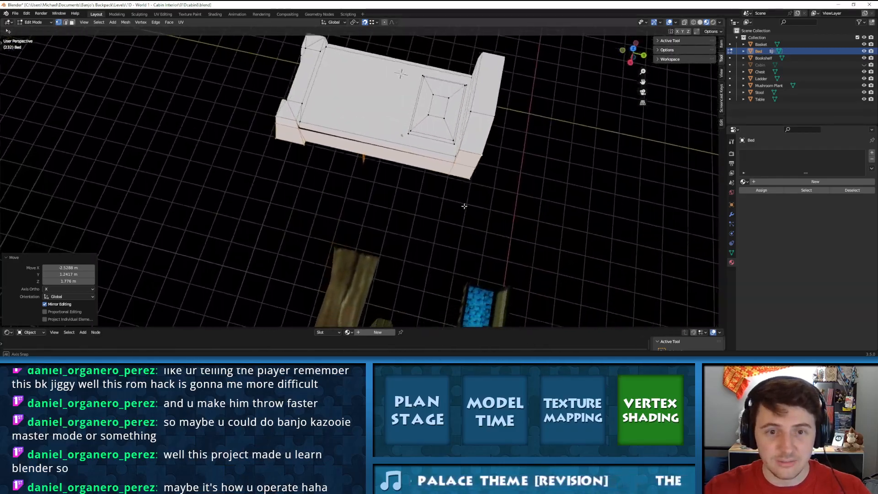
middle_click_drag(474, 232, 466, 177)
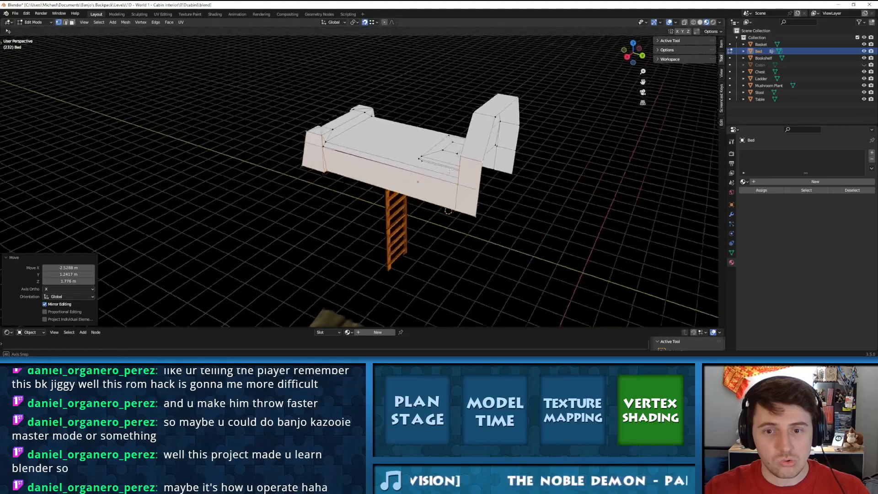
Move a misaligned vertex on the bed along X to fit the newly added side faces
middle_click_drag(491, 182, 309, 166)
middle_click_drag(247, 142, 407, 92)
middle_click_drag(423, 130, 379, 145)
left_click(385, 155)
key("g")
key("x")
left_click(378, 153)
Shift two more bed vertices individually along X, first the upper one and then the lower one
scroll(495, 171, "down", 4)
middle_click_drag(503, 174, 633, 178)
scroll(359, 176, "up", 2)
left_click(366, 117)
key("g")
key("x")
left_click(372, 119)
left_click(369, 177)
key("g")
key("x")
left_click(376, 179)
middle_click_drag(372, 164, 391, 123)
scroll(391, 123, "down", 2)
Select the whole bed mesh and merge its vertices by distance at 0.01 m
key("a")
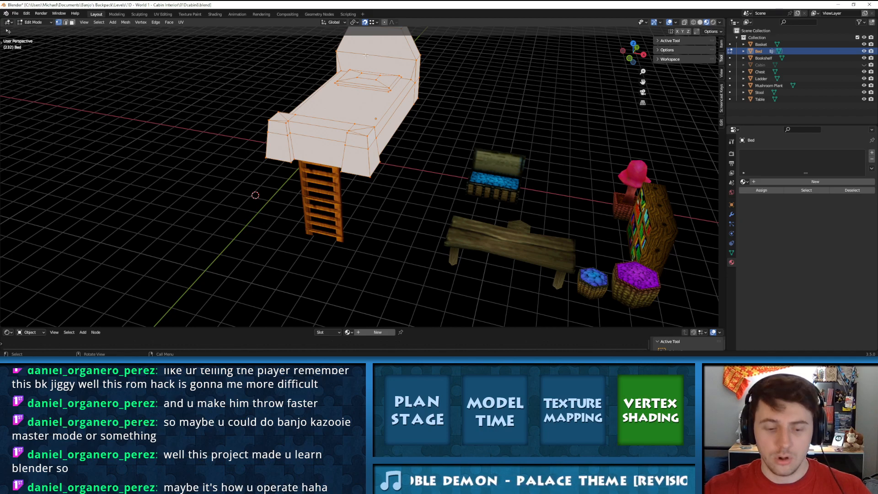
key("F3")
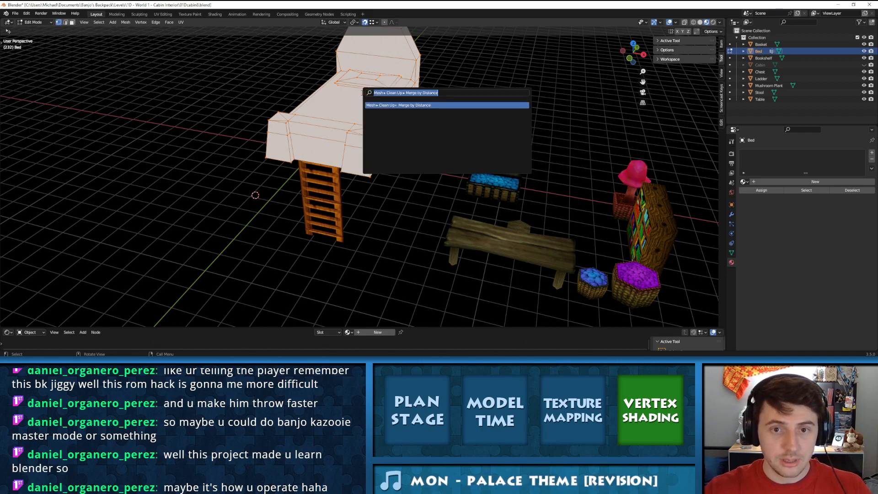
key("Return")
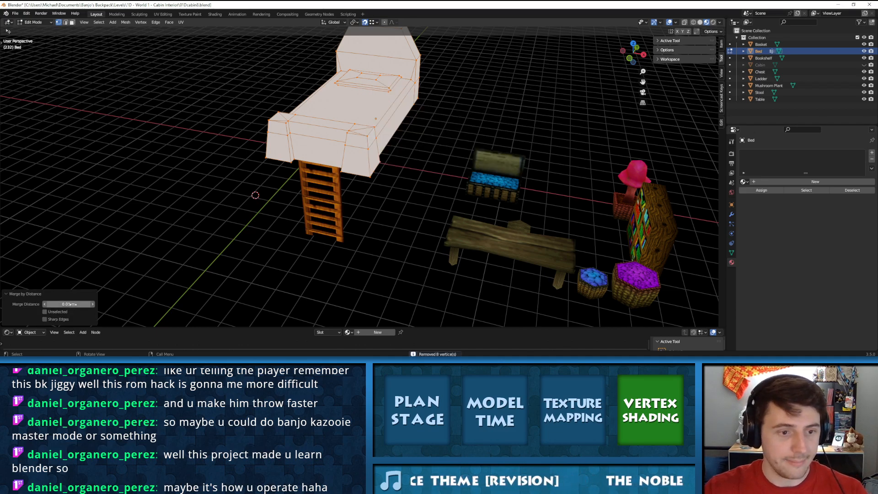
middle_click_drag(316, 120, 372, 132)
scroll(393, 154, "up", 3)
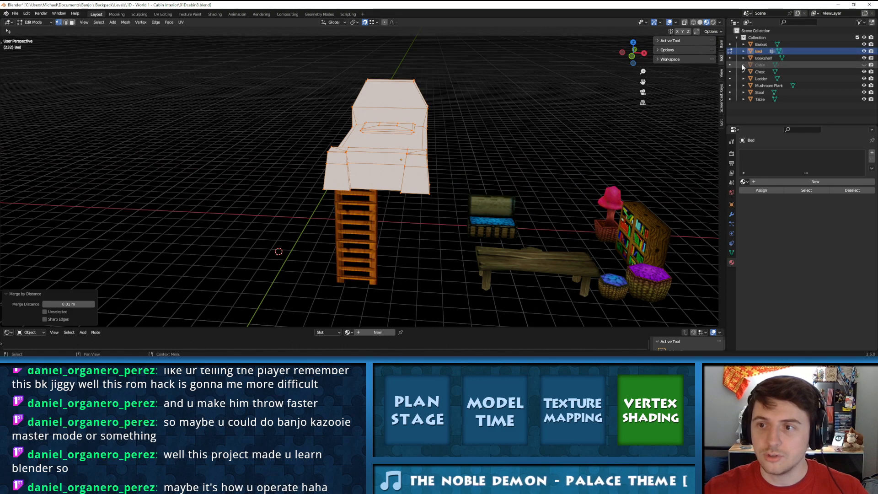
Unhide the Cabin object and scale the bed mesh down to about 0.681 to suit the loft
left_click(864, 65)
scroll(419, 133, "up", 3)
middle_click_drag(461, 142, 348, 131)
middle_click_drag(476, 156, 358, 140, "shift")
scroll(402, 135, "down", 3)
scroll(320, 137, "up", 3)
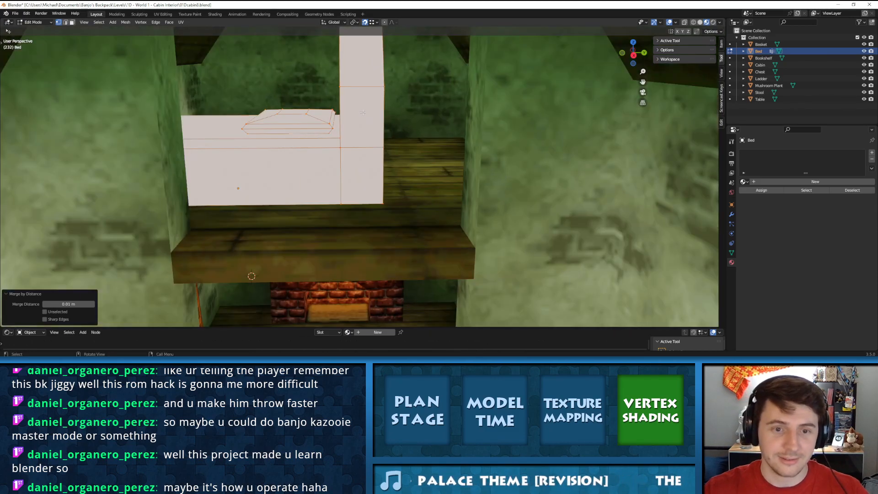
key("s")
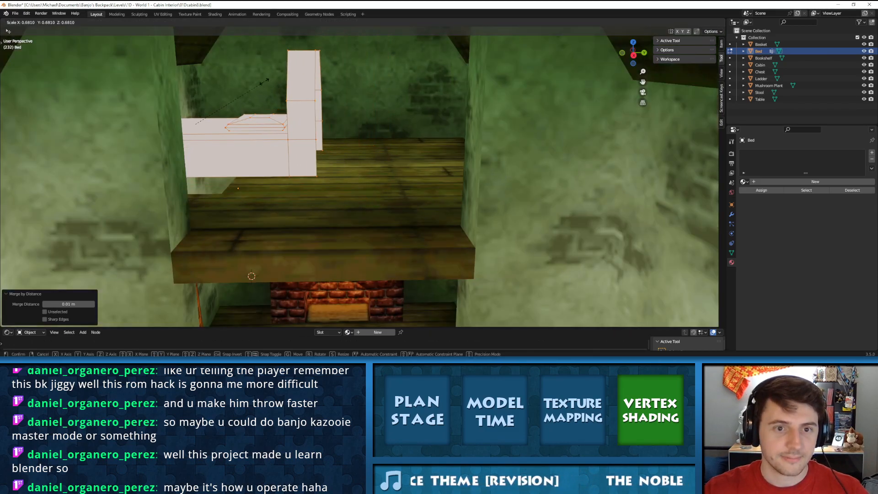
left_click(255, 125)
Move the bed about 3.2 m along Y across the loft and scale it down by a factor of about 0.89
key("g")
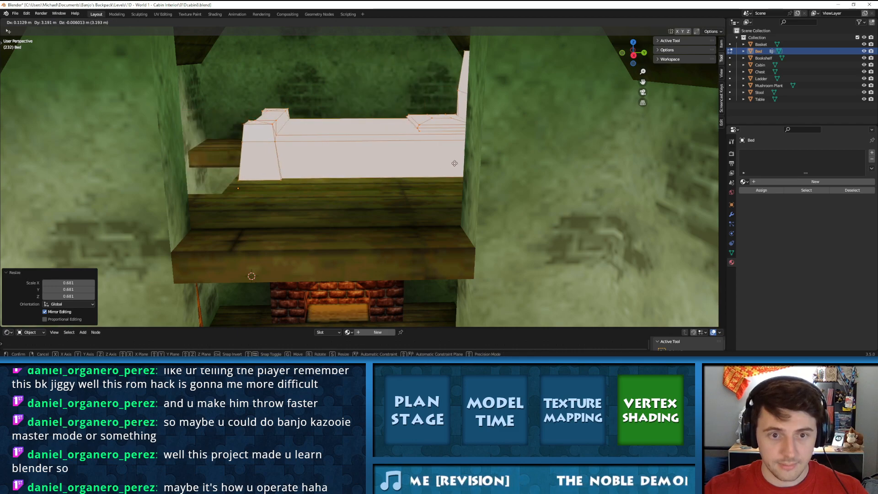
left_click(454, 163)
middle_click_drag(346, 127, 398, 137)
scroll(401, 136, "up", 3)
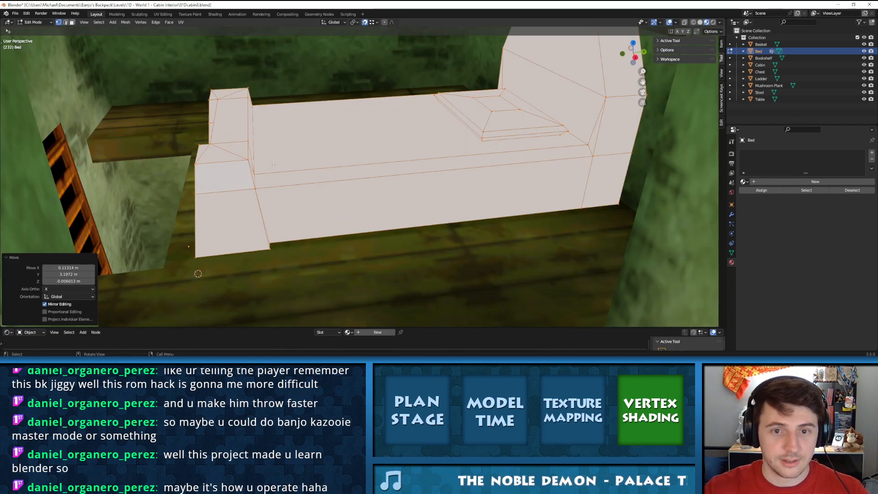
middle_click_drag(298, 142, 297, 134)
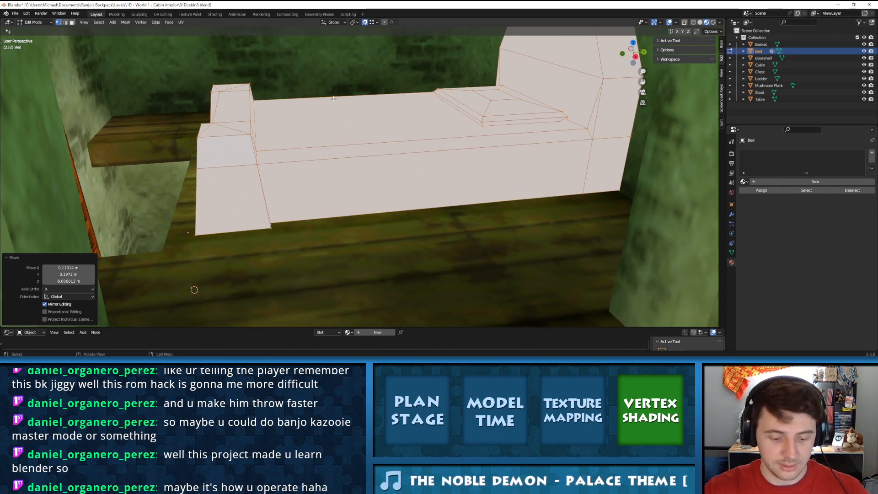
key("s")
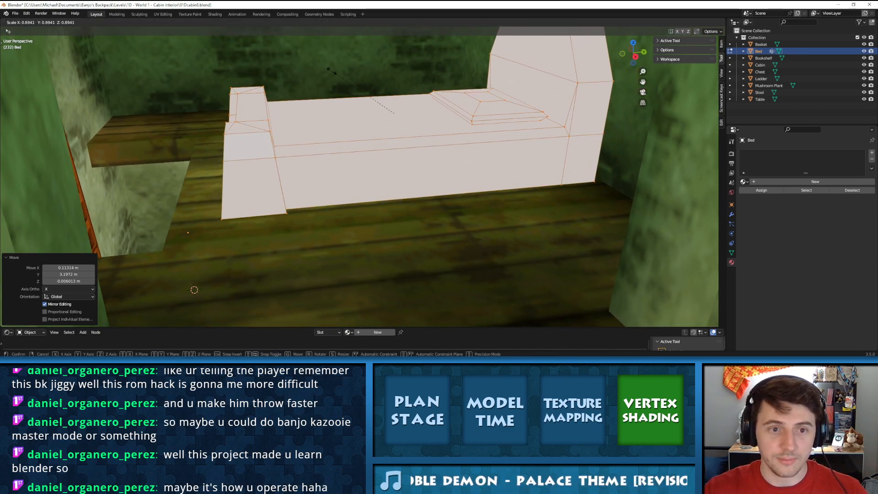
left_click(244, 158)
Move the bed about 0.39 m along Z and about 0.756 m along Y within the loft
mouse_move(348, 129)
middle_mouse_down()
mouse_move(355, 143)
mouse_move(349, 135)
middle_mouse_up()
scroll(355, 143, "down", 1)
scroll(355, 143, "up", 1)
scroll(301, 174, "up", 1)
middle_click_drag(301, 173, 610, 169)
key("g")
key("z")
left_click(83, 81)
middle_click_drag(276, 121, 347, 110)
key("g")
key("y")
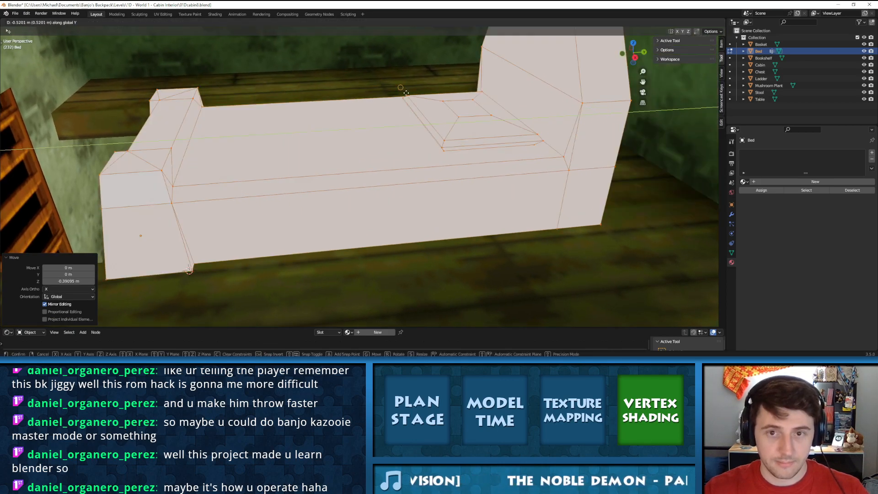
left_click(487, 61)
Show the bed from directly above and hide the Cabin object
scroll(488, 110, "down", 2)
middle_click_drag(488, 114, 373, 120)
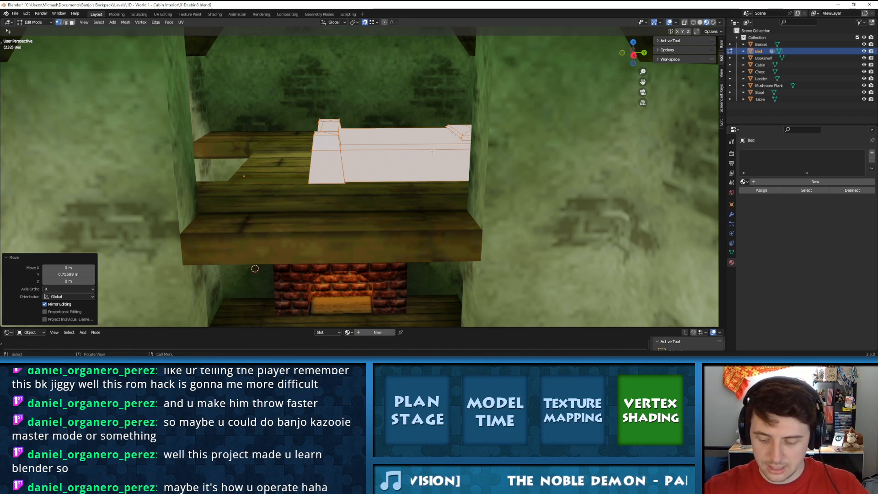
key("KP_7")
scroll(433, 151, "down", 2)
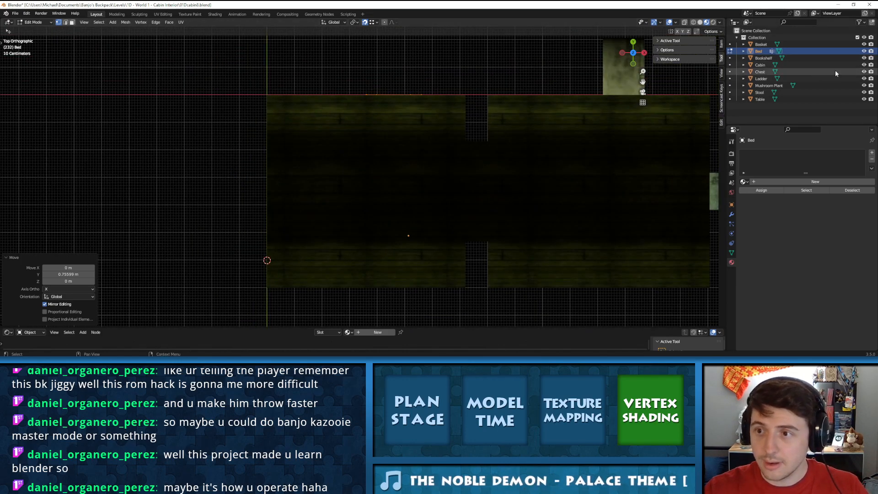
left_click(863, 65)
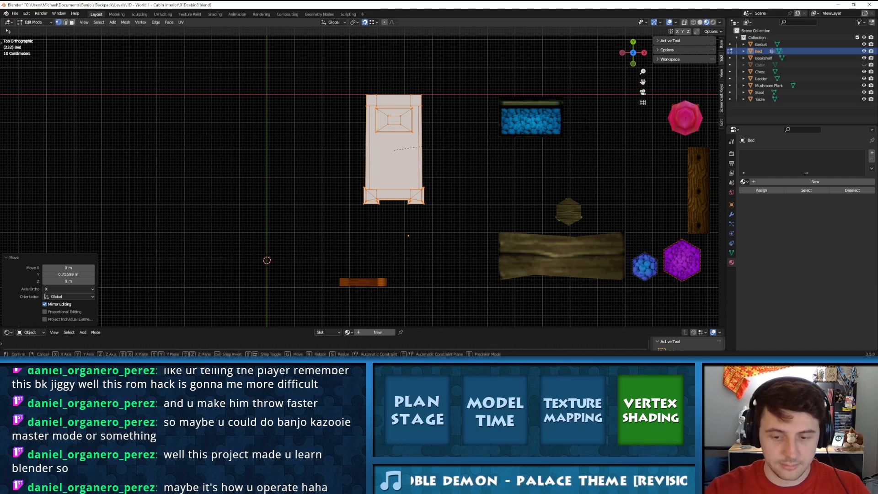
Rotate the bed by 90° and then by a further 180° about the vertical axis
type("r90")
key("Return")
type("r180")
key("Return")
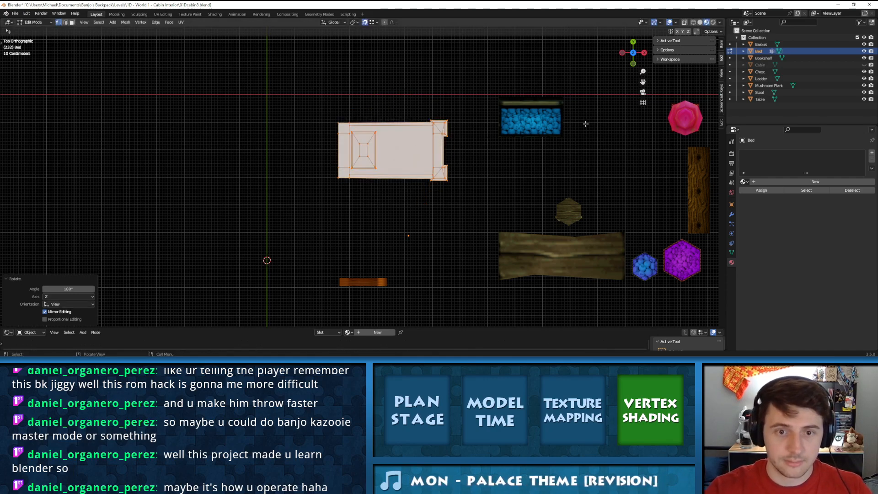
Unhide the Cabin object and move the bed about -2.59 m along X into the loft
left_click(863, 64)
middle_click_drag(355, 115, 533, 113, "shift")
key("g")
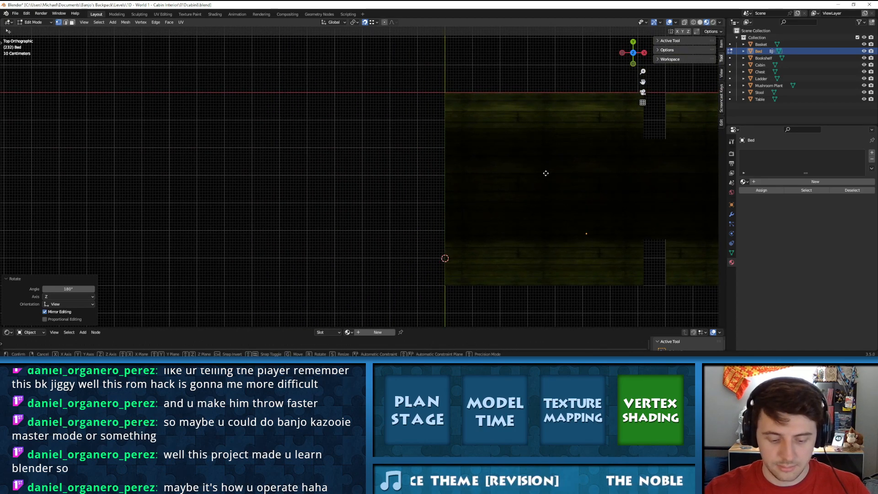
key("z")
key("x")
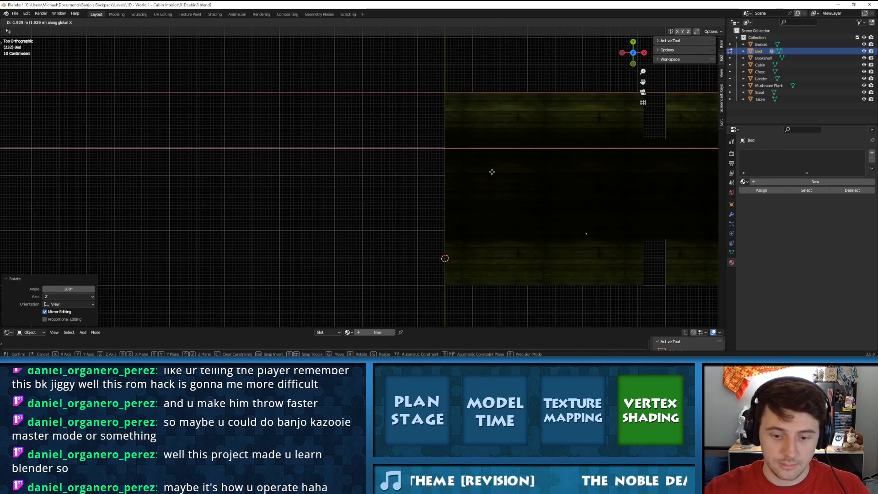
left_click(446, 94)
Move the bed along Y to adjust its place on the loft floor
middle_click_drag(485, 149, 423, 85)
scroll(488, 192, "up", 6)
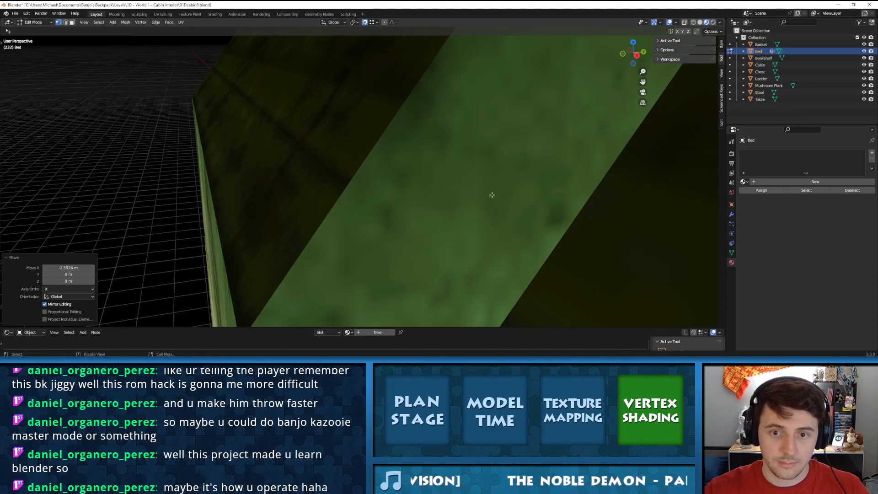
middle_click_drag(512, 221, 352, 217, "shift")
scroll(352, 217, "down", 3)
mouse_move(419, 222)
middle_mouse_down()
mouse_move(391, 218)
mouse_move(434, 188)
mouse_move(409, 210)
middle_mouse_up()
scroll(414, 200, "down", 2)
key("g")
key("y")
left_click(422, 185)
key("Tab")
key("Tab")
Inspect the bed's size and placement in the loft from several angles and distances
middle_click_drag(342, 238, 382, 166)
scroll(357, 202, "down", 3)
scroll(362, 200, "up", 3)
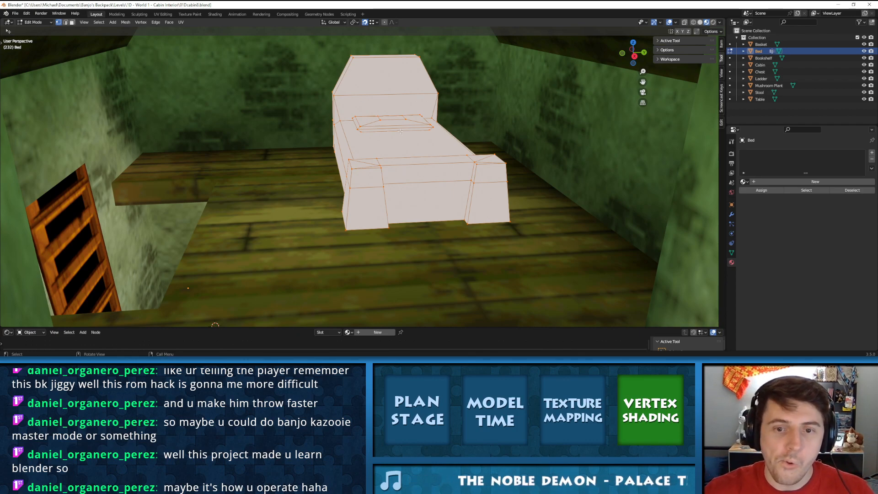
scroll(406, 158, "down", 2)
middle_click_drag(374, 221, 382, 107, "shift")
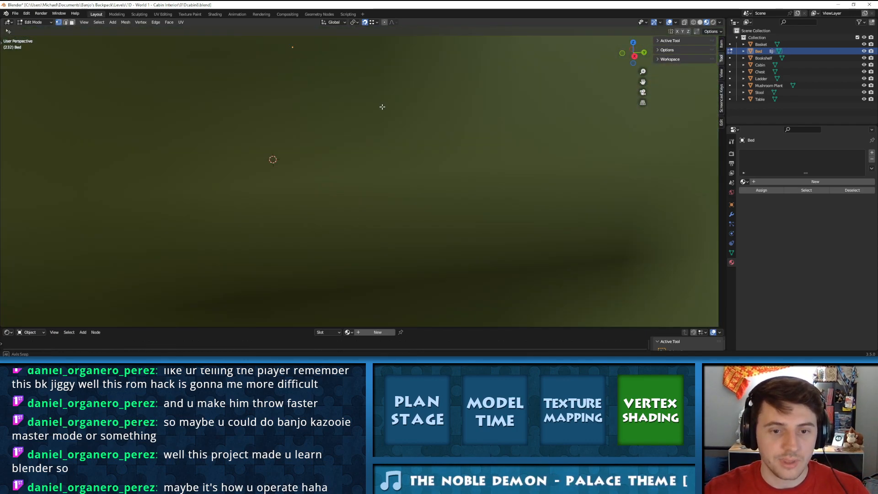
scroll(358, 179, "up", 1)
middle_click_drag(284, 245, 315, 183, "shift")
middle_click_drag(474, 85, 438, 192, "shift")
scroll(378, 90, "up", 2)
middle_click_drag(378, 90, 393, 130, "shift")
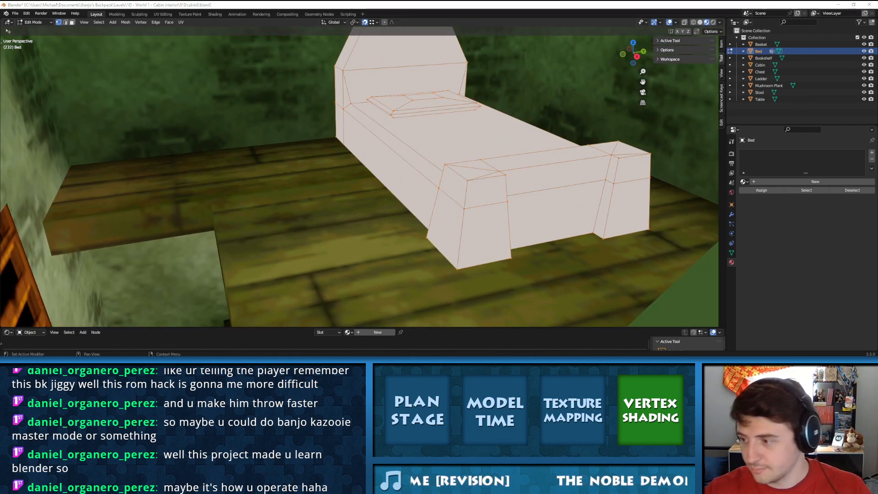
Switch to File Explorer and examine the cloth textures in the Texture\Objects Other\Cloth folder of Banjo's Backpack
left_click_drag(877, 169, 430, 62)
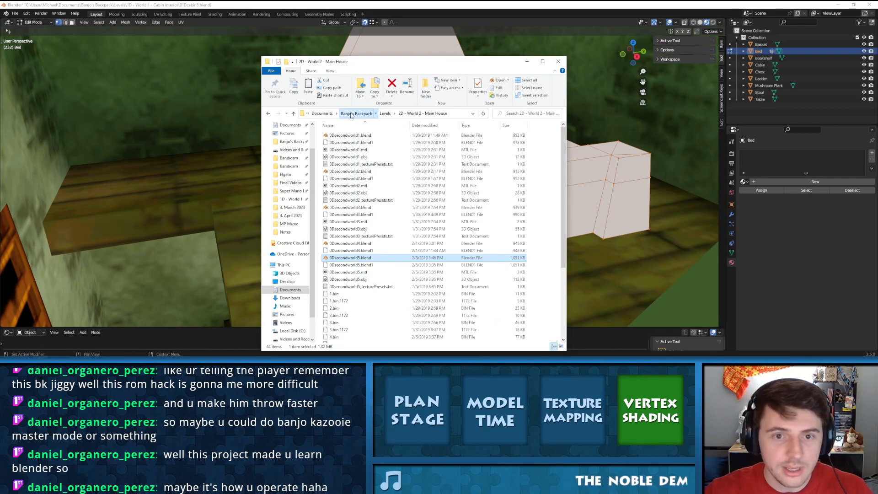
left_click(367, 113)
double_click(335, 187)
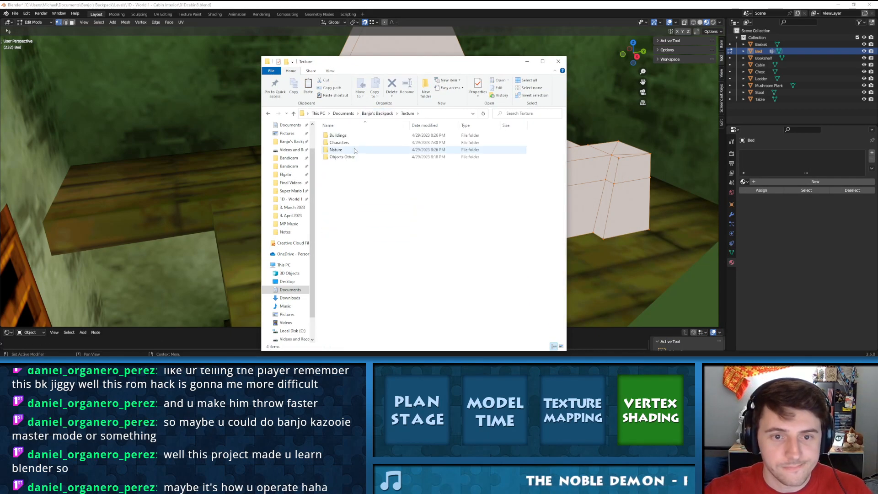
key("alt+Left")
double_click(348, 186)
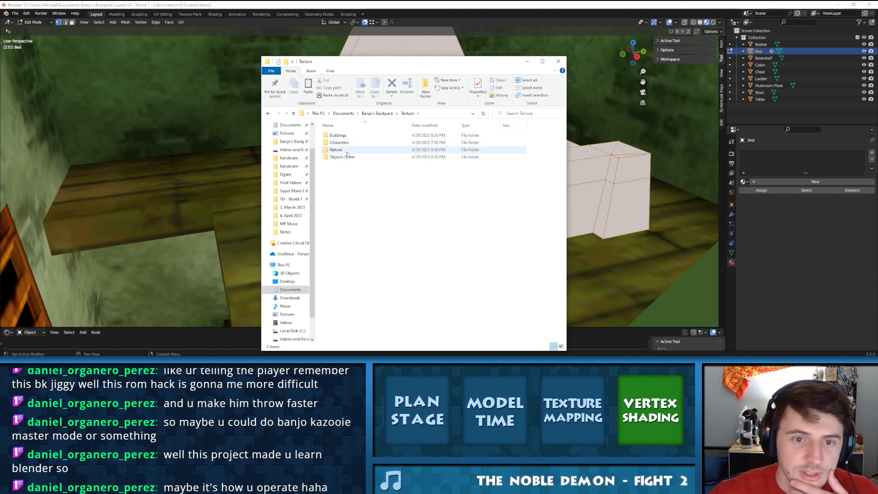
double_click(347, 157)
double_click(340, 178)
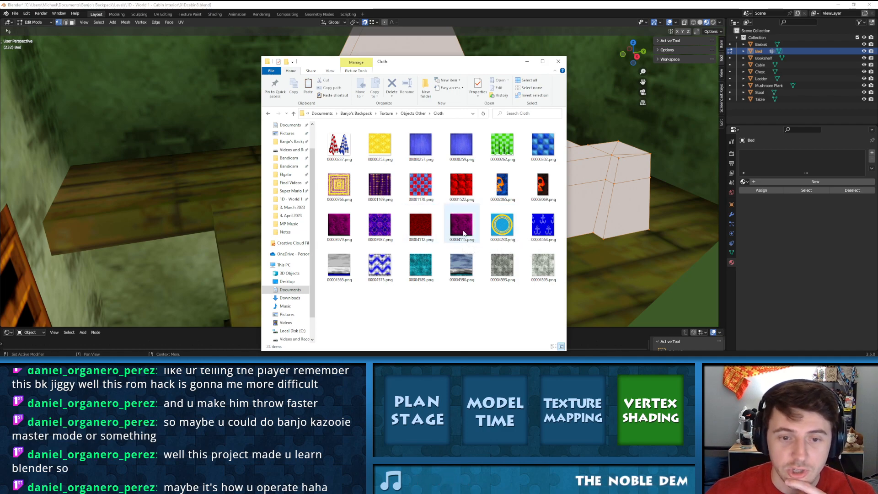
left_click(386, 230)
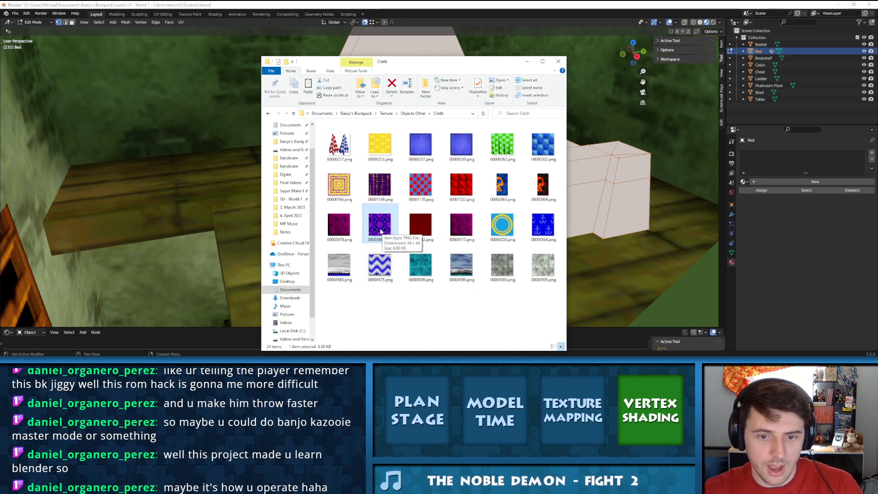
left_click_drag(384, 232, 472, 231)
key("alt+Left")
key("alt+Left")
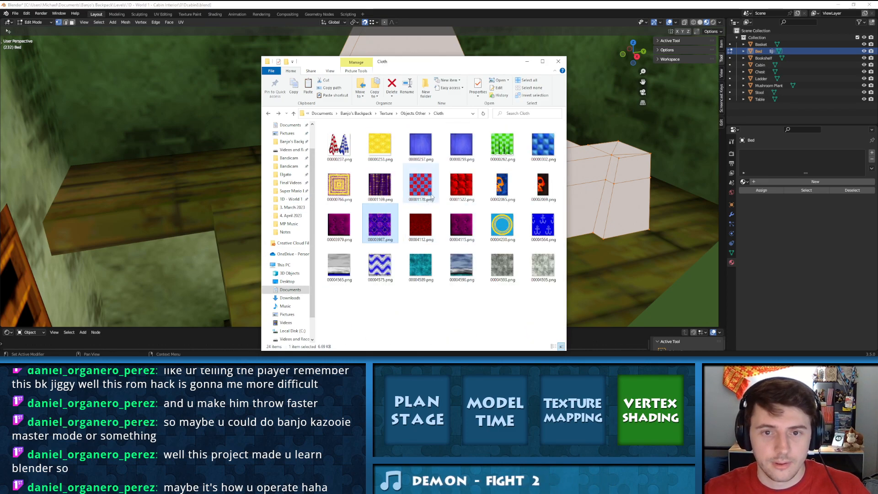
Look for wood textures in the Nature\Wood and Buildings\Wooden folders of the Texture library
left_click(407, 112)
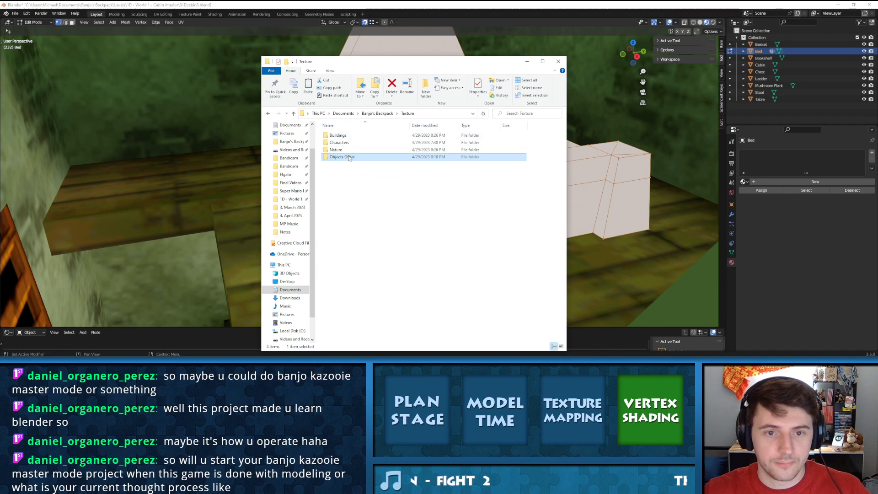
double_click(340, 151)
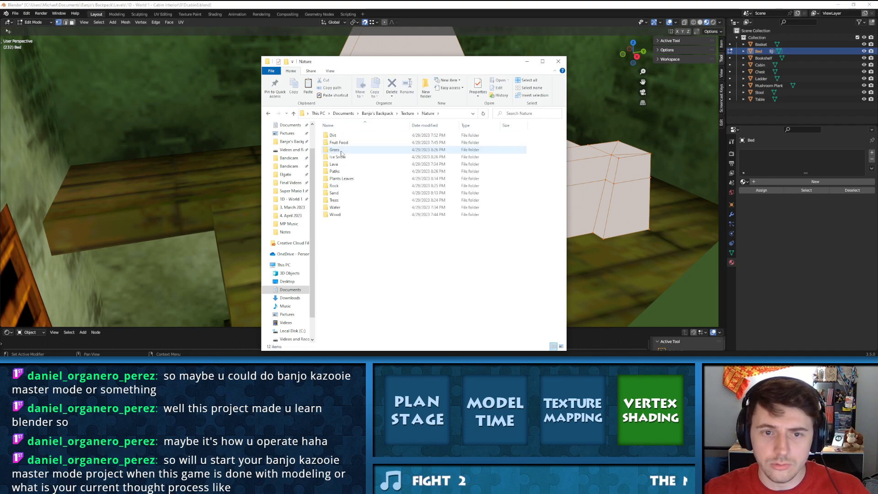
double_click(335, 215)
key("alt+Left")
key("alt+Left")
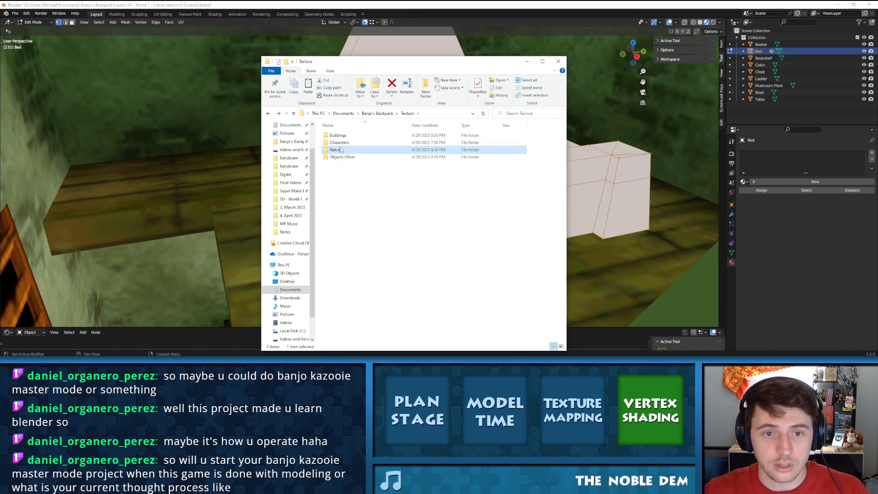
double_click(335, 135)
double_click(336, 221)
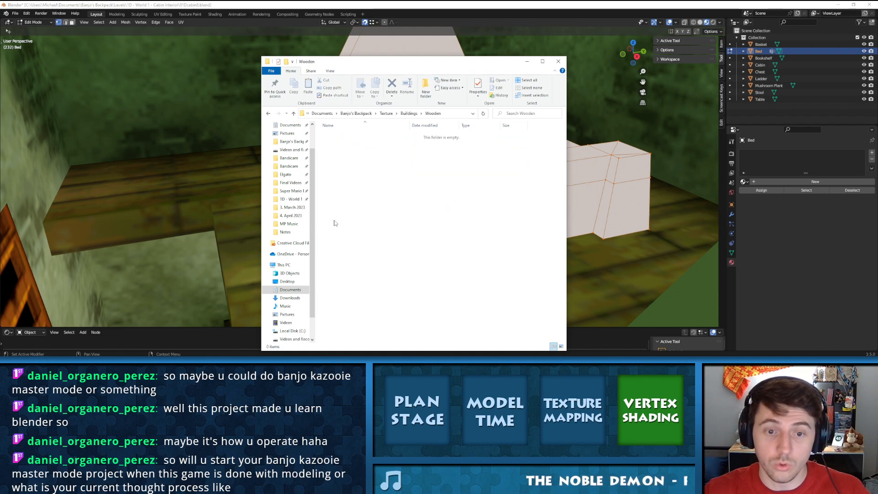
key("alt+Left")
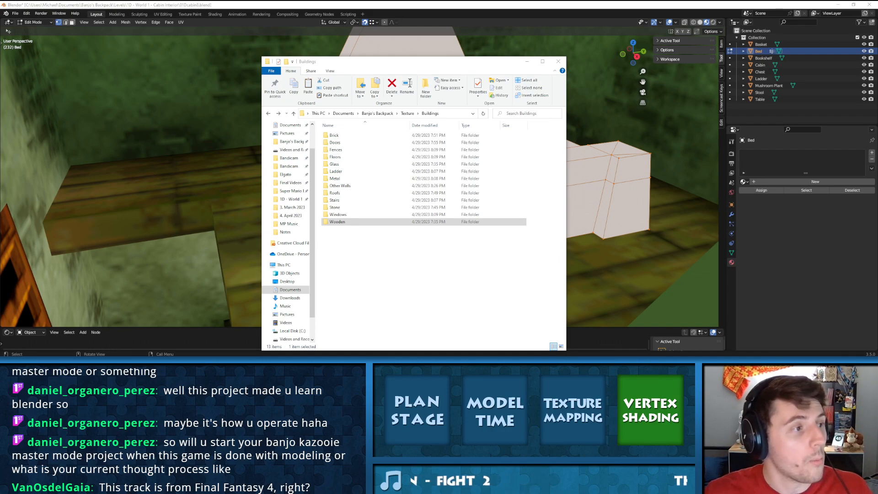
key("alt+Tab")
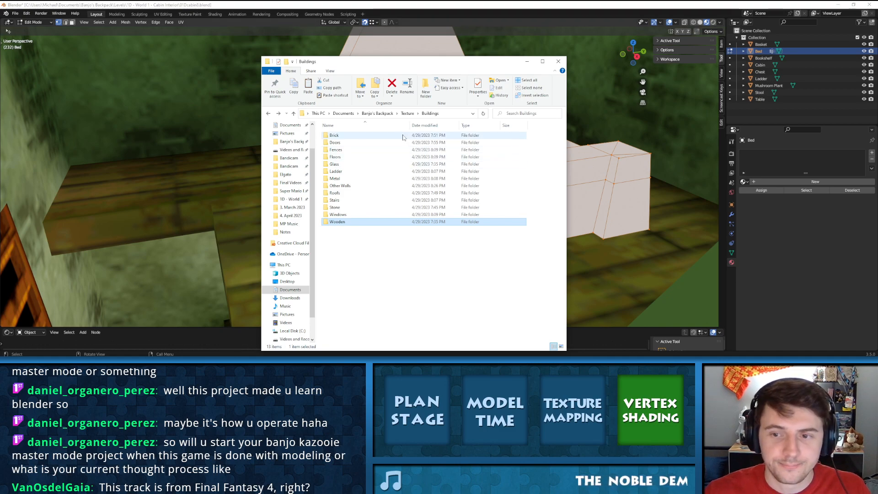
key("BackSpace")
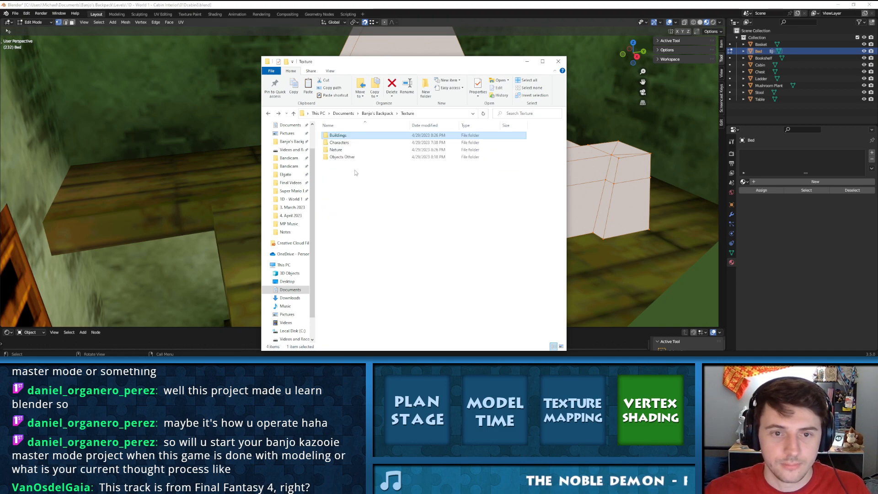
Examine the Log and Plank textures in the Textures\BT\Wood folder of Banjo's Backpack
left_click(376, 115)
double_click(344, 193)
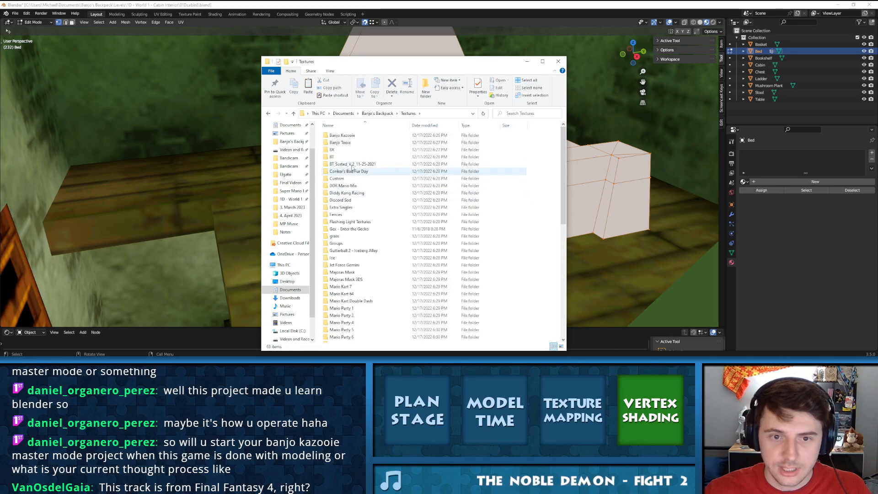
double_click(343, 158)
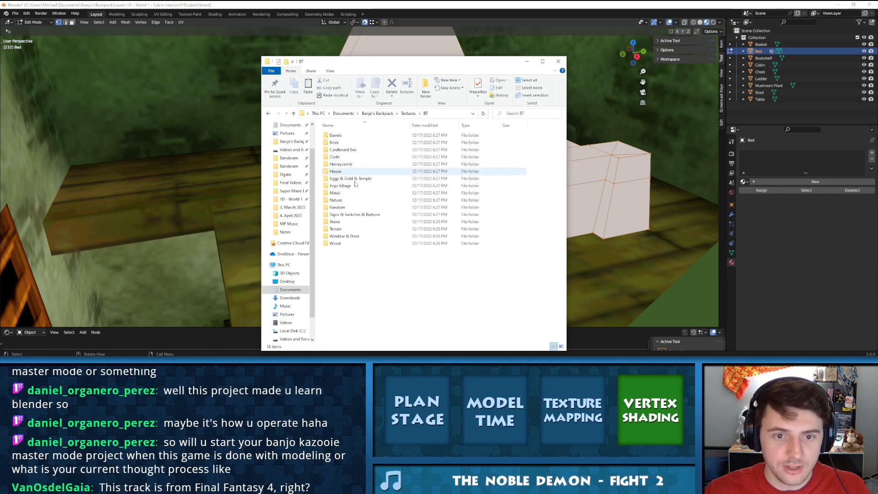
double_click(345, 244)
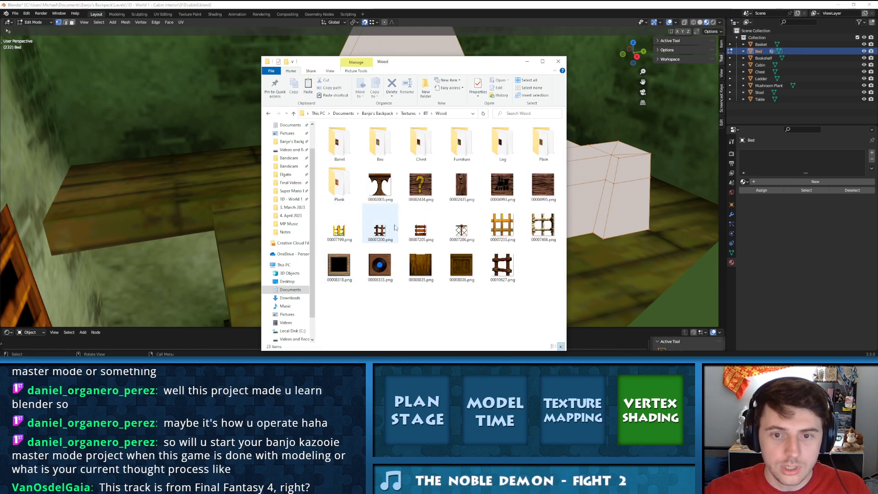
double_click(500, 155)
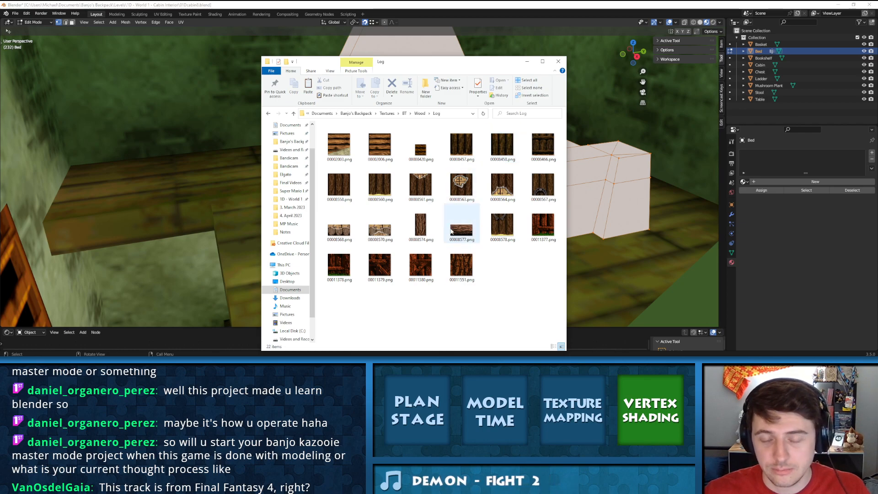
key("alt+Left")
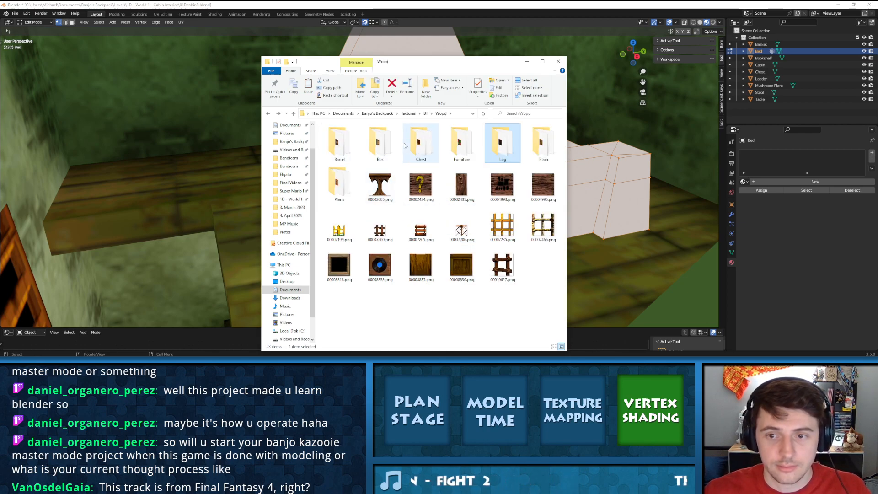
double_click(348, 182)
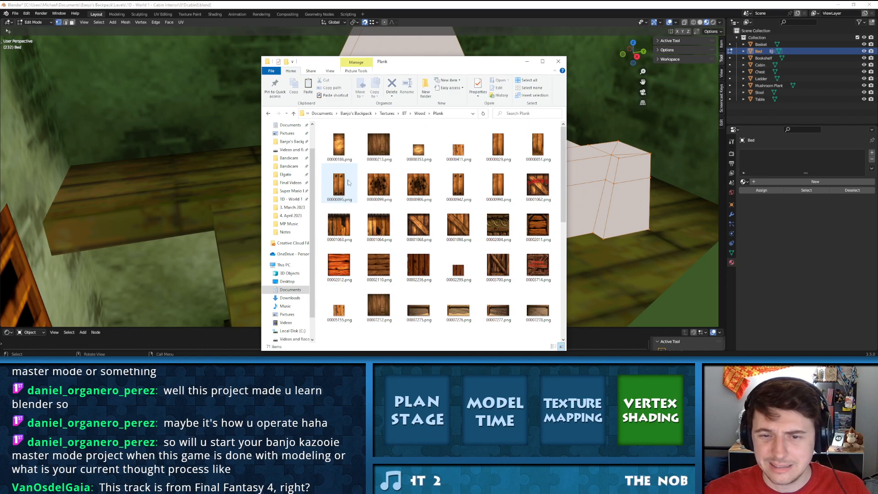
key("alt+Left")
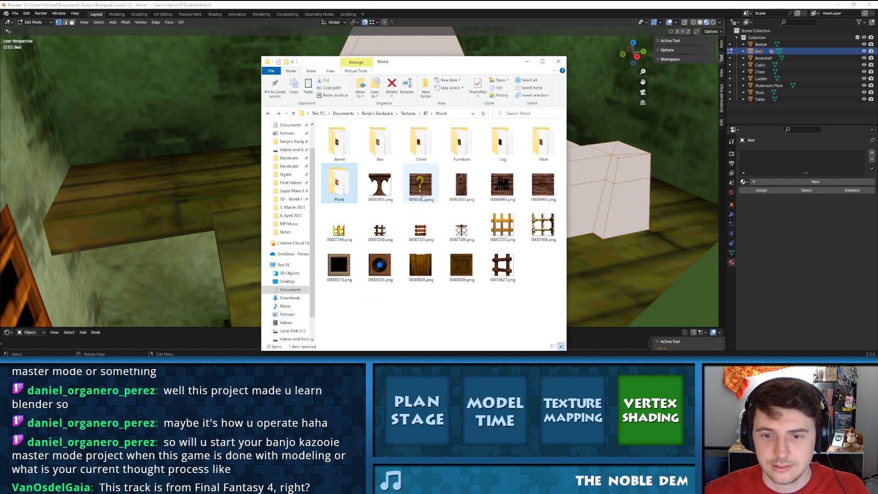
key("l")
key("Return")
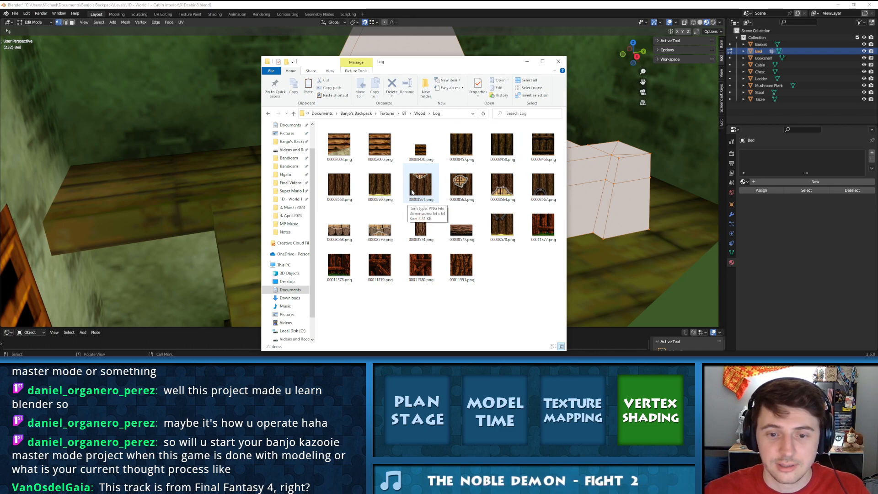
Examine the wood textures in the Box, Chest and Log subfolders of Textures\BK\Wood
key("alt+Left")
key("alt+Left")
key("alt+Left")
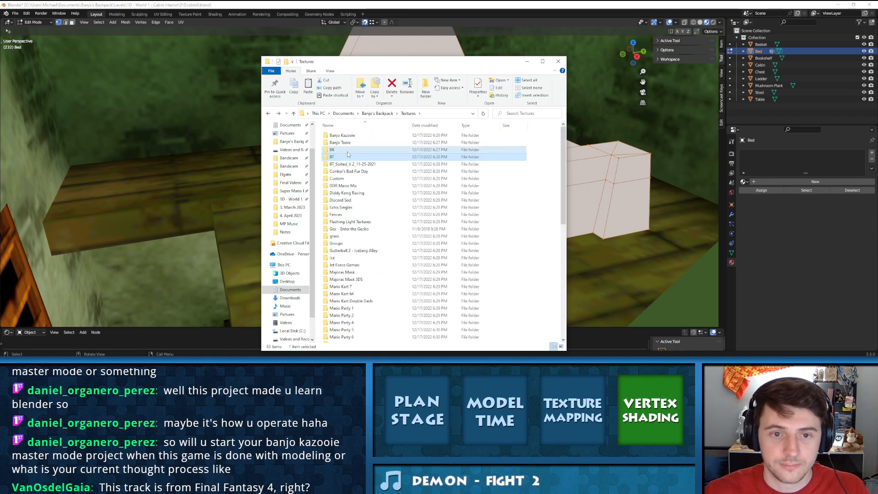
double_click(372, 154)
double_click(340, 230)
double_click(345, 141)
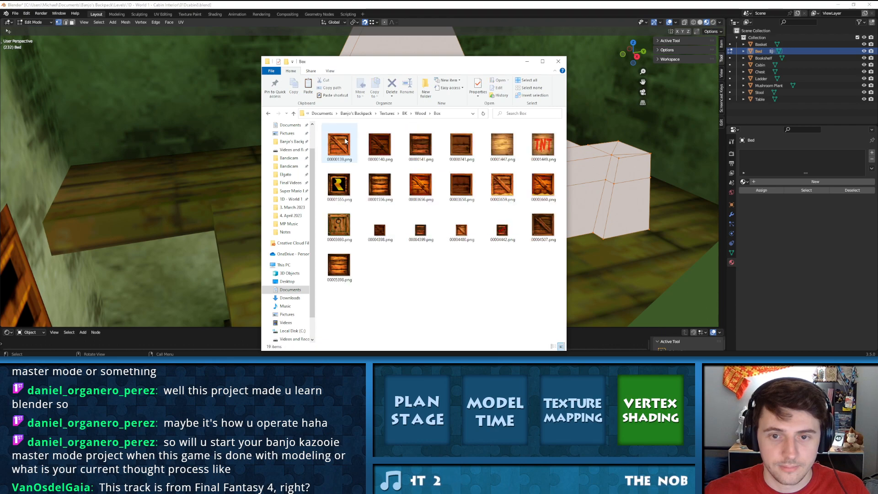
key("alt+Left")
double_click(344, 143)
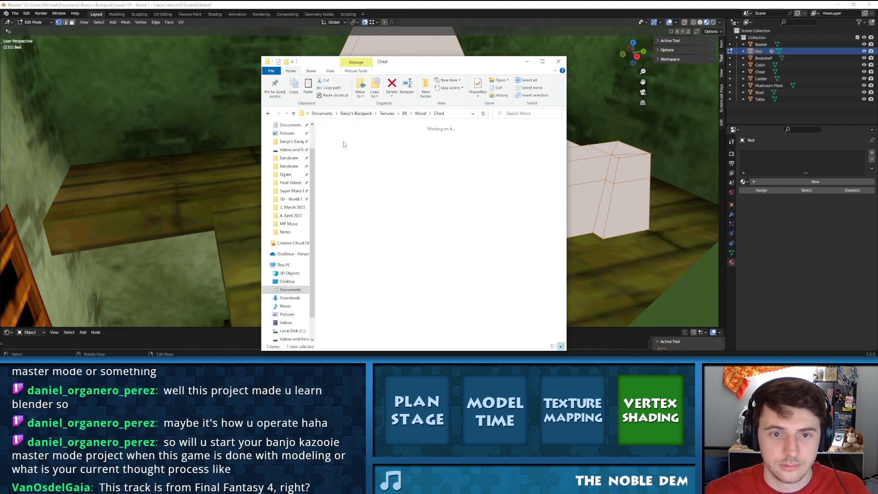
key("alt+Left")
double_click(344, 150)
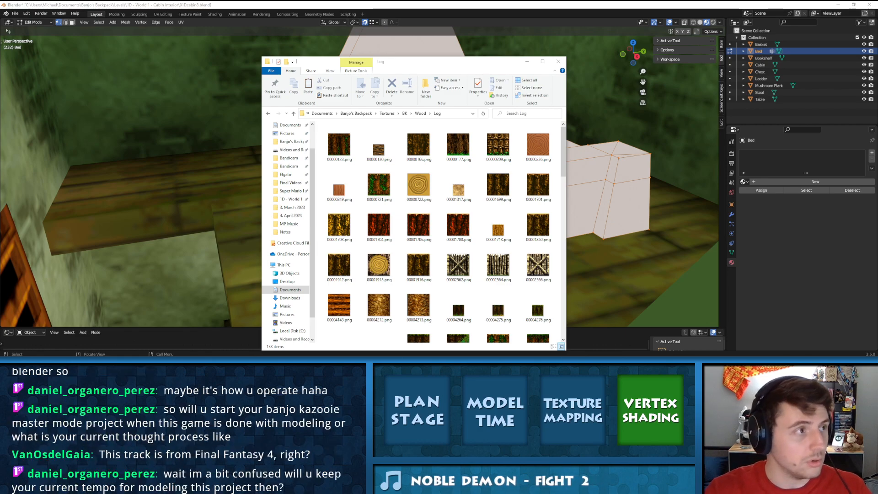
Switch to the noclip.website page in the browser and load the Banjo's House level of Banjo-Kazooie
left_click_drag(315, 126, 476, 3)
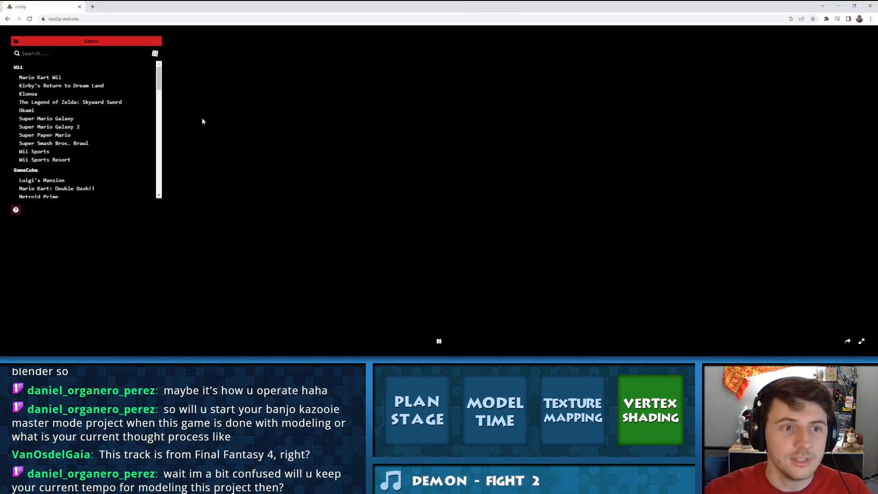
scroll(68, 92, "down", 3)
scroll(63, 150, "up", 3)
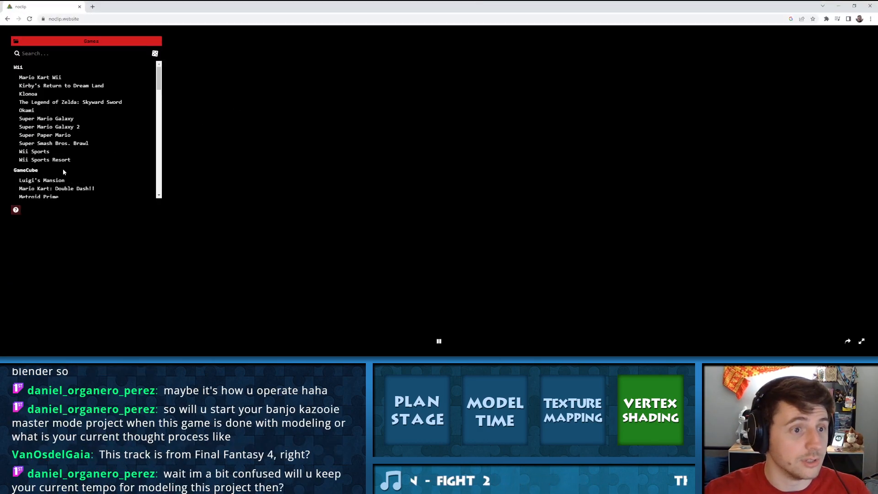
scroll(68, 163, "down", 2)
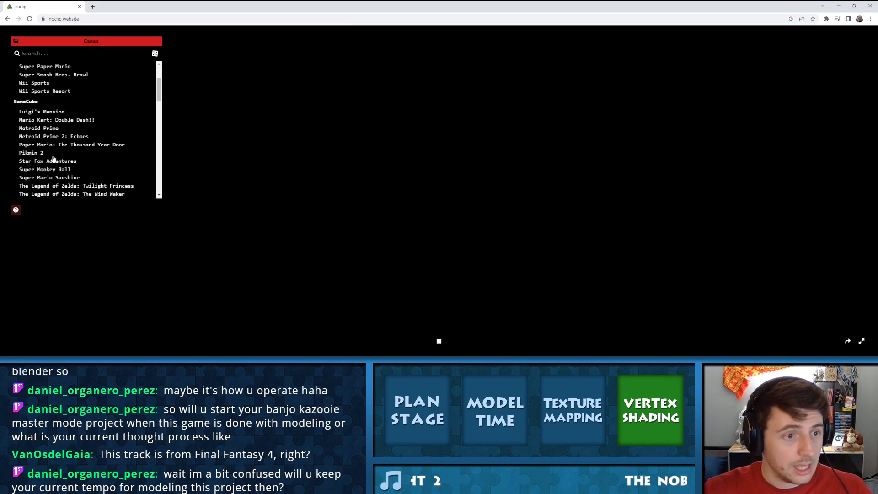
scroll(54, 158, "up", 2)
scroll(43, 155, "down", 4)
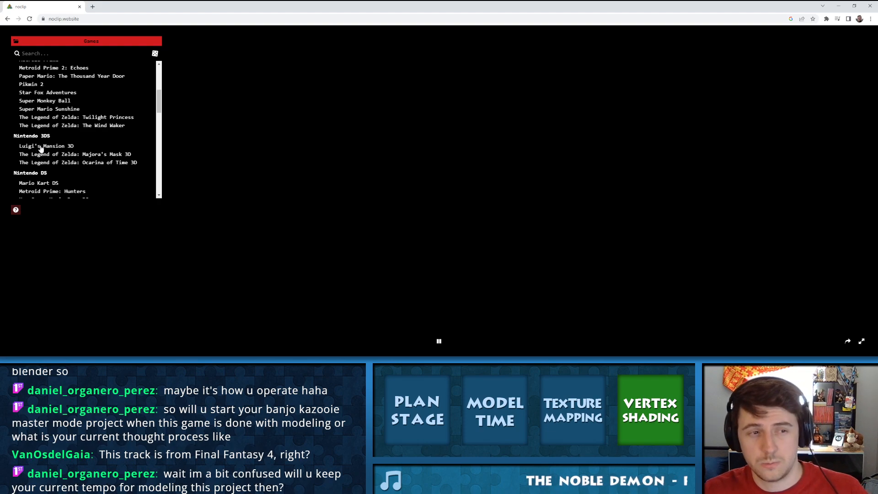
scroll(40, 147, "down", 4)
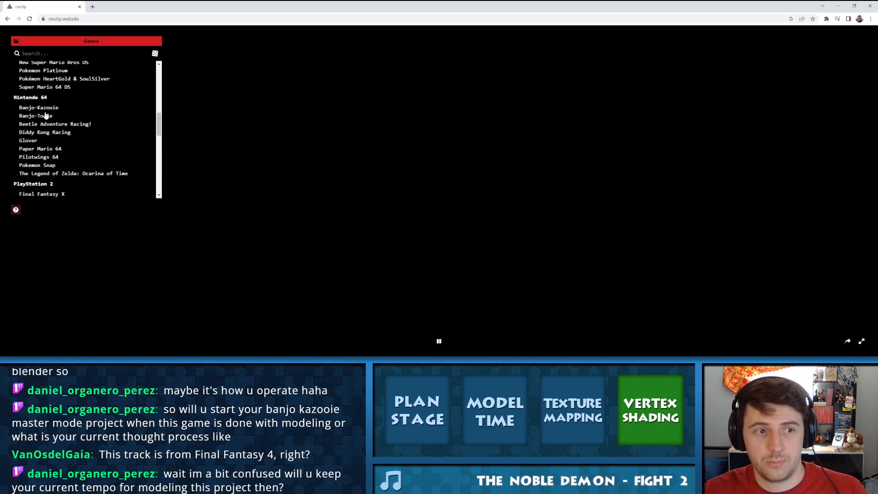
left_click(44, 108)
left_click(202, 61)
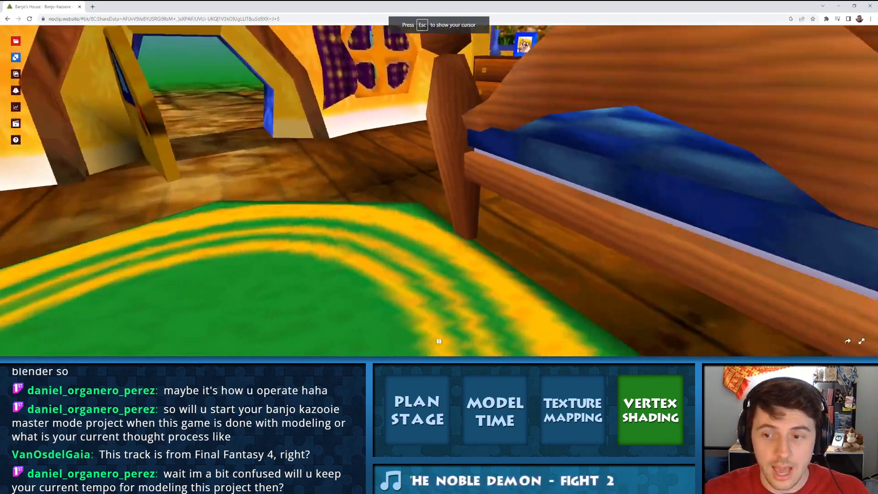
Examine the textures on the wooden frame and blue bedding of the bed in Banjo's House
key("s")
left_click_drag(439, 190, 599, 183)
key("w")
key("s")
mouse_move(408, 140)
left_mouse_down()
mouse_move(489, 131)
mouse_move(408, 140)
left_mouse_up()
key("w")
key("s")
left_click_drag(416, 175, 492, 181)
key("w")
key("a")
Load the Nabnuts House - Spring level from the Click Clock Wood section of Banjo-Kazooie
left_click(14, 43)
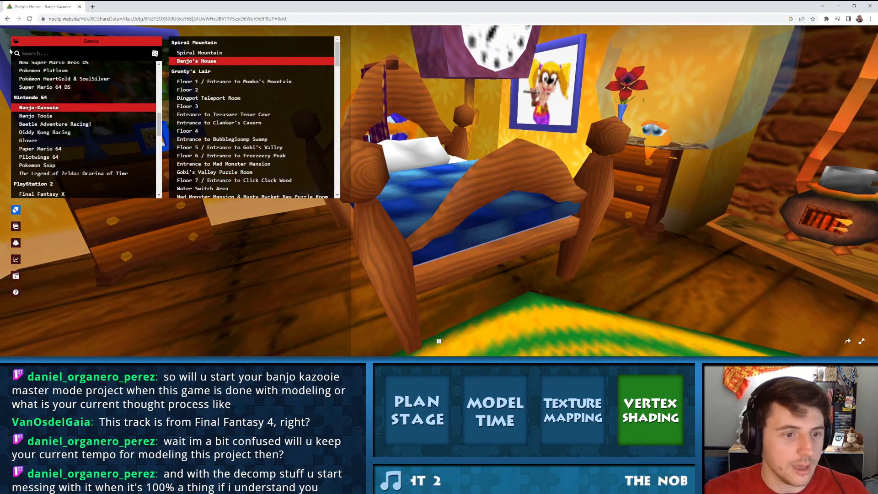
scroll(218, 147, "down", 10)
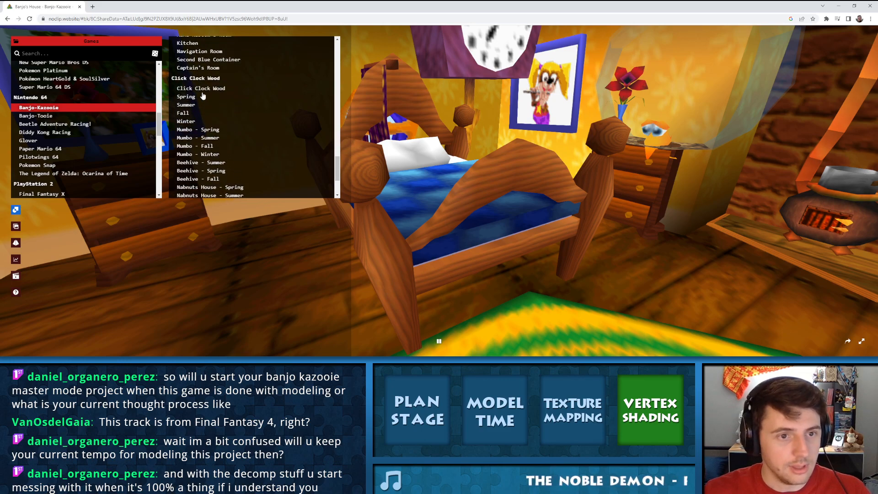
scroll(201, 128, "down", 3)
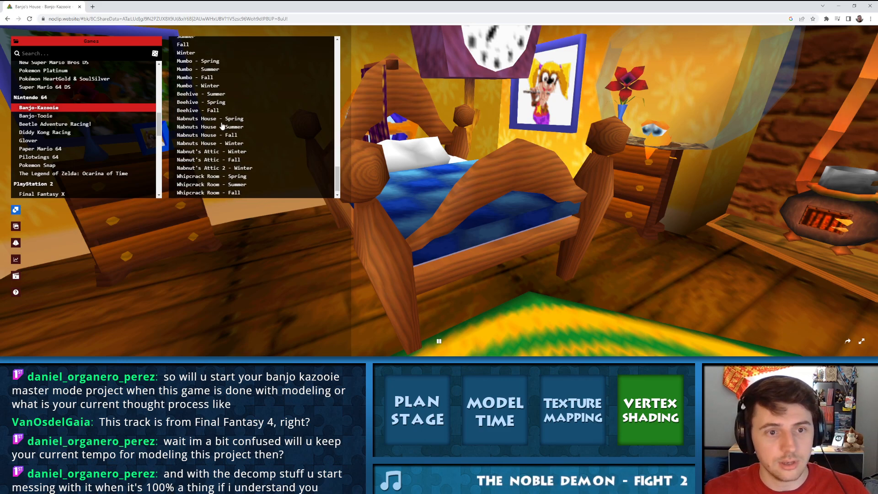
left_click(221, 120)
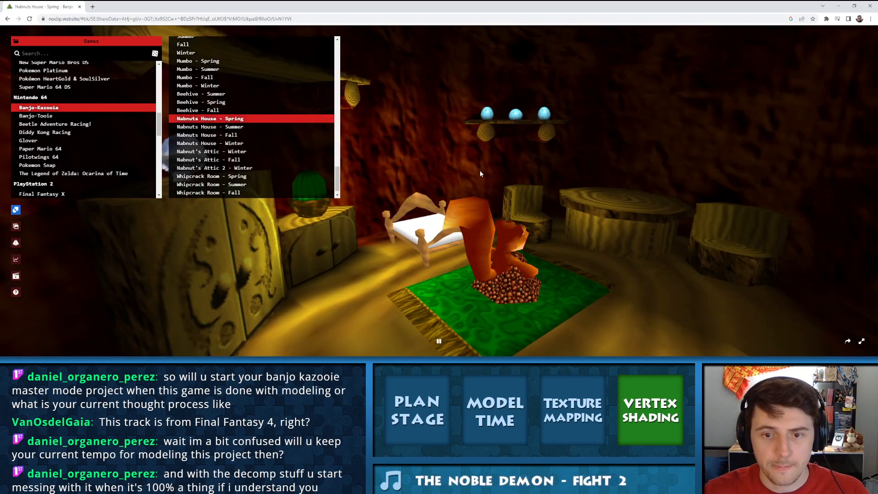
Examine the shape and wood texture of the bed in Nabnut's house up close
left_click_drag(479, 170, 443, 170)
key("w")
key("w")
key("d")
key("s")
key("a")
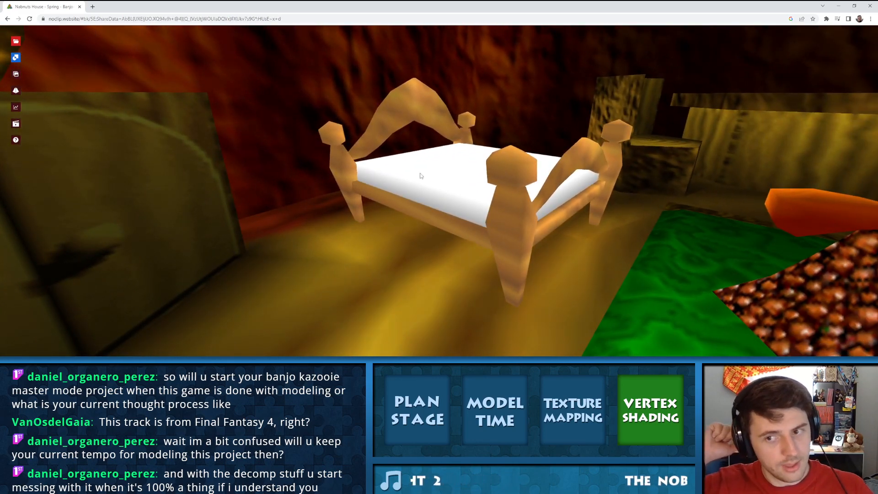
key("s")
key("s")
key("d")
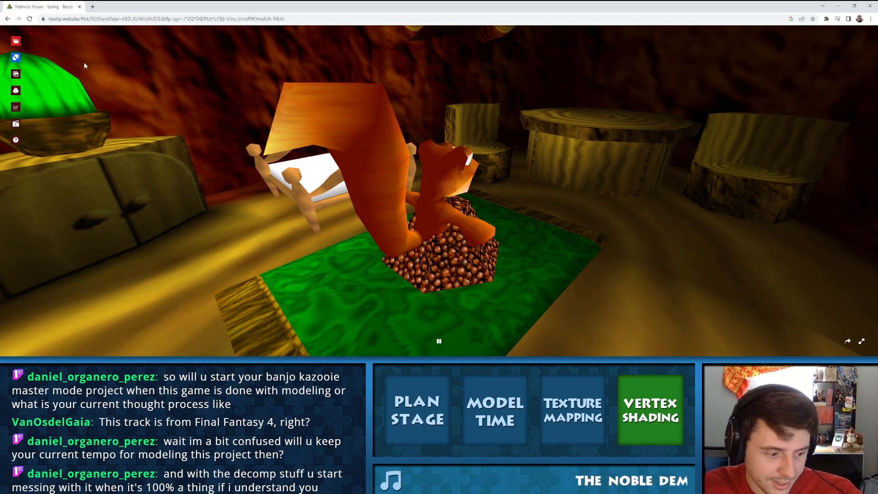
Examine the rest of Nabnut's house, including the cupboards, table, stools and log-supported shelves
left_click(15, 41)
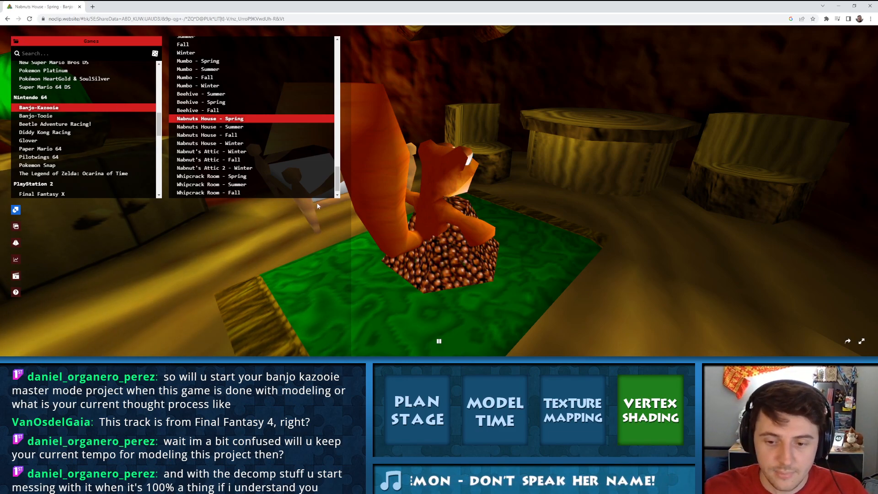
left_click_drag(525, 213, 502, 191)
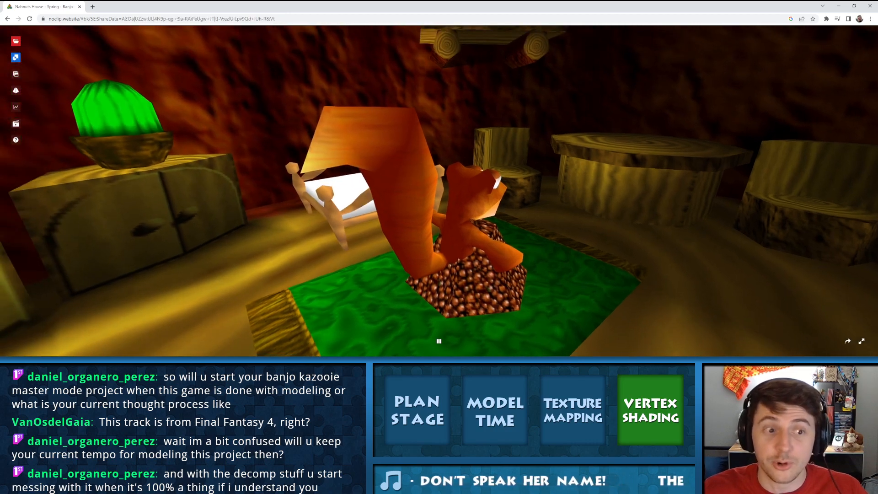
key("s")
left_click_drag(388, 196, 258, 134)
key("w")
key("s")
key("d")
key("s")
key("s")
key("w")
key("a")
key("w")
key("s")
Switch to File Explorer and look for wood textures in the Textures\BK\Wood\Plain folder
key("alt+Tab")
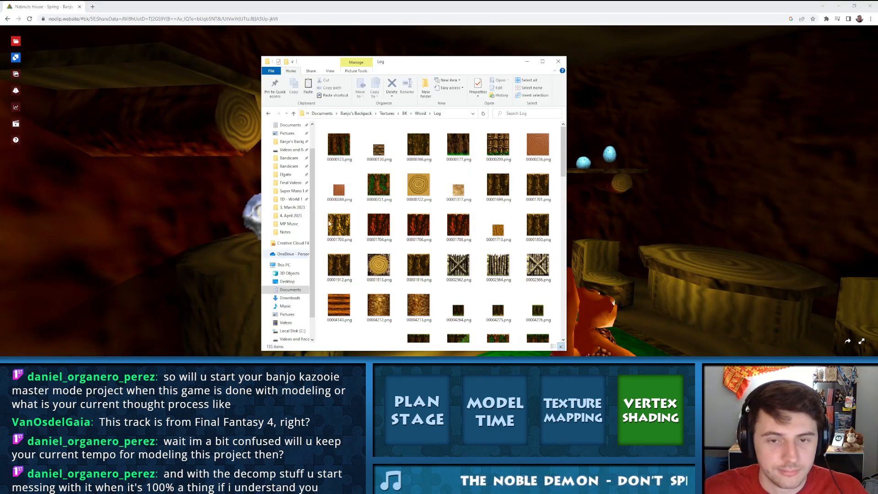
key("alt+Left")
key("alt+Left")
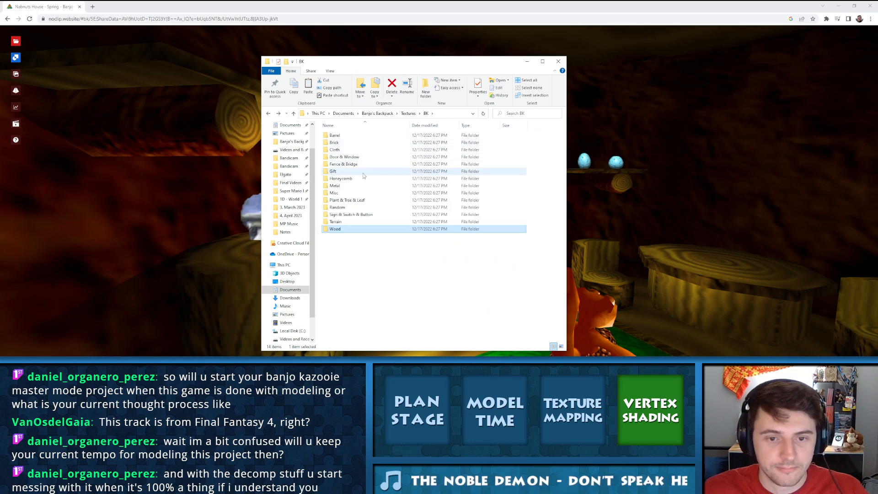
key("Return")
double_click(341, 157)
key("alt+Left")
key("alt+Right")
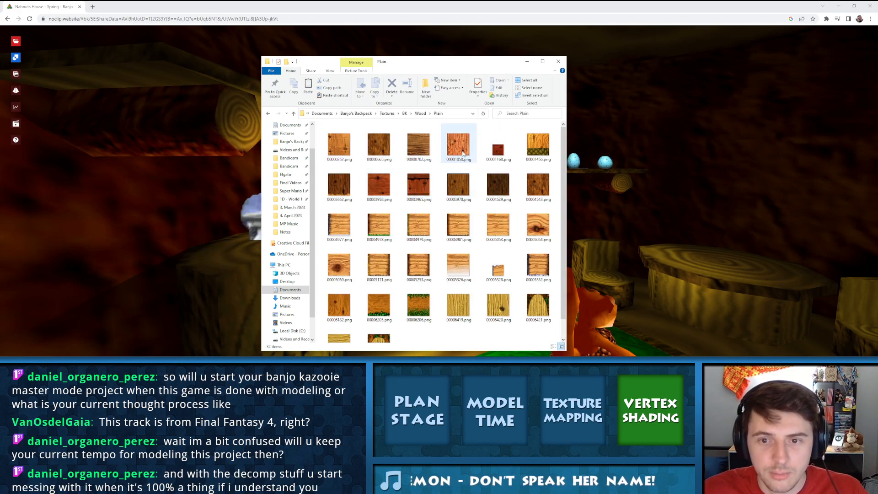
Copy the reddish plank texture in the first row and 00005053.png into the 1D - World 1 - Cabin Interior folder
left_click(463, 153)
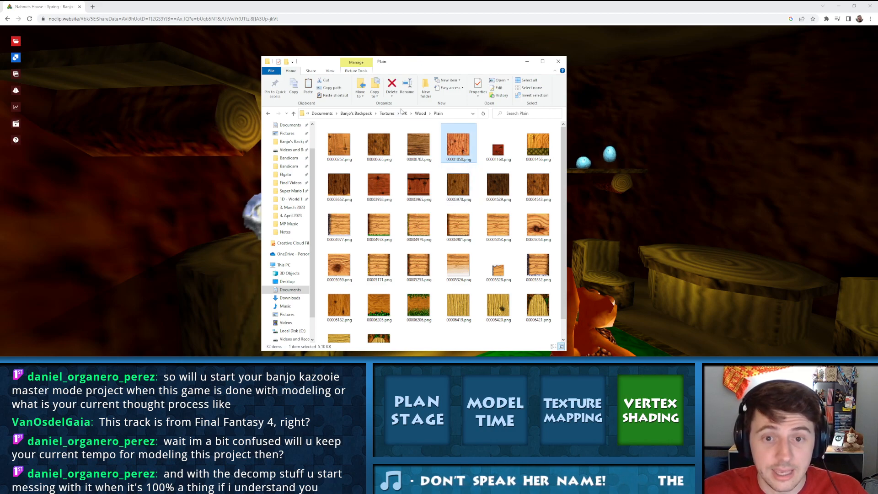
left_click(496, 229)
left_click(458, 146, "ctrl")
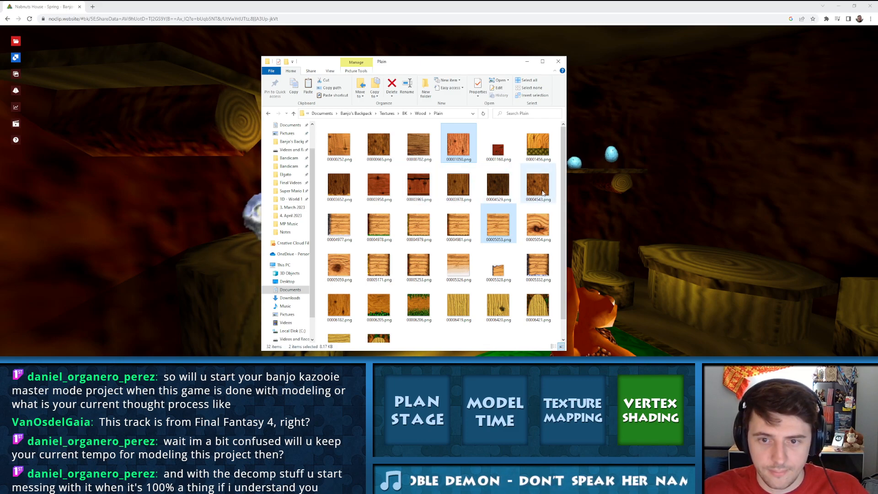
mouse_move(543, 204)
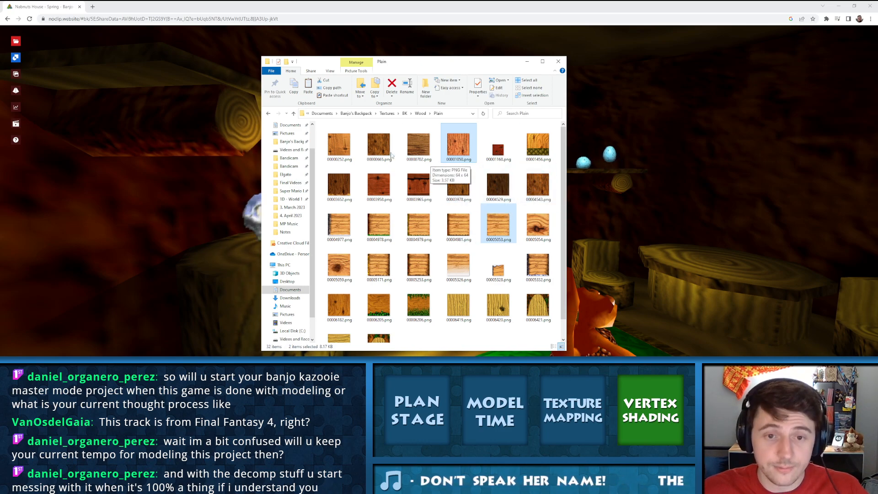
scroll(293, 164, "up", 2)
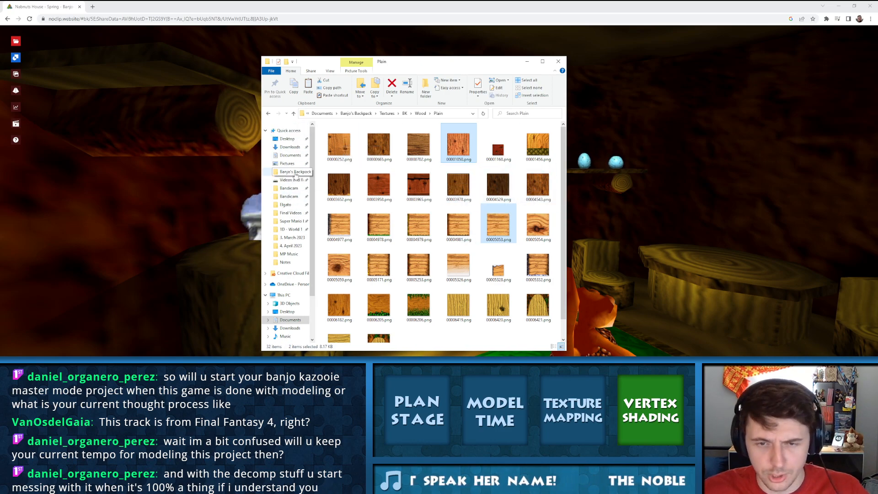
left_click(291, 229)
scroll(453, 198, "down", 2)
Check the bed model in Blender, and open the Texture\Objects Other\Cloth folder of Banjo's Backpack in File Explorer
left_click(513, 4)
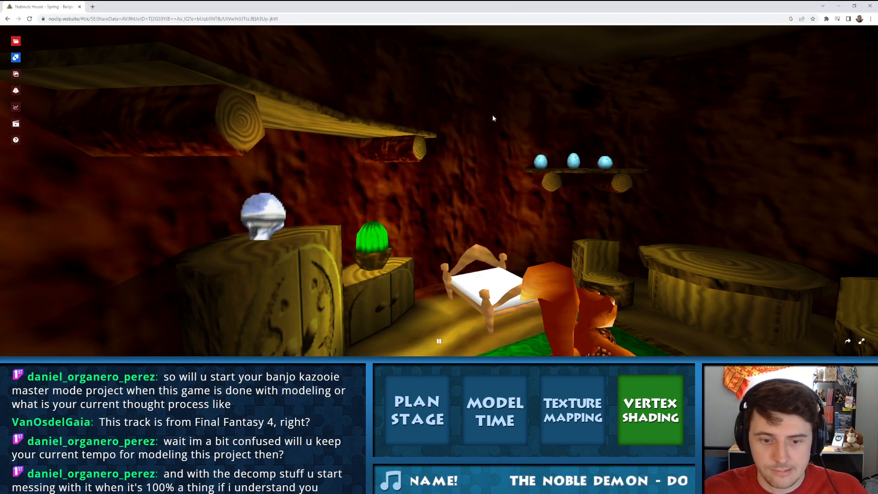
key("alt+Tab")
middle_click_drag(493, 130, 464, 145)
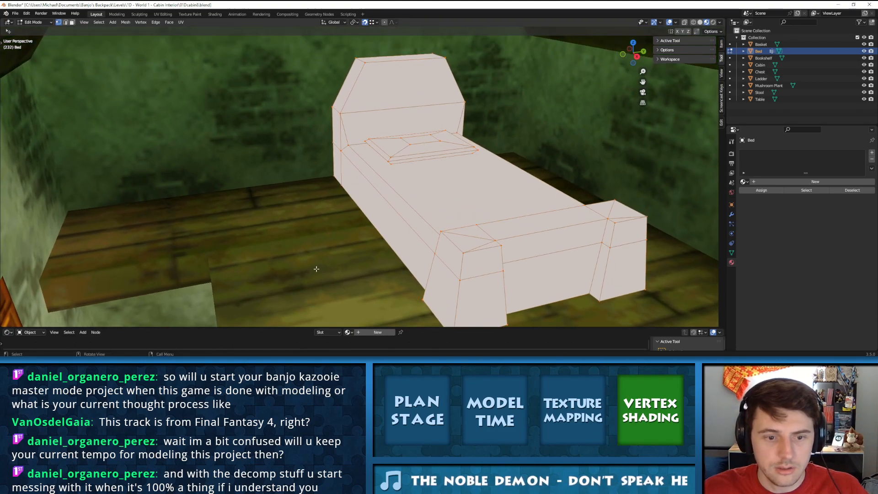
key("alt+Tab")
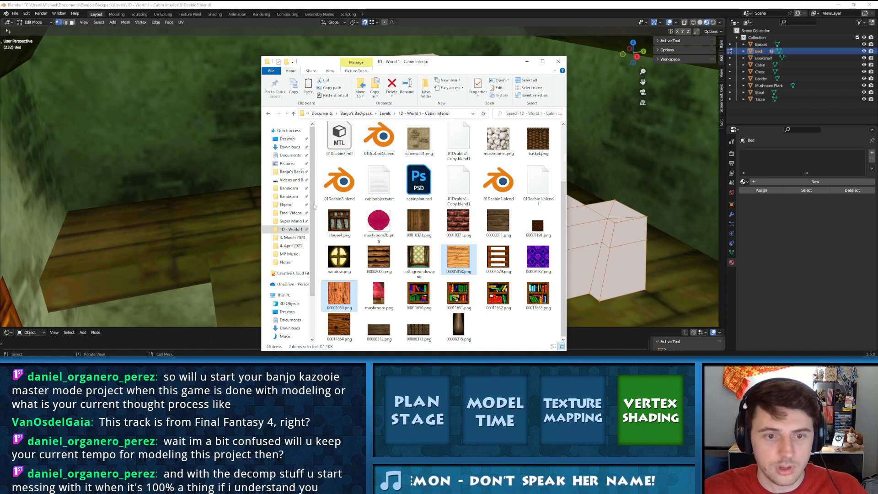
left_click(356, 114)
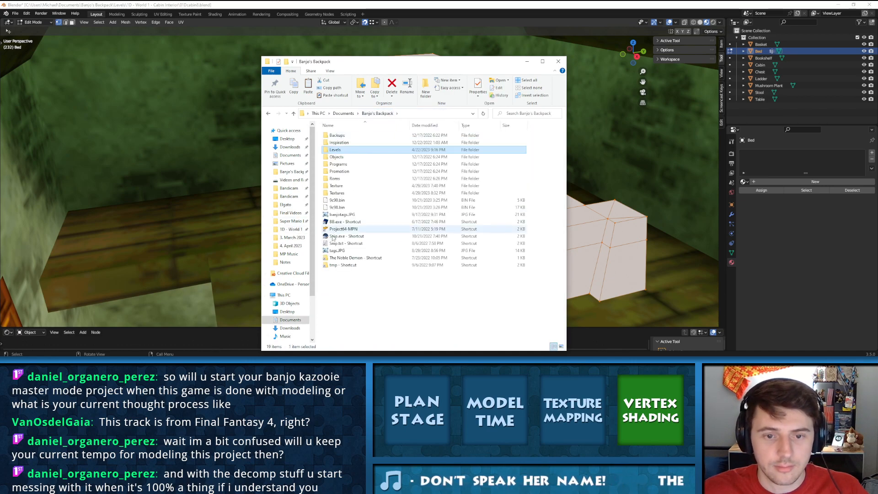
double_click(346, 176)
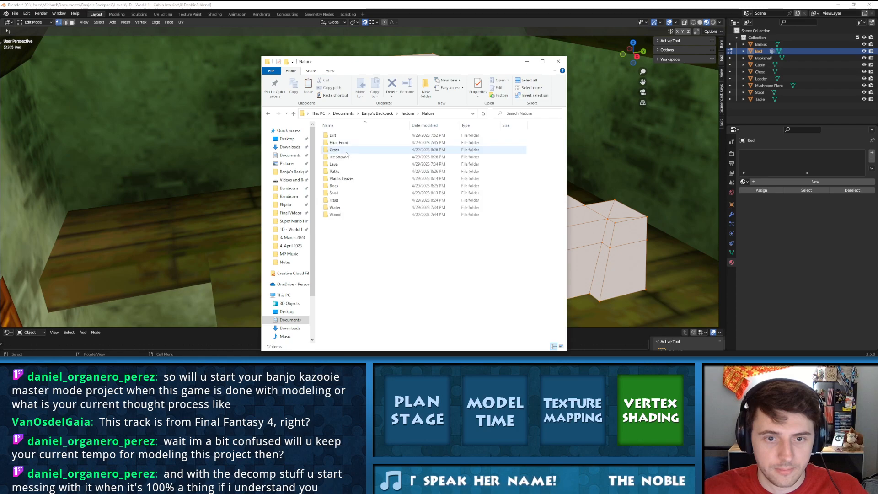
left_click(344, 157)
double_click(344, 157)
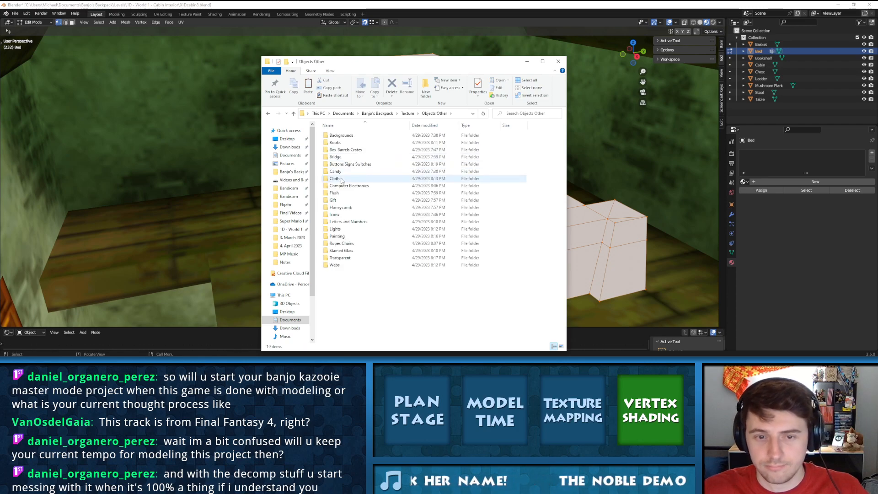
double_click(348, 178)
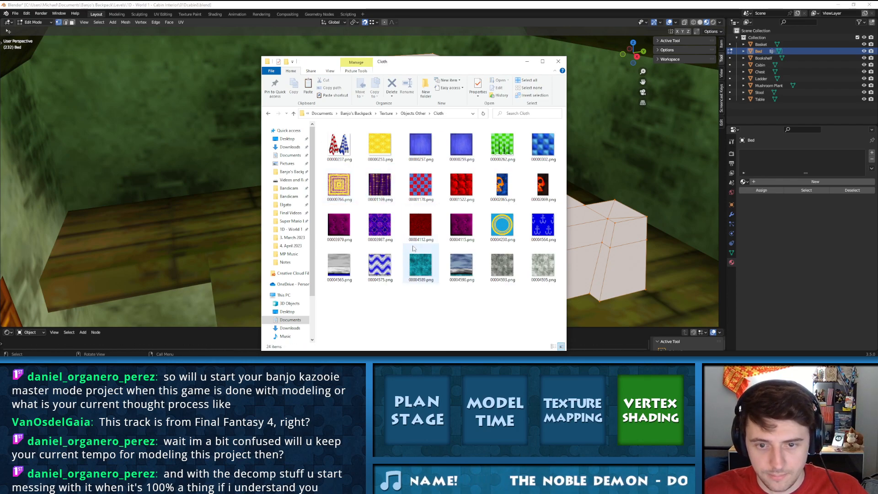
Copy the cloth texture 00004115.png into the 1D - World 1 - Cabin Interior folder
left_click(374, 234)
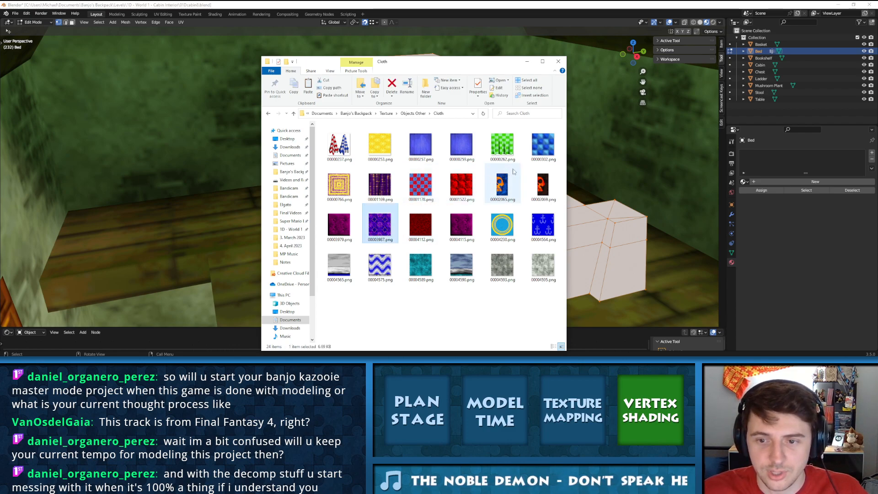
left_click(467, 231)
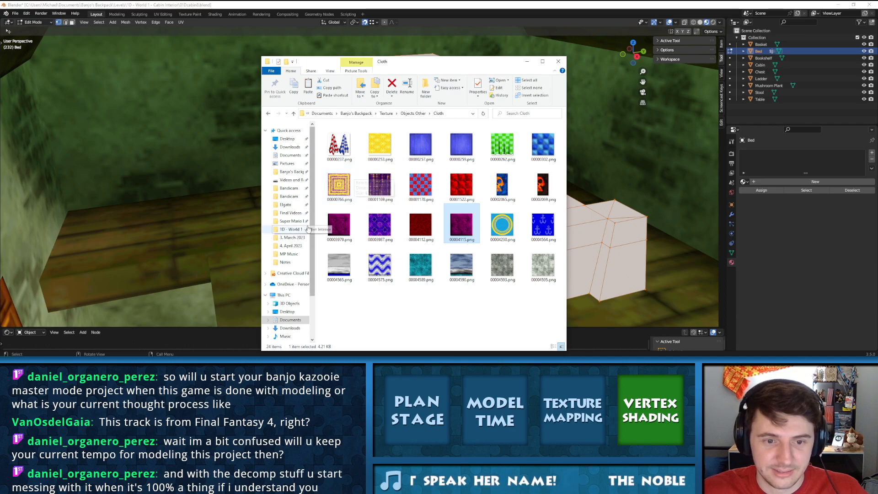
left_click(288, 229)
key("ctrl+v")
Switch to Blender, add a material slot to the bed and set it to the existing Basket material
left_click(509, 4)
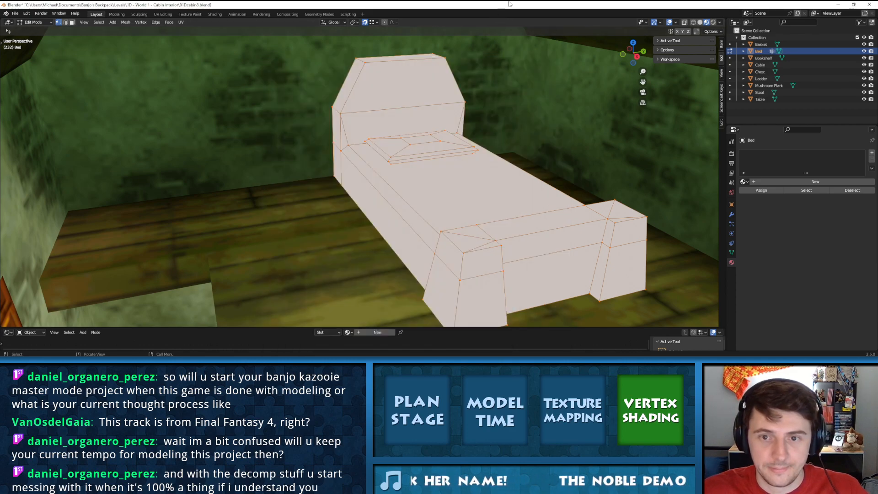
left_click(871, 152)
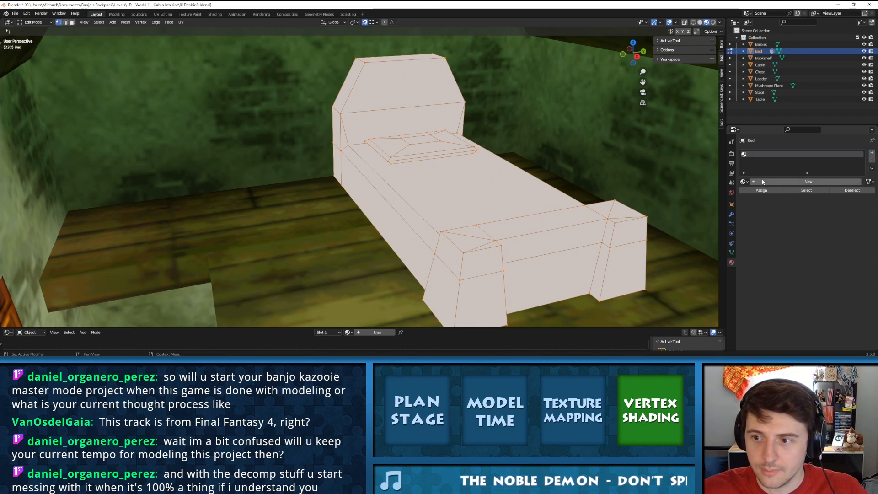
left_click(743, 181)
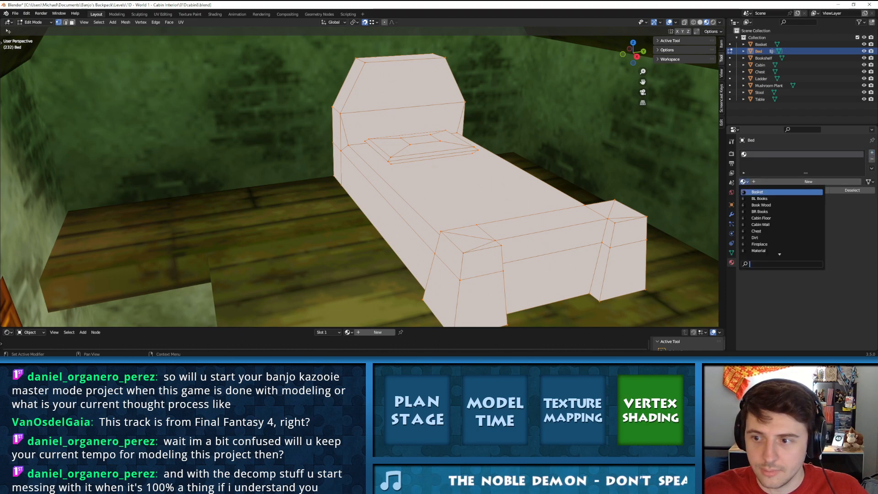
left_click(757, 191)
key("alt+a")
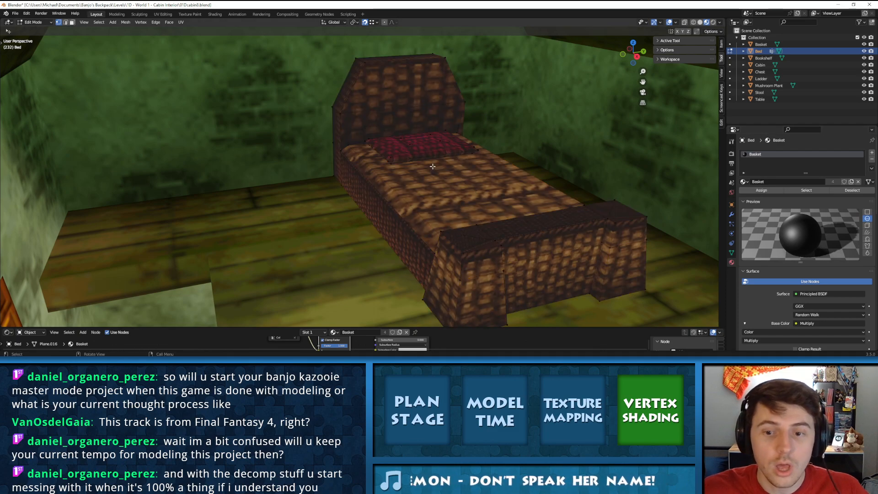
middle_click_drag(482, 183, 467, 183)
scroll(463, 184, "up", 5)
scroll(463, 184, "down", 4)
middle_click_drag(372, 284, 330, 191, "shift")
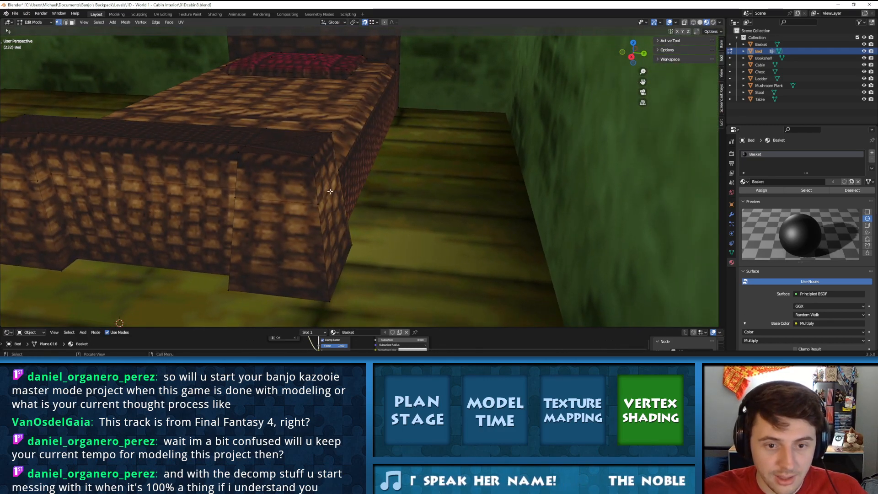
Save the cabin scene over 01Dcabin8.blend in the 1D - World 1 - Cabin Interior folder
middle_click_drag(292, 143, 458, 157, "shift")
scroll(466, 175, "down", 3)
scroll(466, 174, "up", 4)
left_click(425, 112)
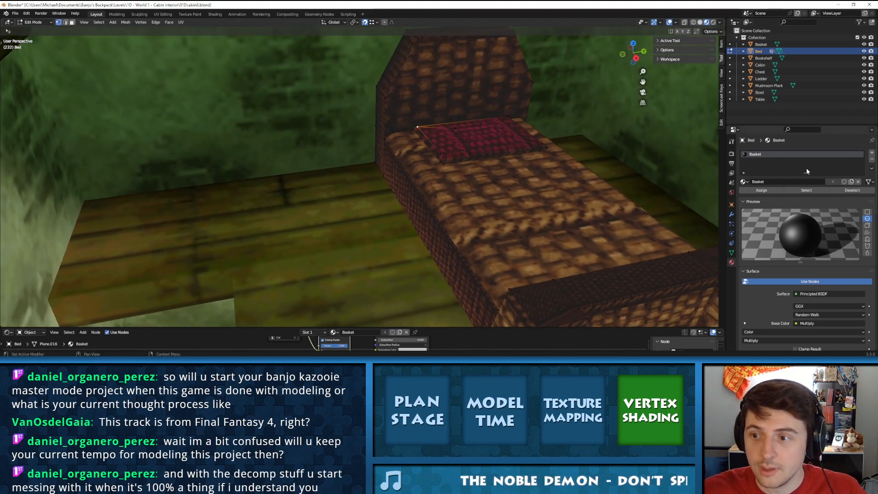
left_click(15, 13)
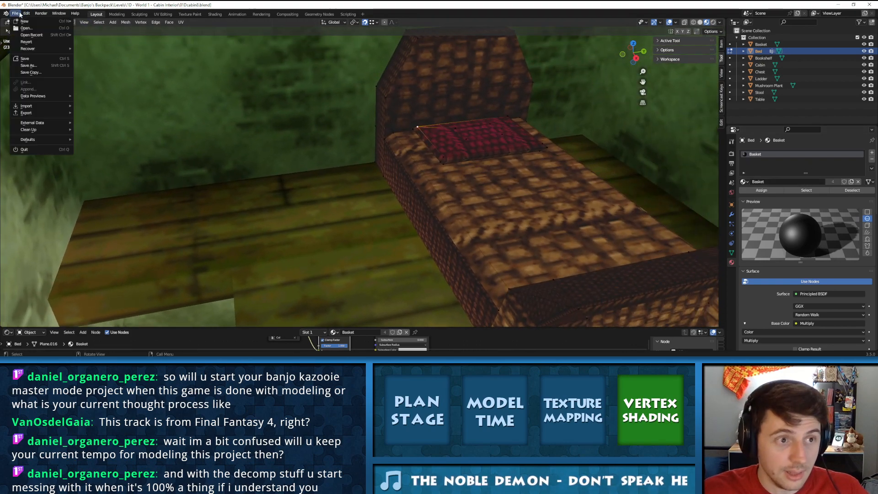
left_click(33, 64)
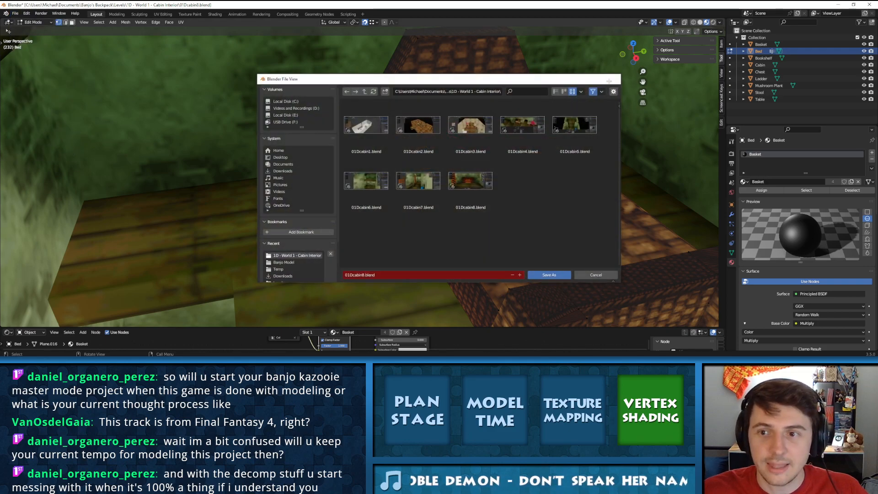
key("Return")
left_click(15, 14)
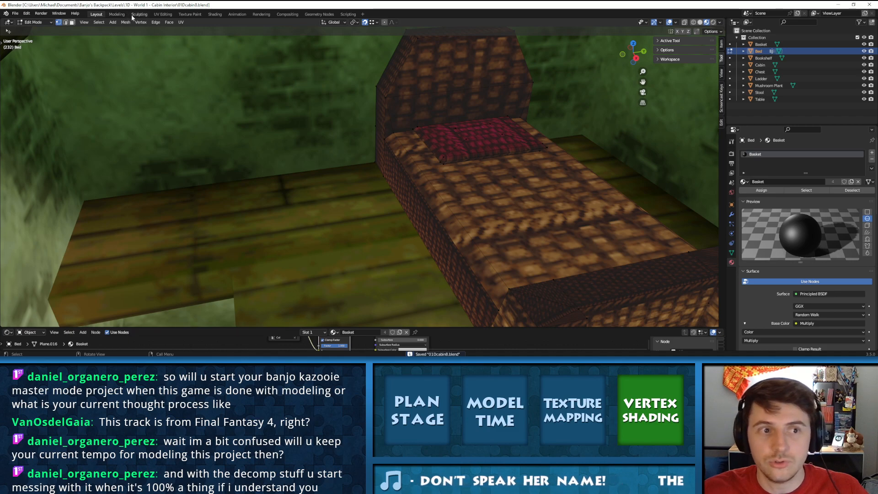
Try to add a second material slot to the bed and paste the copied Basket material into a new material there
left_click_drag(511, 327, 510, 241)
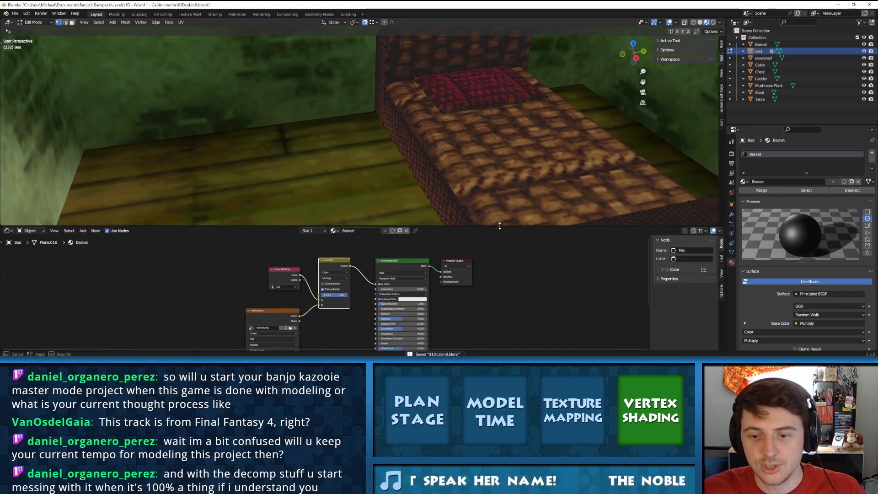
middle_click_drag(558, 183, 483, 182, "shift")
scroll(235, 313, "up", 2)
middle_click_drag(235, 314, 255, 279)
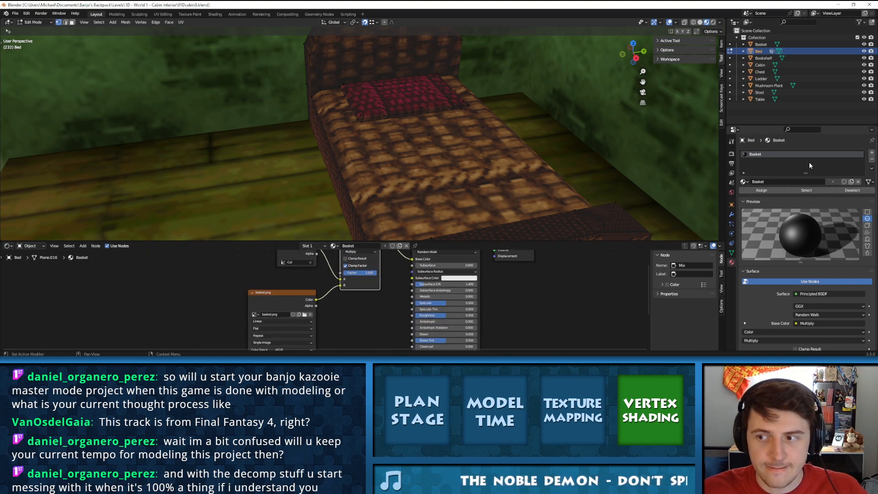
left_click(871, 155)
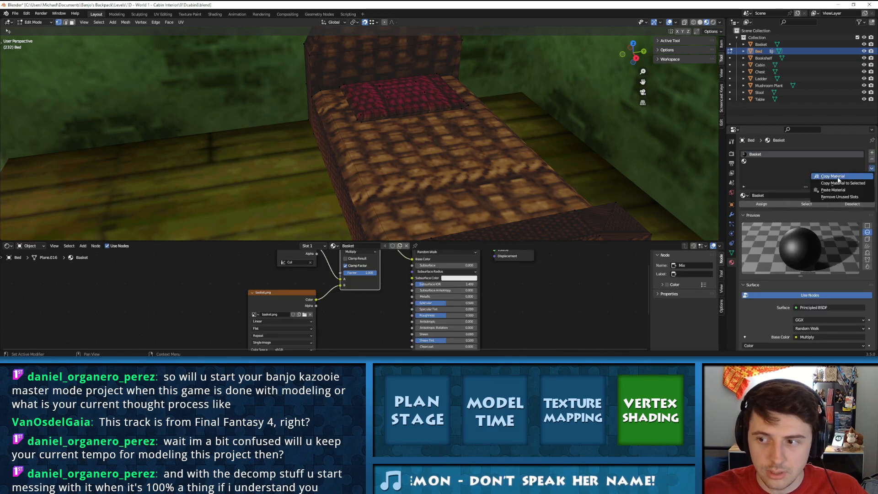
left_click(790, 161)
left_click(871, 168)
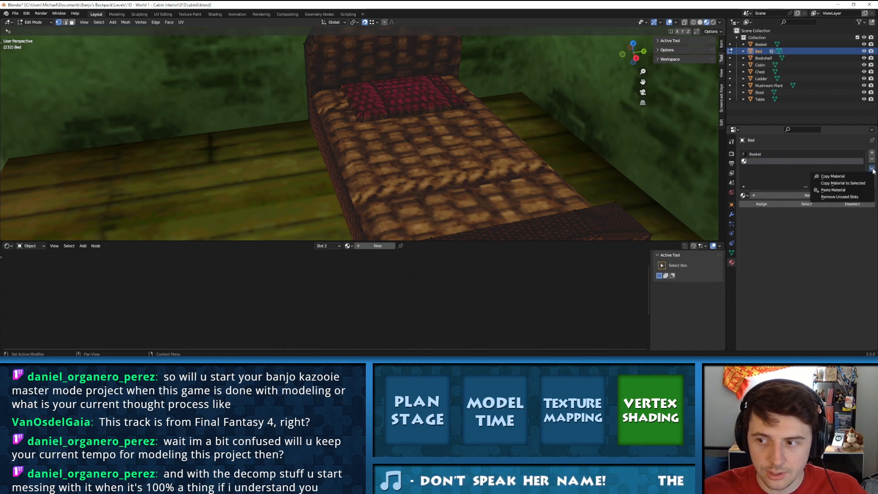
left_click(835, 189)
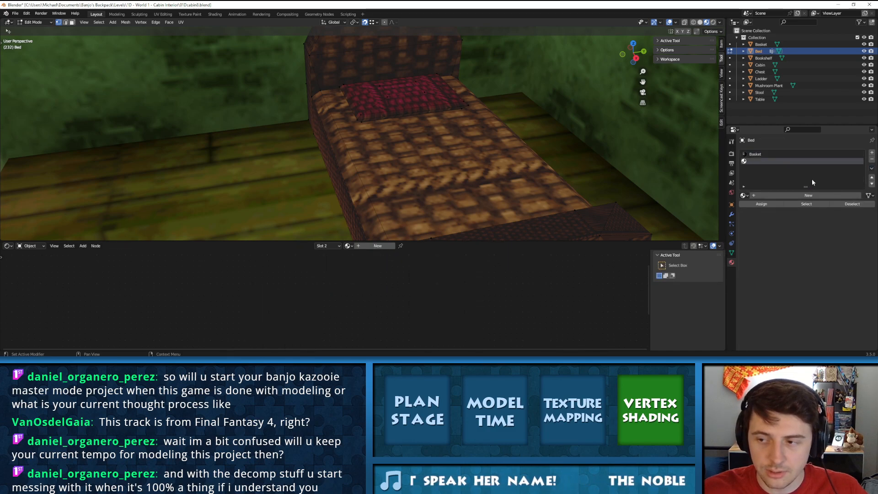
left_click(791, 194)
left_click(871, 169)
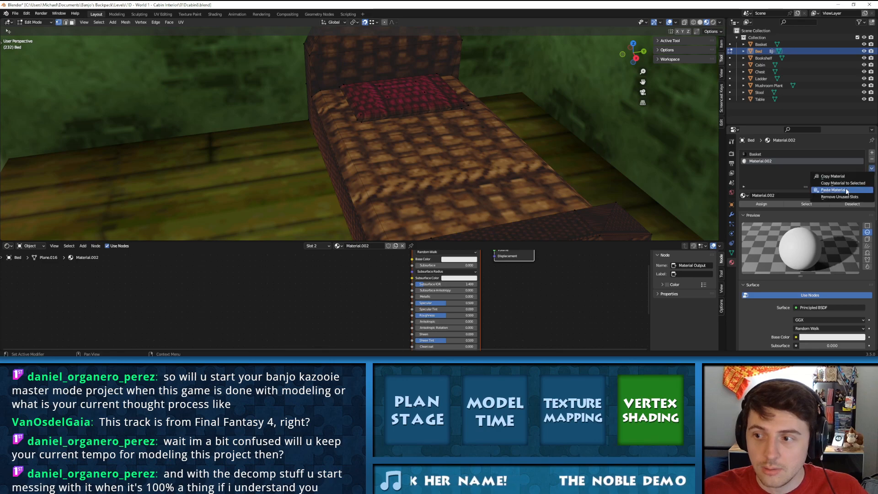
left_click(844, 190)
left_click(767, 155)
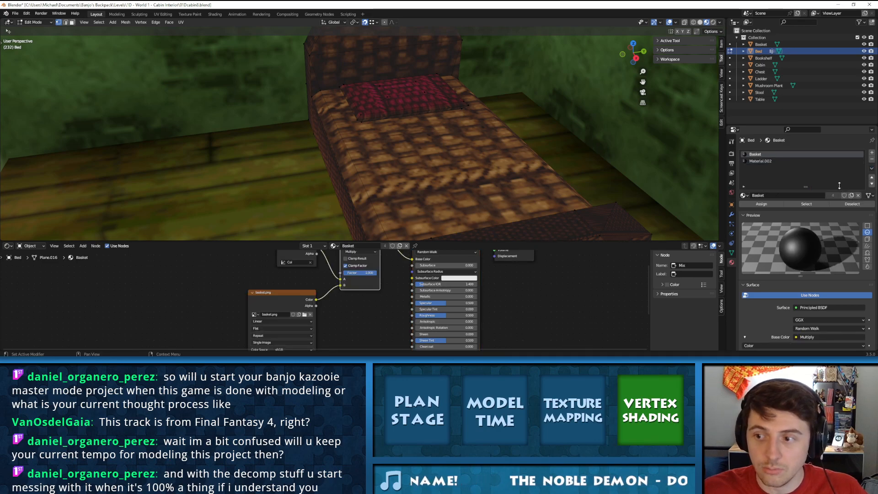
Restart Blender and reopen the recent file 01Dcabin8.blend
key("alt+Tab")
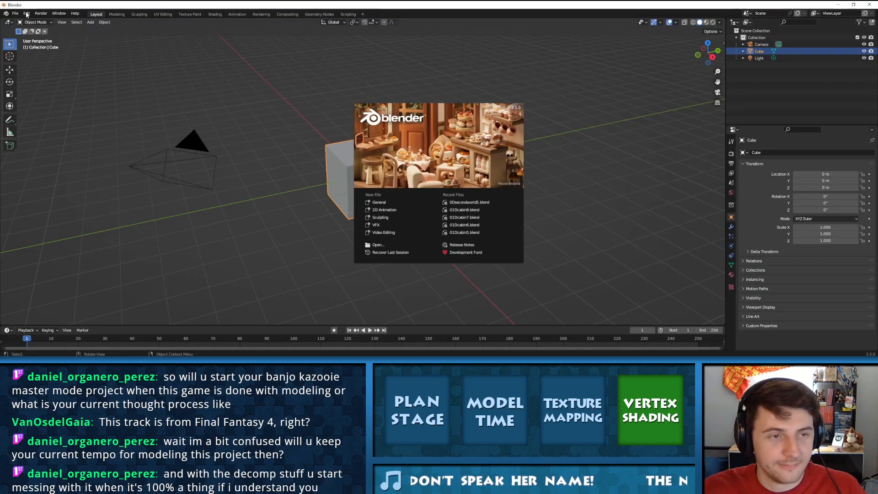
left_click(23, 14)
left_click(17, 13)
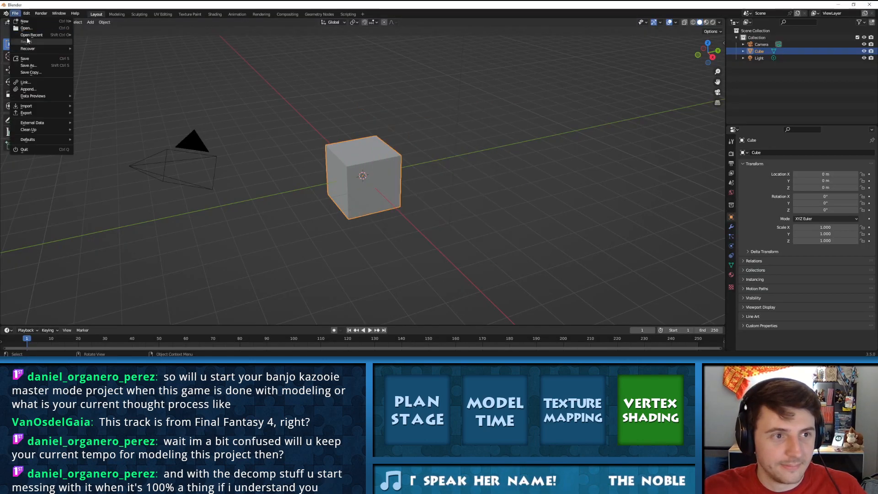
mouse_move(29, 47)
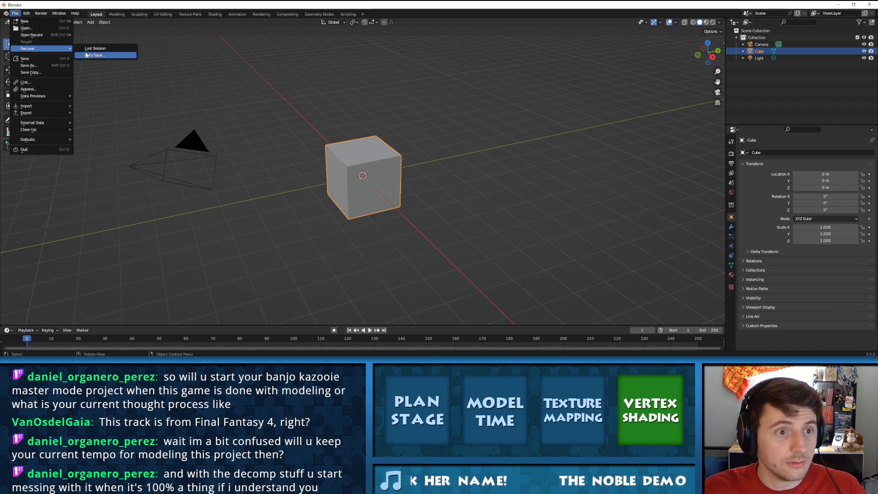
mouse_move(49, 36)
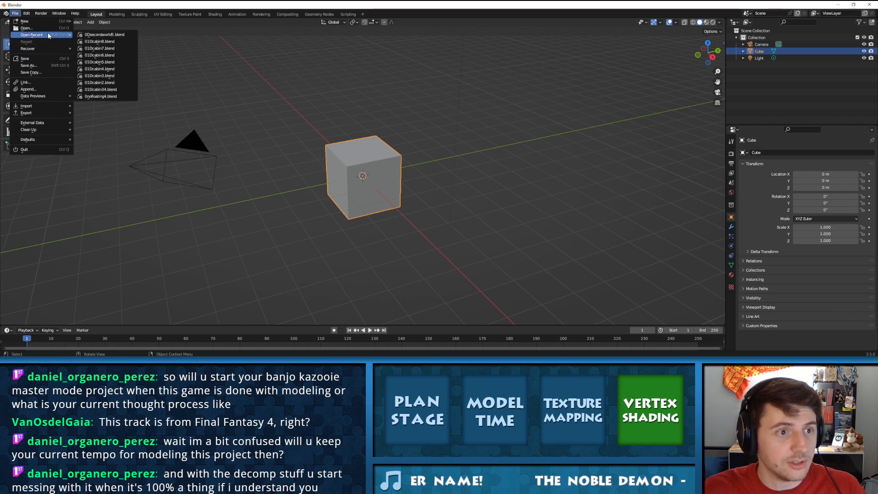
left_click(96, 35)
left_click(15, 14)
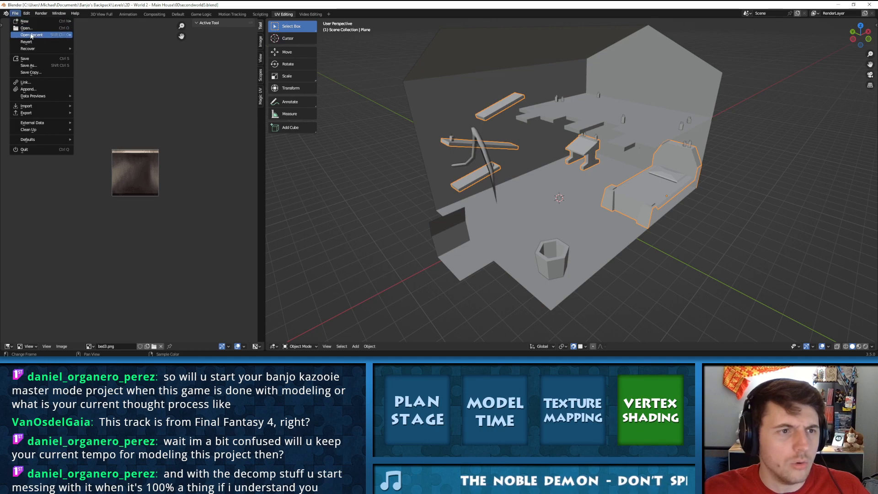
mouse_move(31, 36)
left_click(94, 42)
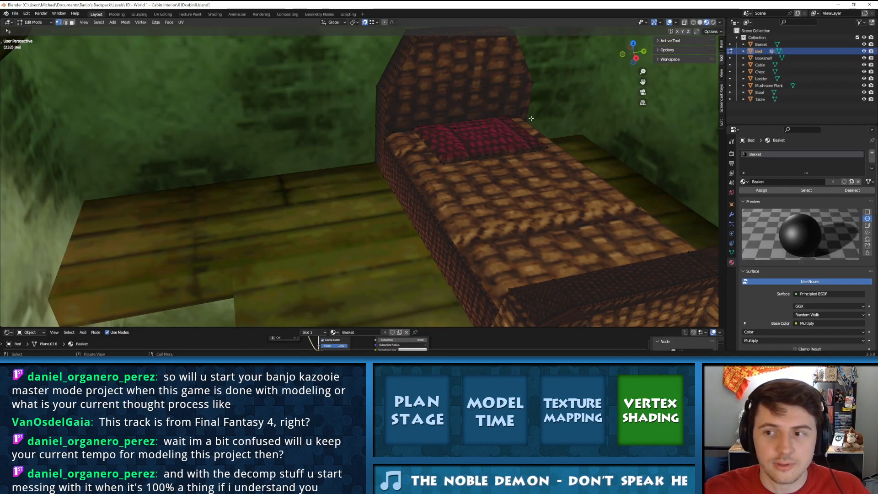
Add a second material slot to the bed and copy the Basket material from the first slot
middle_click_drag(556, 128, 462, 88, "shift")
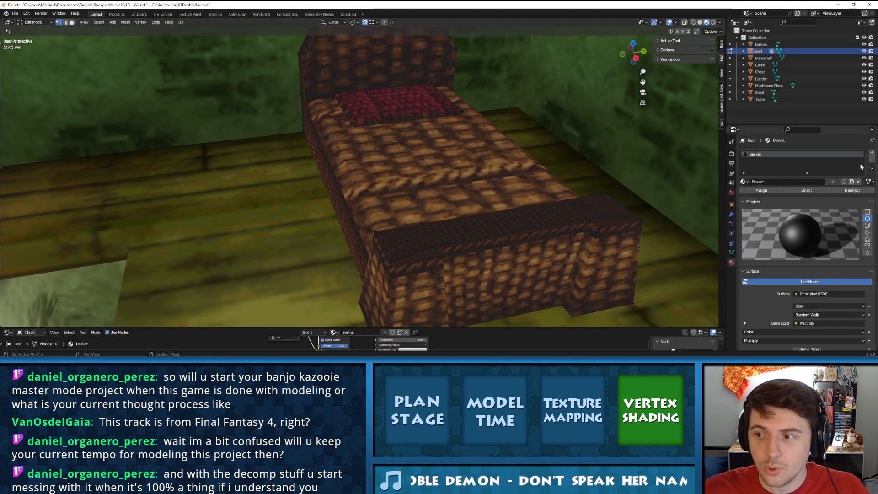
left_click(871, 154)
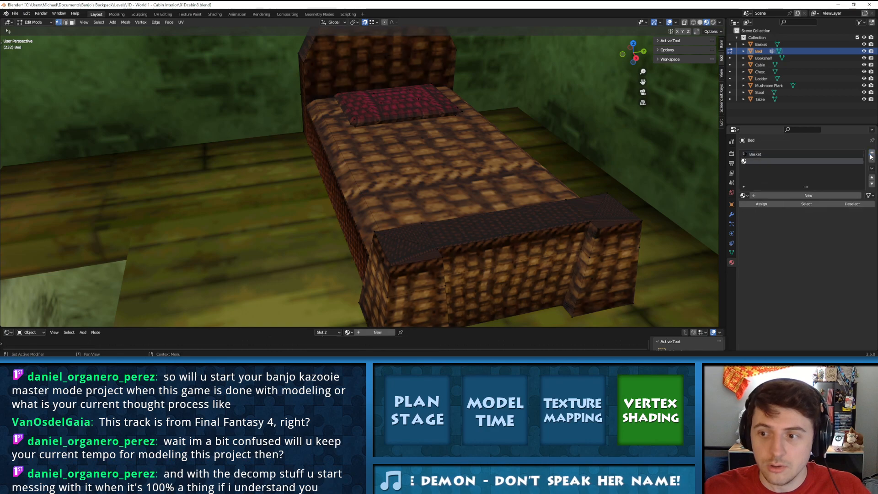
left_click(744, 195)
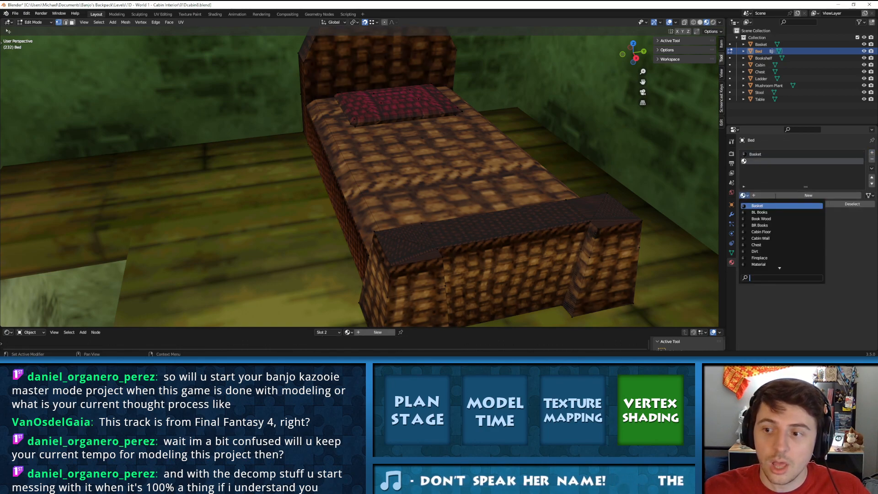
left_click(852, 155)
left_click(858, 157)
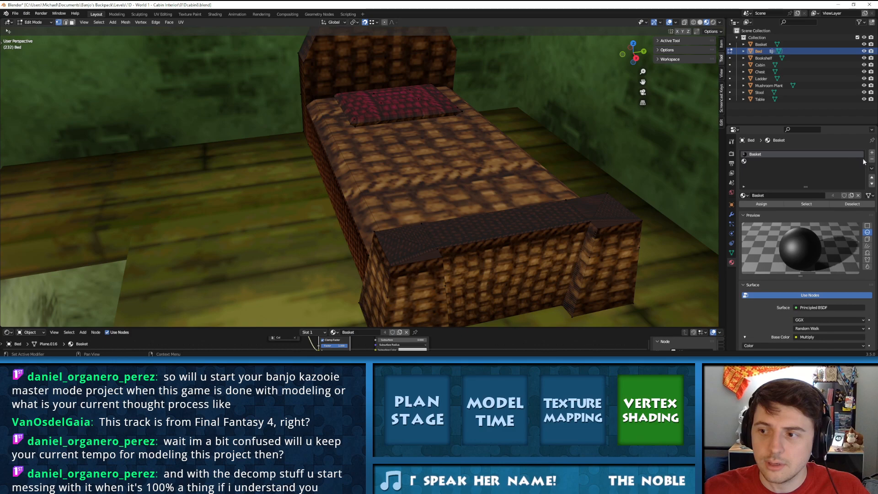
left_click(870, 168)
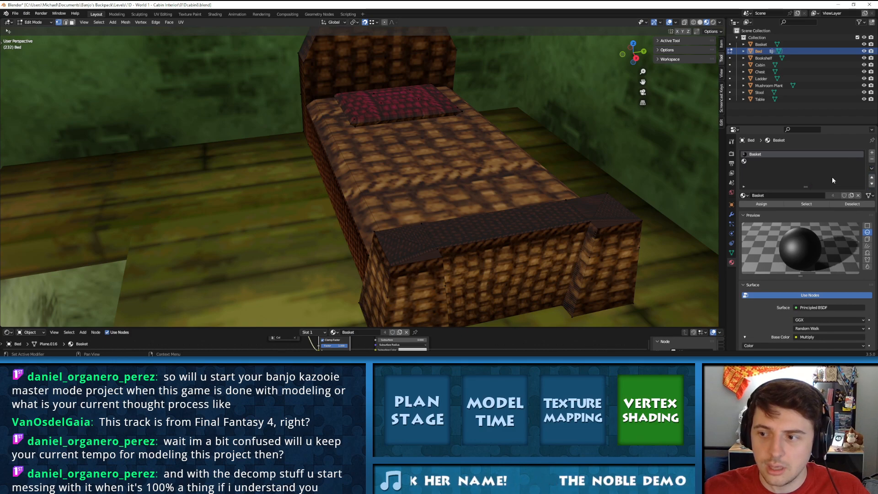
Create a new material in the bed's second slot with the copied Basket material pasted into it, and save the file
left_click(794, 160)
left_click(871, 168)
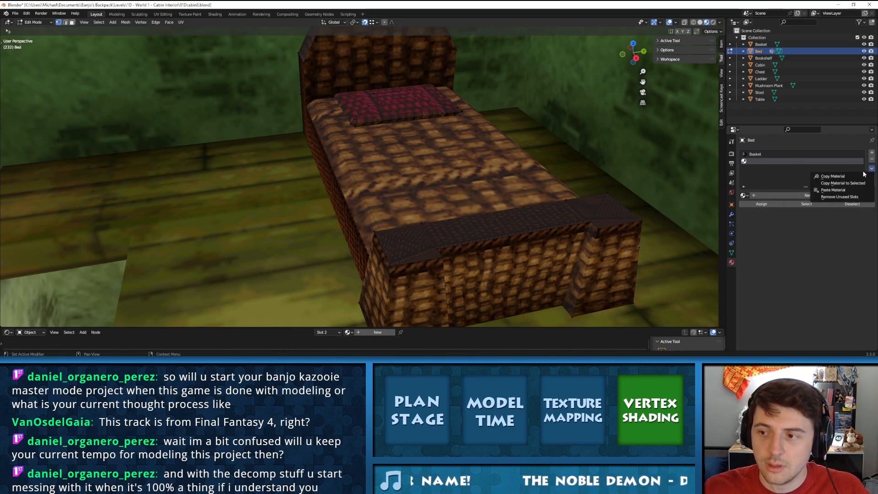
left_click(838, 190)
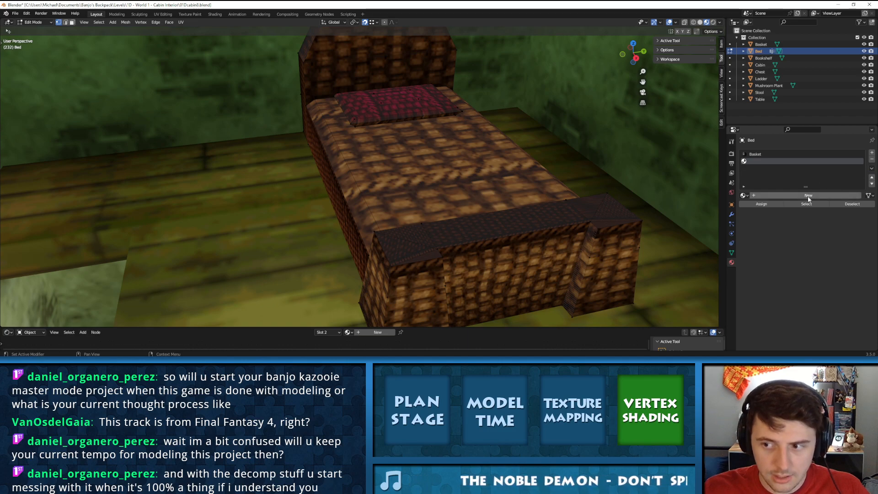
left_click(836, 195)
left_click(871, 169)
left_click(838, 191)
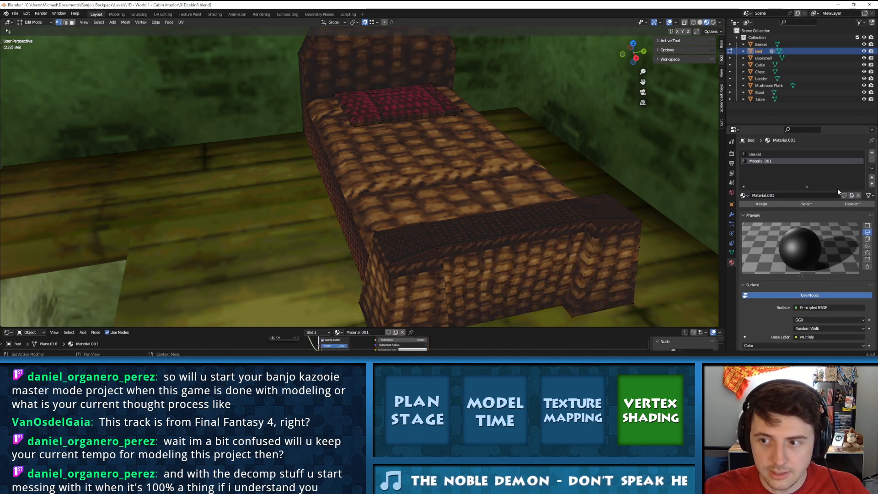
left_click(15, 14)
left_click(25, 59)
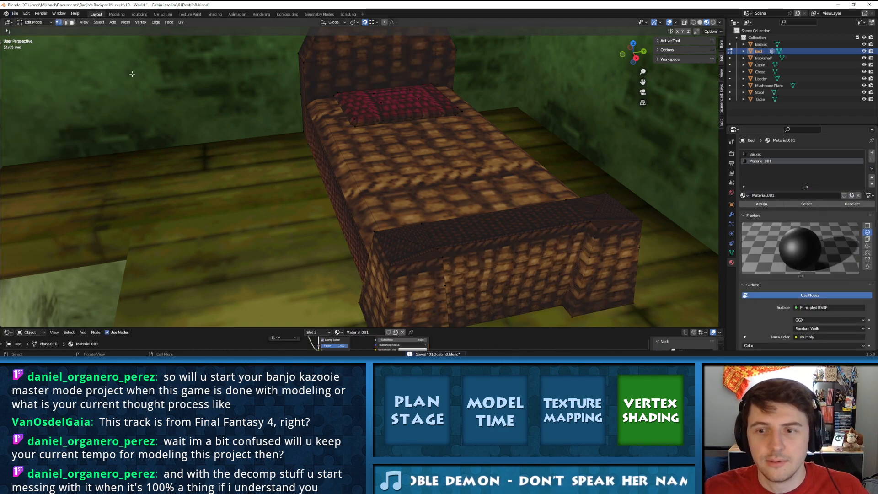
Start a new Blender session and load the recently saved 01Dcabin8.blend
left_click(830, 155)
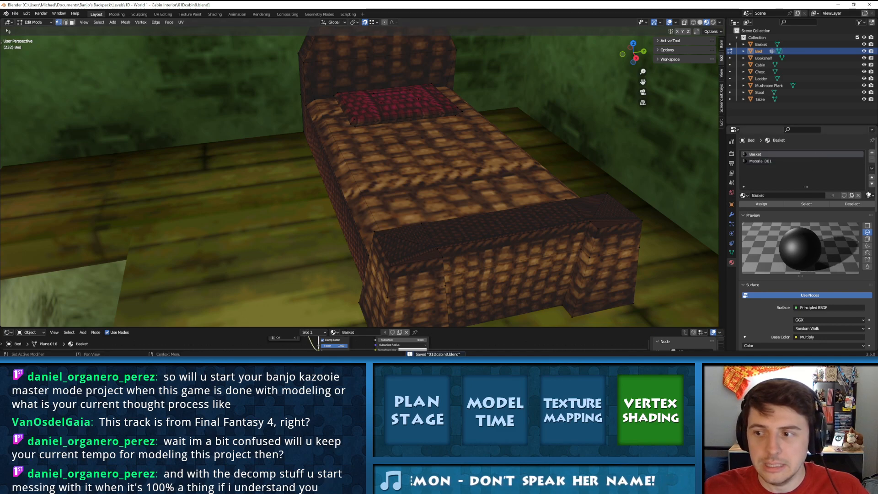
key("alt+Tab")
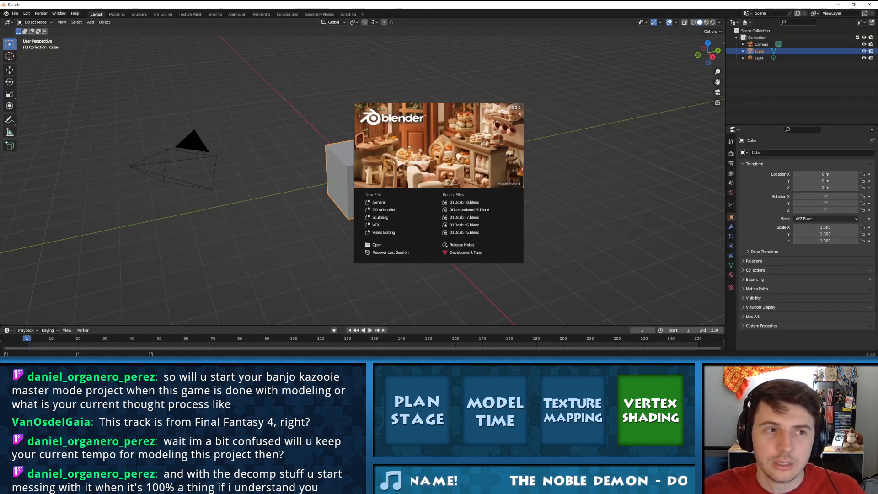
left_click(15, 14)
left_click(15, 13)
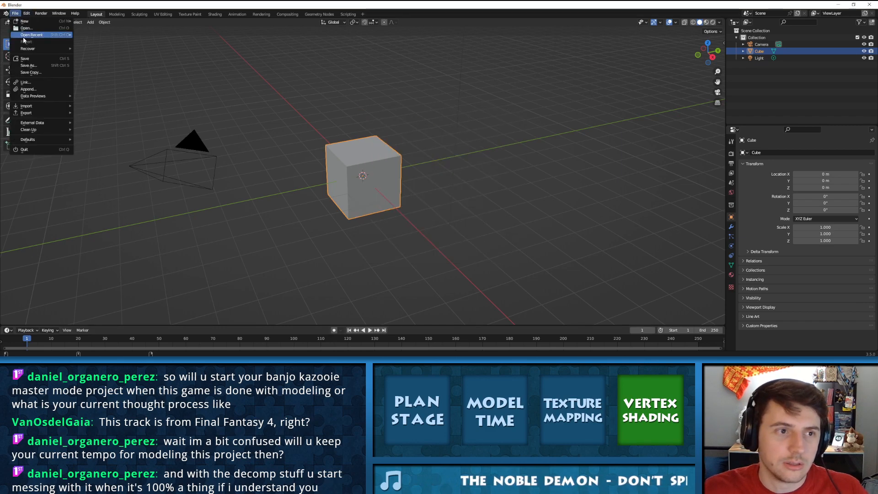
mouse_move(32, 35)
left_click(101, 35)
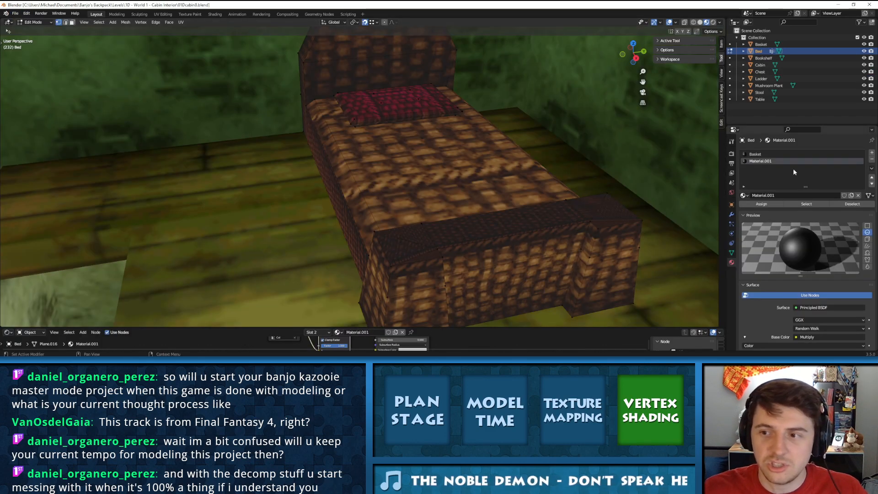
Enlarge the Shader Editor and replace the second material's image texture with 00001050.png
left_click_drag(327, 327, 327, 194)
left_click(290, 312)
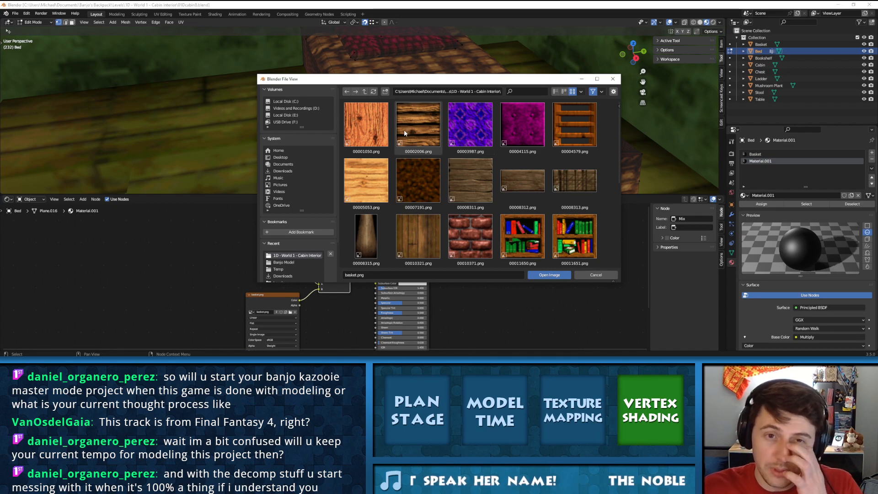
double_click(371, 131)
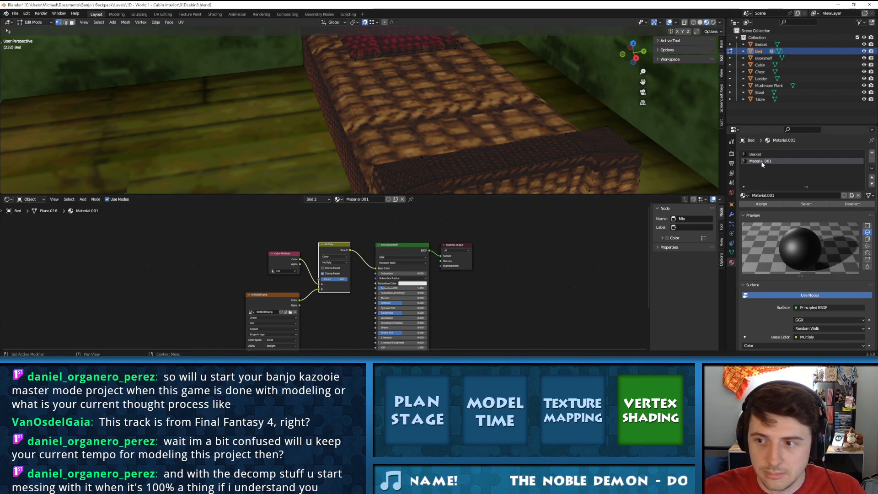
Rename the bed's second material as Bed Wood
type("Bed W")
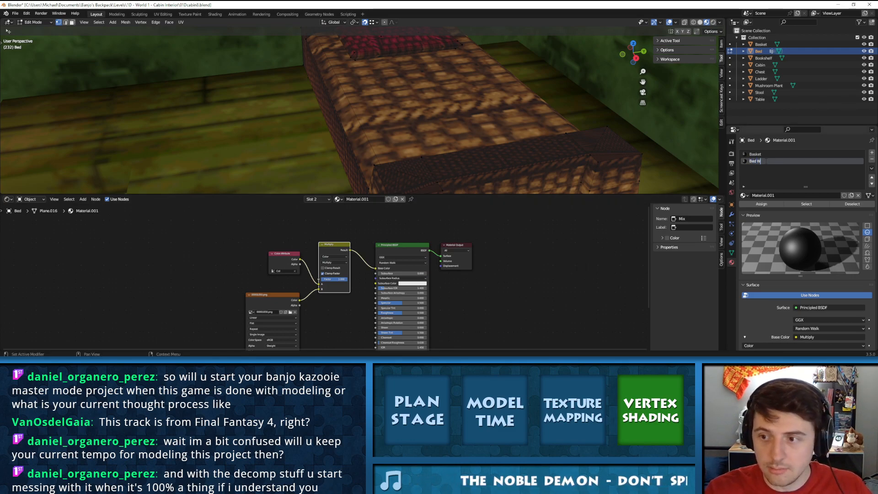
type("ood")
key("Return")
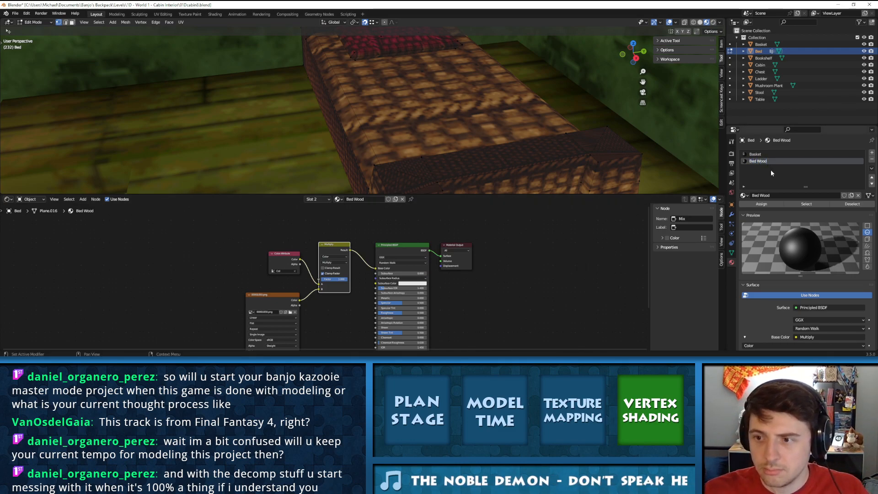
middle_click_drag(361, 138, 400, 181)
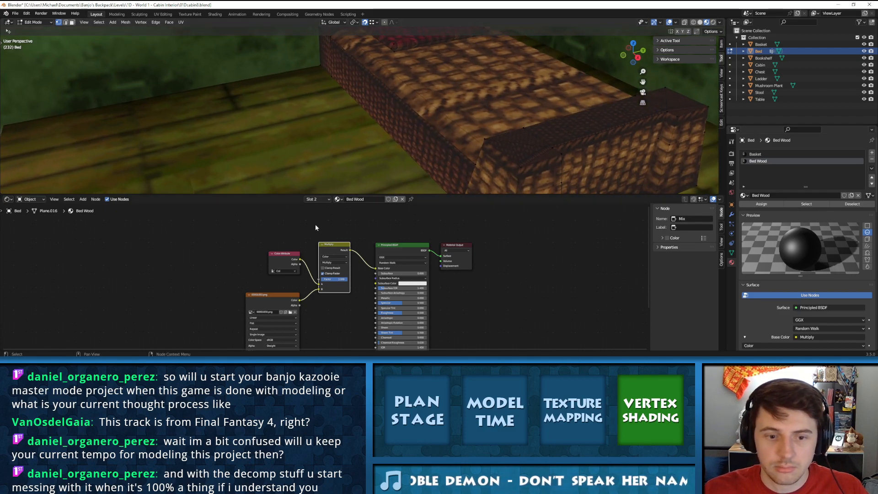
Enlarge the 3D viewport and select all bed faces that share the footboard's Basket material
middle_click_drag(476, 126, 469, 152)
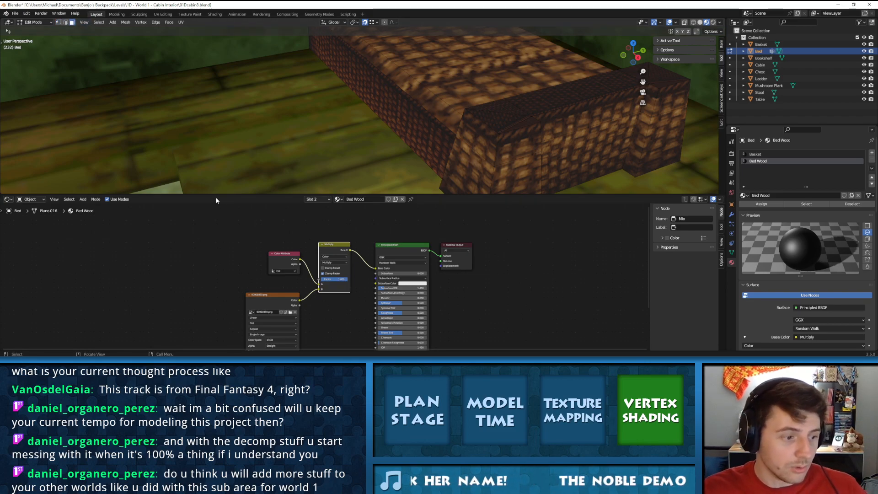
left_click_drag(247, 197, 249, 227)
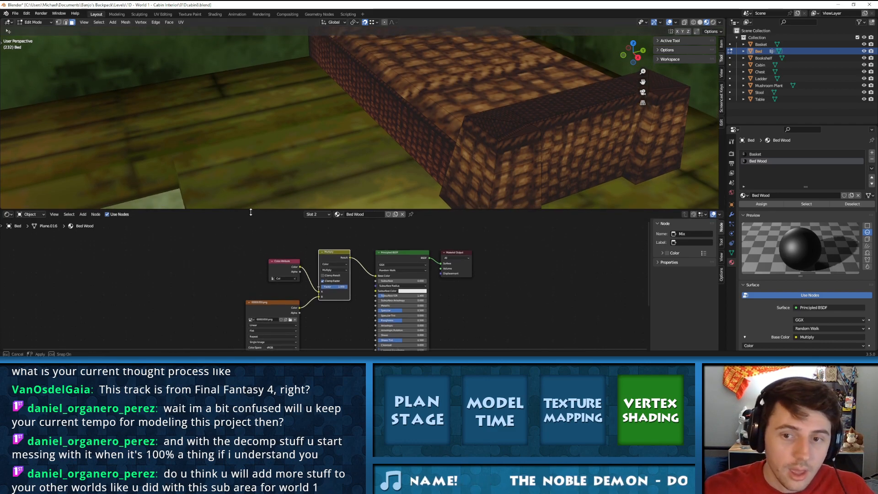
left_click(514, 197)
left_click(474, 178, "shift")
left_click(524, 164, "shift")
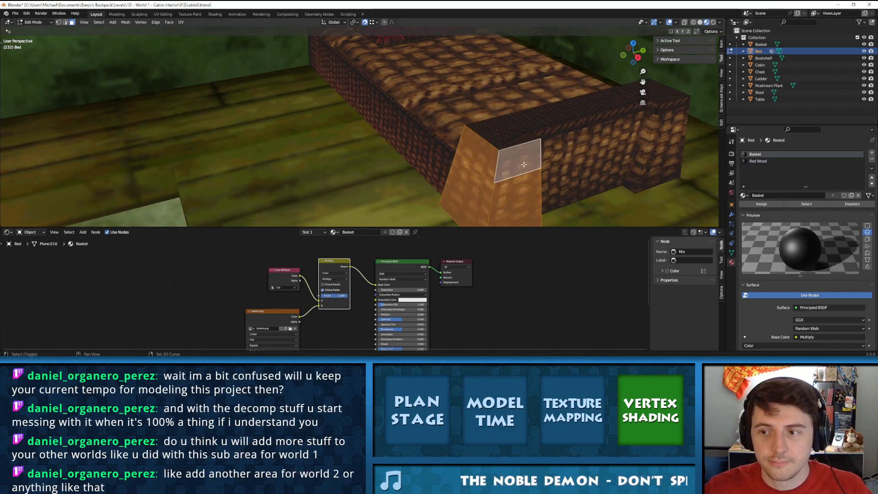
key("shift+g")
left_click(549, 164)
Deselect the mattress faces and the pillow's upper faces, keeping the bed frame faces selected
middle_click_drag(515, 147, 485, 130)
middle_click_drag(516, 106, 438, 145, "shift")
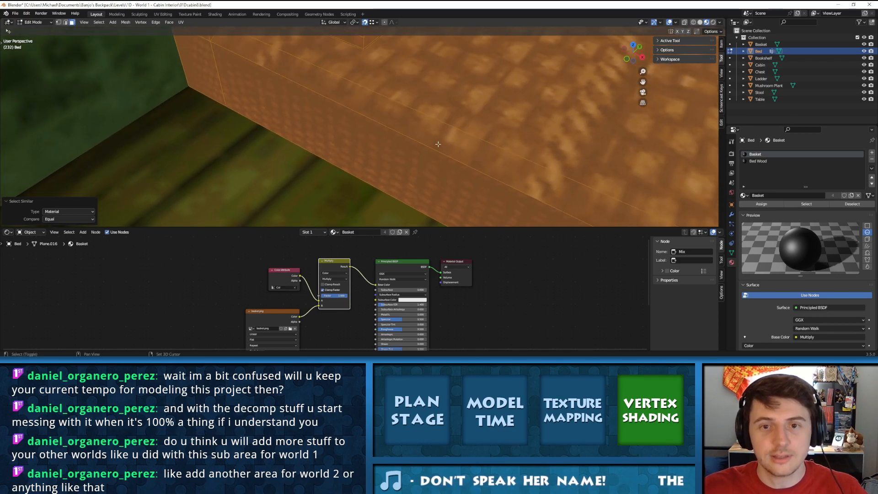
left_click(438, 145, "shift")
left_click(476, 122, "shift")
middle_click_drag(539, 120, 382, 149)
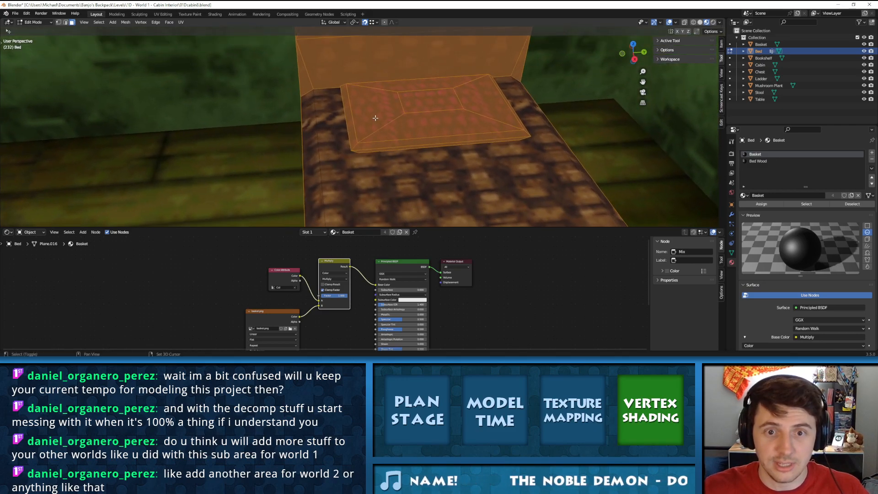
left_click(376, 117, "shift")
left_click(411, 99, "shift")
left_click(416, 85, "shift")
left_click(480, 101, "shift")
left_click(458, 124, "shift")
left_click(453, 134, "shift")
left_click(453, 140, "shift")
left_click(355, 133, "shift")
Examine the pillow and mattress from several sides to check which faces are still selected
middle_click_drag(472, 112, 443, 131)
middle_click_drag(456, 85, 390, 120)
scroll(384, 118, "down", 5)
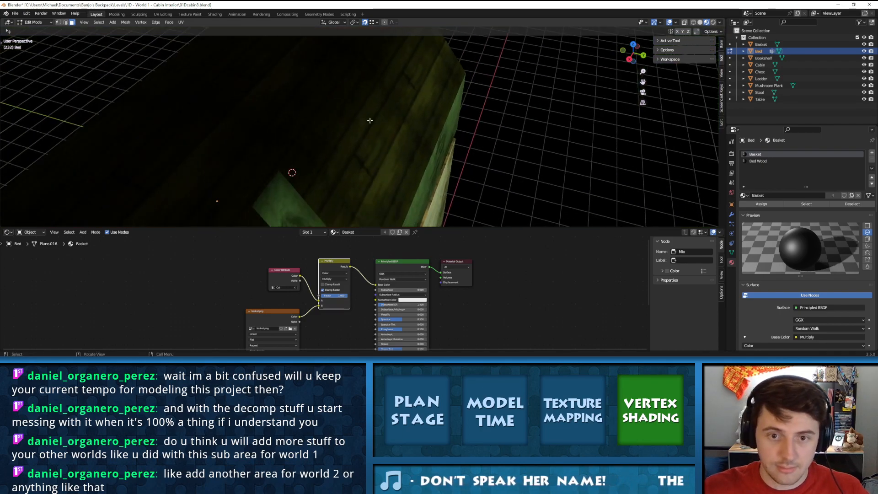
scroll(379, 115, "up", 4)
middle_click_drag(425, 147, 519, 124)
middle_click_drag(519, 123, 308, 64, "shift")
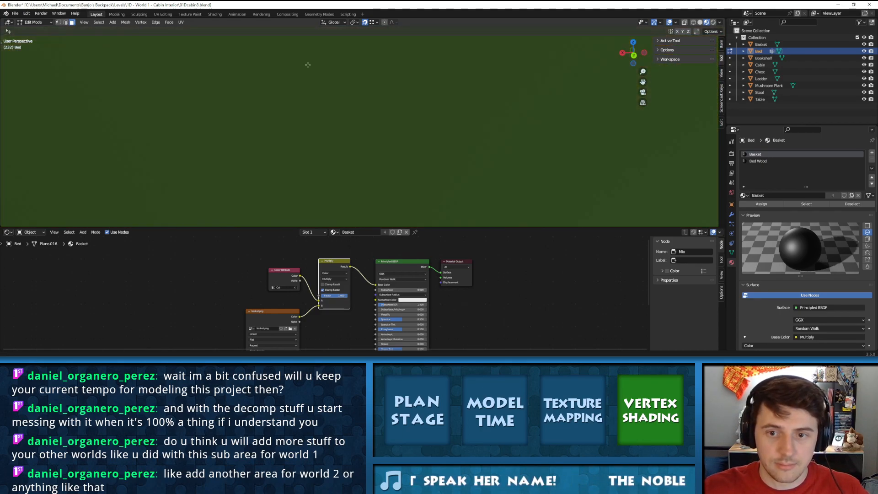
scroll(480, 133, "up", 2)
middle_click_drag(479, 133, 474, 136)
scroll(483, 137, "up", 1)
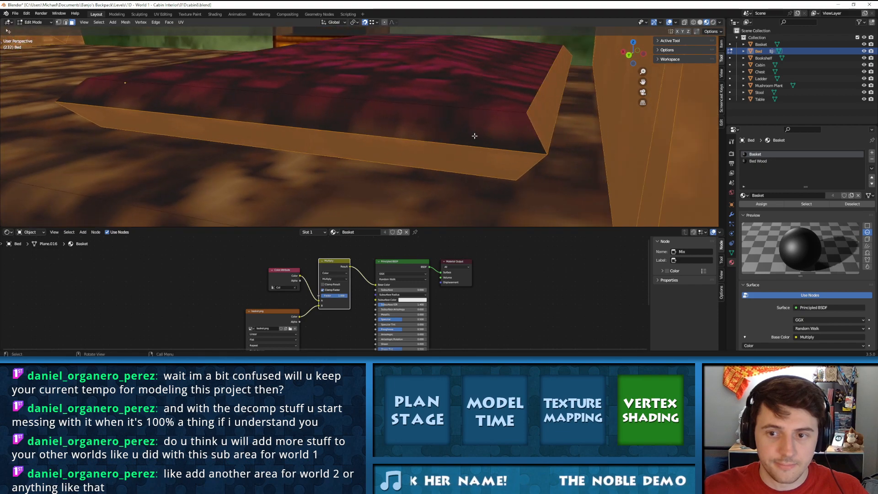
scroll(553, 151, "up", 3)
middle_click_drag(555, 152, 391, 87)
scroll(543, 142, "up", 4)
scroll(551, 125, "down", 4)
scroll(459, 122, "down", 3)
Assign the Bed Wood material to the selected bed frame faces
left_click(751, 162)
left_click(754, 207)
scroll(360, 96, "up", 4)
scroll(407, 96, "up", 2)
scroll(393, 92, "up", 2)
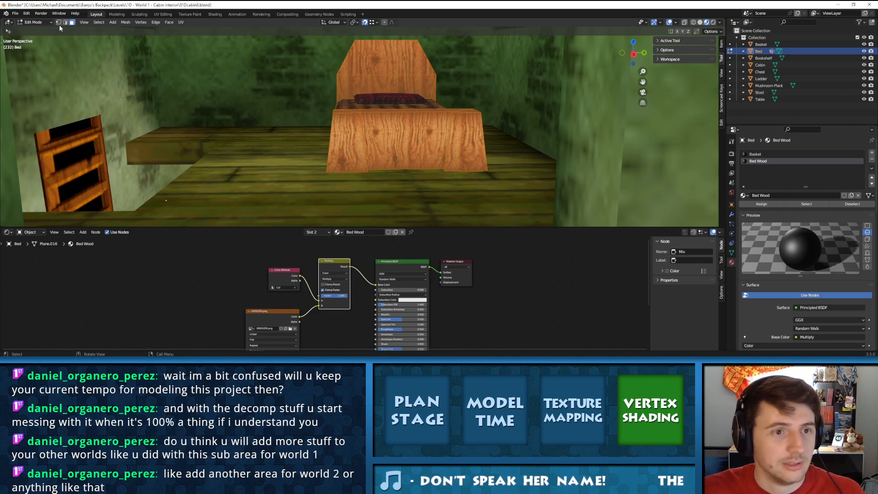
mouse_move(373, 130)
middle_mouse_down()
mouse_move(386, 134)
mouse_move(377, 132)
middle_mouse_up()
scroll(386, 134, "up", 1)
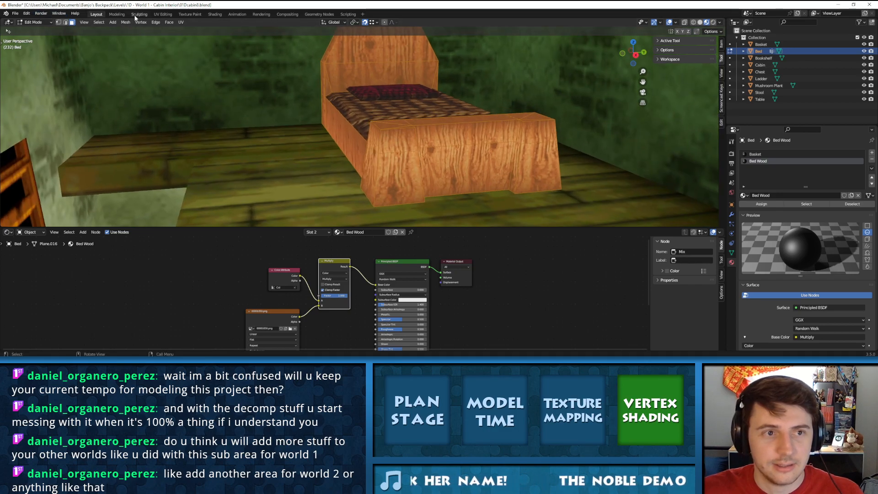
Switch to the UV Editing workspace, bring the bed into view and save the file
left_click(163, 14)
scroll(327, 136, "down", 7)
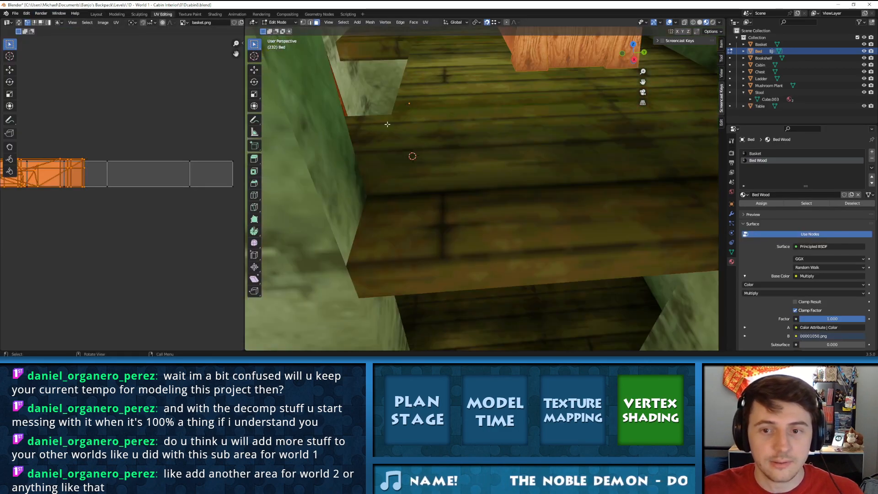
scroll(478, 110, "up", 2)
middle_click_drag(478, 111, 454, 157, "shift")
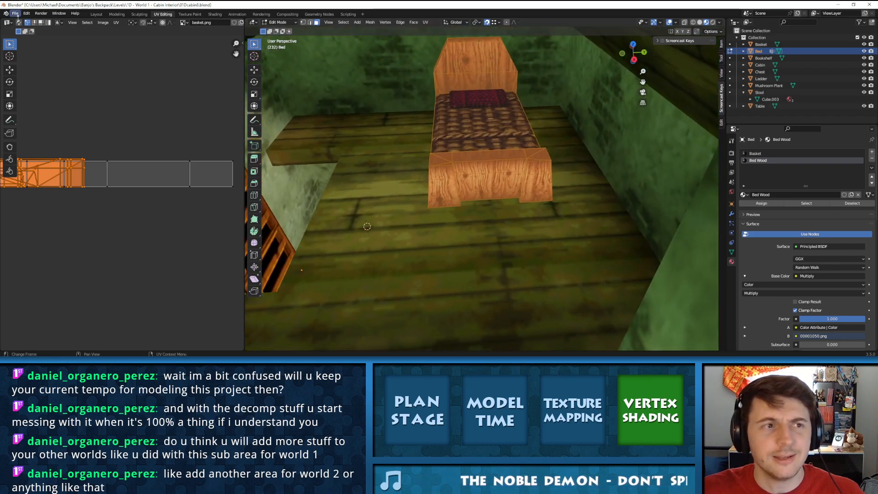
left_click(15, 13)
left_click(25, 58)
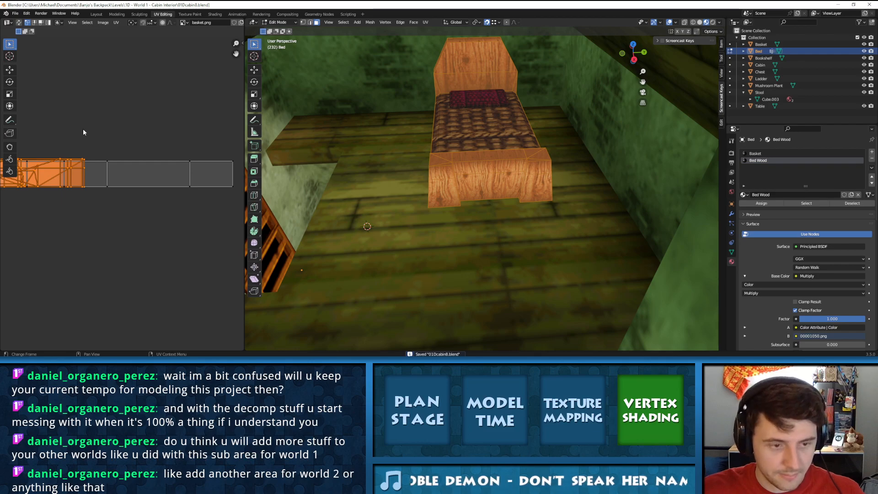
Rotate the UVs of the selected bed wood faces by 90 degrees, check the bed's wood grain and save the file
key("r")
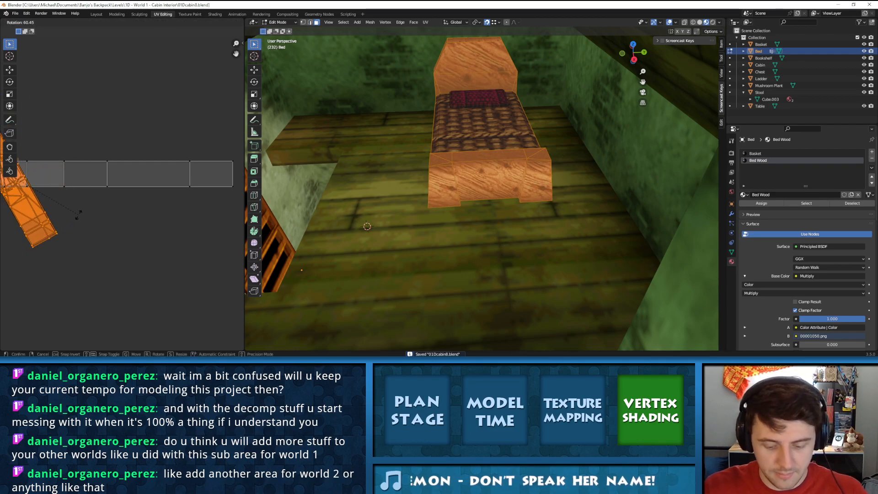
type("90")
key("Return")
key("Tab")
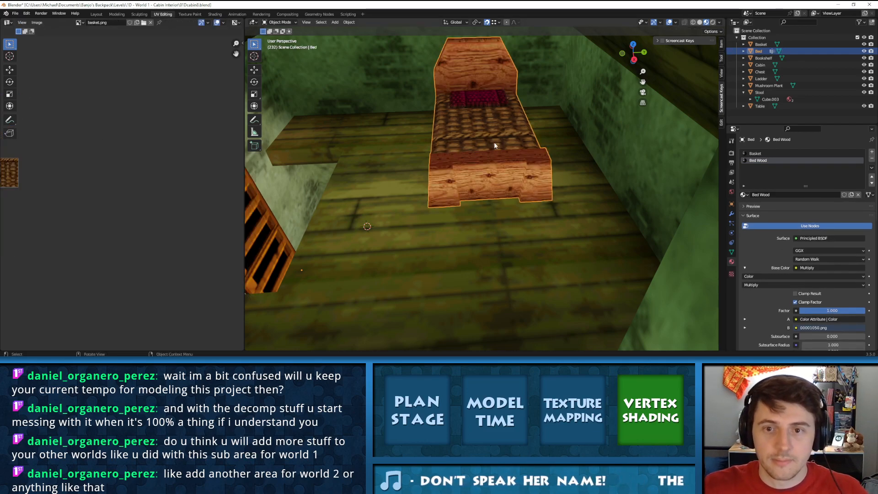
middle_click_drag(501, 117, 468, 165)
scroll(479, 175, "up", 5)
scroll(505, 163, "down", 3)
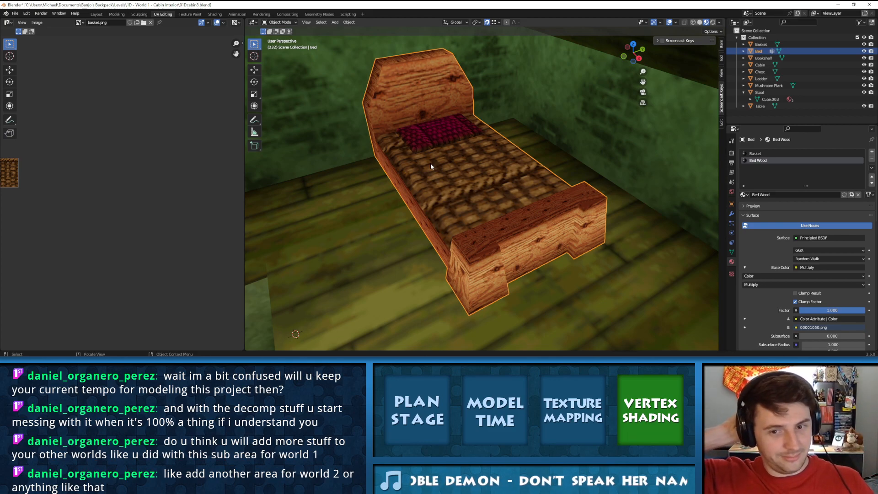
middle_click_drag(429, 163, 487, 155)
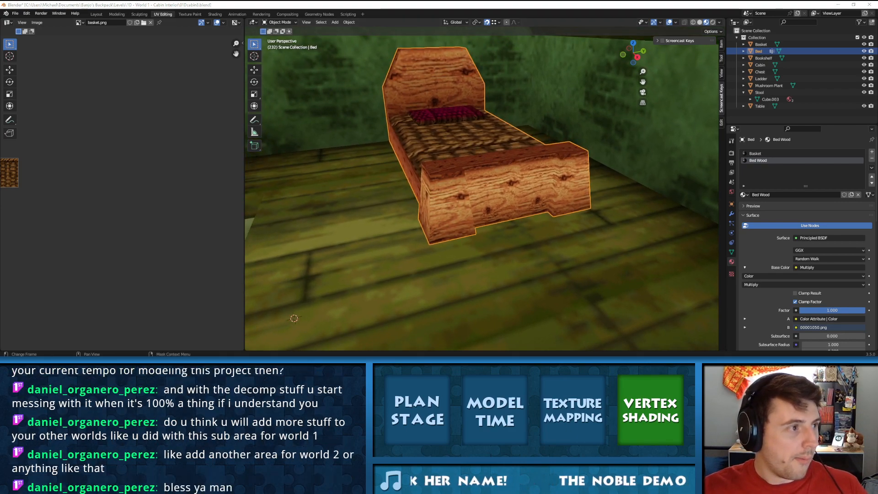
middle_click_drag(423, 163, 436, 163)
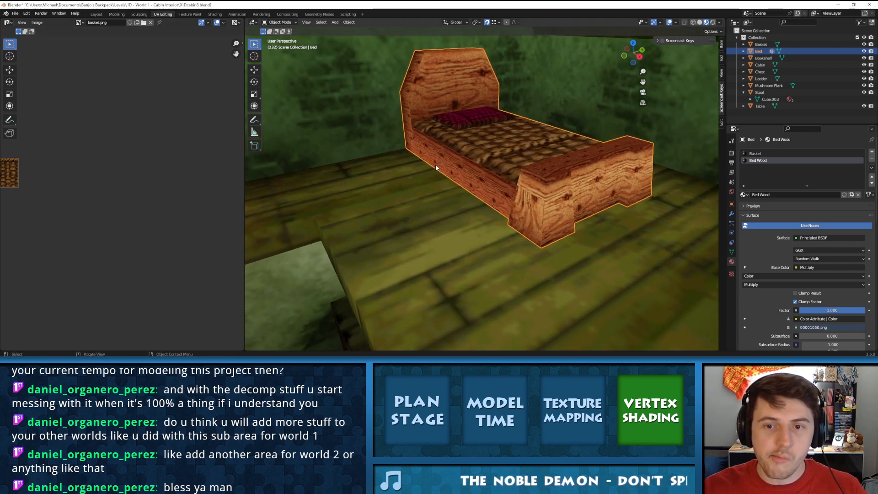
left_click(15, 13)
left_click(21, 60)
Unlink the Basket material from the bed and remove its emptied material slot
left_click(772, 153)
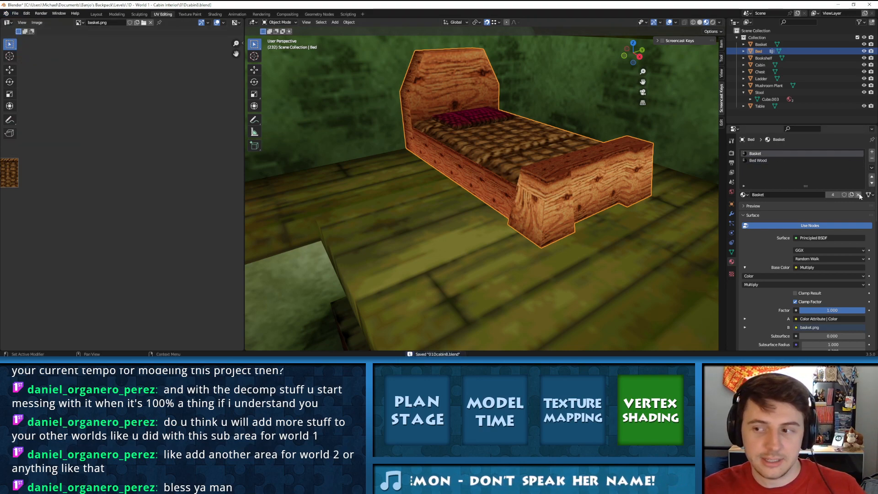
right_click(768, 156)
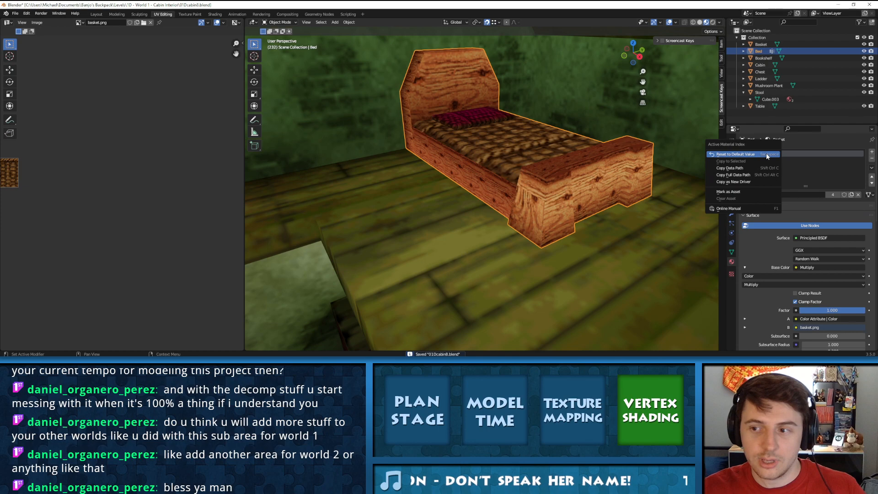
left_click(858, 194)
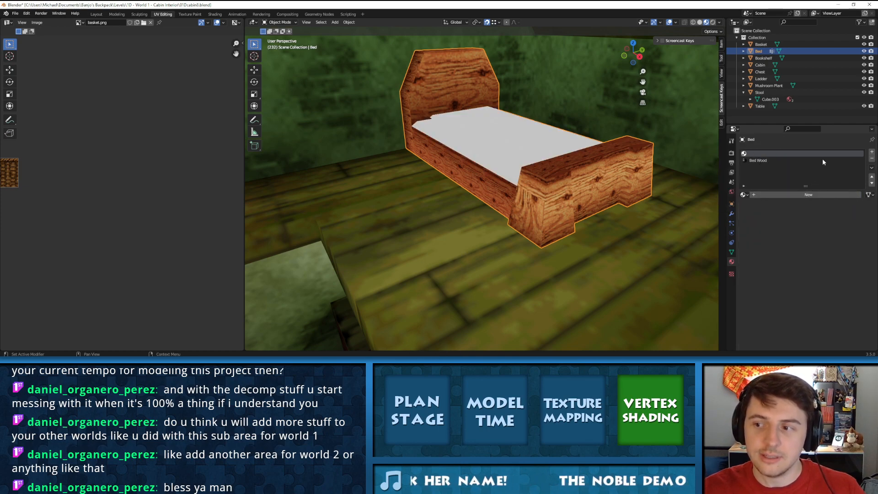
left_click(871, 159)
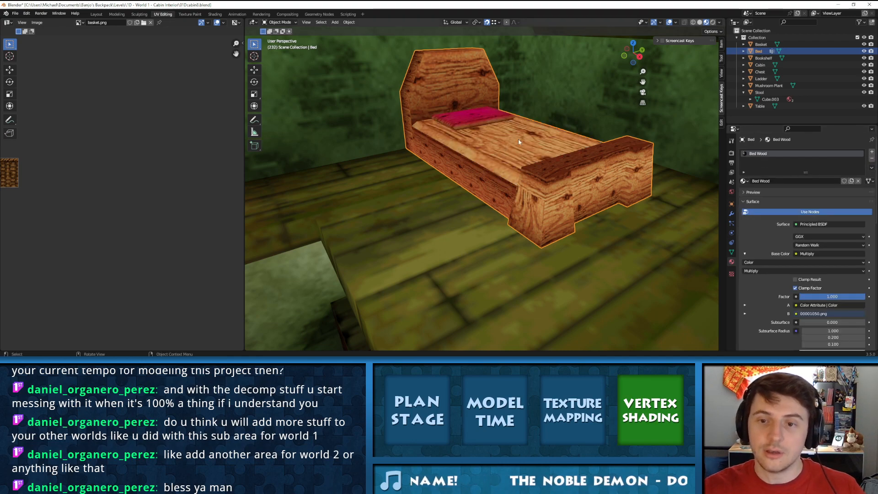
Select the mattress faces of the bed in Edit Mode
key("Tab")
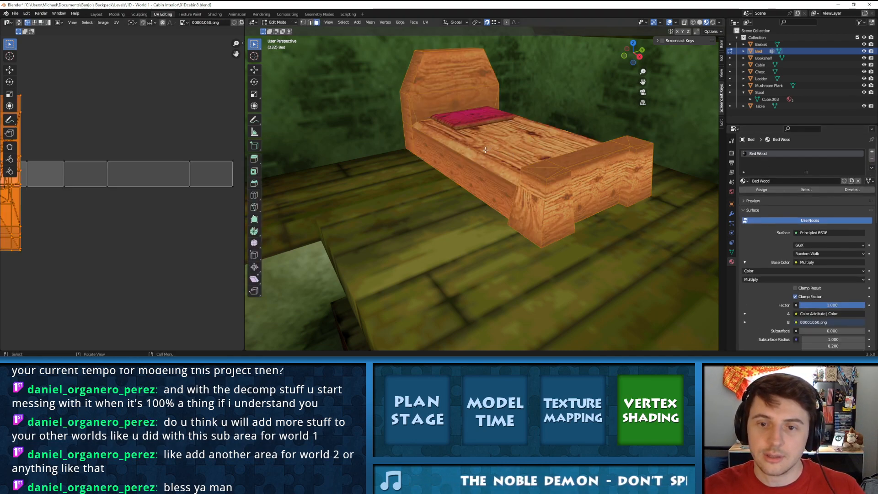
middle_click_drag(495, 151, 496, 170)
left_click(514, 169, "shift")
left_click(496, 169, "shift")
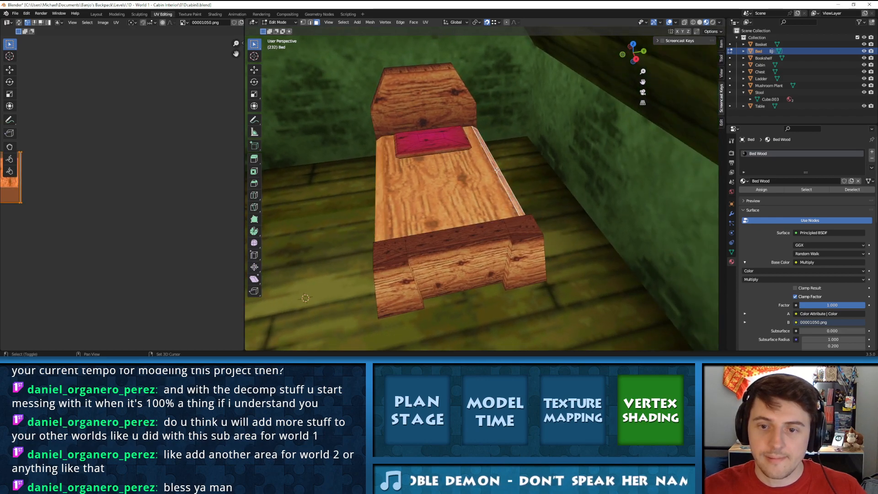
key("shift+l")
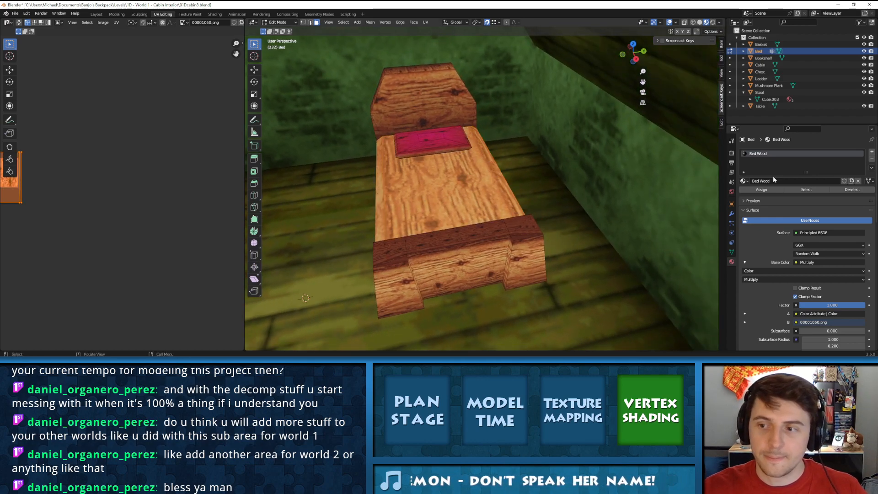
Add a second material to the bed, paste the copied Bed Wood material into it and name it Bed Sheet
left_click(871, 152)
left_click(871, 169)
left_click(839, 195)
left_click(871, 168)
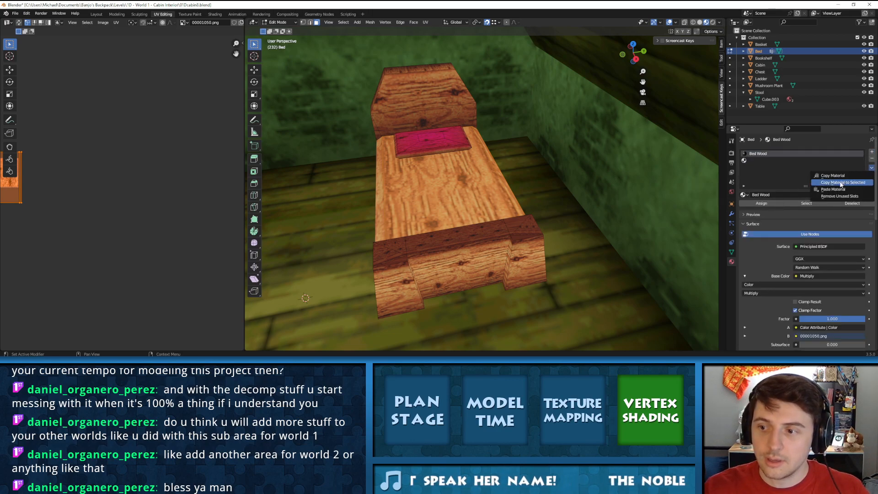
left_click(833, 176)
left_click(813, 160)
left_click(872, 168)
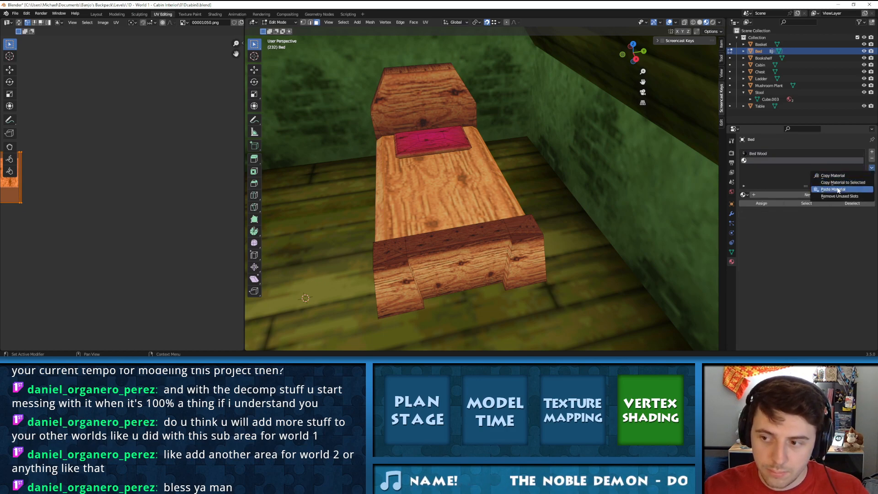
left_click(837, 188)
left_click(744, 194)
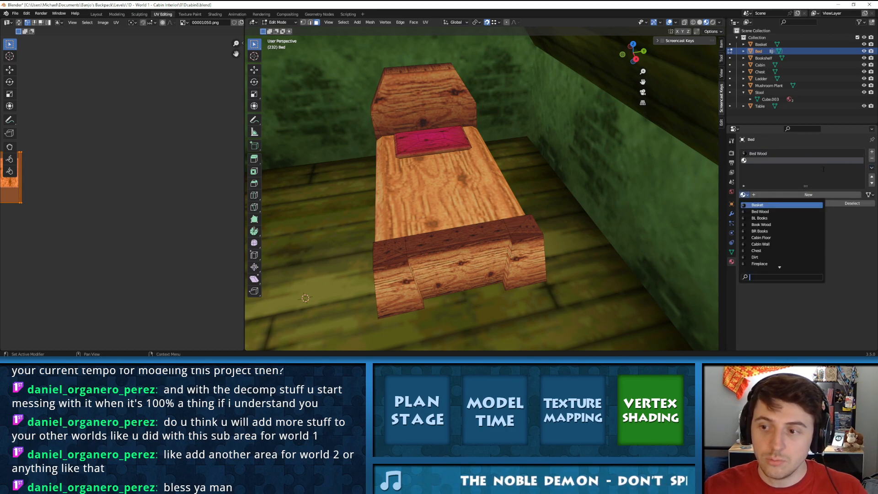
left_click(808, 194)
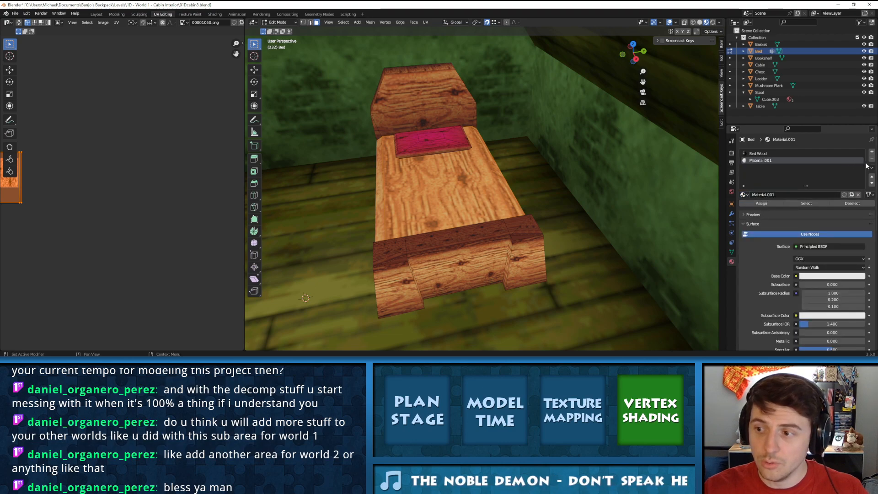
left_click(872, 169)
left_click(822, 186)
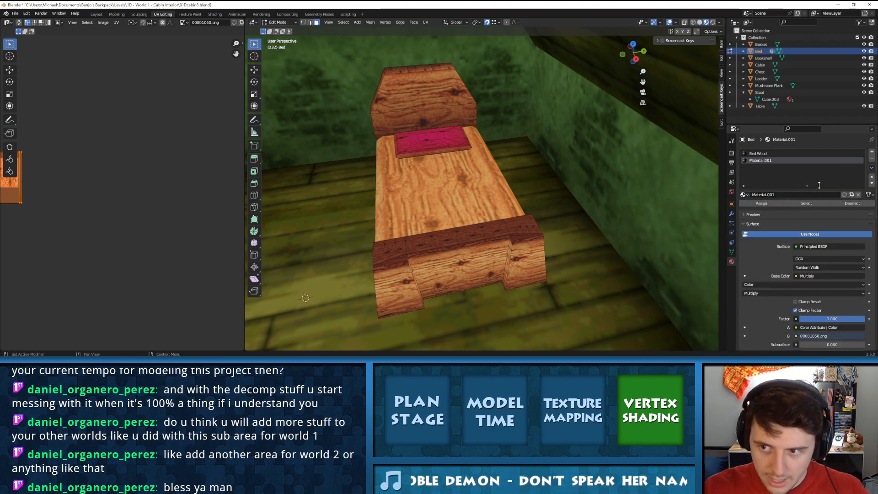
type("Bed Sheet")
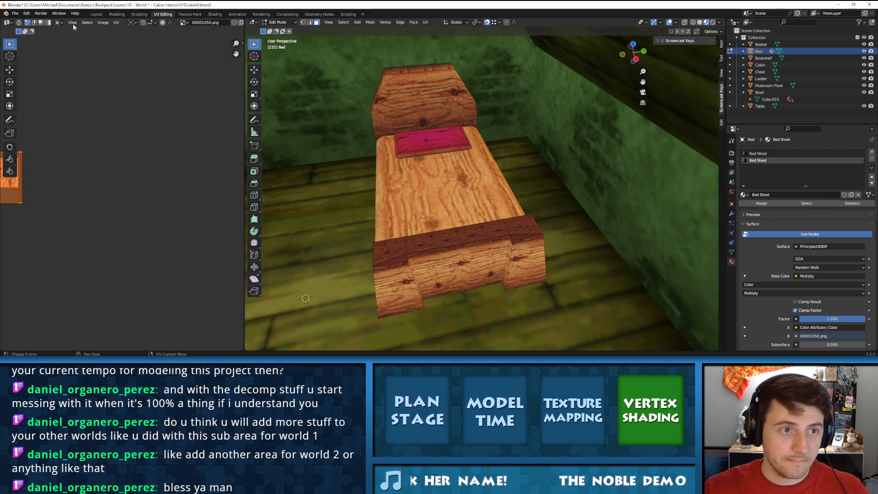
Return to the Layout workspace, save the file and replace the Bed Sheet material's image texture with 00003887.png
left_click(96, 14)
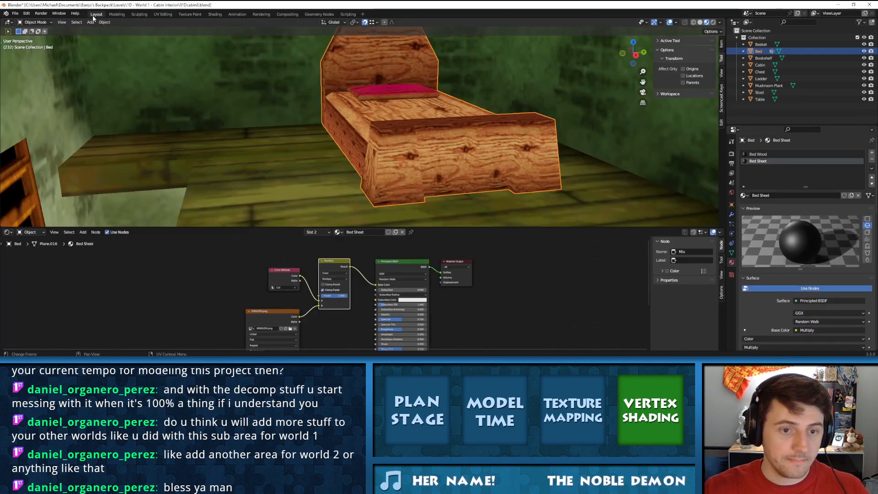
left_click(22, 14)
left_click(21, 57)
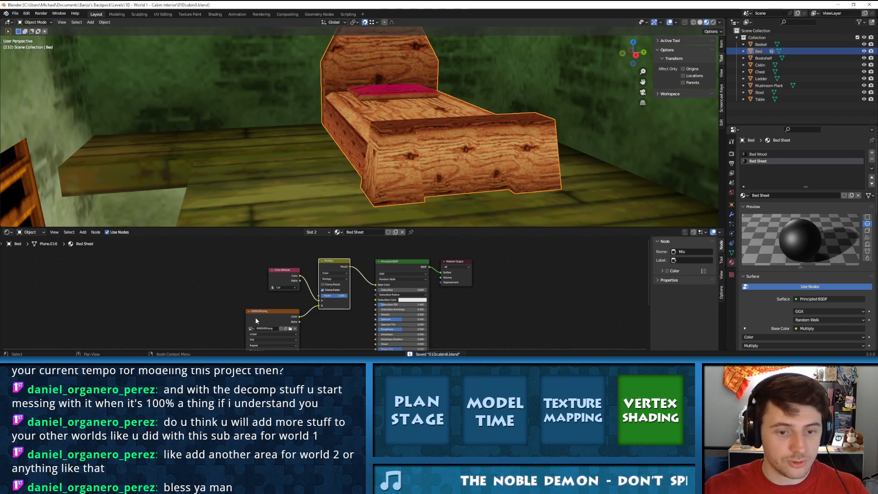
left_click(290, 330)
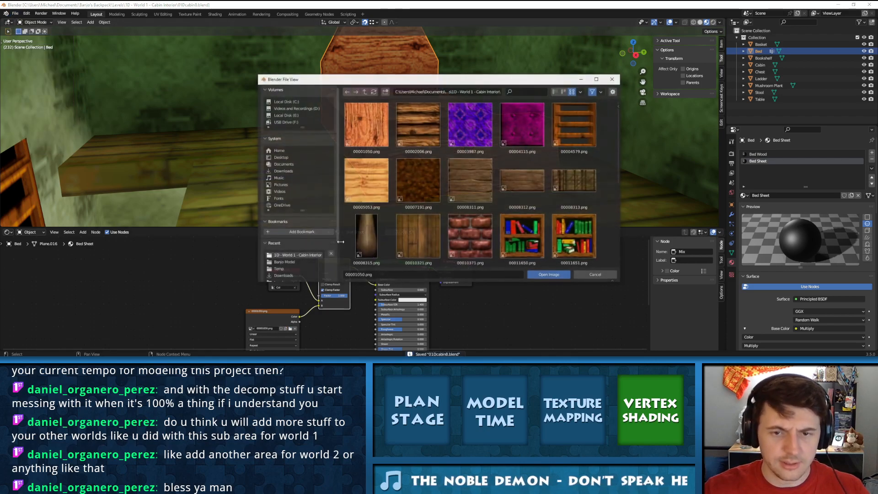
double_click(484, 129)
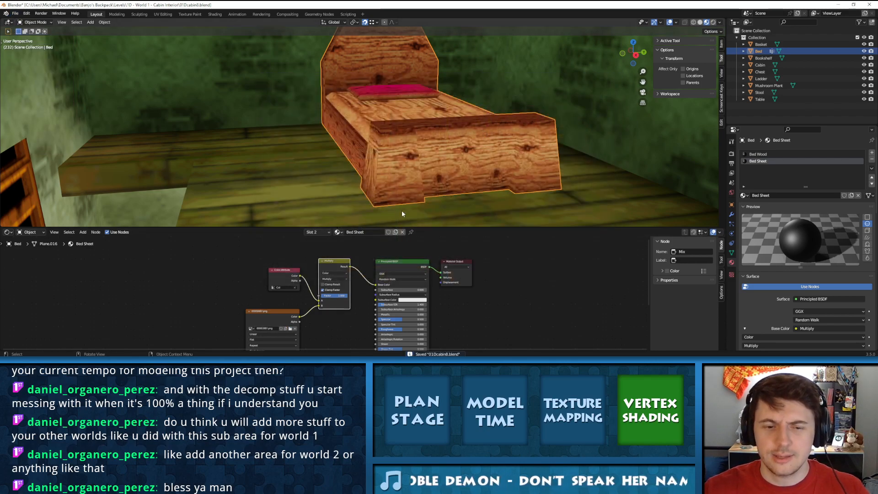
Assign the Bed Sheet material to the mattress's top and side faces in Edit Mode
middle_click_drag(404, 73, 405, 85)
key("Tab")
left_click(352, 128)
left_click(439, 124, "shift")
middle_click_drag(477, 118, 440, 133)
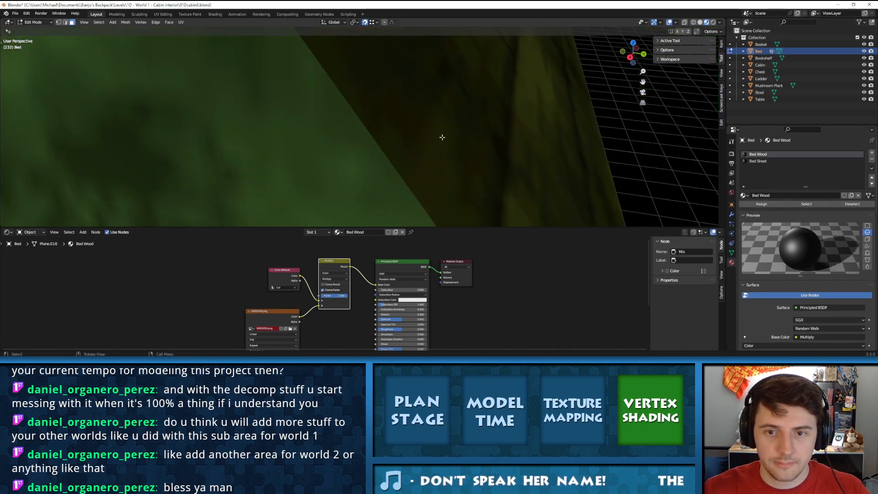
scroll(441, 133, "up", 2)
left_click(469, 140, "shift")
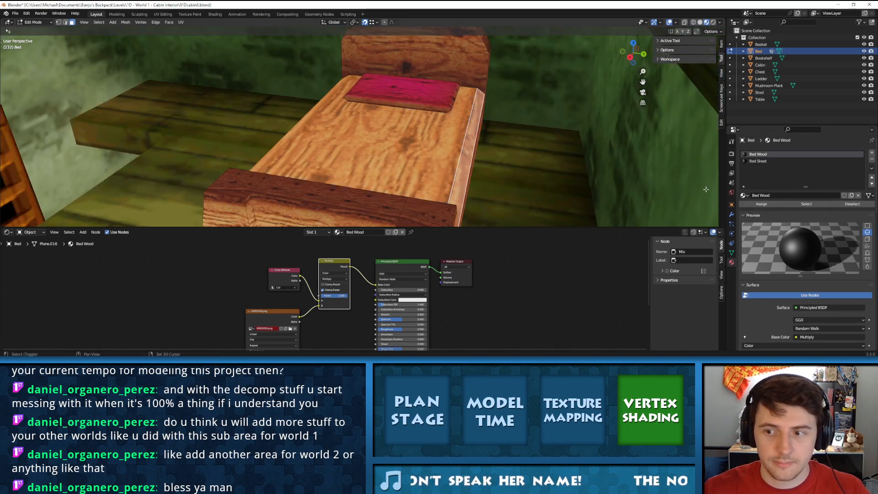
left_click(416, 151, "shift")
left_click(403, 144, "shift")
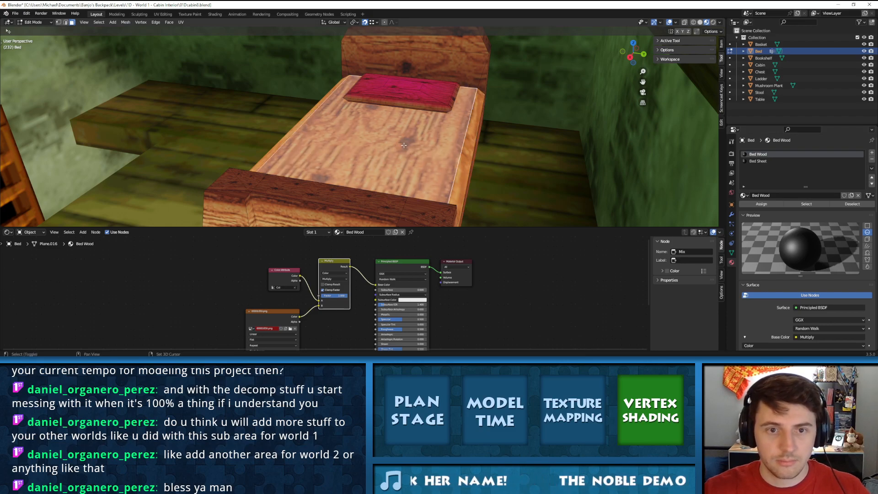
left_click(780, 161)
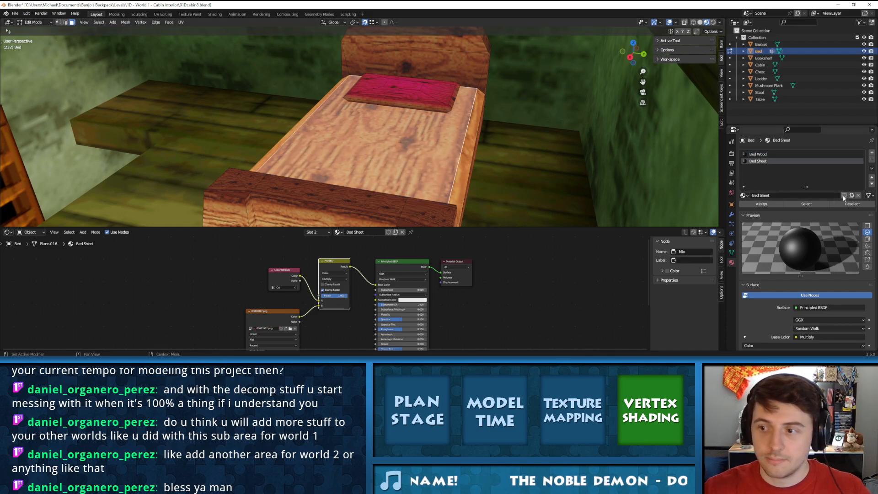
left_click(761, 203)
middle_click_drag(402, 133, 426, 116)
key("Tab")
key("Tab")
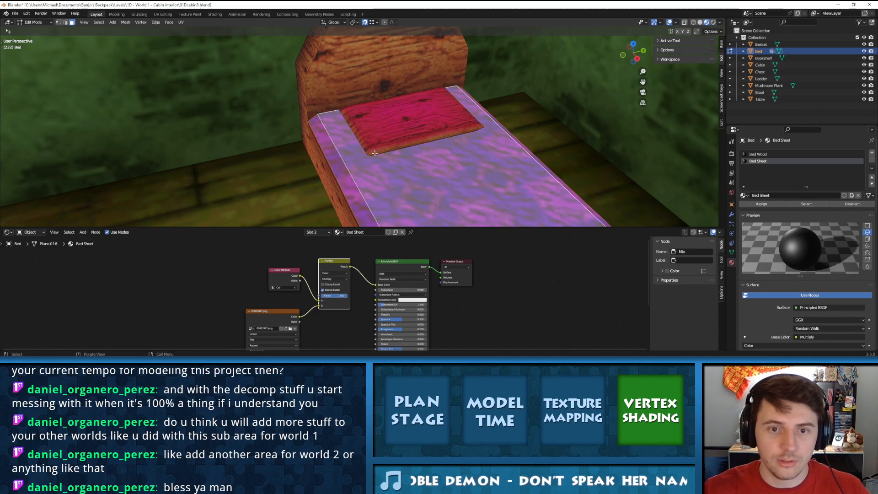
Select the top and sloped faces of the pillow on the bed
middle_click_drag(396, 150, 413, 133)
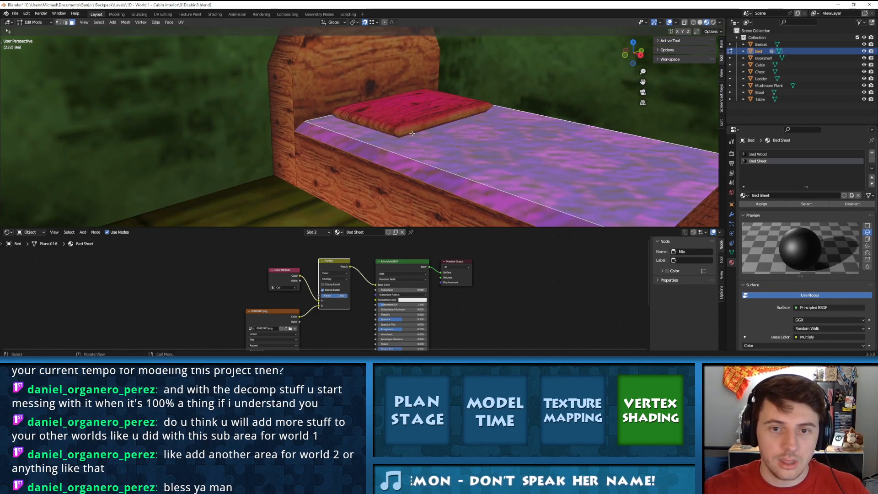
left_click(400, 135)
left_click(392, 132, "shift")
left_click(389, 128, "shift")
left_click(394, 119, "shift")
left_click(414, 115, "shift")
left_click(414, 124, "shift")
left_click(414, 101, "shift")
left_click(428, 93, "shift")
left_click(403, 96, "shift")
middle_click_drag(439, 101, 360, 111)
scroll(361, 110, "up", 3)
middle_click_drag(487, 160, 443, 149)
key("KP_Decimal")
middle_click_drag(498, 159, 460, 150)
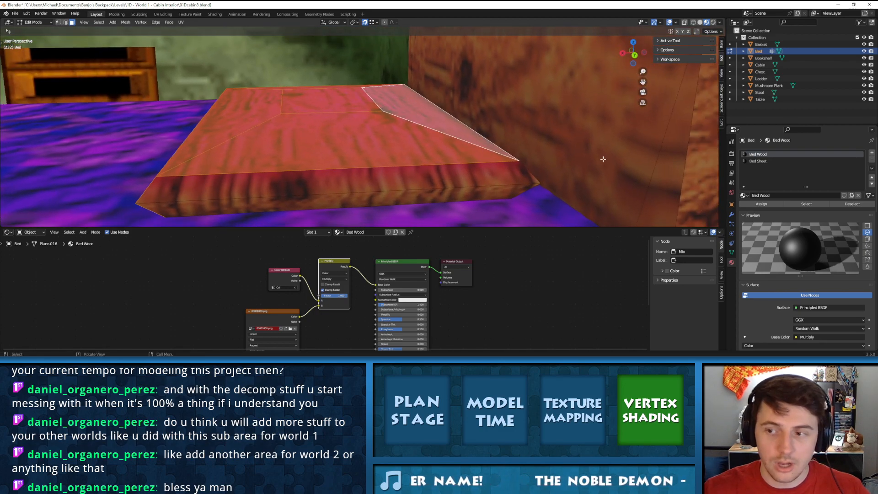
Add a third material to the bed and paste the copied Bed Wood material into it
left_click(871, 152)
left_click(871, 169)
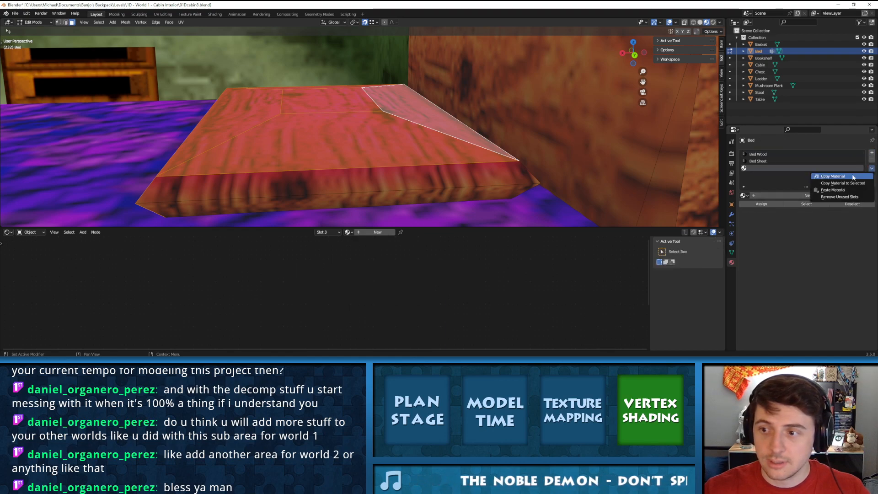
left_click(827, 190)
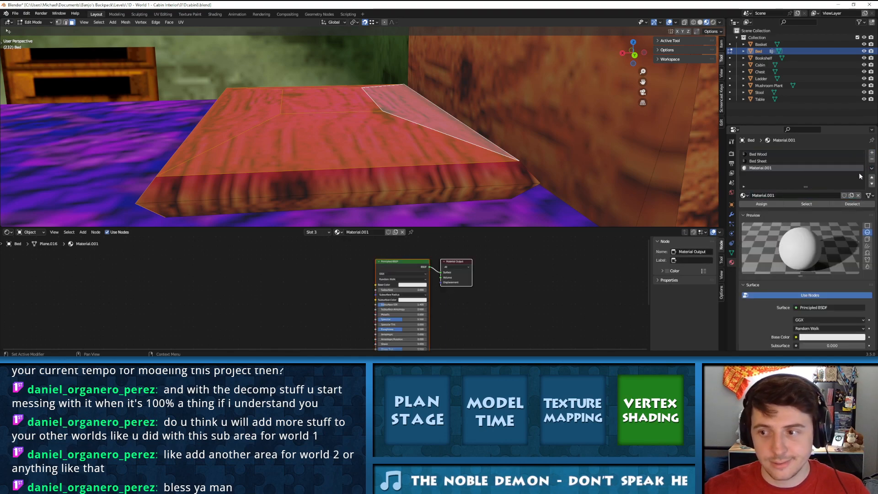
left_click(872, 169)
left_click(843, 190)
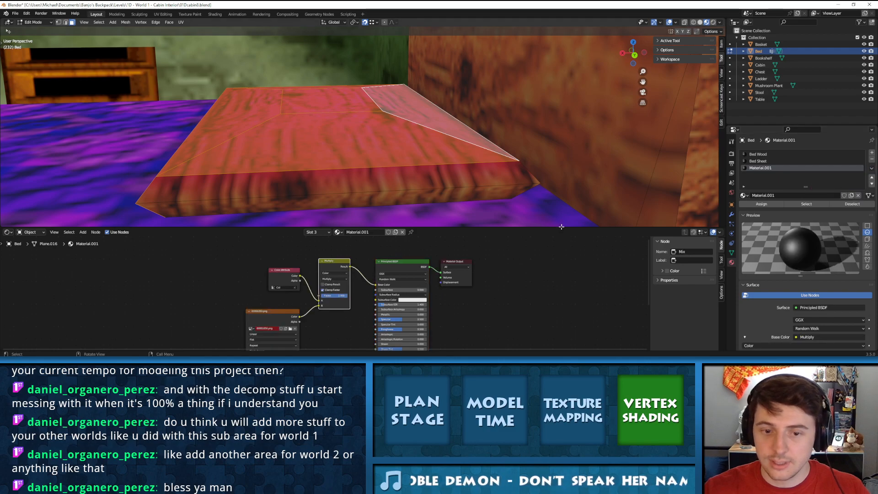
Replace the new material's image texture with 00004115.png and name the material Bed Pillow
left_click(290, 328)
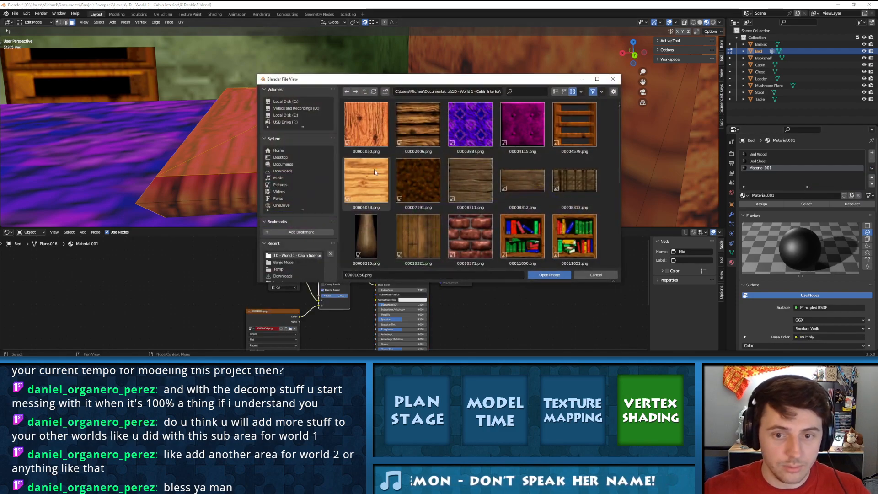
left_click(507, 122)
double_click(506, 122)
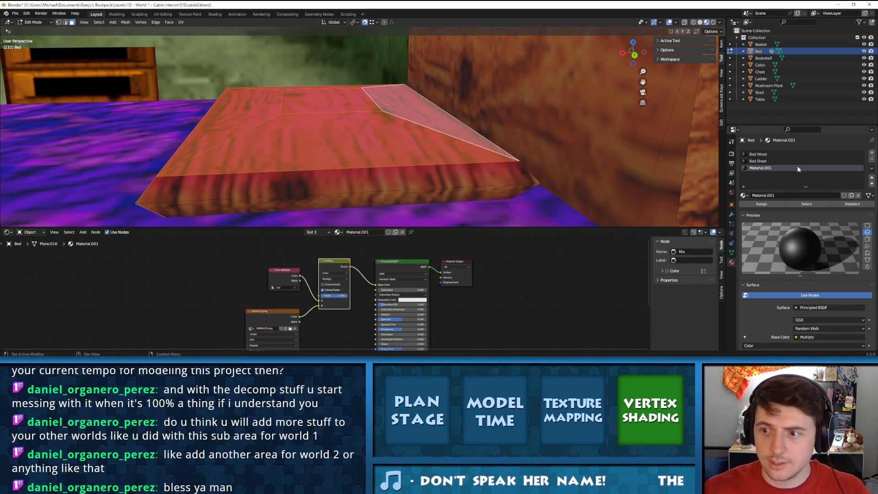
type("Bed Pillow")
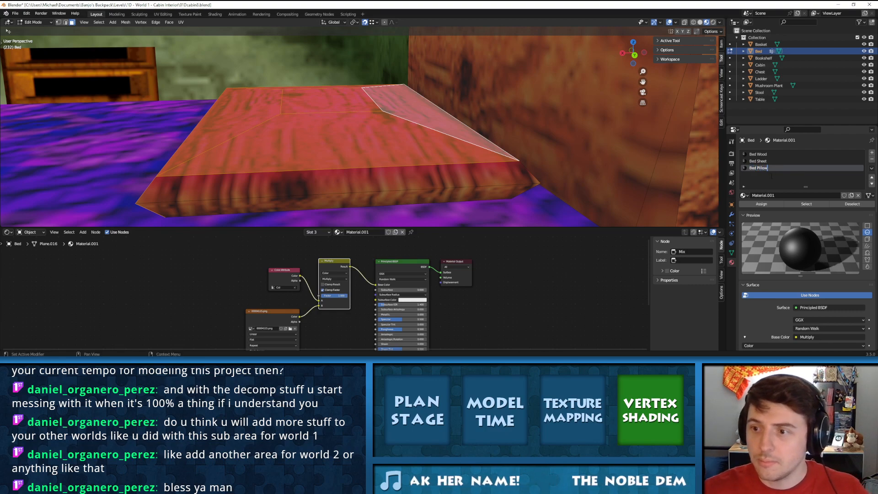
key("Return")
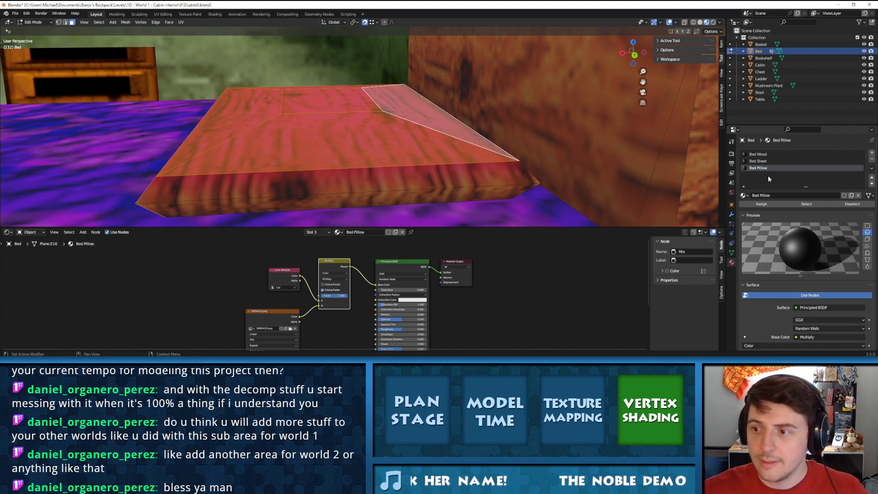
Add the remaining edge faces of the pillow to the selection and assign the Bed Pillow material to all of them
left_click(440, 183, "shift")
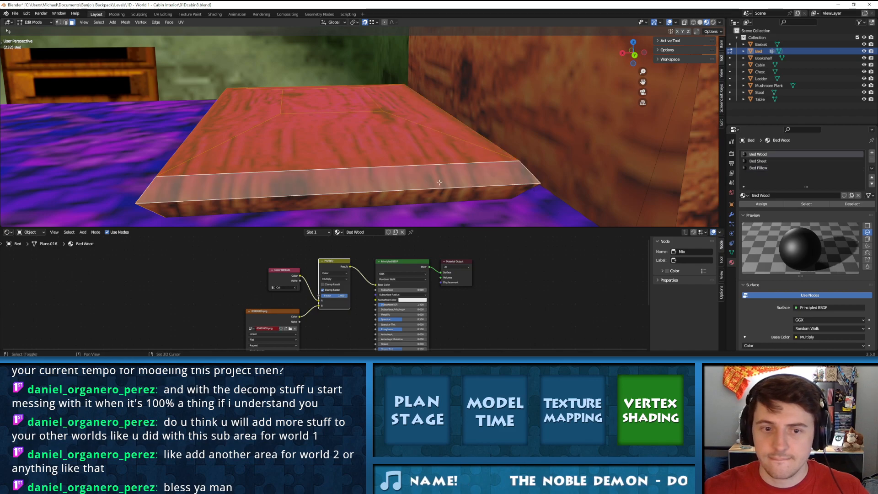
left_click(483, 190, "shift")
scroll(483, 185, "up", 2)
middle_click_drag(484, 185, 452, 159)
scroll(473, 178, "up", 2)
scroll(457, 162, "up", 1)
left_click(403, 88)
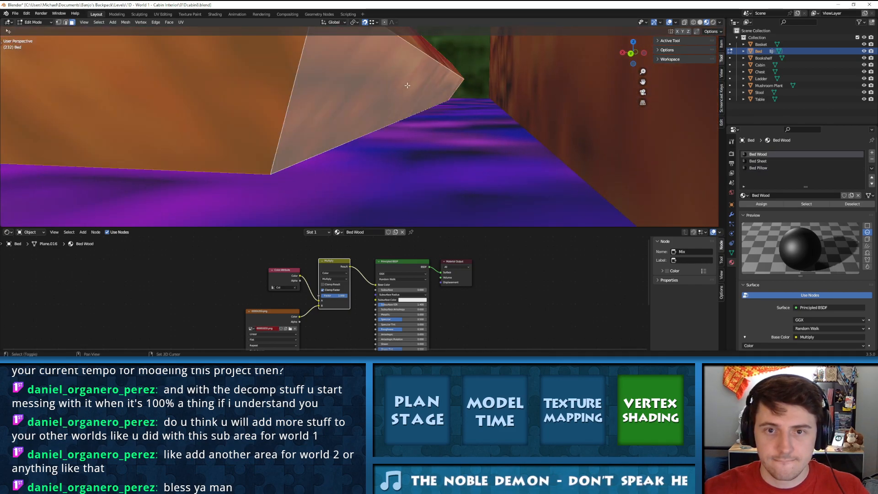
left_click(436, 60, "shift")
middle_click_drag(380, 93, 489, 119)
scroll(489, 119, "down", 1)
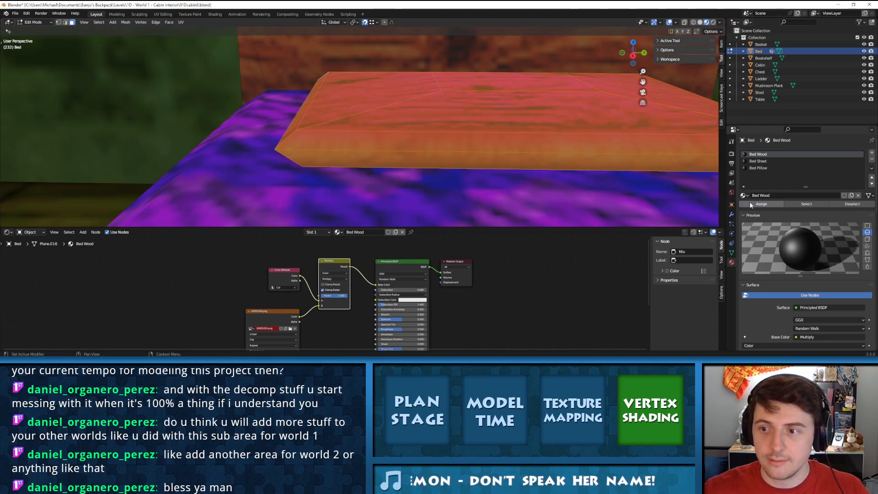
left_click(758, 168)
left_click(761, 204)
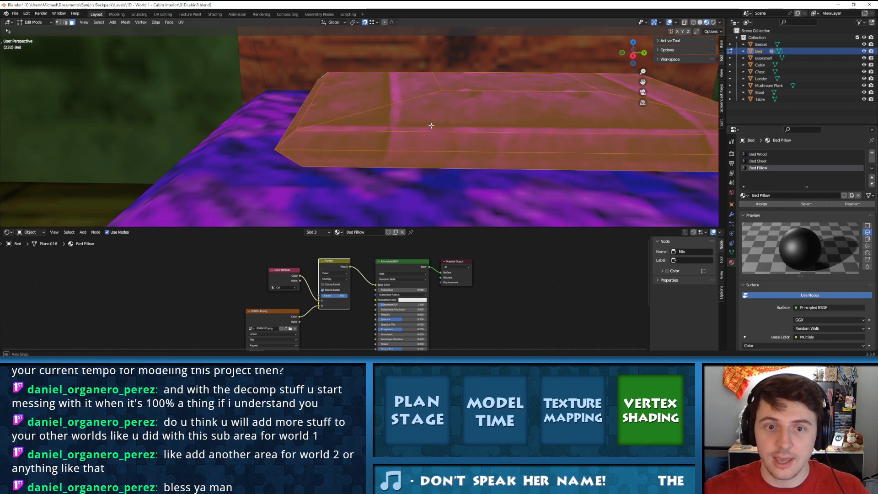
middle_click_drag(429, 128, 445, 143)
scroll(300, 215, "down", 1)
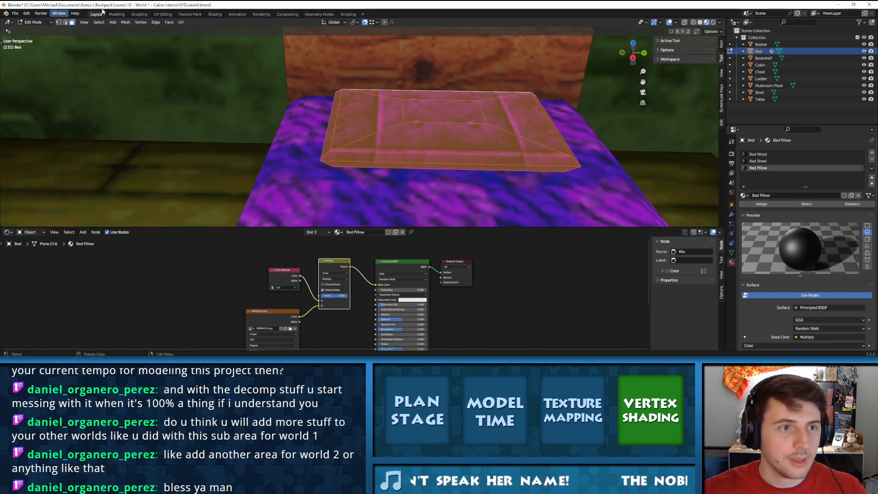
Switch to the UV Editing workspace and save the file
left_click(162, 14)
left_click(16, 13)
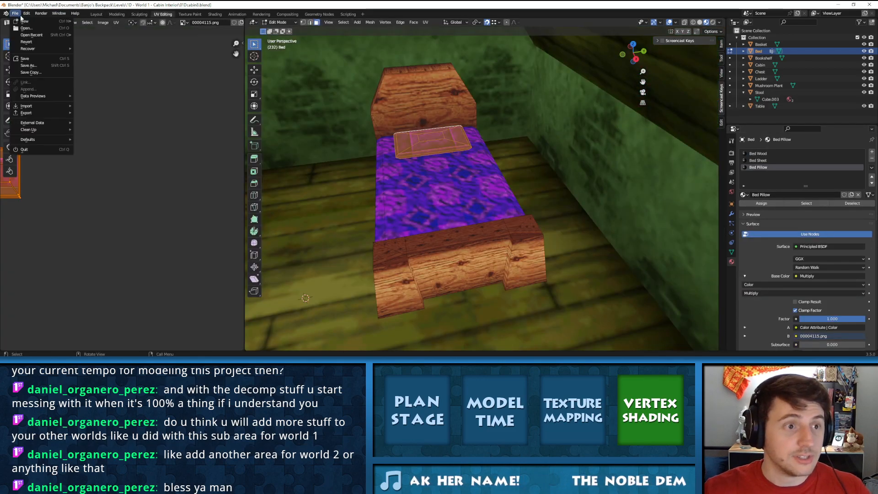
left_click(24, 58)
Scale the pillow's UVs down by a factor of about 0.57 to match the pillow texture's height
scroll(120, 187, "down", 8)
scroll(117, 192, "up", 4)
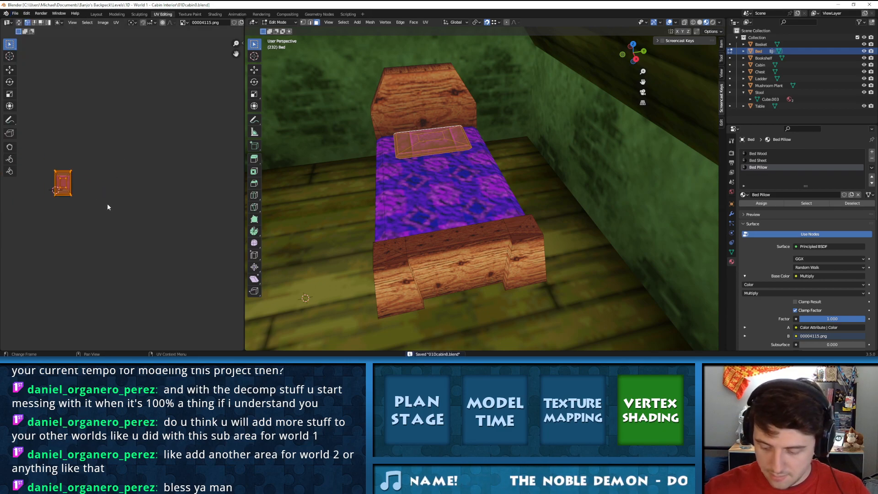
key("Home")
key("s")
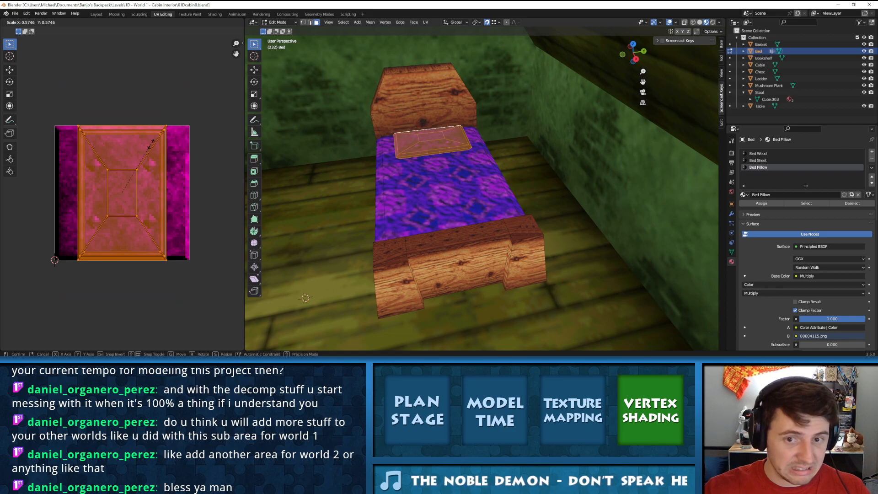
left_click(150, 143)
key("Tab")
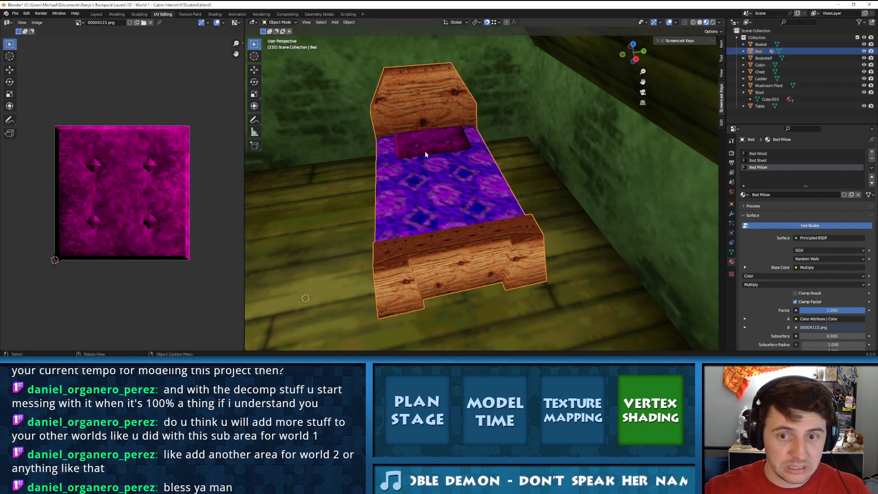
Shrink the pillow's UVs slightly more and move them so they lie inside the texture's borders
scroll(425, 154, "up", 5)
key("Tab")
key("s")
left_click(137, 164)
key("g")
left_click(139, 161)
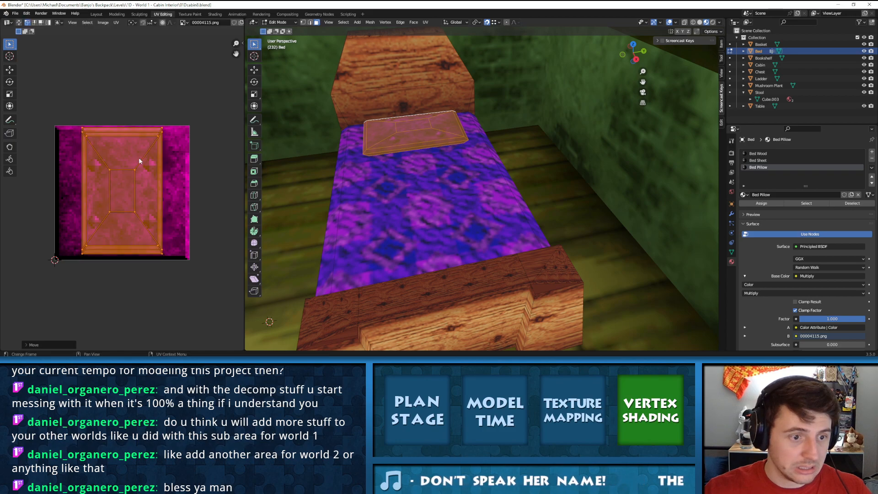
Return to Object Mode, select all objects in the scene and save the file
key("Tab")
middle_click_drag(359, 149, 470, 141)
middle_click_drag(438, 116, 478, 163)
key("Tab")
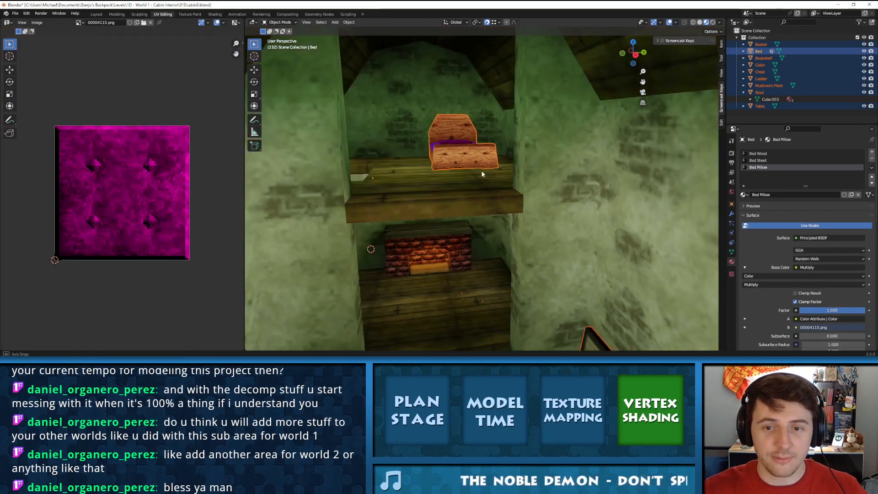
scroll(481, 171, "up", 5)
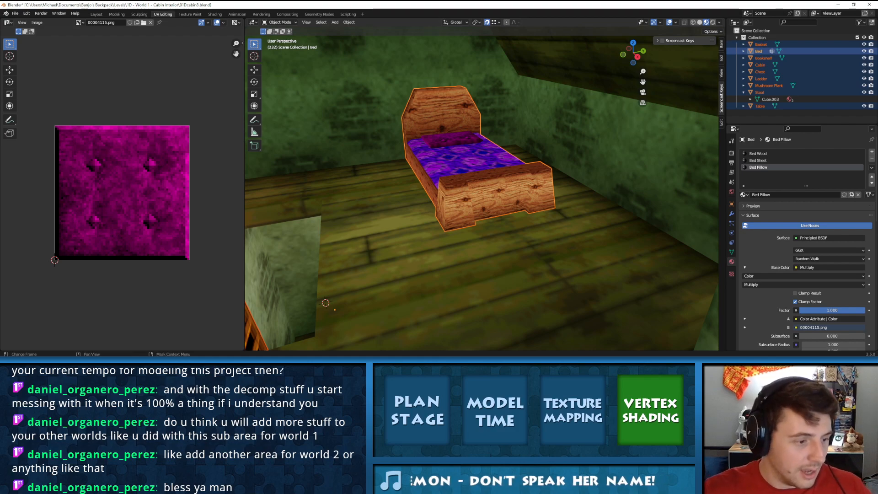
left_click(14, 14)
left_click(22, 60)
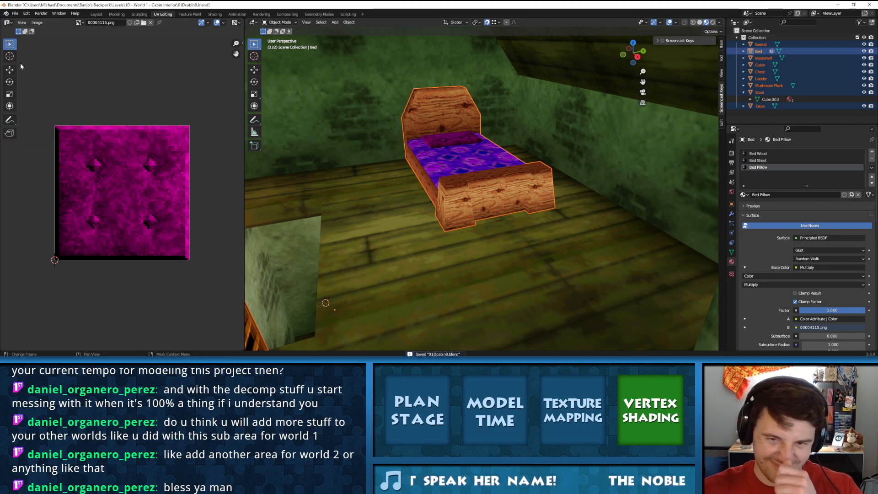
Return to the Layout workspace and enlarge the 3D viewport around the bed
scroll(358, 135, "up", 1)
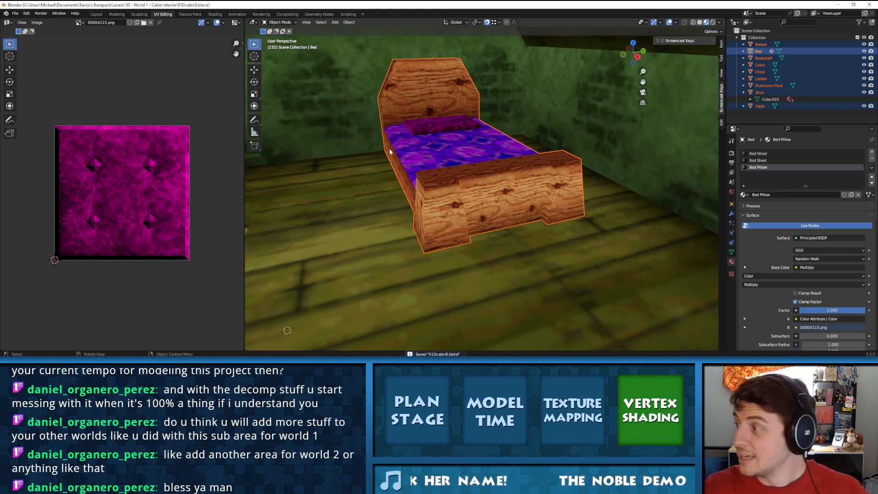
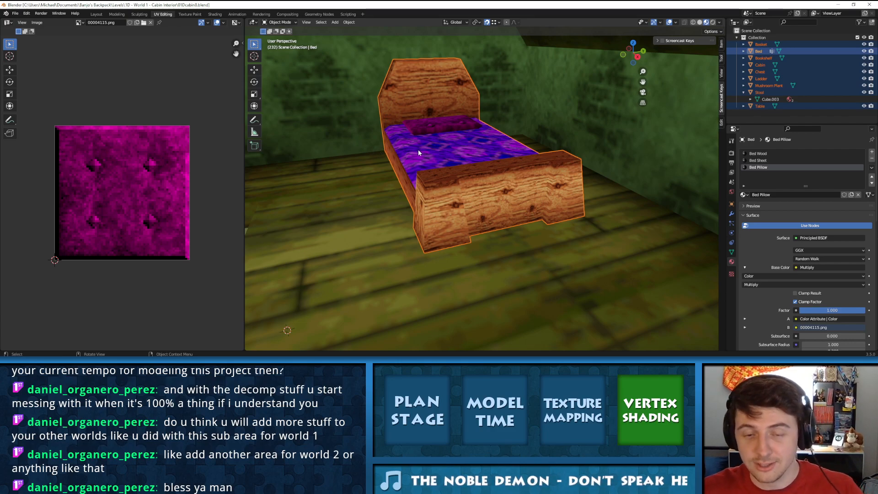
middle_click_drag(435, 134, 282, 59)
scroll(495, 158, "up", 2)
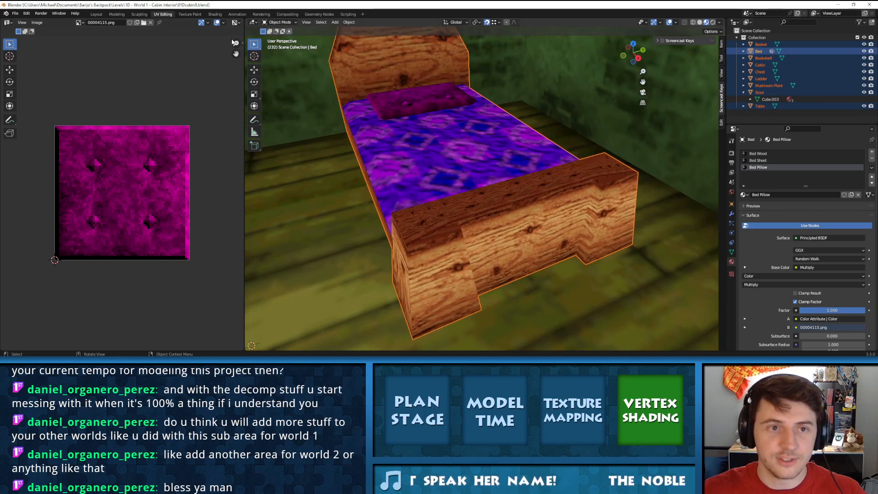
left_click(215, 14)
left_click(189, 15)
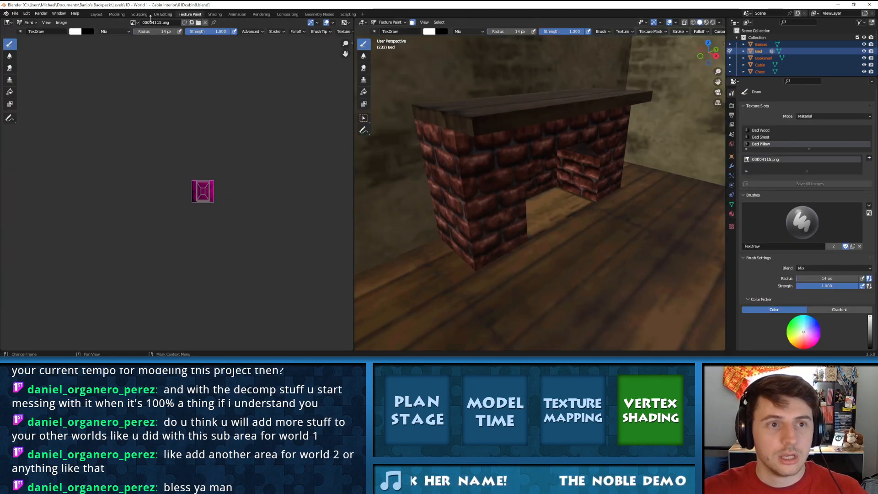
left_click(99, 15)
mouse_move(299, 78)
middle_mouse_down()
mouse_move(384, 116)
mouse_move(280, 123)
mouse_move(301, 112)
middle_mouse_up()
left_click_drag(240, 227, 239, 289)
Put the bed in Vertex Paint mode, select its whole mesh and switch the paint mask to vertex selection
left_click(36, 23)
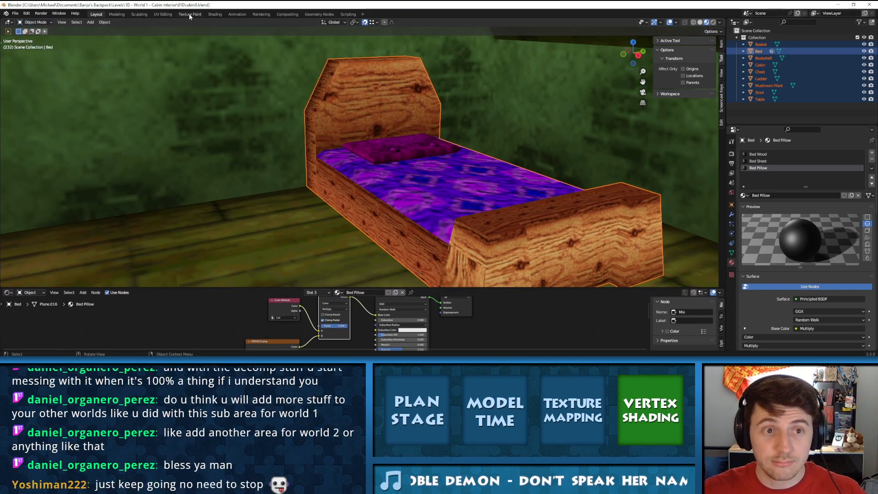
left_click(37, 22)
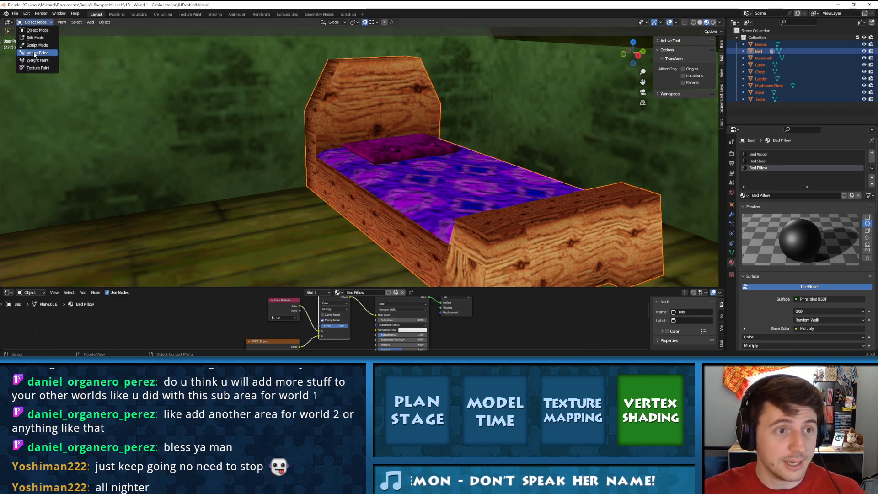
left_click(34, 56)
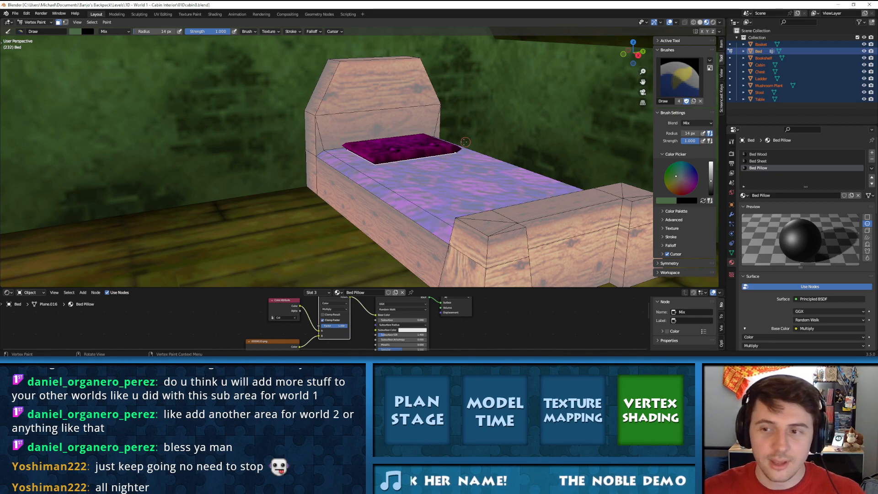
key("a")
middle_click_drag(523, 148, 511, 126, "shift")
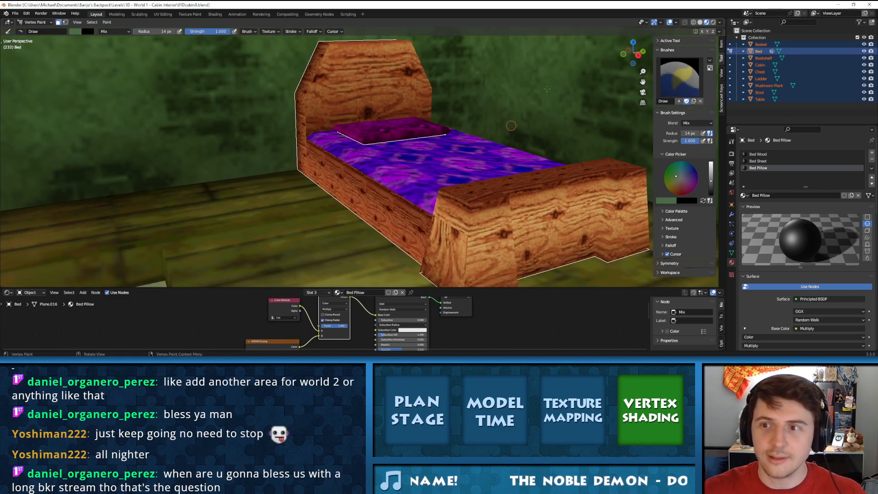
left_click(66, 22)
Darken the green brush colour, try it on the lower corner at the bed's headboard end and enter Edit Mode
middle_click_drag(350, 124, 415, 142)
scroll(413, 151, "up", 3)
middle_click_drag(413, 180, 242, 117, "shift")
left_click_drag(711, 180, 711, 186)
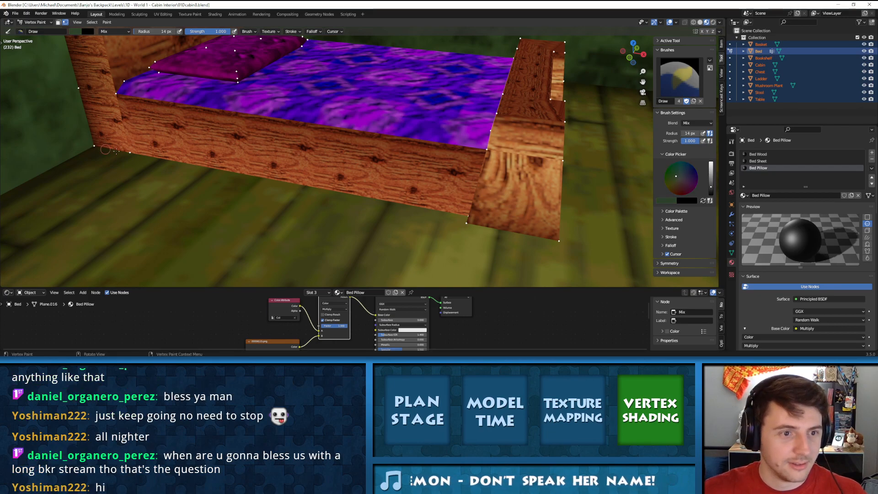
left_click(135, 152)
middle_click_drag(124, 151, 152, 141)
key("Tab")
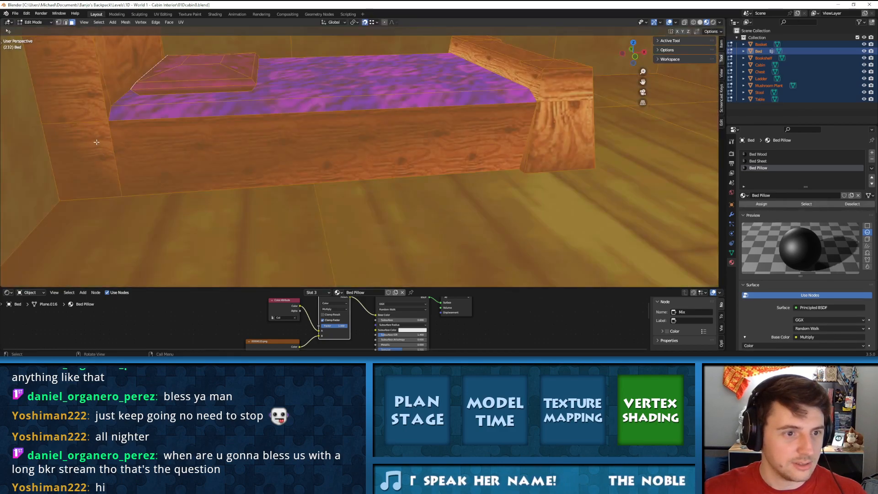
Switch the bed to Vertex Paint and darken the floor-level vertices of the near side rail with a near-black green
key("Tab")
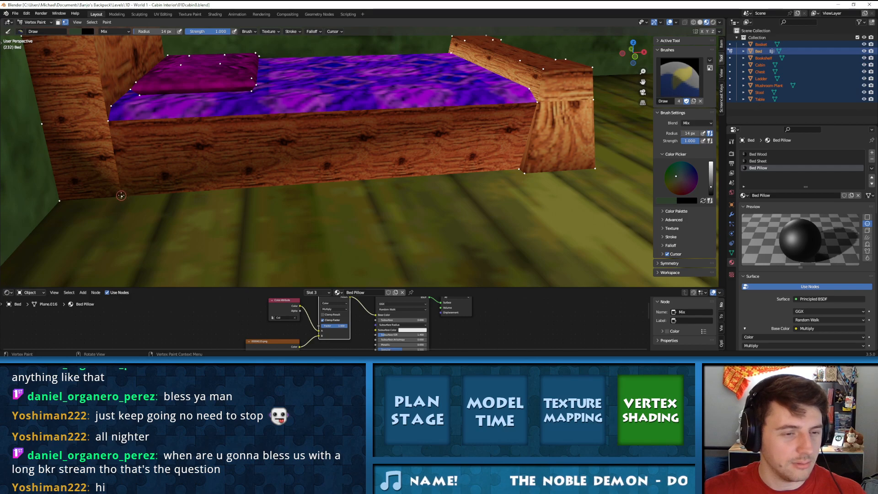
key("Tab")
mouse_move(102, 163)
middle_mouse_down("shift")
mouse_move(190, 157)
mouse_move(183, 176)
mouse_move(220, 174)
mouse_move(290, 194)
mouse_move(289, 177)
mouse_move(316, 179)
middle_mouse_up("shift")
scroll(187, 159, "up", 3)
key("Tab")
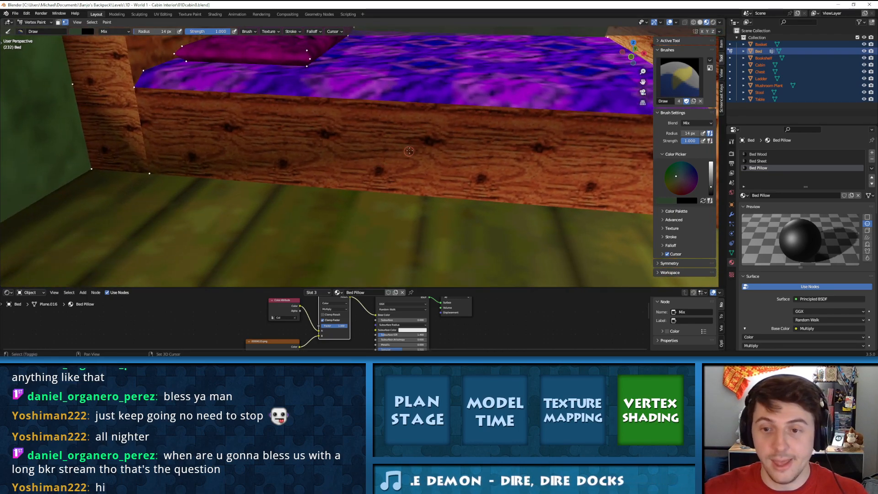
middle_click_drag(409, 151, 261, 133, "shift")
key("Tab")
key("Tab")
left_click(503, 194)
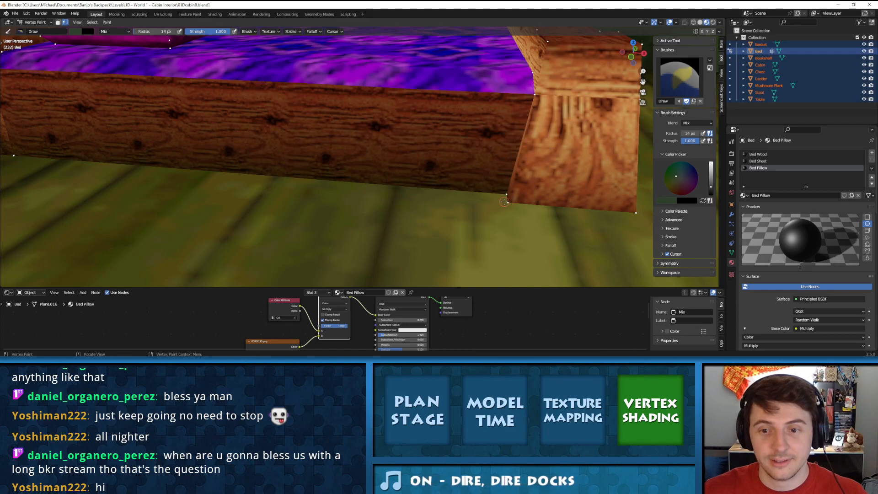
Paint the floor-level vertices around the outer face of the bed's footboard with the near-black green
middle_click_drag(504, 201, 579, 184)
middle_click_drag(585, 140, 484, 204)
middle_click_drag(433, 234, 393, 229)
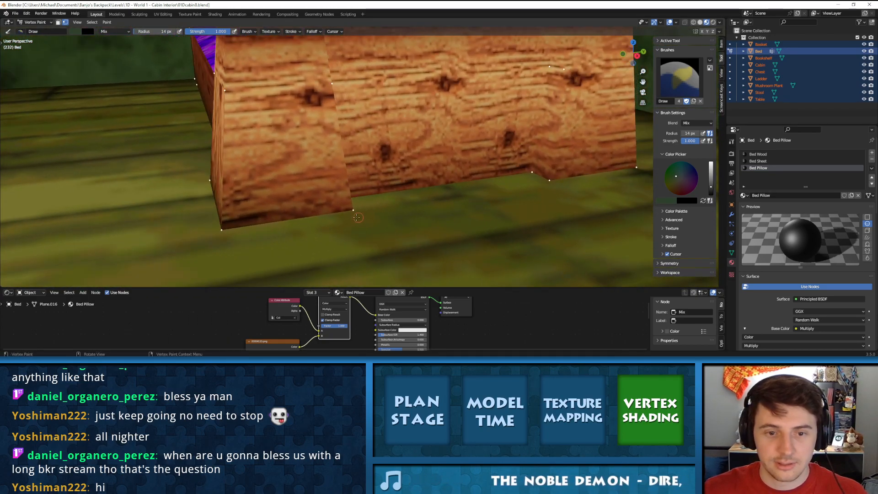
middle_click_drag(342, 212, 456, 192)
middle_click_drag(565, 190, 363, 201)
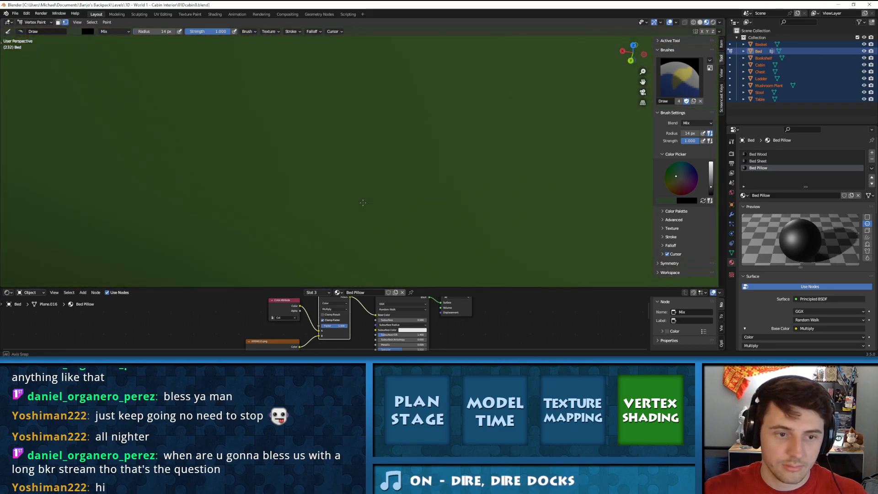
Darken the floor-level vertices of the other side rail and the headboard base with the near-black green
scroll(223, 182, "up", 3)
middle_click_drag(224, 182, 248, 176)
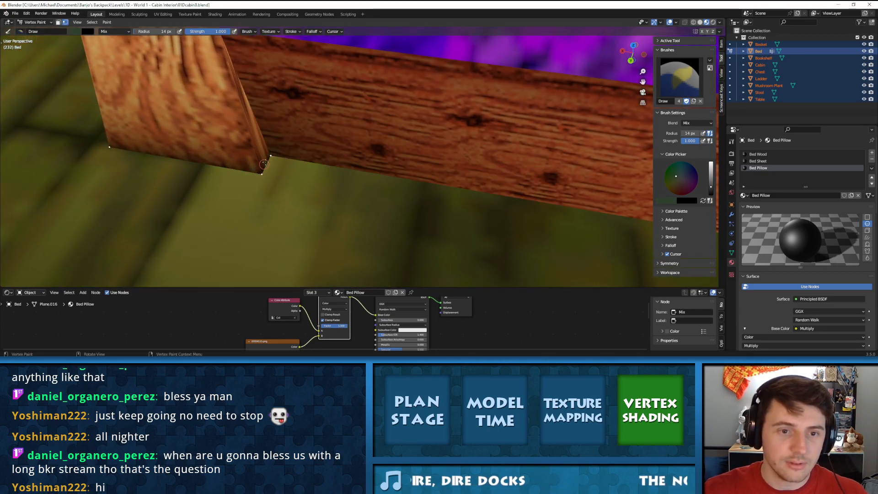
middle_click_drag(315, 162, 522, 134)
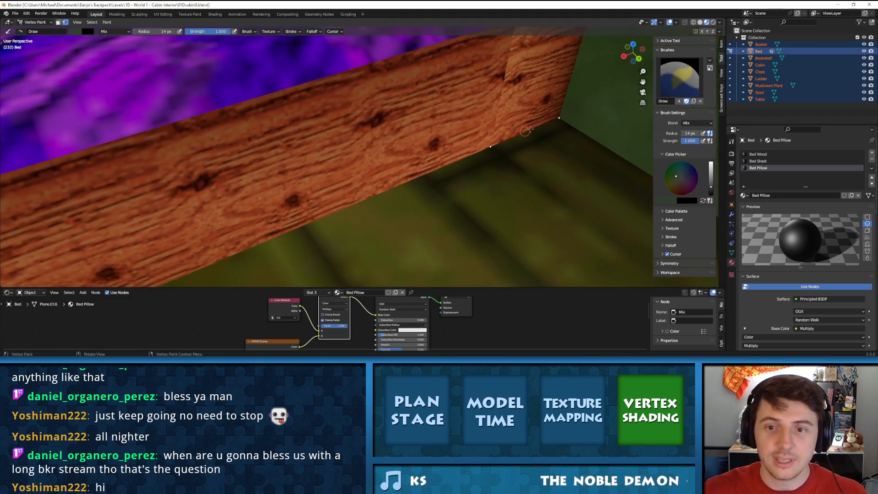
left_click_drag(558, 117, 486, 139)
middle_click_drag(490, 145, 347, 200)
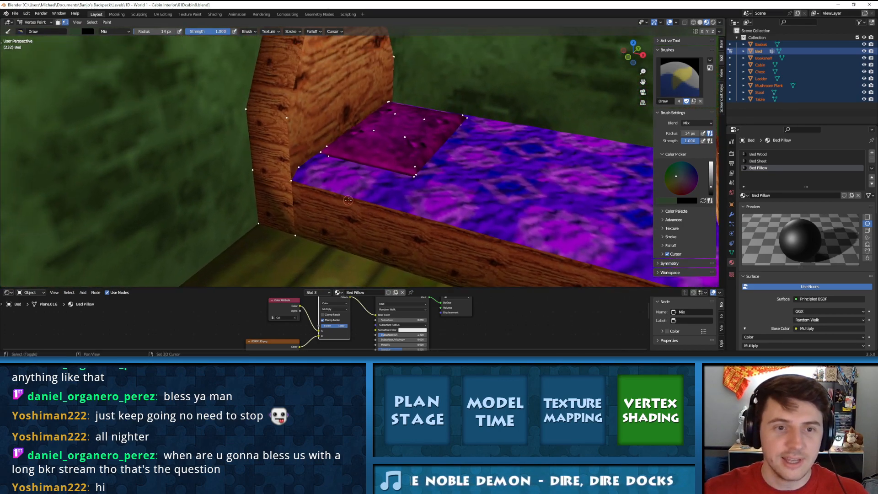
middle_click_drag(245, 106, 433, 201)
Brighten the brush to a medium green and paint the side rail corners where the mattress meets the headboard
left_click_drag(706, 182, 710, 164)
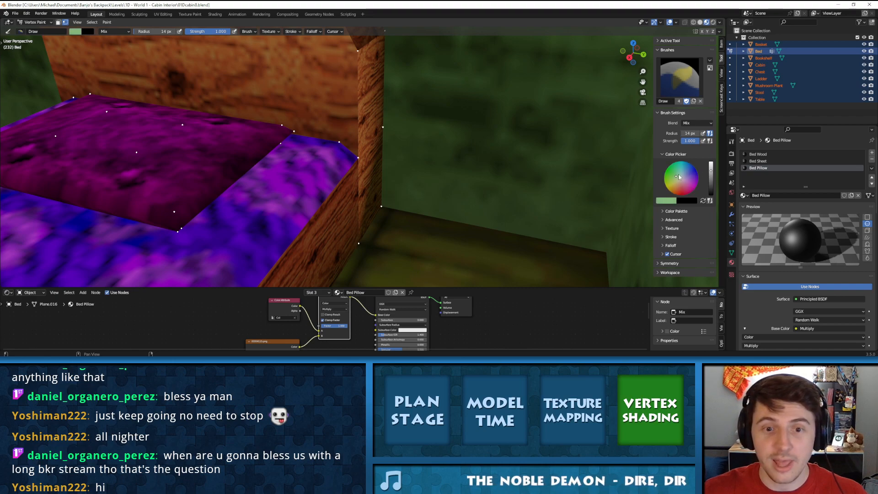
left_click(358, 159)
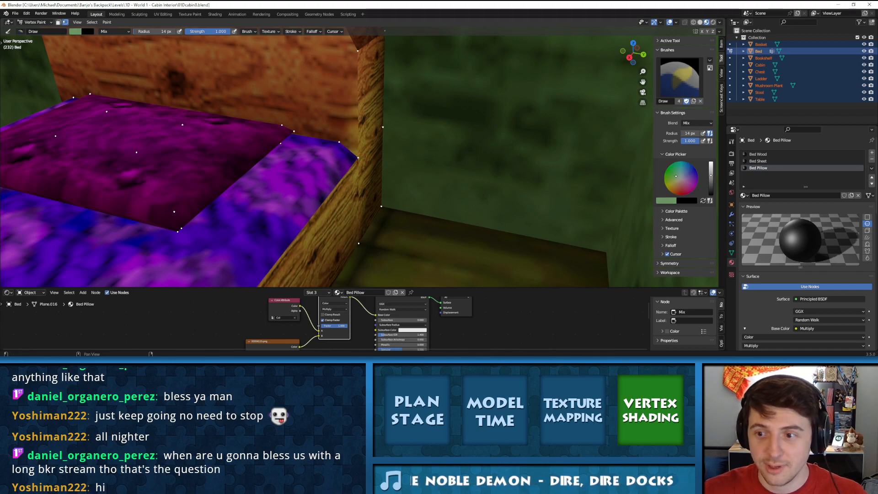
left_click(358, 159)
mouse_move(281, 160)
middle_mouse_down()
mouse_move(329, 151)
mouse_move(387, 183)
middle_mouse_up()
middle_click_drag(279, 225, 336, 133, "shift")
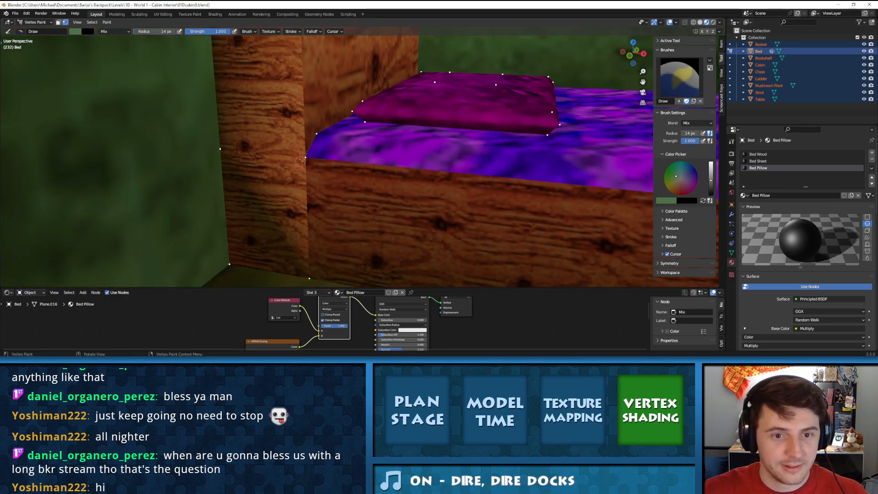
left_click(307, 157)
Paint the upper vertices of the footboard's near leg with the medium green
middle_click_drag(361, 168, 347, 168)
scroll(347, 168, "down", 2)
mouse_move(436, 174)
middle_mouse_down()
mouse_move(586, 154)
mouse_move(405, 179)
middle_mouse_up()
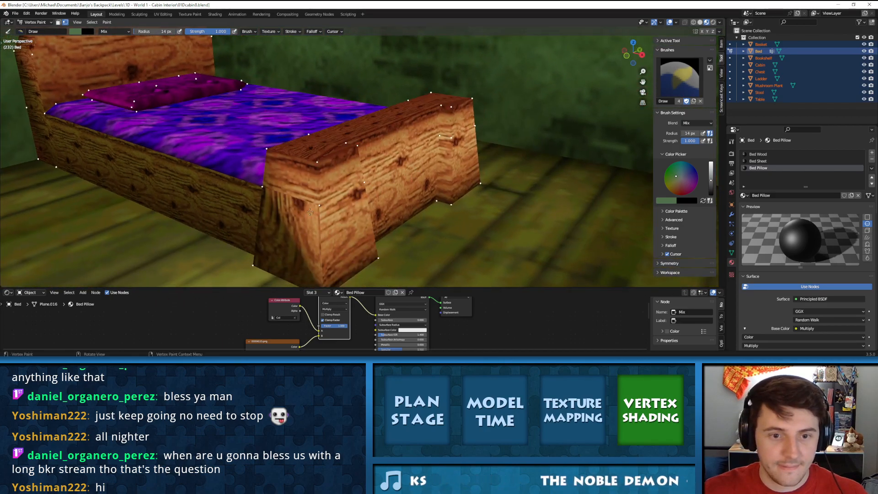
left_click_drag(309, 212, 347, 195)
middle_click_drag(334, 192, 614, 174)
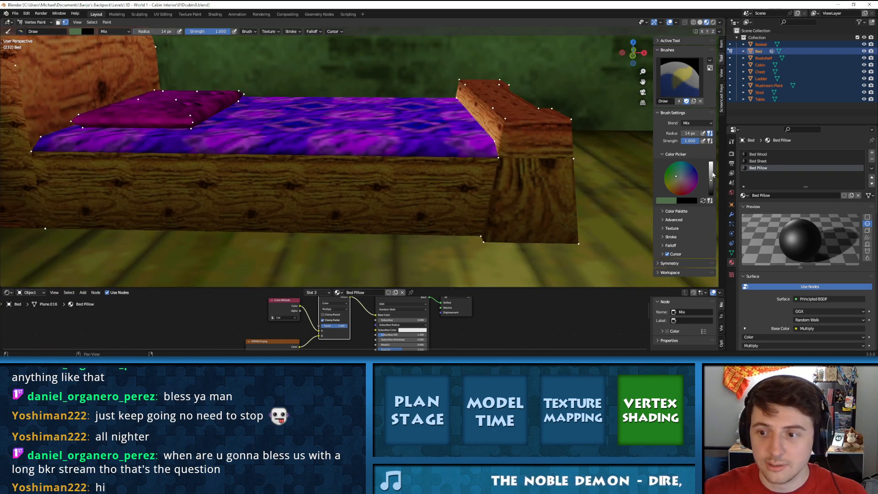
Set the brush to a light green and repaint the vertices on the side rail and the footboard's near end
left_click_drag(711, 175, 701, 172)
middle_click_drag(649, 167, 276, 170)
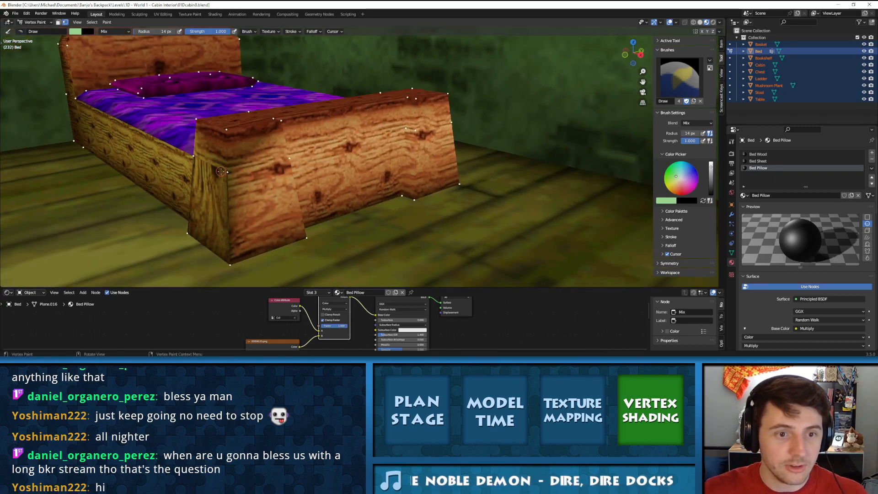
middle_click_drag(221, 171, 268, 181)
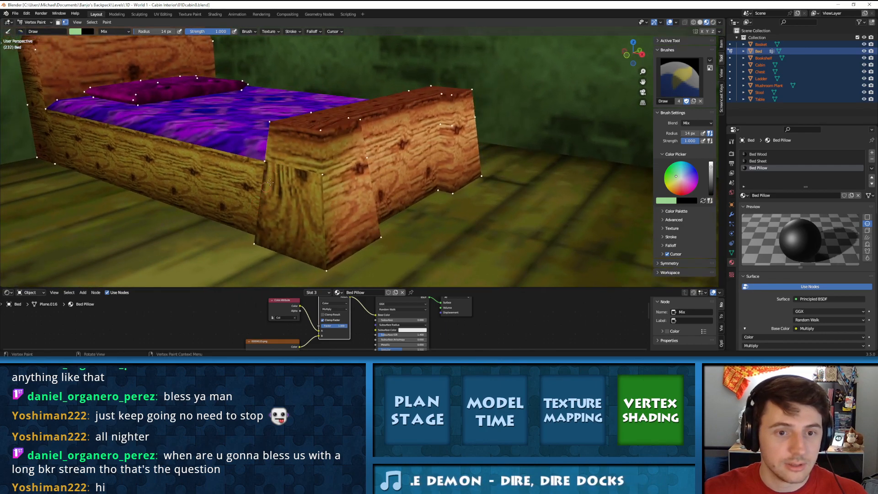
mouse_move(329, 184)
middle_mouse_down()
mouse_move(230, 187)
mouse_move(435, 174)
mouse_move(328, 180)
middle_mouse_up()
scroll(427, 173, "up", 1)
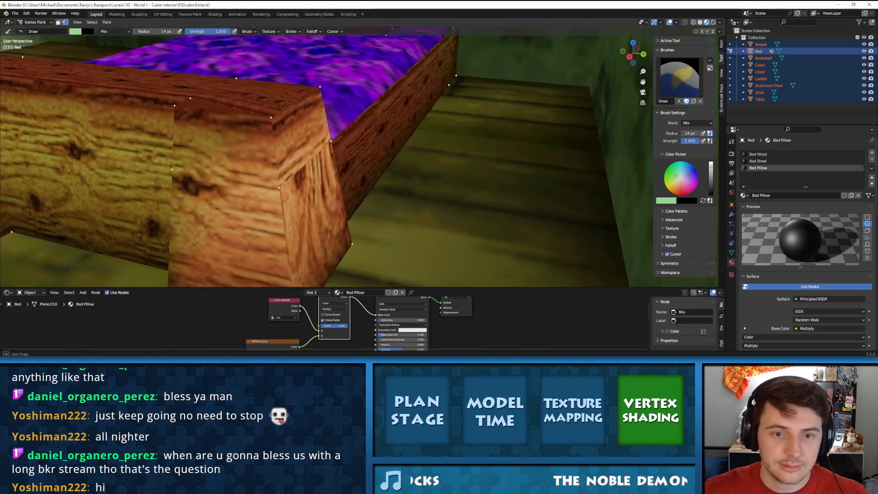
Paint the vertices on the footboard's far end with the light green
left_click(274, 190)
scroll(275, 190, "up", 1)
middle_click_drag(291, 134, 398, 144)
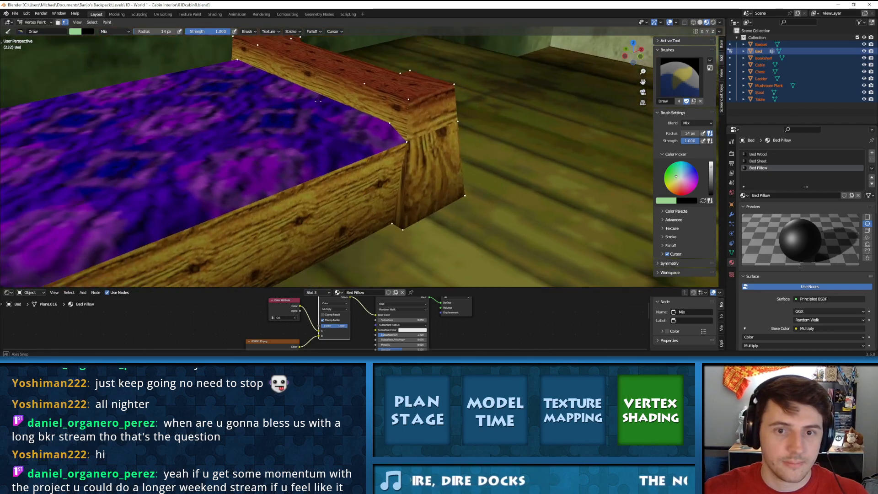
middle_click_drag(378, 113, 626, 152)
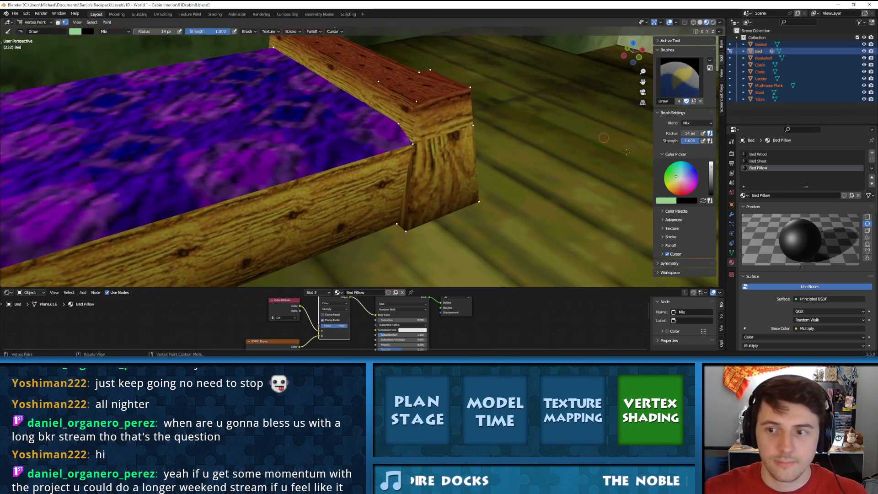
Darken the brush to a deep green and shade the vertices on one end of the footboard's top surface
left_click(711, 183)
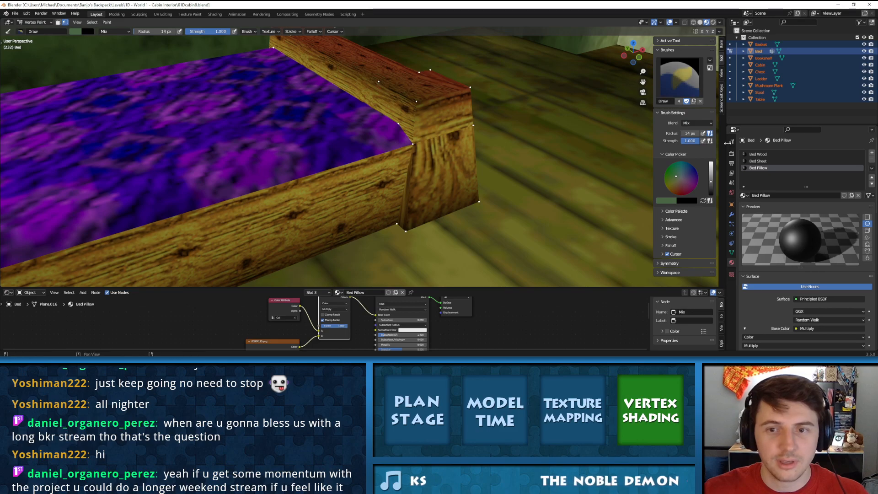
left_click_drag(712, 183, 711, 192)
left_click(417, 104)
middle_click_drag(417, 104, 338, 111)
mouse_move(488, 122)
middle_mouse_down("shift")
mouse_move(488, 157)
mouse_move(382, 147)
middle_mouse_up("shift")
left_click(476, 158)
left_click(377, 184)
left_click(368, 193)
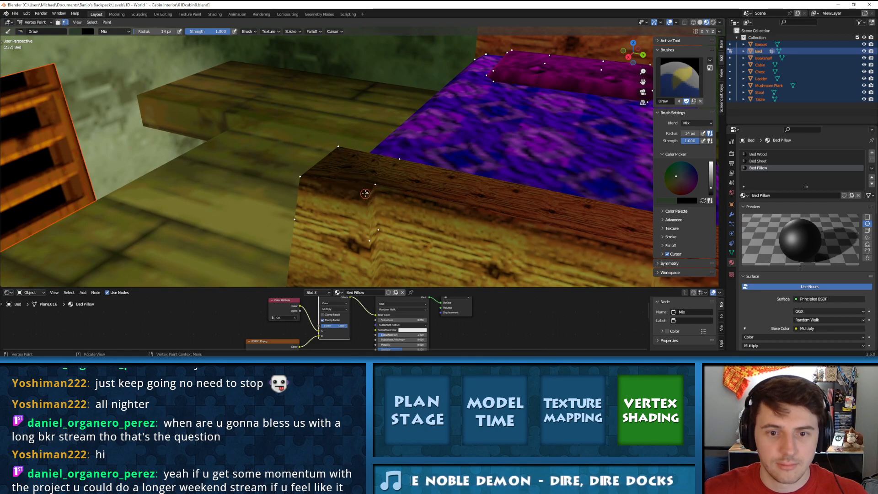
left_click(377, 184)
Shade the vertices on the opposite end of the footboard's top surface with the same dark green
middle_click_drag(349, 189, 443, 184)
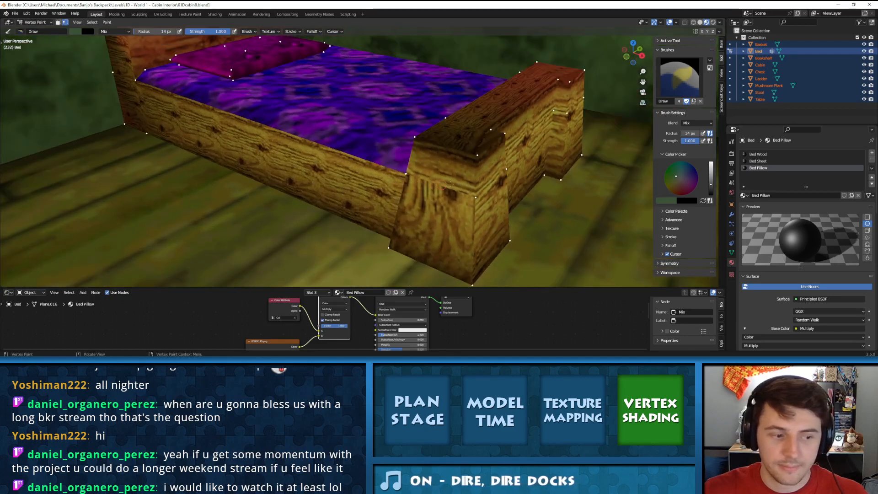
middle_click_drag(440, 154, 456, 158)
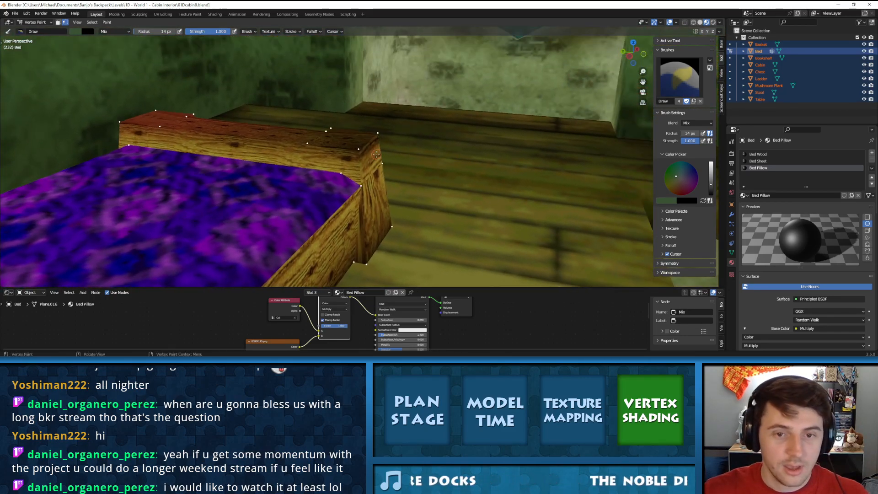
mouse_move(299, 146)
middle_mouse_down()
mouse_move(302, 167)
mouse_move(352, 192)
middle_mouse_up()
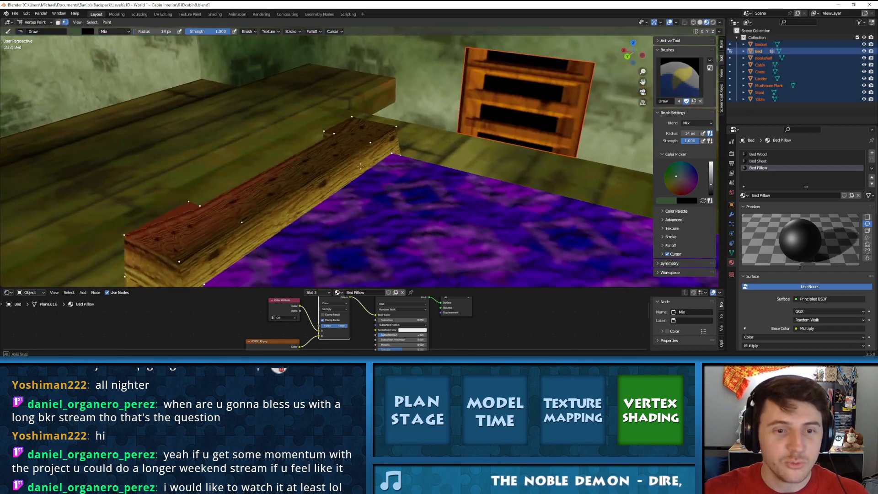
scroll(274, 227, "up", 2)
scroll(283, 236, "down", 2)
middle_click_drag(284, 236, 352, 161, "shift")
mouse_move(242, 176)
middle_mouse_down()
mouse_move(331, 180)
mouse_move(416, 200)
middle_mouse_up()
left_click(307, 209)
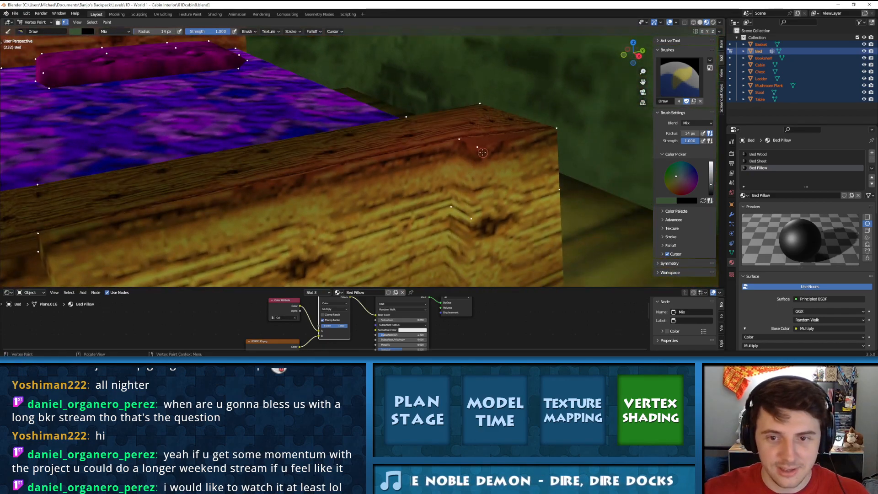
left_click_drag(483, 152, 460, 142)
Paint the vertices along the headboard's top edge and outer side with the dark green
middle_click_drag(457, 140, 416, 169)
mouse_move(356, 170)
middle_mouse_down("shift")
mouse_move(434, 156)
mouse_move(404, 147)
middle_mouse_up("shift")
scroll(434, 155, "down", 4)
middle_click_drag(297, 137, 438, 189)
scroll(305, 173, "up", 4)
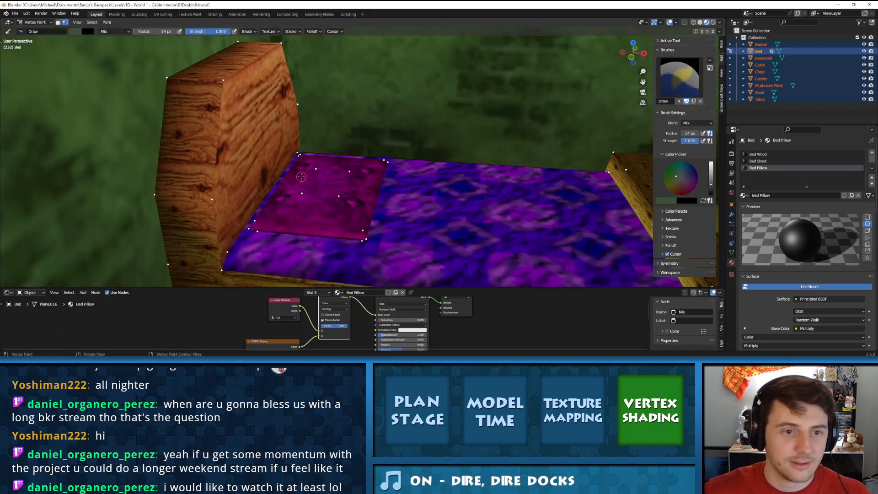
middle_click_drag(307, 173, 286, 170)
middle_click_drag(223, 68, 319, 86)
left_click(320, 87)
scroll(332, 93, "down", 3)
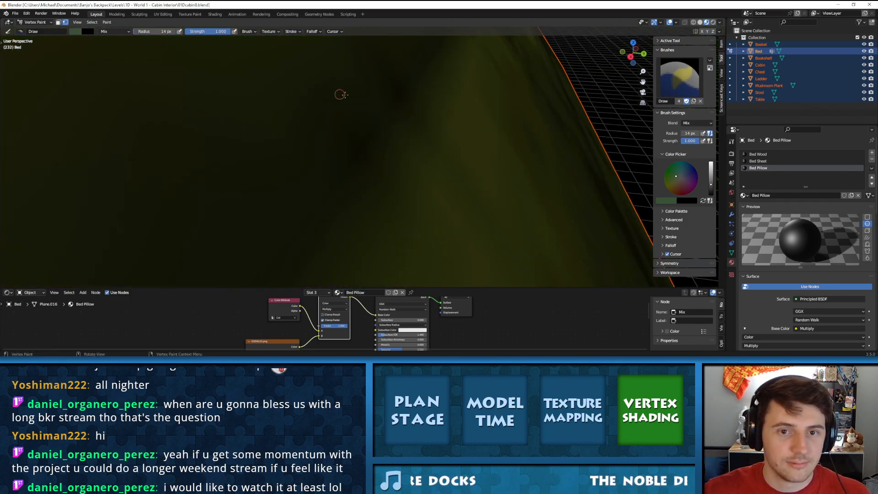
Brighten the brush to a medium green and paint the two upper corners of the headboard's front face
scroll(332, 93, "up", 3)
middle_click_drag(552, 146, 576, 151)
left_click_drag(707, 180, 709, 170)
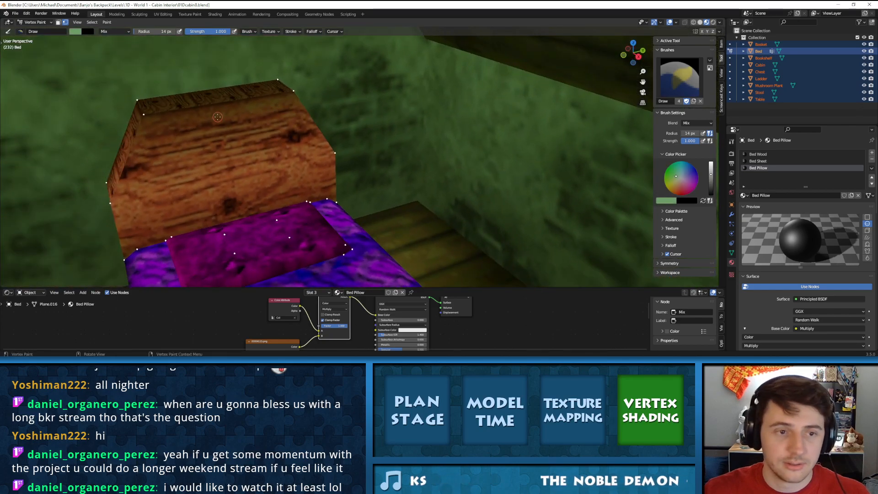
left_click(144, 115)
middle_click_drag(203, 119, 320, 74)
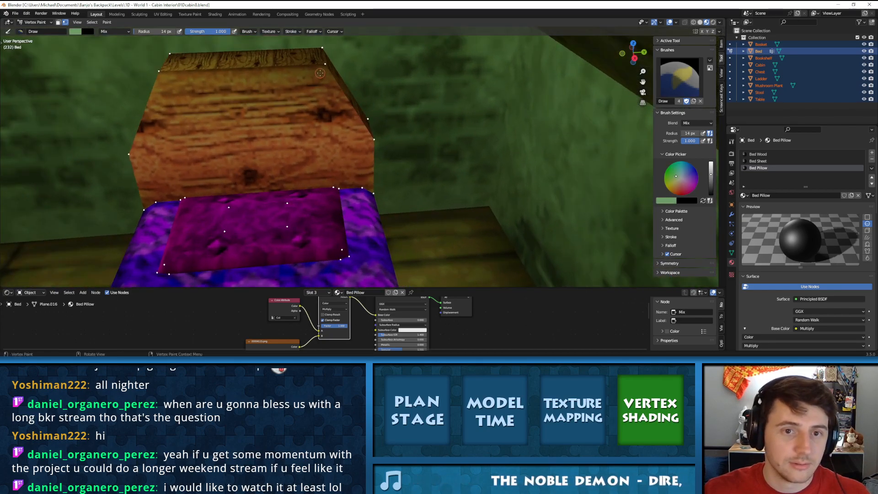
left_click(325, 67)
Paint the headboard's front side vertices light green and the vertices where it meets the mattress a darker medium green
left_click_drag(708, 172, 701, 171)
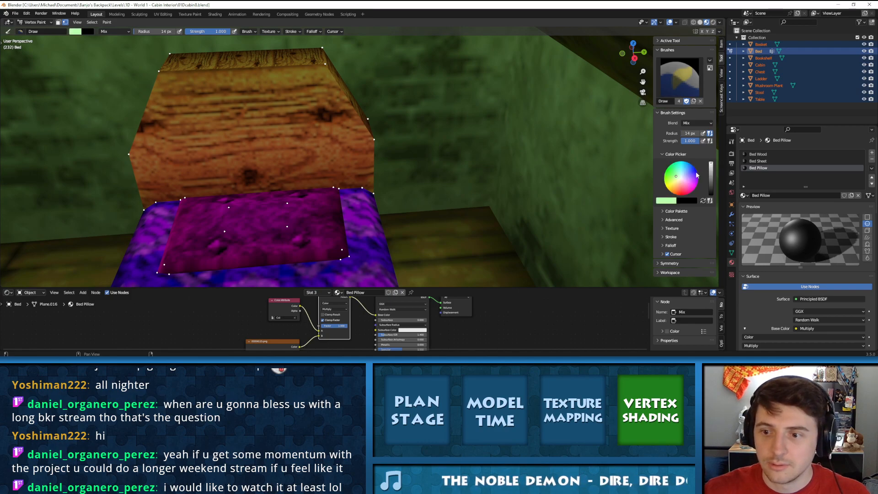
middle_click_drag(347, 173, 290, 163)
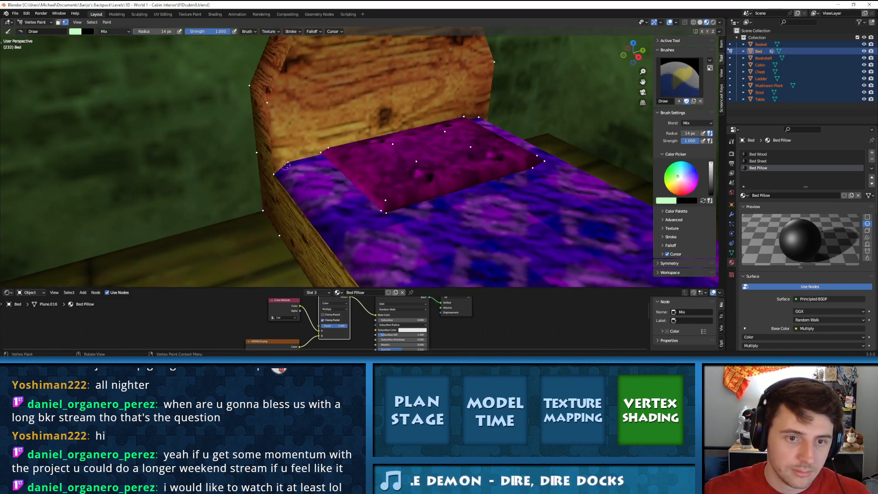
left_click_drag(710, 162, 710, 175)
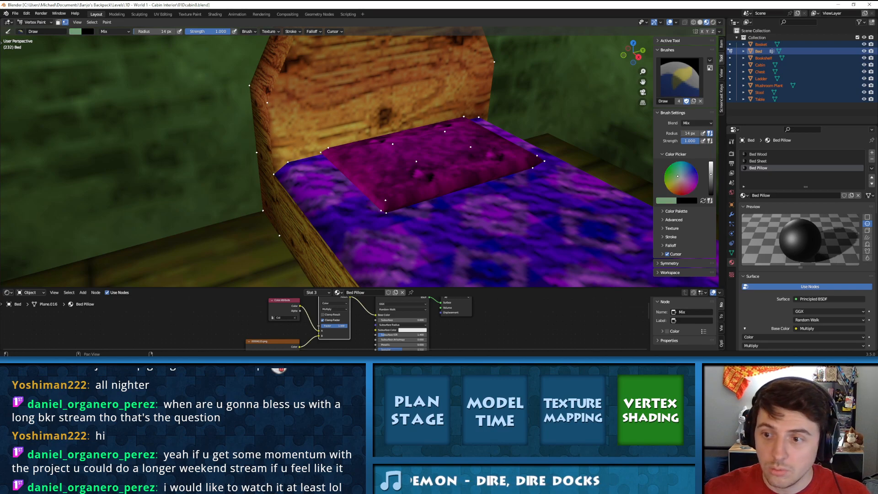
left_click(289, 163)
mouse_move(513, 120)
middle_mouse_down()
mouse_move(457, 142)
mouse_move(475, 198)
mouse_move(482, 147)
mouse_move(403, 171)
mouse_move(366, 158)
middle_mouse_up()
scroll(367, 159, "down", 5)
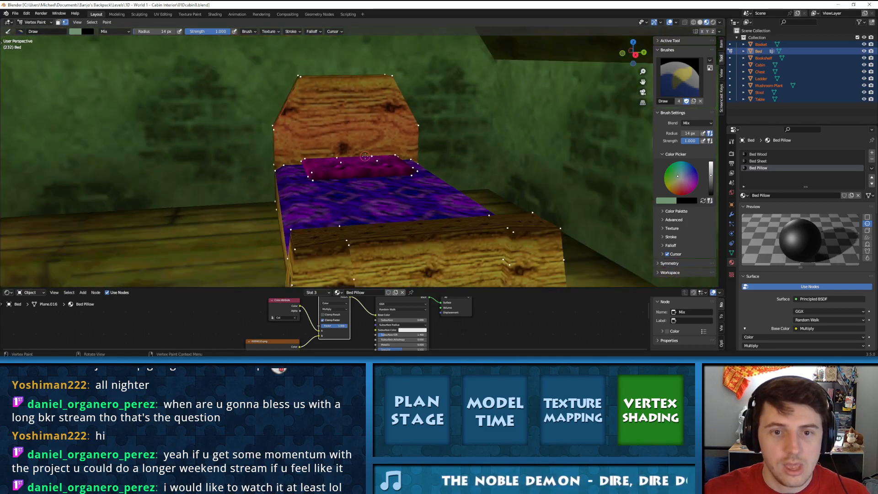
middle_click_drag(288, 220, 397, 153)
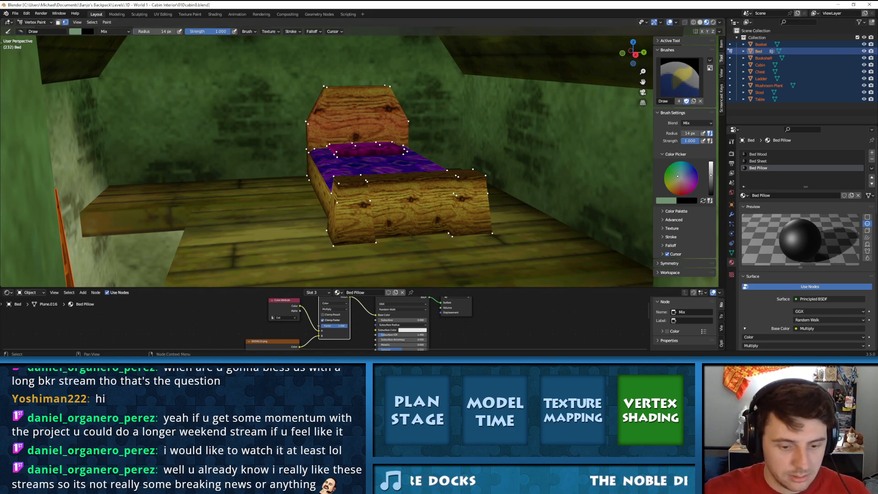
Switch to Photoshop and create a new document 64 pixels wide and 64 pixels high
key("alt+Tab")
key("ctrl+n")
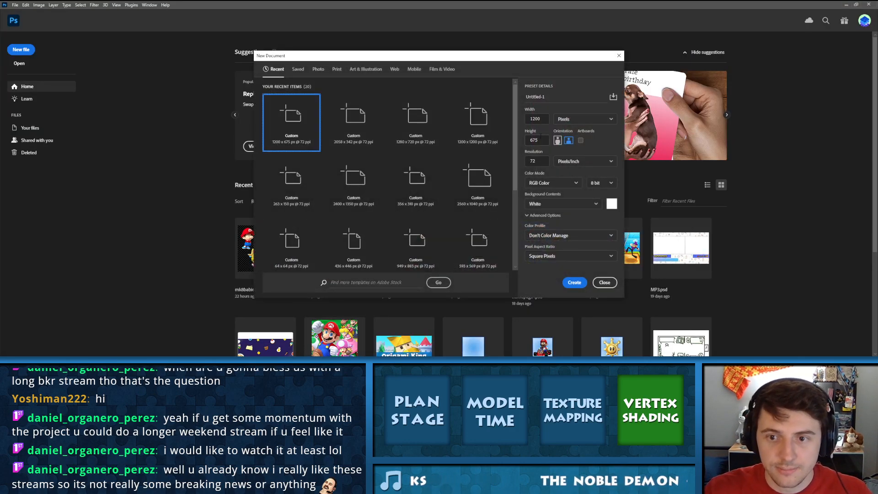
type("64")
key("Tab")
type("64")
key("Return")
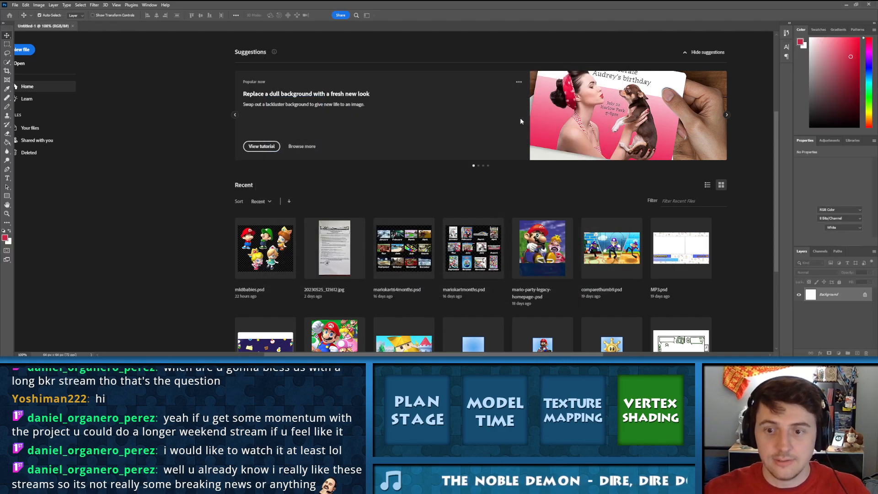
Place the light wood texture 00005053.png from the Cabin Interior folder into the new document, filling the canvas
key("ctrl+plus")
key("ctrl+plus")
key("ctrl+plus")
key("ctrl+plus")
key("ctrl+plus")
key("ctrl+plus")
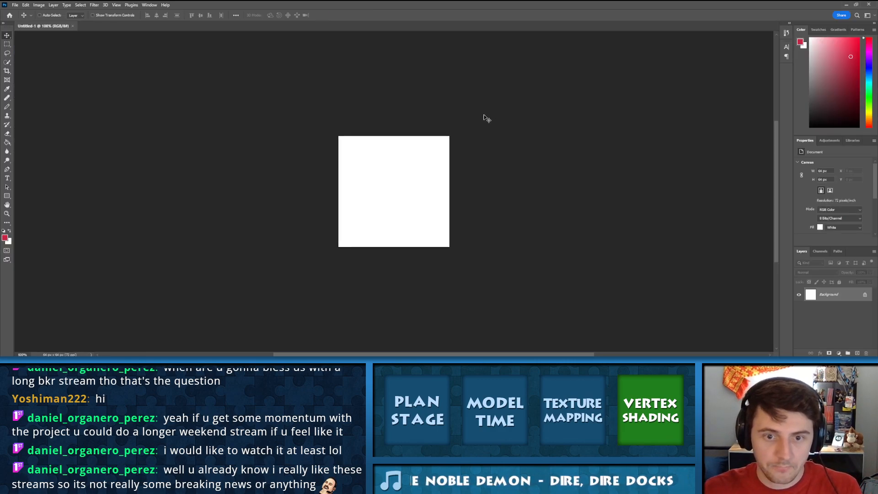
key("alt+Tab")
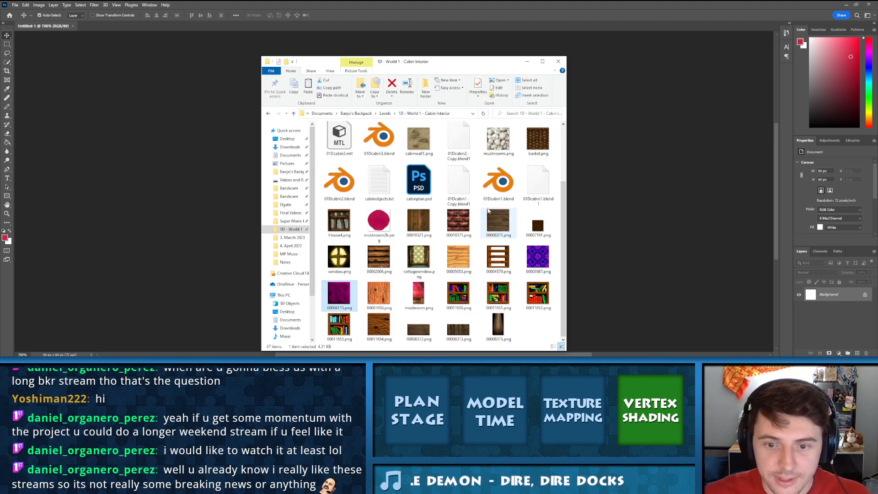
left_click(462, 269)
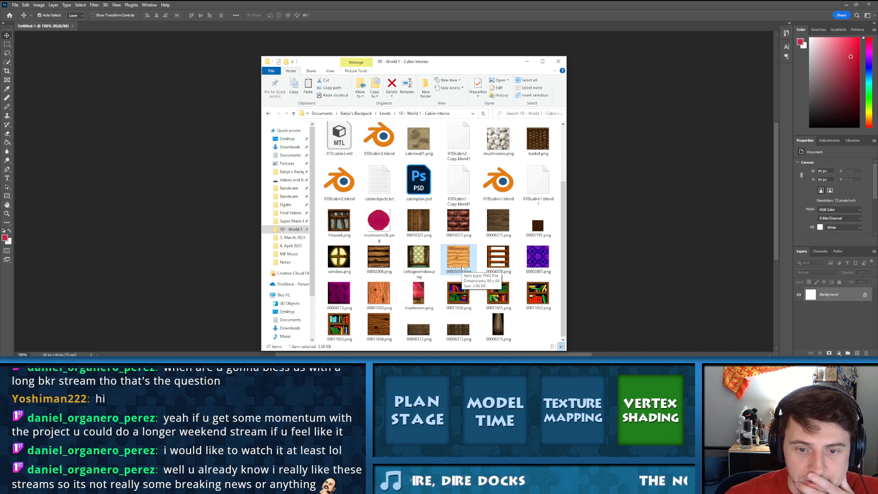
left_click_drag(460, 264, 215, 112)
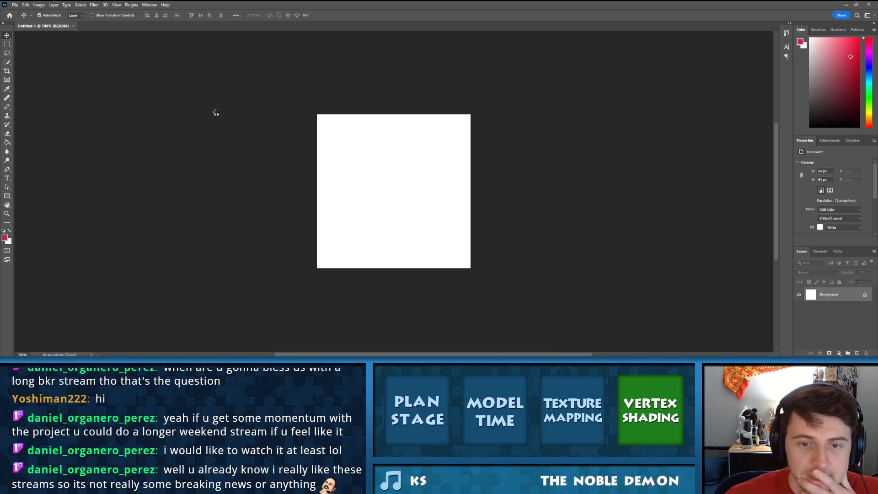
key("Return")
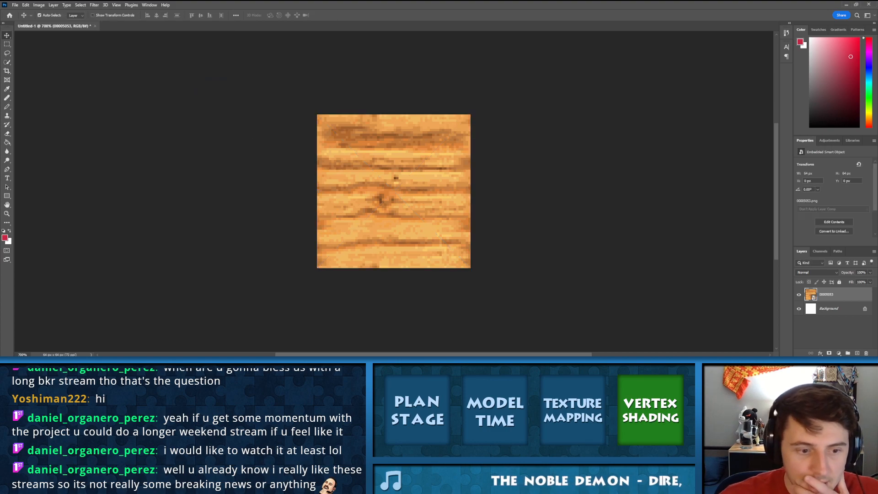
Open the shelf texture 00004579.png from the Cabin Interior folder as a separate document
key("alt+Tab")
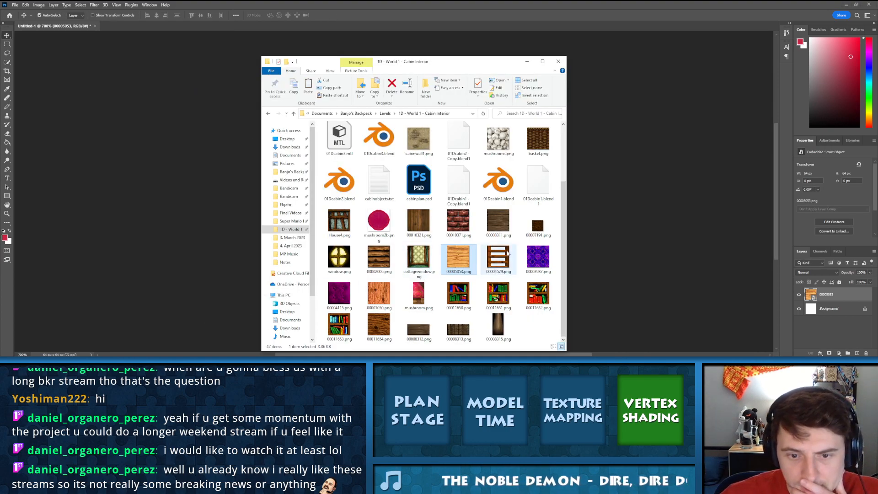
left_click_drag(507, 253, 192, 33)
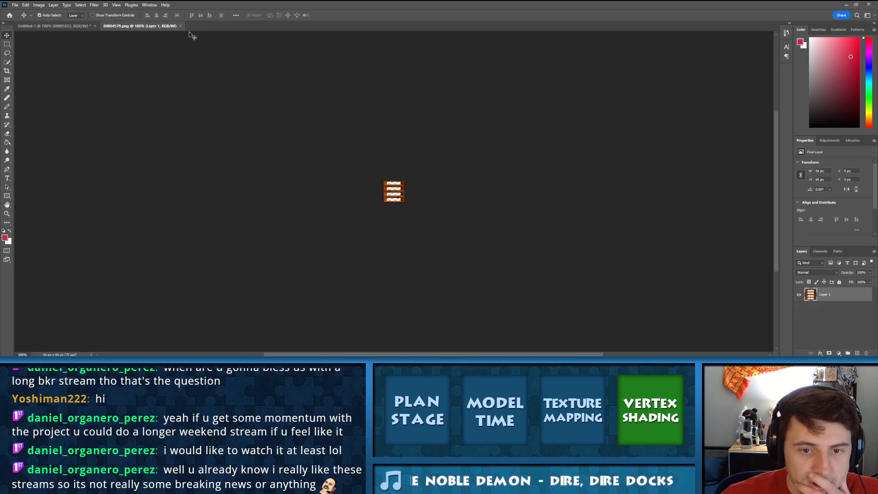
key("ctrl+plus")
key("ctrl+plus")
key("ctrl+plus")
key("ctrl+plus")
key("ctrl+plus")
key("ctrl+plus")
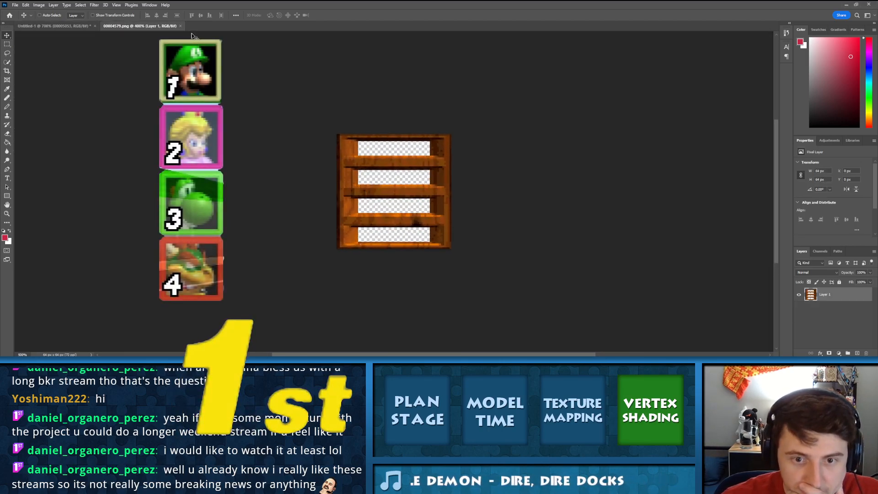
key("ctrl+plus")
key("ctrl+plus")
key("ctrl+plus")
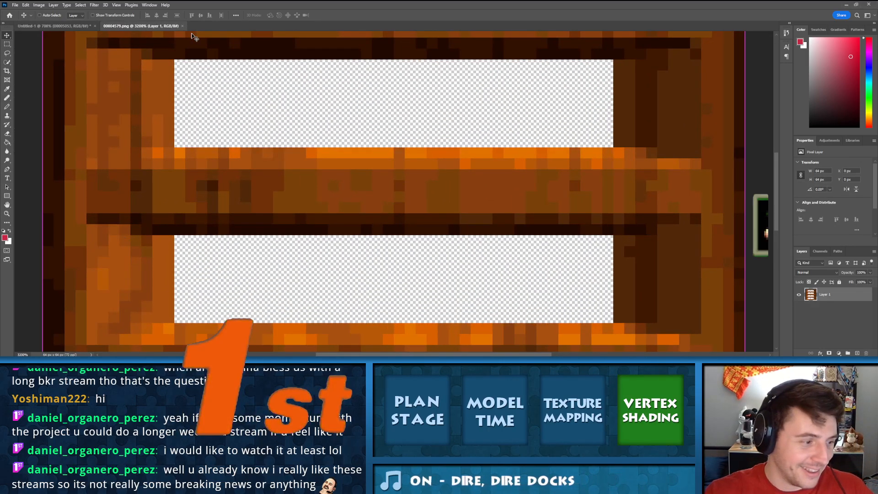
key("ctrl+minus")
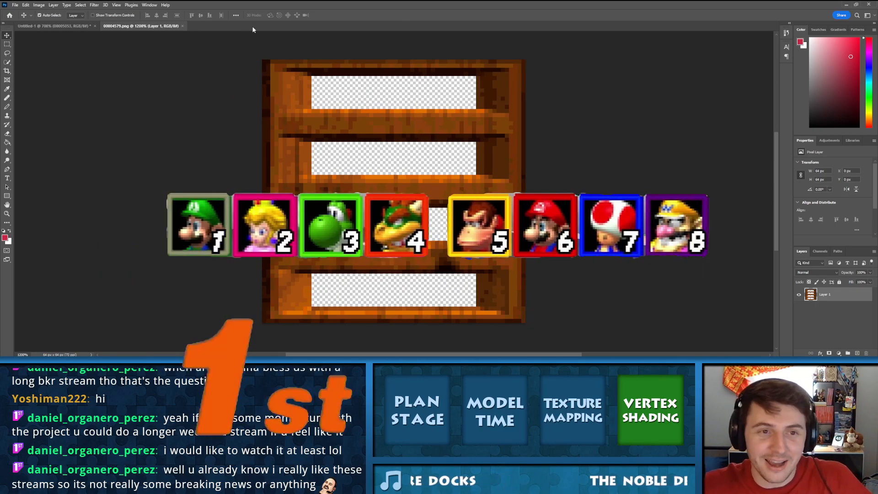
Copy the shelf texture's bottom strip, about 64 x 4 px, and paste it along the bottom edge of the wood texture
left_click(7, 44)
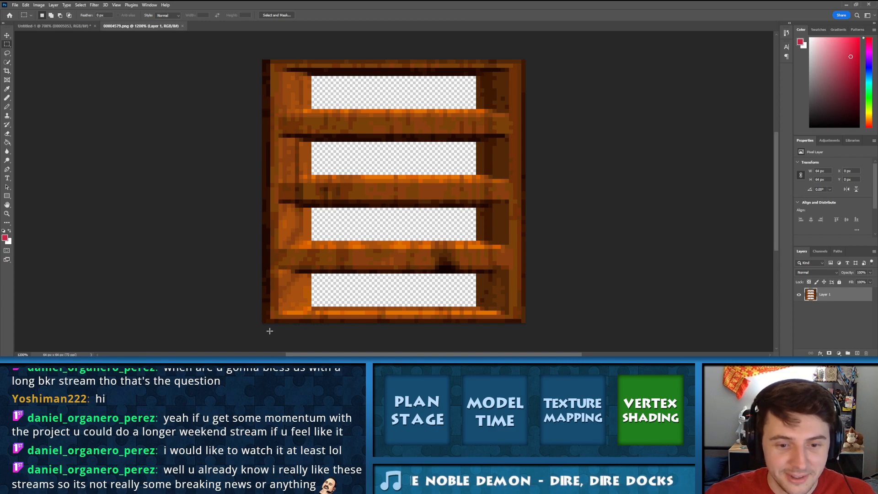
left_click_drag(264, 307, 563, 344)
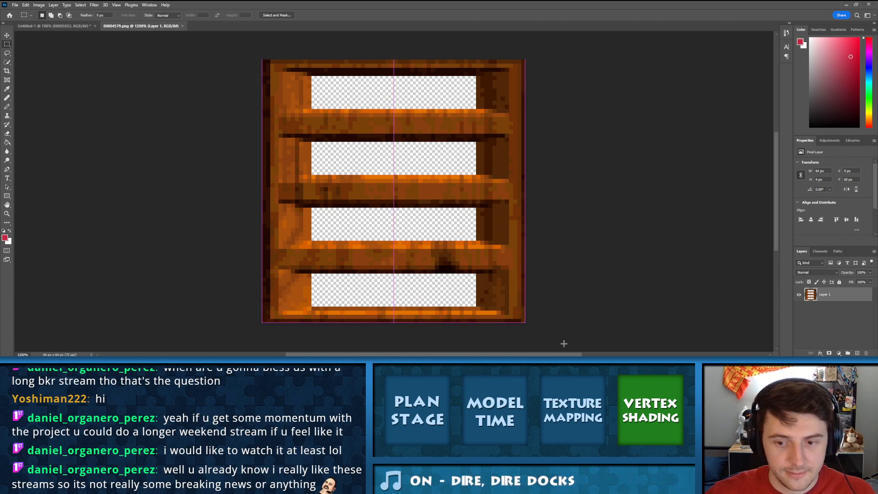
left_click(79, 26)
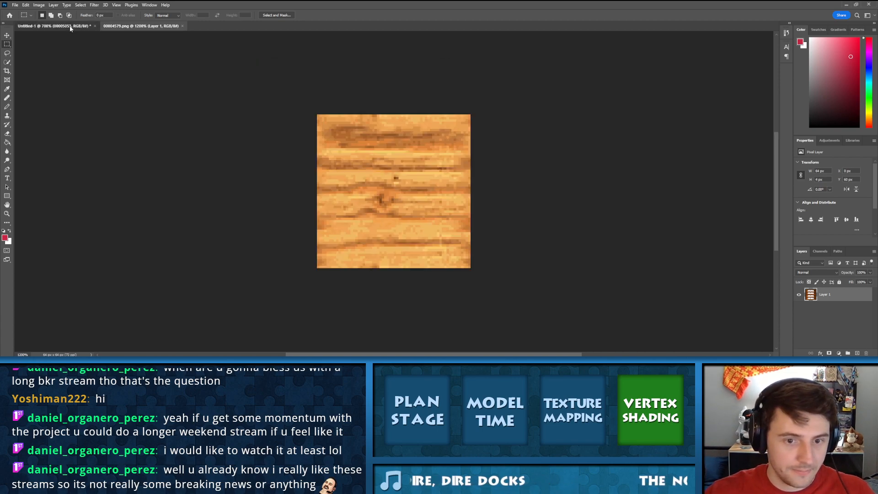
key("ctrl+v")
left_click(6, 35)
left_click_drag(392, 194, 411, 250)
Paste a second copy of the strip, rotate it 180 degrees and place it along the wood texture's top edge
key("ctrl+v")
key("ctrl+t")
left_click_drag(479, 158, 311, 218, "shift")
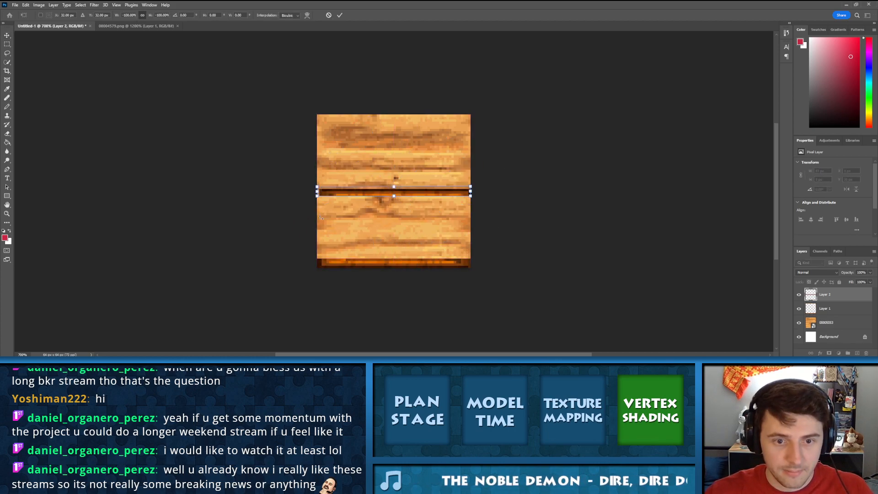
key("Return")
left_click_drag(405, 195, 415, 123)
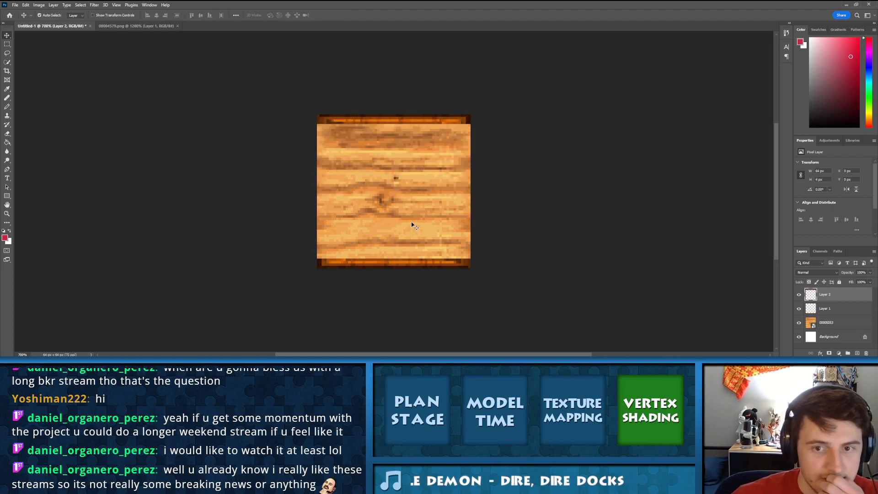
Delete the layer holding the rotated strip at the top edge
key("ctrl+plus")
key("ctrl+plus")
key("ctrl+plus")
scroll(392, 201, "down", 3)
scroll(392, 201, "down", 1)
key("ctrl+plus")
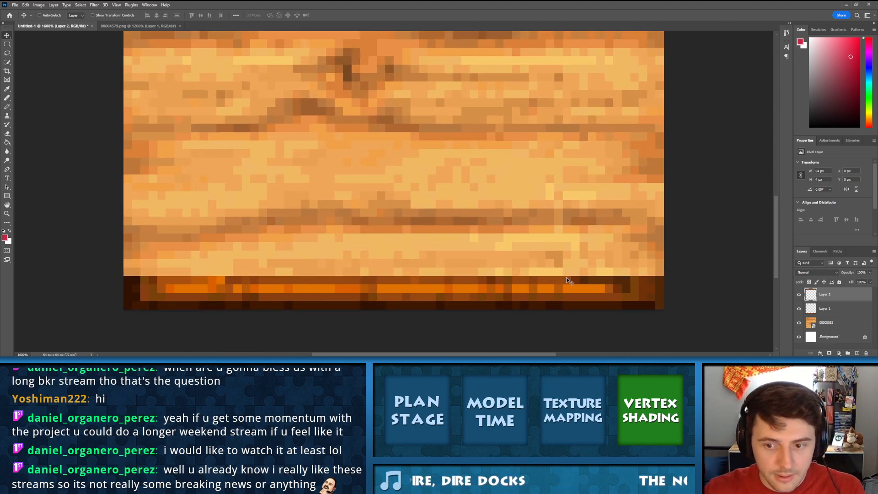
scroll(583, 276, "down", 1)
key("ctrl+minus")
scroll(482, 157, "down", 1)
scroll(485, 160, "up", 1)
key("Delete")
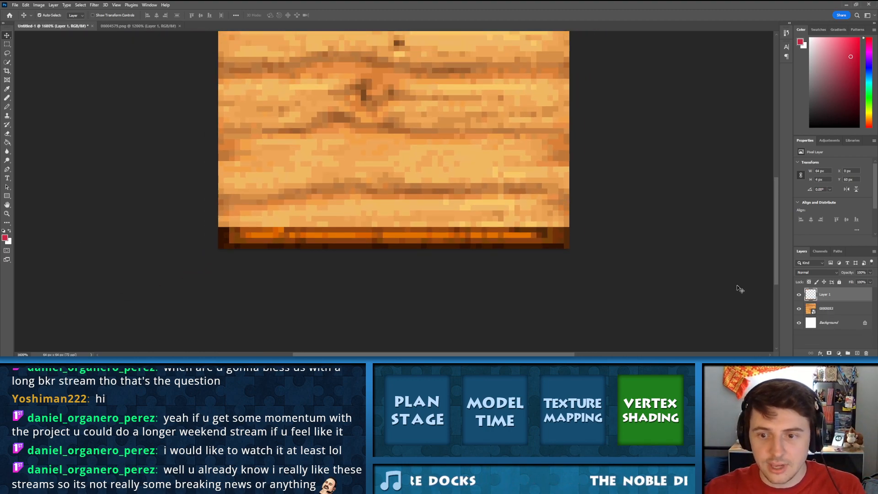
Pencil over the bottom strip's corner pixels with its dark bottom-row color and a sampled medium brown
key("i")
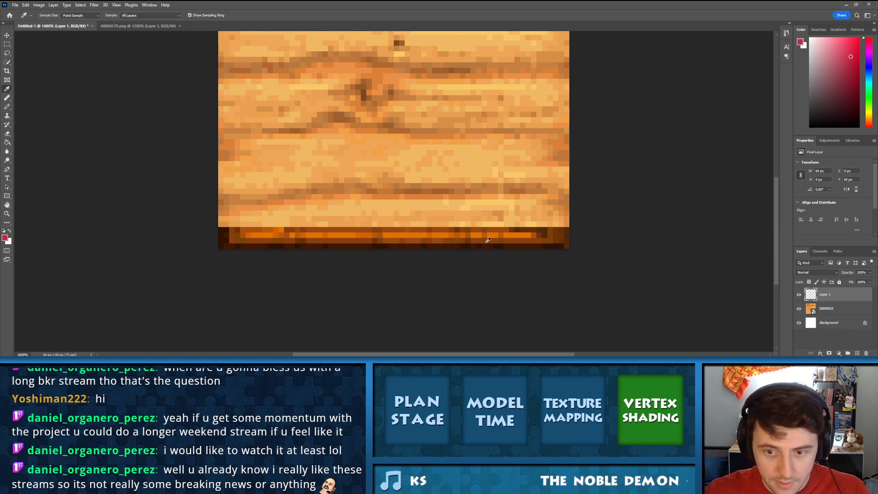
left_click(557, 247)
key("b")
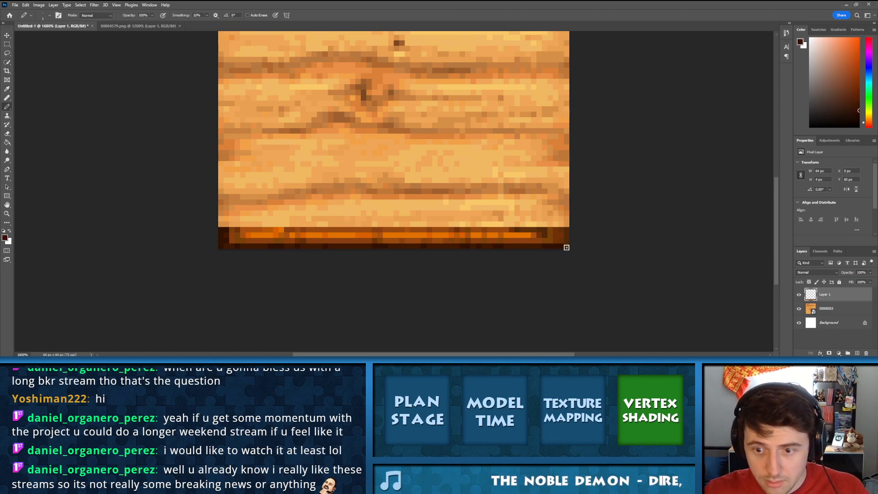
key("i")
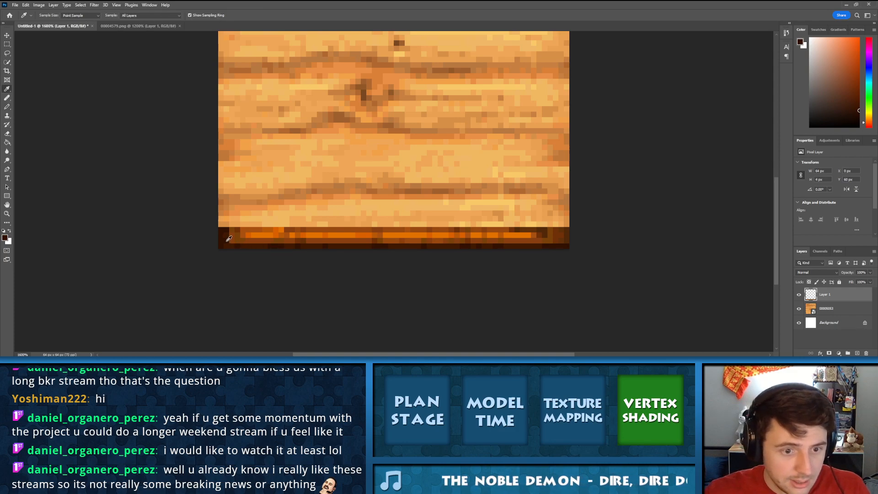
left_click(237, 240)
key("b")
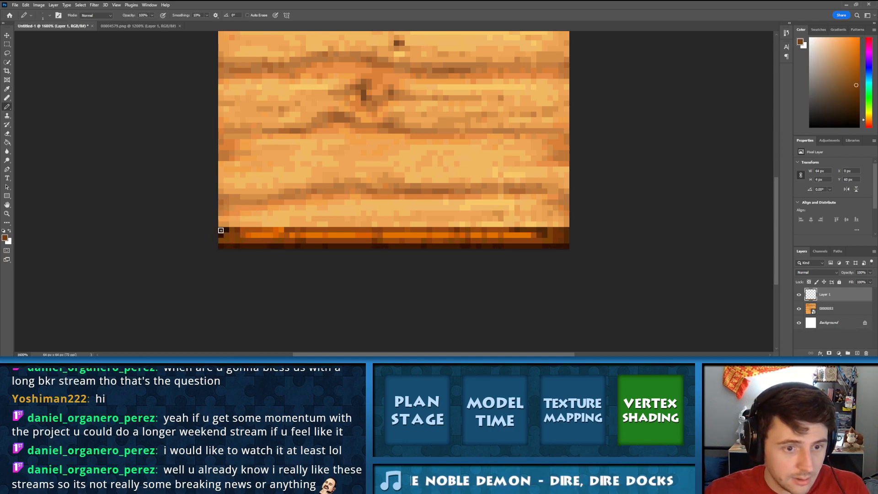
Recolor the strip's dark left end with bright orange in the second row and a sampled darker orange in the top row
key("i")
left_click(251, 234)
key("b")
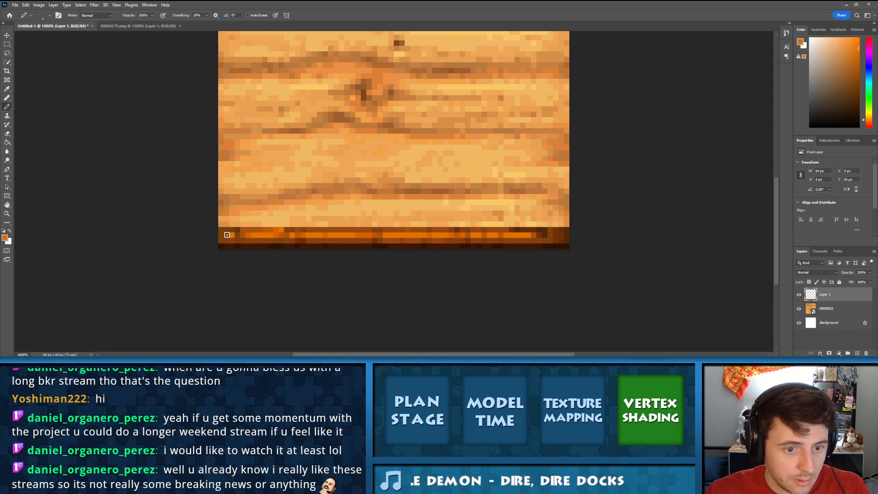
key("i")
left_click(247, 228)
key("b")
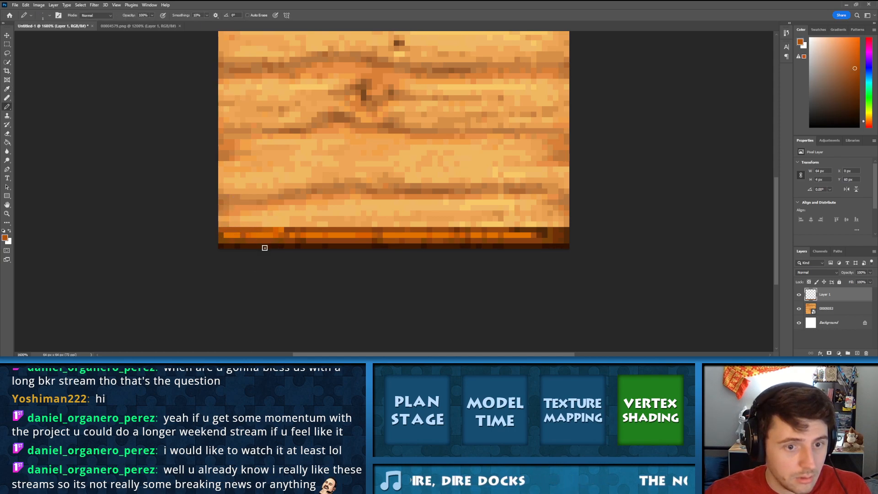
Extend the orange row to the strip's left edge and vary its pixels with sampled orange shades
key("i")
left_click(253, 234)
key("b")
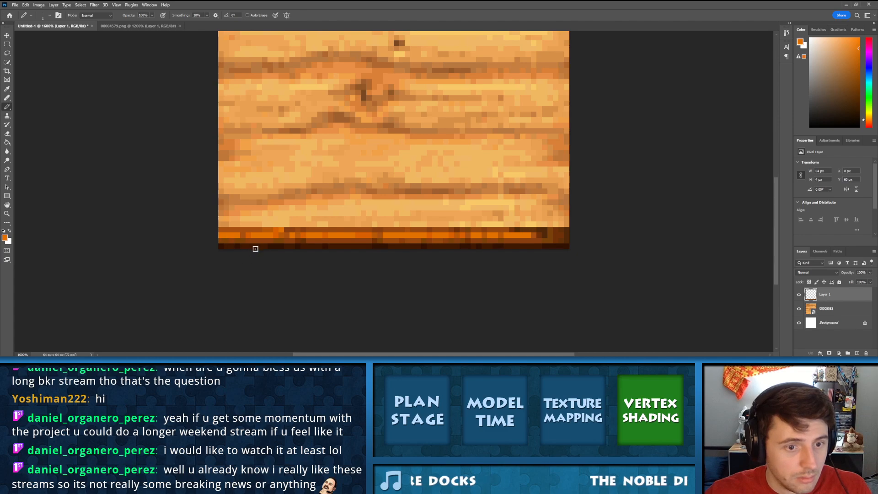
key("i")
left_click(281, 232)
key("b")
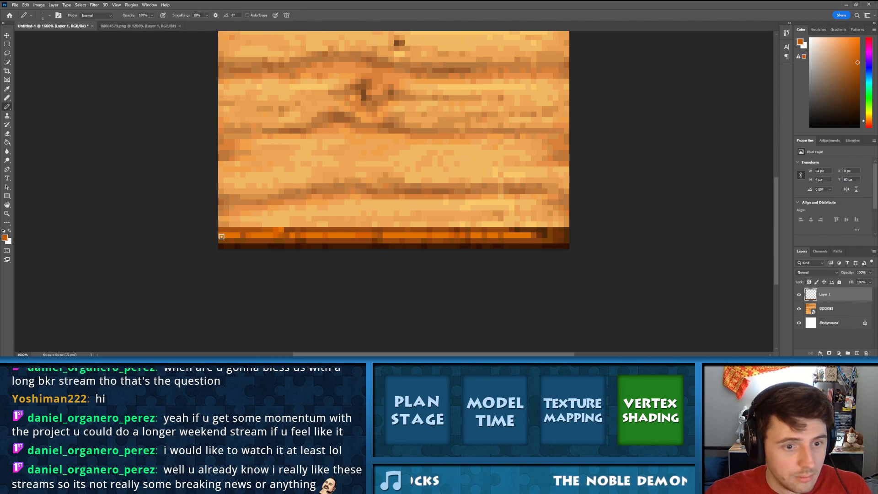
key("i")
left_click(252, 234)
key("b")
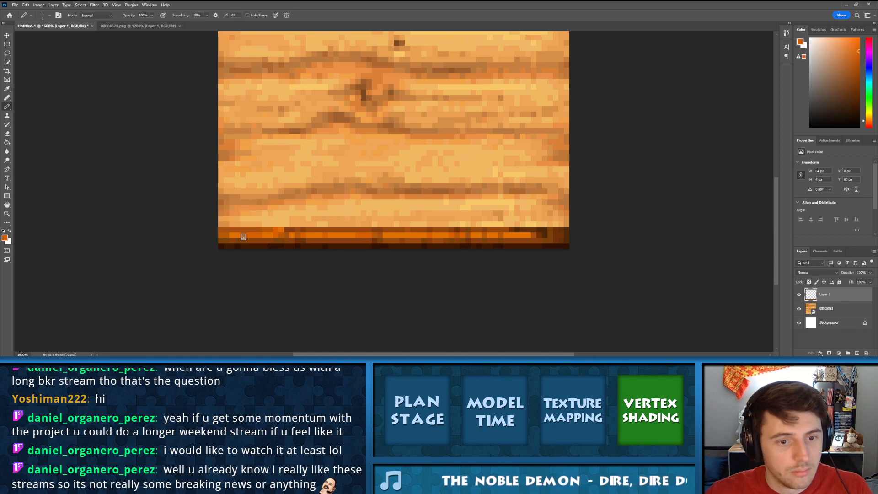
Extend the orange row across the strip's dark right end and retouch the pixels around it with sampled browns
key("i")
left_click(529, 233)
key("b")
key("i")
left_click(540, 234)
key("b")
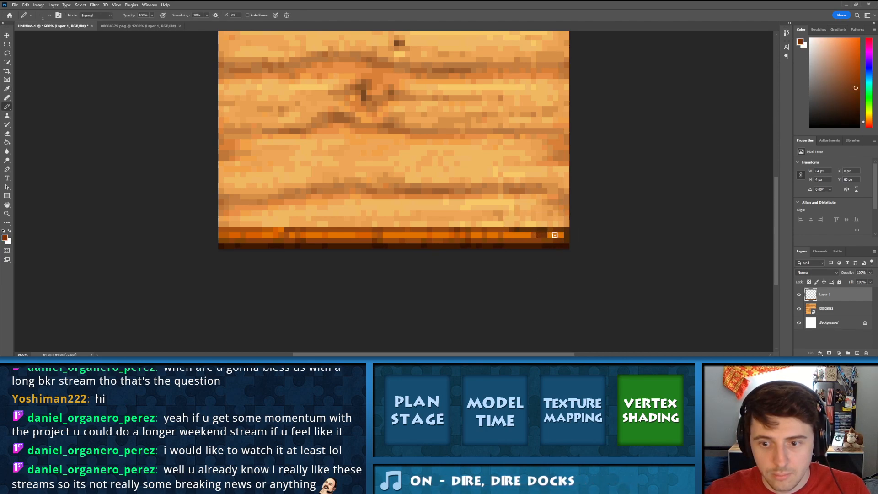
key("i")
left_click(523, 230)
key("b")
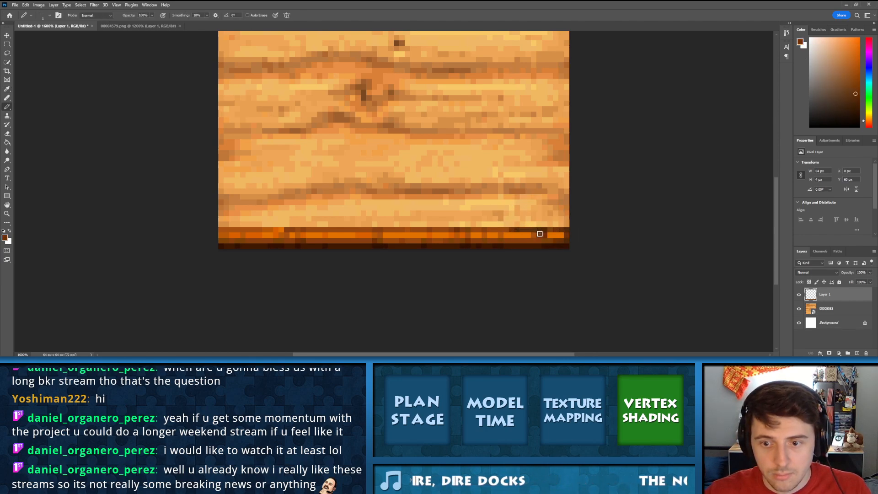
Pencil a sampled brown over the bright orange pixels in the top row near the strip's left end
key("i")
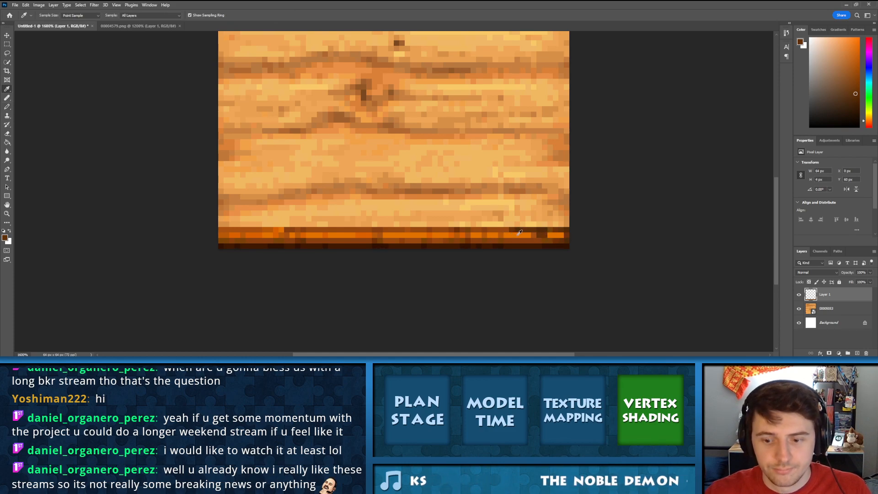
key("ctrl+minus")
key("ctrl+minus")
key("ctrl+minus")
key("ctrl+minus")
key("ctrl+plus")
key("ctrl+plus")
key("ctrl+plus")
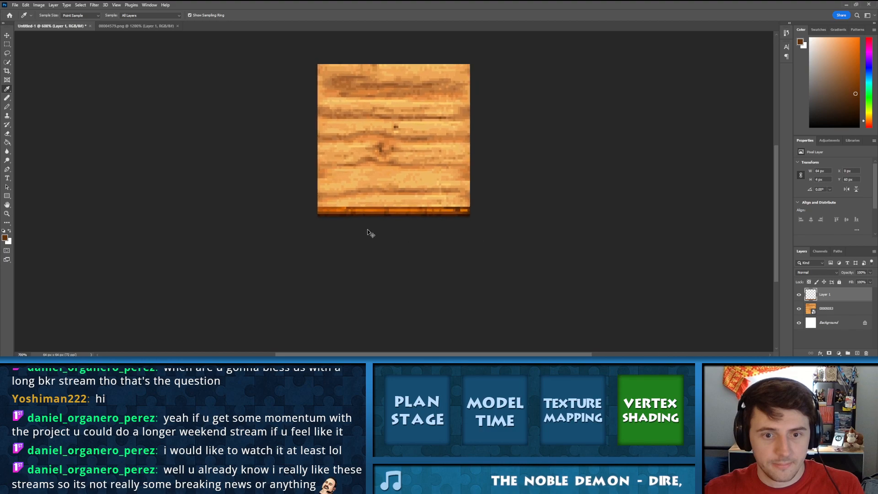
key("ctrl+plus")
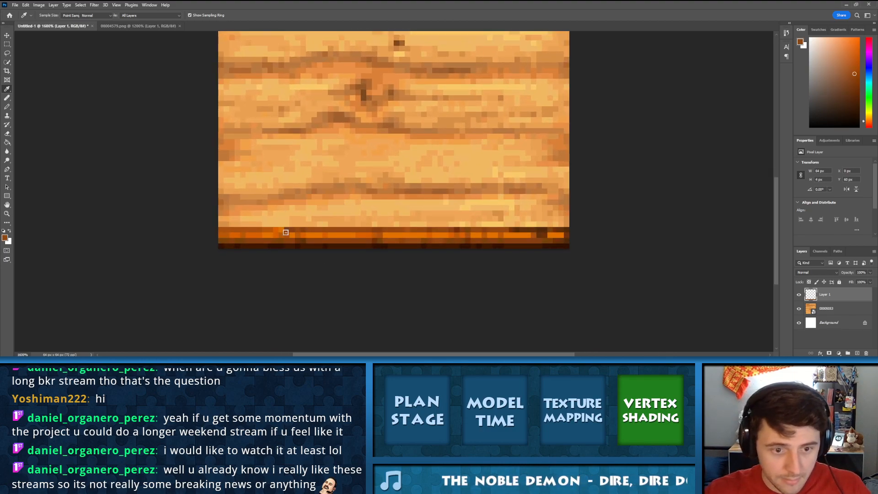
key("b")
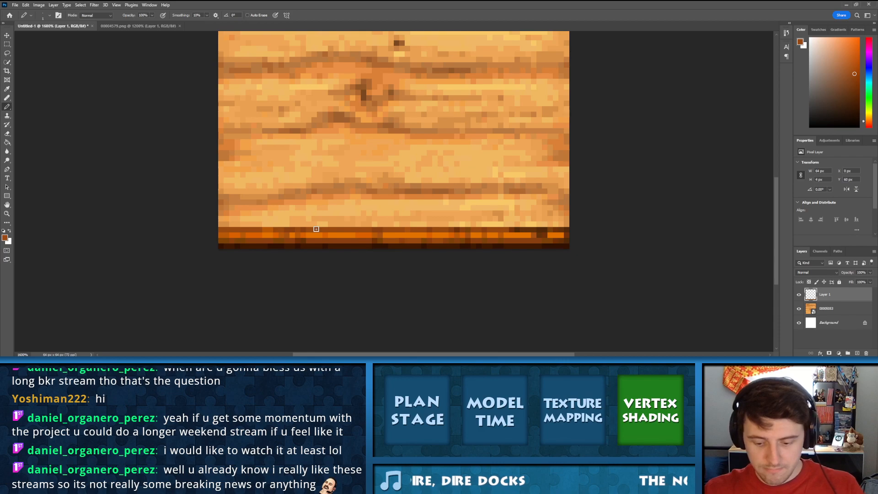
Duplicate the retouched bottom strip, rotate the copy 180 degrees and place it along the wood texture's top edge
scroll(316, 229, "down", 6, "alt")
scroll(387, 228, "down", 2, "alt")
scroll(397, 223, "up", 4, "alt")
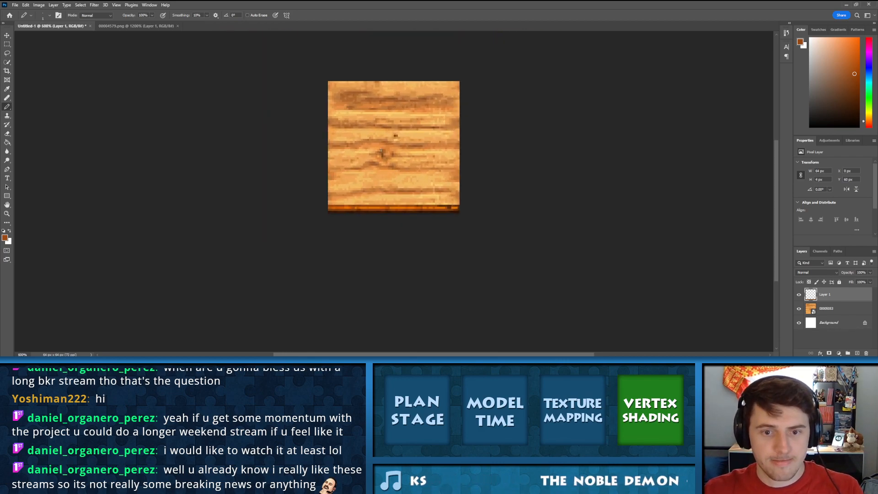
key("ctrl+a")
key("ctrl+c")
key("ctrl+v")
key("ctrl+t")
left_click_drag(468, 122, 269, 172)
left_click_drag(311, 143, 307, 147)
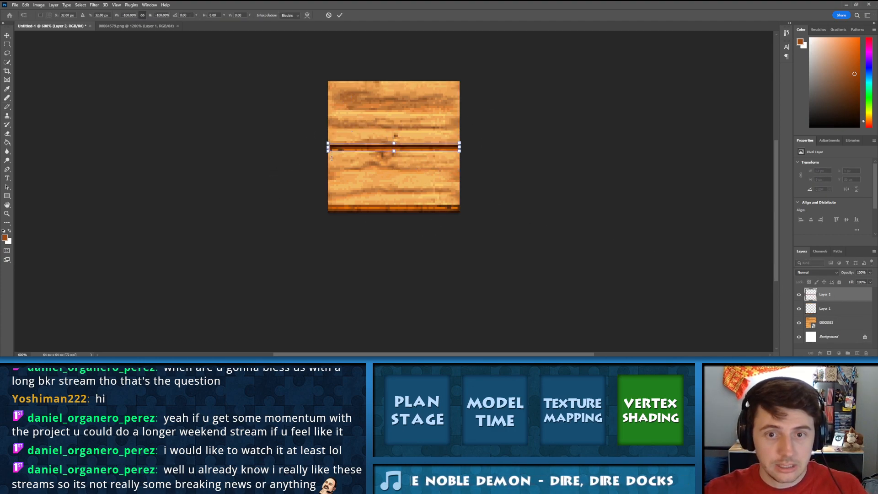
key("Return")
key("b")
key("v")
mouse_move(439, 151)
left_mouse_down()
mouse_move(437, 90)
mouse_move(430, 90)
left_mouse_up()
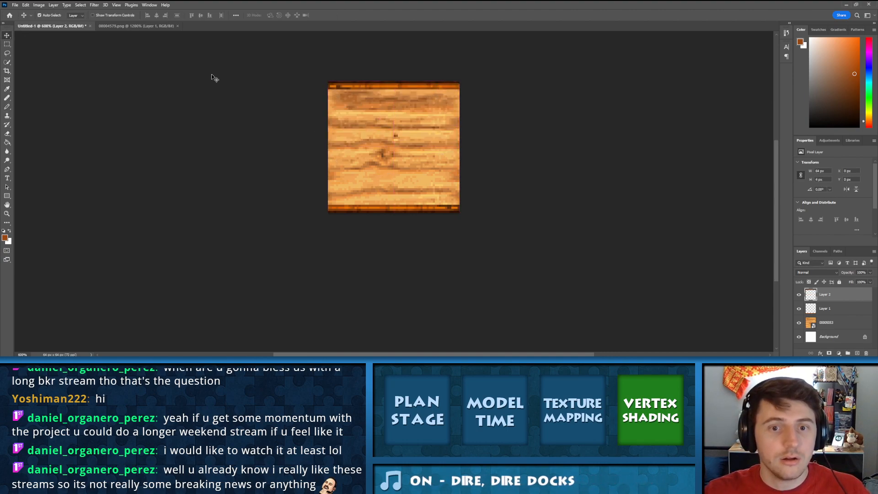
left_click(77, 5)
mouse_move(51, 5)
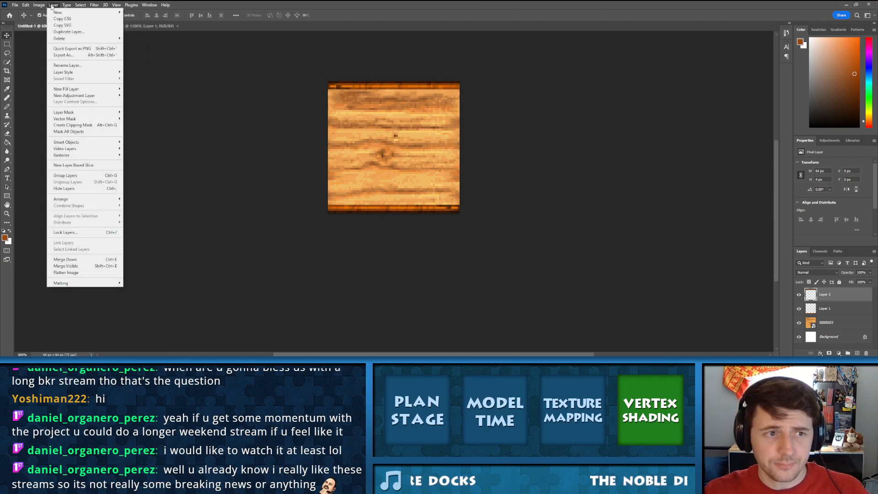
mouse_move(73, 23)
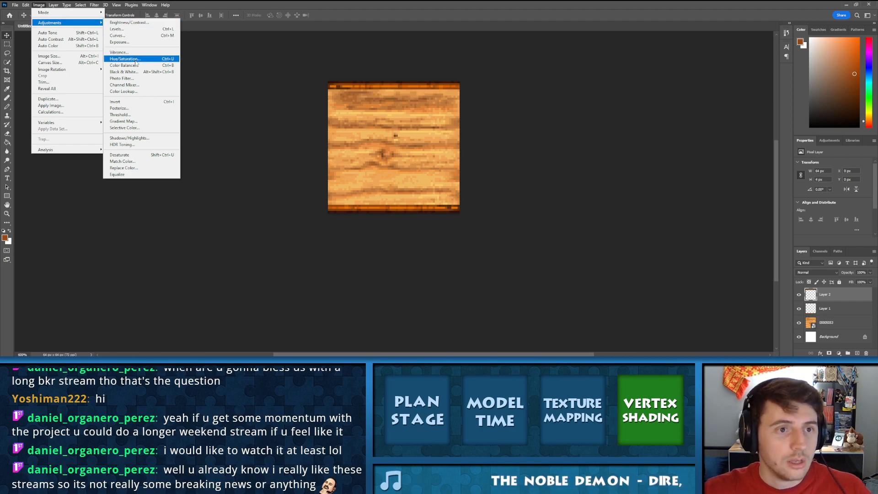
mouse_move(95, 6)
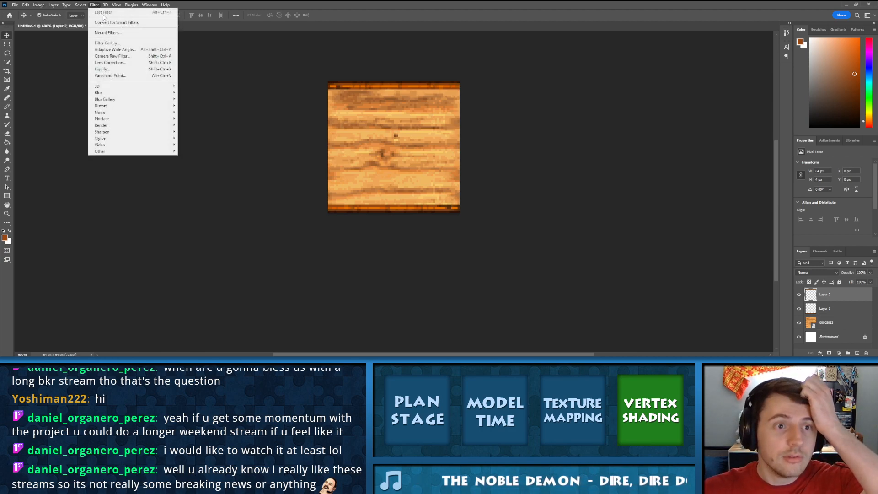
mouse_move(120, 87)
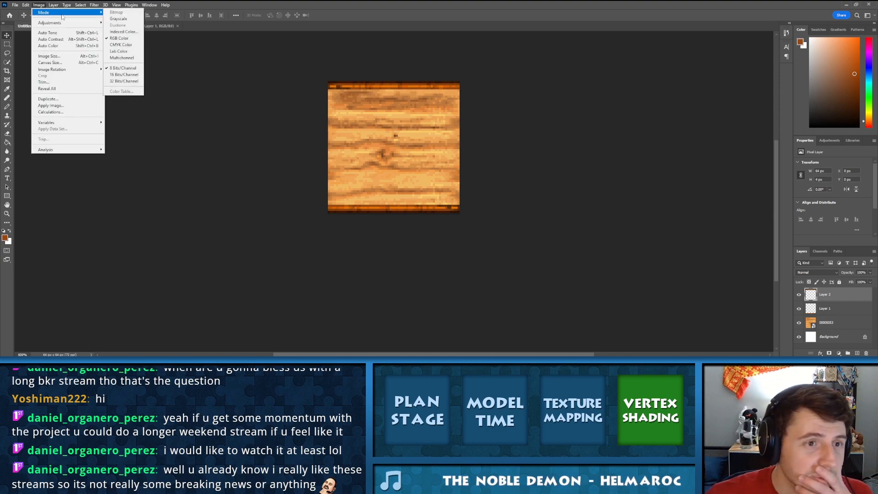
Start an Indexed Color conversion of the flattened texture and set the palette to Local (Adaptive) with 16 colors
left_click(121, 31)
left_click(420, 138)
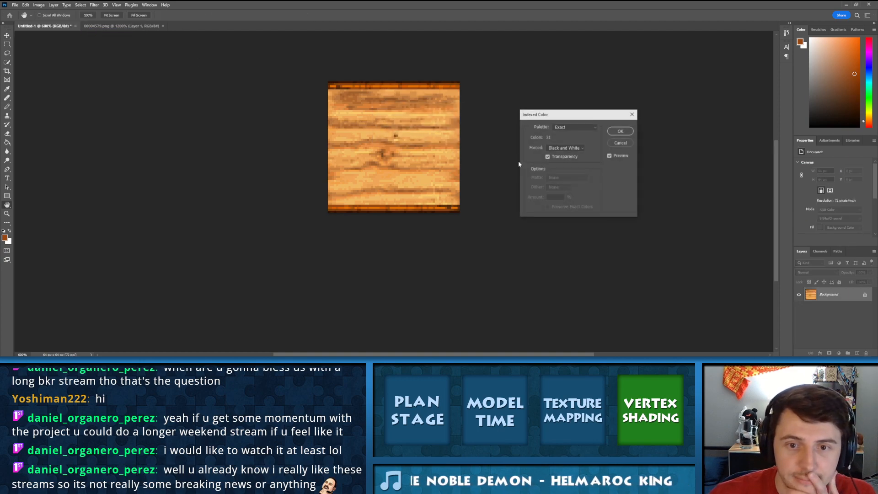
left_click(569, 127)
left_click(571, 168)
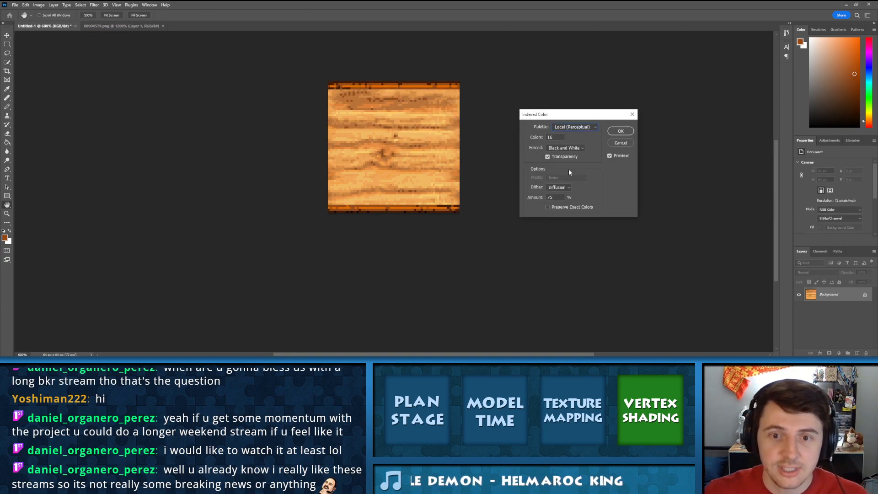
key("Down")
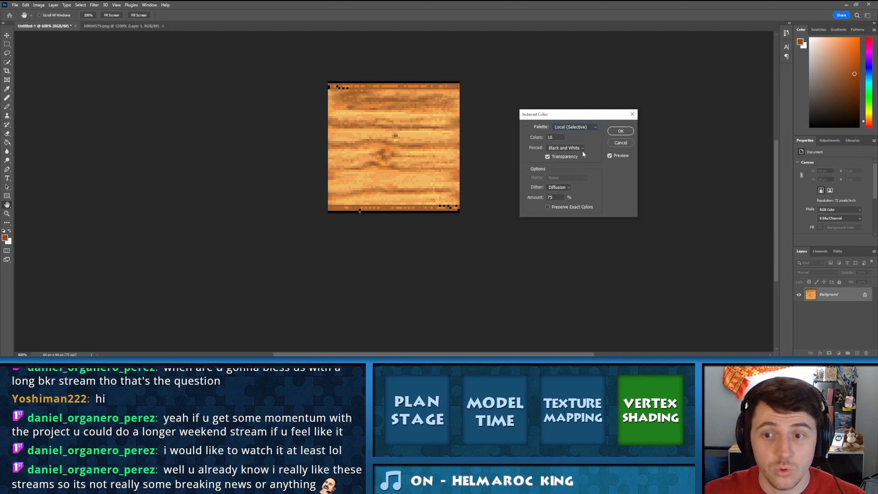
key("Up")
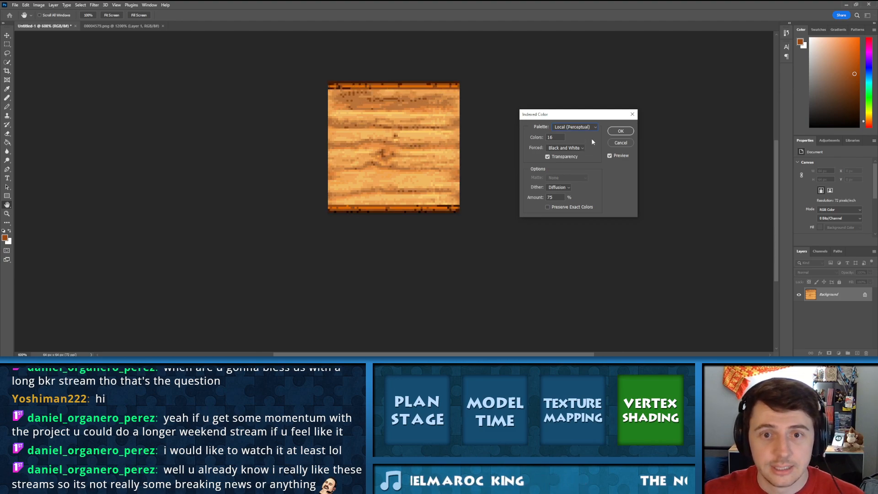
key("Down")
key("Up")
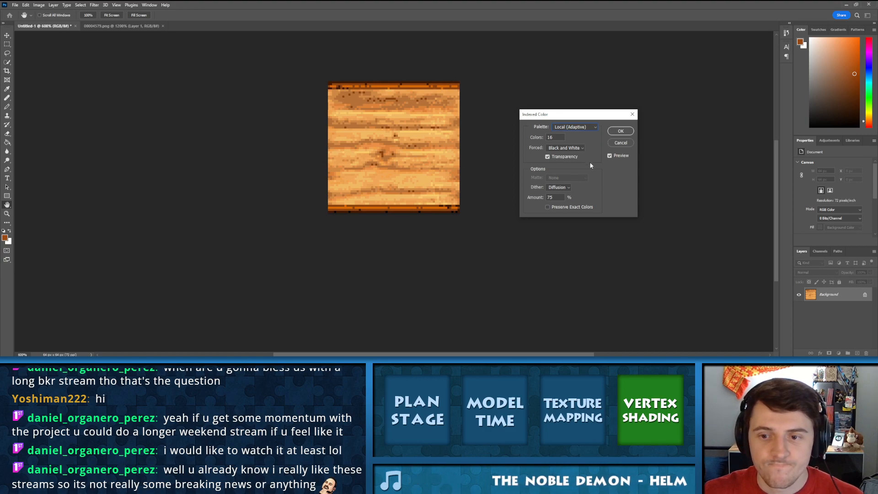
Try other dither options such as Noise in the conversion settings, then set dithering back to Diffusion
left_click(569, 187)
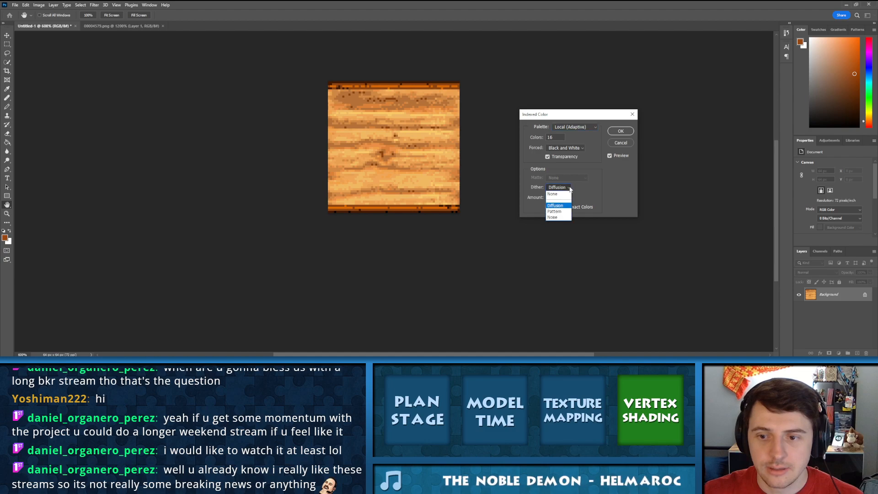
left_click(559, 208)
left_click(569, 188)
left_click(558, 216)
left_click(566, 190)
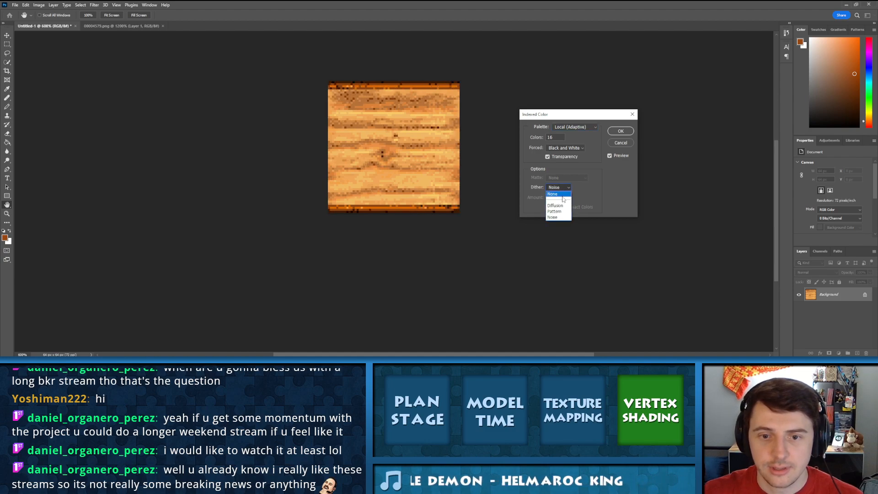
left_click(562, 205)
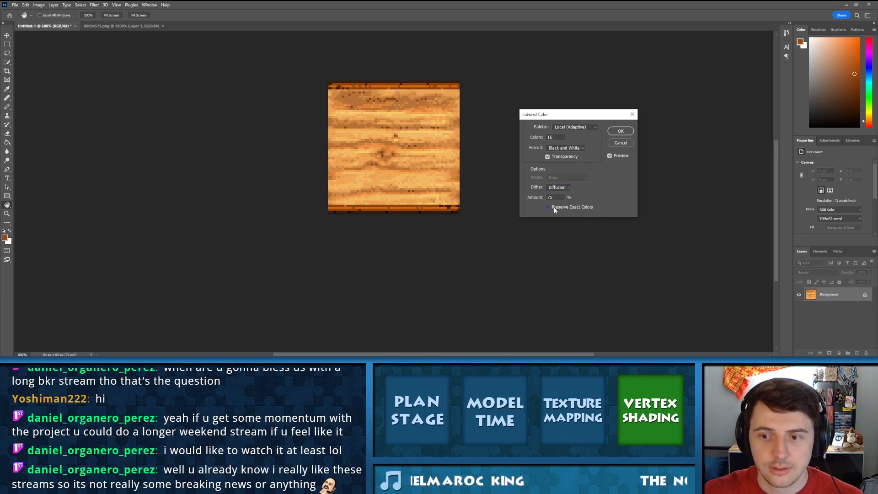
Enable Preserve Exact Colors, inspect the preview up close and apply the Indexed Color conversion
left_click(554, 208)
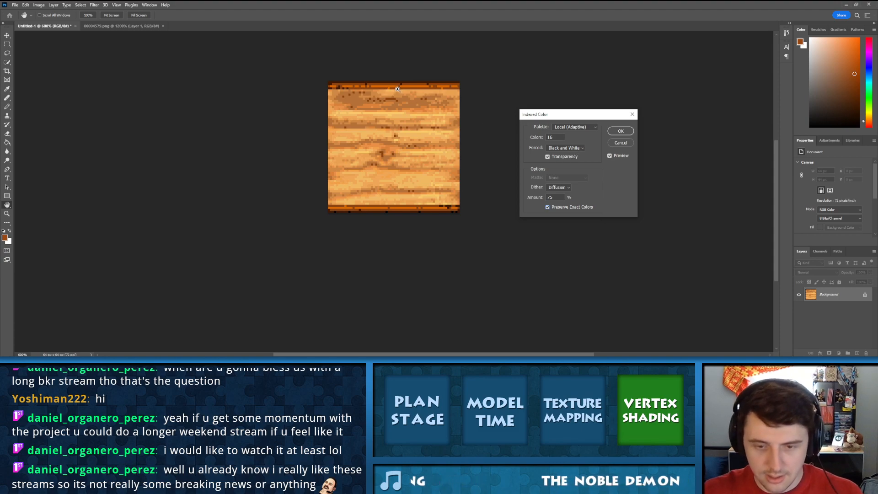
key("ctrl+plus")
key("ctrl+plus")
left_click_drag(380, 211, 375, 254)
scroll(469, 218, "up", 3)
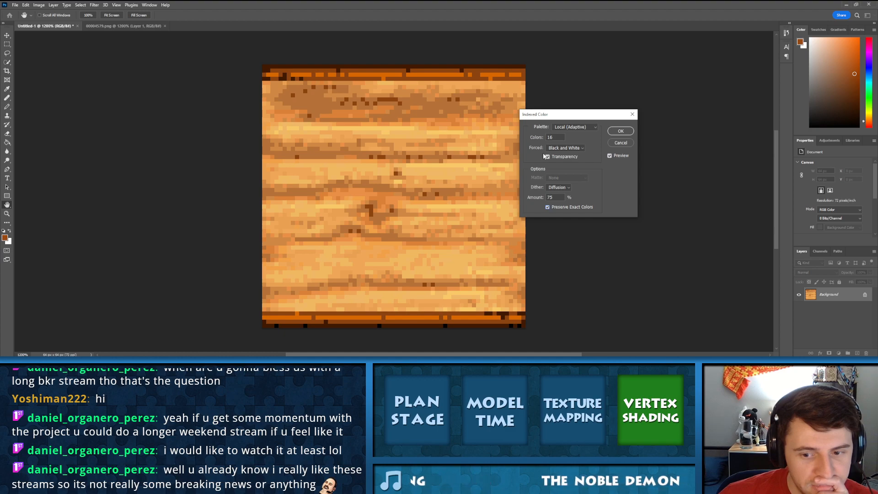
left_click(625, 133)
Pencil a sampled medium brown over the stray dark and orange pixels in the brown rows of the bottom trim strip
key("i")
key("ctrl+plus")
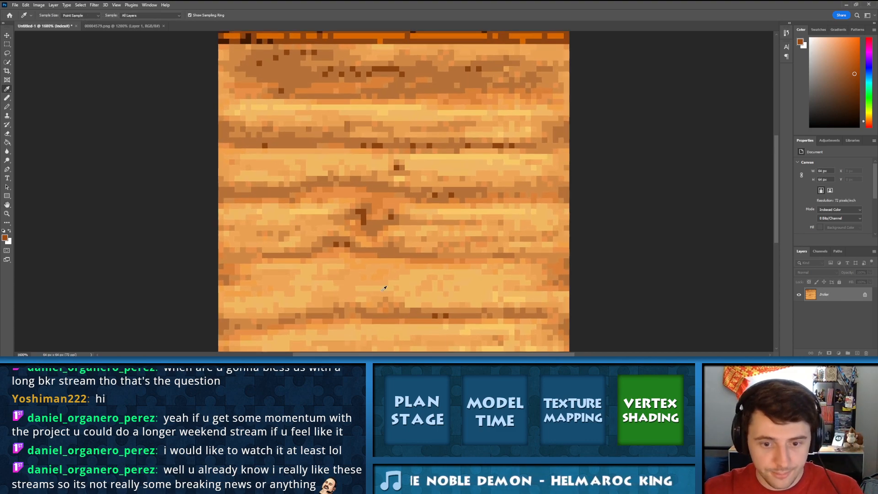
scroll(384, 286, "down", 3)
key("ctrl+plus")
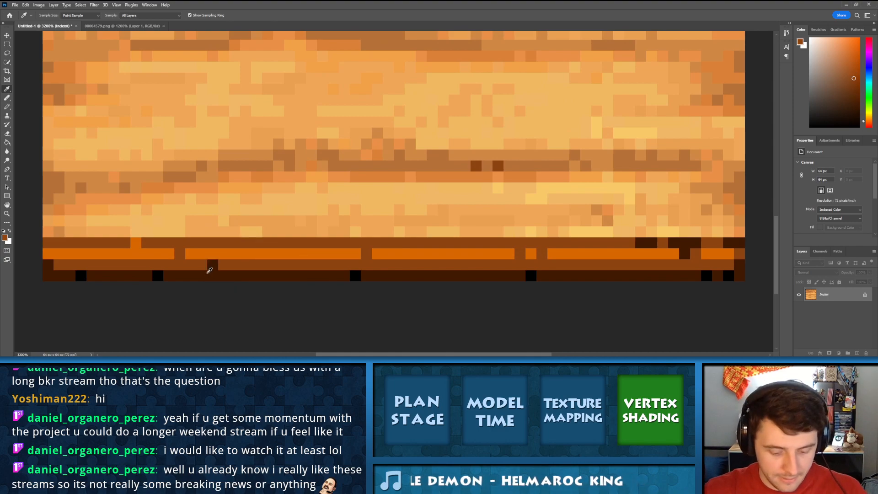
key("b")
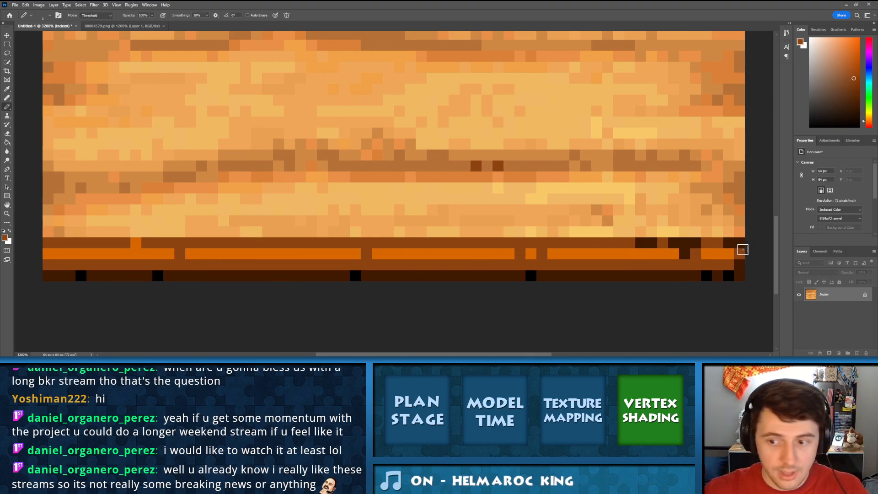
mouse_move(640, 244)
left_mouse_down()
mouse_move(720, 246)
mouse_move(684, 255)
left_mouse_up()
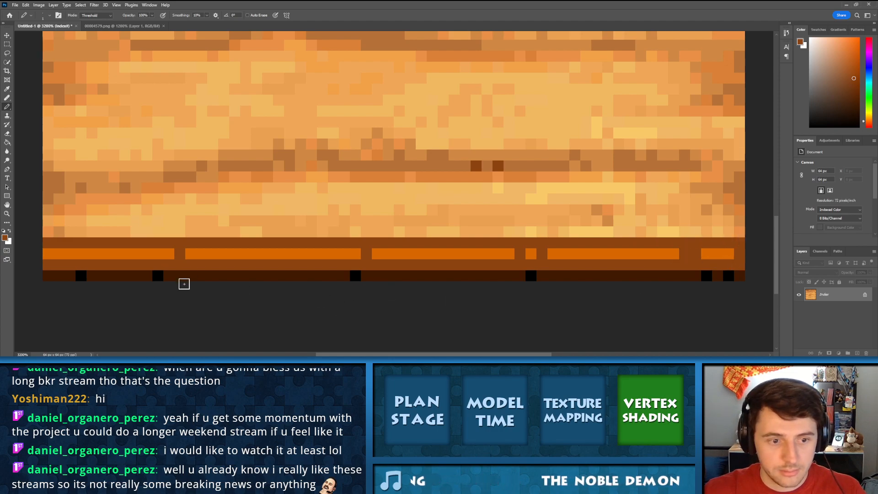
Sample the dark brown of the texture's lowest row and pencil it over the black pixels there
key("i")
left_click(115, 275)
key("b")
left_click(80, 275)
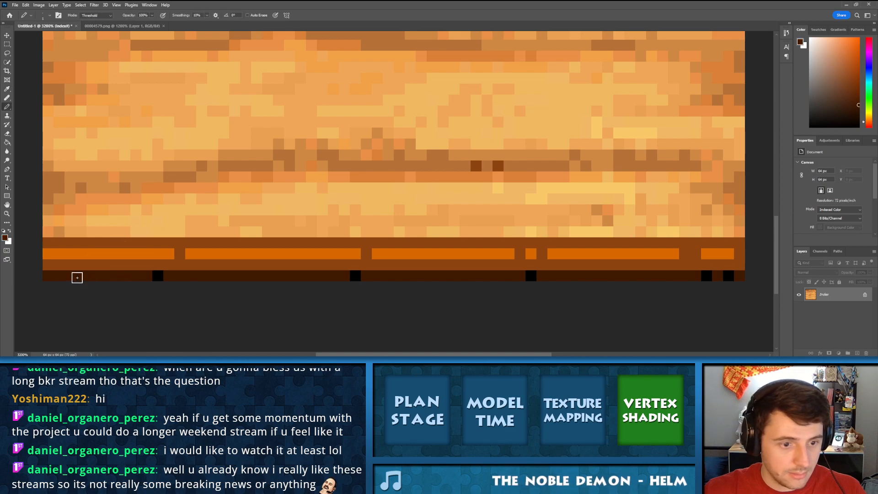
left_click(353, 276)
left_click(159, 276)
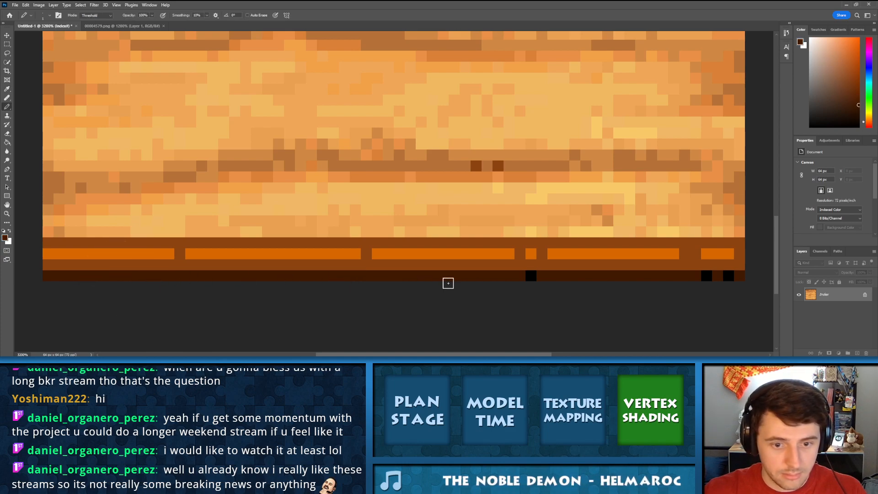
left_click(707, 276)
left_click(728, 276)
Sample a wood-grain brown and pencil it over the darkest pixels in the lower grain line and around the wood knot
scroll(535, 274, "up", 2)
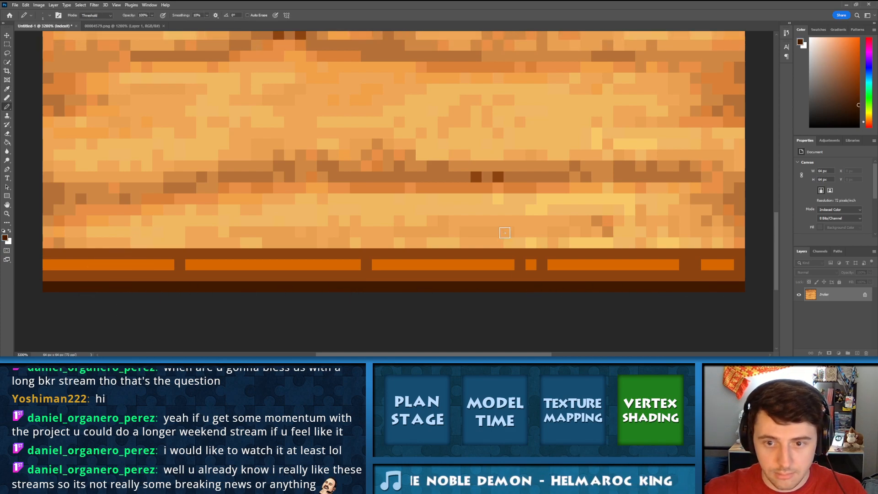
left_click(511, 206, "alt")
scroll(280, 147, "up", 1)
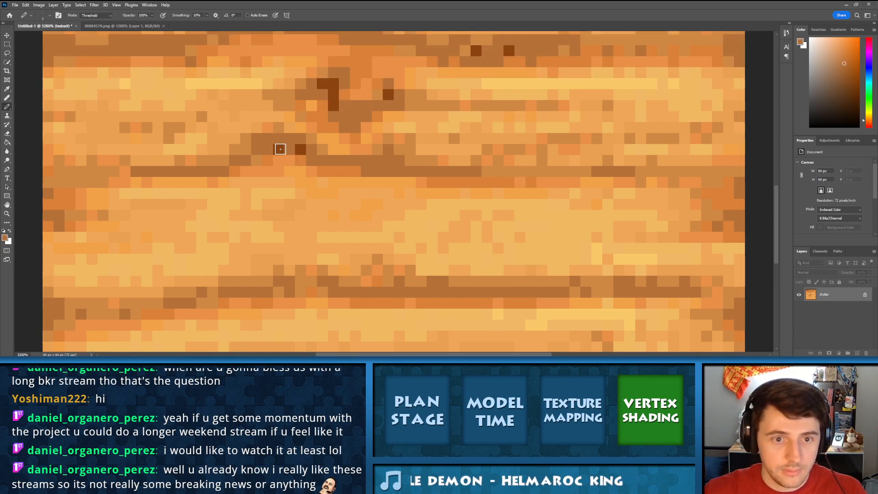
scroll(297, 188, "up", 1)
left_click_drag(326, 133, 335, 143)
left_click(386, 133)
scroll(468, 176, "up", 1)
scroll(468, 176, "up", 1)
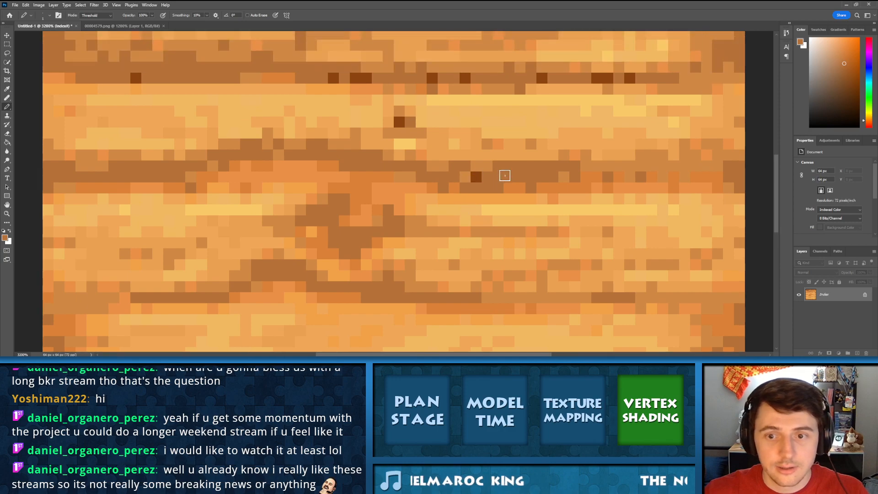
Pencil the same grain brown over the dark spot above the knot and the dark pixels along the grain line above it
left_click(403, 124)
left_click_drag(330, 81, 603, 77)
left_click(608, 78)
left_click(629, 79)
left_click(134, 76)
Pencil the grain brown over all the darkest pixels in the shaded wood patch below the top trim strip
scroll(299, 129, "up", 1)
scroll(366, 137, "up", 3)
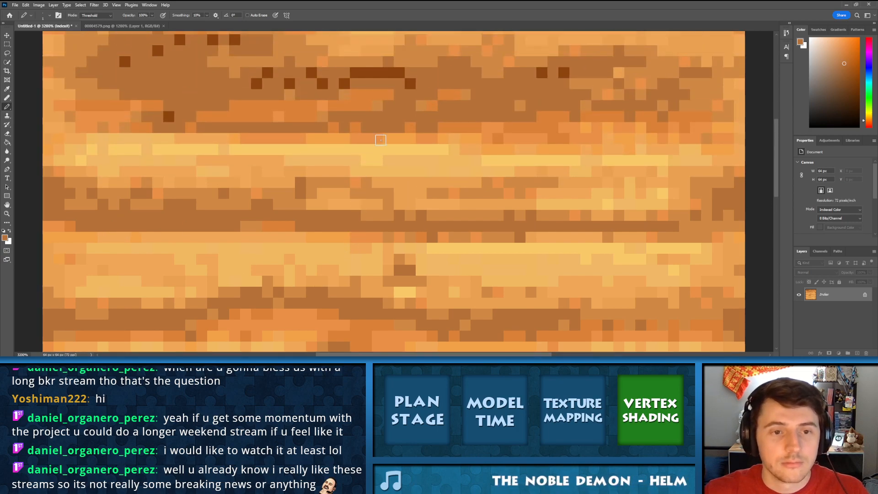
left_click(213, 122)
left_click(235, 122)
left_click(169, 199)
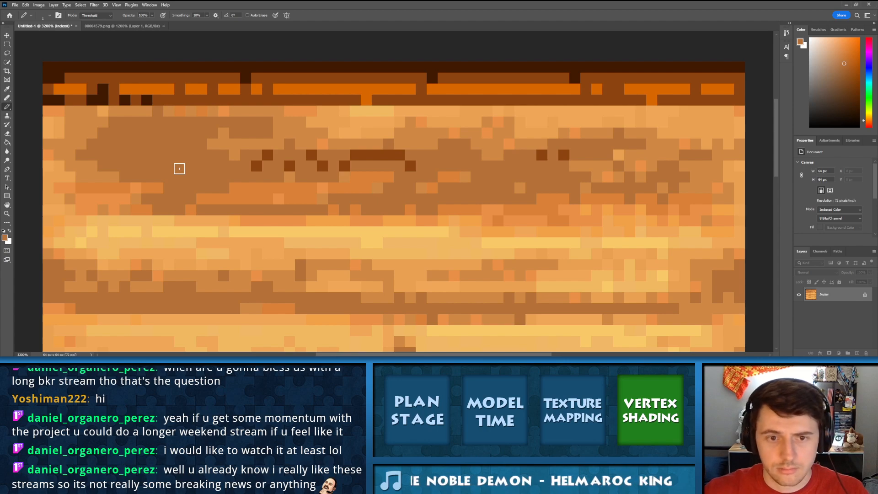
left_click(267, 155)
left_click_drag(312, 155, 399, 155)
left_click(411, 166)
left_click(344, 166)
left_click(322, 166)
left_click(289, 166)
left_click(542, 155)
left_click(564, 155)
Pencil sampled brown over the top trim strip's stray dark and orange pixels, then add an orange pixel near the left end of its orange row
scroll(497, 159, "up", 1)
left_click(157, 129, "alt")
left_click(143, 133)
left_click_drag(125, 133, 48, 133)
left_click(104, 133)
left_click(368, 136)
left_click(652, 132)
left_click_drag(579, 112, 28, 112)
left_click(131, 121, "alt")
left_click(103, 122)
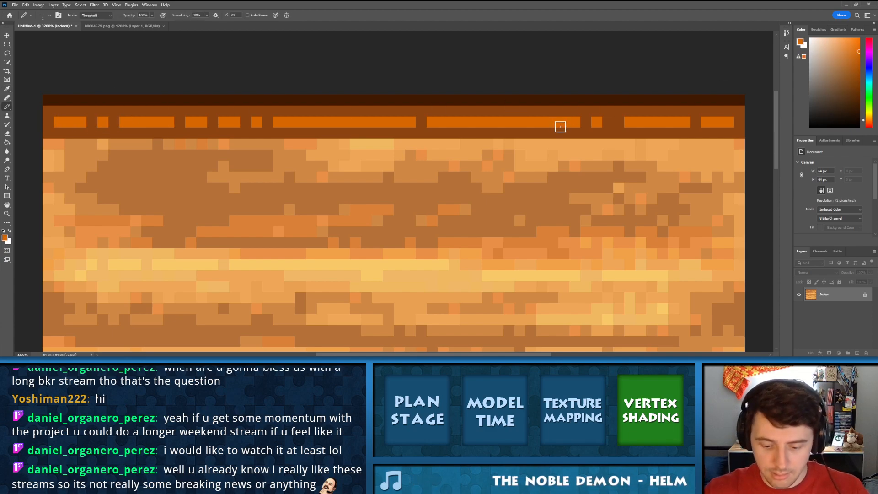
Review the whole texture, sample the trim's brown and pencil a small gap into the bottom strip's orange row left of its middle
key("ctrl+minus")
key("ctrl+minus")
key("ctrl+minus")
key("ctrl+minus")
key("ctrl+minus")
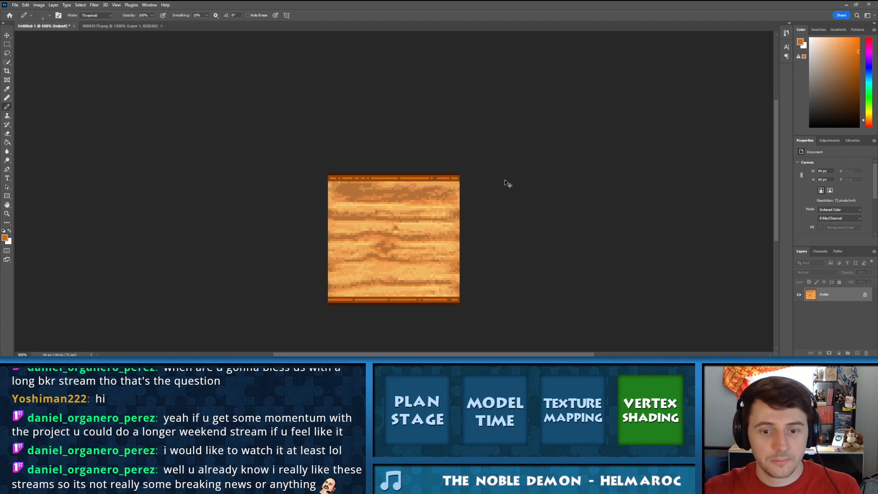
key("ctrl+plus")
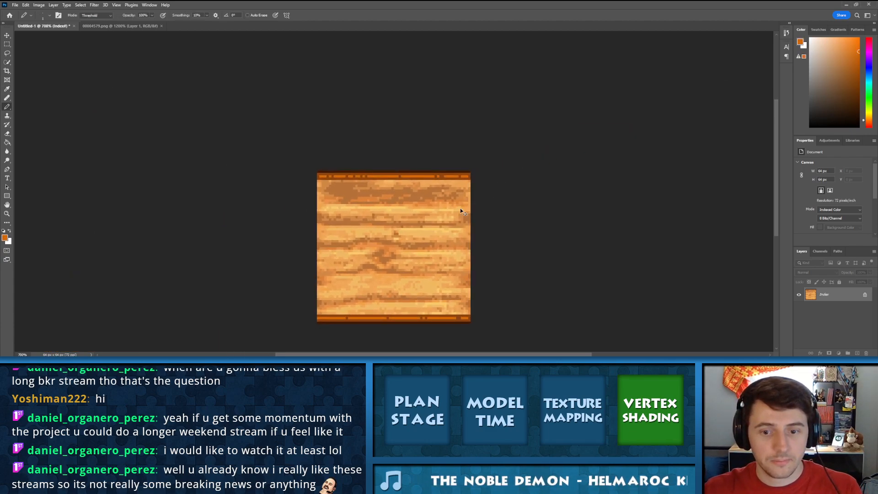
key("i")
left_click(358, 173)
key("ctrl+plus")
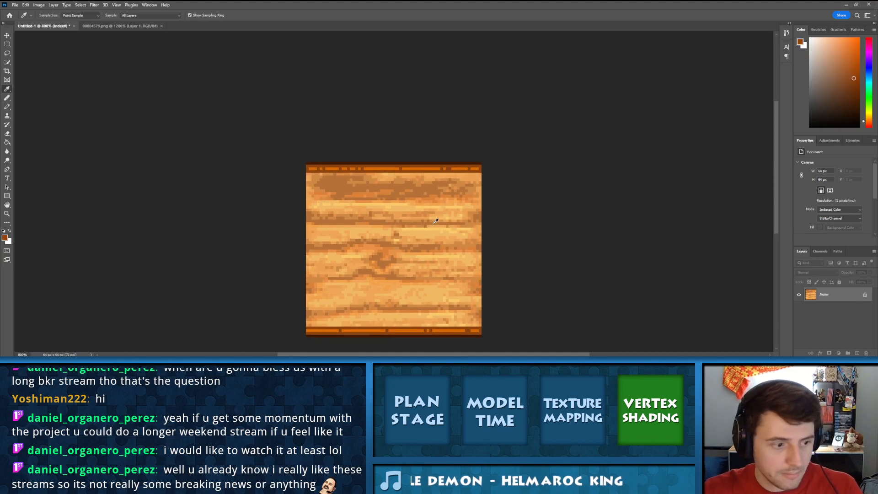
scroll(435, 221, "down", 2)
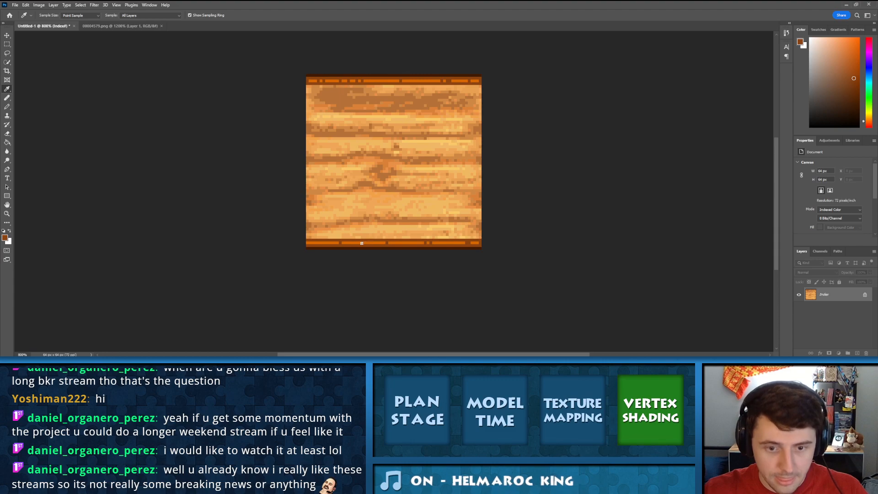
key("b")
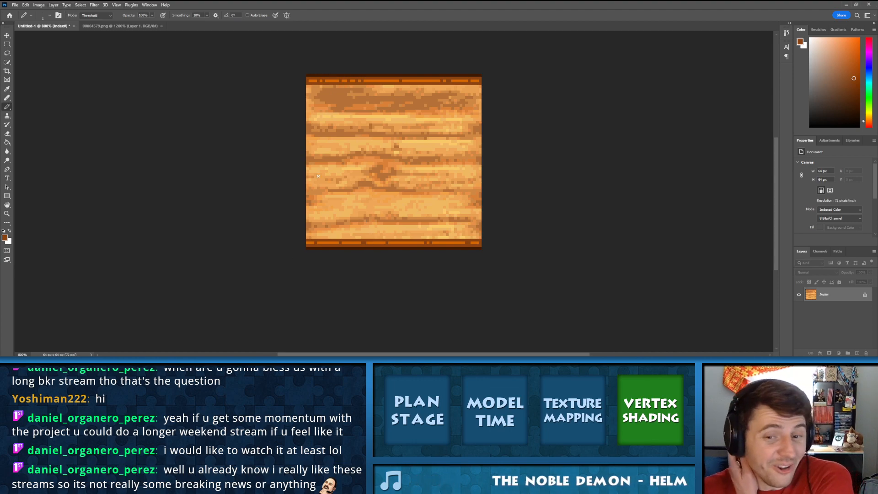
Export the texture as a PNG named bedframe into the cabin interior level folder
left_click(15, 4)
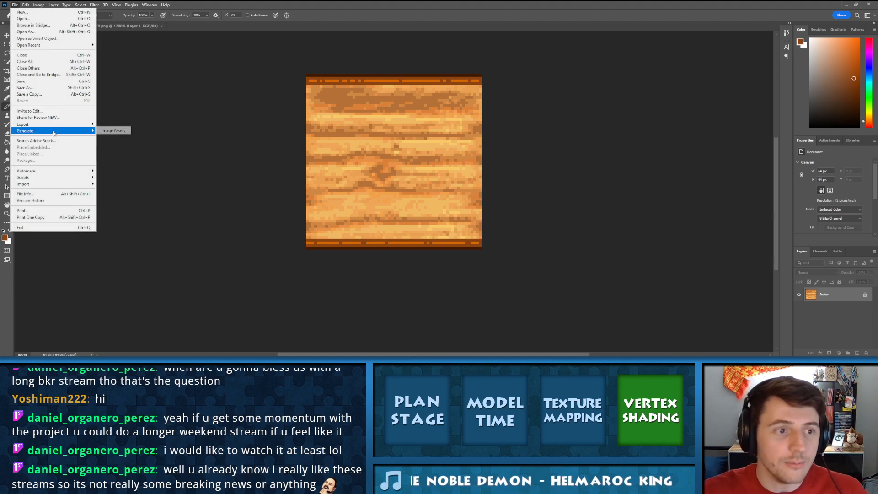
mouse_move(78, 125)
left_click(113, 125)
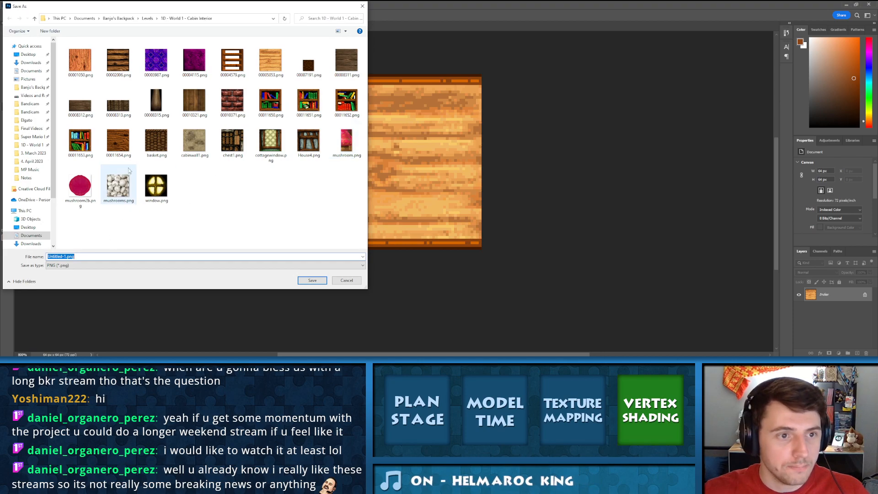
type("bedframe")
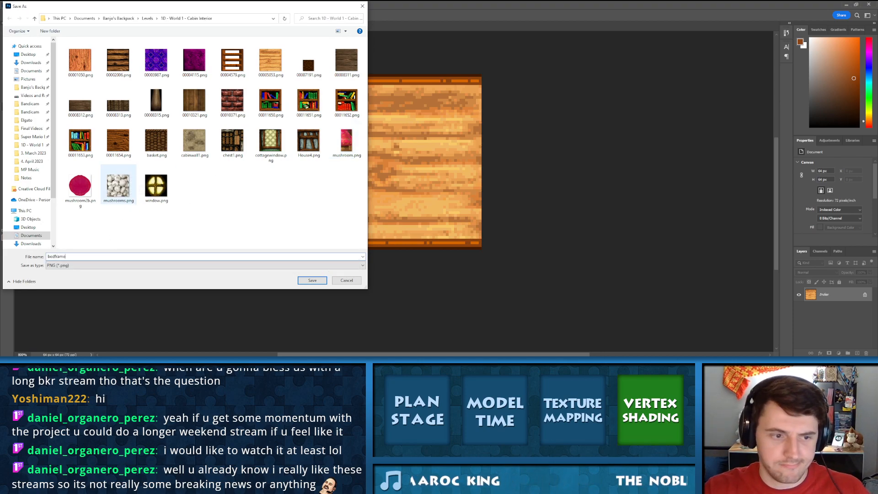
key("Return")
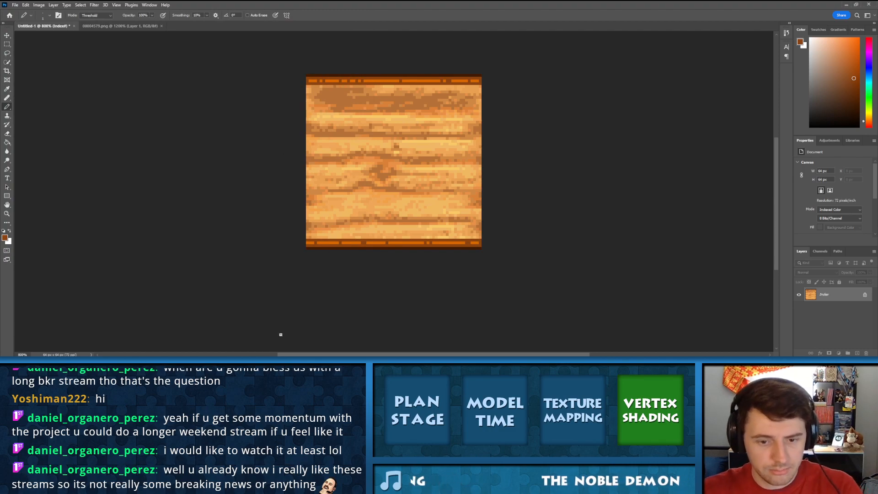
Switch to Blender and save the cabin interior file
key("alt+Tab")
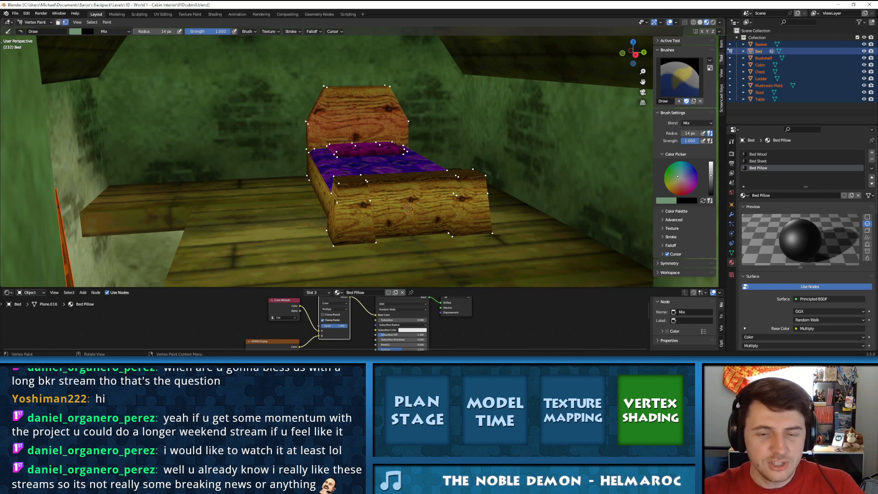
key("Tab")
key("Tab")
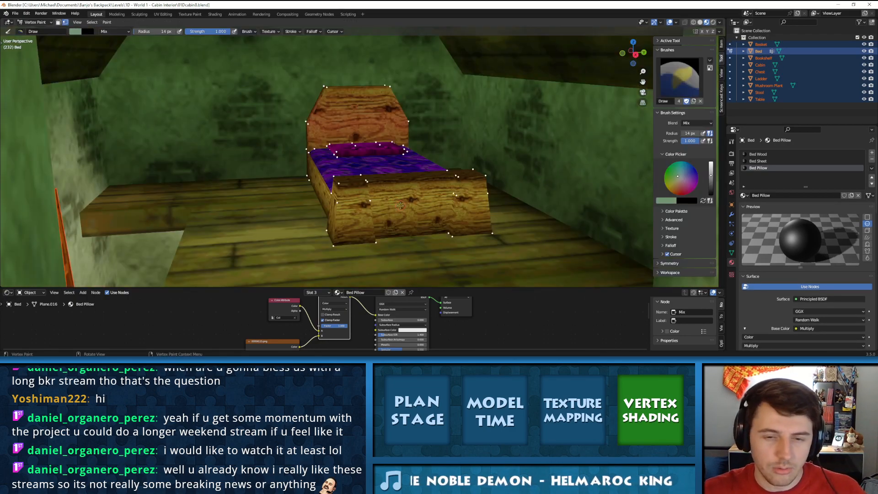
left_click(15, 13)
left_click(28, 59)
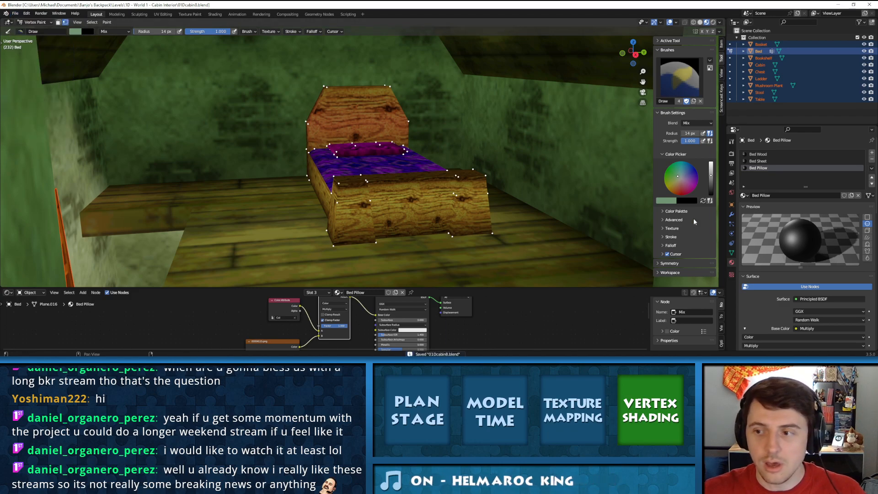
Replace the Bed Wood material's image texture with bedframe.png from the cabin interior folder
left_click(758, 154)
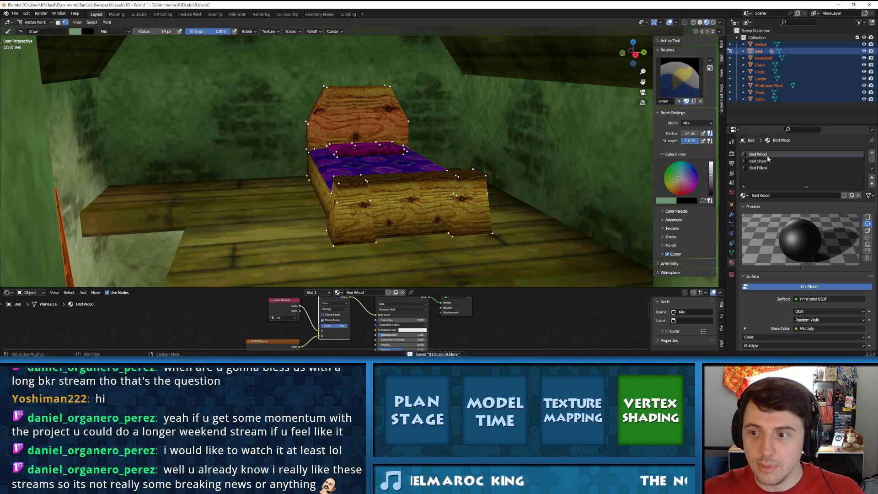
scroll(286, 332, "down", 4, "shift")
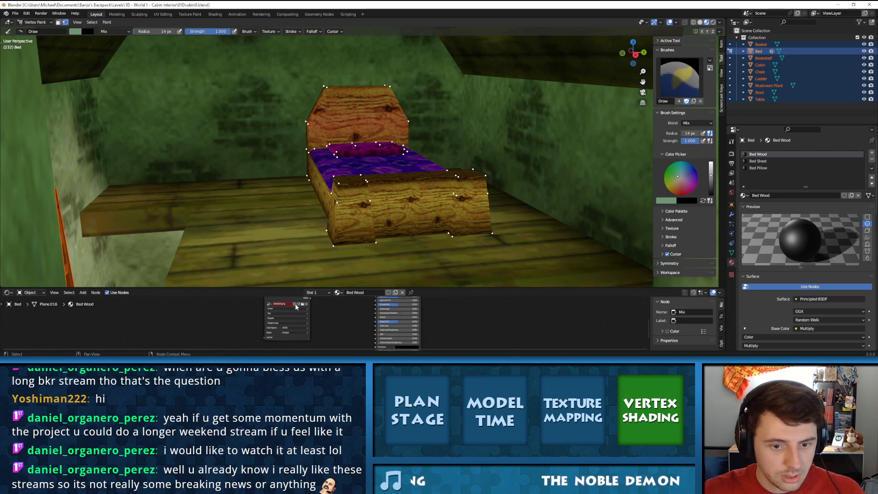
left_click(301, 304)
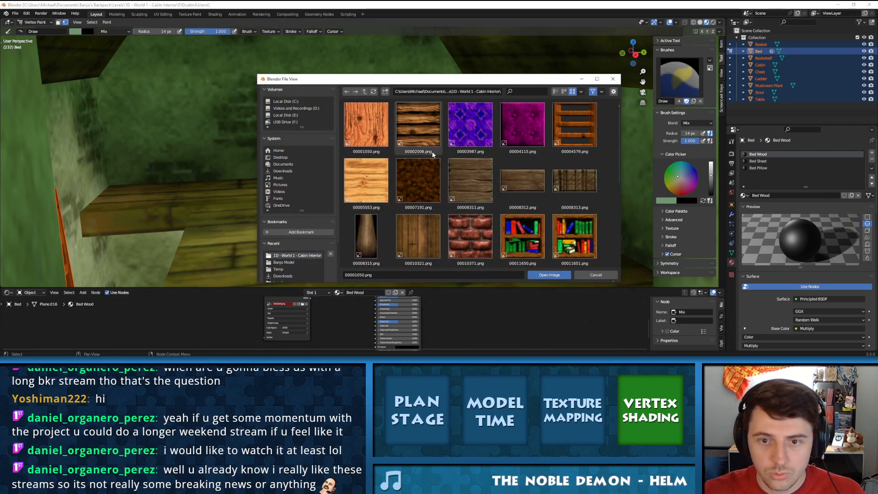
scroll(565, 225, "down", 1)
double_click(570, 221)
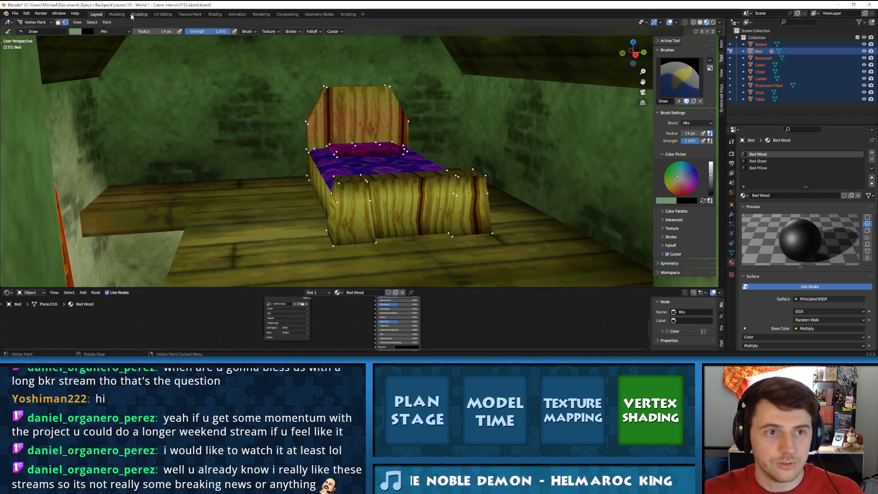
In the UV Editing workspace, select all faces sharing the footboard's material and rotate their UVs by 90 degrees
left_click(163, 14)
left_click(475, 247)
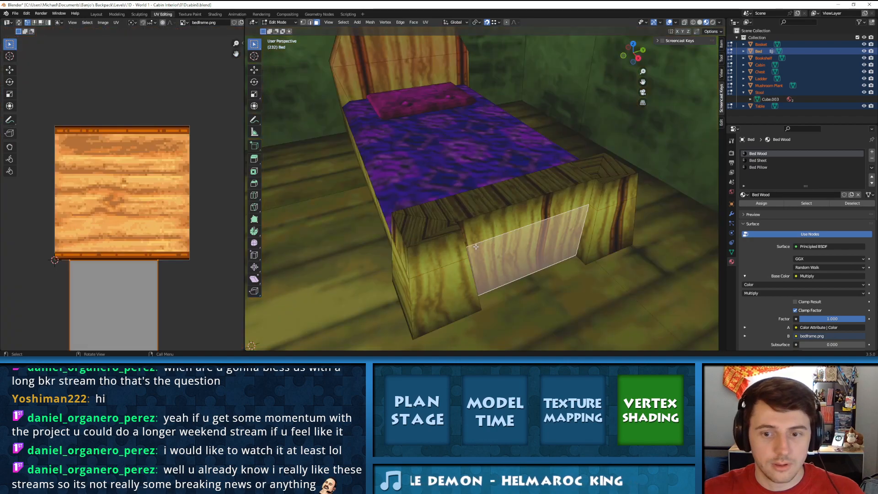
key("shift+g")
left_click(461, 244)
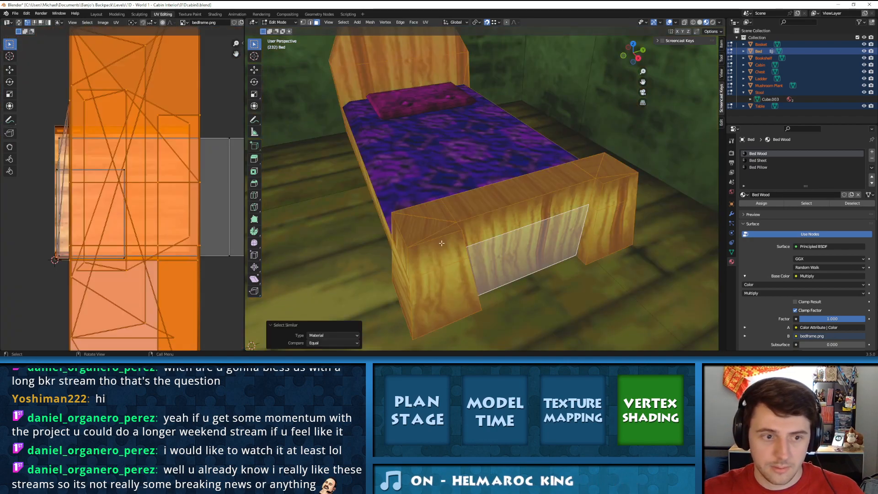
scroll(168, 151, "down", 5)
type("a")
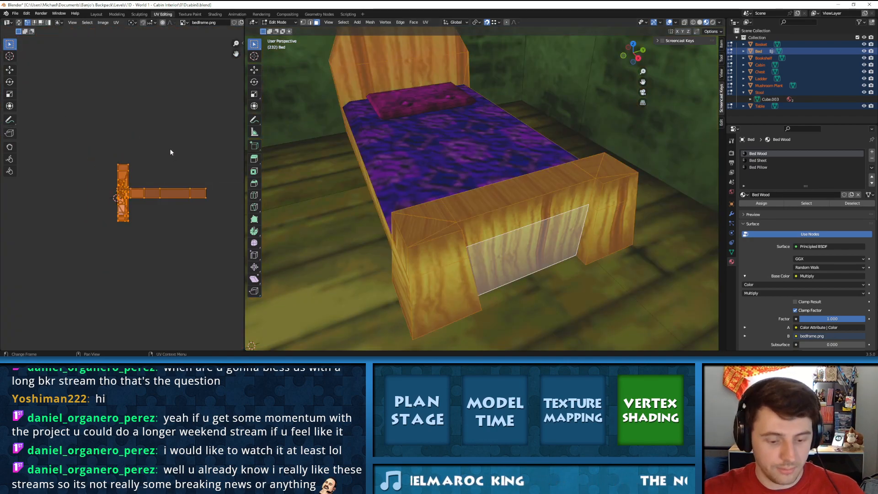
type("r90")
key("Return")
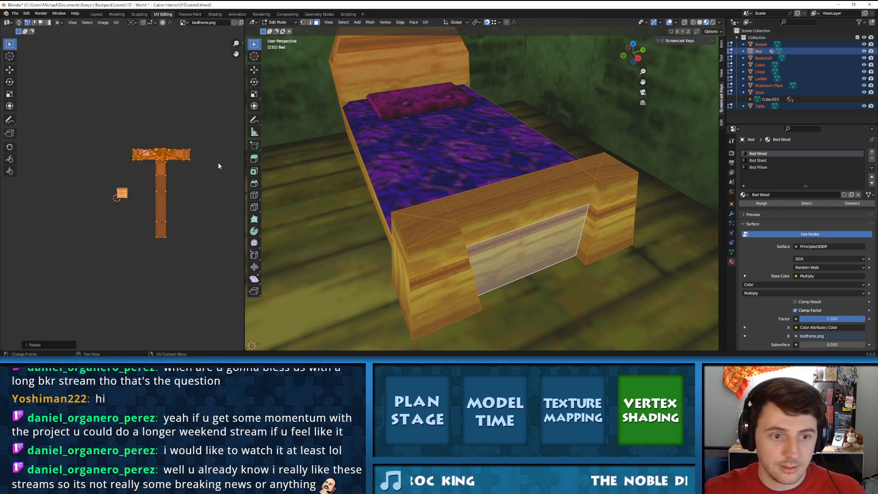
Move the rotated bed wood UVs onto the bedframe texture, lining up their outer edges with its trim strips
key("g")
left_click(120, 201)
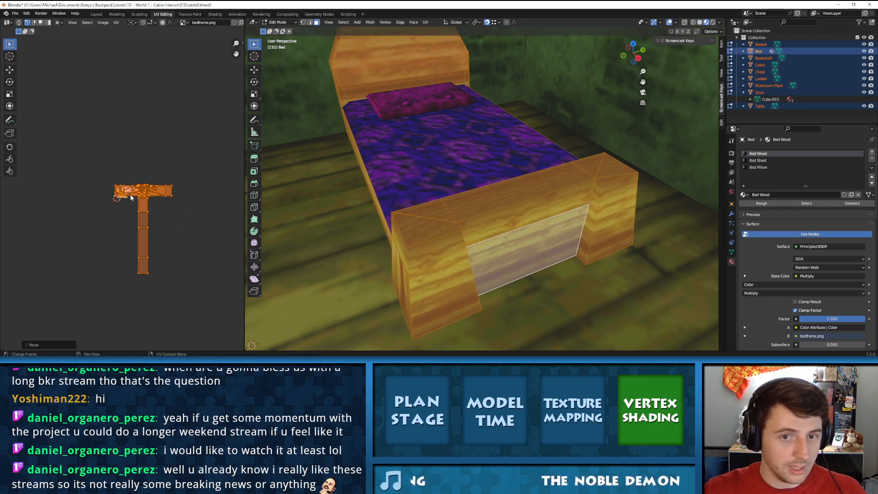
scroll(118, 202, "up", 3)
scroll(119, 202, "up", 3)
key("g")
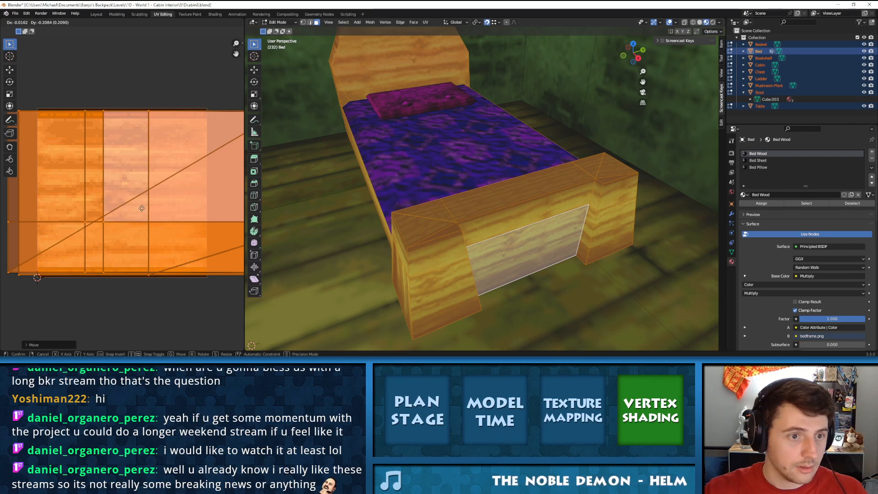
left_click(141, 208)
Leave multi-object editing, deselect the other scene objects and enter Edit Mode on the bed alone
key("Tab")
middle_click_drag(567, 235, 459, 203)
scroll(506, 212, "down", 4)
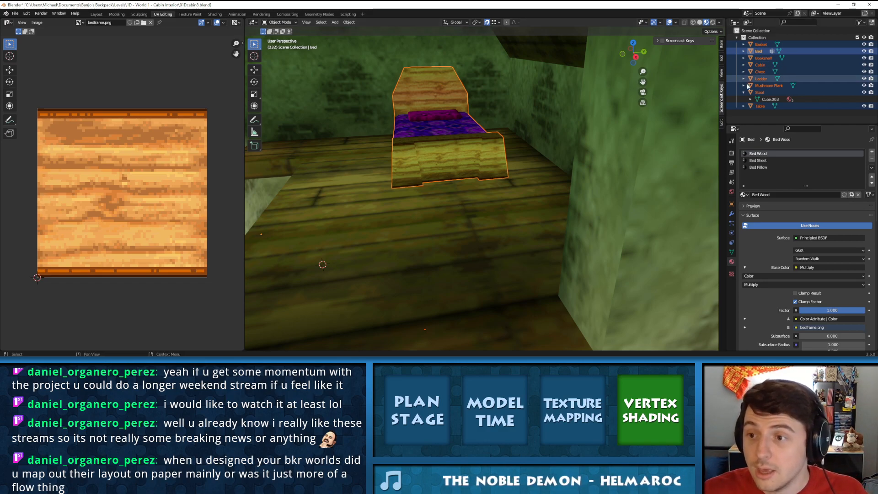
left_click(761, 79)
left_click(765, 85)
left_click(759, 92)
left_click(770, 99)
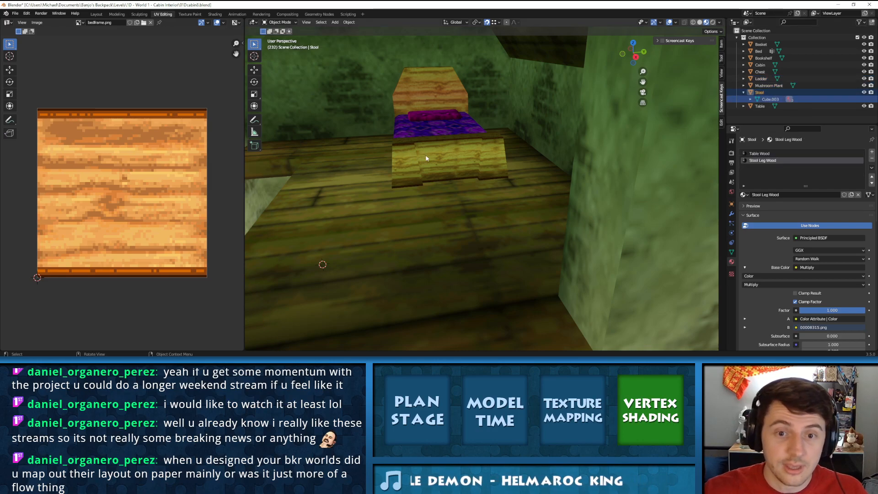
left_click(426, 158)
key("Tab")
Select the footboard's front panel faces together with the front and inner faces of both legs
left_click(425, 155)
scroll(425, 157, "up", 4)
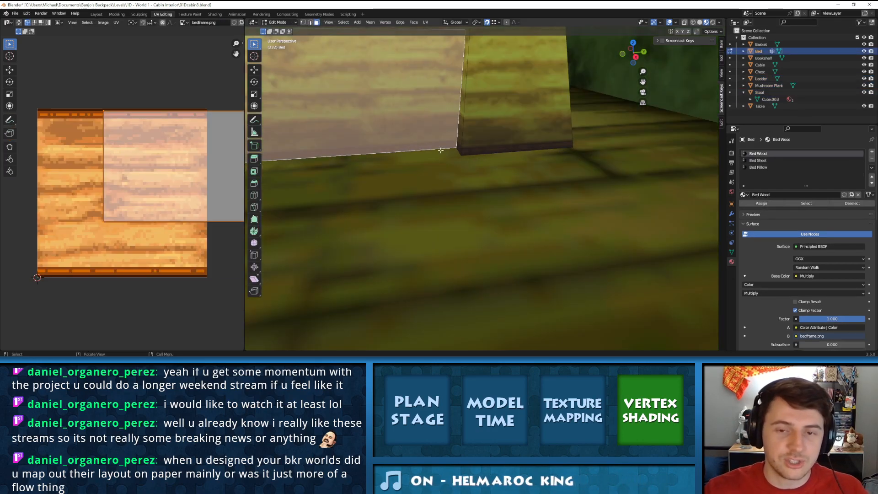
left_click(441, 117, "shift")
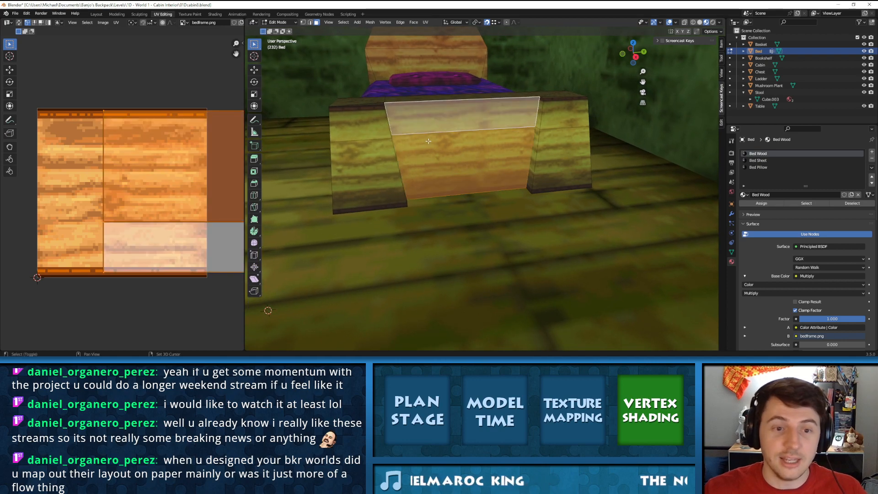
left_click(533, 163)
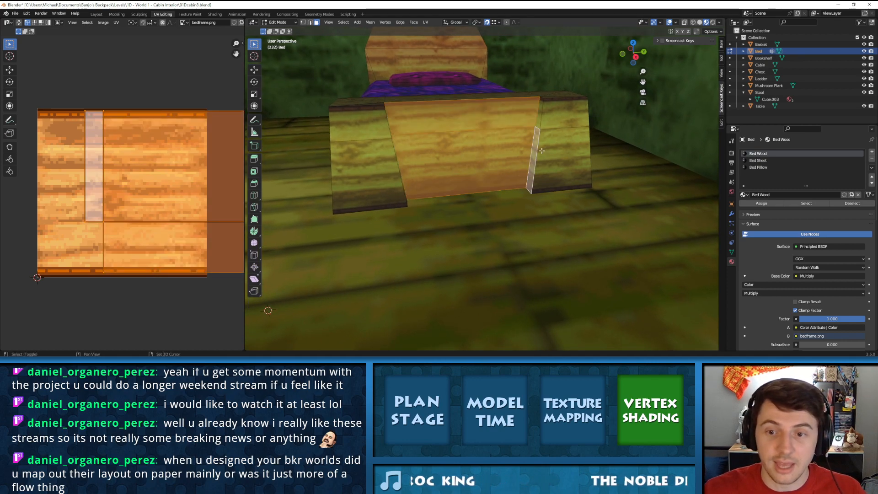
left_click(556, 116, "shift")
left_click(554, 142, "shift")
left_click(538, 120, "shift")
middle_click_drag(538, 120, 419, 147)
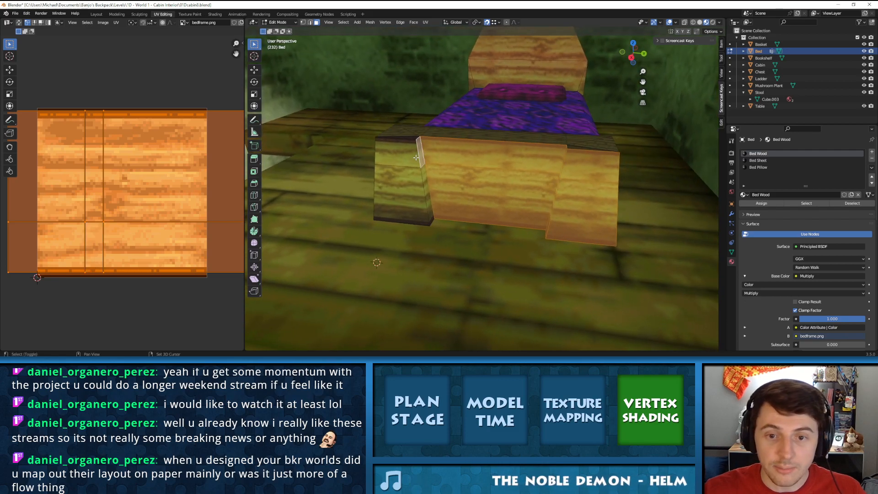
left_click(417, 190, "shift")
Extend the selection around both footboard corners to the legs' outer faces, leaving the bed's side rail unselected
middle_click_drag(426, 193, 660, 148)
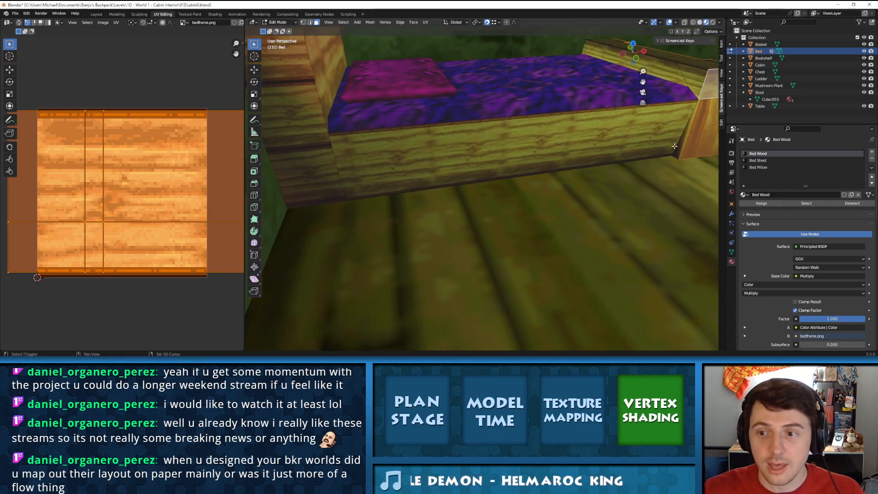
left_click(644, 145)
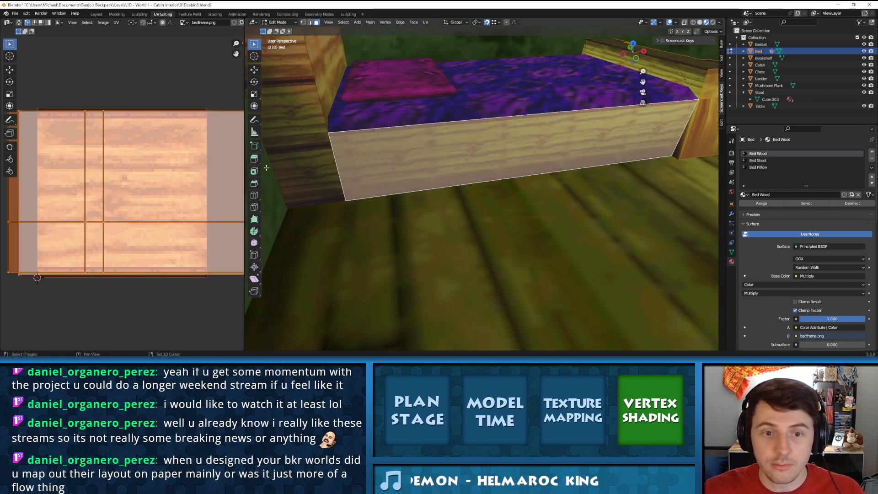
left_click(680, 156, "shift")
middle_click_drag(679, 156, 474, 181)
scroll(474, 181, "up", 2)
left_click(385, 183, "shift")
left_click(396, 213, "shift")
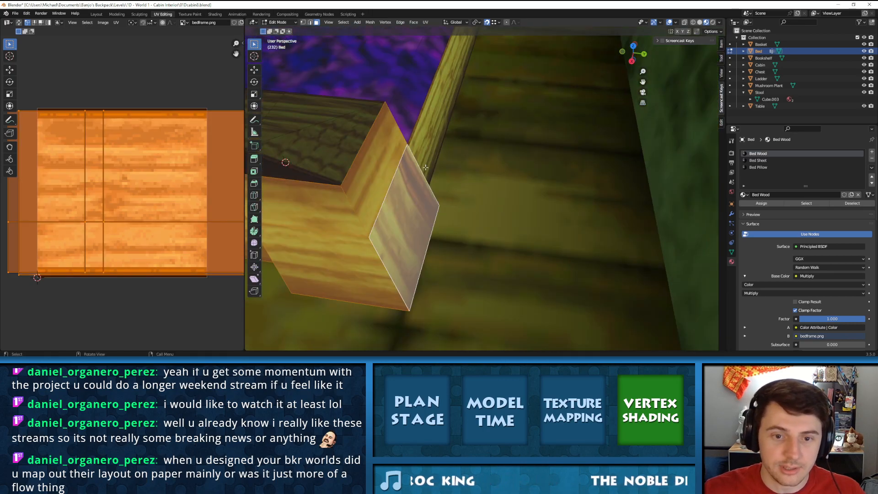
middle_click_drag(421, 156, 484, 157)
left_click(372, 236, "shift")
left_click(349, 266, "shift")
left_click(363, 231, "shift")
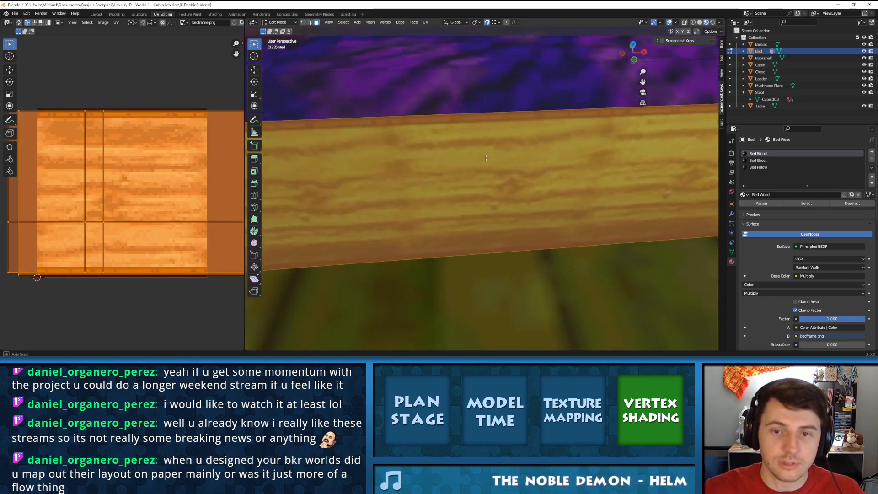
scroll(388, 186, "down", 4)
left_click(617, 178, "shift")
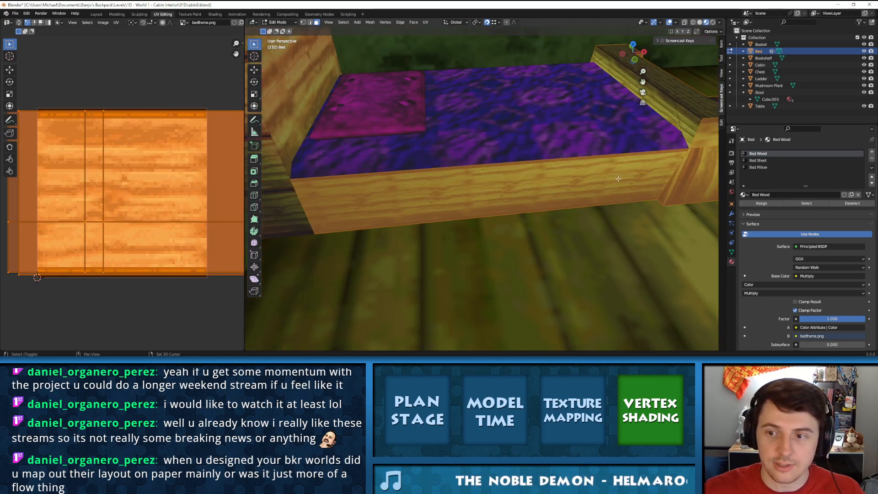
left_click(578, 184, "shift")
Unwrap the selected footboard faces into one connected UV island
middle_click_drag(577, 185, 380, 142)
key("u")
left_click(382, 141)
scroll(183, 167, "down", 5)
scroll(137, 179, "up", 5)
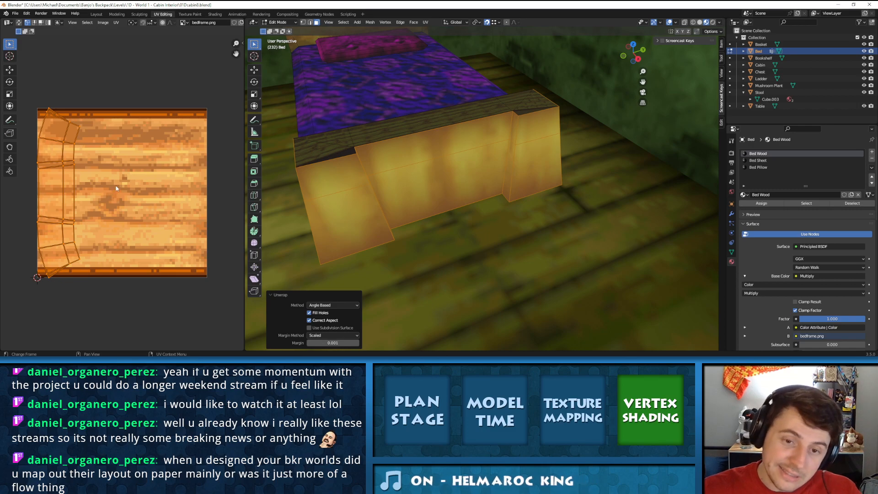
Try rotating and moving the footboard's UV island freehand over the wood texture, then undo those changes
middle_click_drag(406, 165, 500, 122)
scroll(500, 122, "down", 3)
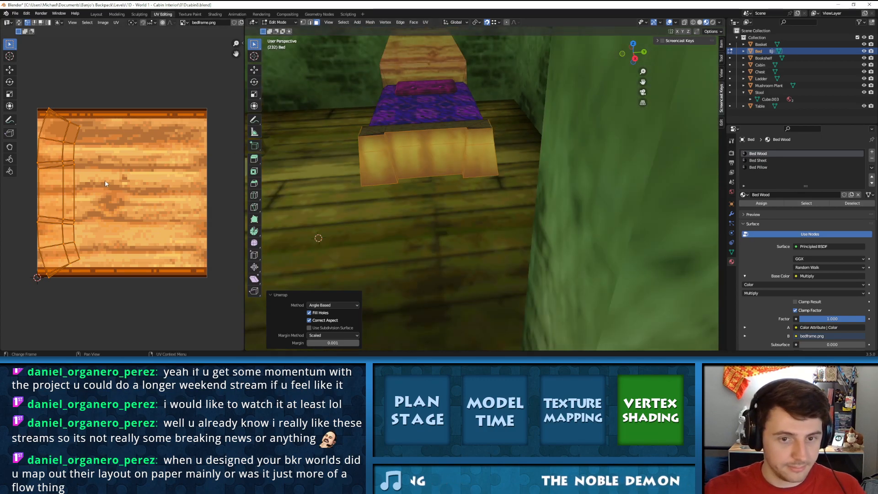
key("r")
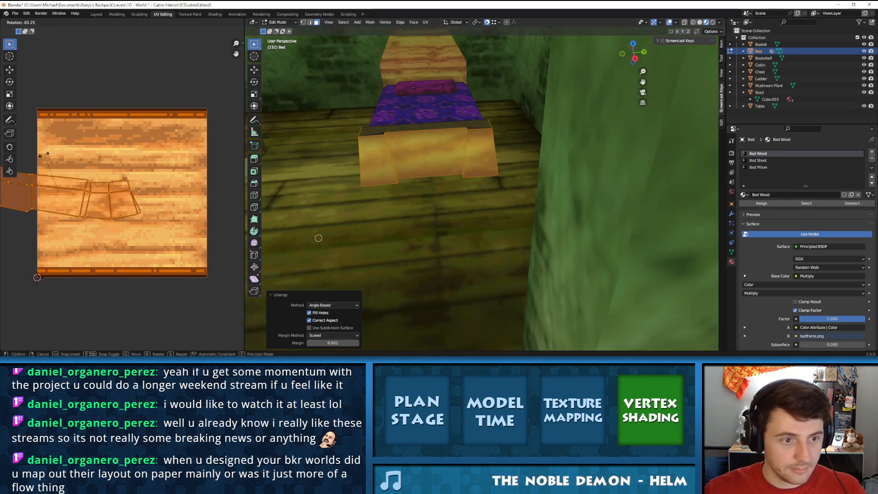
left_click(43, 156)
left_click(74, 217)
key("g")
left_click(94, 224)
key("ctrl+z")
key("ctrl+z")
key("ctrl+z")
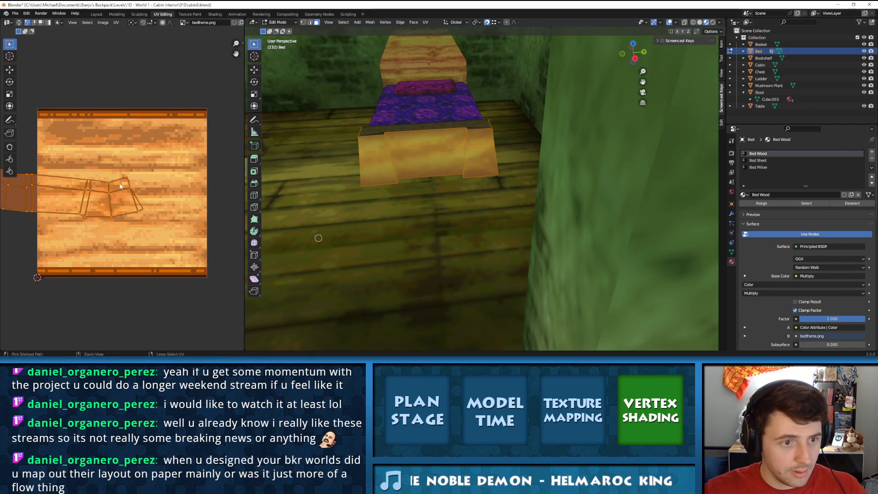
Rotate the footboard's UV island by 90 degrees and turn on the screencast keys display
type("r90")
key("Return")
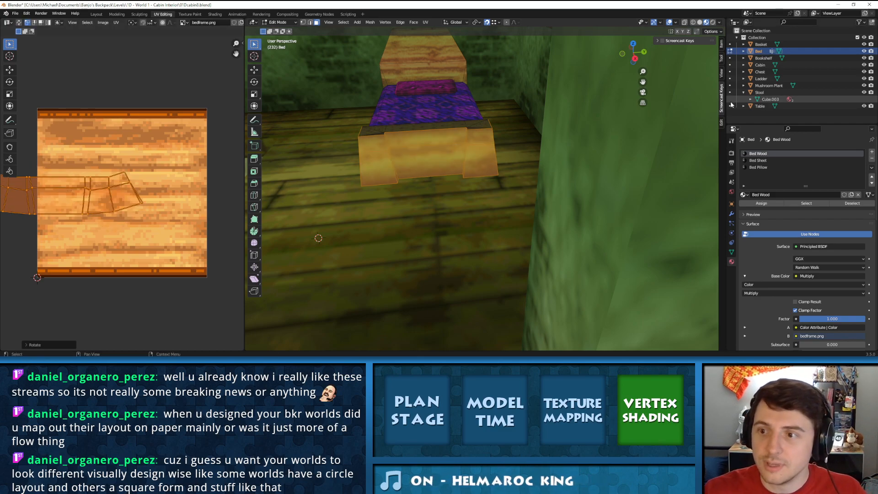
left_click(662, 40)
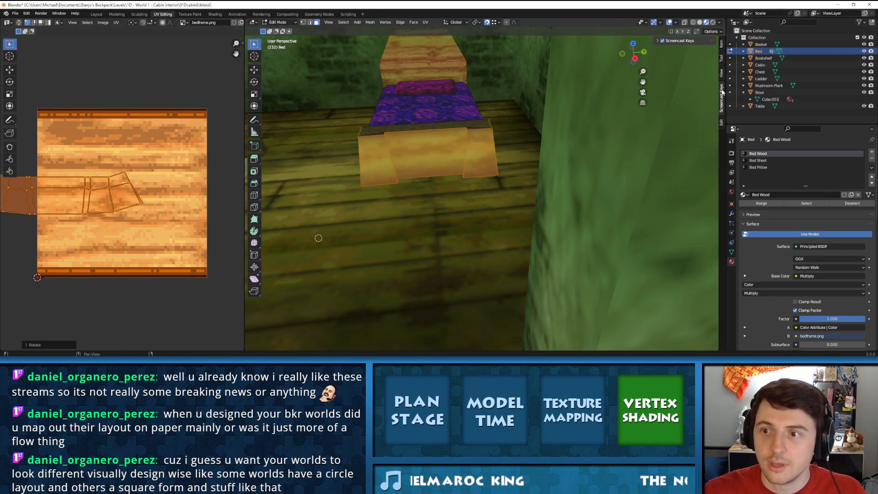
scroll(160, 174, "down", 2)
scroll(160, 174, "up", 2)
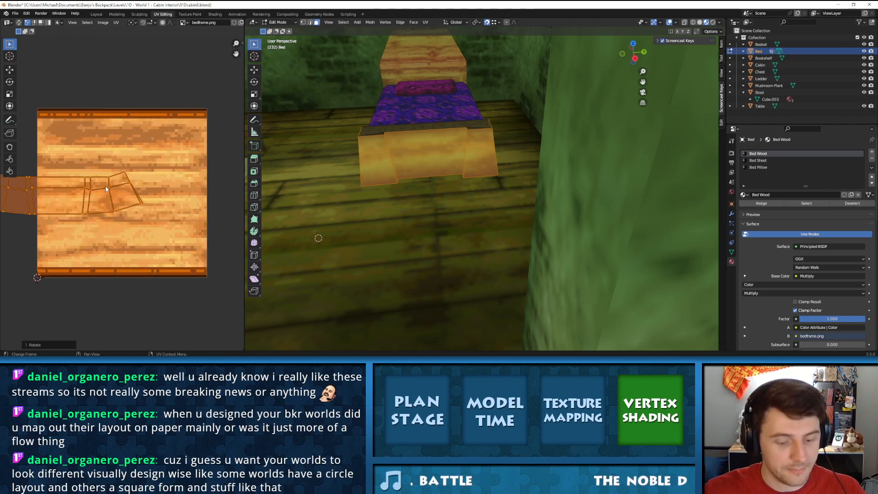
Move the footboard's UV island over the texture and scale it up to about the texture's full height
key("g")
left_click(157, 175)
key("s")
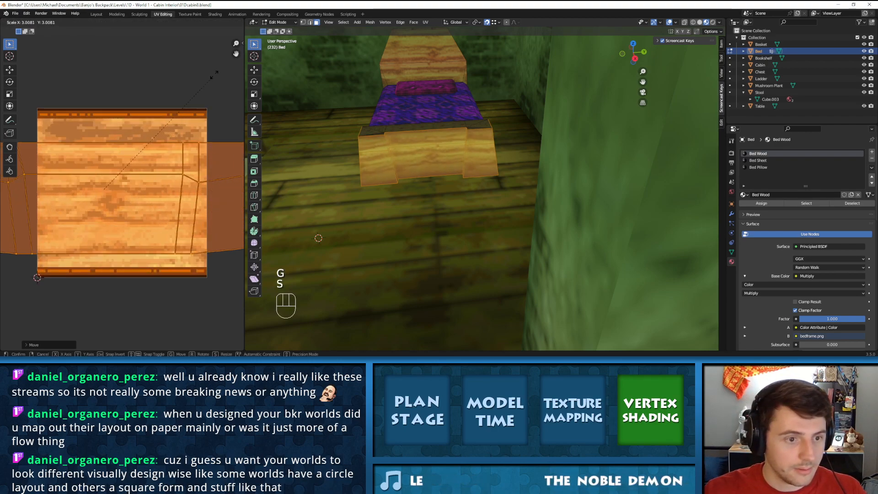
left_click(238, 37)
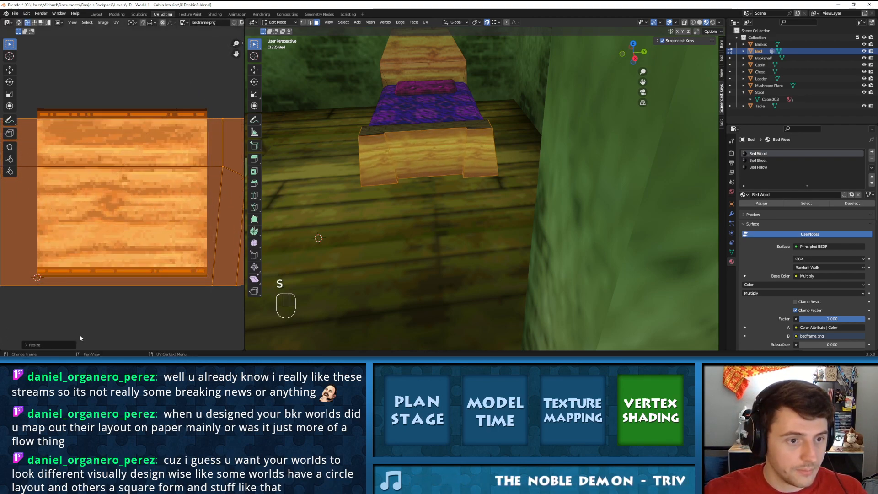
scroll(102, 323, "down", 5)
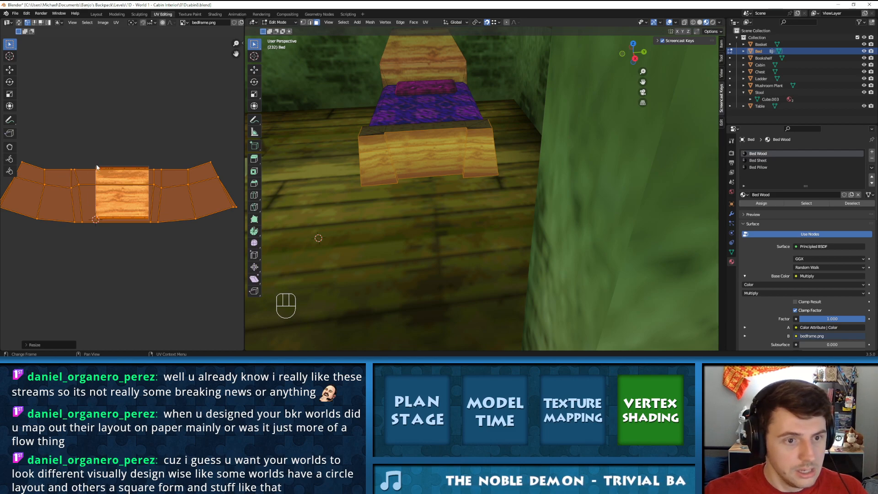
Flatten the upper row of vertices in the footboard's UV island by scaling it to 0 along Y
left_click(40, 171)
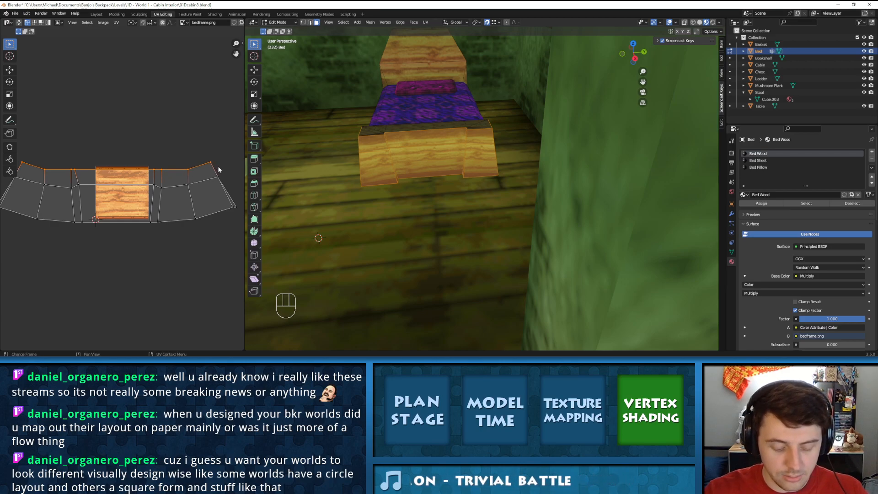
key("s")
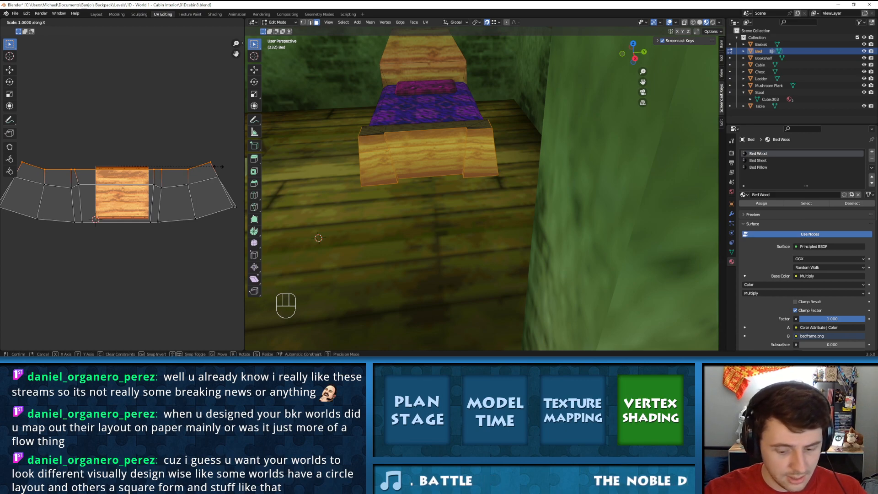
left_click(218, 169)
key("ctrl+z")
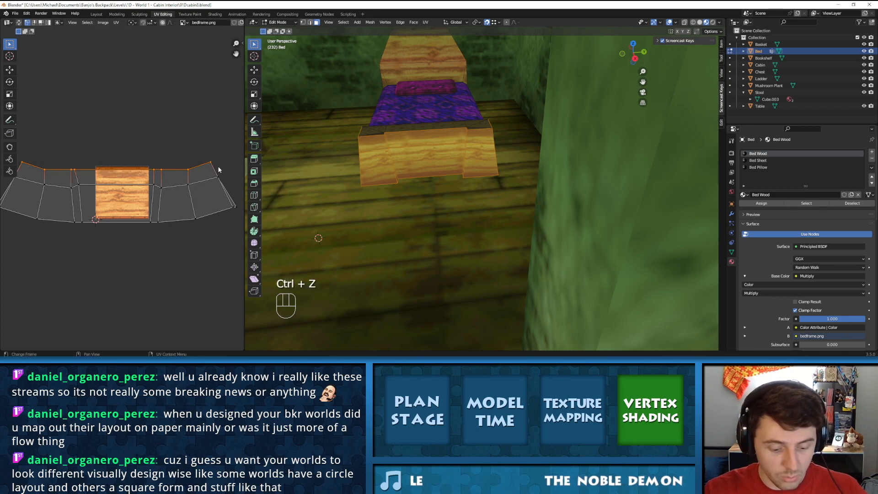
key("s")
key("y")
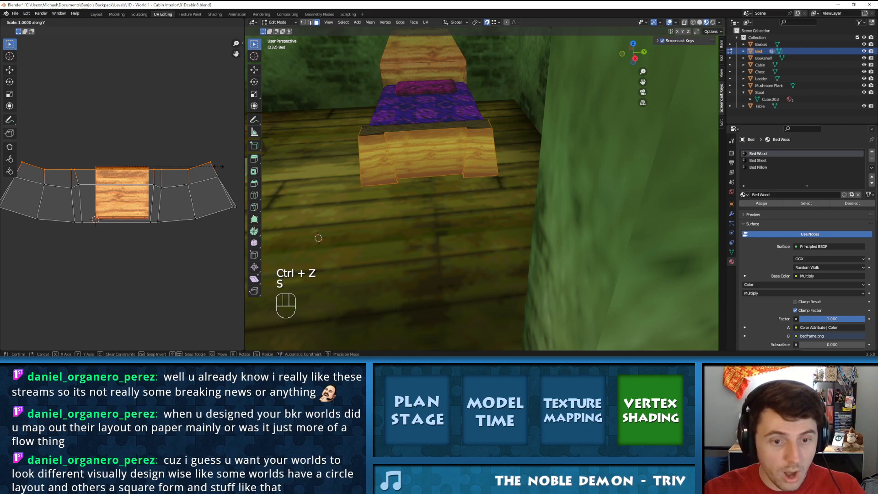
key("0")
key("Return")
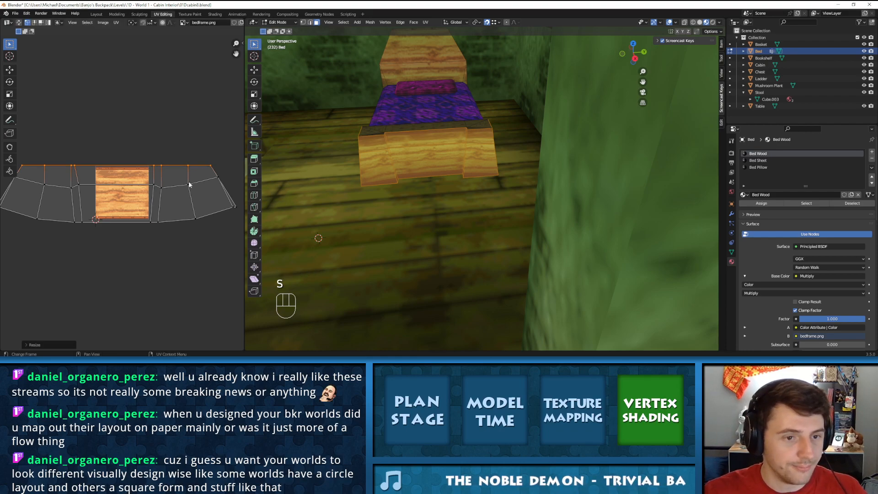
Select the middle row of vertices in the footboard's UV island and scale it to 0 along Y
scroll(139, 181, "down", 1)
left_click(48, 187)
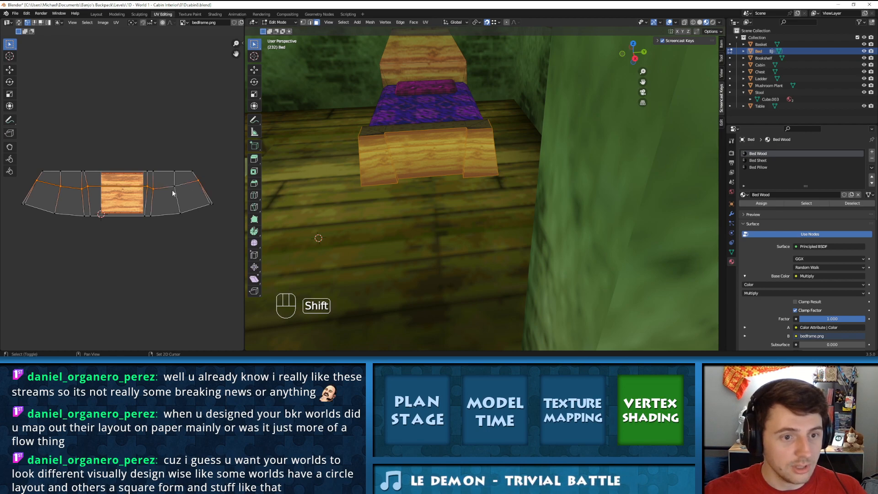
key("s")
key("y")
key("0")
key("Return")
Move the flattened middle row of UV vertices slightly down, undoing the first placement and repositioning it
key("g")
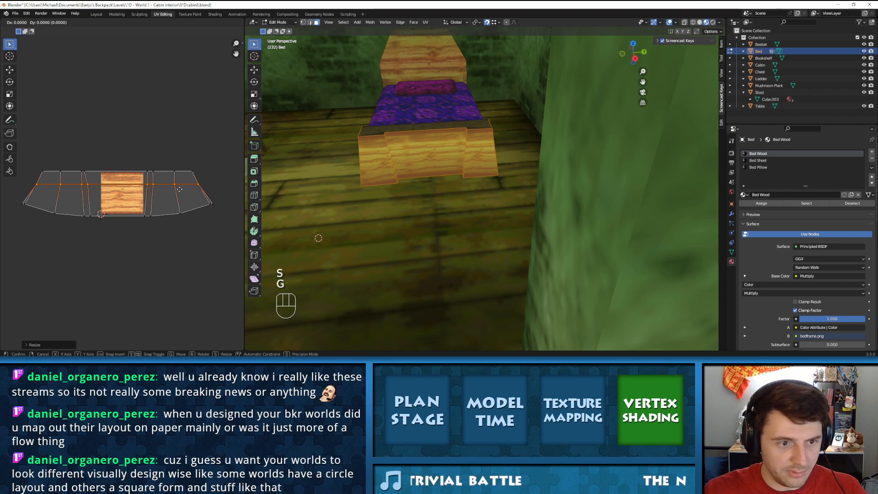
left_click(179, 194)
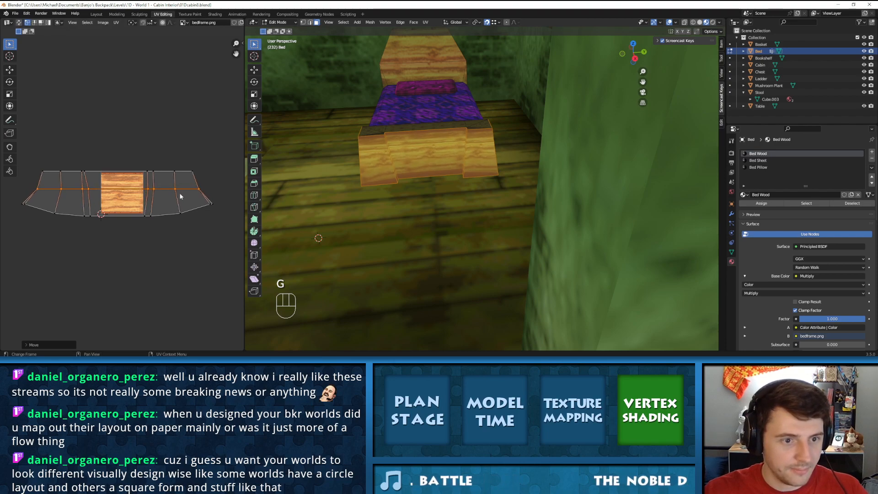
key("ctrl+z")
key("g")
left_click(180, 199)
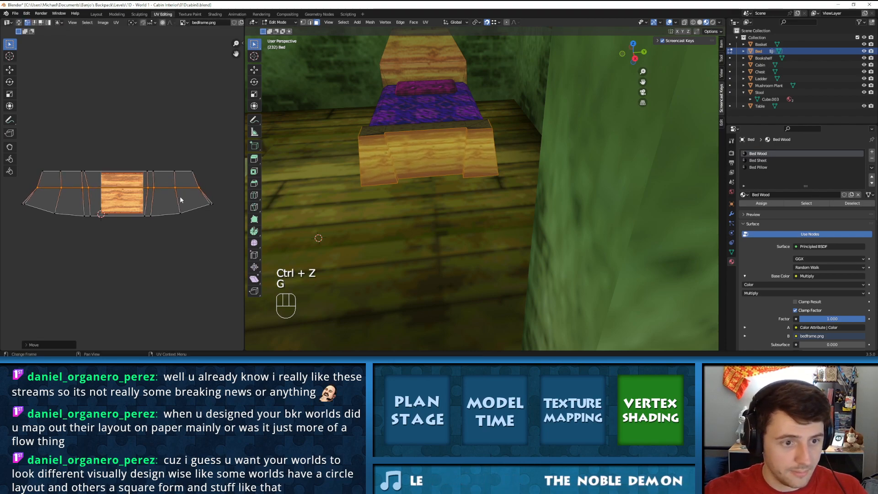
Select the lowest row of vertices in the footboard's UV island and scale it to 0 along Y
left_click(213, 208)
left_click(208, 206, "shift")
left_click(180, 213, "shift")
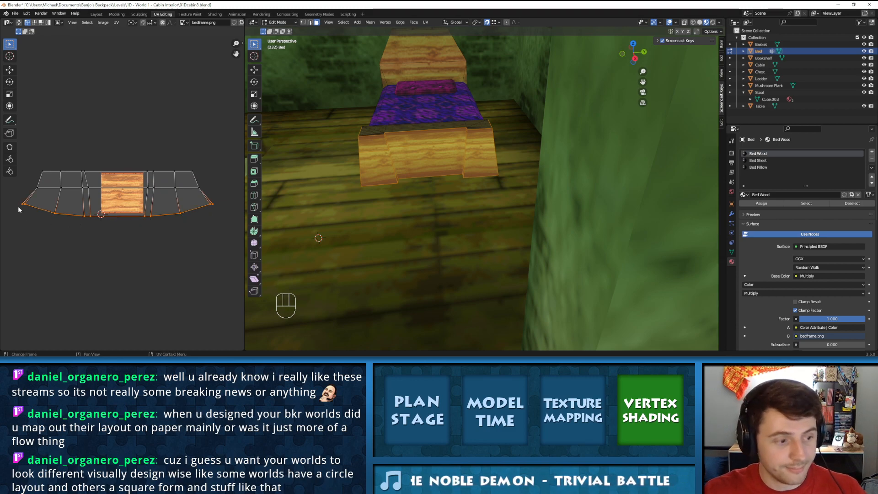
key("s")
key("y")
key("0")
key("Return")
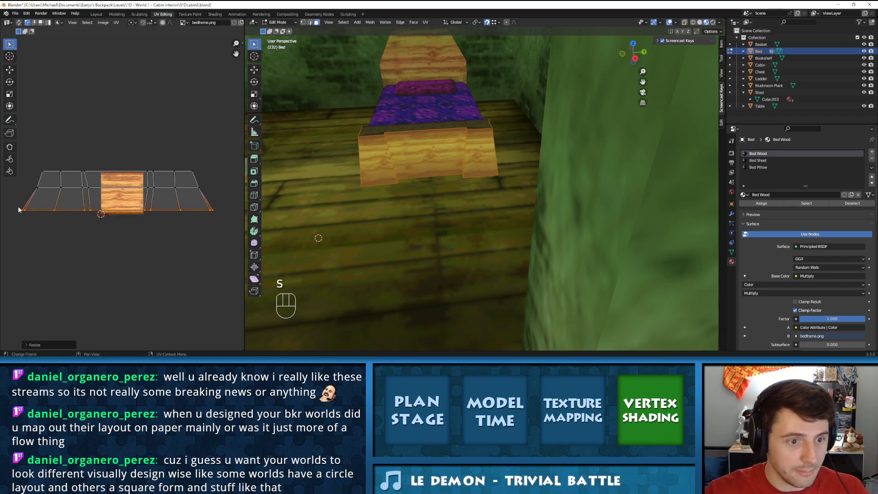
Move the flattened lowest row of UV vertices down to the lower edge of the wood texture
key("g")
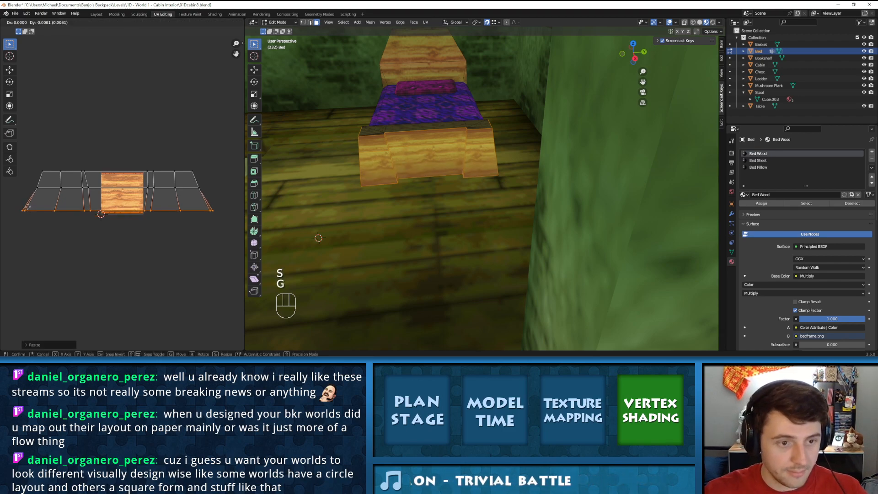
left_click(31, 212)
scroll(85, 208, "up", 6)
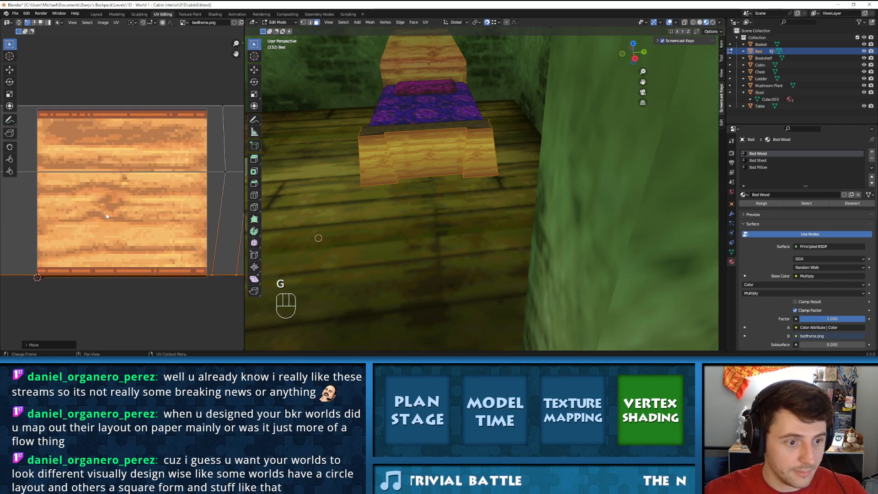
key("g")
key("x")
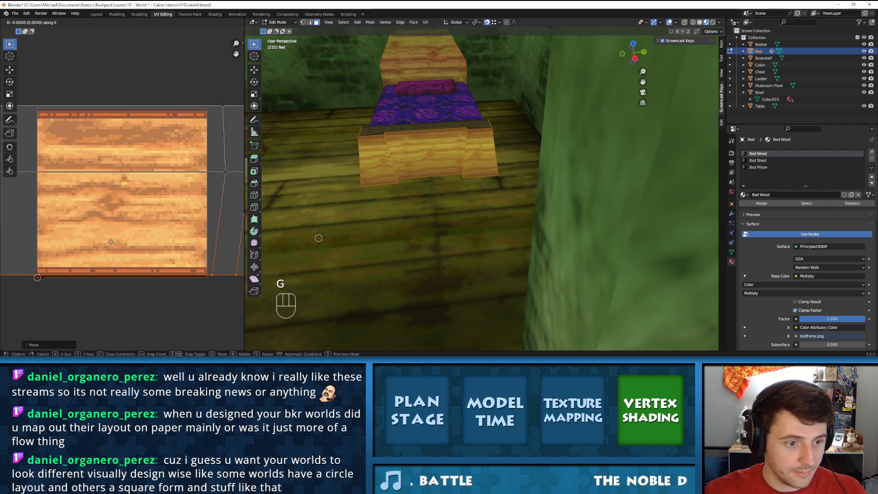
key("g")
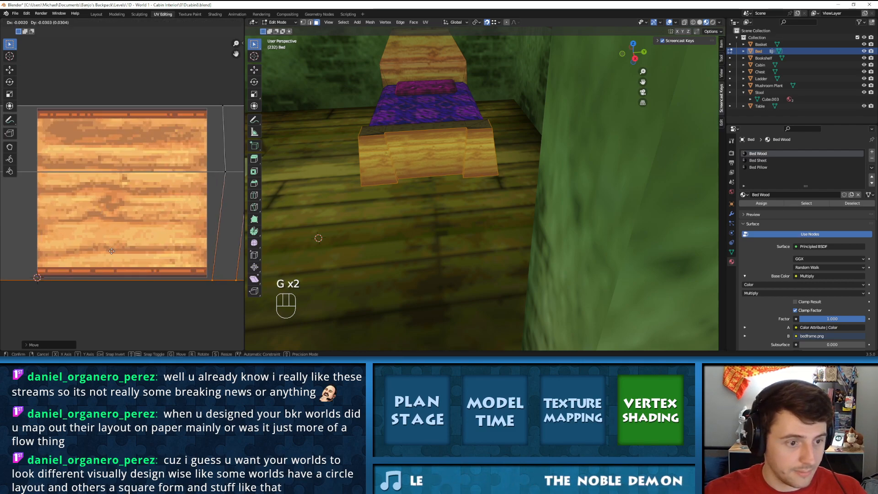
left_click(113, 247)
scroll(139, 248, "down", 4)
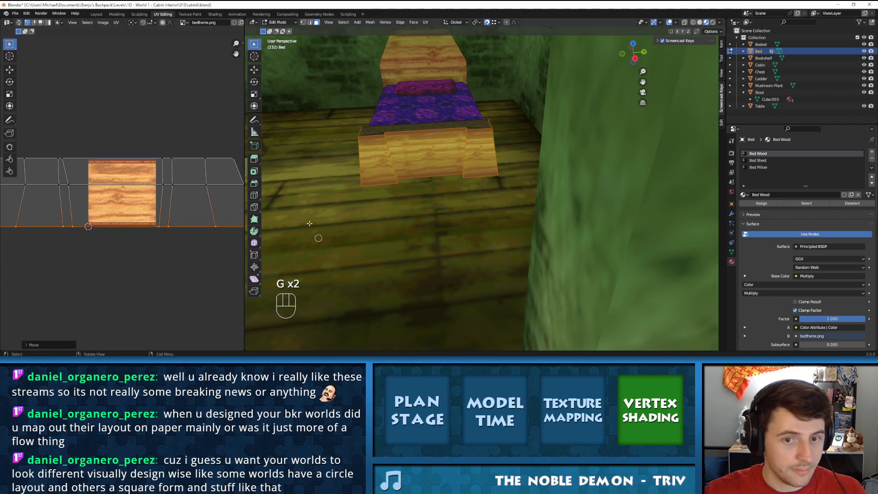
Leave mesh editing and examine the wood and trim on the bed's footboard from several angles
scroll(443, 178, "up", 4)
scroll(431, 167, "down", 2)
key("Tab")
middle_click_drag(432, 167, 392, 133)
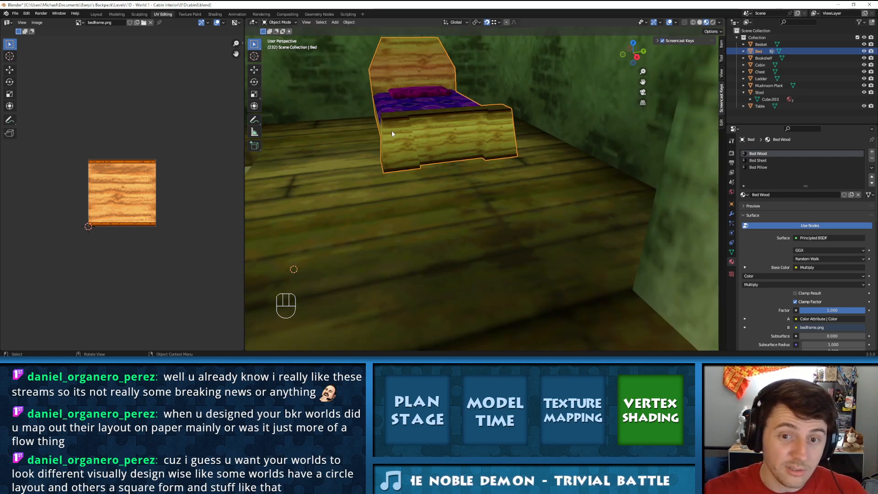
scroll(409, 126, "up", 3)
middle_click_drag(433, 105, 480, 193, "shift")
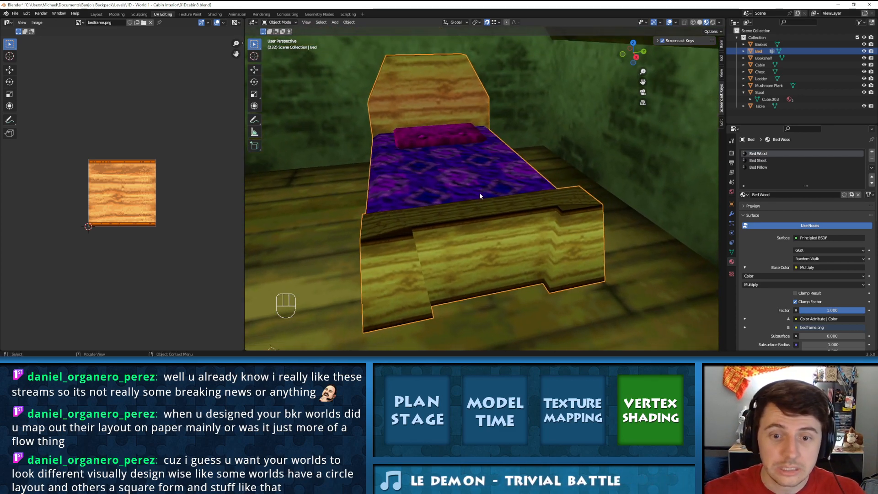
middle_click_drag(418, 210, 452, 206)
middle_click_drag(580, 221, 518, 221)
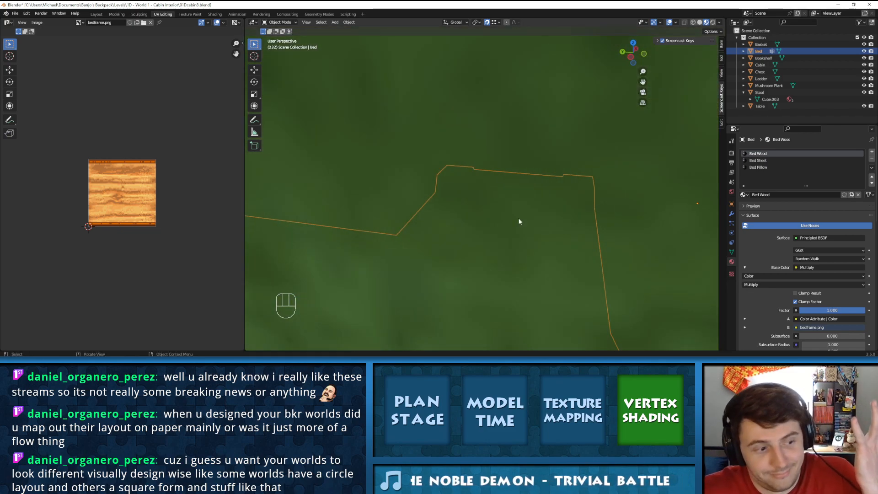
Select the faces on the footboard's inner side next to the bed sheet and unwrap them
scroll(522, 197, "up", 2)
key("Tab")
middle_click_drag(440, 182, 522, 185)
left_click(521, 184, "shift")
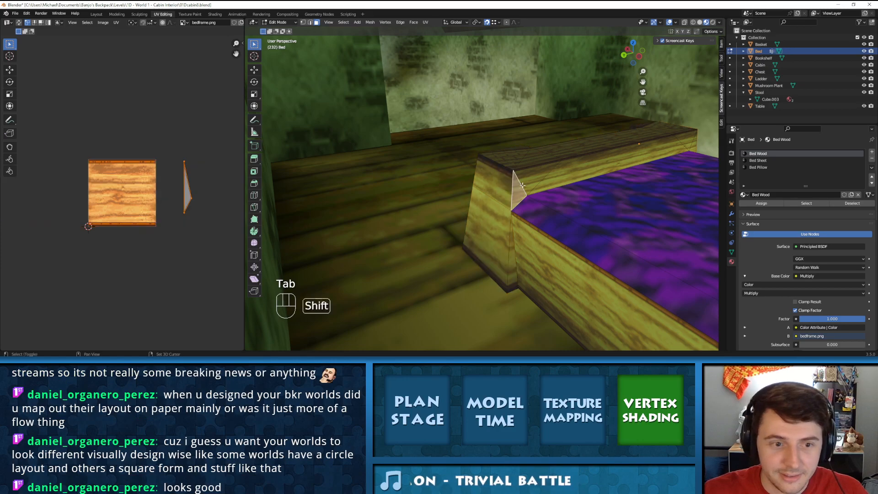
left_click(532, 179, "shift")
left_click(564, 171, "shift")
middle_click_drag(572, 171, 416, 191, "shift")
left_click(566, 161, "shift")
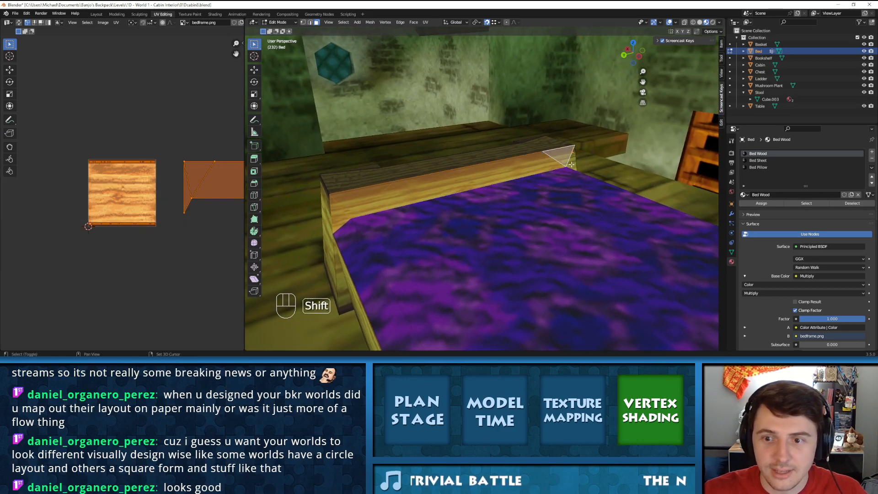
key("u")
left_click(566, 140)
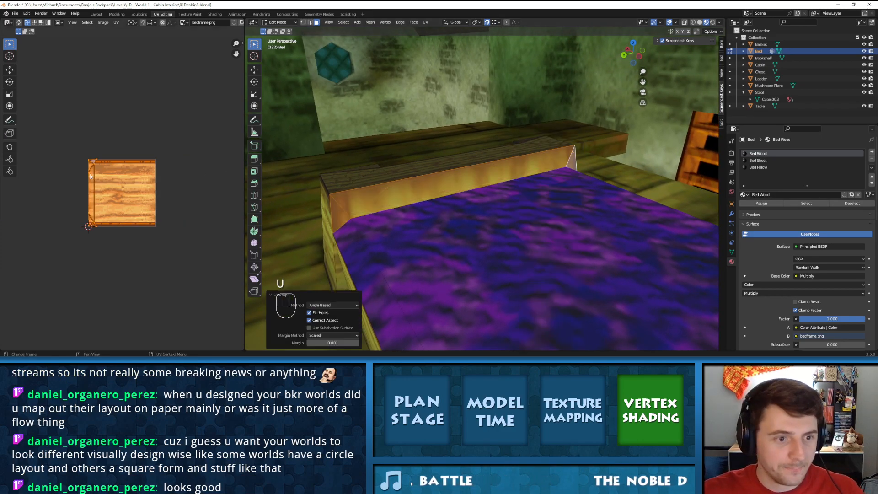
Rotate the inner faces' UV island until it lies horizontally and place it just above the wood texture
key("r")
left_click(112, 170)
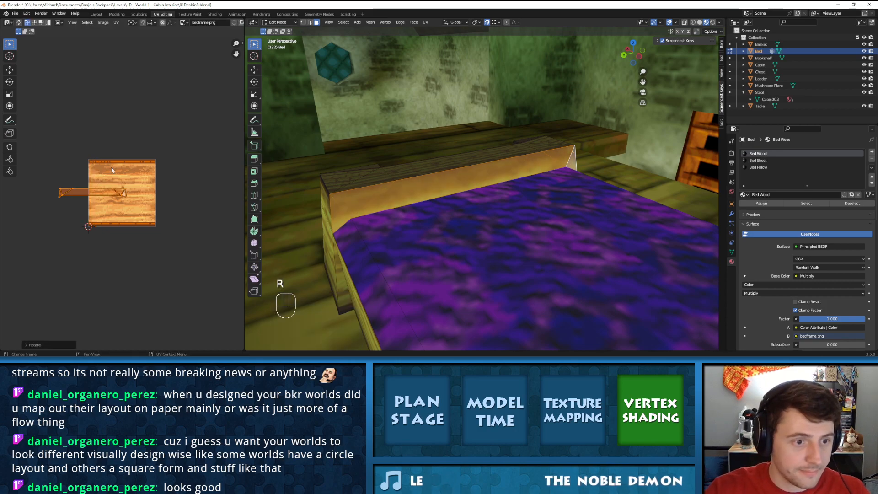
key("g")
left_click(141, 124)
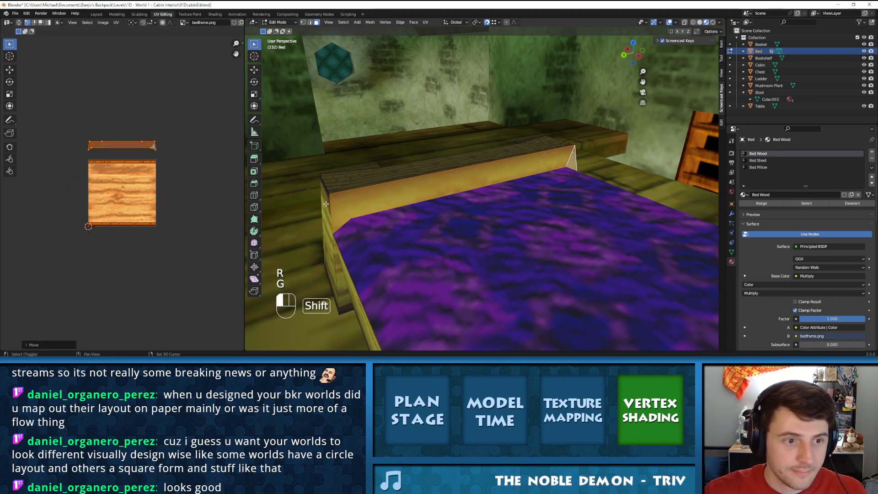
Add the footboard's upper end face to the selection, try moving part of its UVs, and undo that move
middle_click_drag(295, 186, 325, 179)
scroll(365, 202, "up", 2)
middle_click_drag(214, 188, 190, 186)
left_click(224, 187)
key("g")
key("ctrl+z")
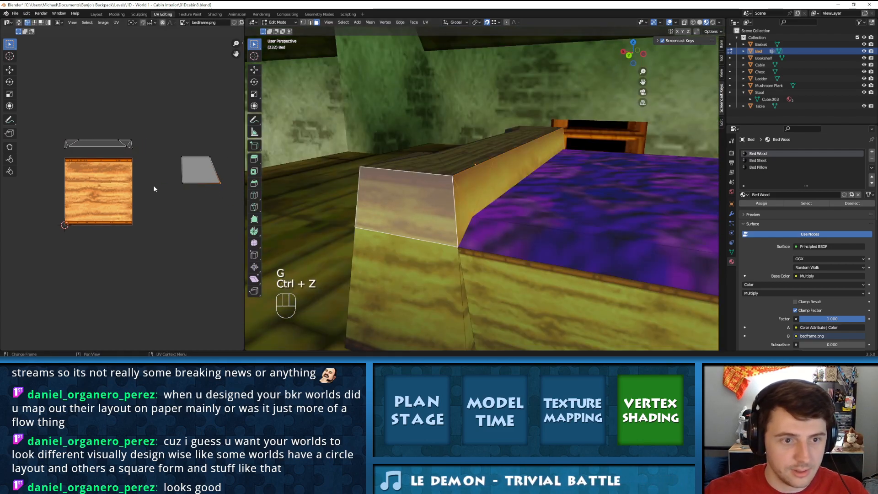
Place the 2D cursor at the end face's upper UV corner and move the inner faces' UV strip beside that island
key("a")
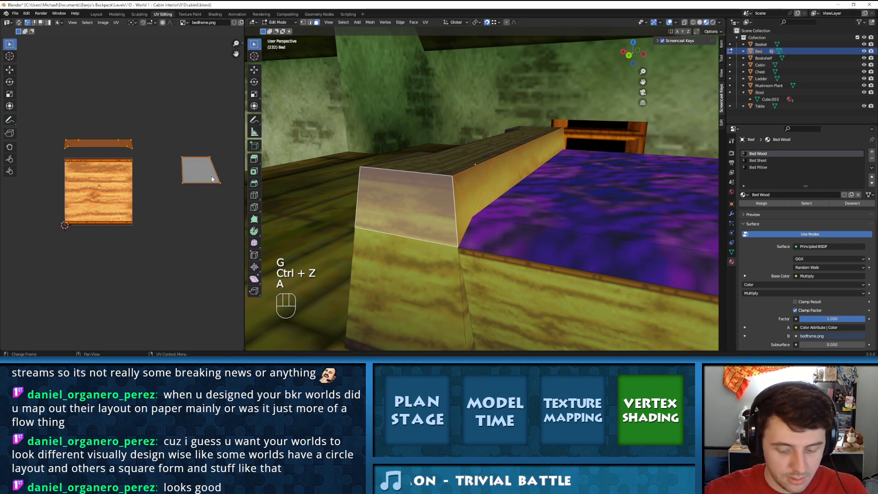
key("l")
key("l")
key("l")
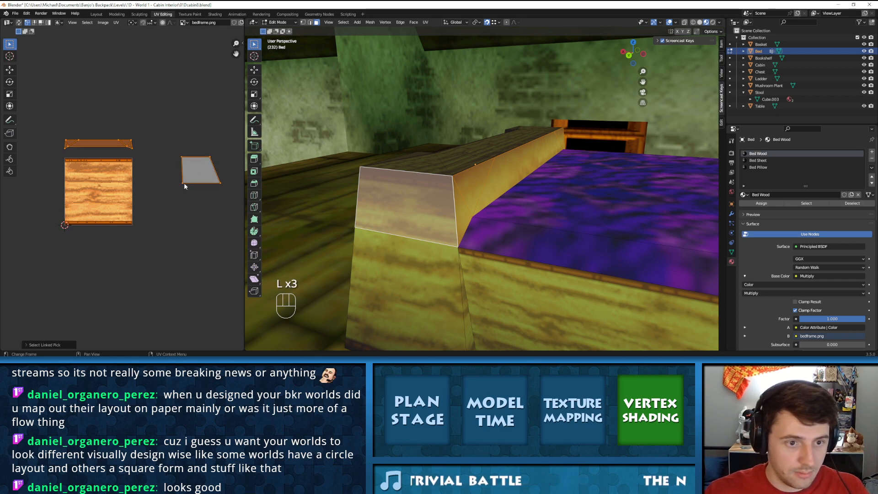
right_click(184, 160, "shift")
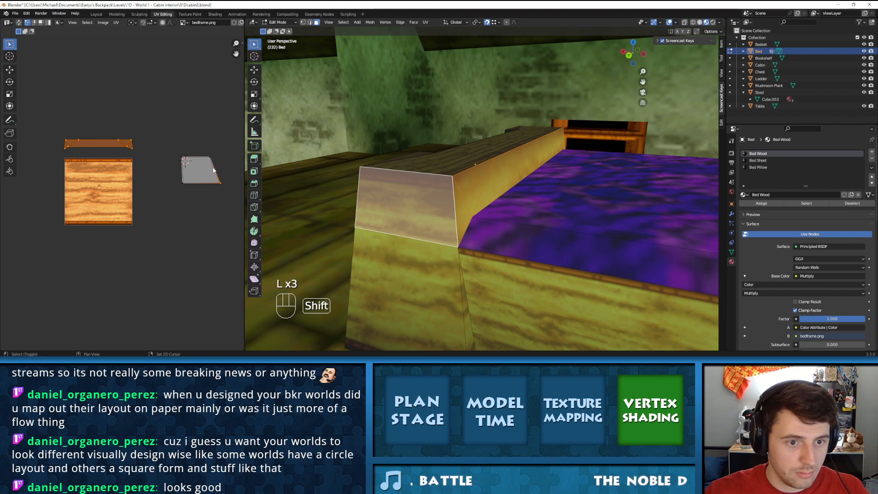
key("g")
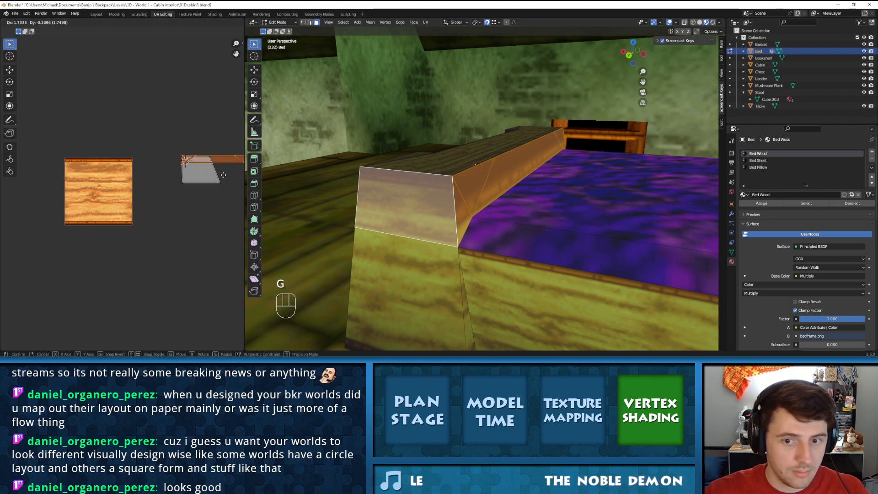
left_click(241, 182)
middle_click_drag(242, 170, 159, 173, "shift")
key("g")
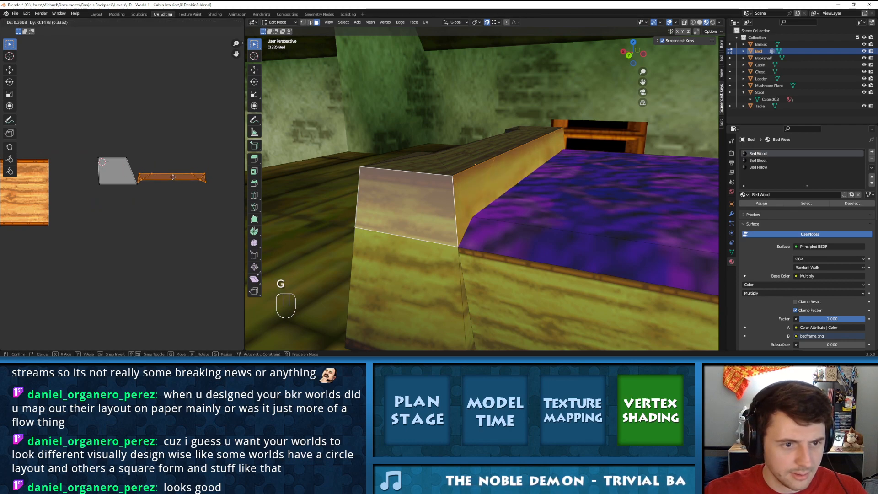
left_click(176, 177)
Scale up the inner faces' UV strip to about the end face island's height and overlap their ends
key("s")
left_click(137, 176)
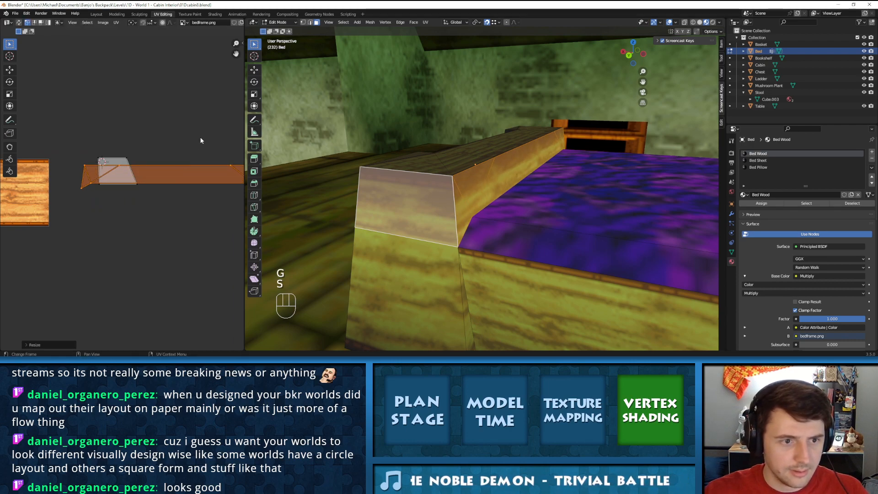
key("g")
left_click(135, 176)
scroll(135, 156, "up", 5)
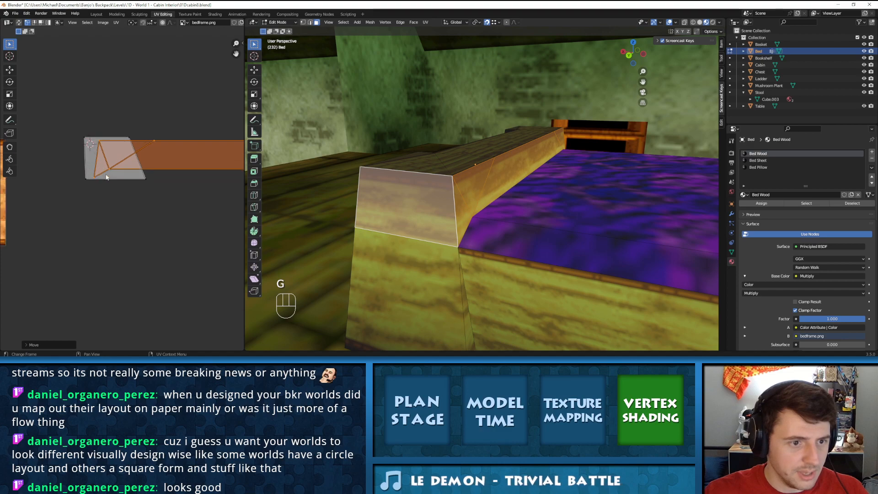
key("s")
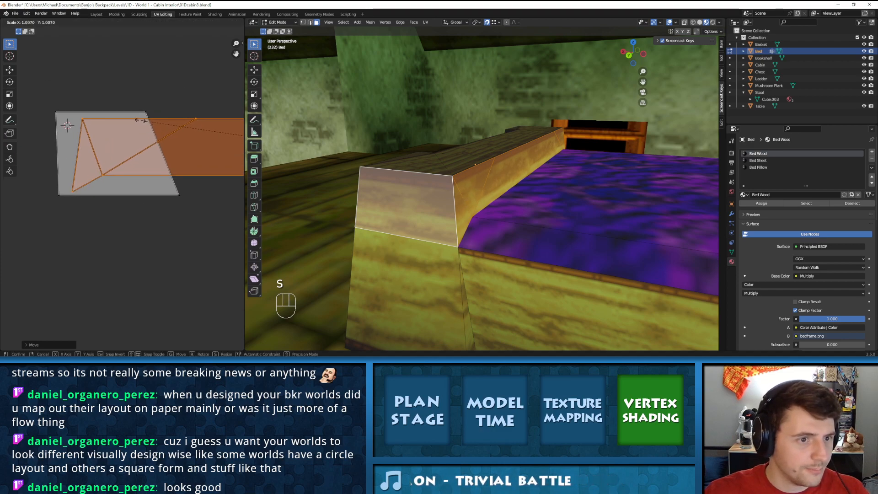
left_click(116, 114)
key("h")
key("ctrl+z")
key("h")
key("ctrl+z")
Move the inner faces' UV strip so its end lines up with the end face's island, and select its upper edge
key("g")
left_click(152, 125)
scroll(152, 130, "down", 4)
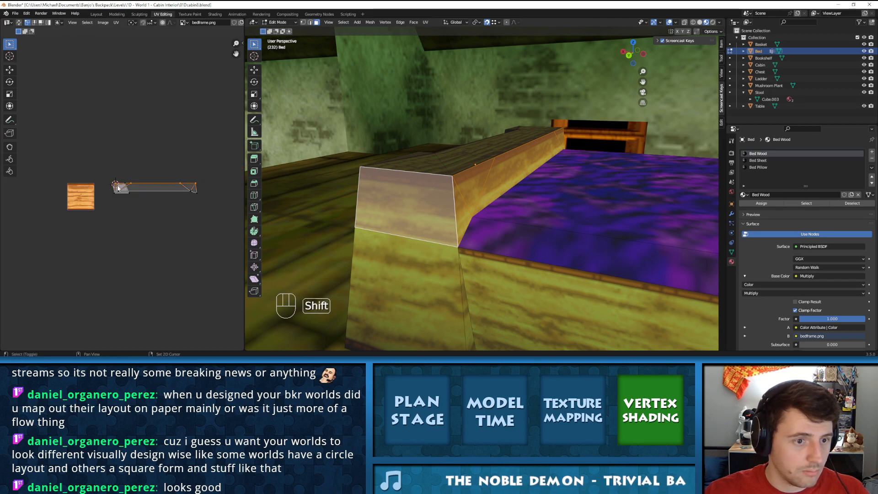
scroll(120, 171, "up", 3)
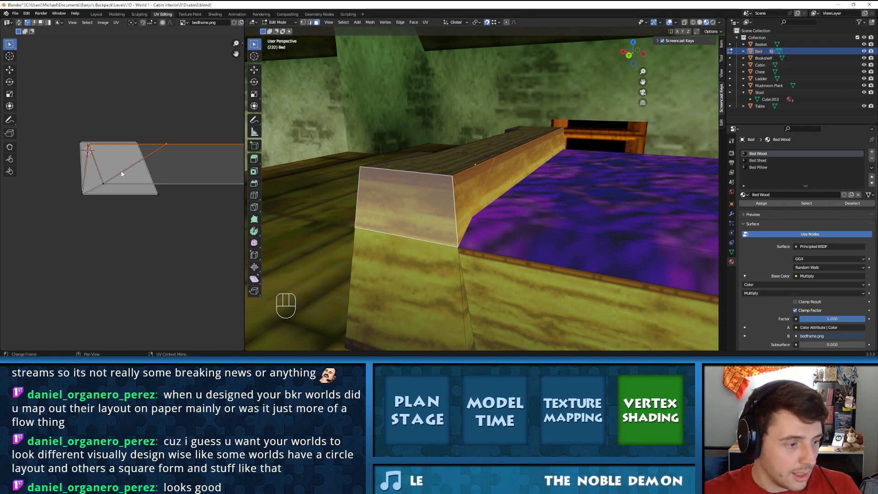
Move the selected upper edge of the inner faces' UV strip level with the end face island's upper edge
scroll(140, 132, "up", 4)
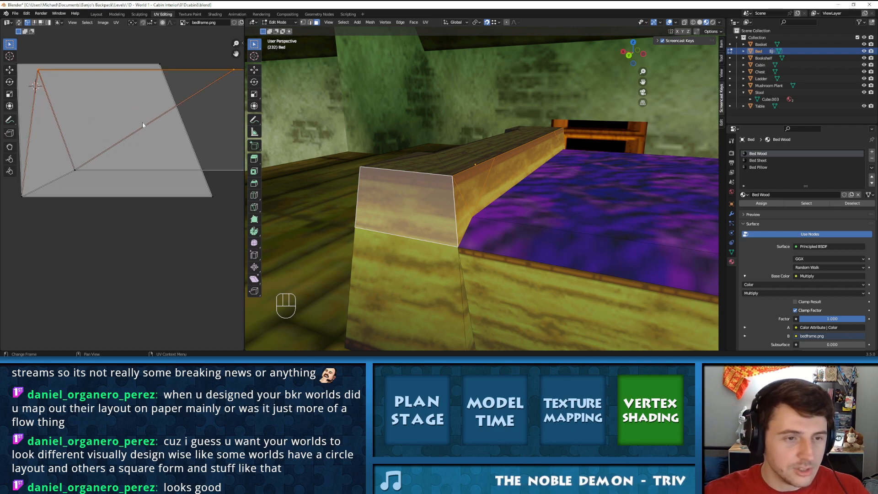
key("g")
left_click(154, 82)
scroll(155, 92, "down", 10)
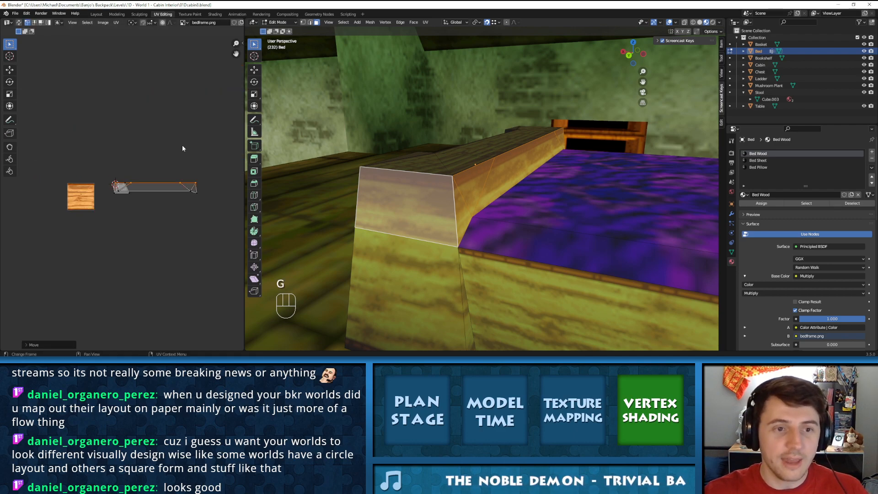
middle_click_drag(538, 173, 457, 178)
scroll(139, 168, "up", 5)
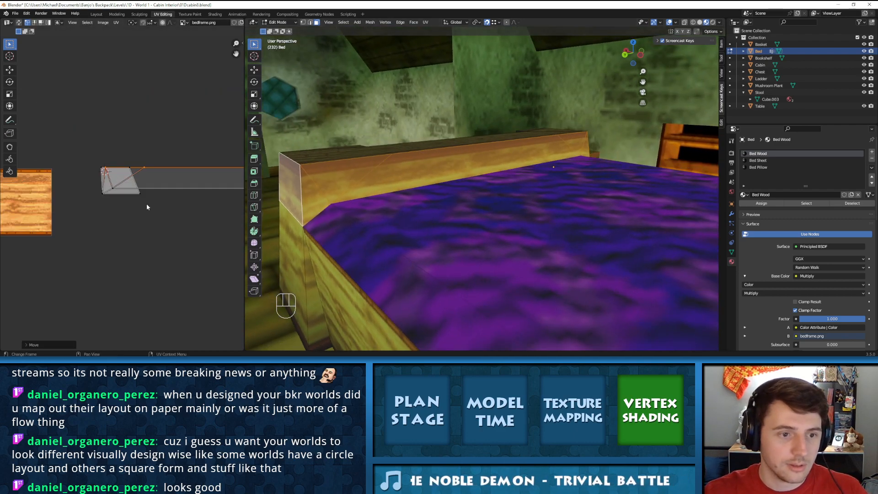
Select the whole inner faces' UV strip and move it so its lower corner meets the end face island's lower corner
key("l")
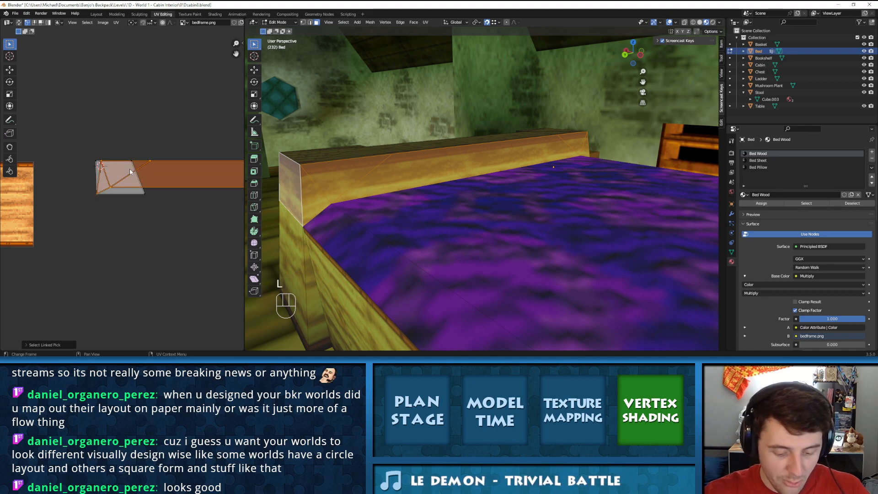
key("g")
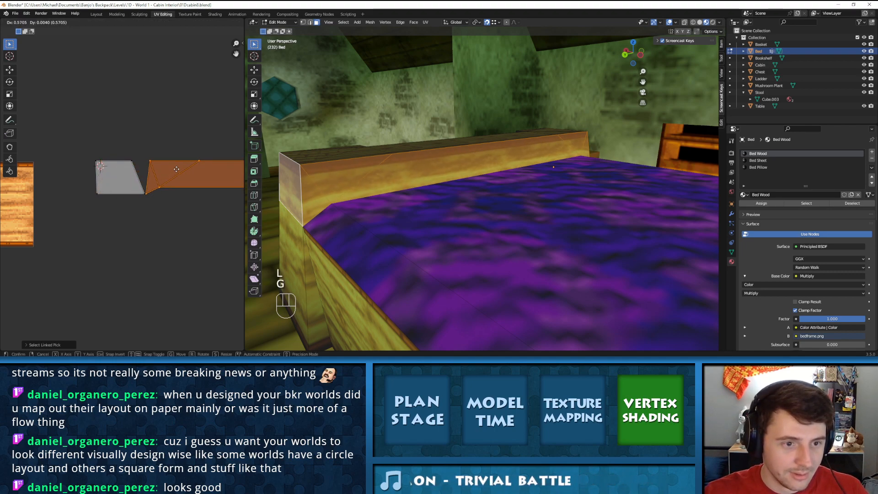
left_click(175, 169)
scroll(149, 168, "up", 3)
Move the strip's near upper corner along X onto the end face island's upper corner and preview the seam in Object Mode
left_click(176, 130)
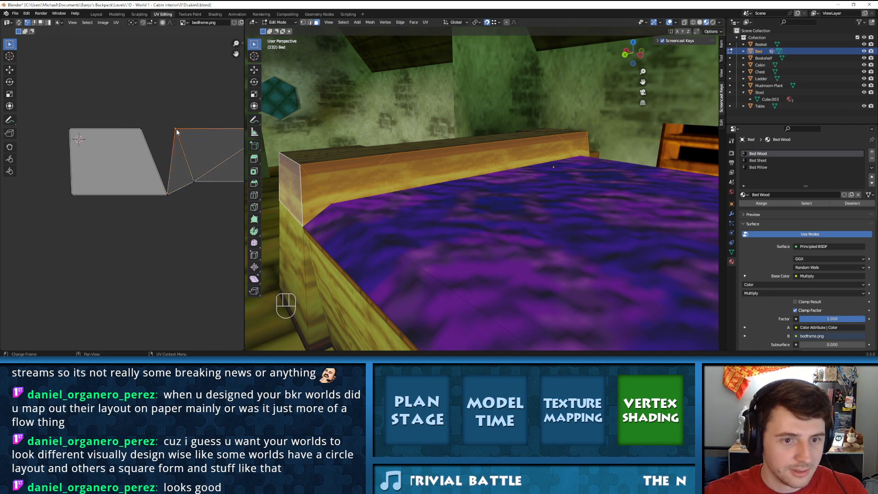
key("h")
key("ctrl+z")
key("g")
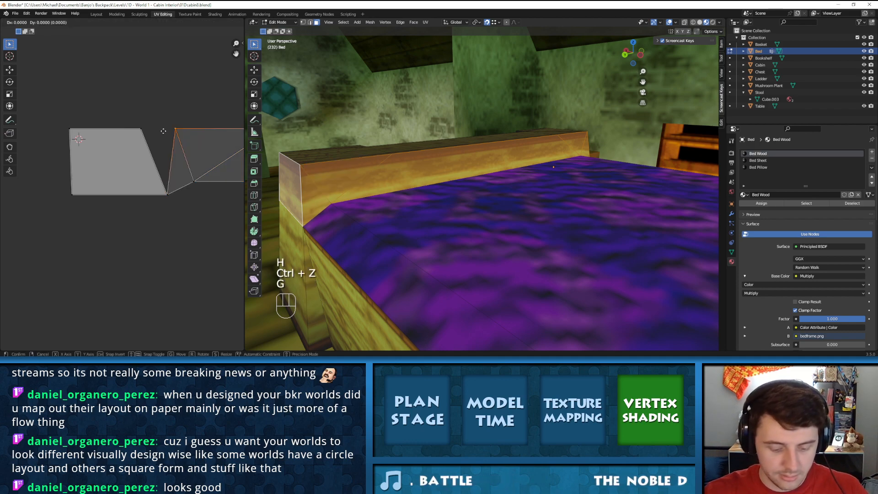
key("x")
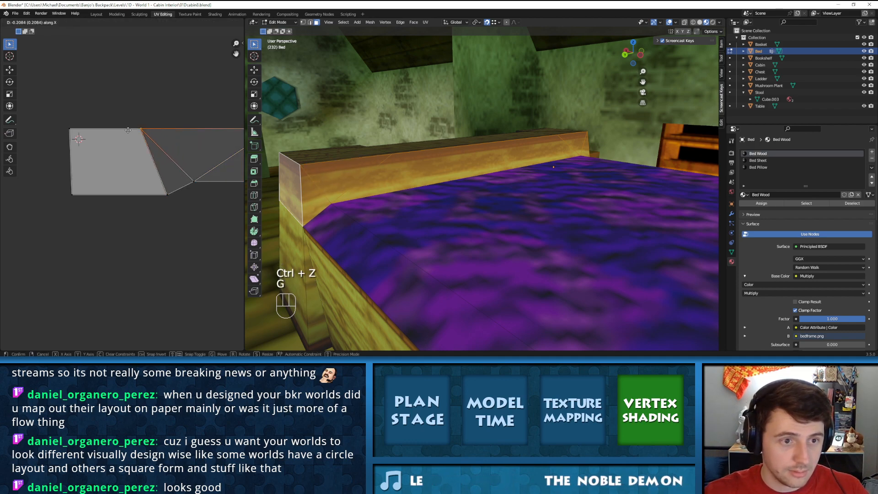
left_click(128, 130)
middle_click_drag(189, 143, 76, 143, "shift")
key("Tab")
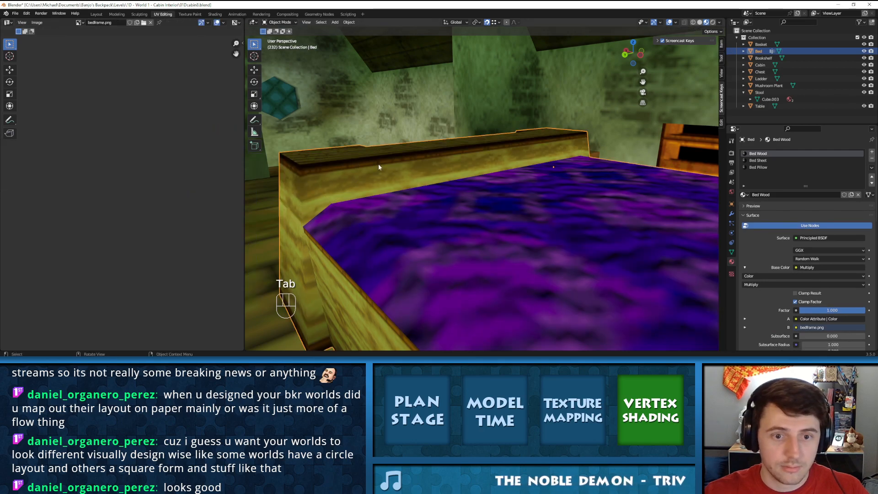
key("Tab")
Add the upper end face on the footboard's opposite side to the selection and bring its UV island into view
middle_click_drag(538, 151, 432, 150)
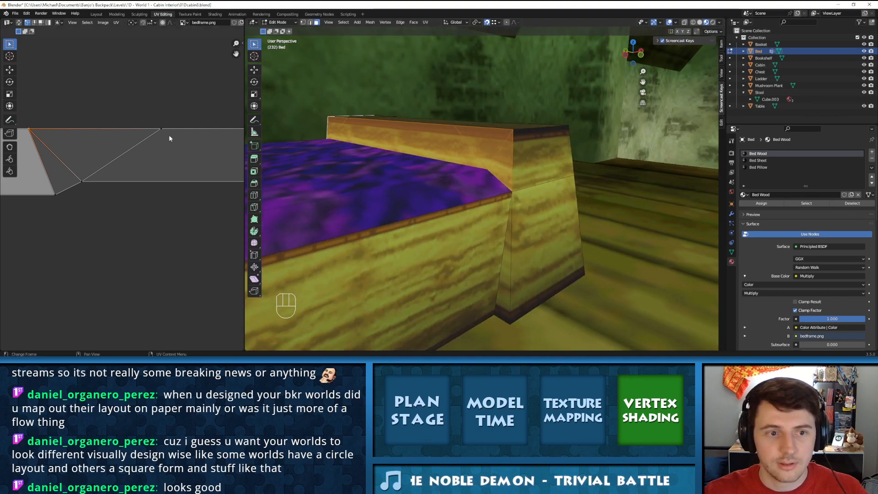
scroll(169, 135, "down", 6)
middle_click_drag(193, 152, 121, 143, "shift")
scroll(188, 169, "up", 4)
scroll(156, 160, "down", 5)
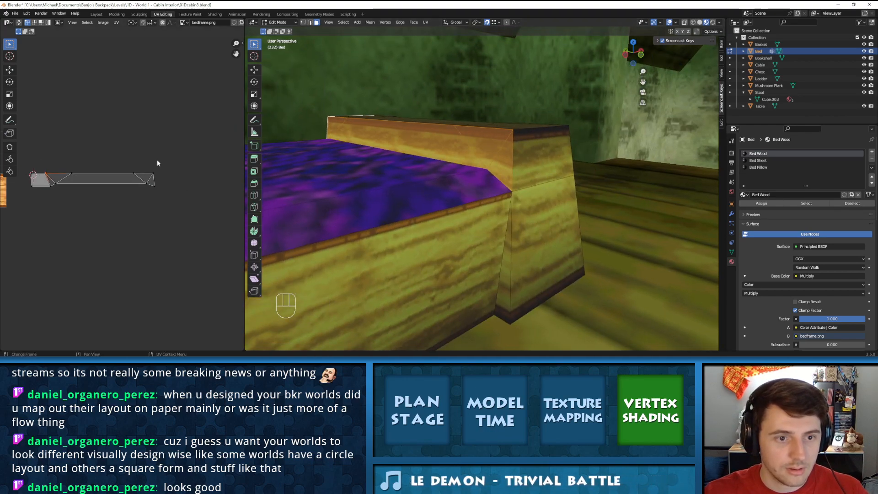
scroll(155, 163, "down", 2)
left_click(527, 164, "shift")
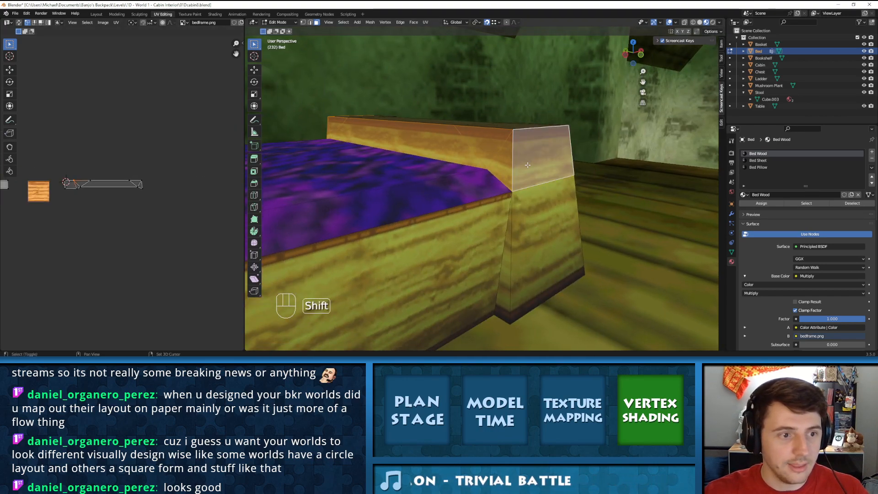
middle_click_drag(82, 171, 116, 168, "shift")
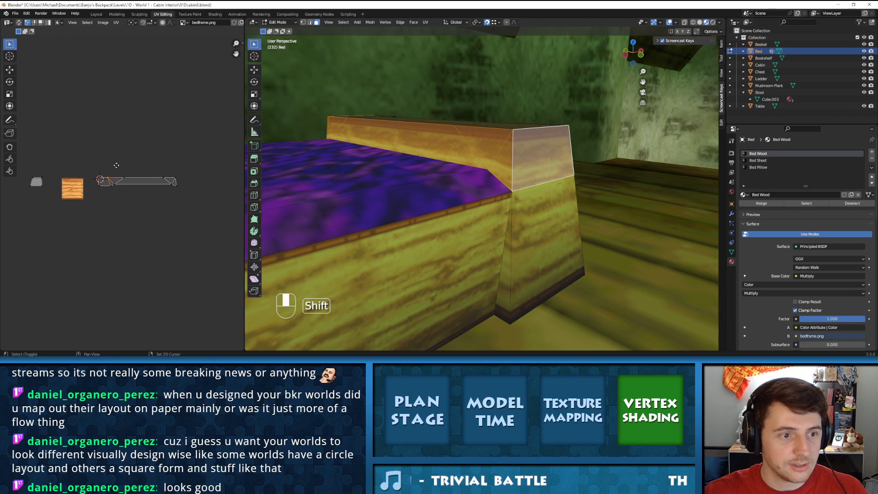
Select the two end corners at the strip's far end and move them along X past the opposite end face's island
left_click(175, 177)
left_click(178, 185, "shift")
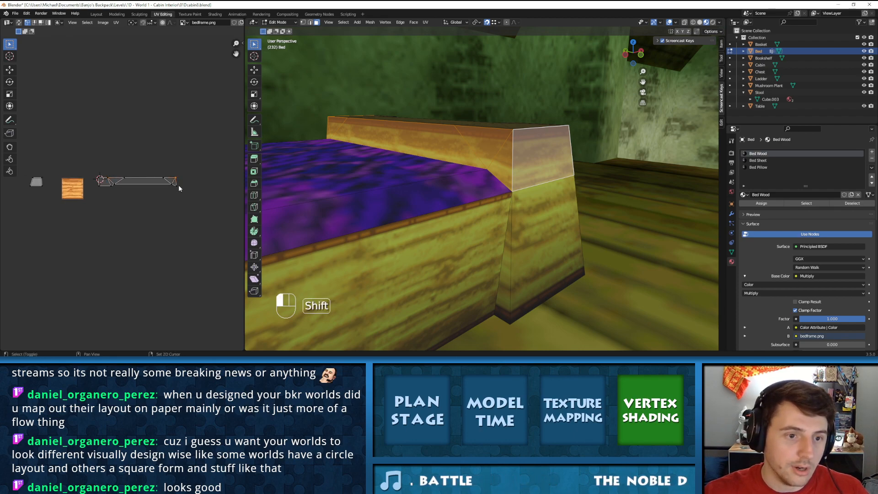
key("g")
key("x")
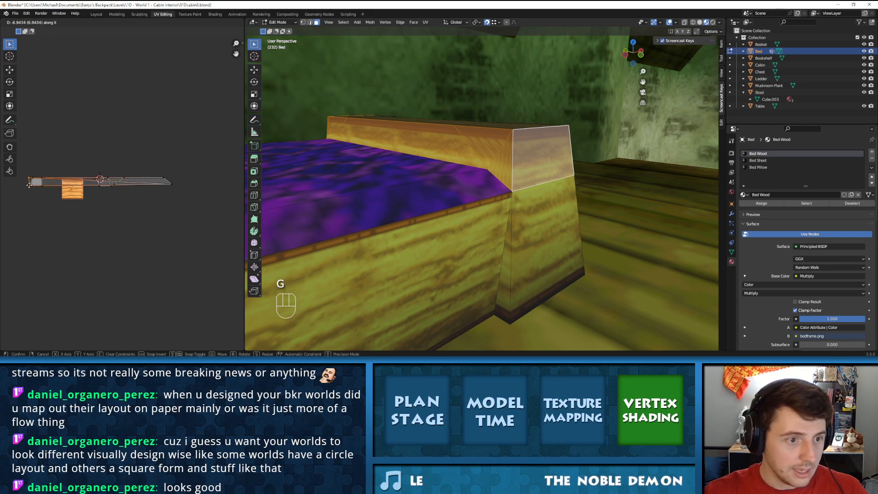
left_click(37, 179)
key("KP_Decimal")
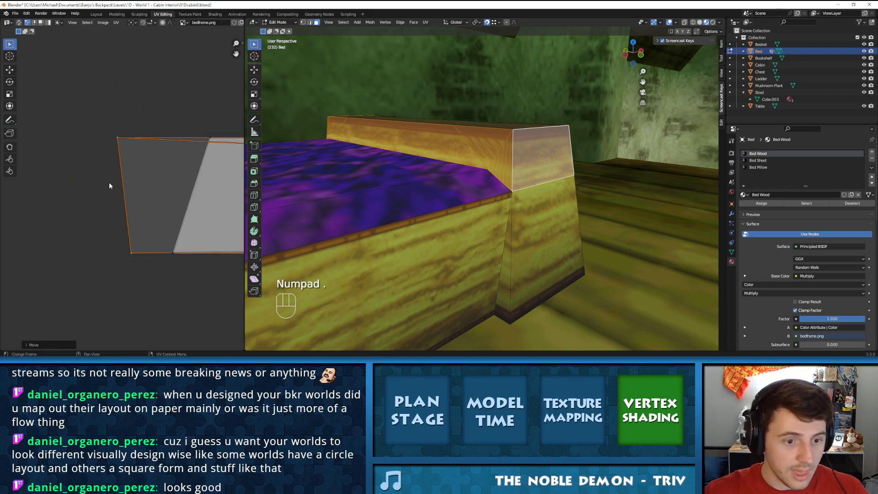
Move the strip's upper and lower end corners individually beside the end face island's corners so the edge follows its slope
left_click(117, 142)
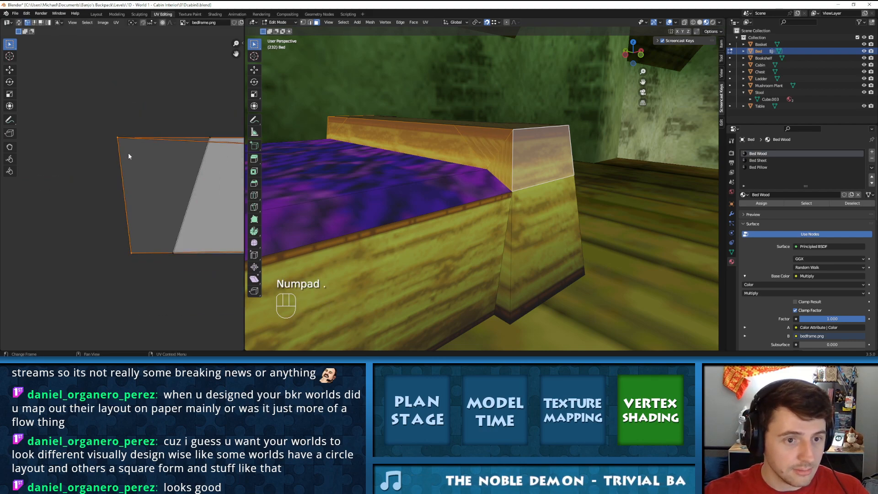
key("g")
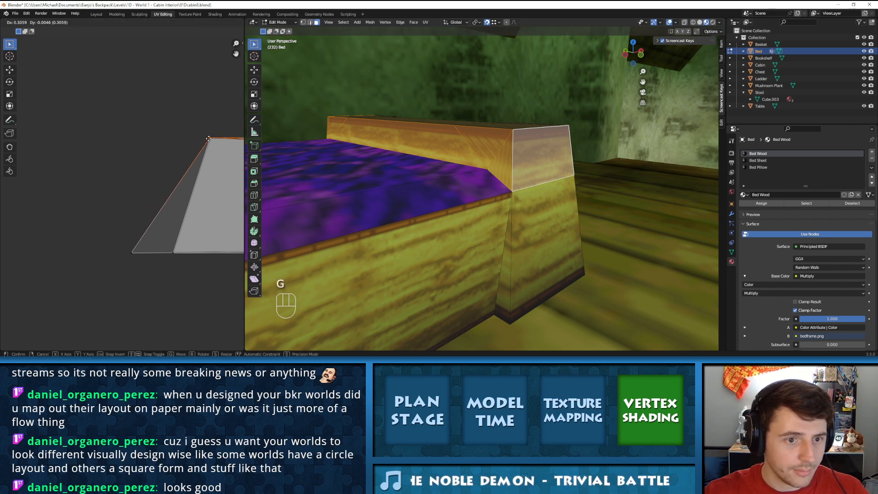
left_click(207, 140)
left_click(133, 253)
key("g")
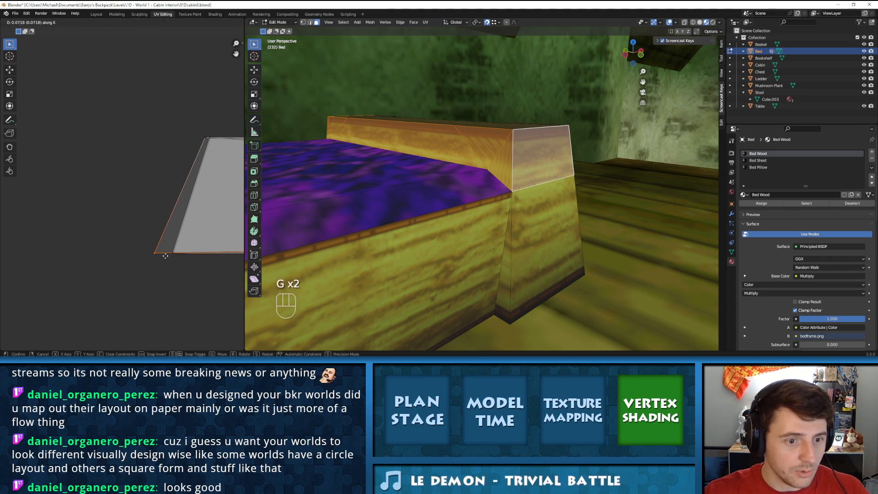
left_click(171, 255)
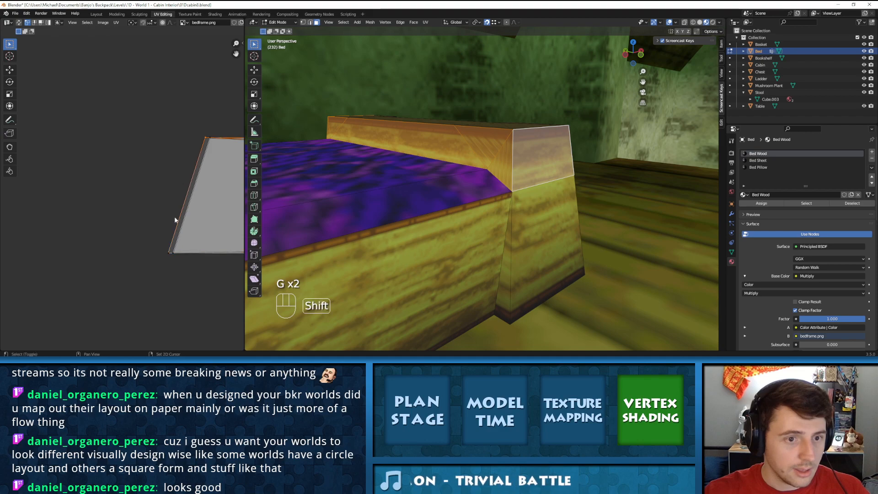
Move the sloped end edge back along X to the far end of the inner faces' UV strip
scroll(166, 250, "down", 7)
scroll(168, 250, "down", 3)
middle_click_drag(166, 223, 36, 241, "shift")
key("g")
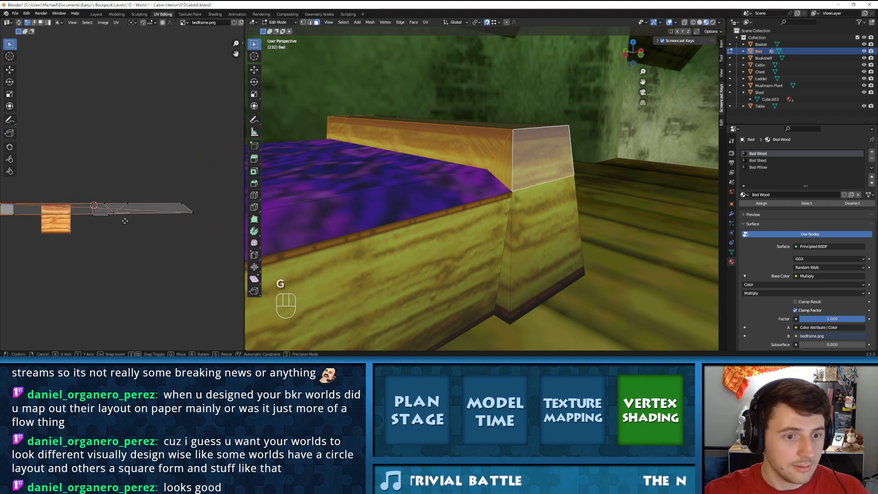
key("x")
left_click(83, 225)
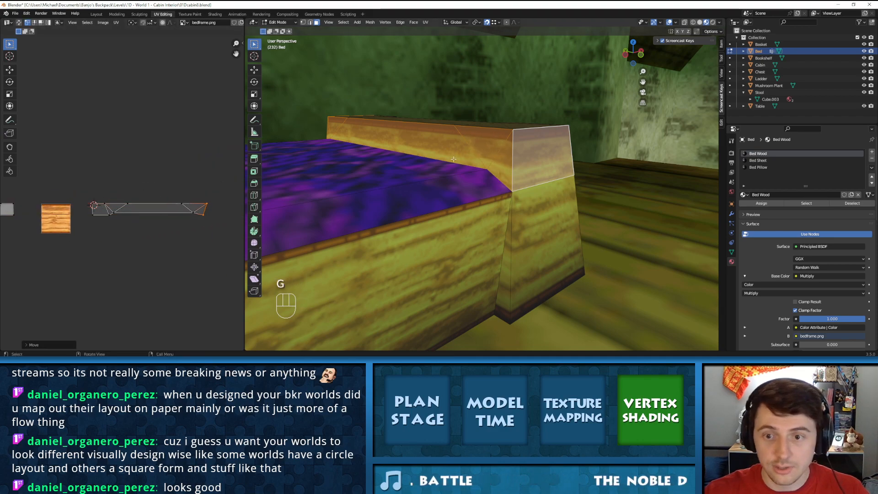
Fine-tune the strip's far end edge along X, previewing in Object Mode how the wood grain meets at the footboard's corner
scroll(519, 172, "up", 5)
key("Tab")
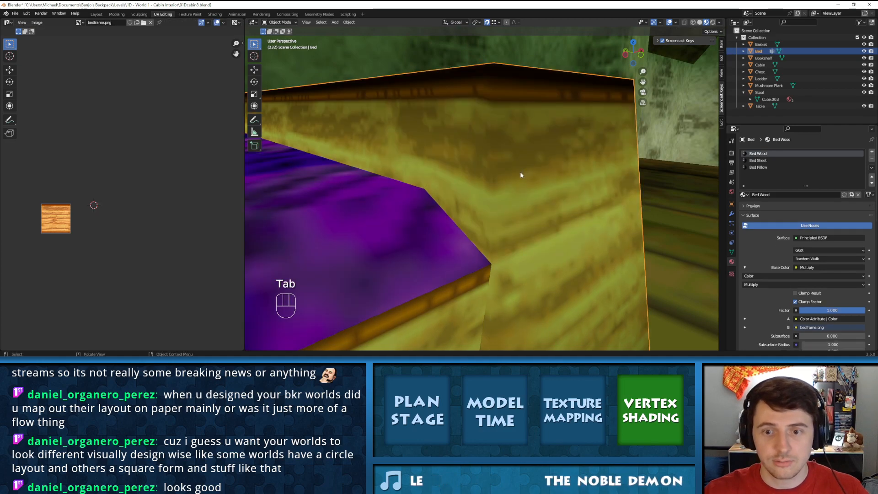
key("Tab")
key("KP_Decimal")
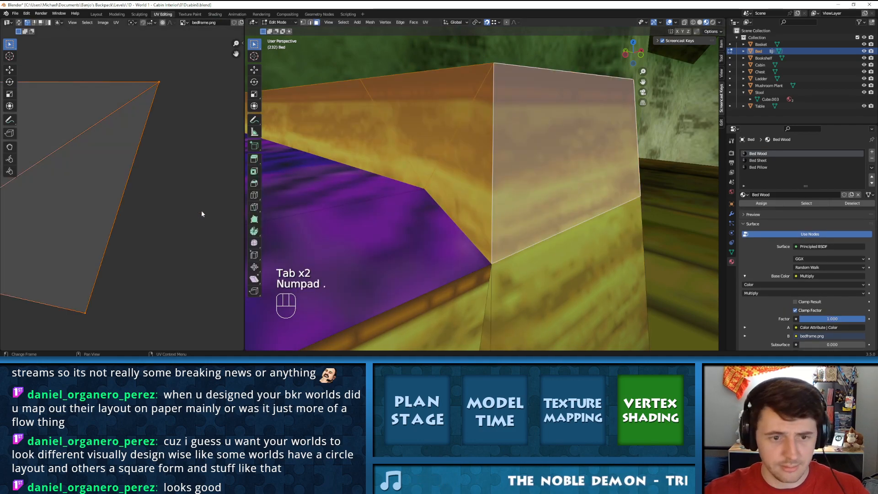
key("g")
left_click(139, 177)
key("Tab")
key("Tab")
key("g")
left_click(147, 178)
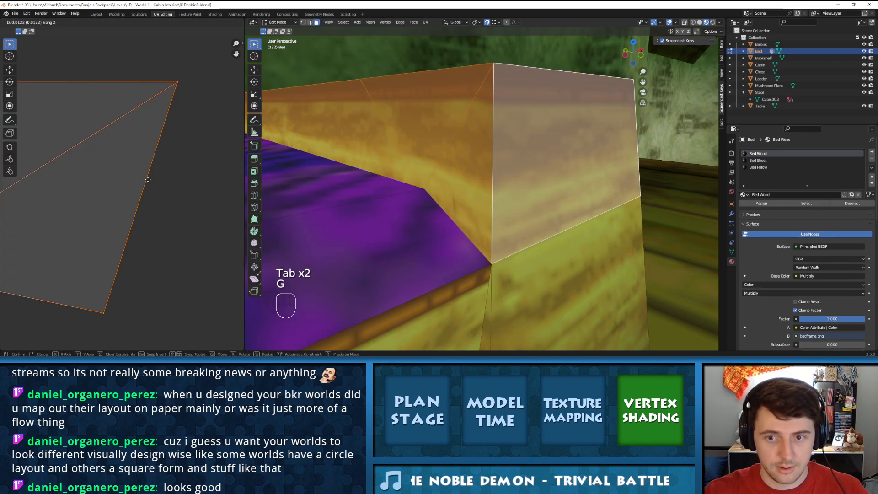
key("Tab")
key("Tab")
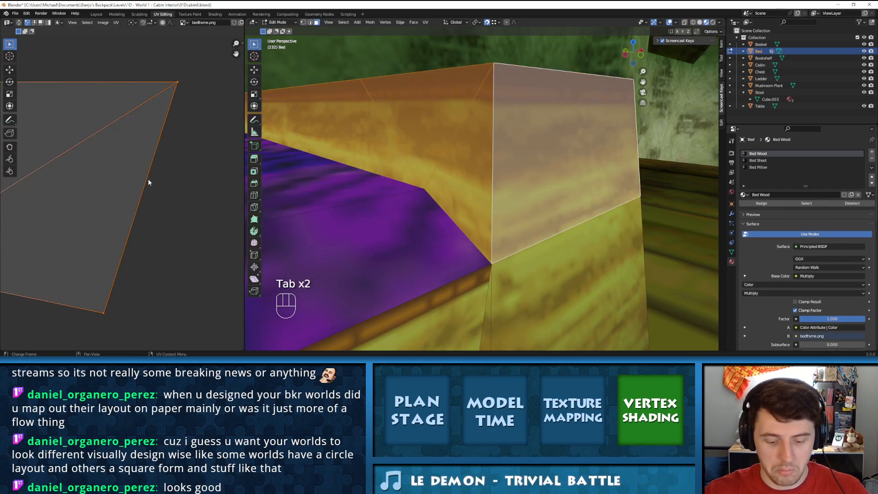
key("g")
left_click(111, 182)
key("Tab")
key("Tab")
key("g")
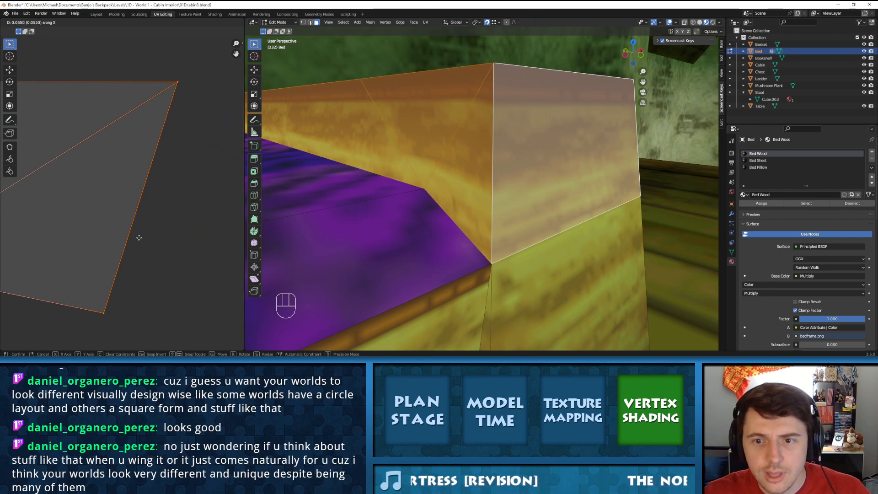
left_click(120, 241)
key("Tab")
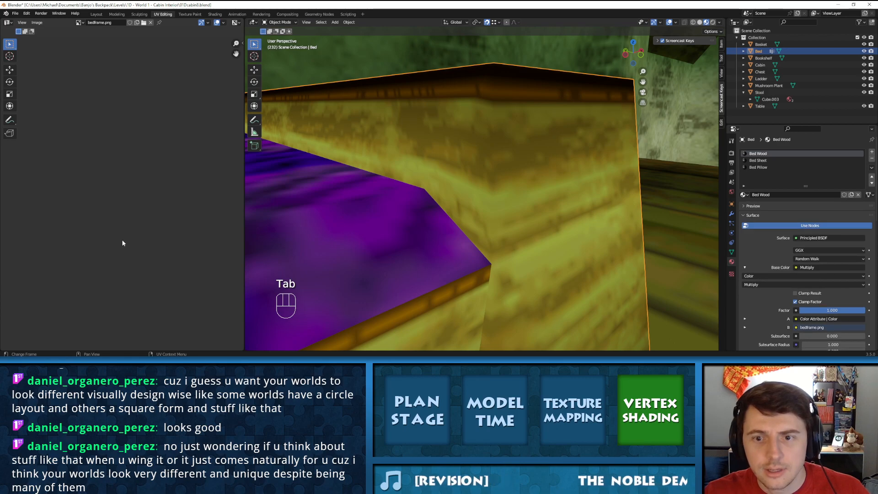
Select all of the footboard's top faces, unwrap their UVs, and save the file
middle_click_drag(434, 230, 458, 187)
middle_click_drag(577, 168, 481, 191)
key("Tab")
left_click(427, 196, "shift")
left_click(543, 209, "shift")
left_click(610, 229, "shift")
scroll(531, 220, "down", 4)
scroll(531, 219, "up", 3)
key("u")
left_click(512, 140)
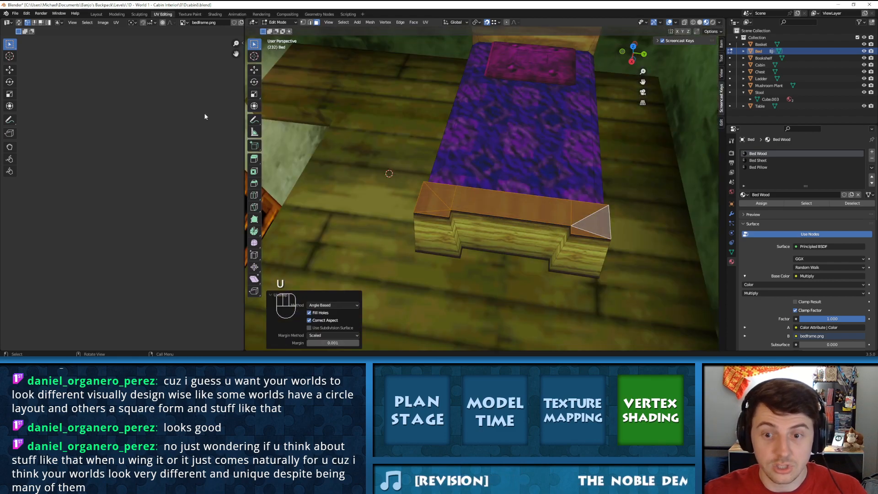
left_click(16, 14)
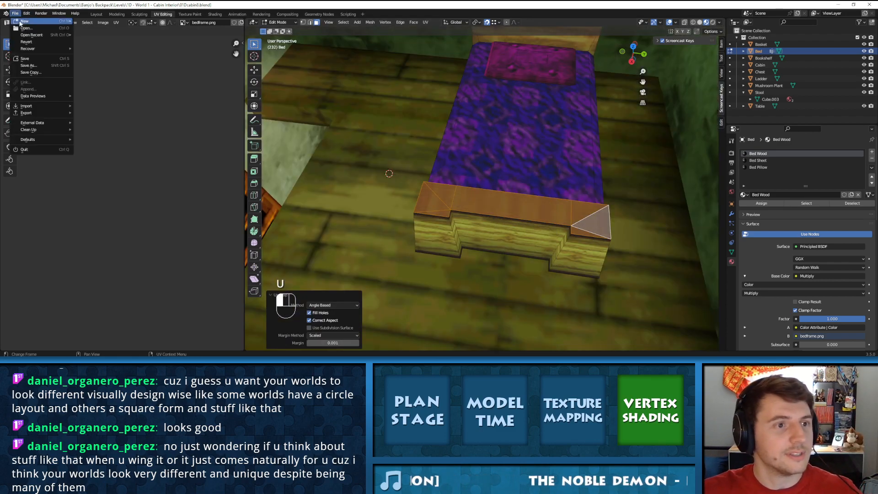
left_click(25, 59)
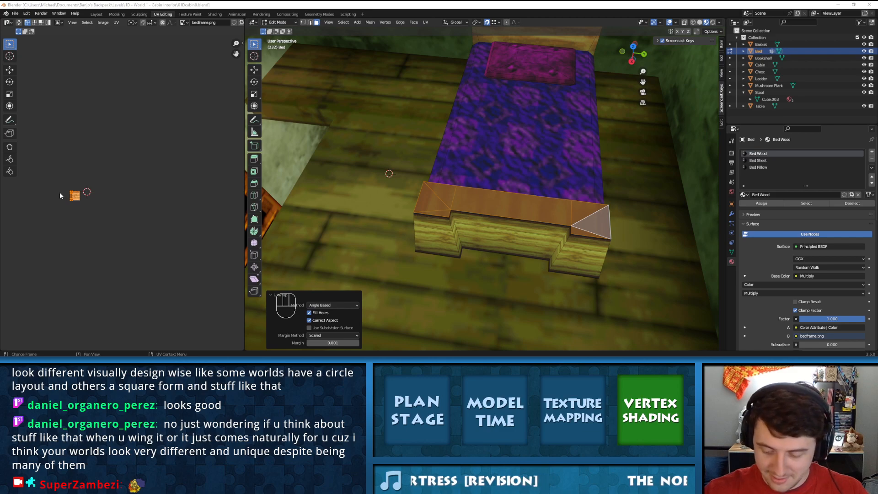
Scale the top faces' UVs down to a tiny point, place them at the texture's dark lower edge, and check the footboard
key("KP_Decimal")
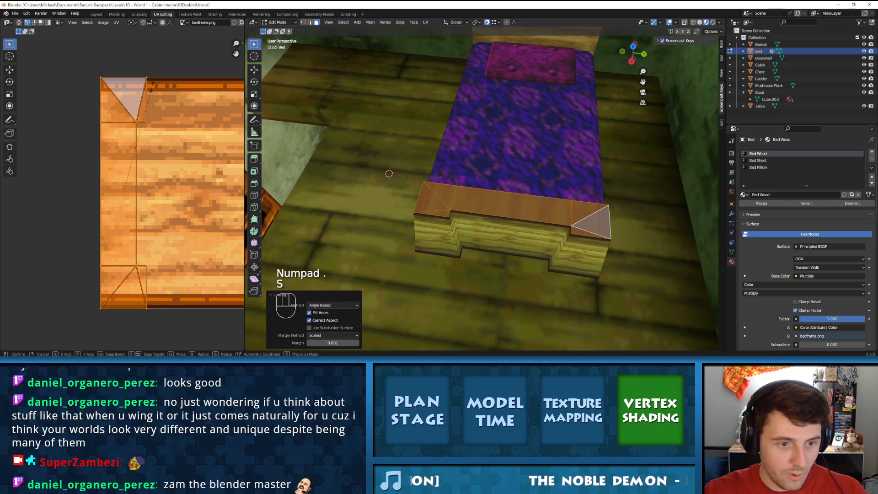
key("s")
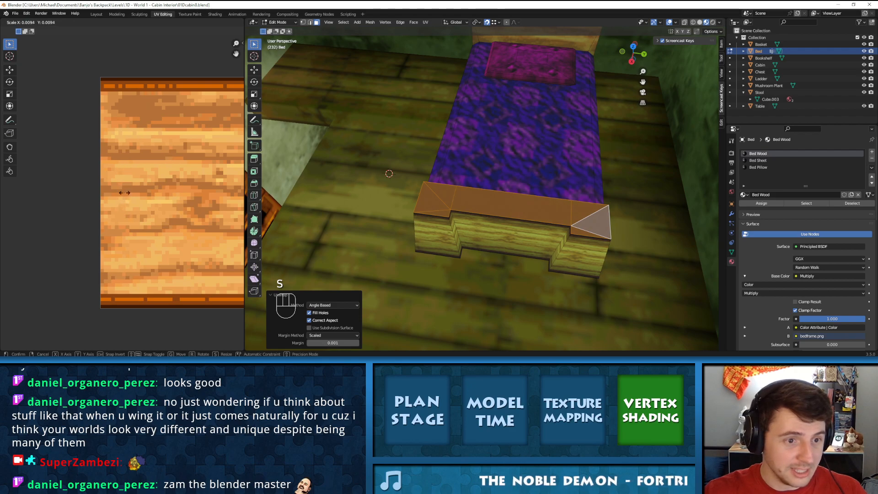
left_click(124, 193)
key("g")
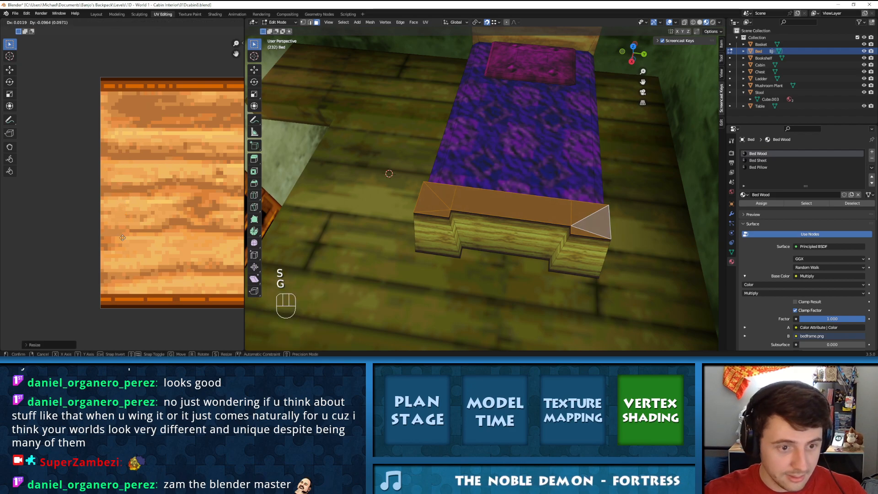
left_click(129, 310)
key("Tab")
middle_click_drag(505, 212, 479, 177)
scroll(570, 204, "up", 5)
scroll(571, 191, "down", 5)
scroll(532, 197, "down", 1)
scroll(533, 197, "up", 1)
scroll(472, 167, "up", 4)
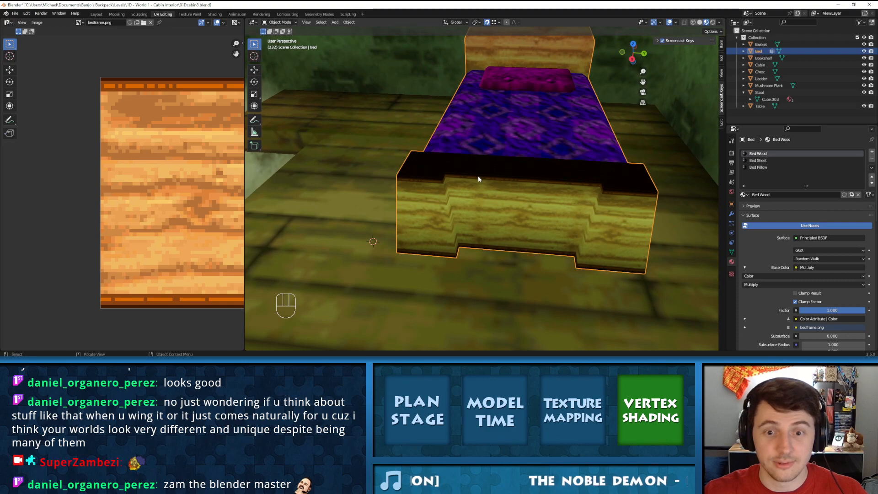
Try shifting the footboard top faces' UV point to other spots near the texture's lower edge, then undo the moves
key("Tab")
scroll(133, 305, "up", 1)
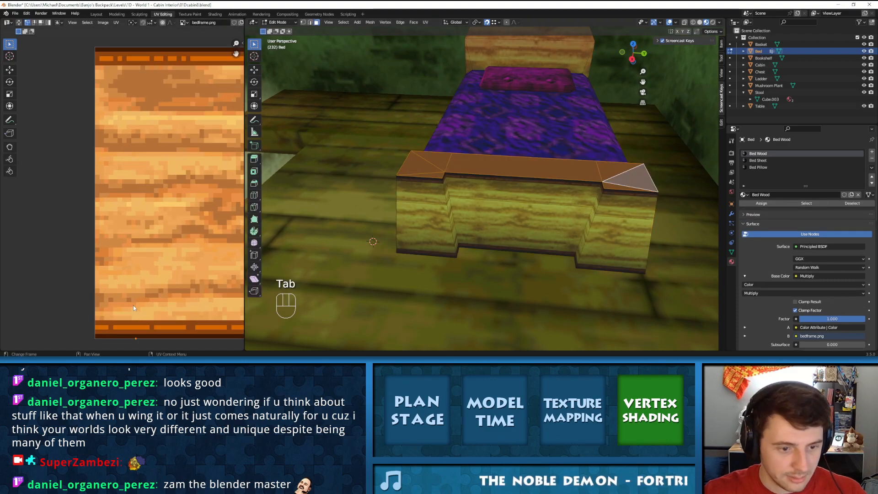
key("g")
key("Tab")
key("Tab")
key("g")
key("Tab")
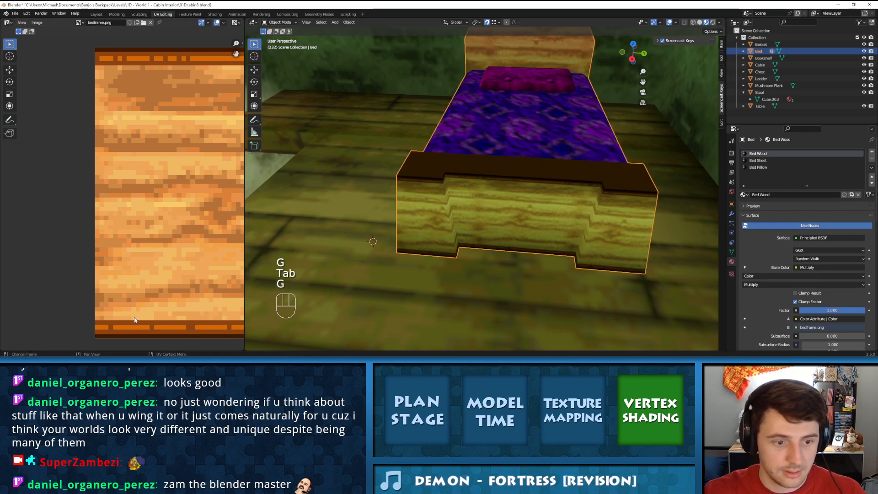
key("Tab")
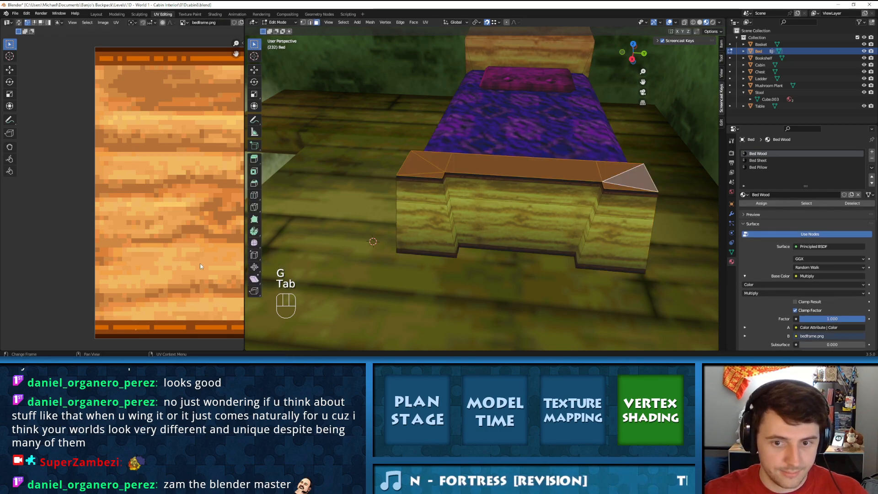
key("ctrl+z")
key("ctrl+z")
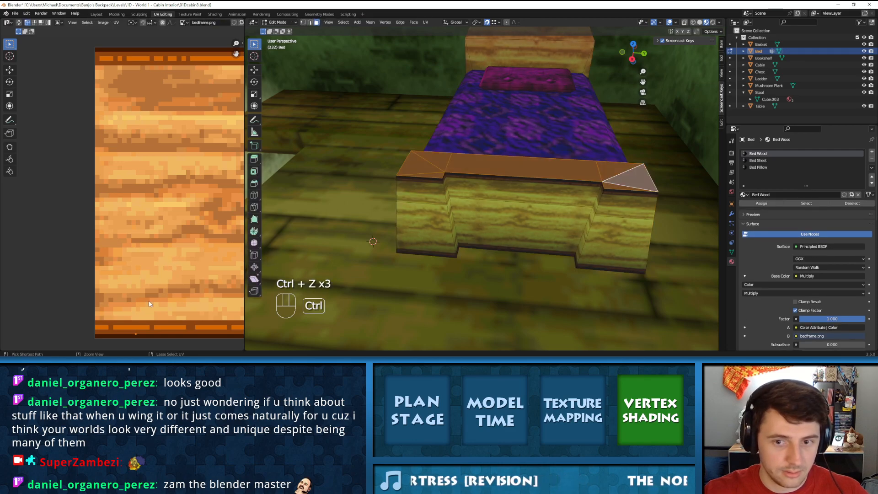
Try the footboard top's UV point at successively higher spots, from the lower border into the light wood, previewing each in Object Mode
key("g")
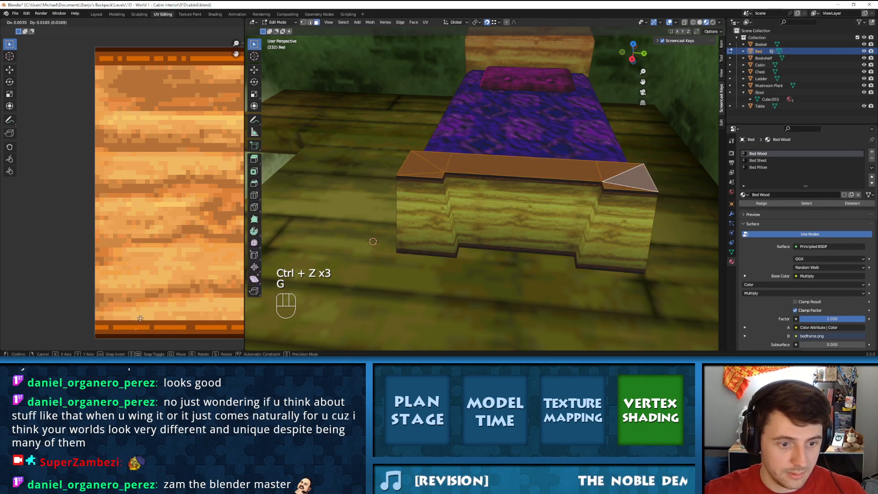
left_click(140, 322)
key("Tab")
key("Tab")
key("g")
left_click(141, 316)
key("Tab")
key("Tab")
key("g")
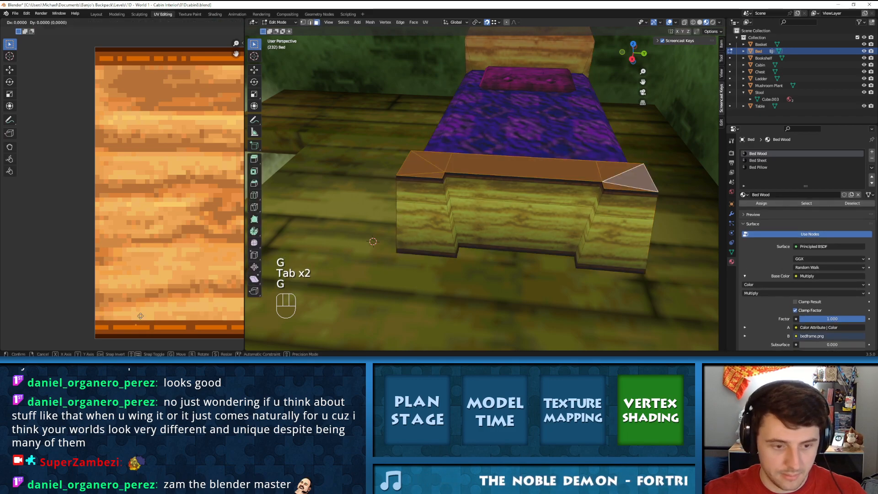
left_click(140, 315)
key("Tab")
key("Tab")
key("g")
left_click(142, 310)
key("Tab")
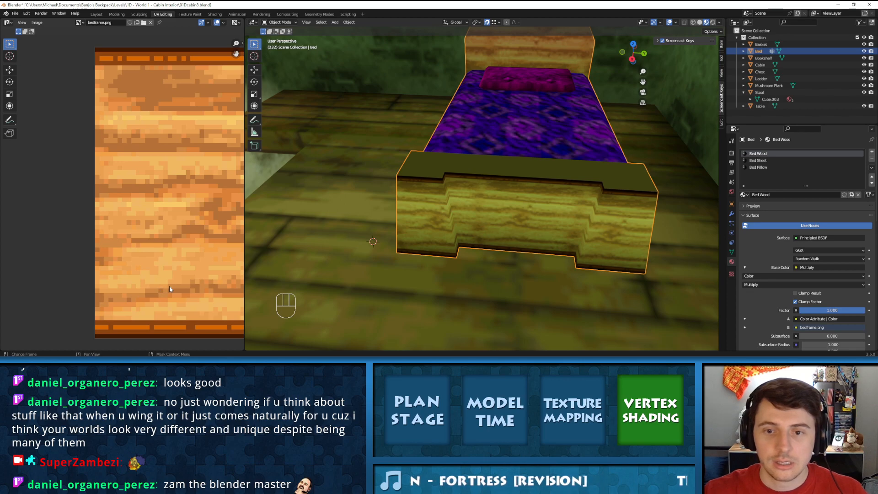
Move the footboard top's UV point back down into the brown lower border of the texture and preview the footboard's color
key("Tab")
key("g")
left_click(132, 328)
key("Tab")
middle_click_drag(593, 193, 616, 178)
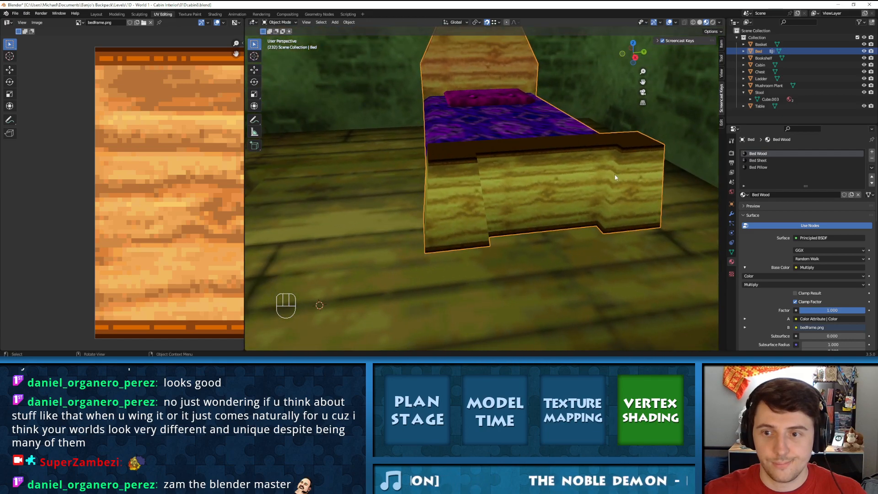
key("Tab")
key("g")
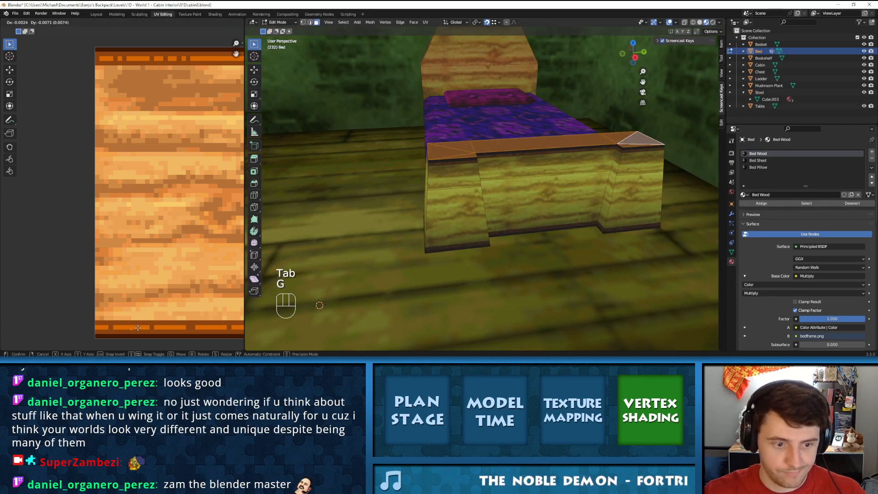
left_click(137, 329)
key("Tab")
Select the headboard's mattress-side faces and move their UVs from beside the bedframe texture onto it
mouse_move(503, 166)
middle_mouse_down()
mouse_move(594, 169)
mouse_move(544, 173)
mouse_move(571, 146)
mouse_move(506, 175)
mouse_move(513, 154)
middle_mouse_up()
middle_click_drag(442, 157, 488, 151)
key("Tab")
left_click(444, 155)
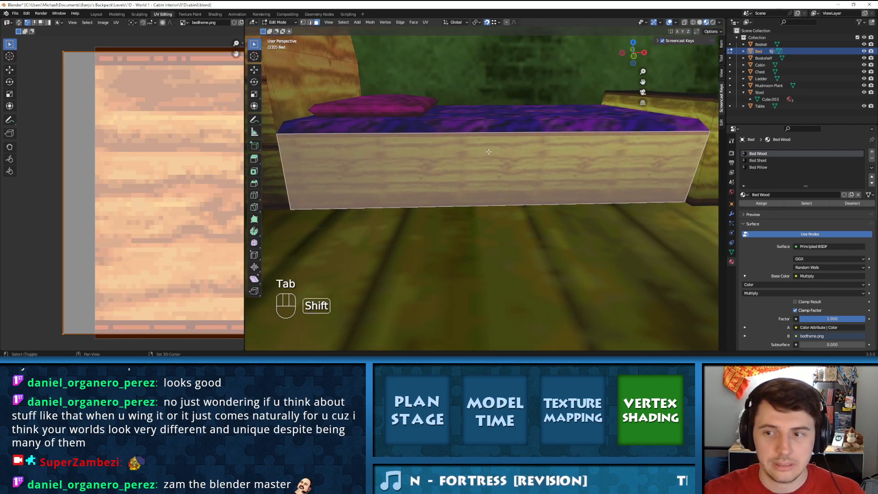
middle_click_drag(333, 131, 435, 172, "shift")
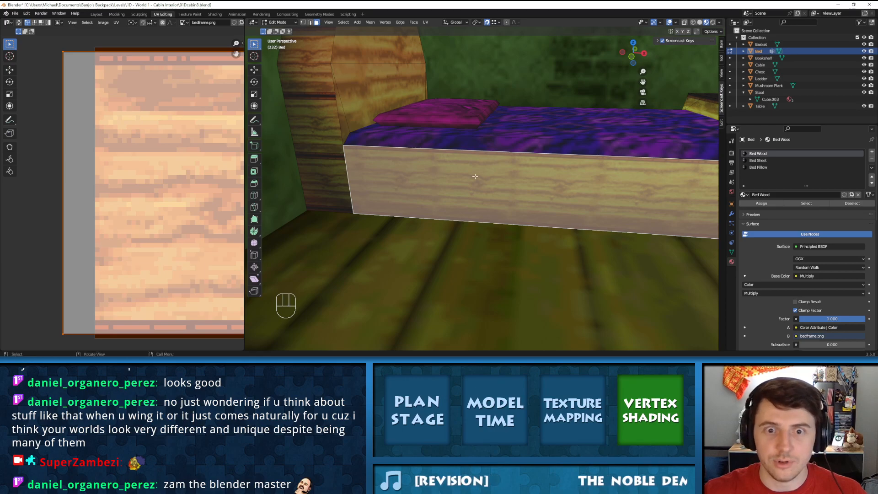
middle_click_drag(380, 99, 351, 111)
left_click(346, 98)
left_click(398, 88, "shift")
middle_click_drag(456, 89, 415, 99, "shift")
left_click(381, 83, "shift")
left_click(490, 118, "shift")
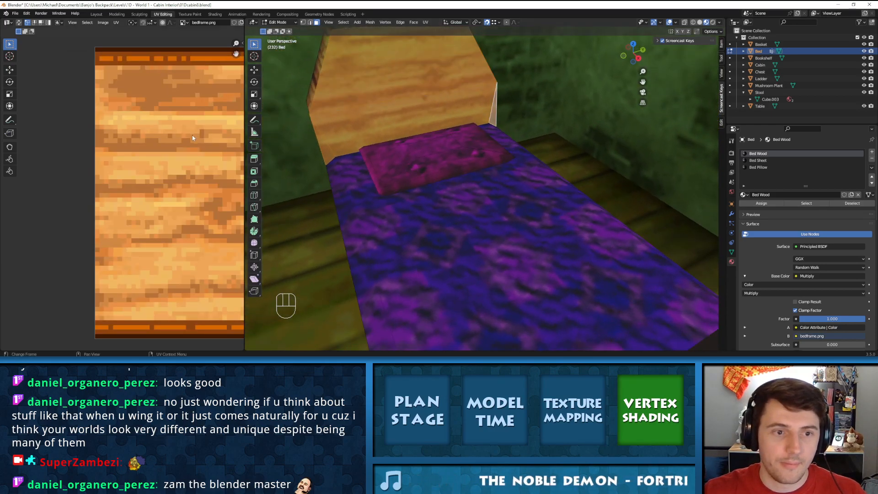
scroll(179, 152, "down", 11)
scroll(180, 165, "down", 1)
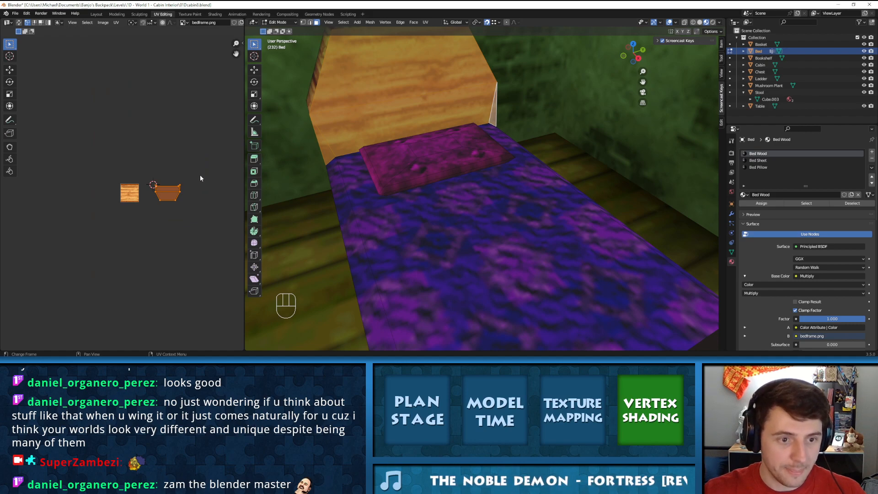
key("g")
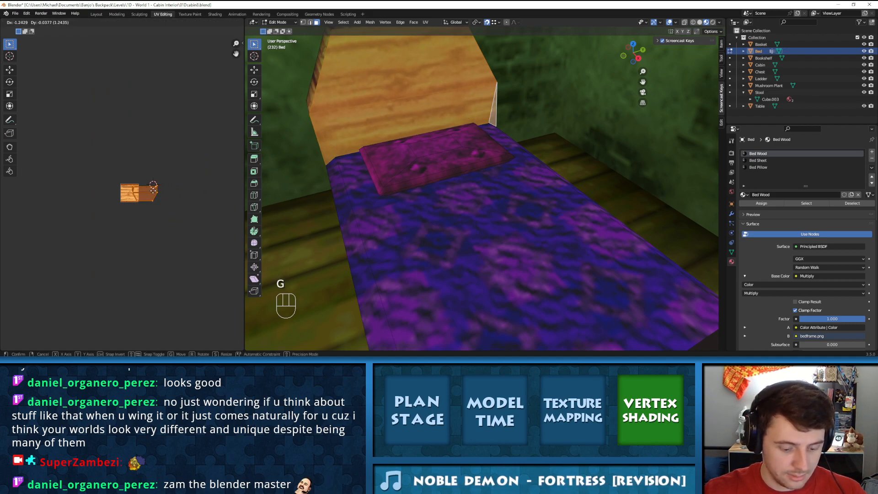
left_click(137, 189)
key("KP_Decimal")
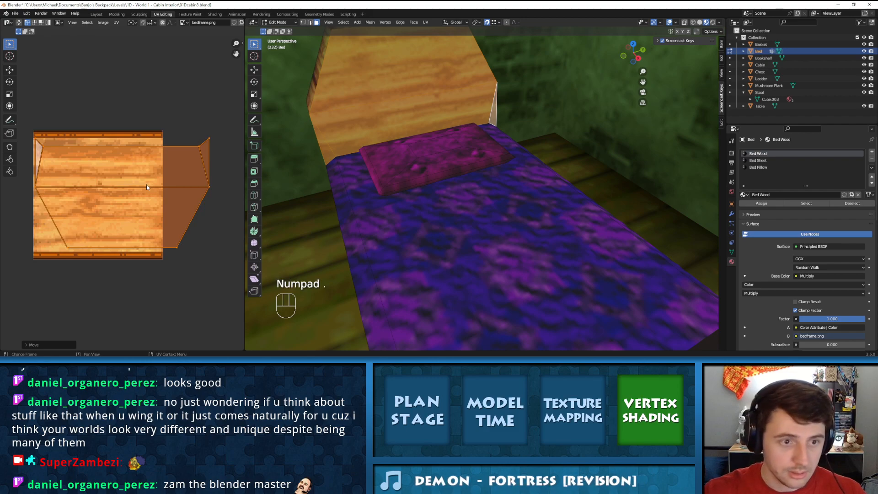
Center the headboard faces' UVs over the texture and rotate them half a turn so the narrow edge is uppermost
key("g")
left_click(127, 184)
key("r")
left_click(127, 184)
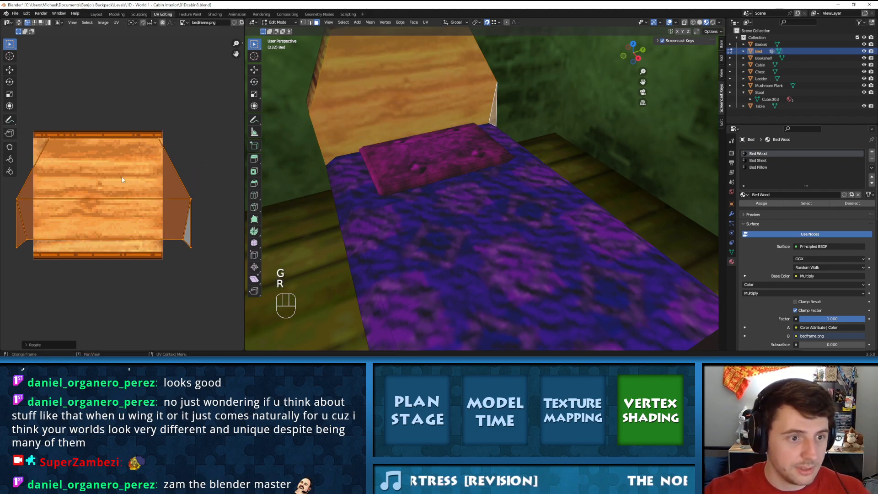
Move the two outer lower corner points of the headboard UVs up level with the shape's bottom edge
left_click(192, 251)
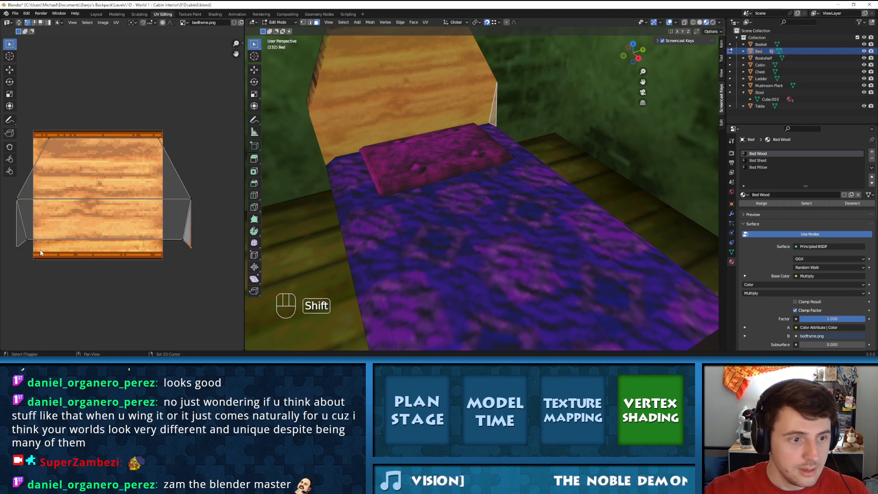
key("g")
left_click(16, 244)
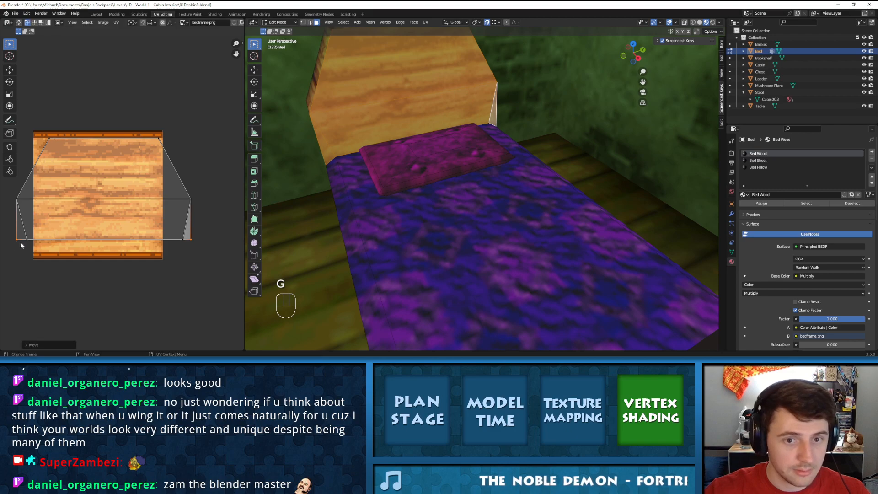
key("Tab")
key("Tab")
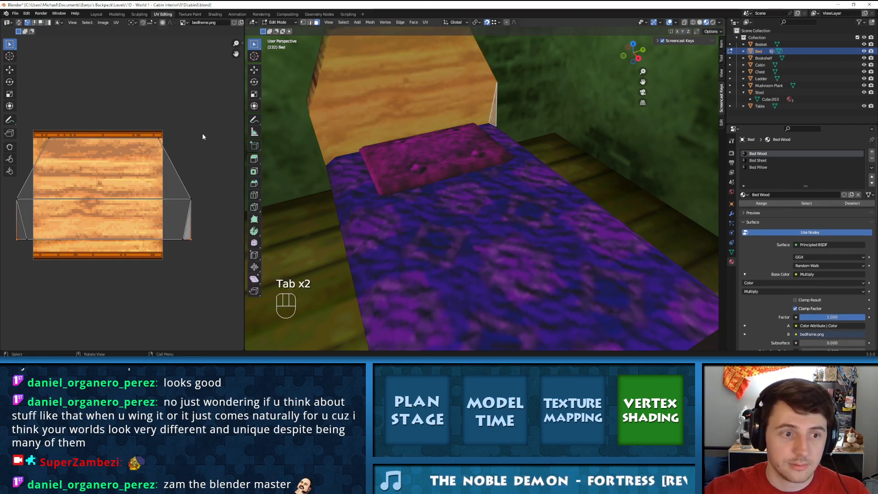
Select all the headboard face UVs, reposition them, scale them up by about 1.1, and preview the wood in Object Mode
key("a")
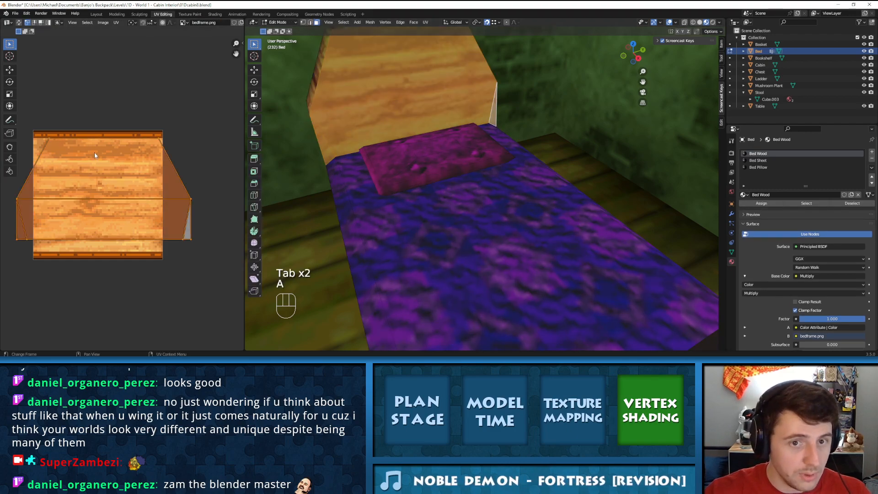
key("g")
left_click(125, 159)
key("s")
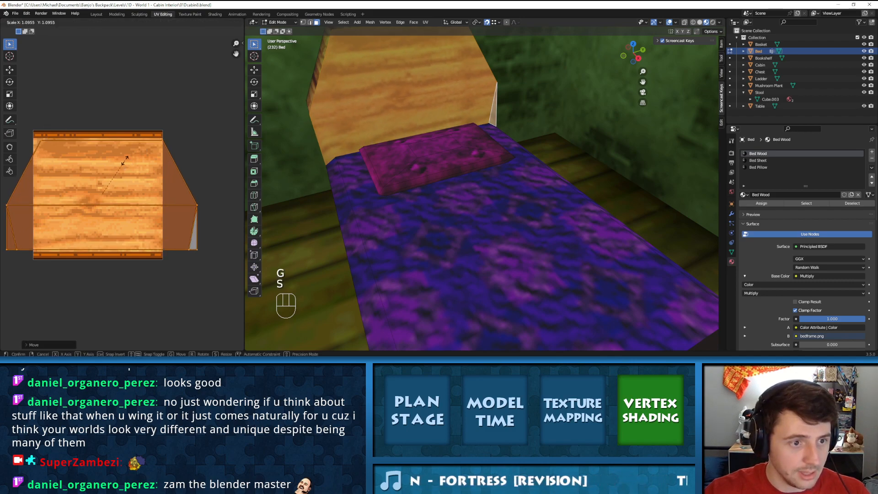
left_click(124, 160)
key("Tab")
Select only the lowest face on the headboard's outer side edge and unwrap it
middle_click_drag(435, 109, 405, 124)
key("Tab")
left_click(337, 214)
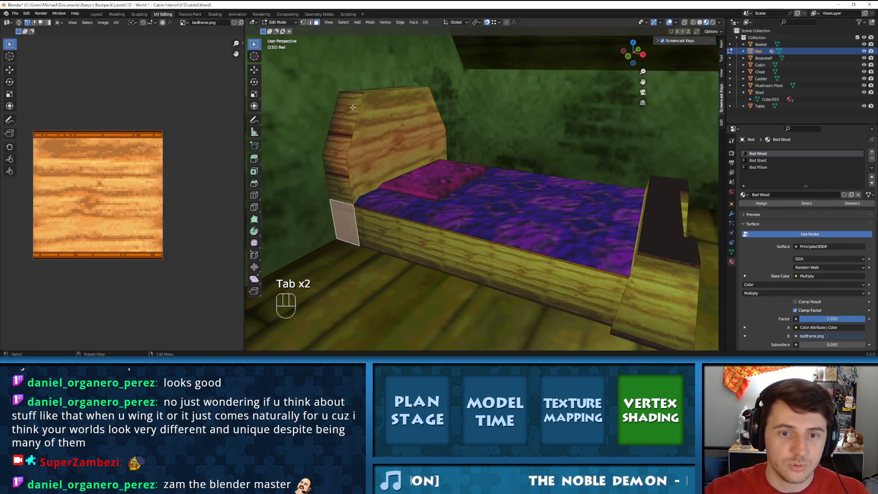
left_click(344, 188, "shift")
left_click(356, 107, "shift")
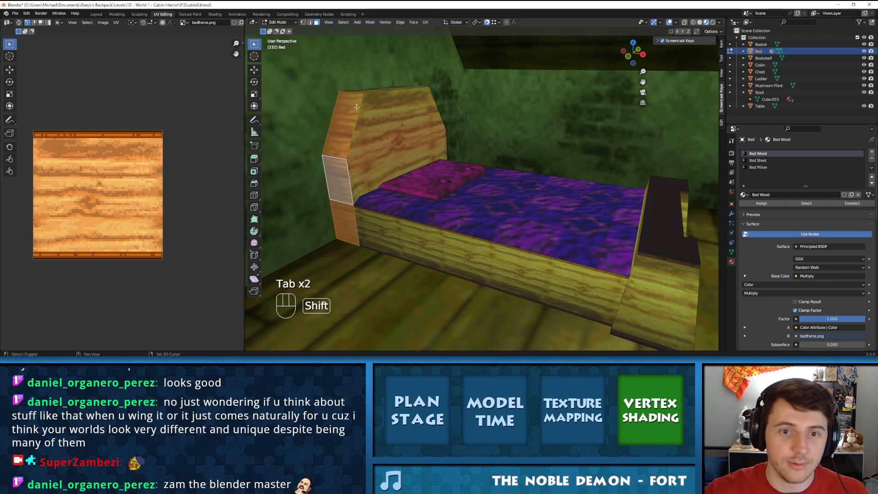
left_click(346, 218)
key("u")
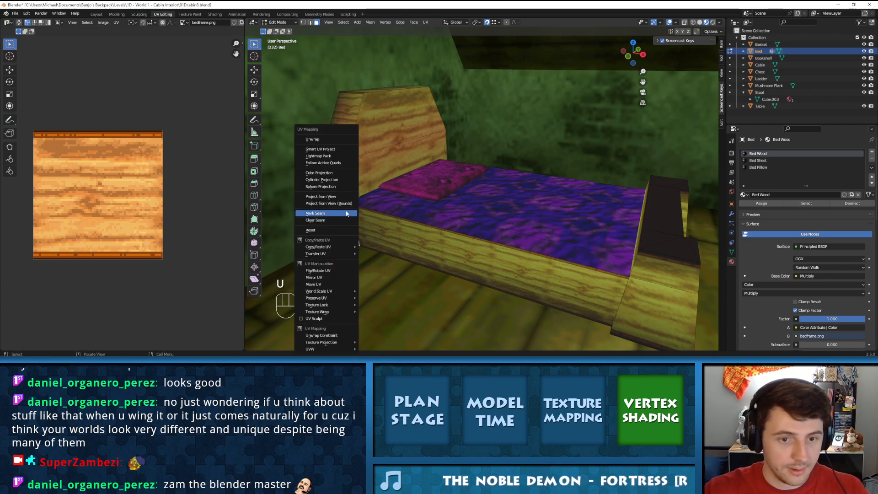
left_click(321, 139)
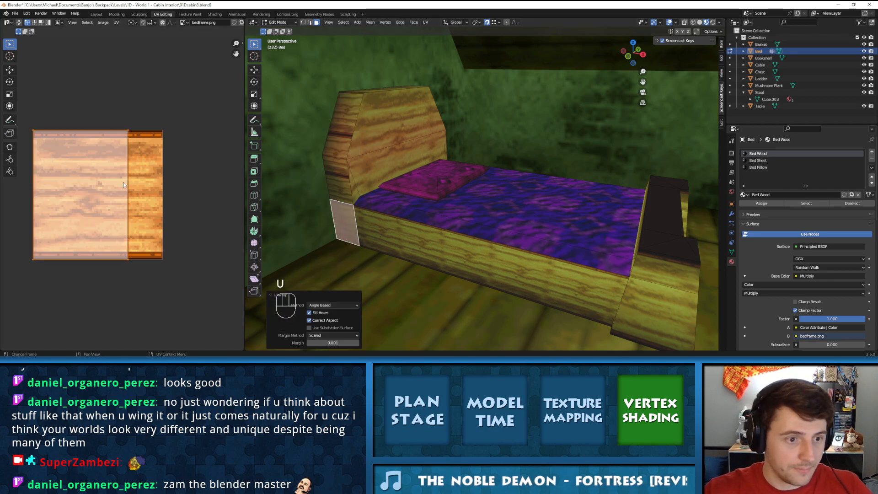
Rotate the lowest side face's UVs a quarter turn, scale them up to span the texture's full height, and preview the result
key("r")
left_click(123, 158)
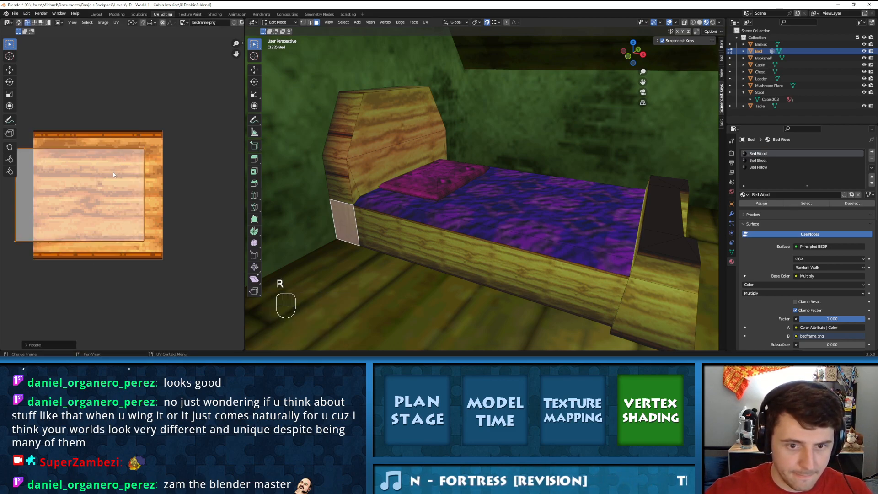
key("s")
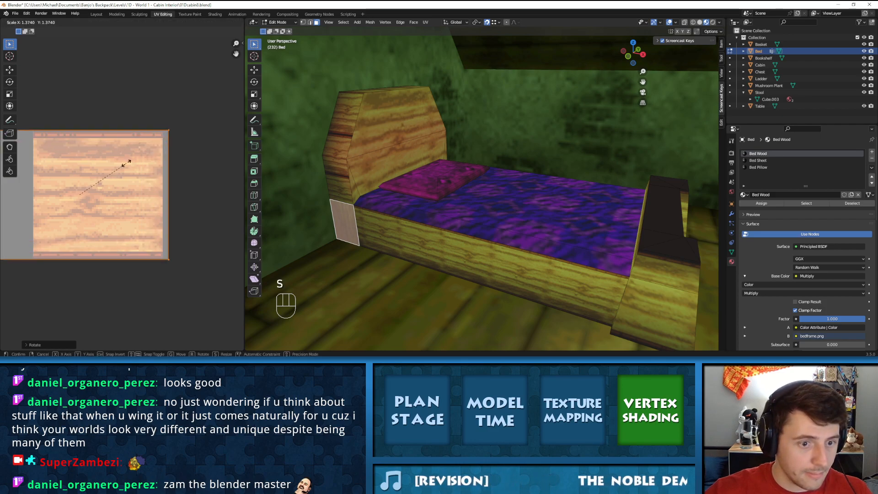
left_click(127, 166)
key("Tab")
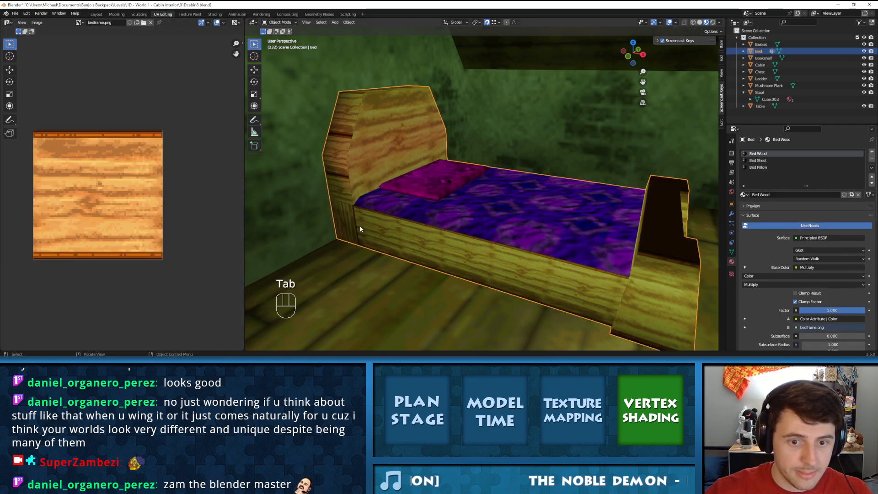
middle_click_drag(368, 213, 391, 205)
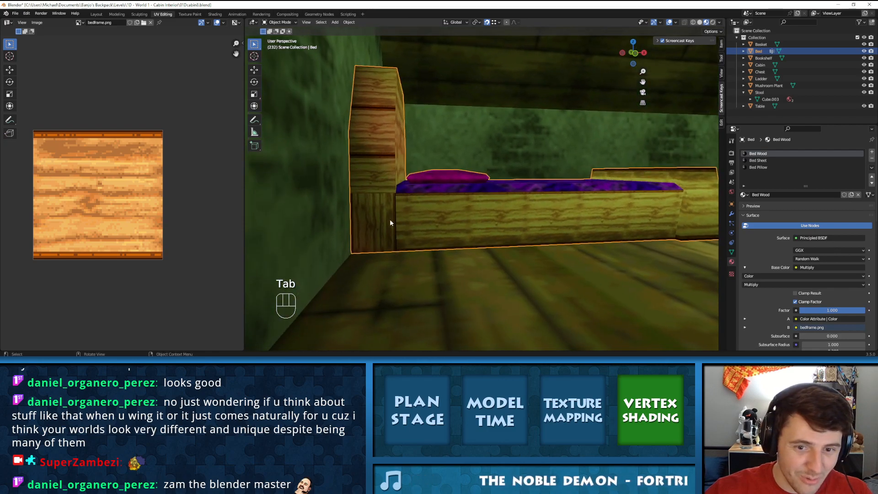
Select the headboard's edge faces up one side, across the top and down the other side
key("Tab")
left_click(376, 185)
left_click(376, 210, "shift")
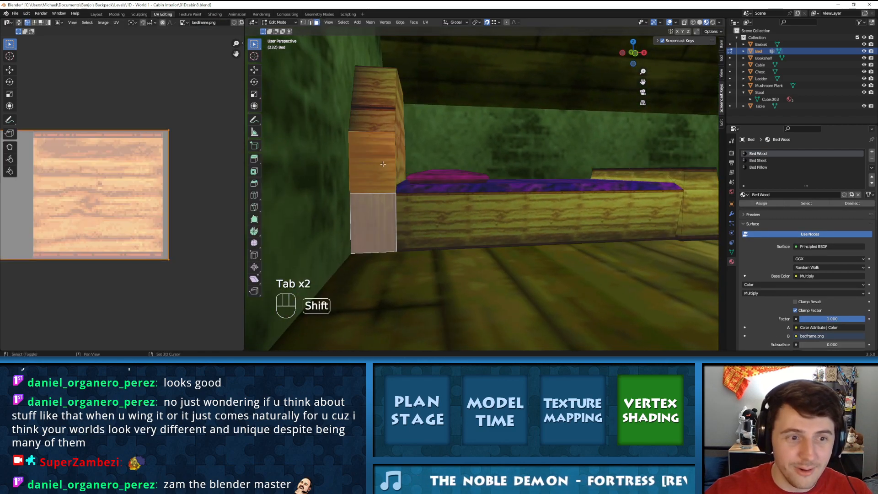
left_click(394, 100, "shift")
middle_click_drag(397, 99, 378, 116)
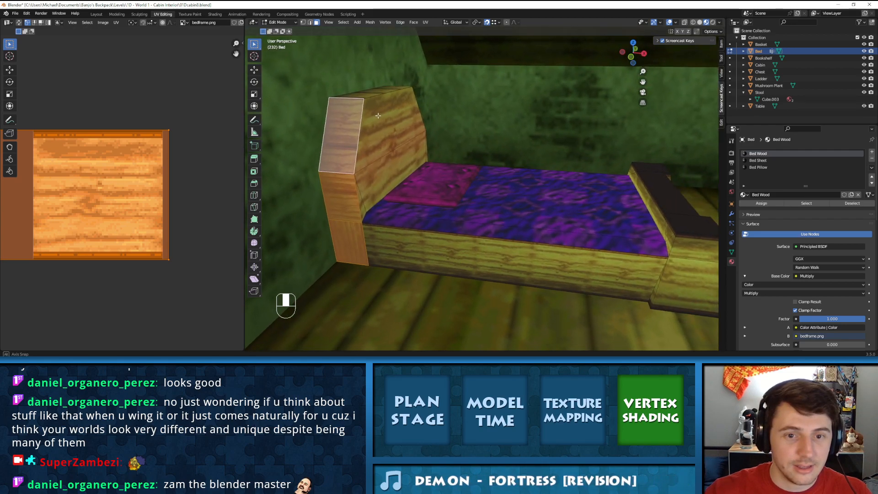
left_click(372, 97, "shift")
middle_click_drag(371, 97, 501, 121)
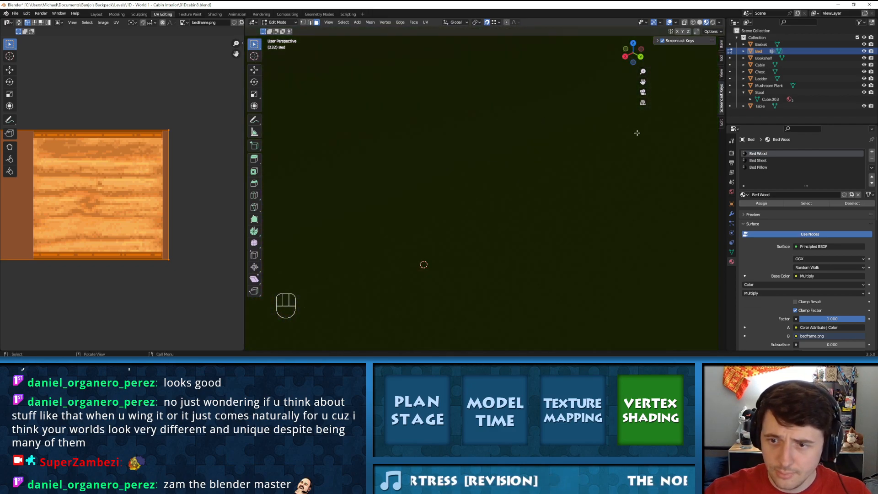
scroll(636, 133, "up", 1)
left_click(656, 128, "shift")
left_click(660, 89, "shift")
left_click(646, 184, "shift")
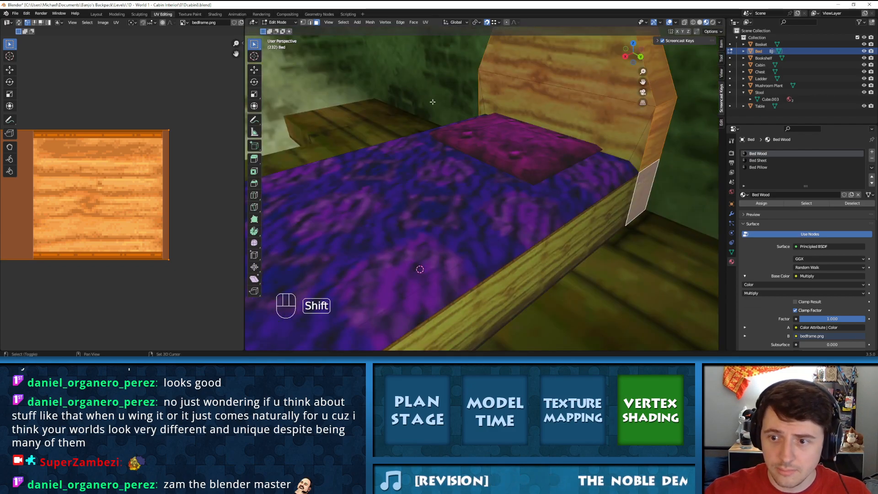
Make the unwrapped lowest side face active, apply Follow Active Quads with Length Average to the headboard's edge faces, and save the file
middle_click_drag(445, 105, 539, 98)
middle_click_drag(342, 178, 539, 75, "shift")
left_click(434, 172, "shift")
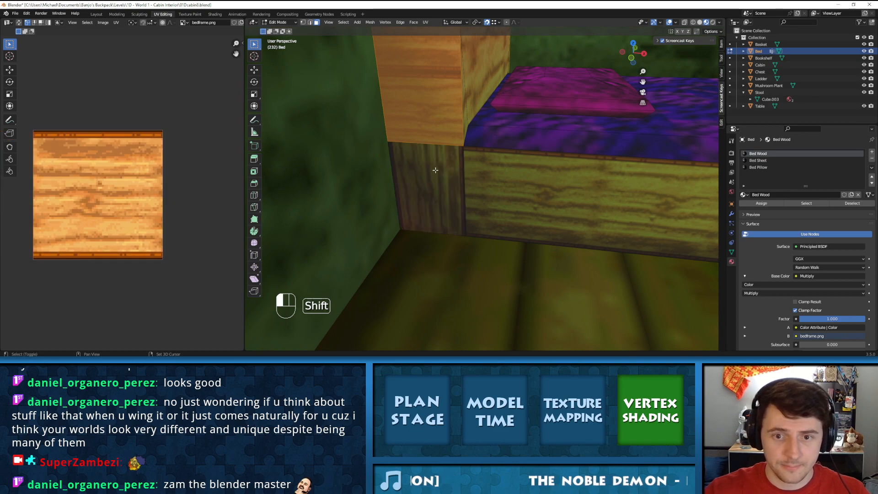
left_click(434, 172, "shift")
key("u")
left_click(414, 163)
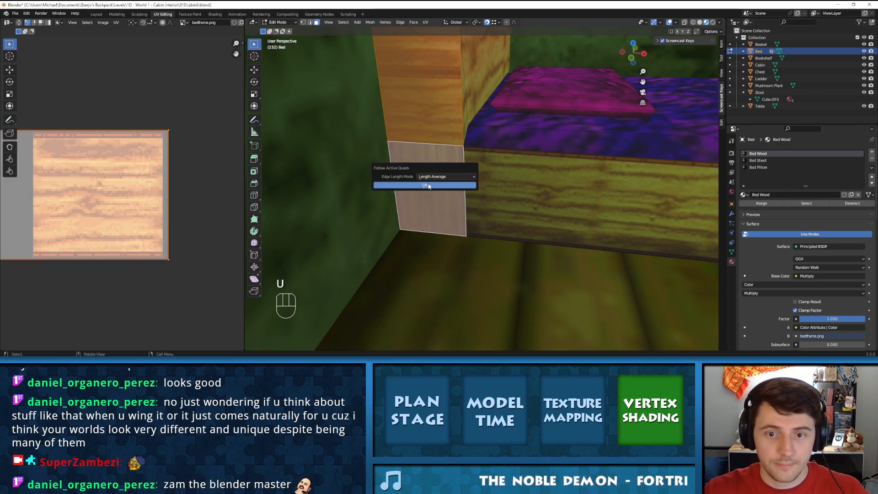
left_click(417, 178)
left_click(15, 14)
left_click(25, 58)
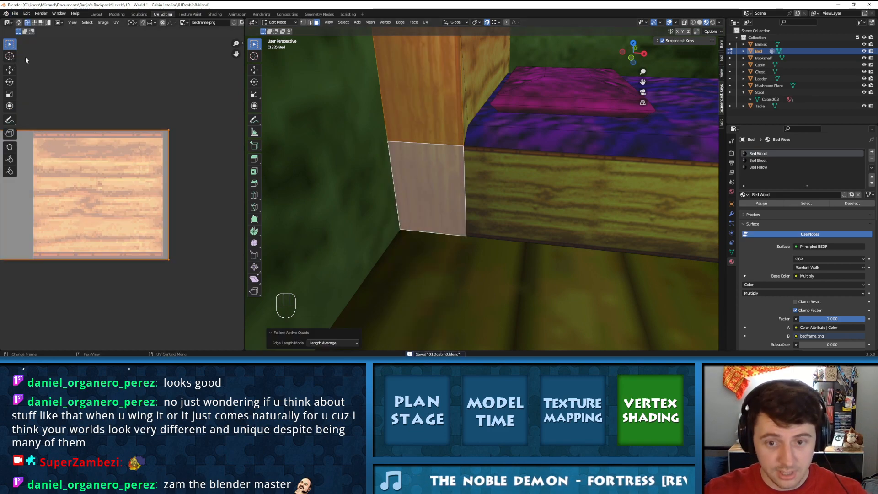
Scale the headboard edge strip's UVs down to half the texture's height, align them with its lower half, and preview them in Object Mode
key("s")
left_click(62, 218)
key("g")
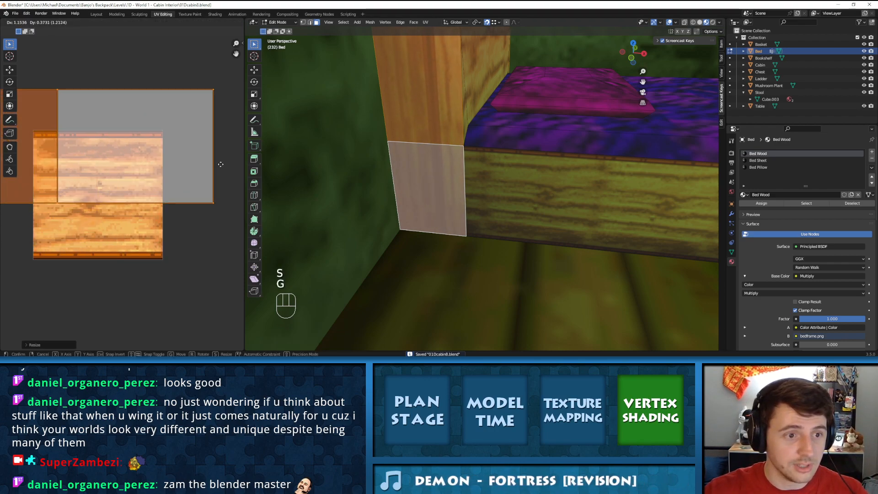
left_click(220, 163)
key("s")
left_click(28, 161)
key("g")
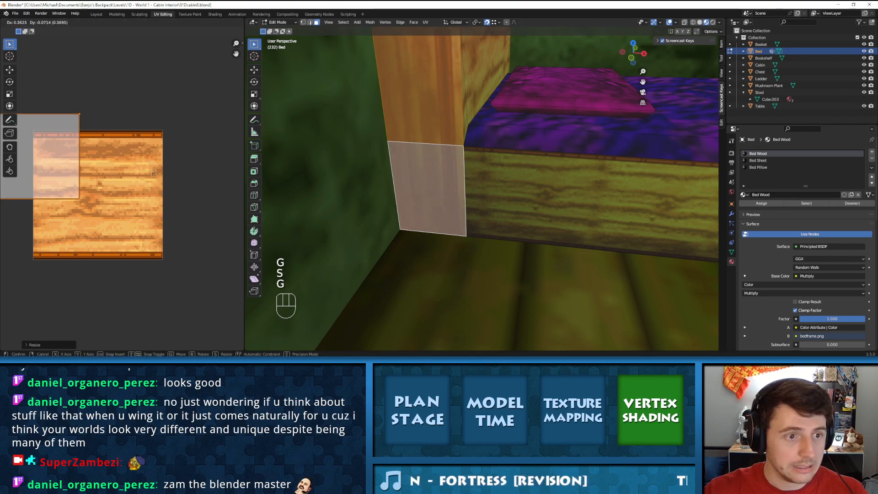
left_click(18, 185)
key("s")
left_click(68, 177)
key("g")
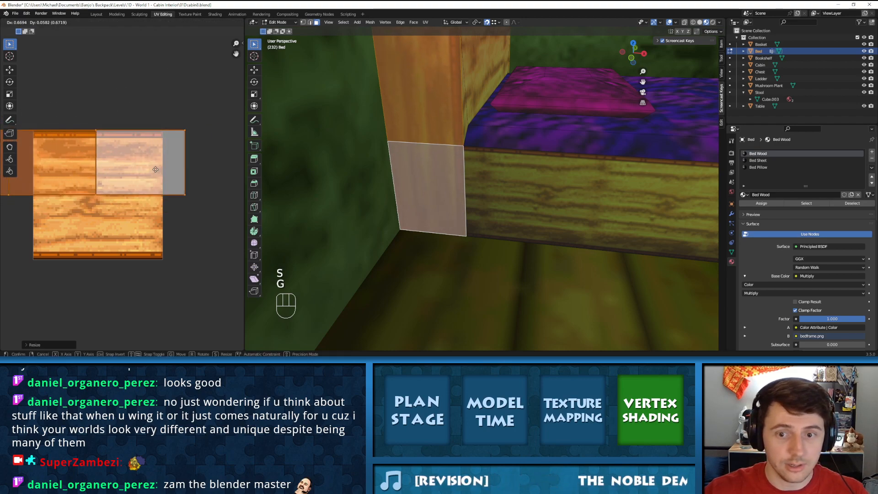
left_click(179, 235)
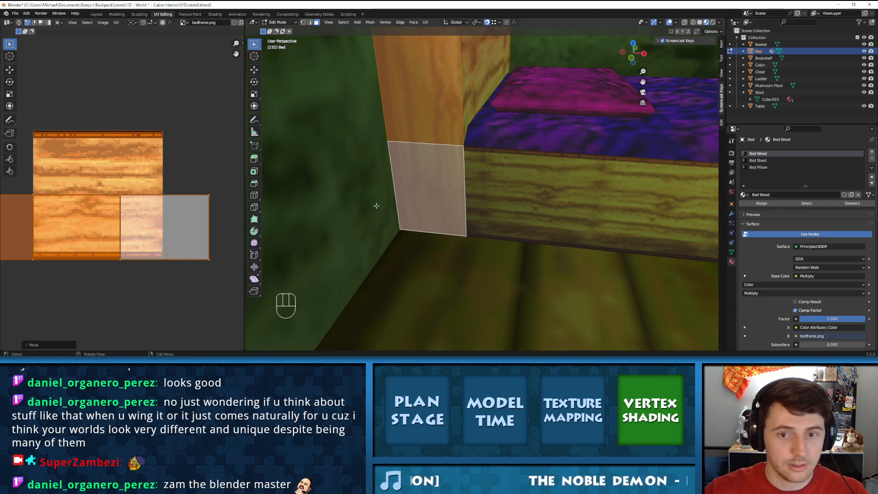
key("Tab")
middle_click_drag(401, 159, 524, 181)
Select the bed's long side rail face, scale its UVs up slightly to the texture's full height, and shift them along X to the texture's left edge
key("Tab")
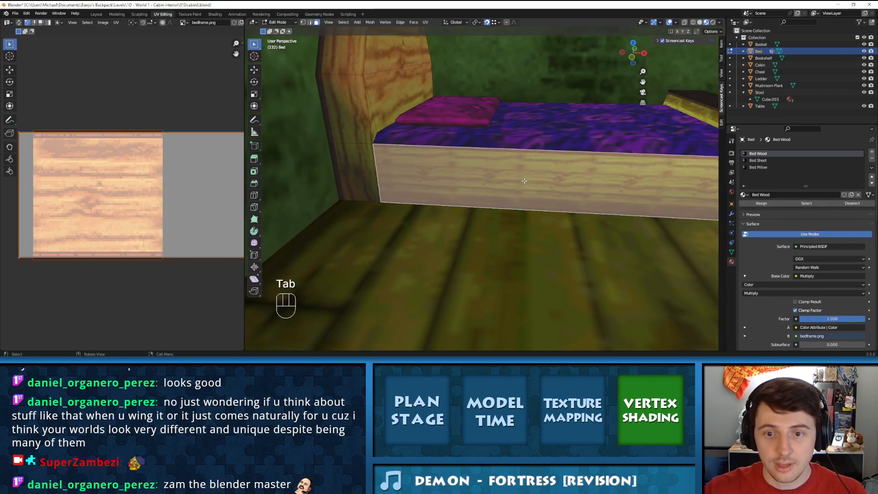
scroll(152, 173, "down", 2)
scroll(166, 172, "up", 6)
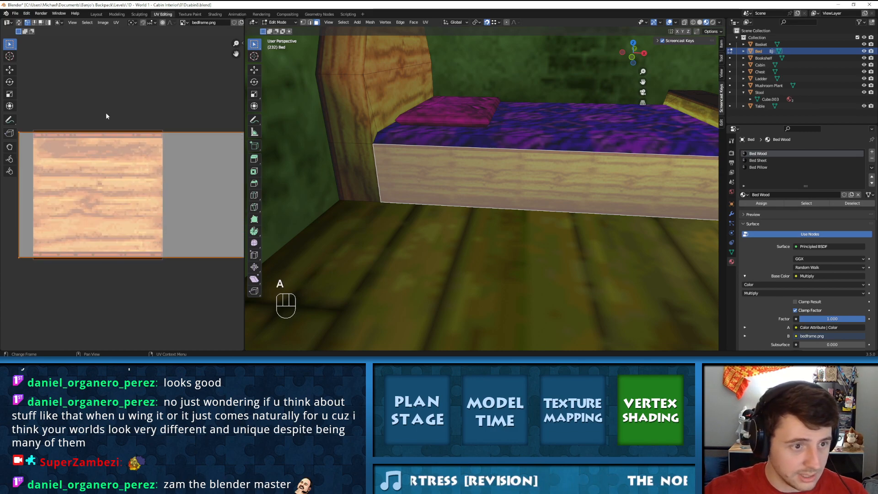
key("s")
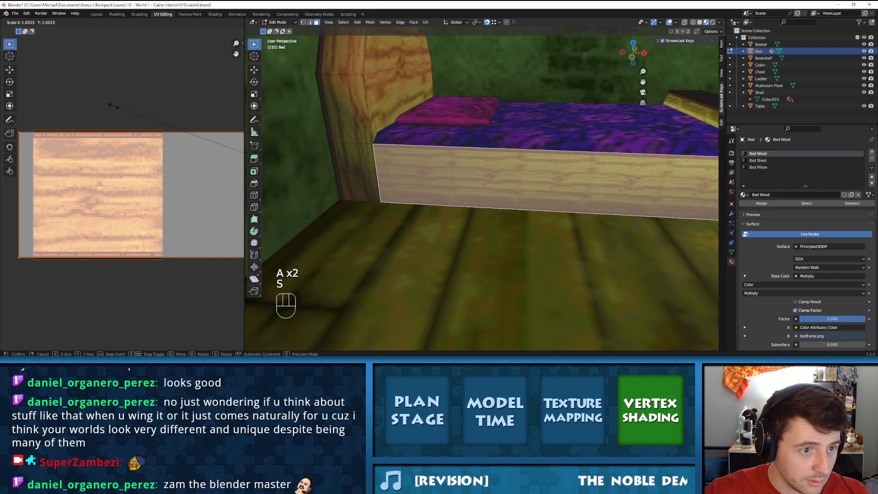
left_click(108, 101)
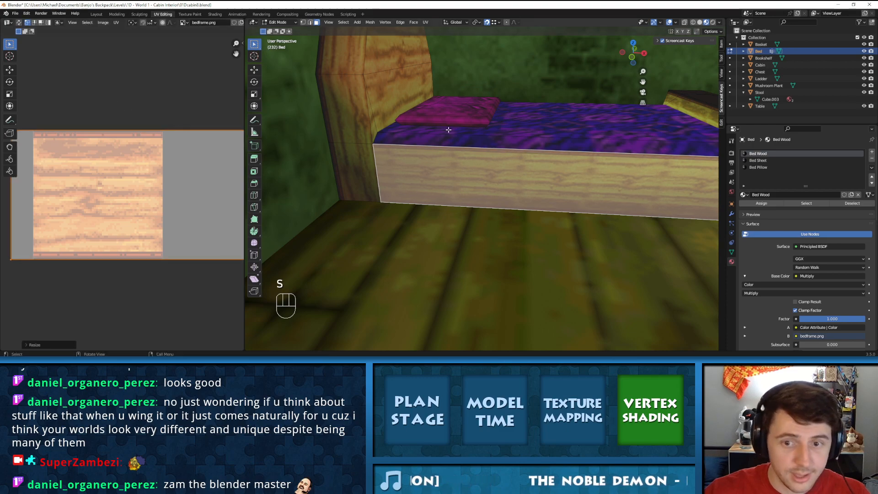
key("g")
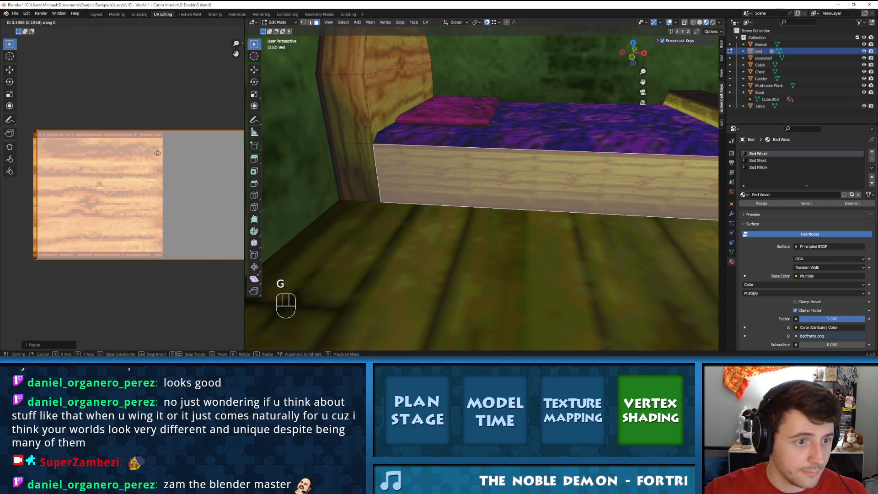
left_click(156, 153)
key("Tab")
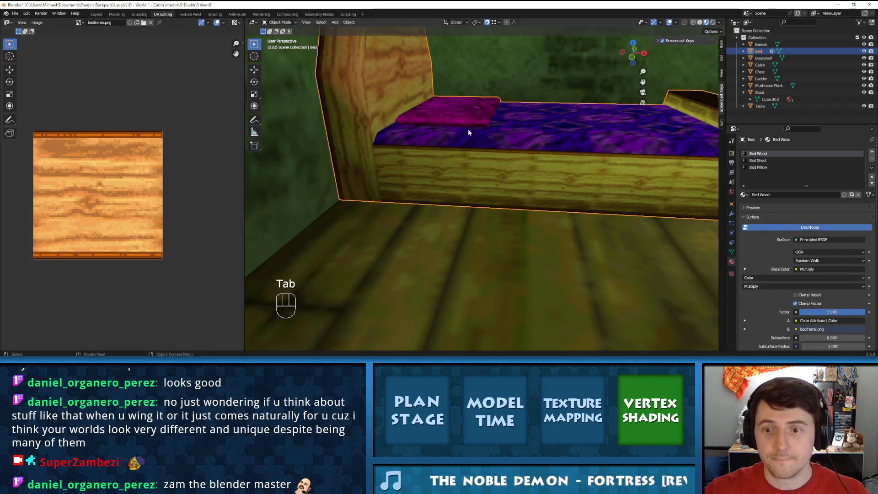
Select the opposite side rail face, scale its UVs up slightly to the texture's full height, and shift them horizontally
middle_click_drag(524, 132, 434, 233)
key("Tab")
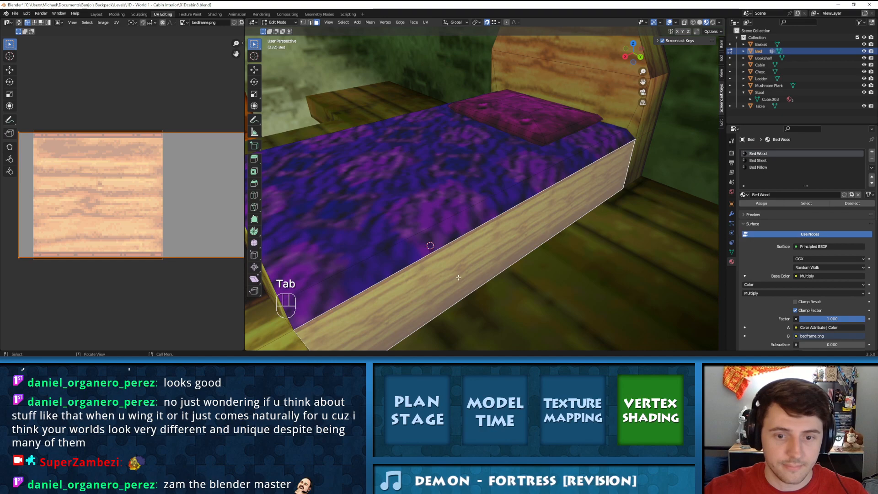
key("a")
key("s")
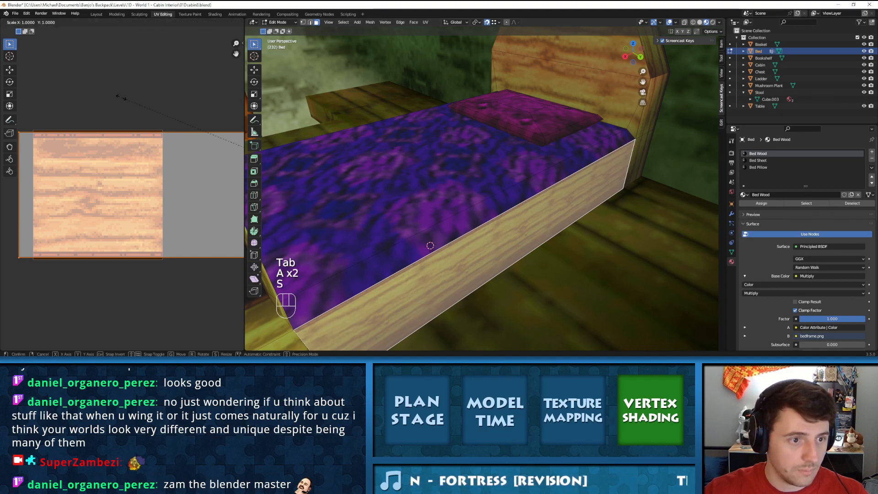
left_click(117, 90)
key("g")
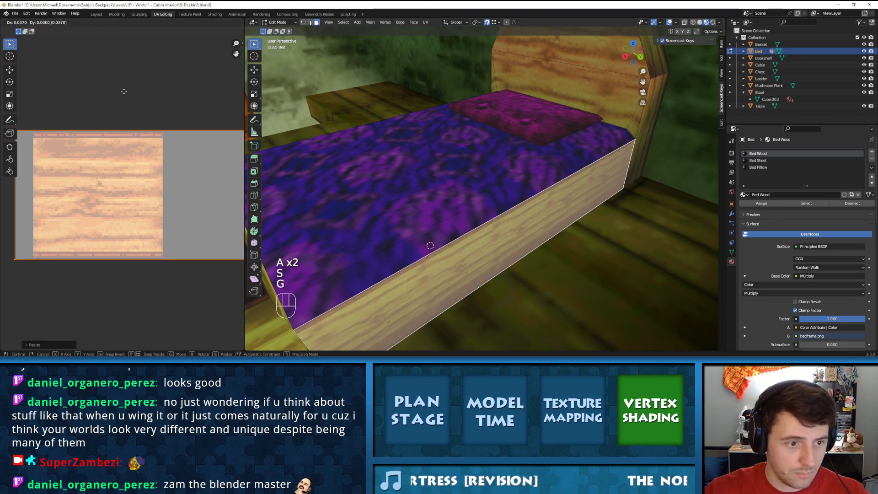
Preview the whole bed in Object Mode from across the cabin and save the file
key("Tab")
middle_click_drag(460, 152, 506, 163)
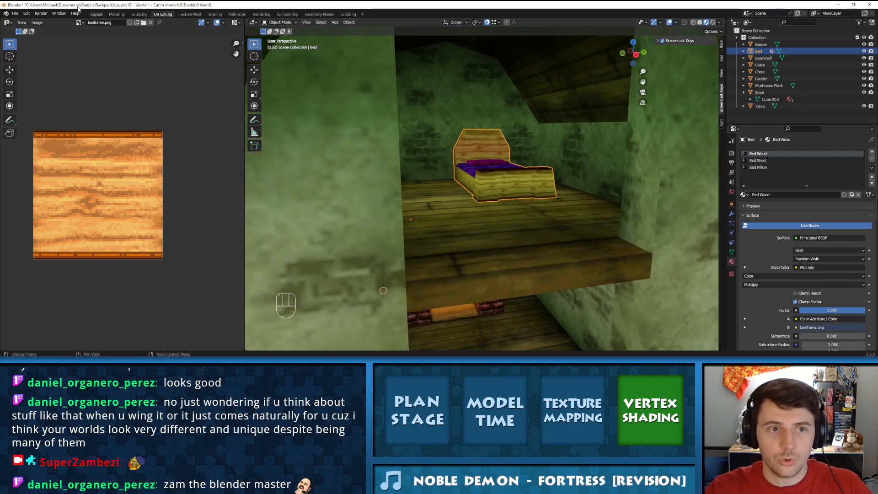
left_click(15, 13)
left_click(23, 57)
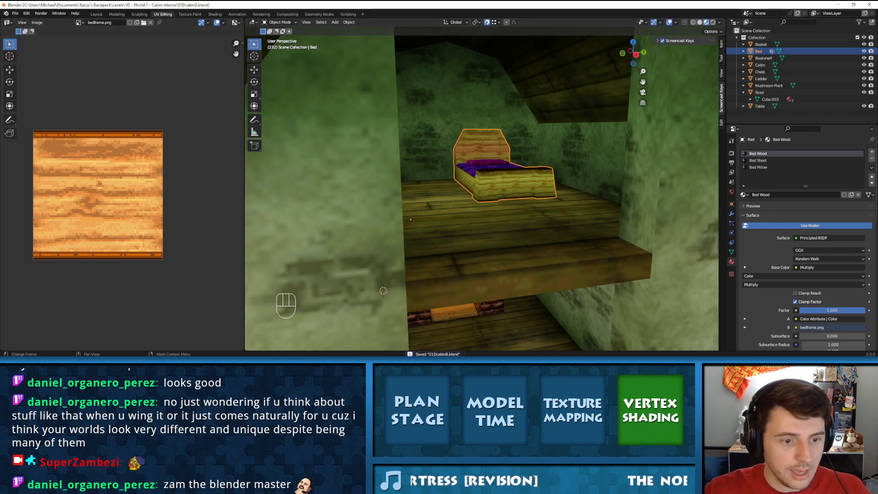
Switch to File Explorer, open the Fences folder under Banjo's Backpack > Texture > Buildings, and preview the fence image 00003673.png
key("alt+Tab")
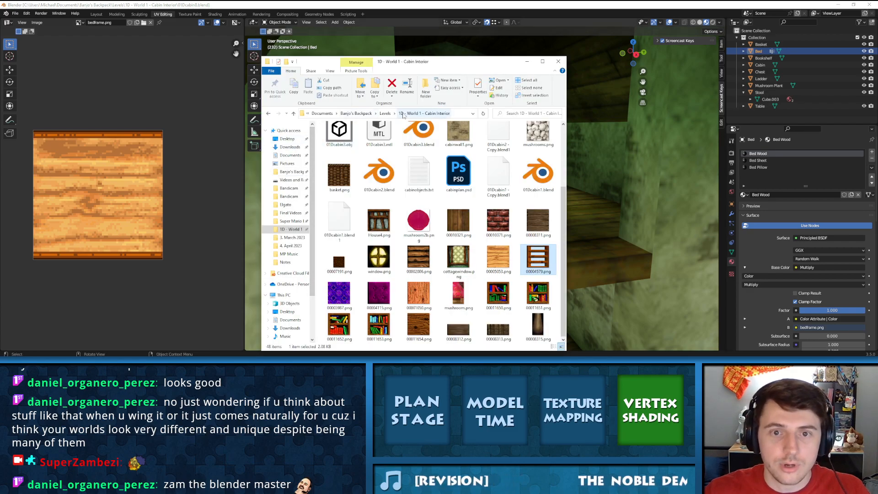
left_click(384, 114)
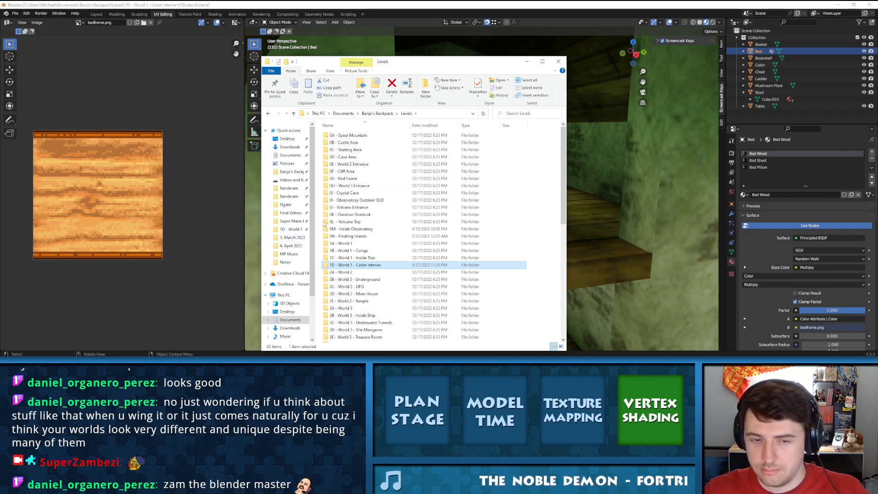
left_click(378, 113)
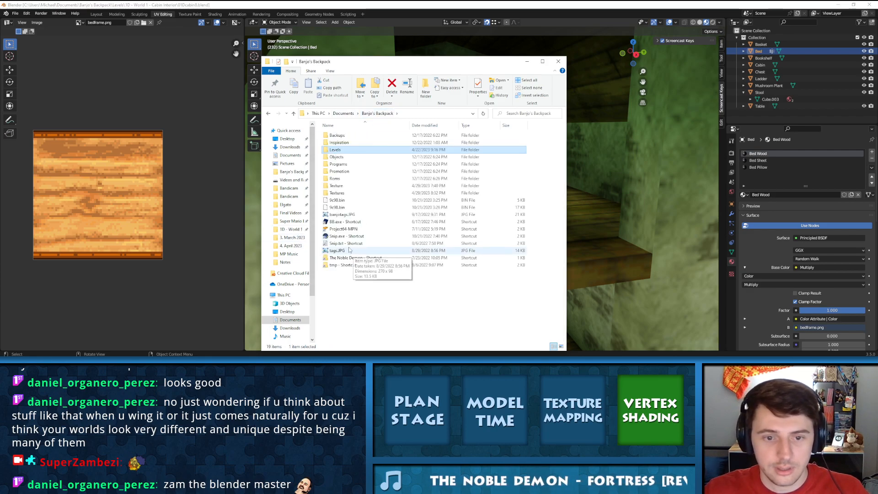
double_click(337, 186)
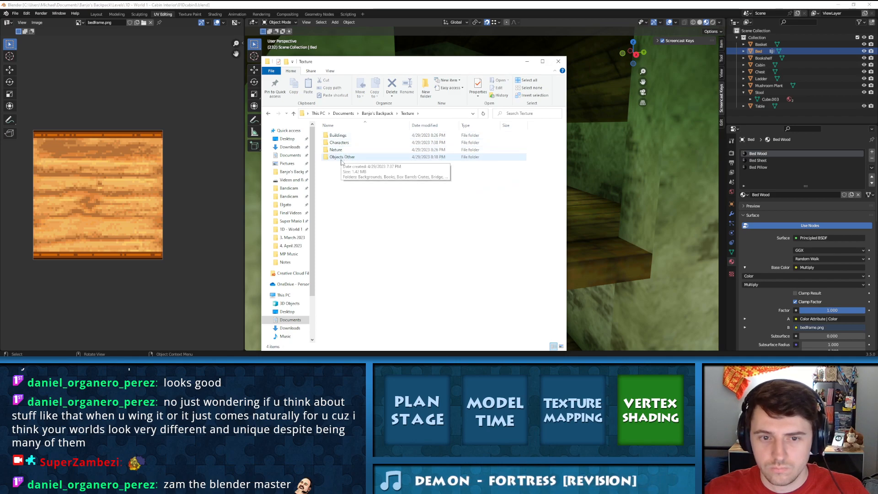
double_click(338, 136)
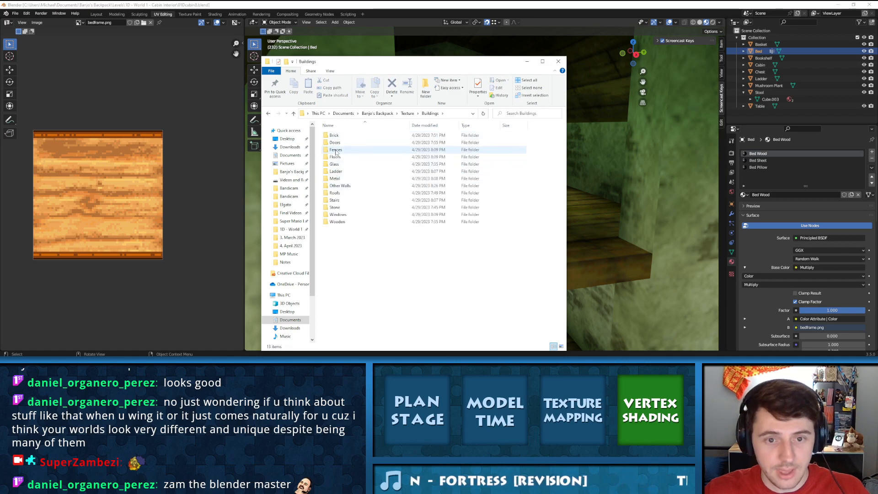
double_click(336, 150)
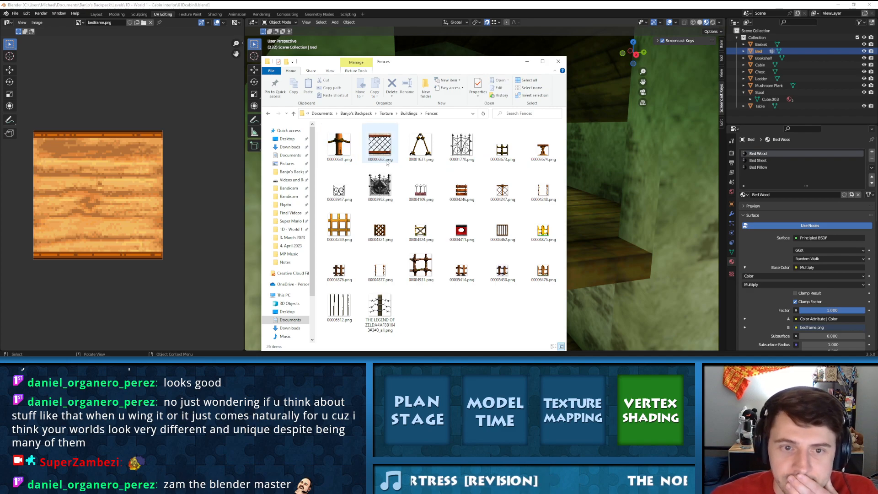
double_click(503, 151)
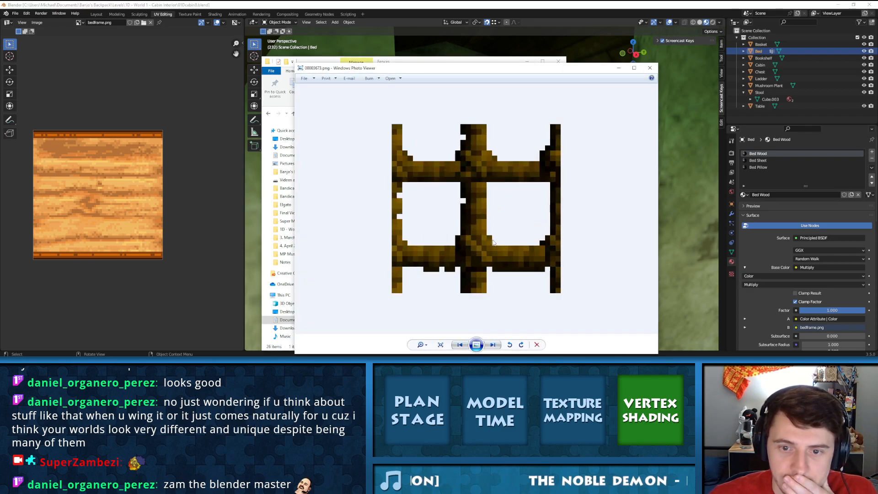
left_click(650, 67)
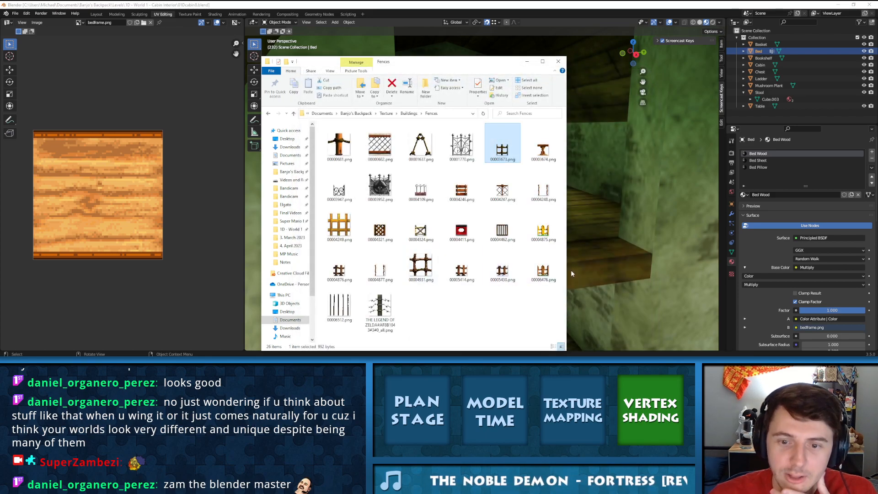
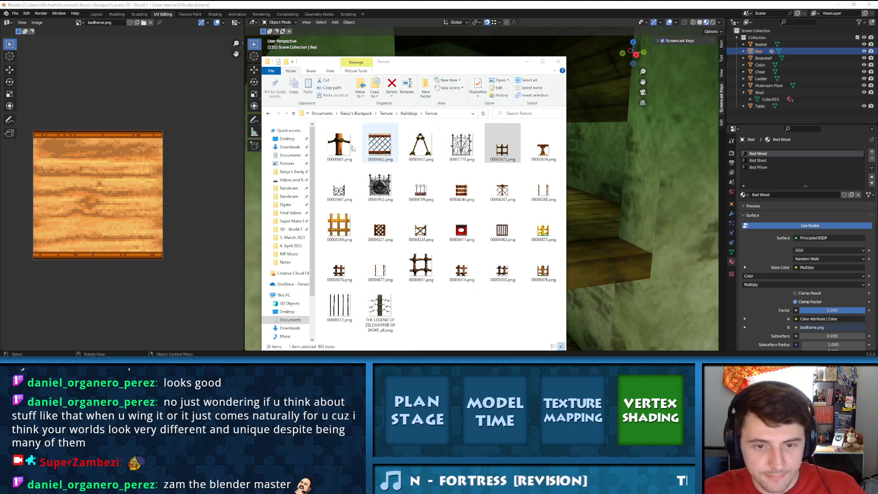
Copy 00003673.png from the Fences folder into the 1D - World 1 - Cabin Interior folder and return to Blender
left_click(290, 229)
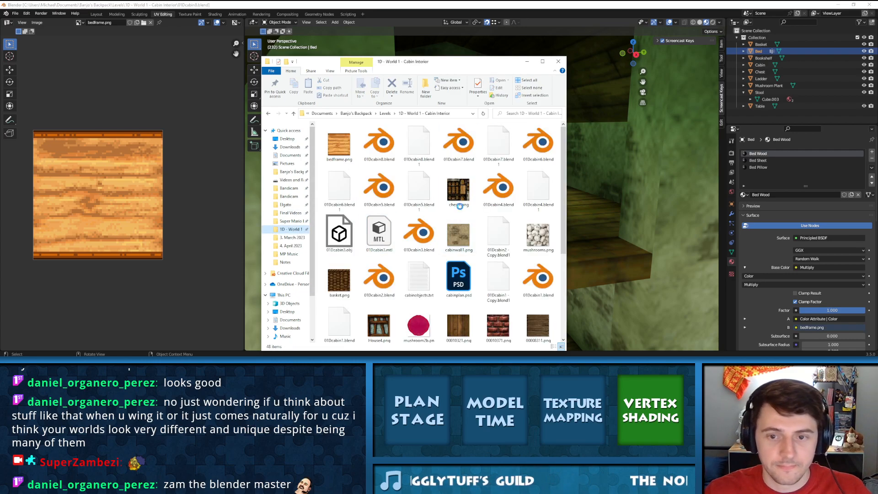
left_click(484, 210)
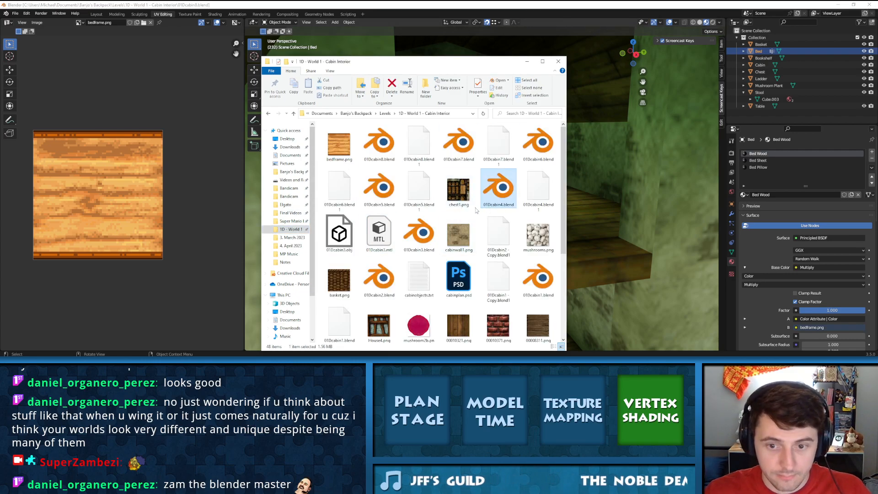
scroll(478, 208, "down", 2)
key("alt+Left")
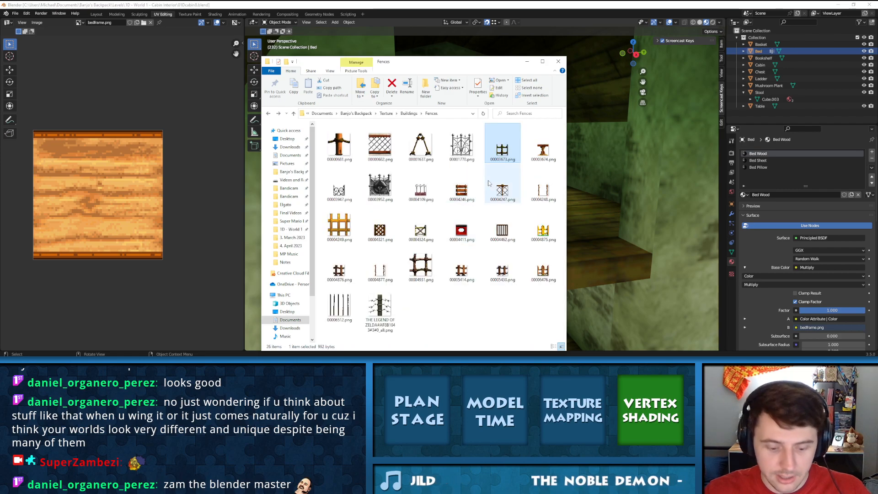
key("alt+Right")
key("ctrl+v")
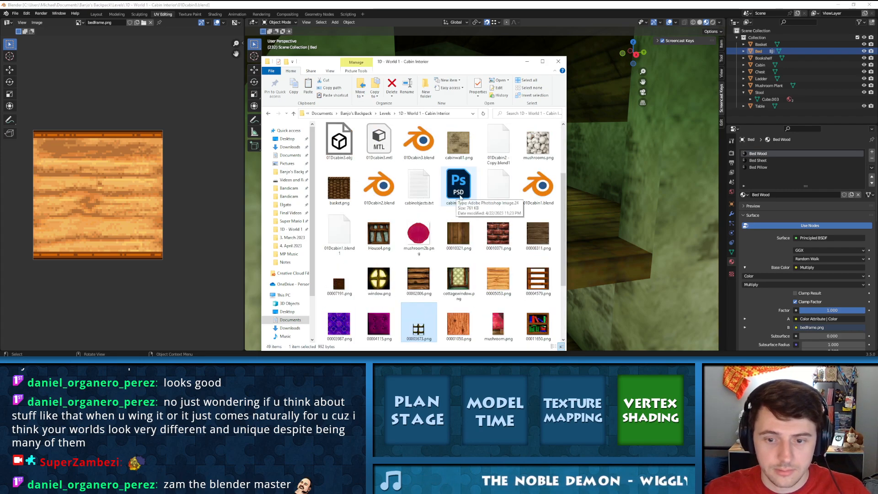
left_click(562, 3)
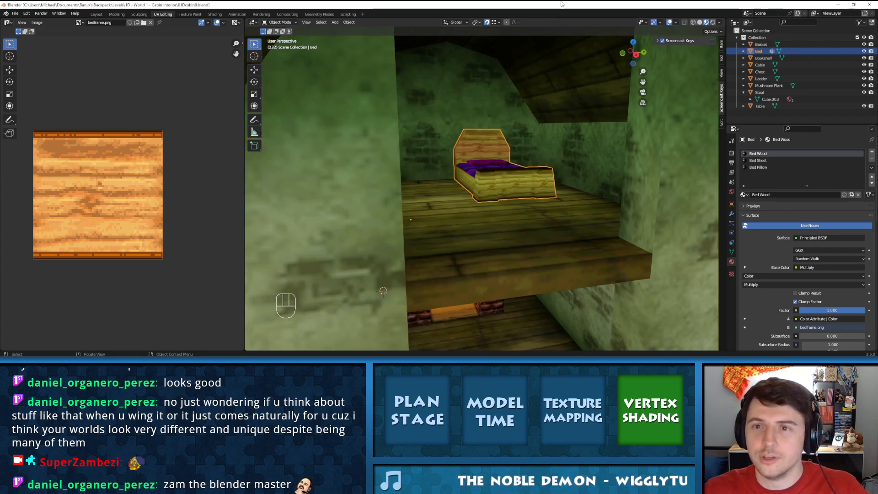
Select the Cabin object, save the file, and add an empty material slot to the cabin
left_click(759, 65)
scroll(780, 178, "up", 1)
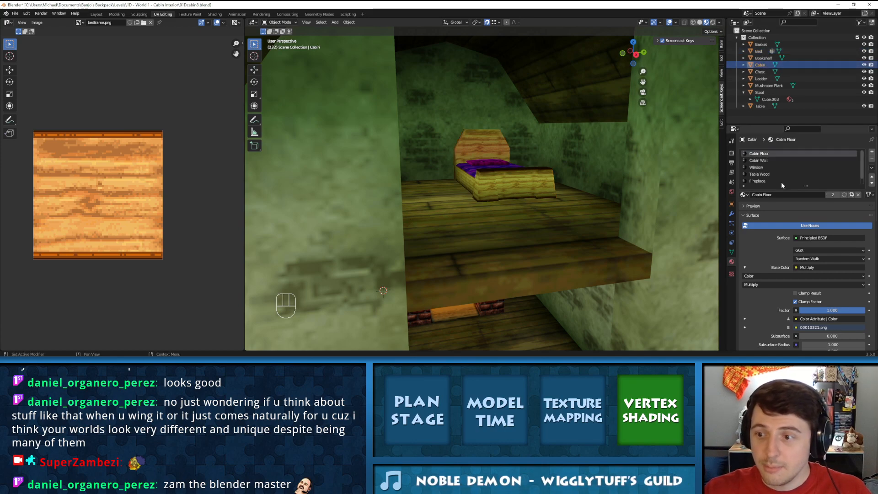
left_click(15, 14)
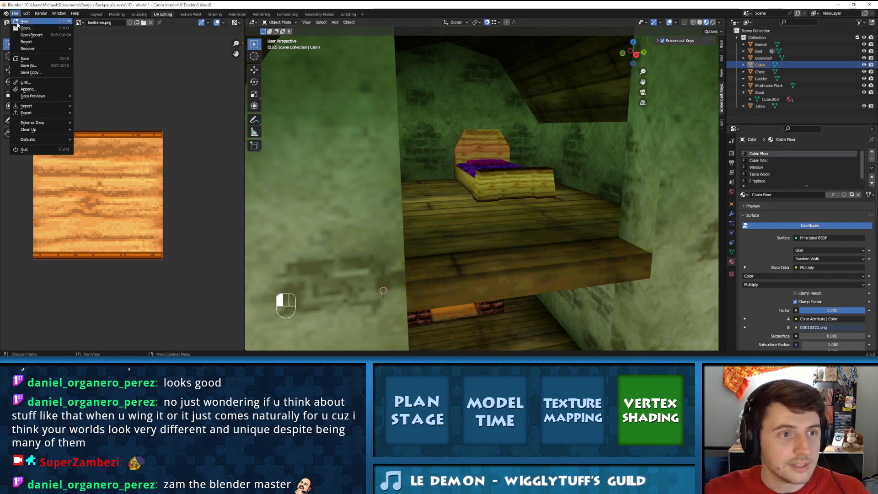
left_click(24, 59)
left_click(871, 151)
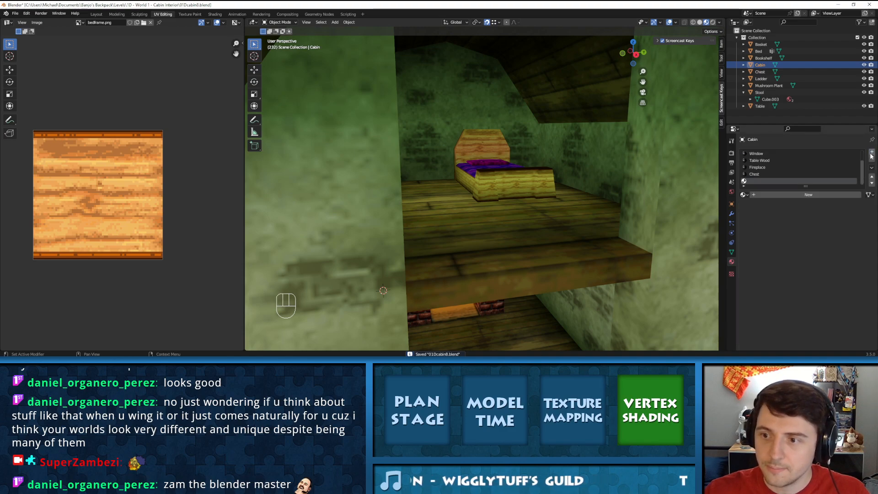
Create a new material in the cabin's empty slot and copy the Fireplace material's settings into it
left_click(810, 195)
left_click(795, 168)
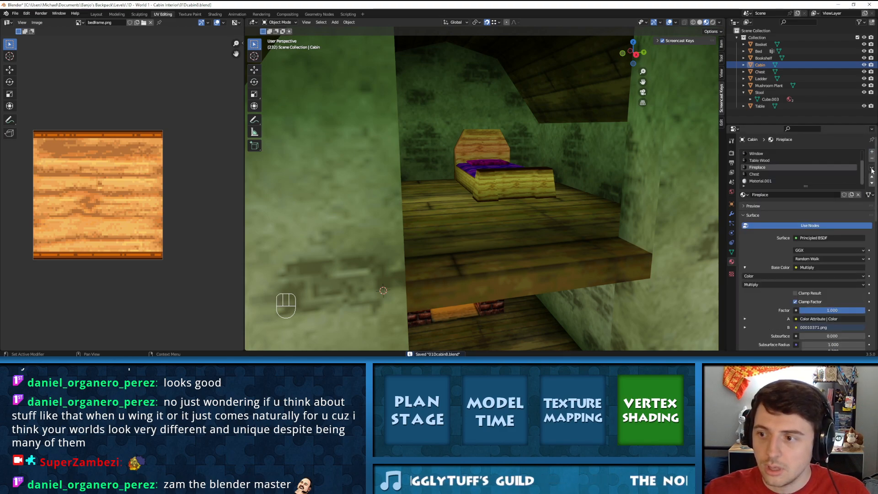
left_click(784, 180)
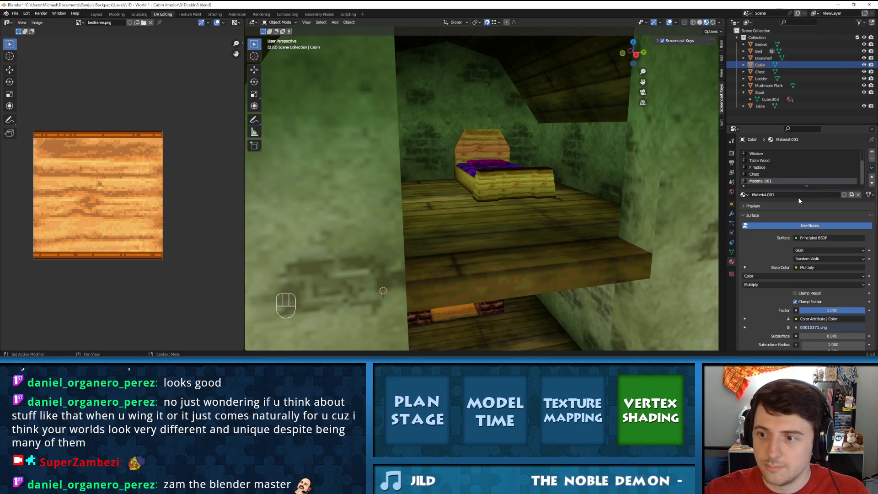
Load 00003673.png into the new material's image texture node and rename the material as Rope
left_click(96, 14)
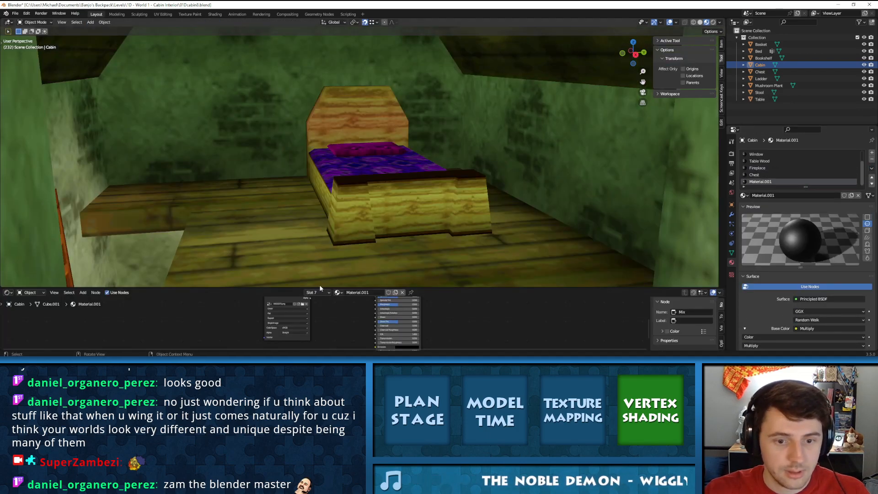
left_click_drag(320, 287, 320, 240)
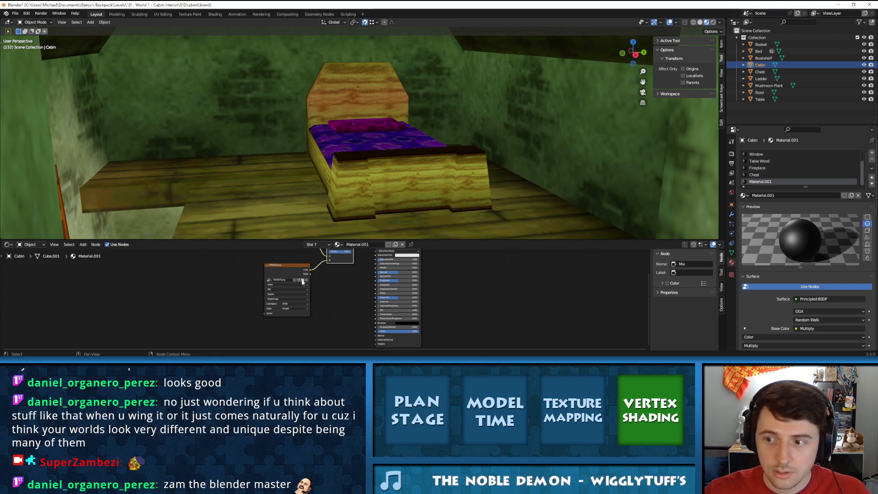
left_click(302, 281)
scroll(467, 172, "up", 1)
double_click(471, 137)
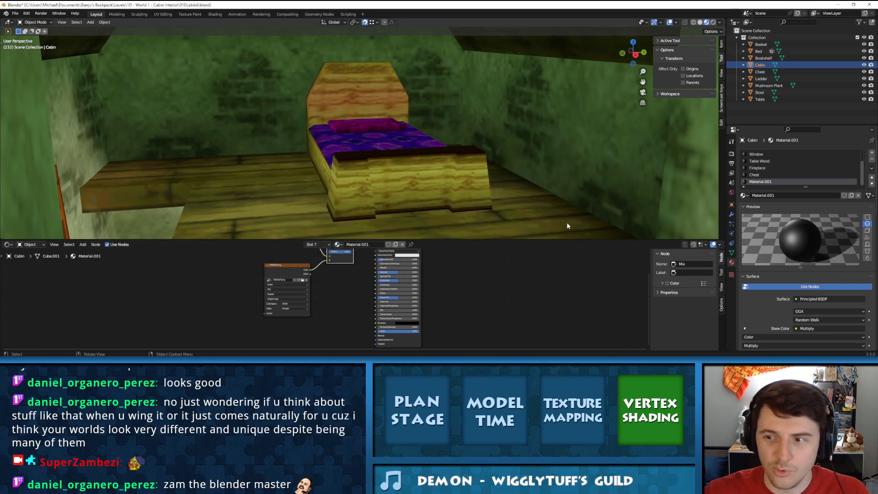
type("Rope")
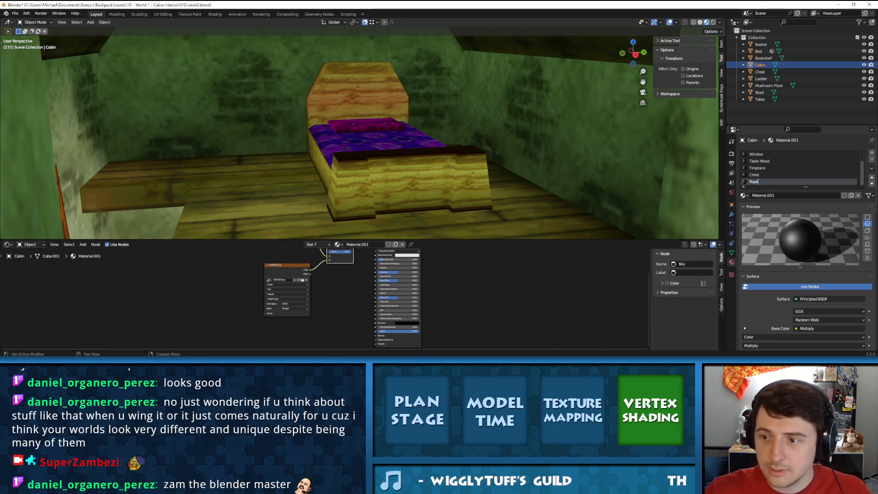
key("Return")
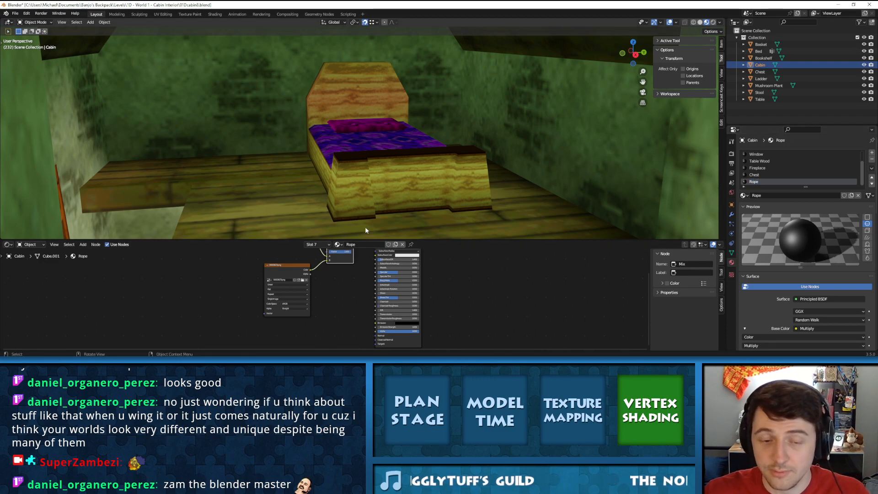
Extrude the front edge of the cabin's loft floor straight up along Z to form a vertical railing face
scroll(417, 165, "down", 5)
scroll(413, 172, "up", 2)
middle_click_drag(422, 179, 428, 140, "shift")
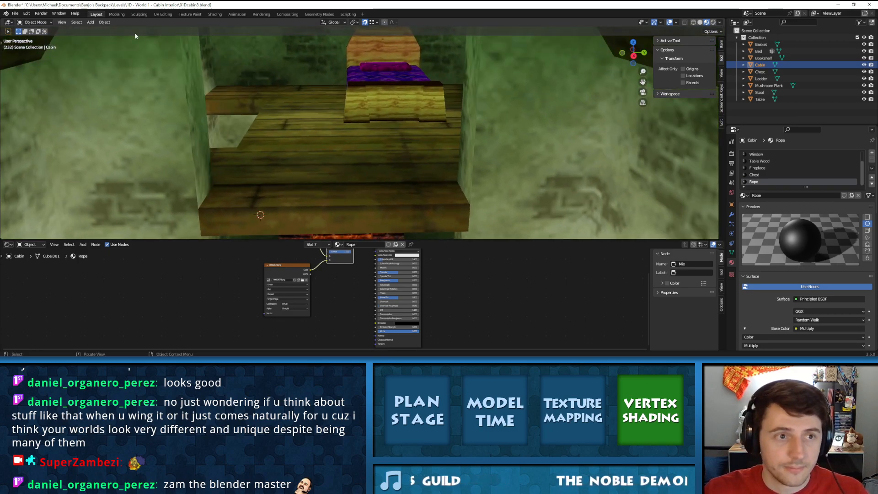
left_click(118, 14)
left_click(141, 14)
left_click(163, 14)
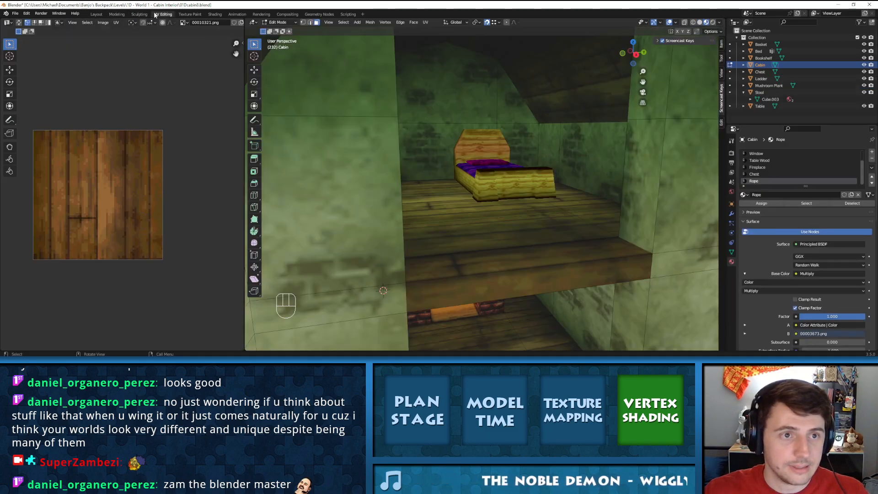
left_click(99, 15)
middle_click_drag(354, 177, 382, 168, "shift")
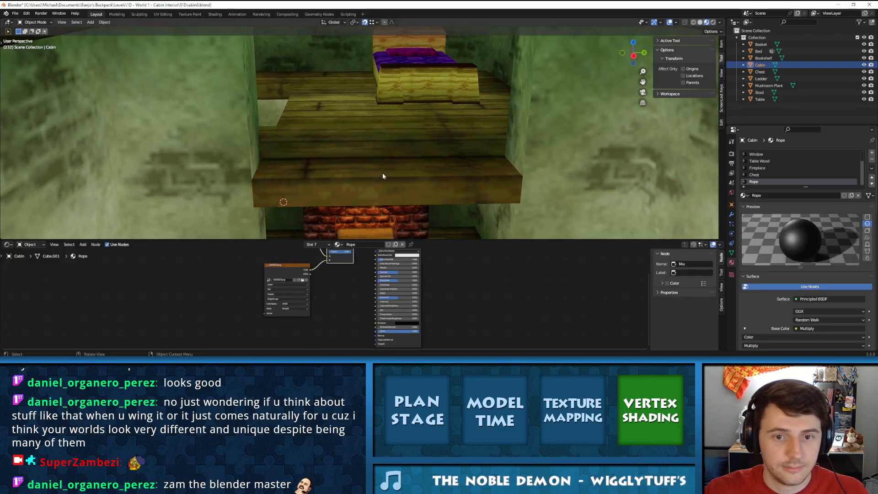
key("Tab")
left_click(311, 181)
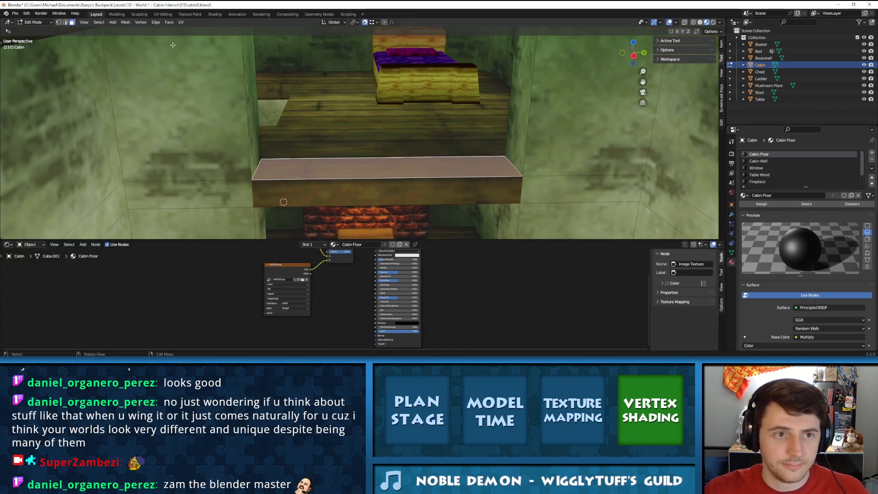
left_click(65, 23)
left_click(327, 178)
key("g")
key("z")
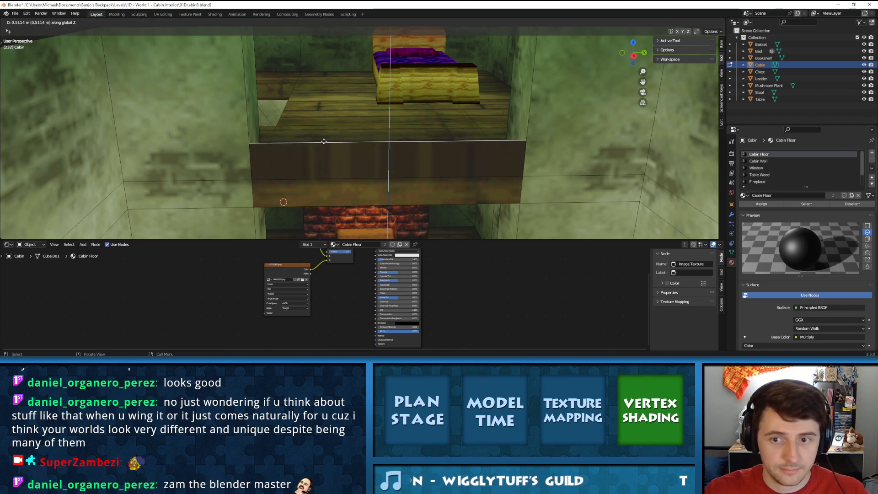
left_click(323, 129)
Raise the top edge of the new railing face slightly along the Z axis
middle_click_drag(373, 162, 161, 82)
key("g")
key("z")
left_click(381, 136)
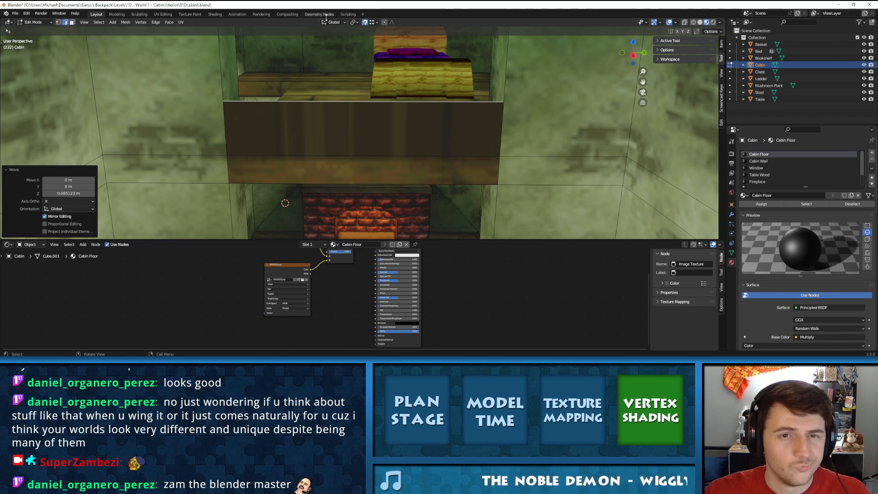
Unwrap the railing face and assign the Rope material to it
left_click(359, 151)
key("u")
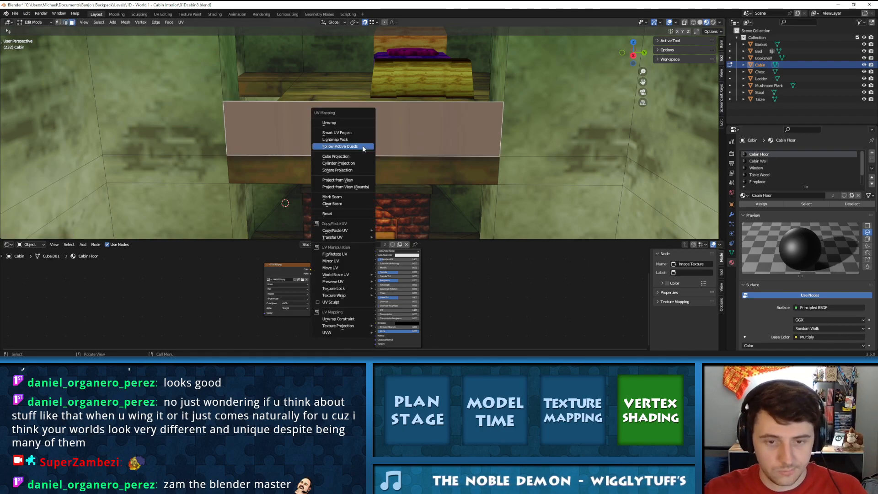
left_click(337, 123)
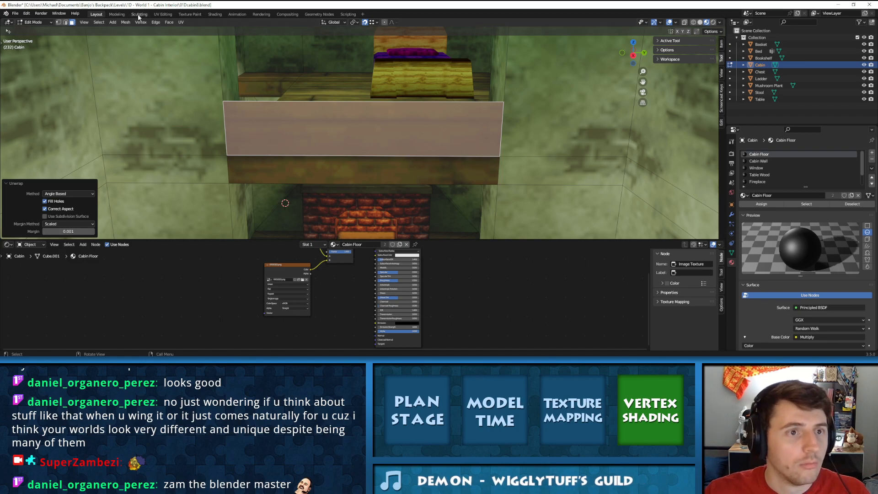
left_click(162, 14)
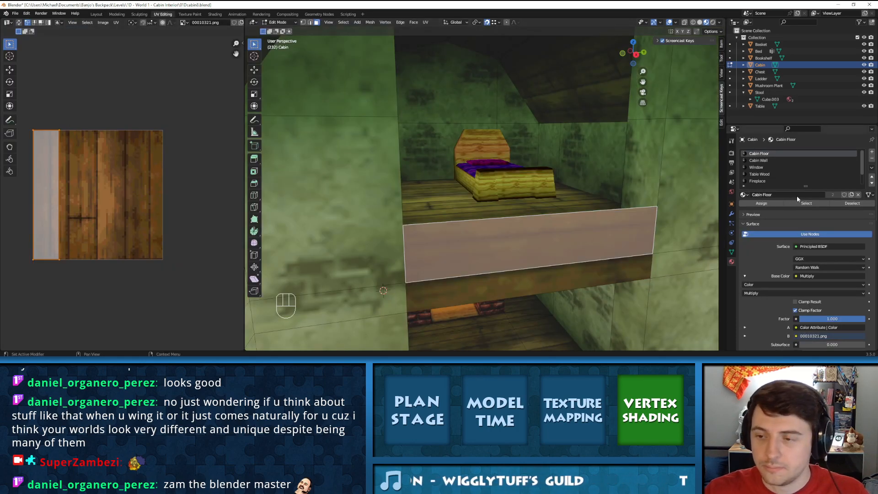
scroll(769, 162, "down", 2)
left_click(752, 181)
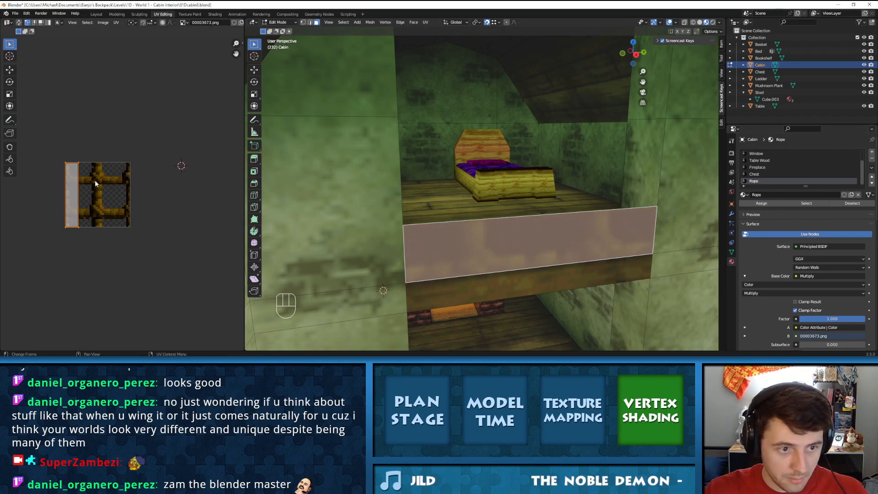
Enlarge the railing face's UV island and centre it over the rope texture so the pattern repeats along its length
key("s")
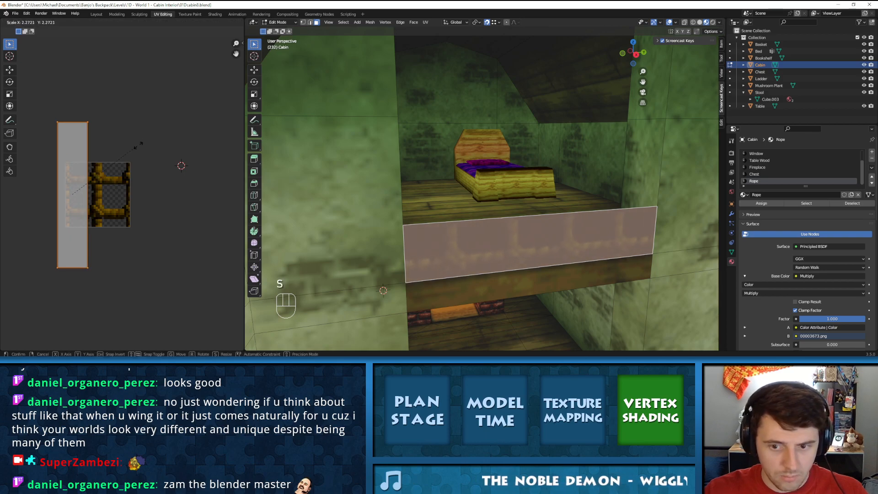
left_click(151, 134)
key("g")
left_click(121, 168)
key("s")
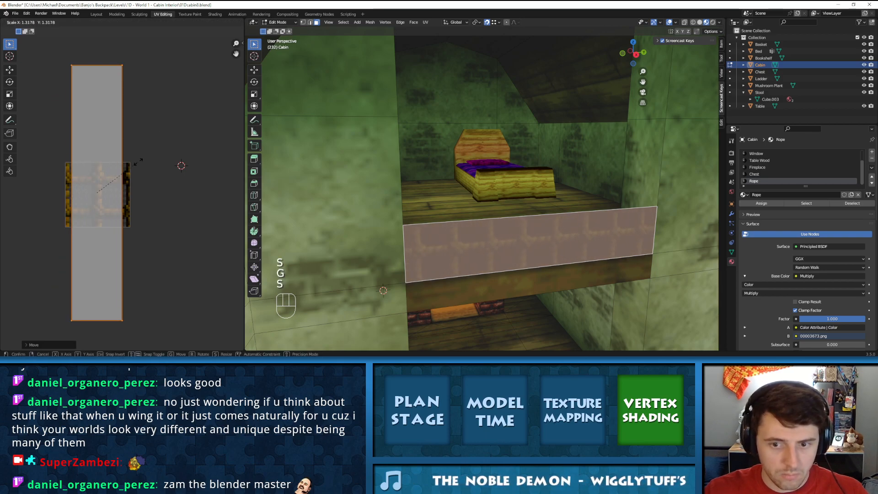
left_click(152, 156)
Resize the railing's UV island to nearly the texture's width and align its right side with the texture's right border
scroll(65, 185, "up", 4)
middle_click_drag(65, 185, 133, 181)
key("s")
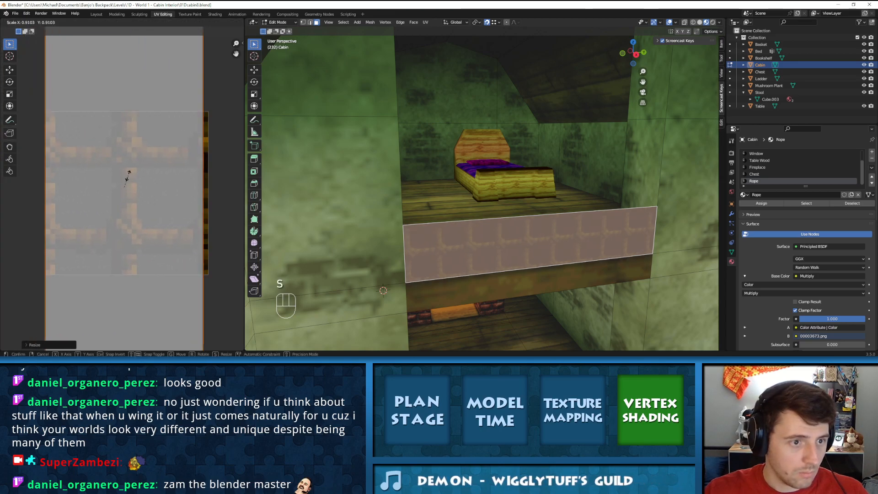
left_click(131, 176)
key("g")
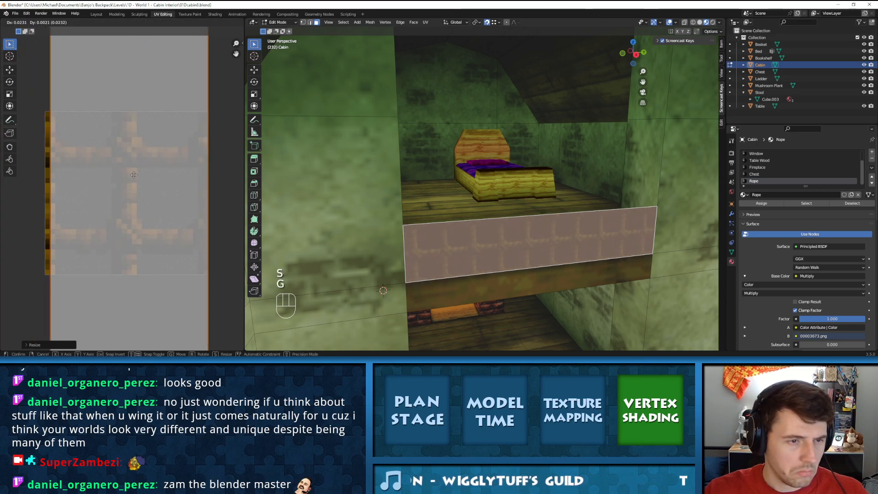
left_click(132, 176)
Move both left corners of the railing's UV island onto the left border of the rope texture
scroll(89, 187, "down", 6)
left_click(101, 108)
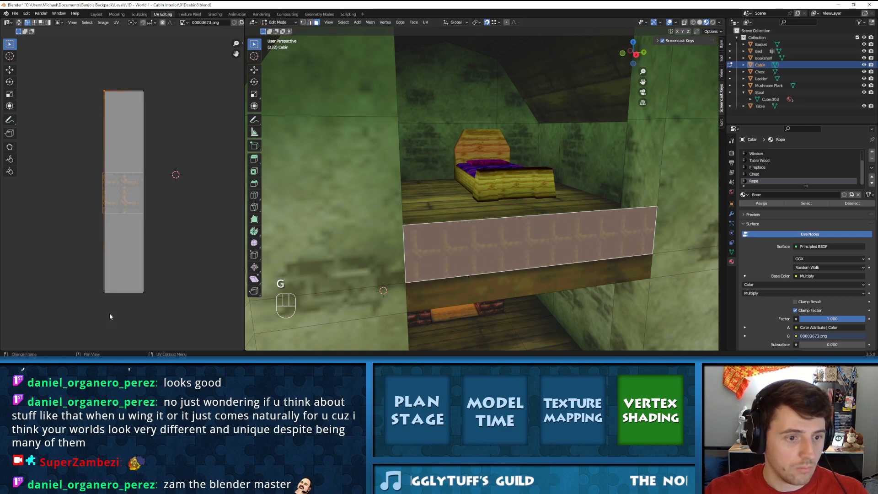
key("g")
left_click(102, 307)
key("ctrl+z")
left_click(103, 300, "shift")
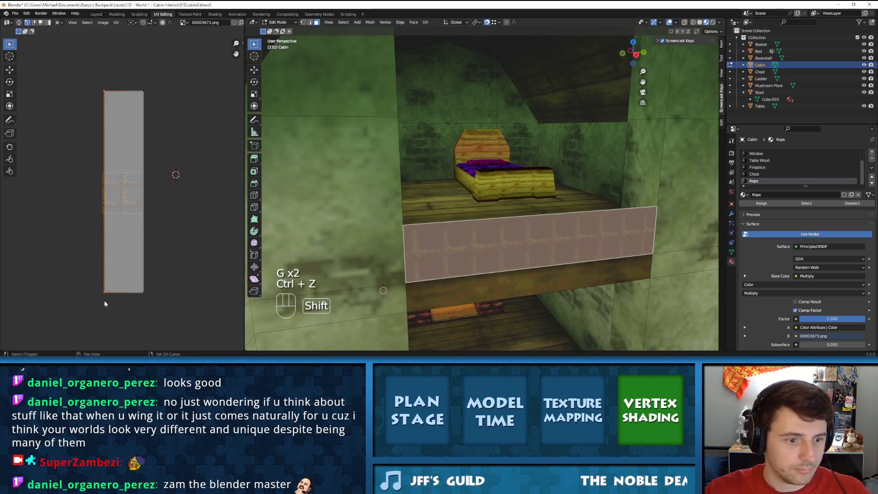
scroll(121, 193, "up", 6)
key("g")
left_click(85, 180)
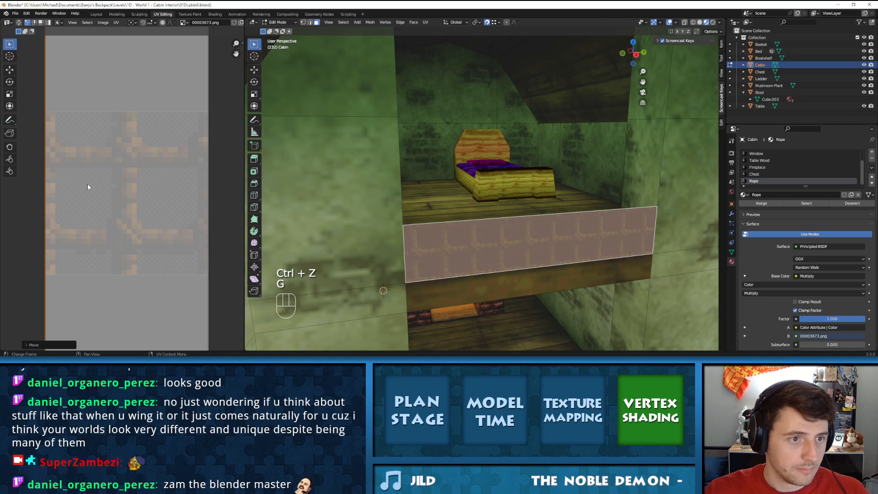
Preview the rope railing from the front in Object Mode and examine 00003673.png up close, also from the cabin folder
scroll(146, 185, "down", 6)
key("Tab")
middle_click_drag(515, 219, 506, 214)
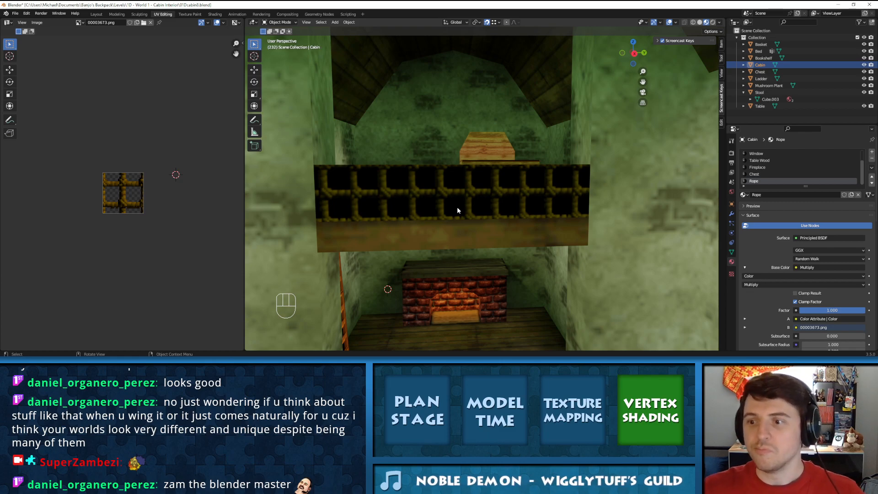
mouse_move(457, 207)
middle_mouse_down()
mouse_move(473, 210)
mouse_move(464, 190)
mouse_move(463, 205)
middle_mouse_up()
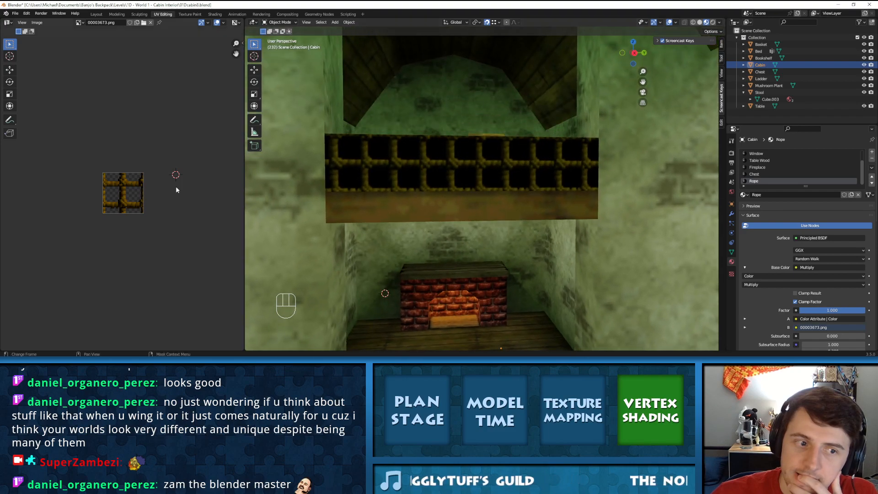
scroll(116, 188, "up", 8)
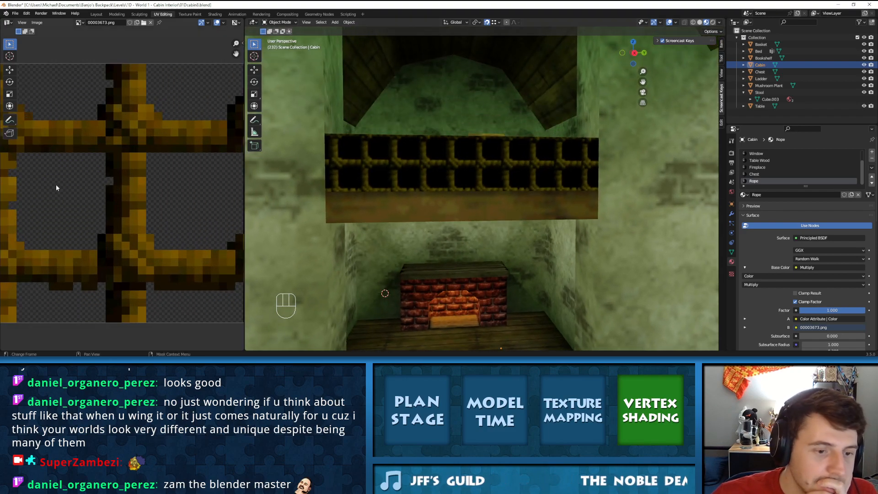
key("alt+Tab")
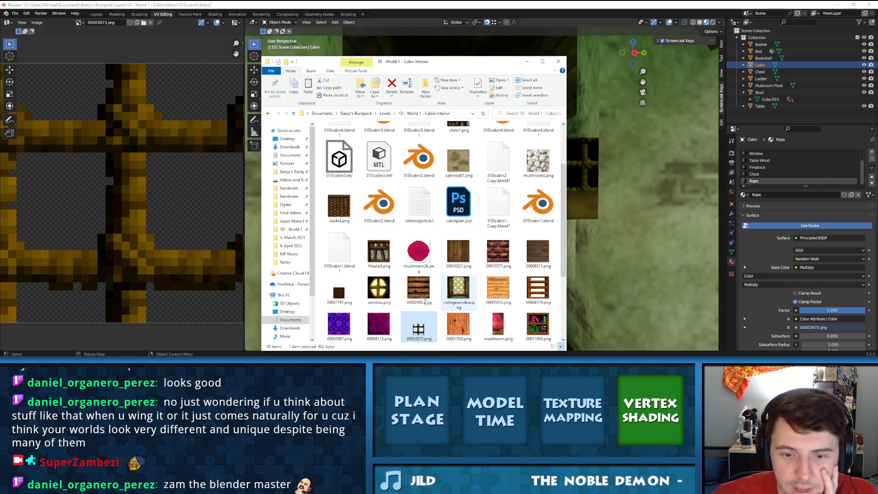
double_click(417, 335)
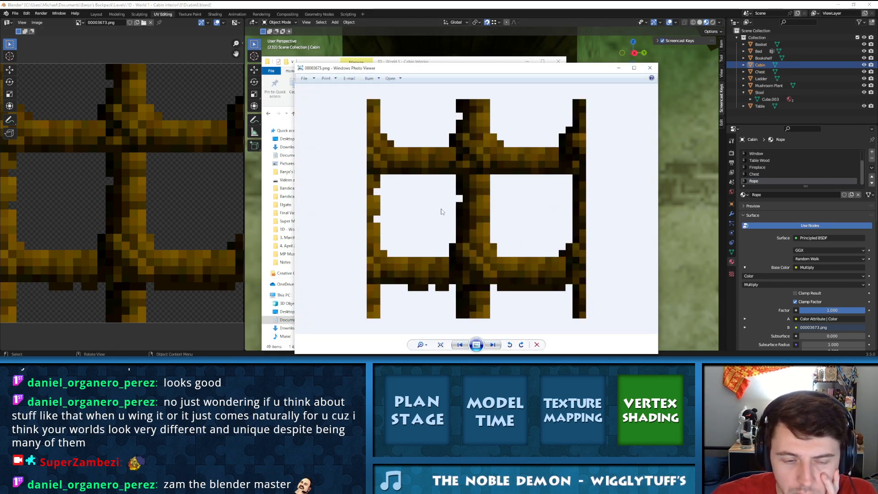
Switch to Photoshop, open 00003673.png from the cabin folder, and zoom in on the middle vertical bar
key("alt+Tab")
key("alt+Tab")
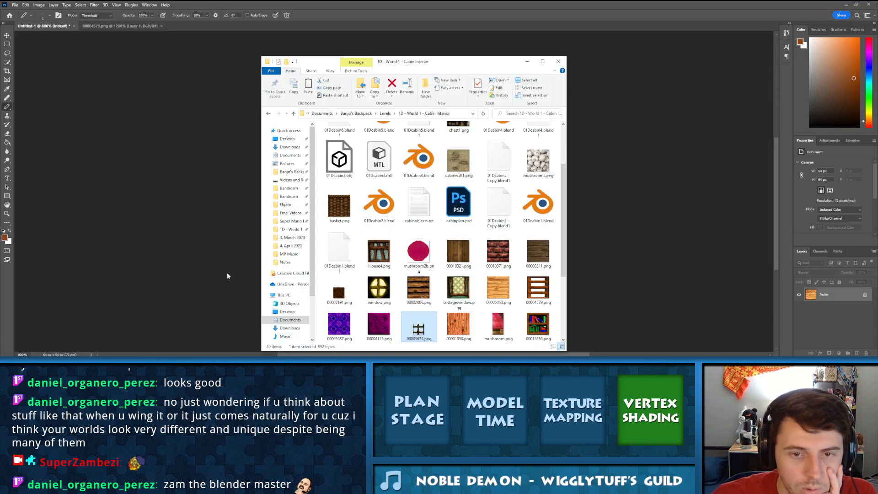
left_click_drag(418, 330, 394, 38)
key("ctrl+0")
key("ctrl+plus")
key("ctrl+plus")
key("ctrl+plus")
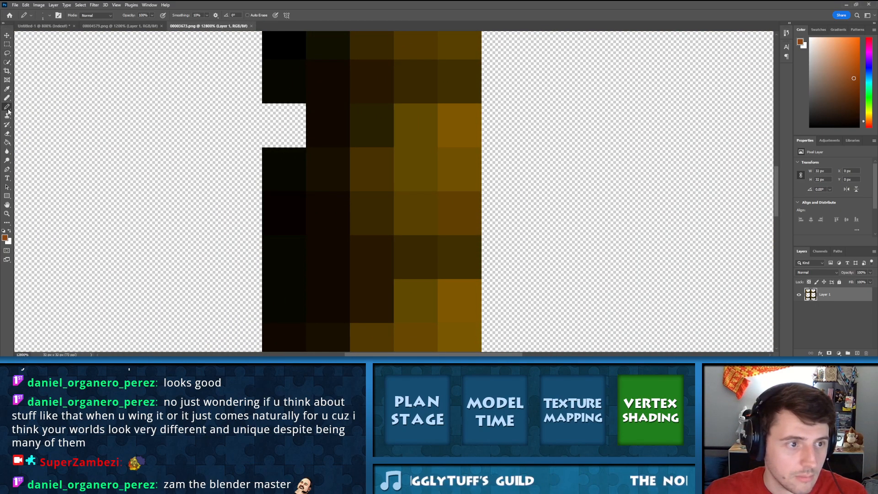
Set the Eraser to Pencil mode with a one-pixel size
left_click(7, 133)
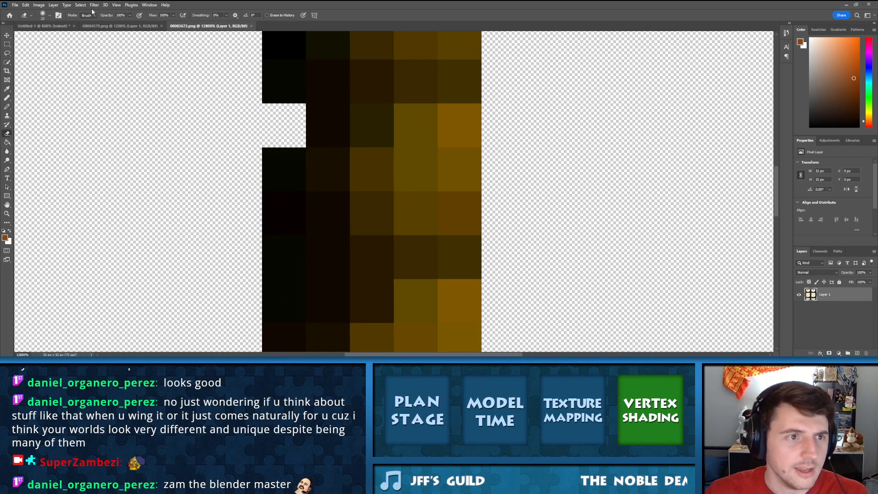
left_click(51, 17)
left_click(51, 18)
left_click(90, 17)
left_click(87, 26)
left_click_drag(44, 38, 37, 38)
left_click(147, 147)
Erase a strip of pixels across the middle vertical bar of the rope texture and return to Blender
mouse_move(283, 169)
left_mouse_down()
mouse_move(329, 169)
mouse_move(328, 213)
left_mouse_up()
left_click_drag(356, 169, 477, 169)
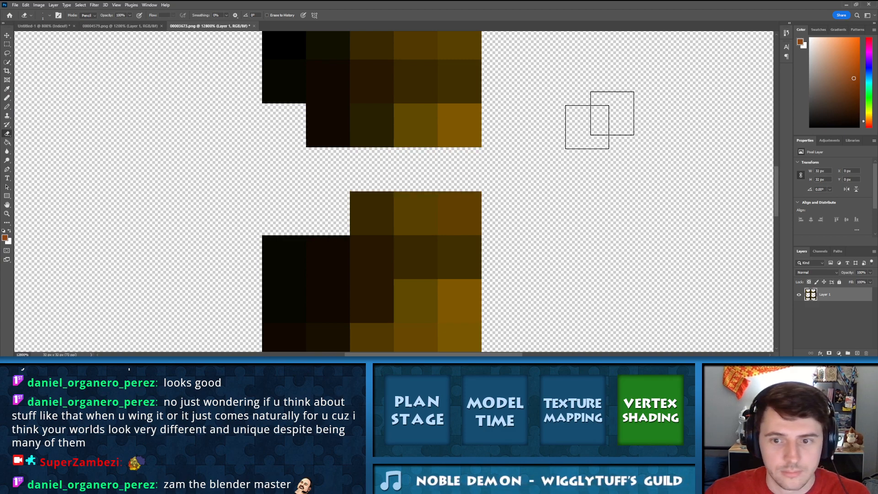
left_click(845, 4)
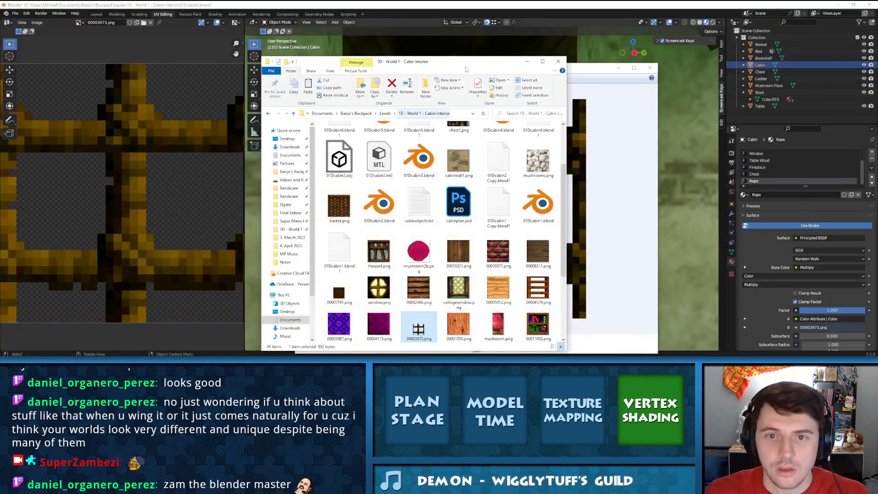
left_click(483, 5)
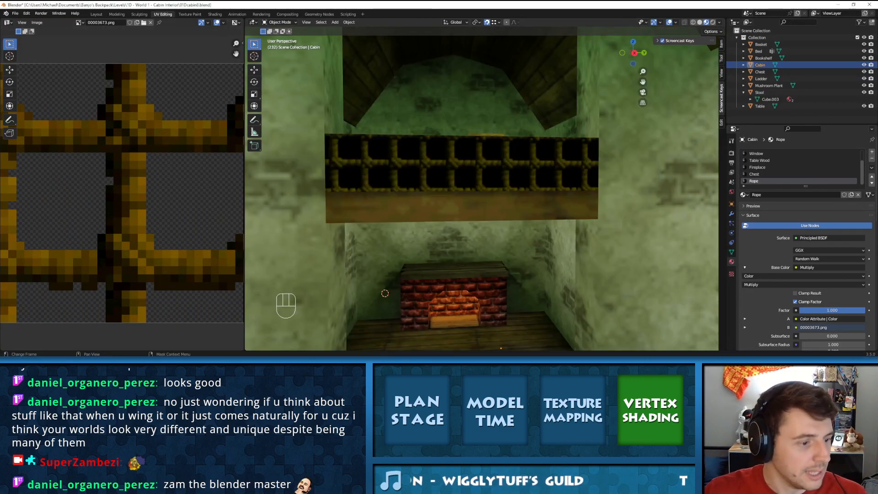
Rotate the rope railing's UVs by 90 degrees and align their upper edge with the top of the rope texture
middle_click_drag(410, 177, 415, 176)
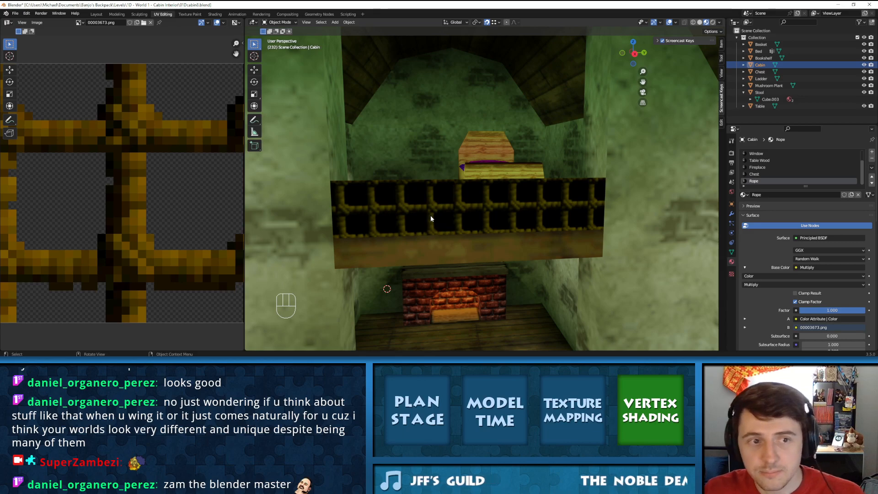
scroll(190, 170, "down", 4)
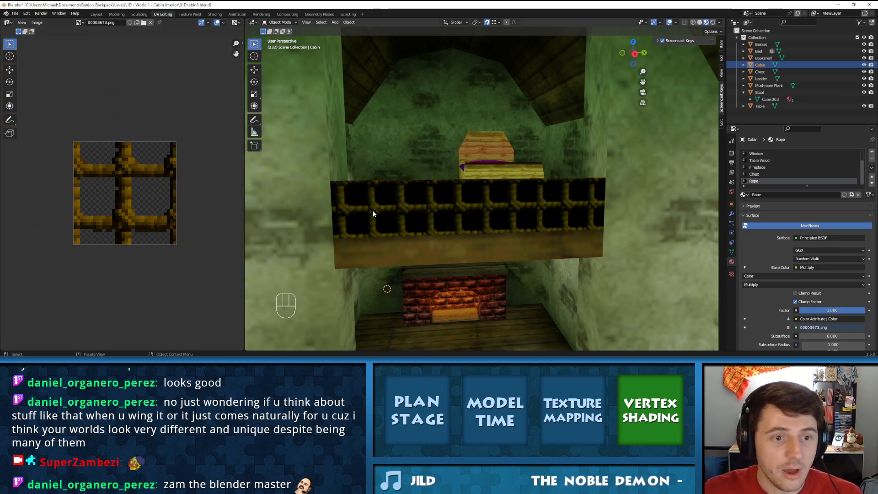
scroll(397, 220, "up", 4)
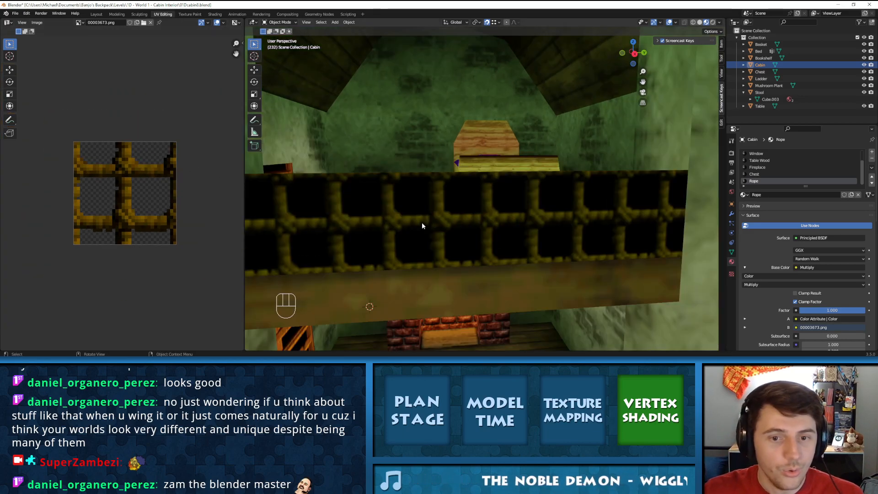
scroll(393, 223, "down", 3)
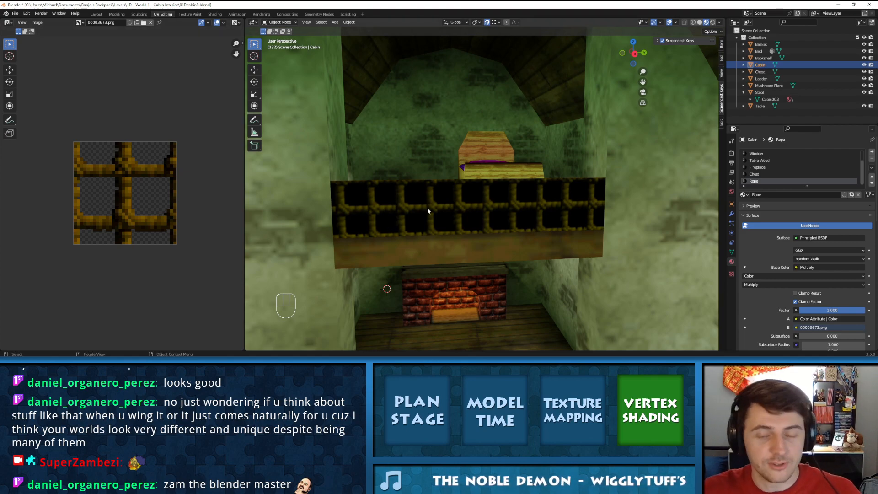
key("Tab")
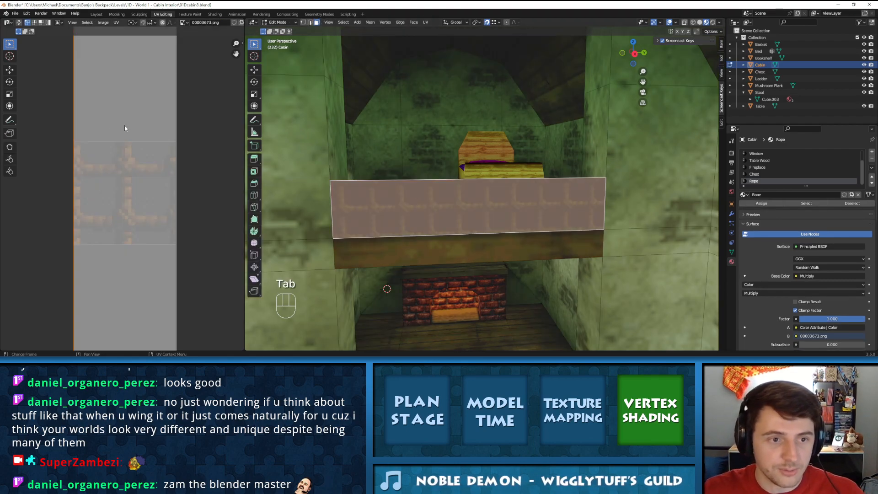
type("ar90")
key("Return")
scroll(143, 167, "up", 2)
scroll(144, 168, "up", 2)
key("g")
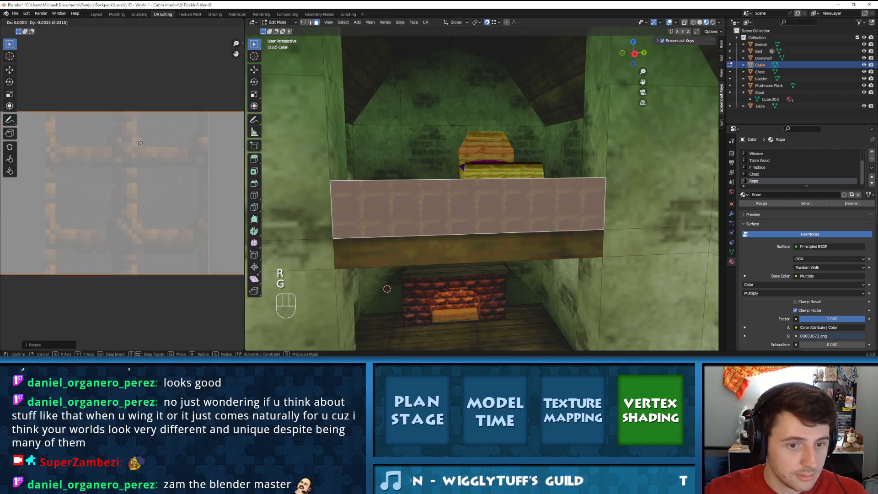
left_click(143, 172)
key("Tab")
key("Tab")
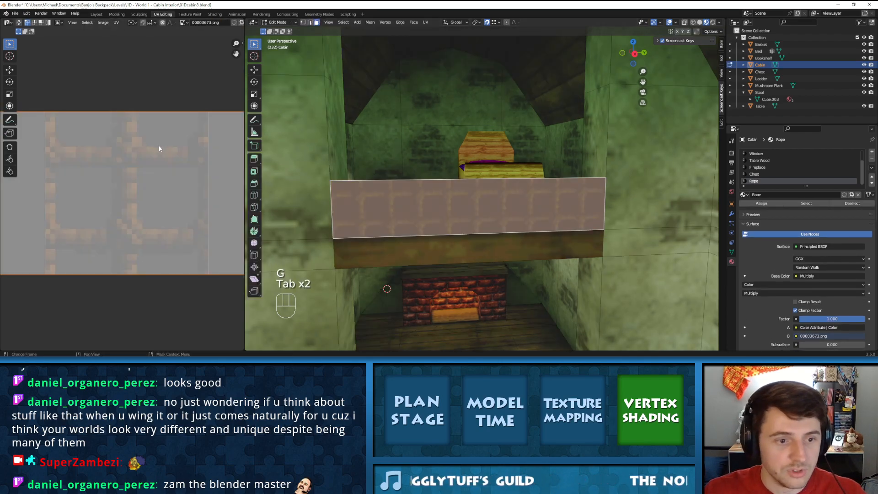
Scale the railing's UVs down and move them so their upper edge meets the top of the rope texture
key("d")
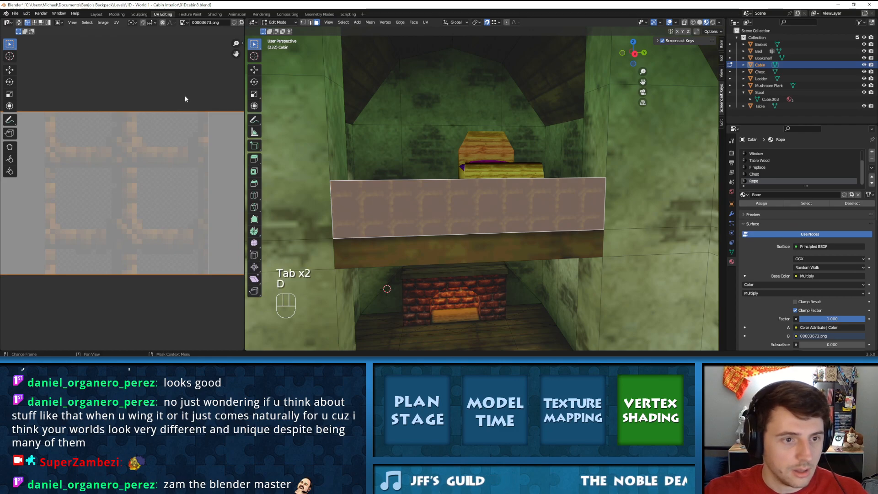
key("s")
key("a")
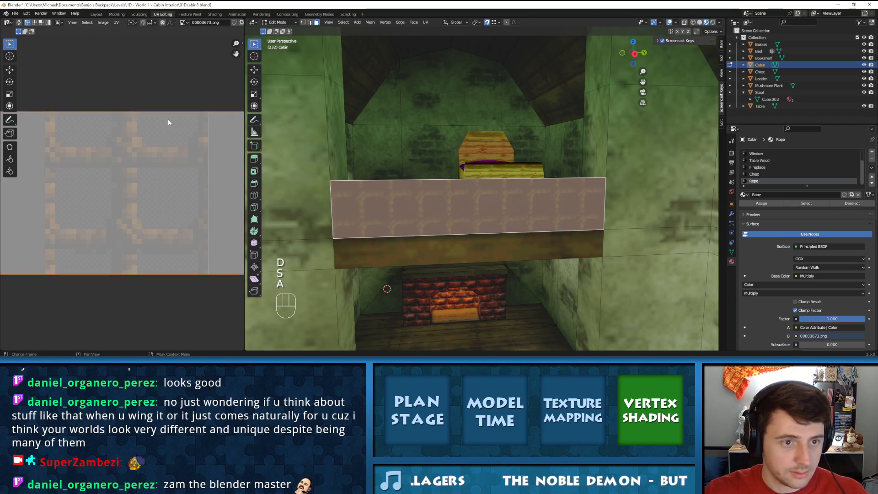
key("s")
left_click(156, 126)
key("g")
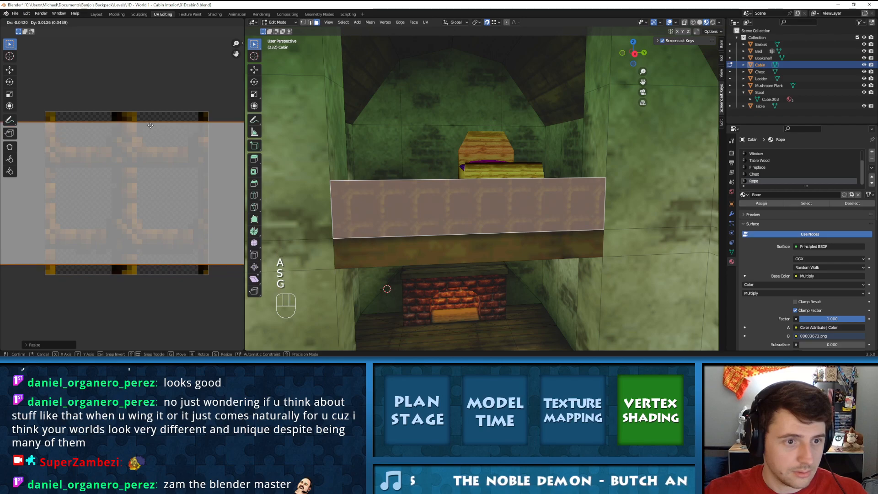
left_click(151, 115)
key("s")
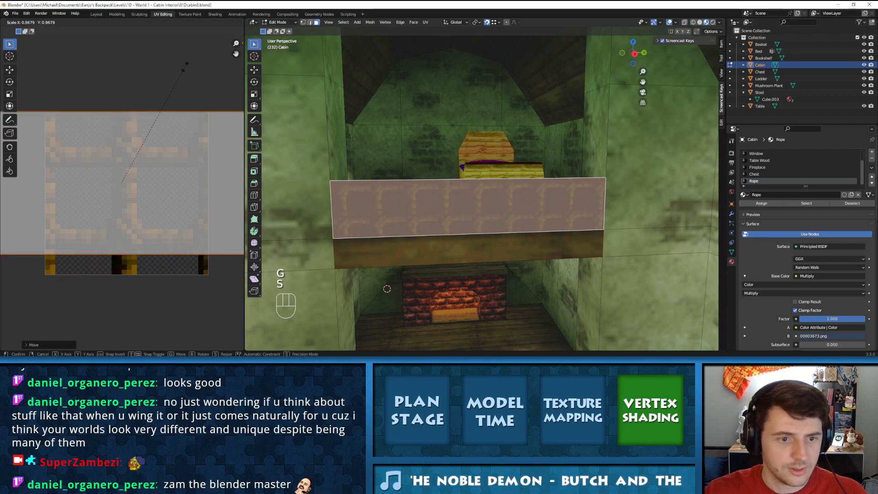
left_click(145, 133)
key("g")
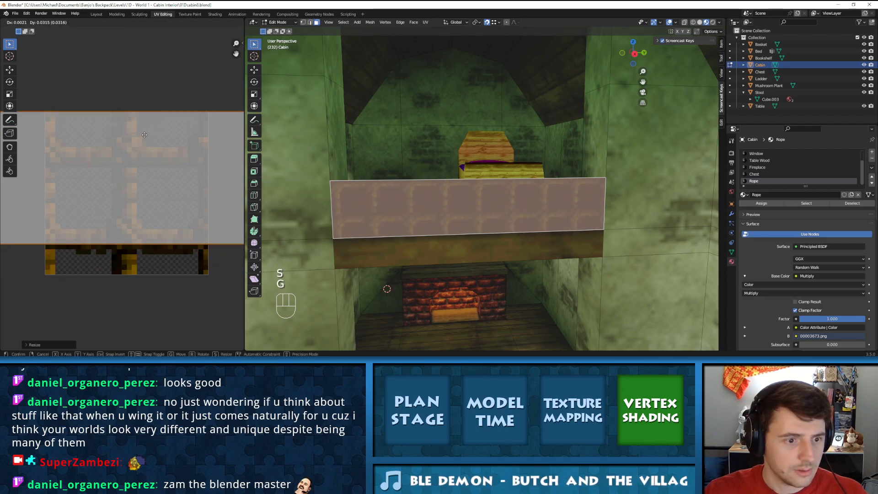
left_click(155, 121)
Rotate the railing's UVs and compare the rope pattern's orientation on the loft railing in Object Mode
key("r")
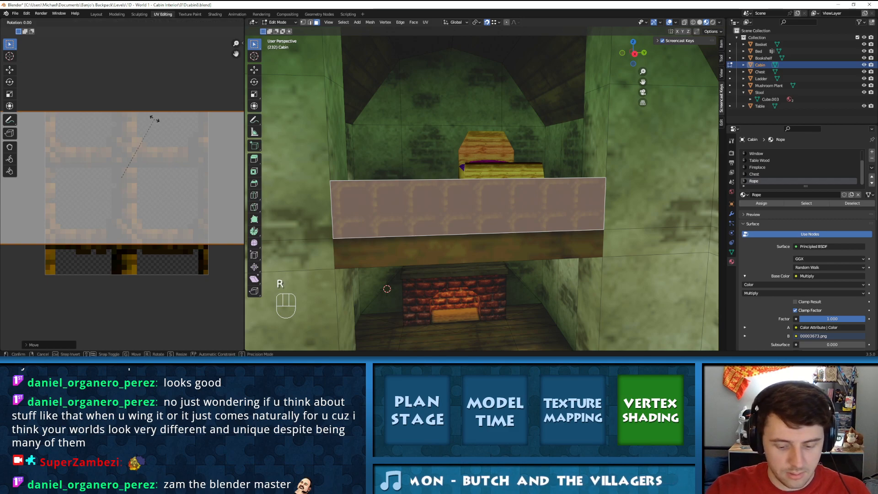
left_click(154, 118)
key("Tab")
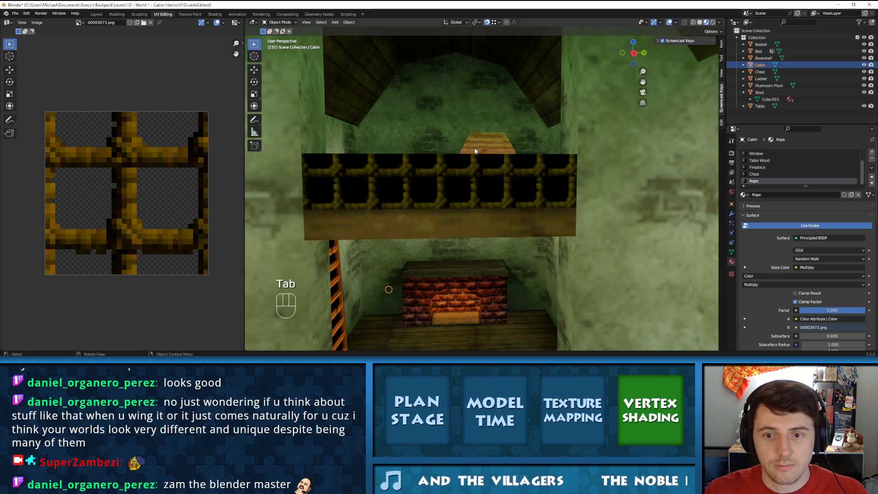
key("Tab")
key("r")
left_click(155, 151)
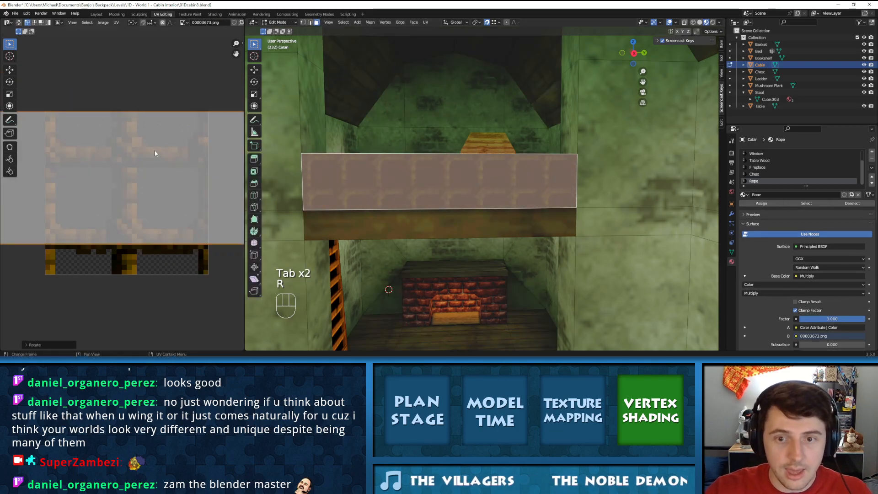
key("Tab")
middle_click_drag(452, 184, 453, 188)
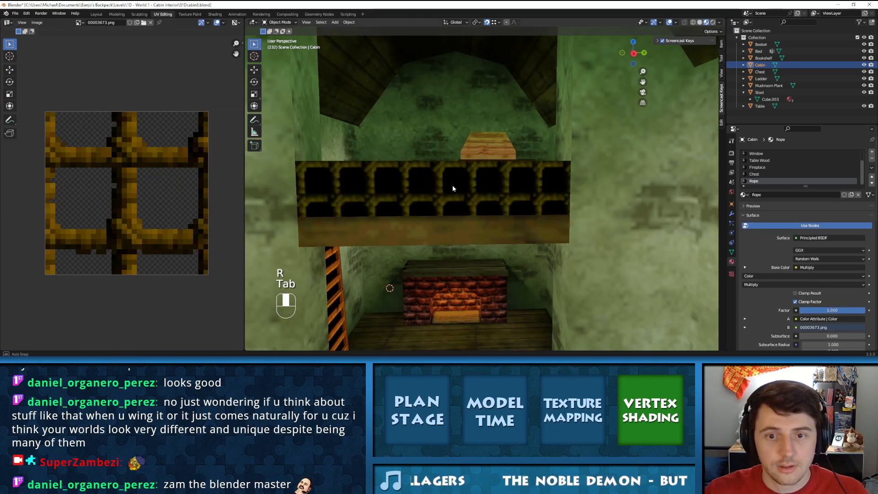
Shrink and reposition the railing's UVs to span a single row of rope cells, and preview the railing in Object Mode
key("Tab")
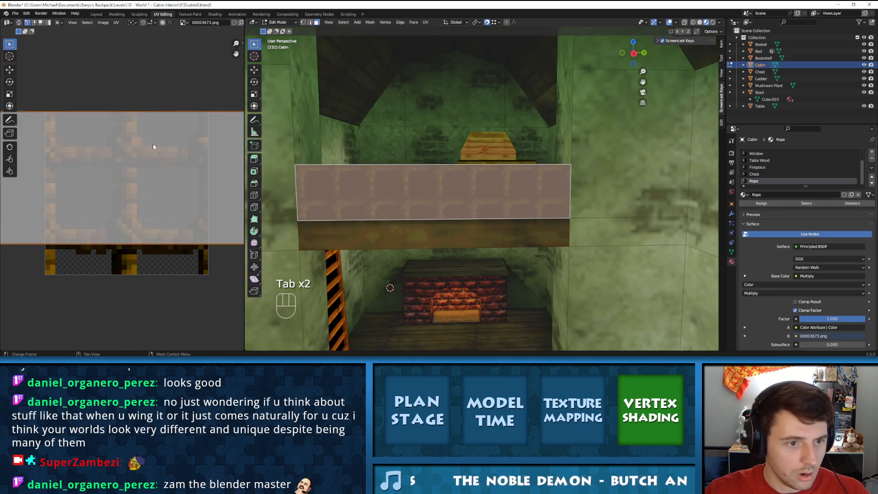
key("s")
key("g")
left_click(147, 128)
key("s")
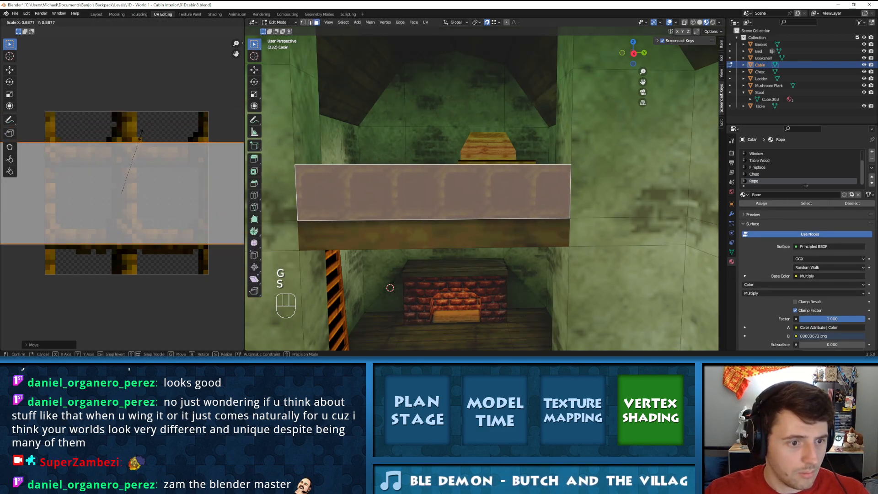
left_click(140, 132)
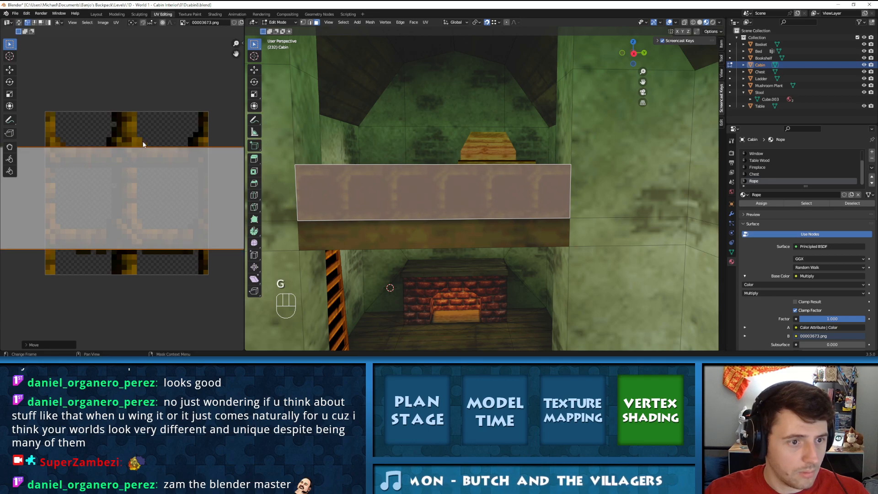
key("Tab")
middle_click_drag(466, 198, 465, 200)
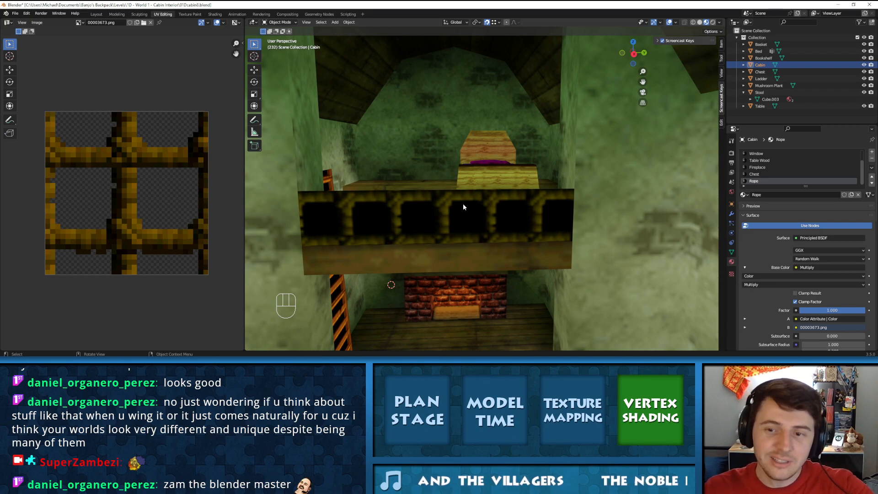
Shift the railing's UVs along X by about 0.05 and return to Object Mode
key("Tab")
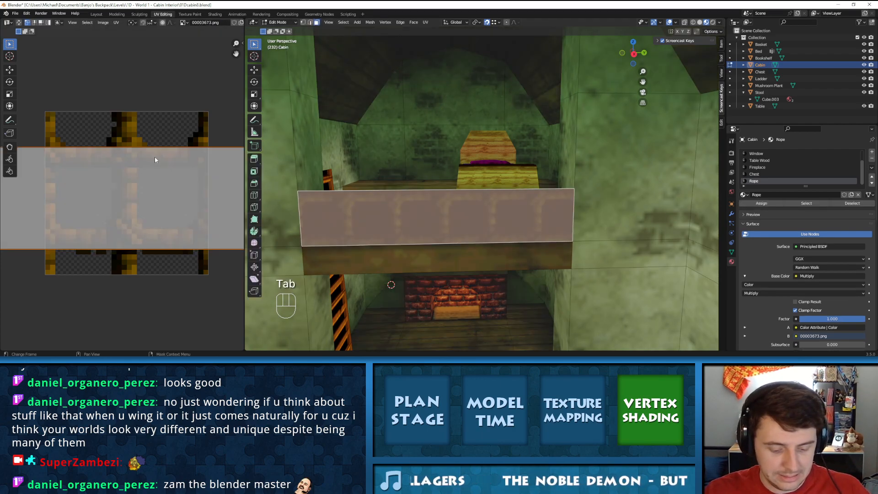
key("g")
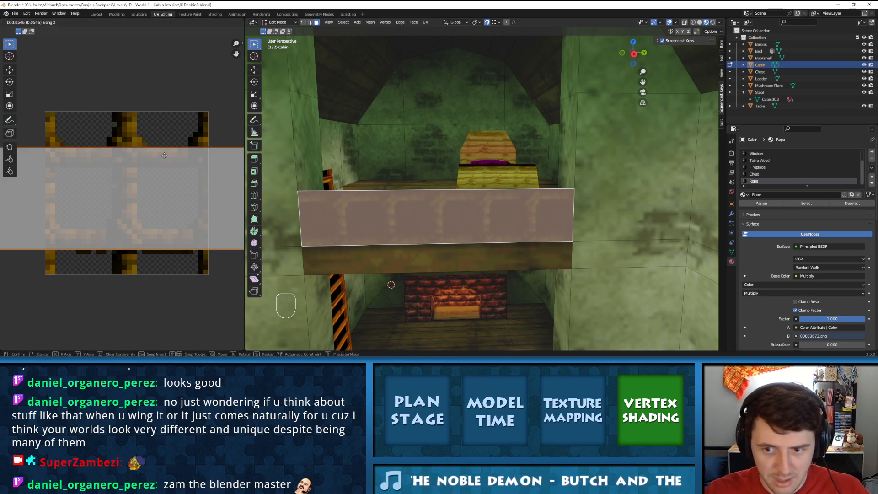
left_click(165, 155)
key("Tab")
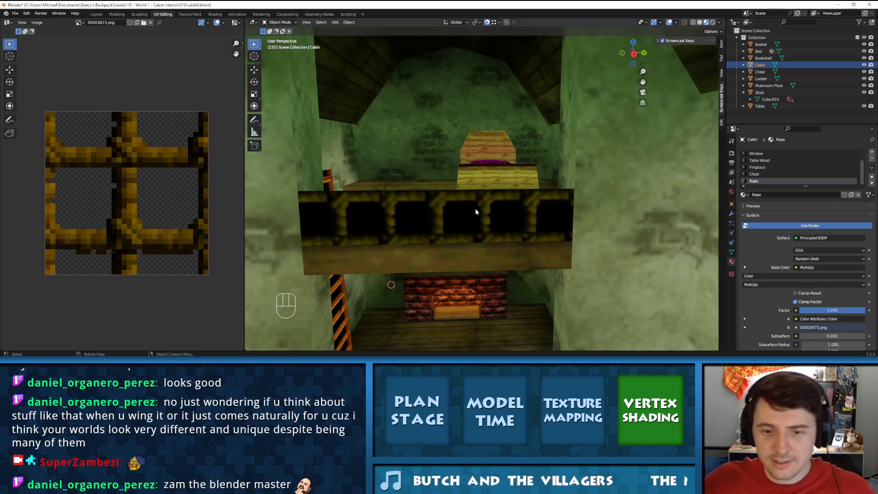
View the rope railing from the loft and from the room below, and save the cabin file
middle_click_drag(475, 209, 492, 231)
scroll(514, 269, "down", 3)
left_click(15, 14)
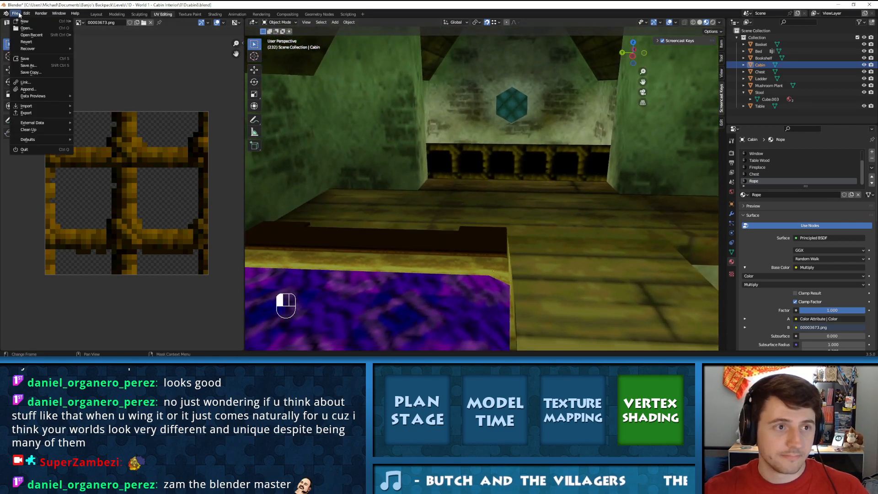
left_click(19, 59)
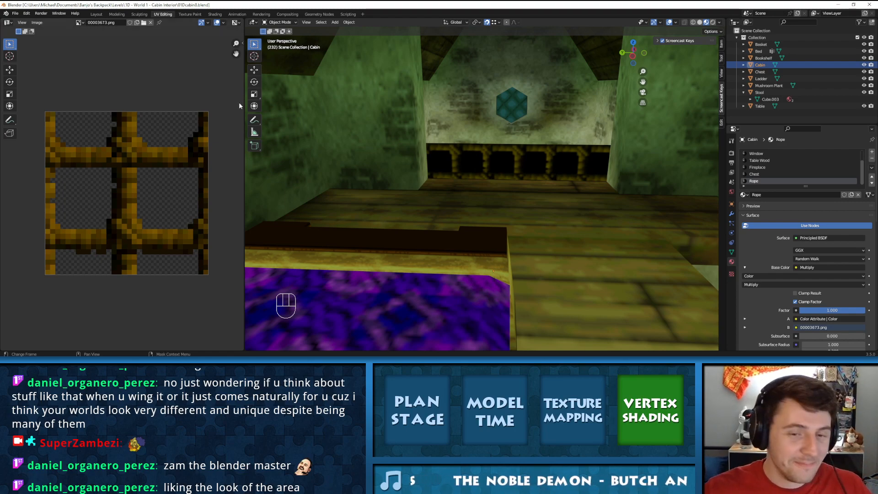
middle_click_drag(568, 127, 471, 165)
scroll(440, 132, "down", 3)
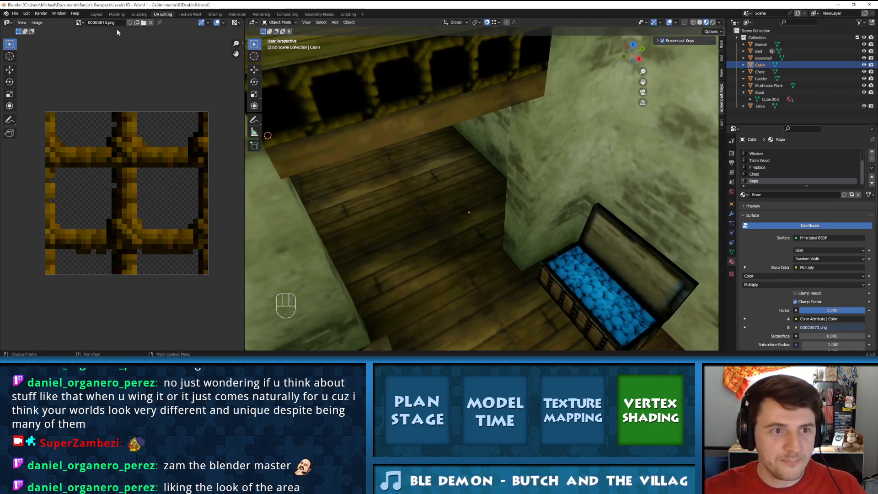
left_click(15, 14)
left_click(26, 60)
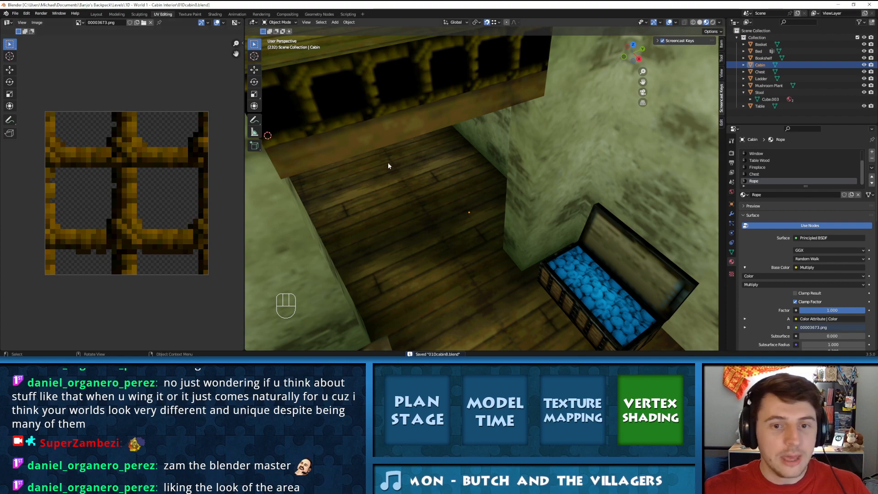
Examine the rope railing, loft bed and room below from several angles and distances
middle_click_drag(378, 162, 407, 156)
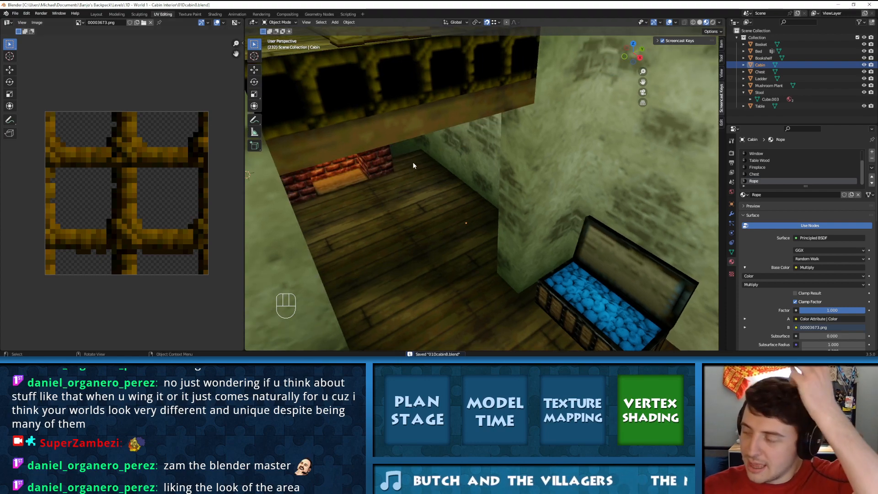
middle_click_drag(401, 161, 435, 183)
scroll(503, 165, "up", 6)
scroll(409, 202, "down", 6)
middle_click_drag(353, 206, 504, 161, "shift")
scroll(437, 149, "up", 5)
scroll(418, 167, "down", 5)
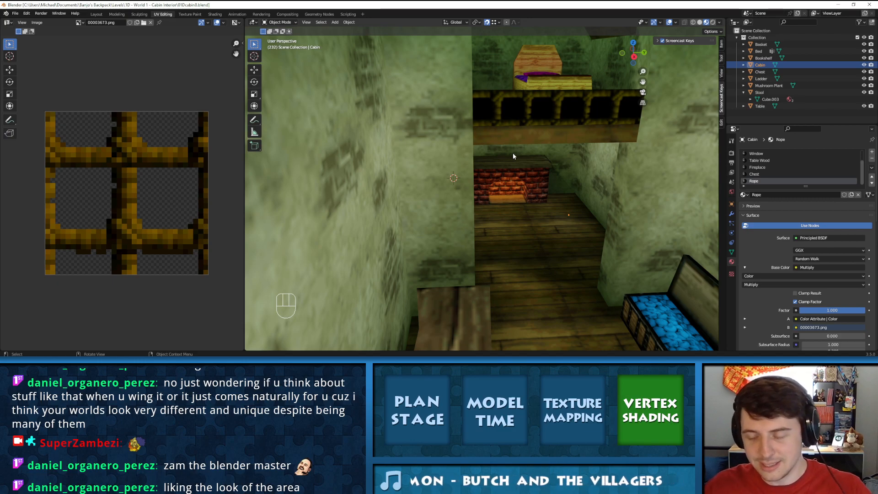
middle_click_drag(513, 156, 471, 242, "shift")
scroll(520, 144, "down", 4)
scroll(505, 174, "up", 4)
scroll(505, 177, "up", 2)
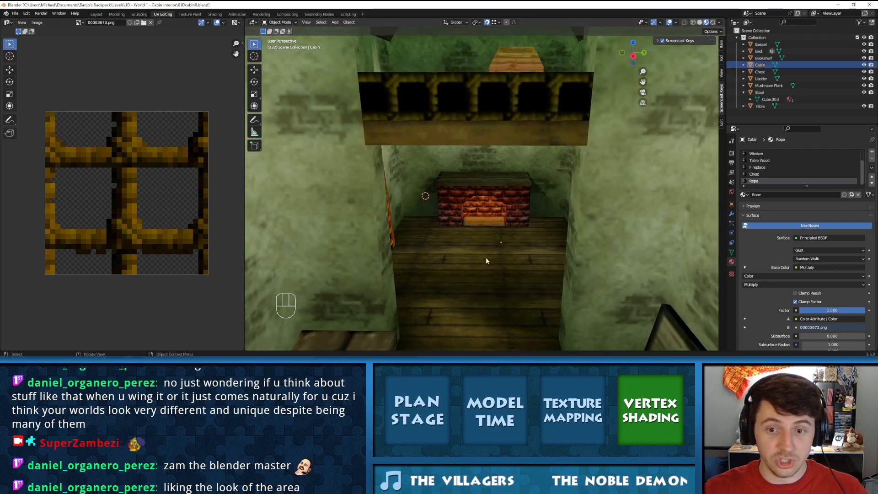
middle_click_drag(495, 184, 494, 207, "shift")
scroll(513, 109, "up", 2)
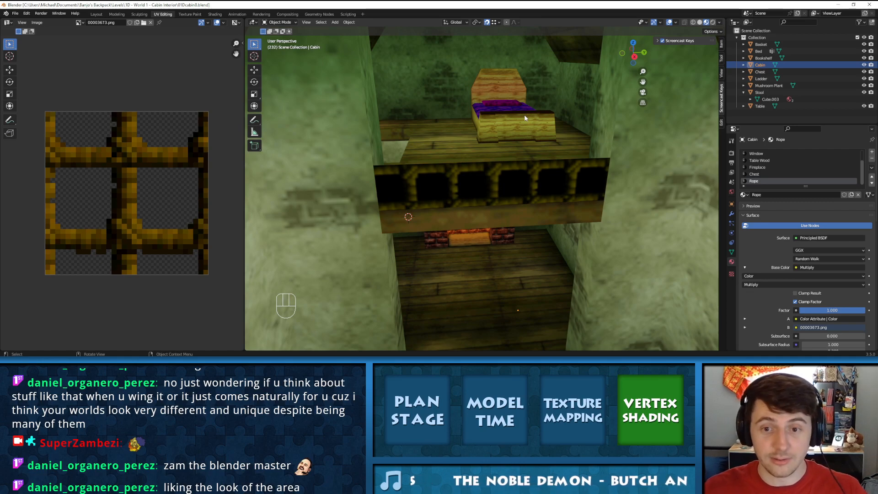
middle_click_drag(508, 123, 497, 71, "shift")
scroll(525, 119, "down", 3)
scroll(507, 120, "up", 1)
middle_click_drag(508, 121, 517, 117)
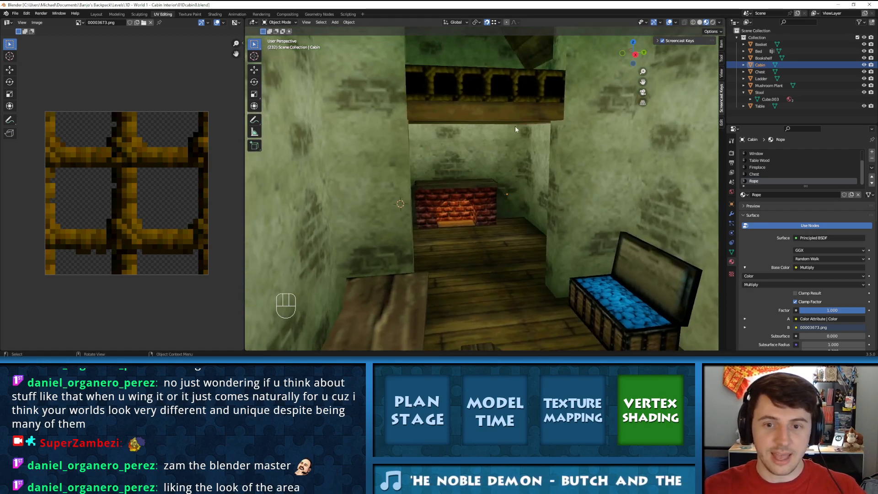
Examine the brick fireplace, its mantel and the surrounding walls and floor up close
scroll(485, 244, "up", 4)
scroll(460, 248, "down", 1)
middle_click_drag(467, 231, 516, 192, "shift")
scroll(498, 216, "up", 1)
scroll(497, 213, "up", 1)
middle_click_drag(451, 214, 475, 218, "shift")
middle_click_drag(474, 218, 549, 221)
middle_click_drag(423, 187, 468, 206, "shift")
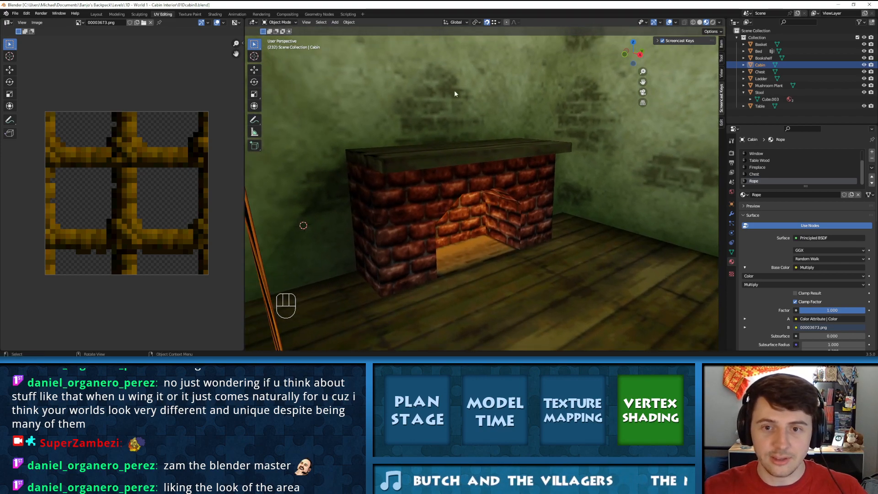
scroll(464, 127, "up", 1)
middle_click_drag(421, 154, 461, 126, "shift")
middle_click_drag(442, 142, 435, 151)
scroll(513, 186, "down", 2)
scroll(494, 185, "up", 1)
middle_click_drag(486, 185, 469, 184, "shift")
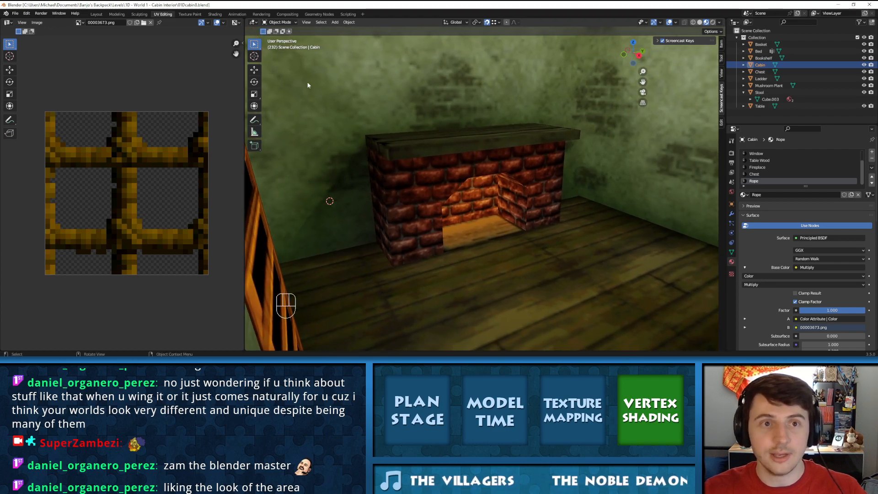
Save the cabin interior scene to its existing file
left_click(15, 13)
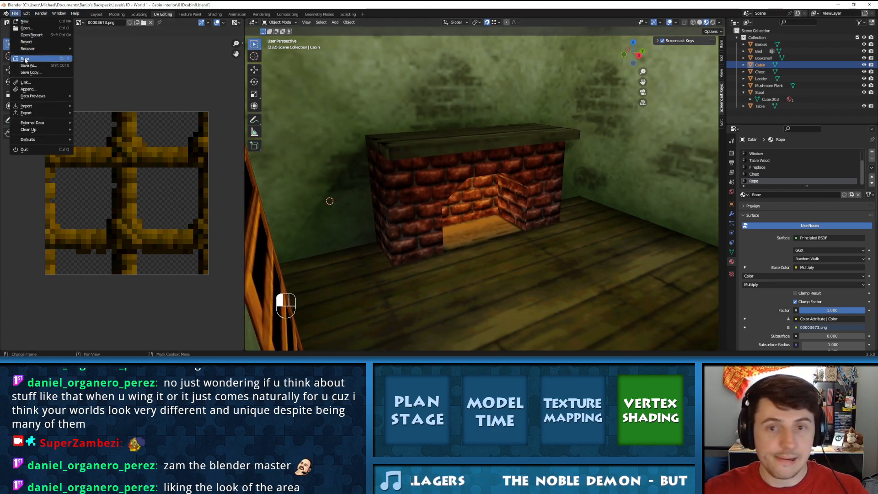
left_click(28, 60)
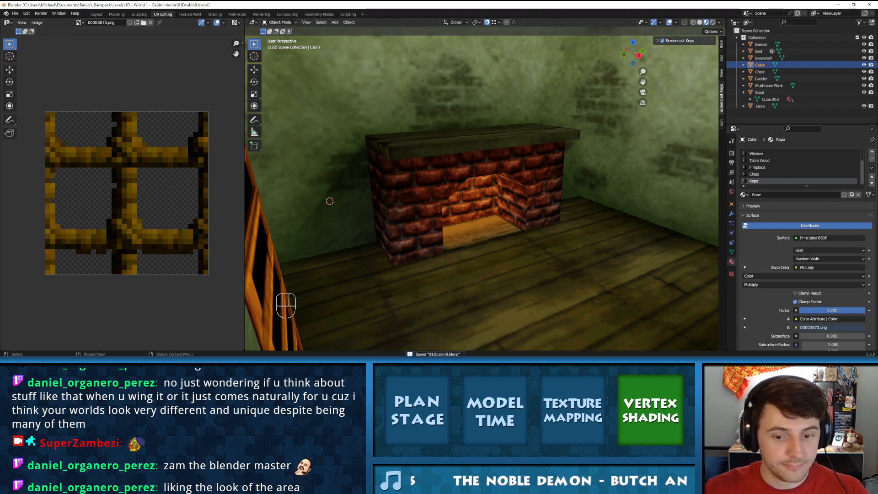